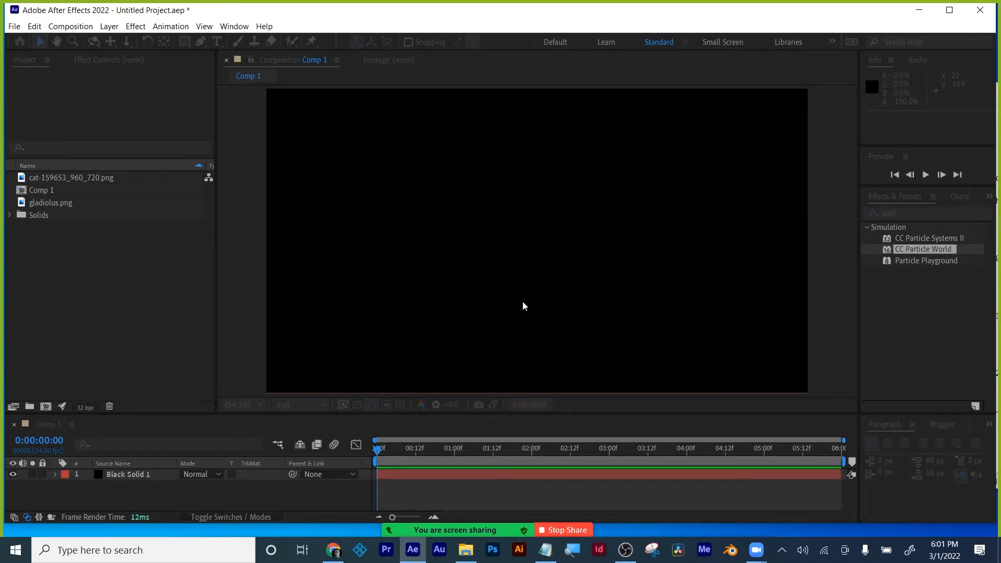
# - Apply the CC Particle World effect to the black solid layer in Comp 1
pyautogui.click(134, 475)
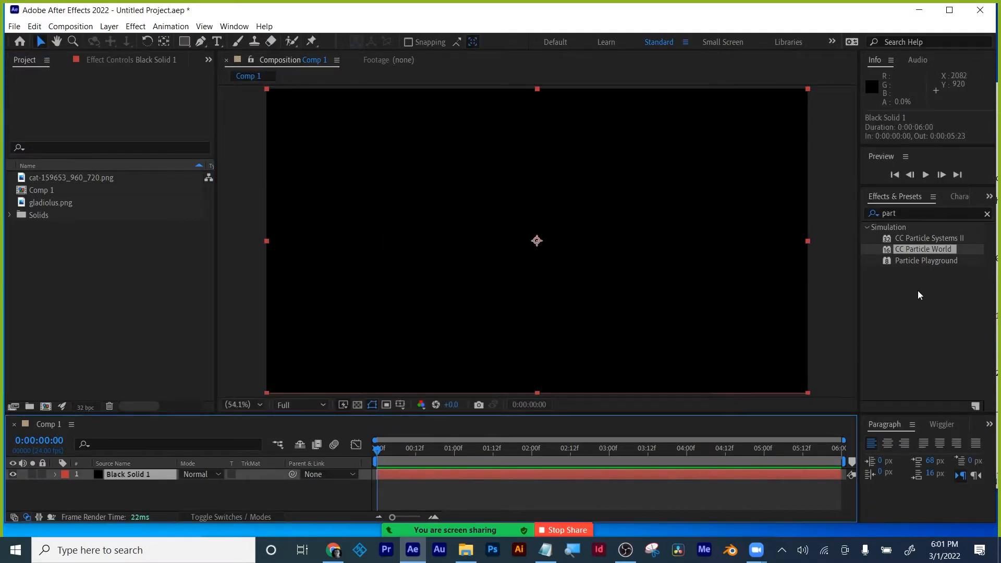
pyautogui.moveTo(924, 248); pyautogui.dragTo(531, 470)
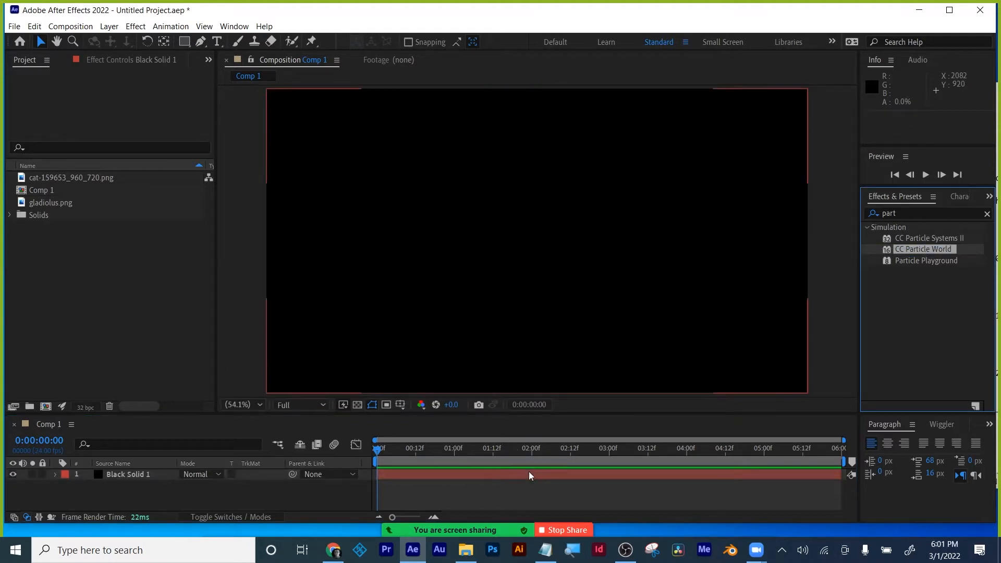
pyautogui.click(126, 59)
pyautogui.moveTo(920, 249); pyautogui.dragTo(580, 472)
pyautogui.click(14, 60)
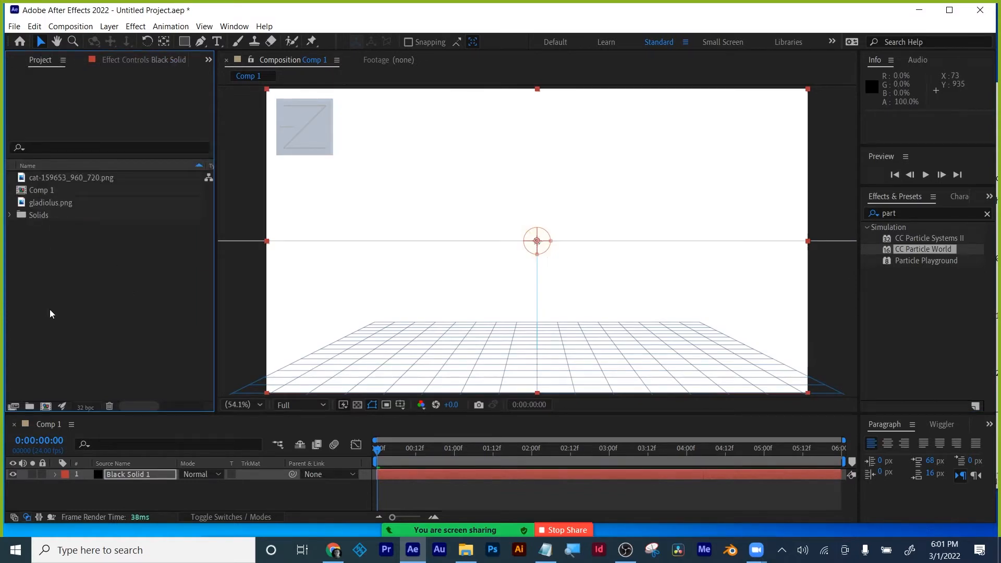
# - Create a new composition, Comp 2, with a width and height of 200 px
pyautogui.click(40, 202)
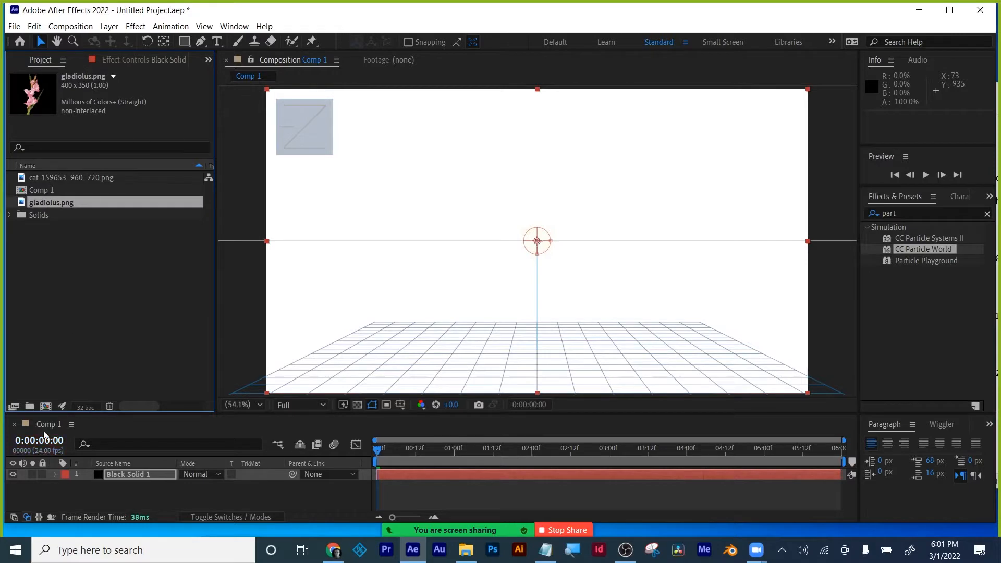
pyautogui.click(45, 406)
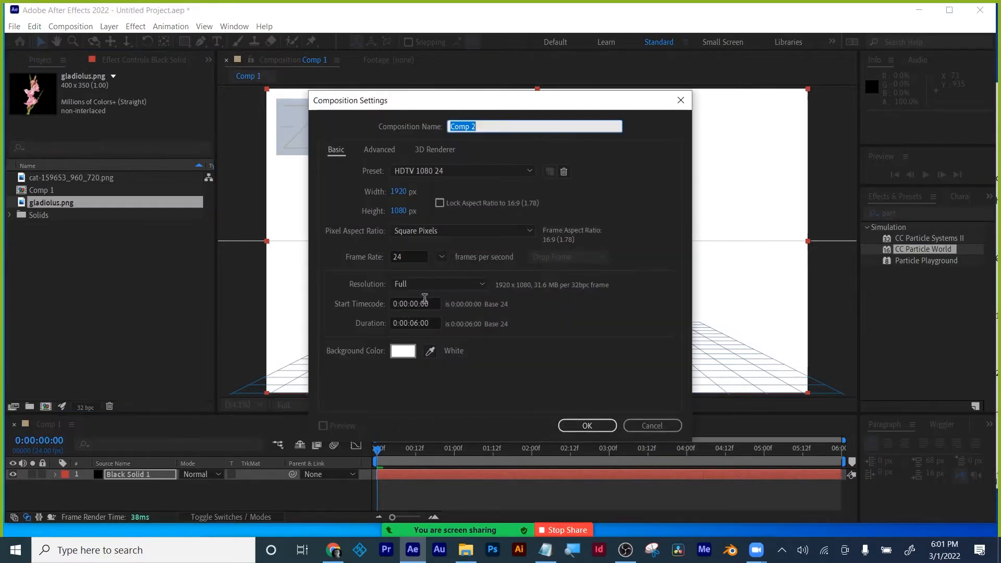
pyautogui.click(399, 192)
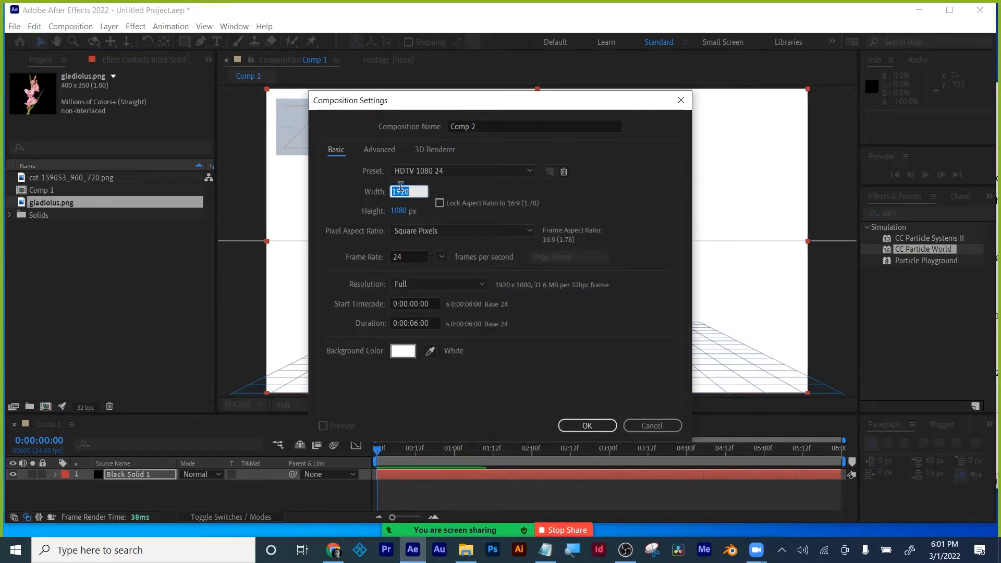
pyautogui.write('200')
pyautogui.press('Tab')
pyautogui.write('200')
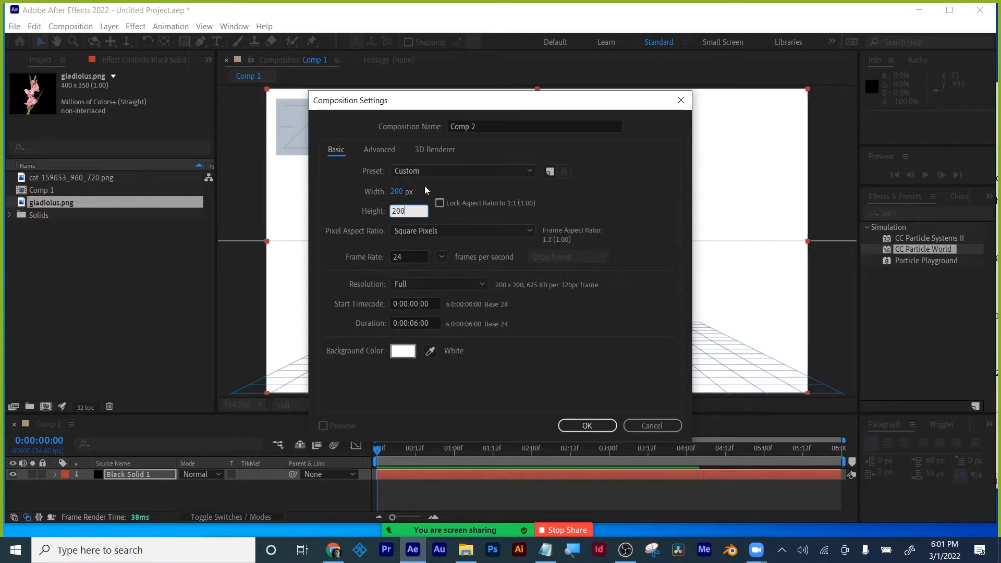
pyautogui.click(588, 426)
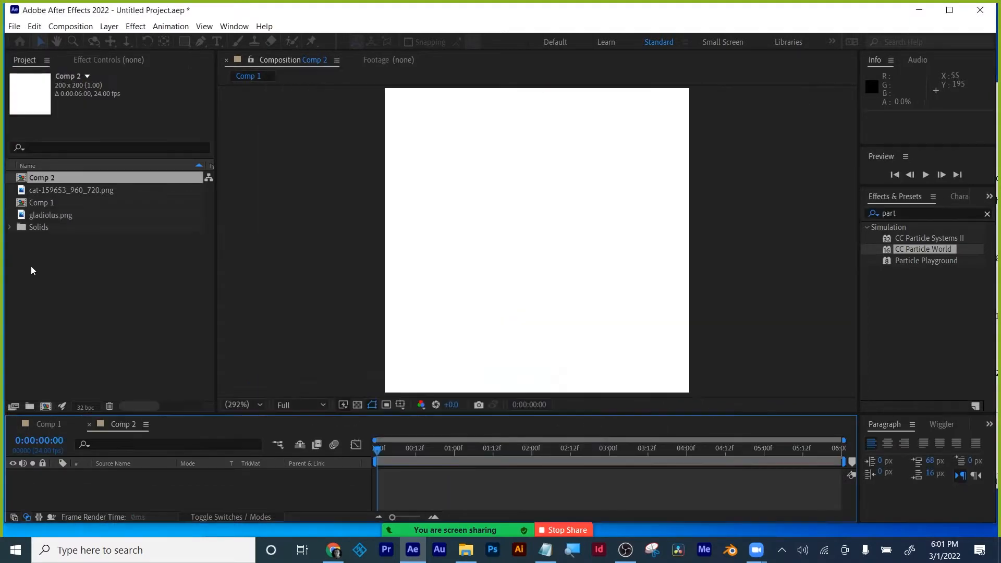
# - Add gladiolus.png to Comp 2 and scale the layer down to 55%
pyautogui.moveTo(44, 219); pyautogui.dragTo(129, 481)
pyautogui.press('s')
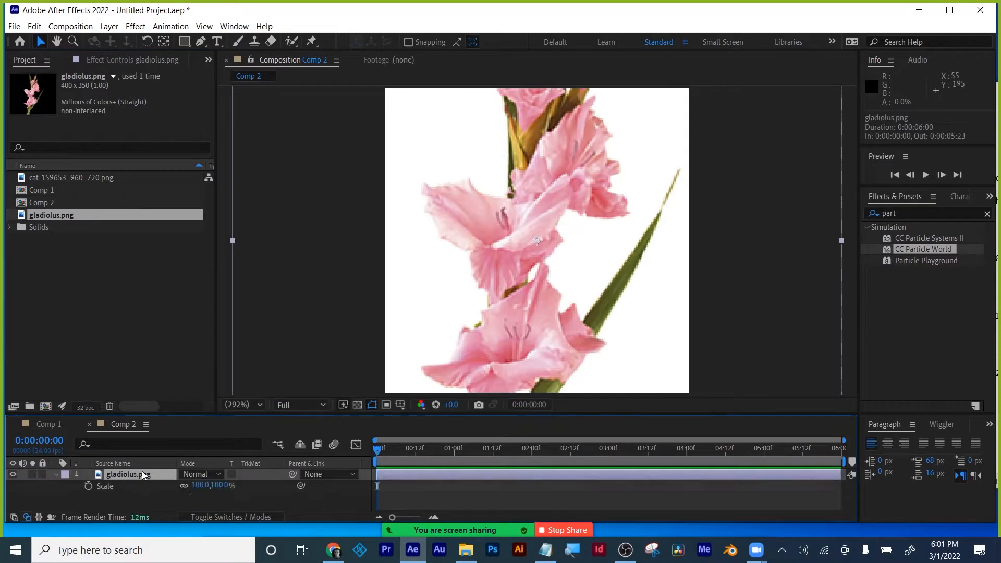
pyautogui.moveTo(206, 485); pyautogui.dragTo(181, 487)
pyautogui.click(780, 297)
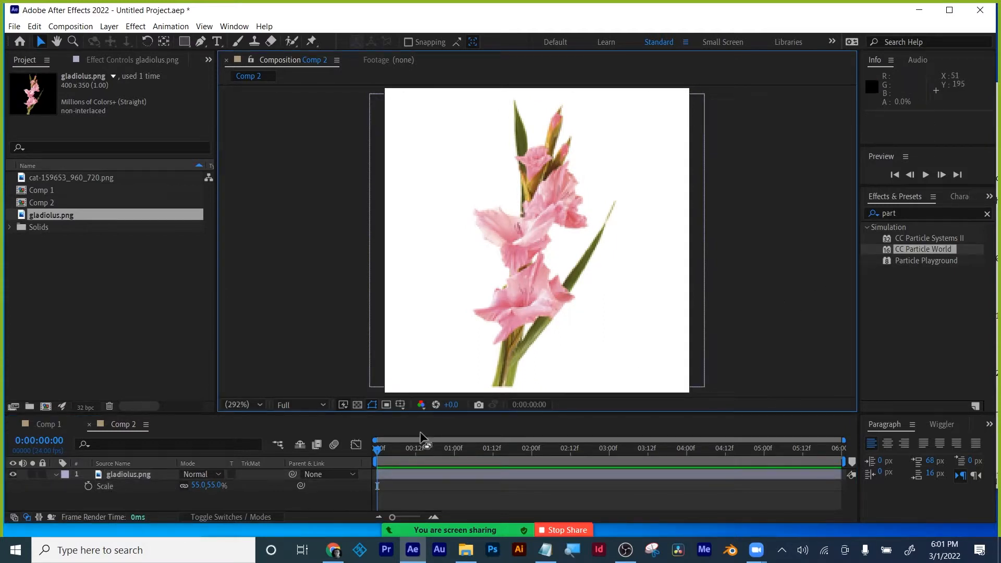
# - Move the gladiolus layer's anchor point to the base of the flower stem with the Pan Behind tool
pyautogui.click(516, 239)
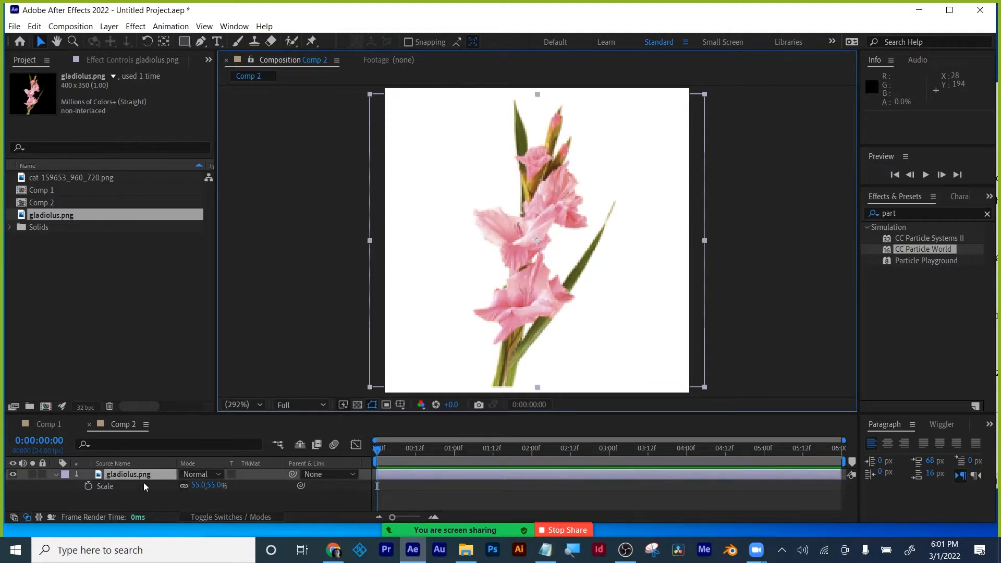
pyautogui.click(57, 475)
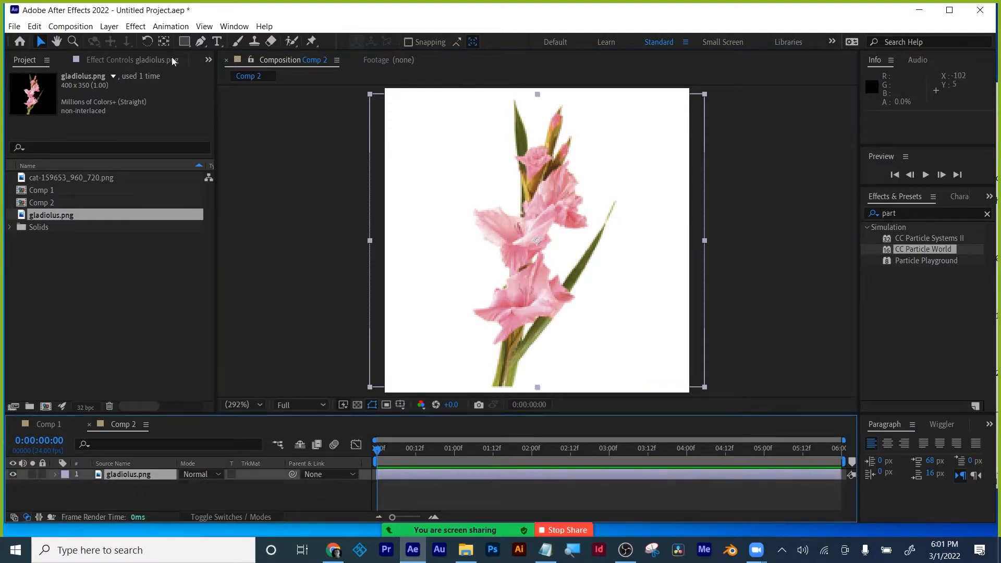
pyautogui.click(163, 41)
pyautogui.moveTo(537, 241); pyautogui.dragTo(537, 297)
pyautogui.moveTo(524, 358); pyautogui.dragTo(507, 385)
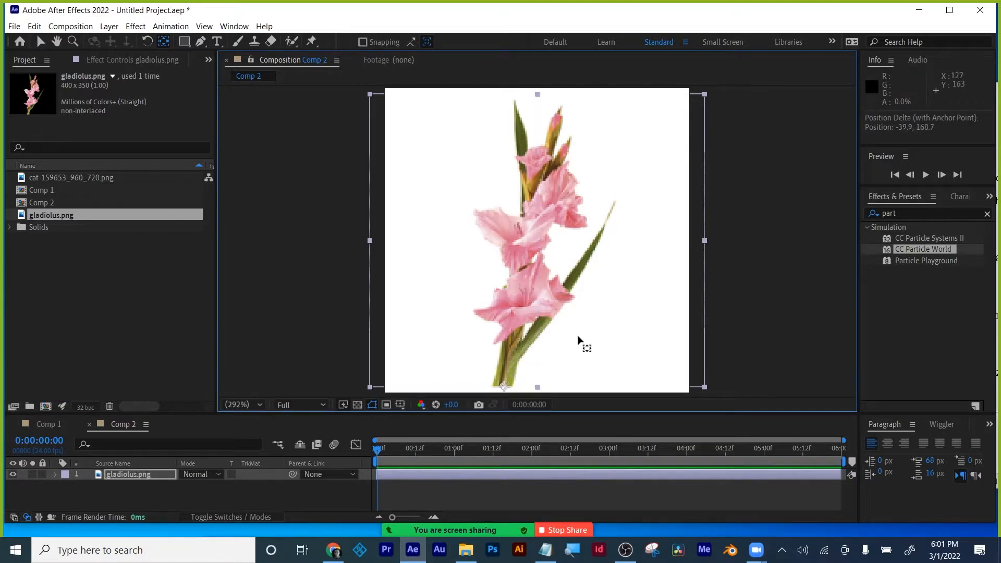
pyautogui.click(903, 213)
pyautogui.click(368, 455)
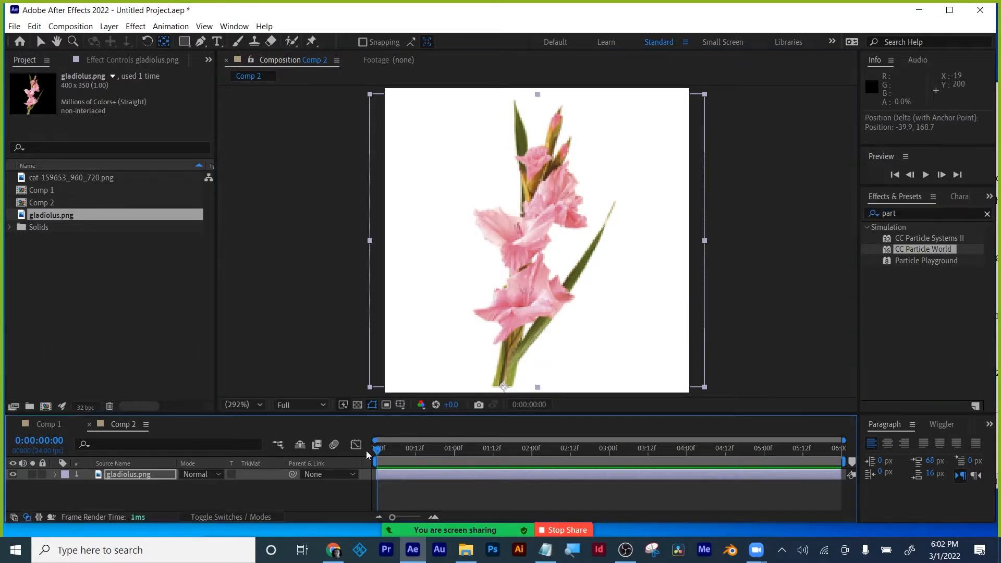
# - Start keyframing the gladiolus layer's Scale at 0:00 and add a second 55% keyframe at about one second
pyautogui.click(134, 476)
pyautogui.press('s')
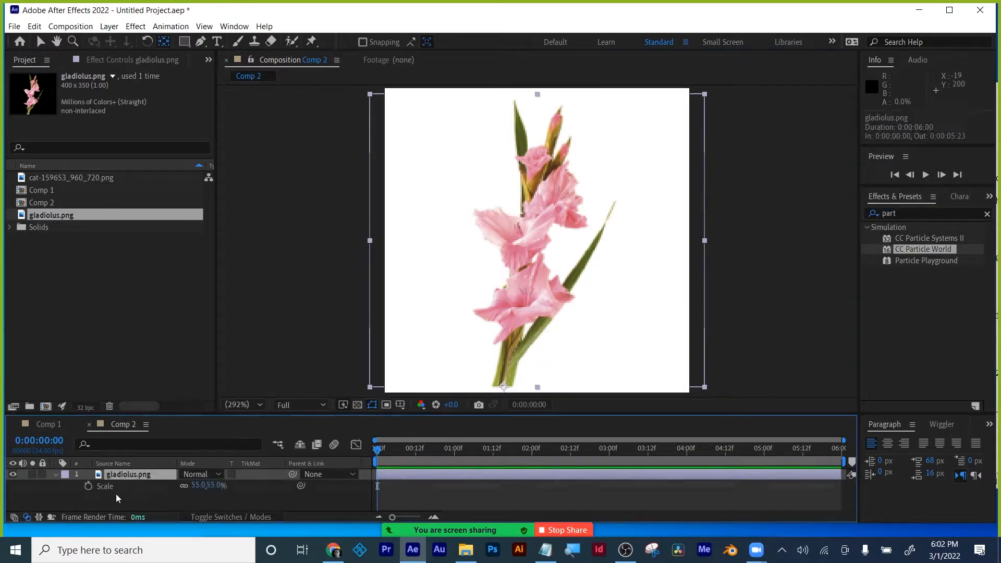
pyautogui.click(89, 488)
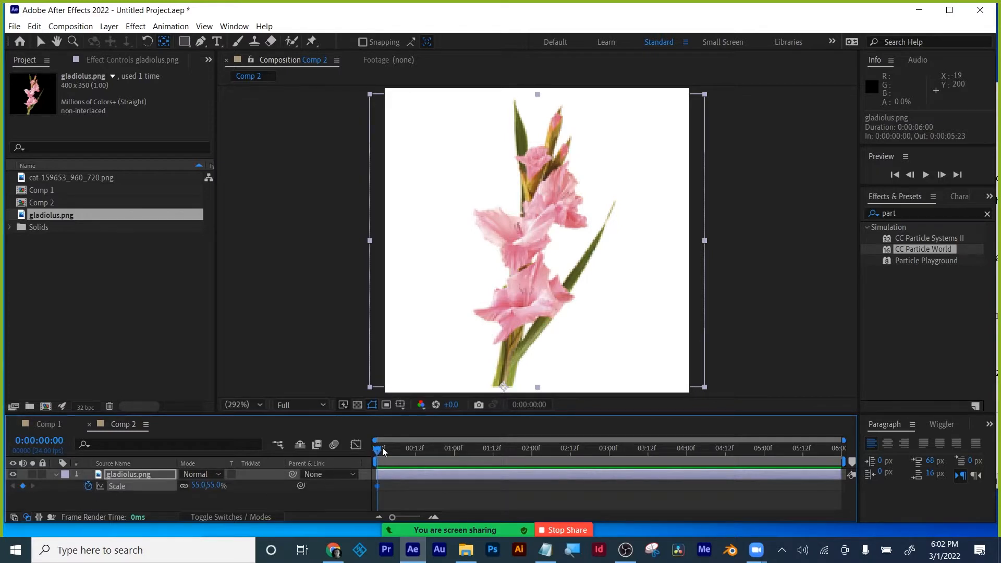
pyautogui.moveTo(383, 448); pyautogui.dragTo(452, 455)
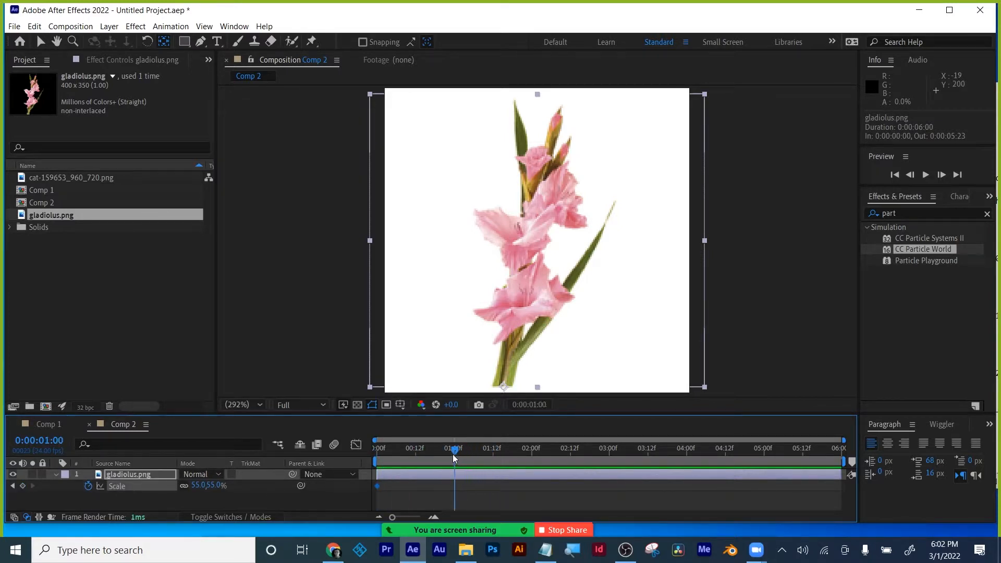
pyautogui.click(13, 486)
# - Set the first Scale keyframe at 0:00 to 0%
pyautogui.click(377, 486)
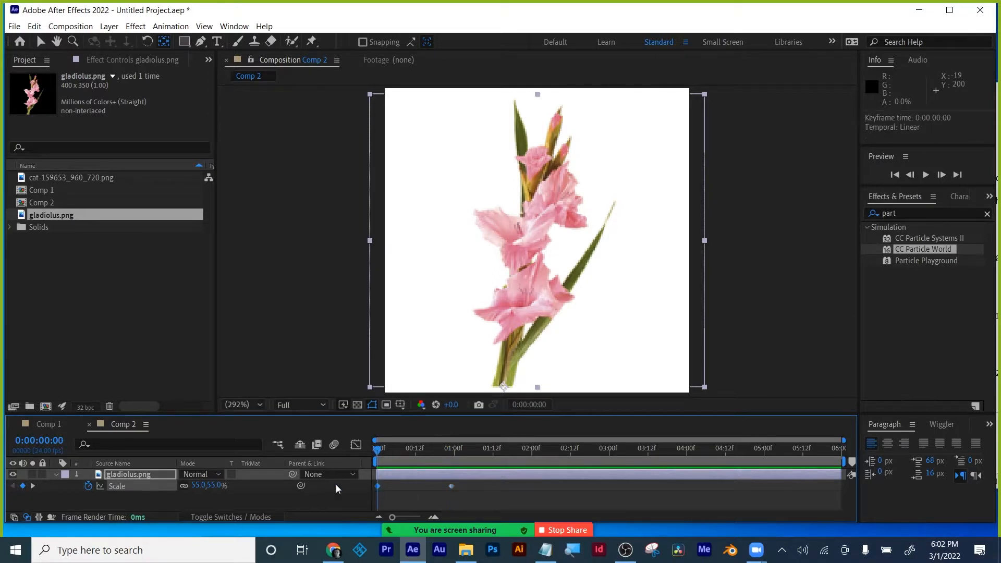
pyautogui.click(195, 485)
pyautogui.write('0')
pyautogui.press('Return')
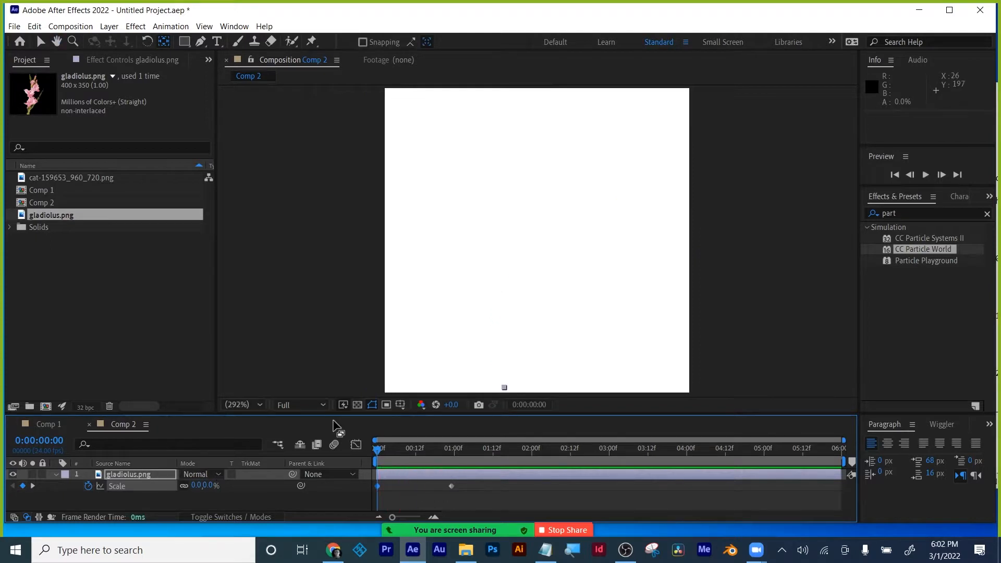
# - Scrub to 0:00:01:00 and apply Easy Ease to both Scale keyframes of the gladiolus layer
pyautogui.moveTo(385, 458); pyautogui.dragTo(455, 449)
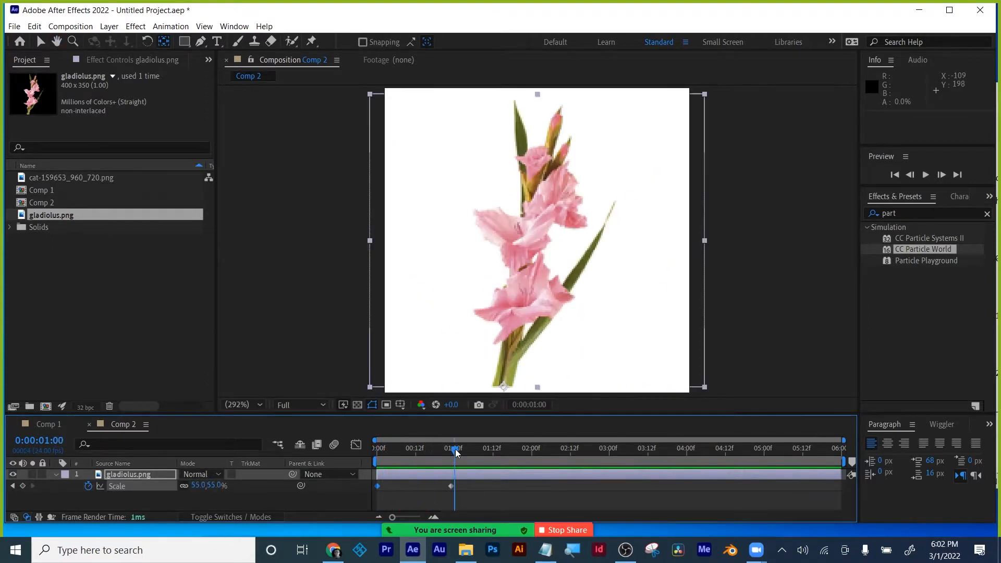
pyautogui.click(377, 486)
pyautogui.rightClick(378, 486)
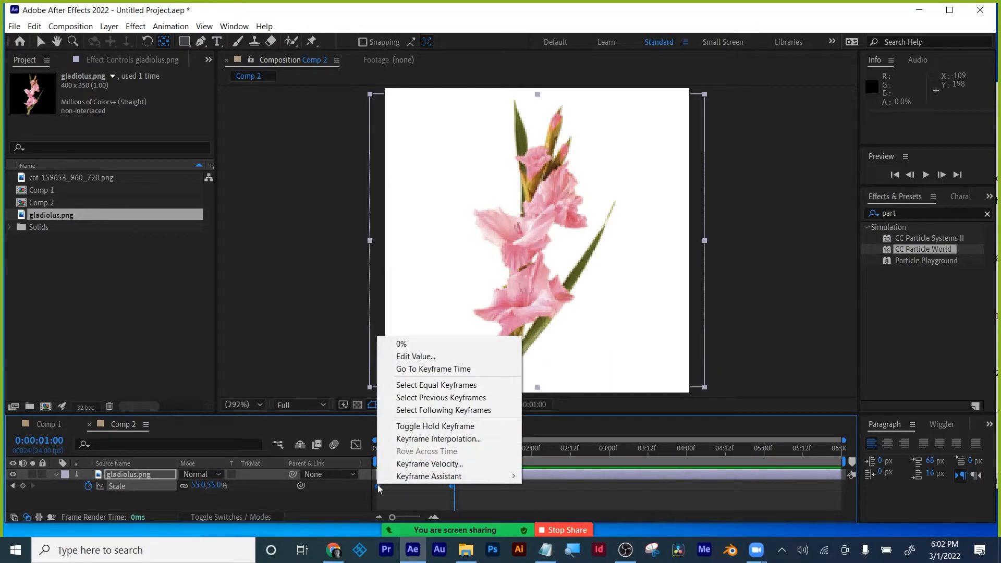
pyautogui.moveTo(471, 472)
pyautogui.click(581, 401)
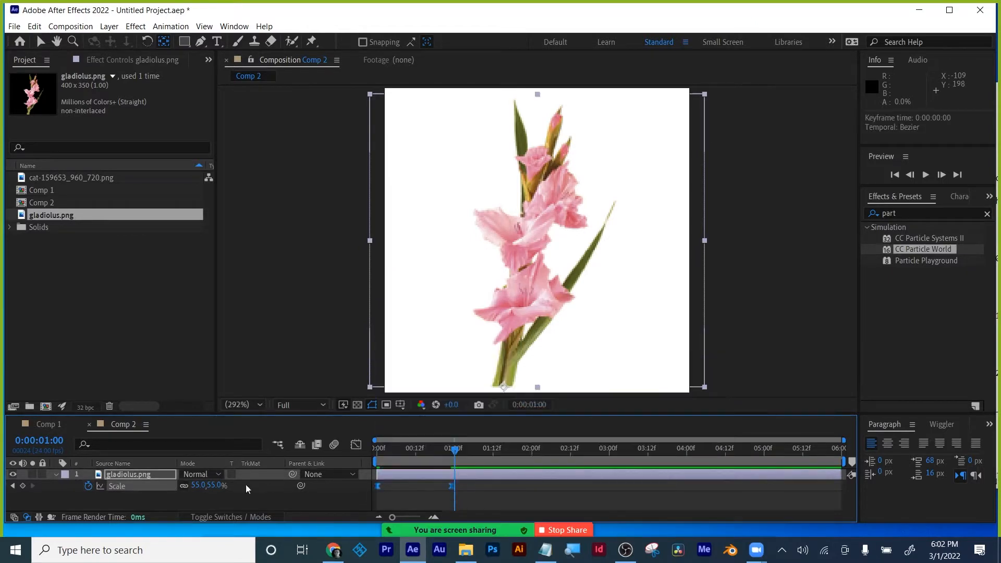
# - Reshape the Scale speed curve in the Graph Editor so it peaks at about frame 3 and tapers off toward the last keyframe
pyautogui.click(356, 446)
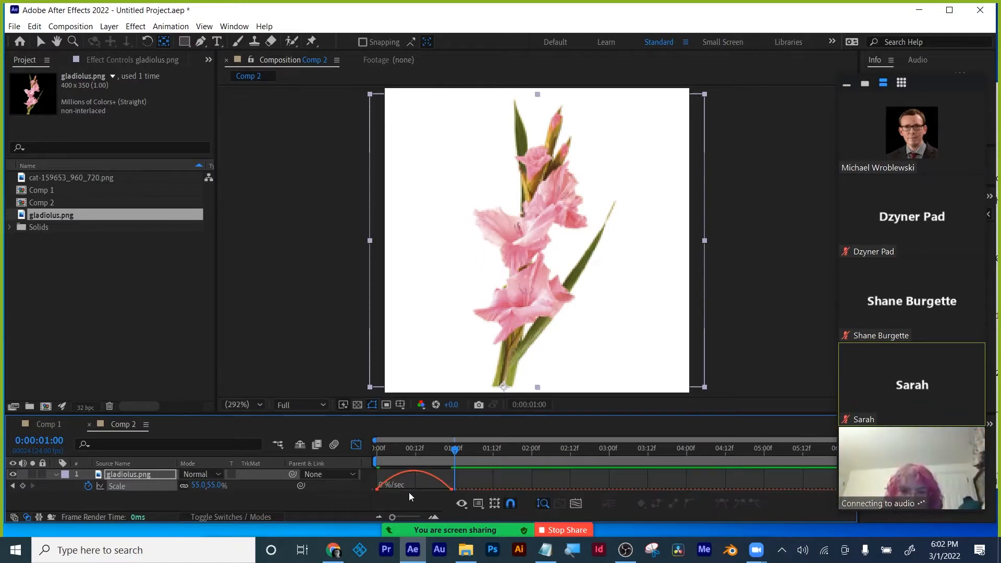
pyautogui.moveTo(911, 352)
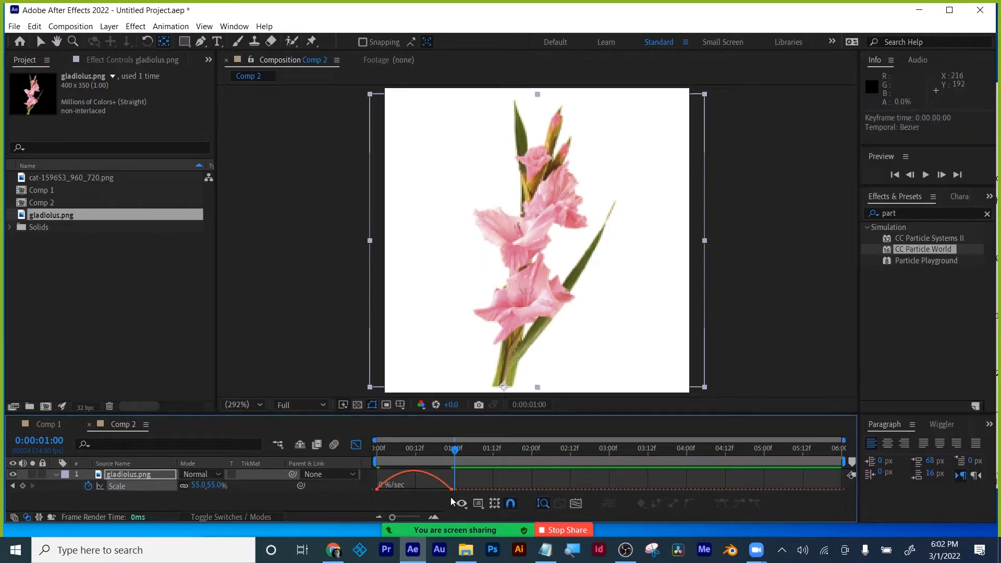
pyautogui.click(577, 504)
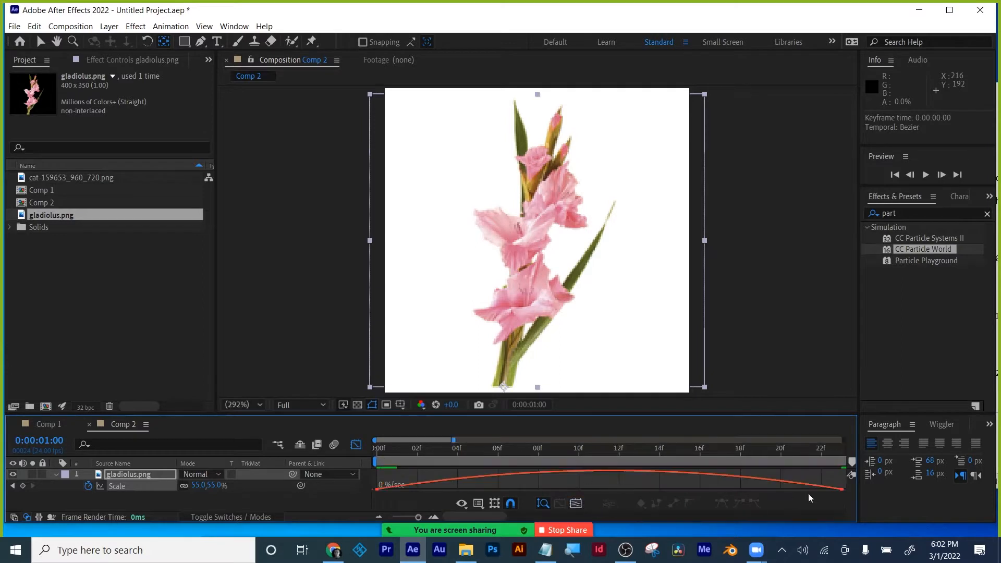
pyautogui.click(41, 41)
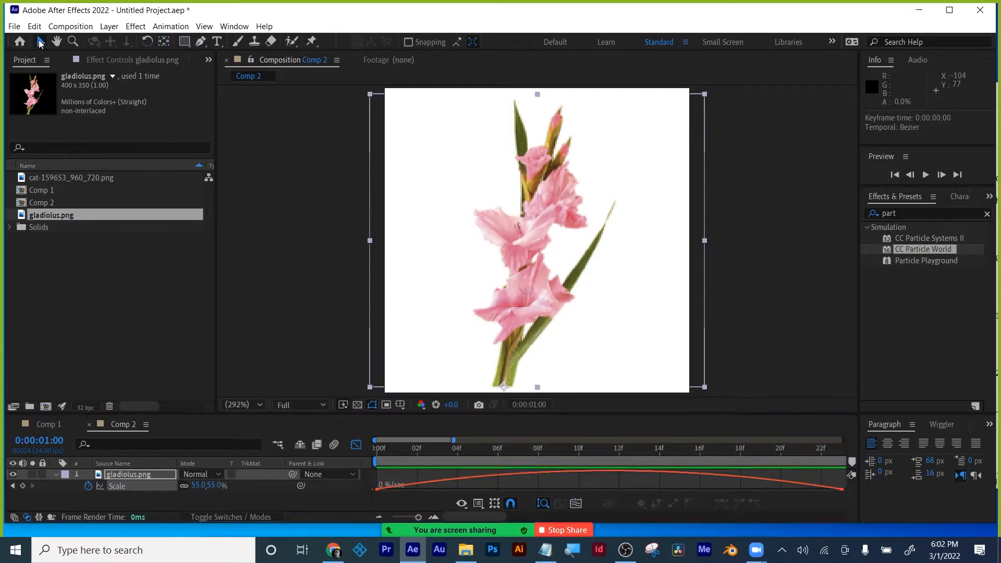
pyautogui.click(841, 491)
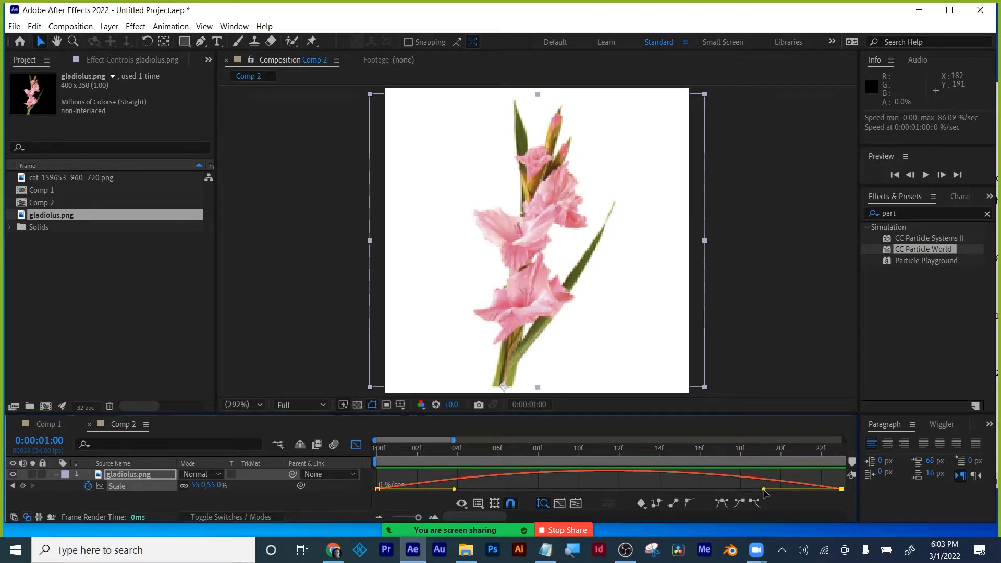
pyautogui.moveTo(763, 490); pyautogui.dragTo(542, 477)
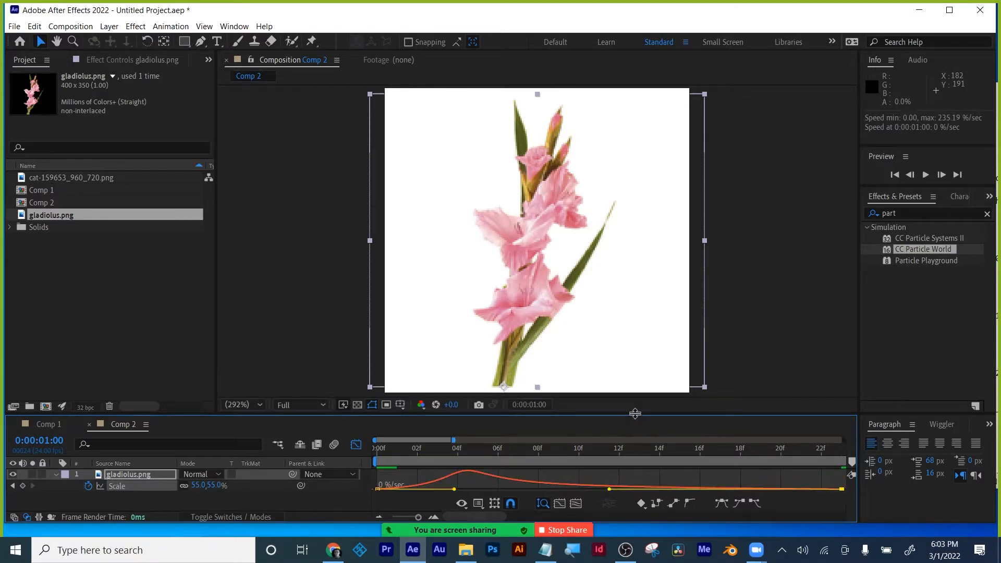
pyautogui.moveTo(635, 414); pyautogui.dragTo(635, 363)
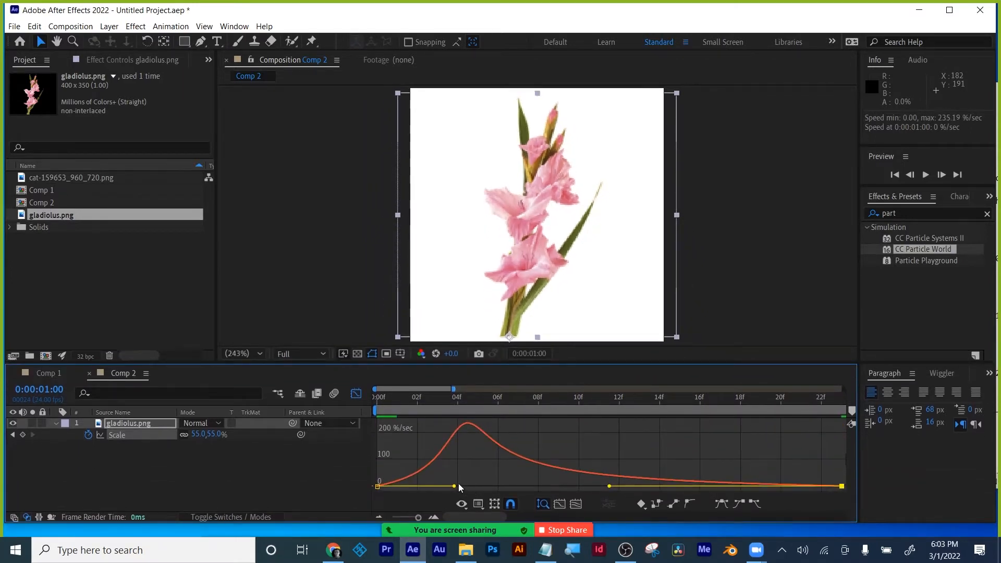
pyautogui.moveTo(454, 486); pyautogui.dragTo(434, 486)
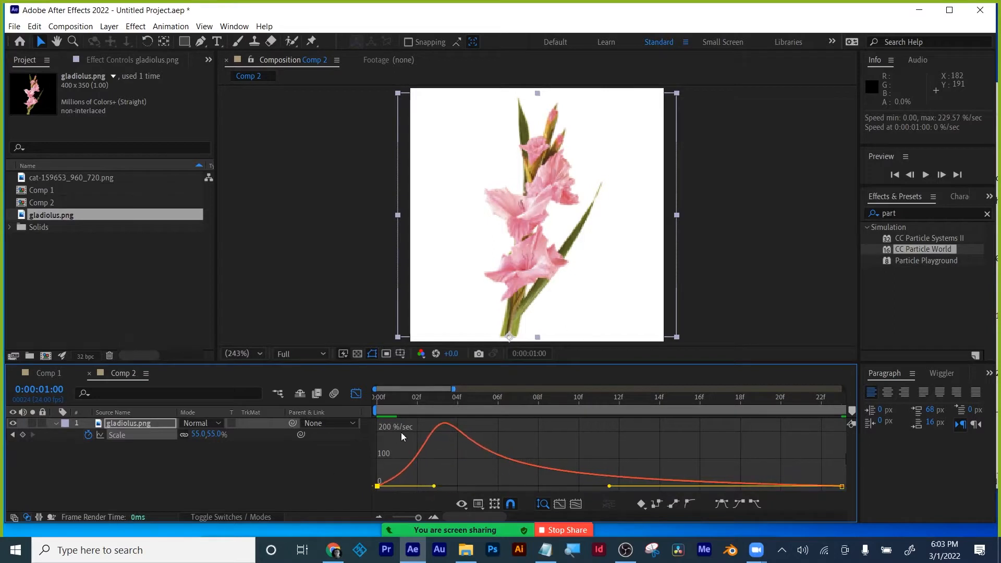
pyautogui.click(355, 394)
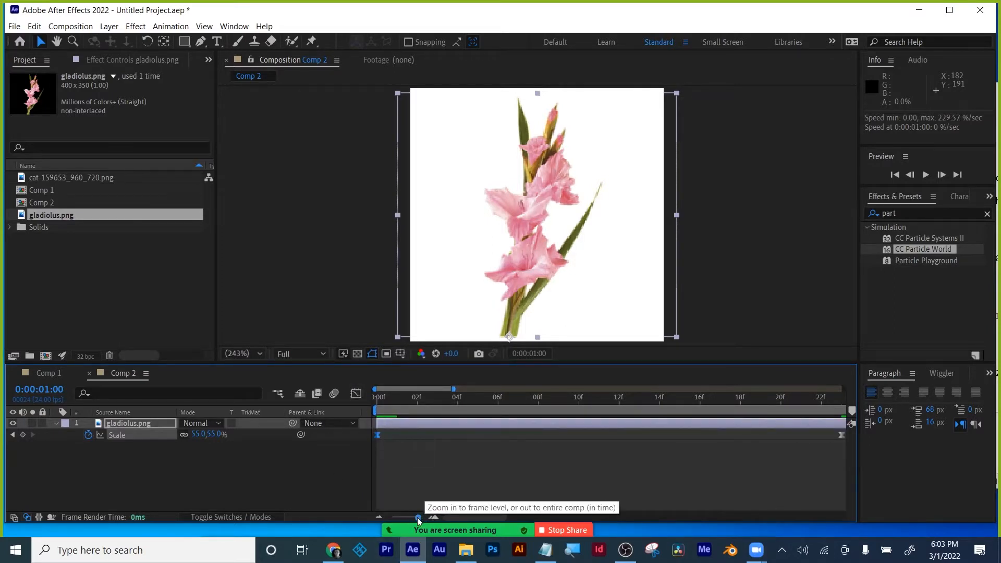
# - Show the full composition duration and preview the flower's growth animation from 0:00 to 0:00:00:23
pyautogui.moveTo(418, 517); pyautogui.dragTo(361, 522)
pyautogui.click(377, 401)
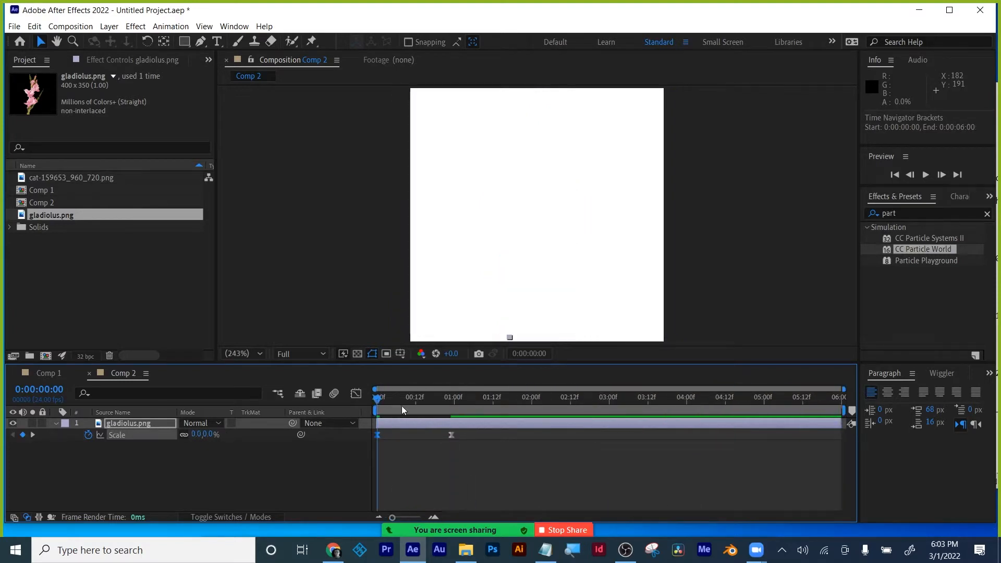
pyautogui.press('space')
pyautogui.moveTo(440, 399)
pyautogui.mouseDown()
pyautogui.moveTo(356, 398)
pyautogui.moveTo(451, 395)
pyautogui.mouseUp()
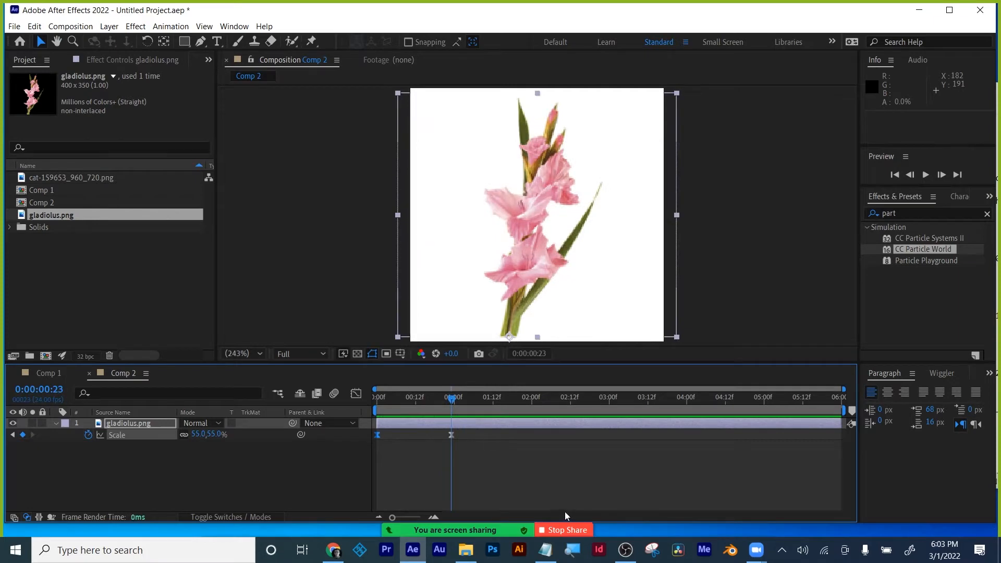
# - Search the effects for "cc bend" and apply CC Bender to the gladiolus layer
pyautogui.click(886, 294)
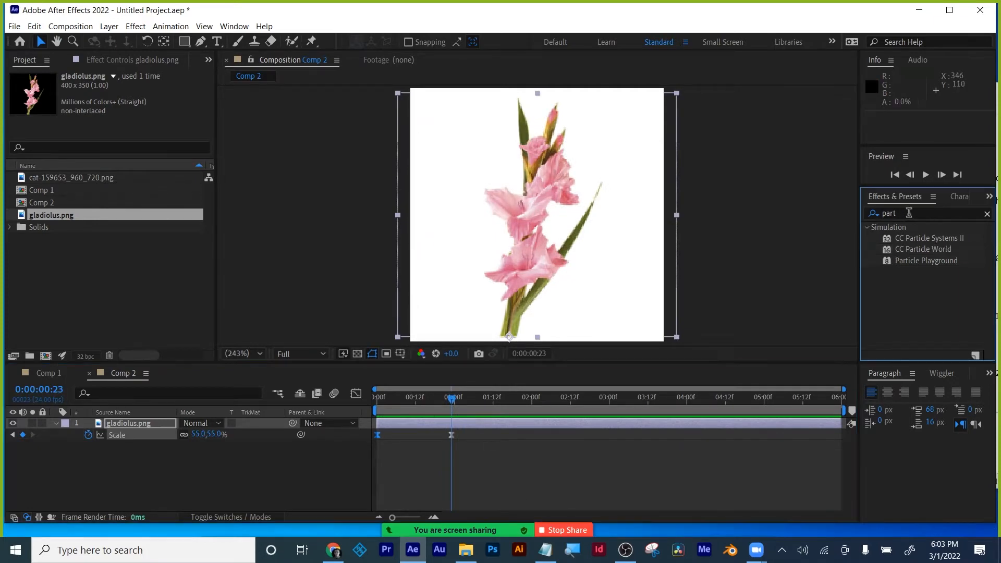
pyautogui.moveTo(909, 213); pyautogui.dragTo(774, 185)
pyautogui.write('ccbe')
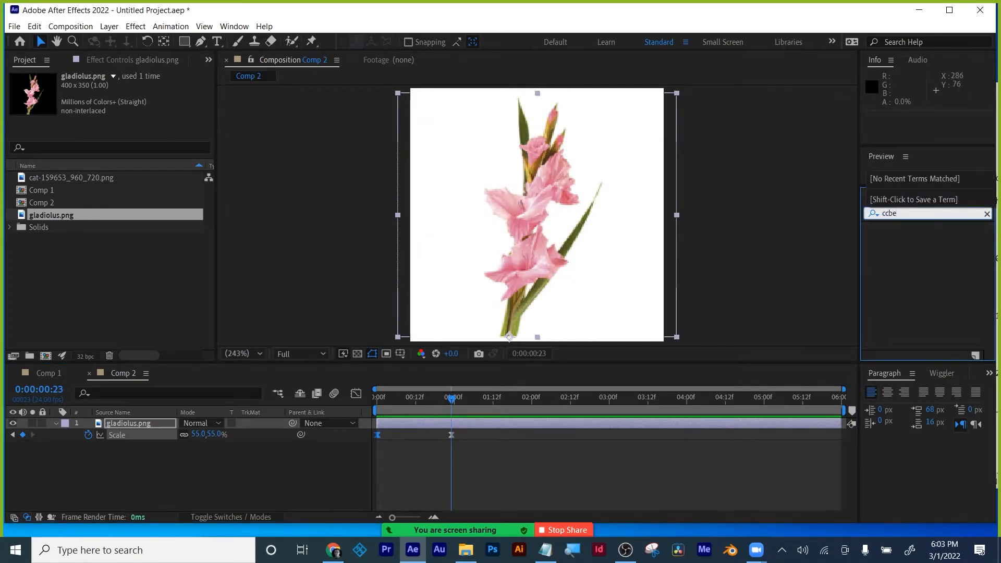
pyautogui.press('BackSpace')
pyautogui.press('BackSpace')
pyautogui.write('bend')
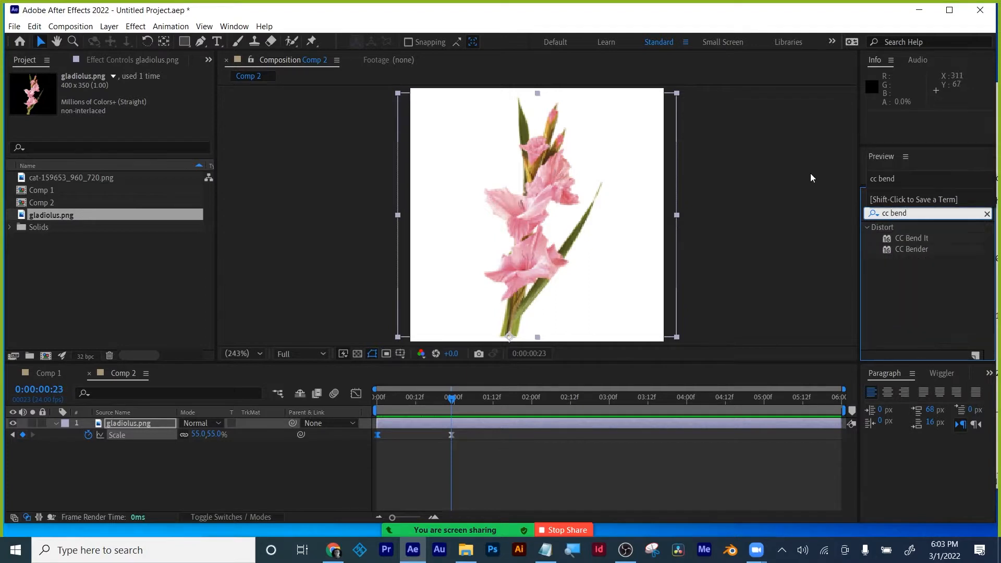
pyautogui.click(912, 239)
pyautogui.moveTo(916, 248); pyautogui.dragTo(625, 423)
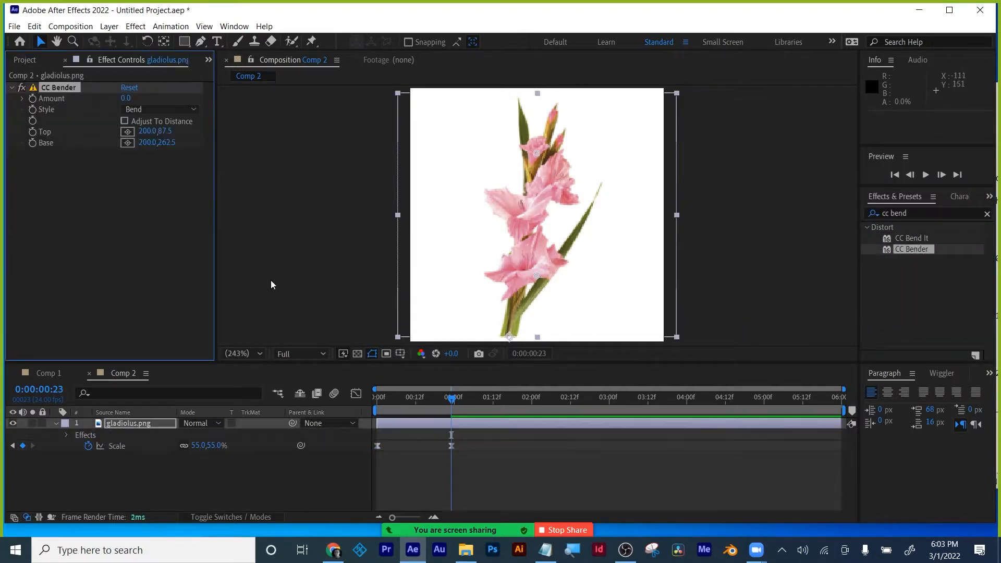
# - Place CC Bender's Top point on the tip of the tallest leaf and its Base point at the bottom of the stem
pyautogui.click(130, 132)
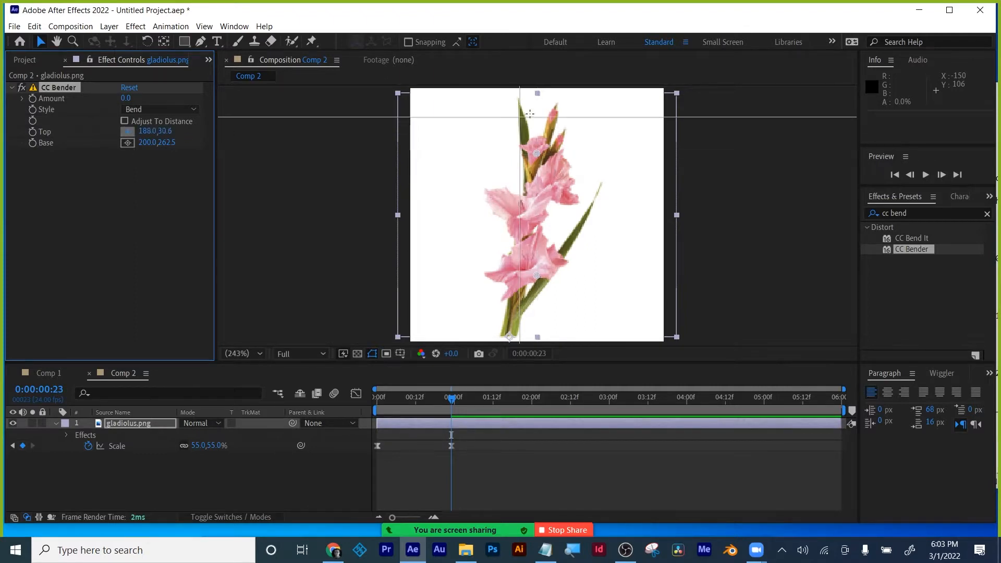
pyautogui.click(519, 100)
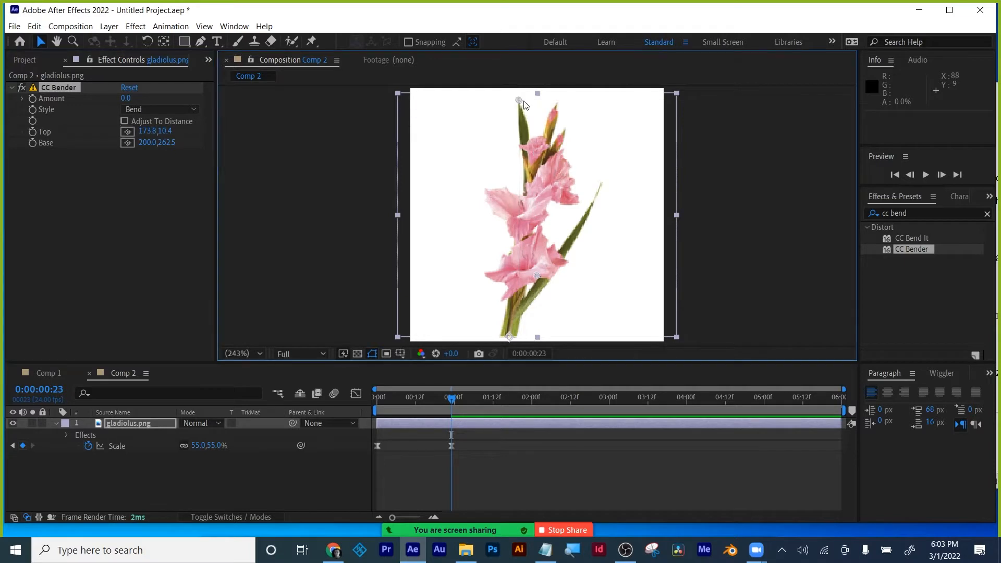
pyautogui.click(127, 142)
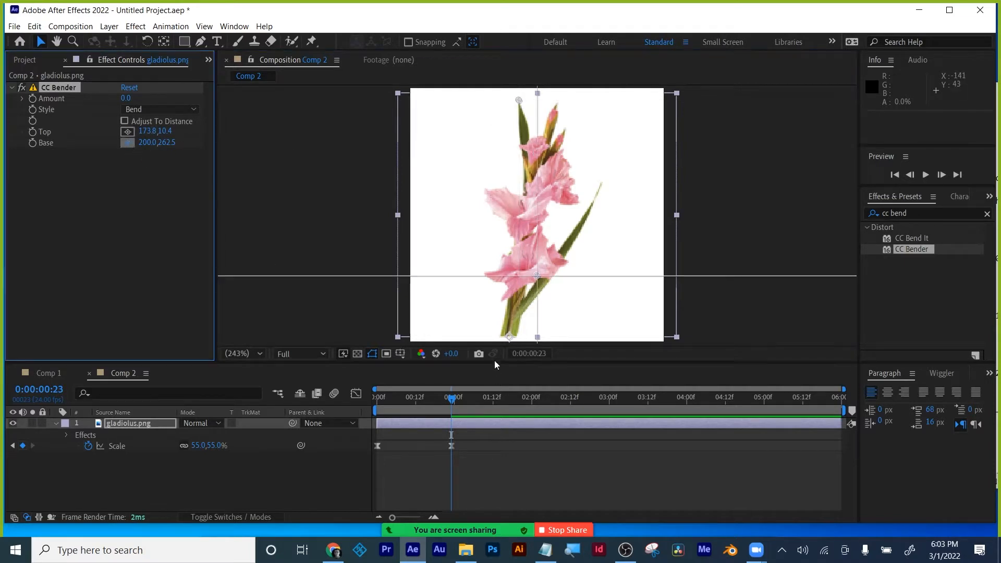
pyautogui.click(511, 336)
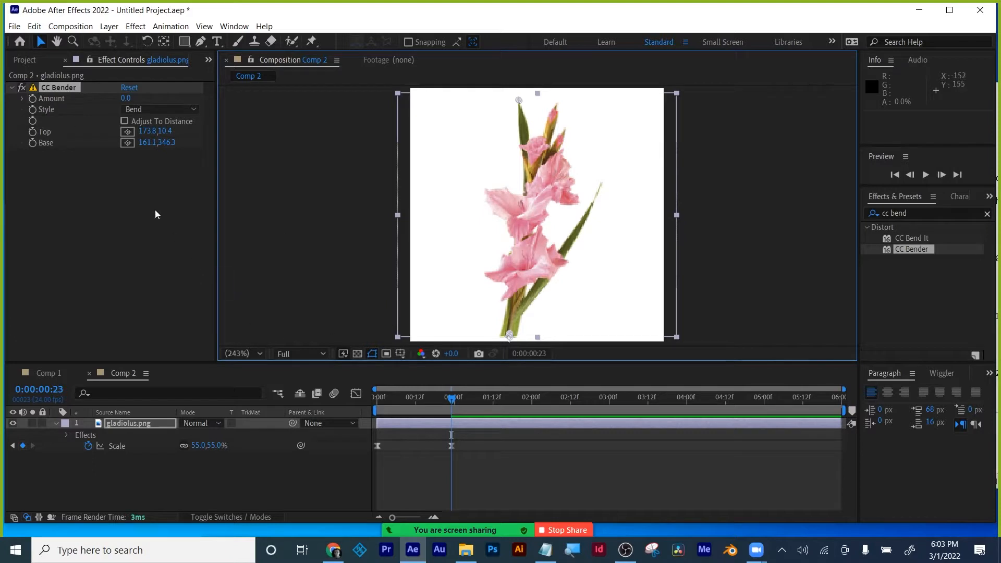
# - Add the expression wiggle(2,20) to CC Bender's Amount and preview the animation from 0:00
pyautogui.keyDown('alt'); pyautogui.click(32, 99); pyautogui.keyUp('alt')
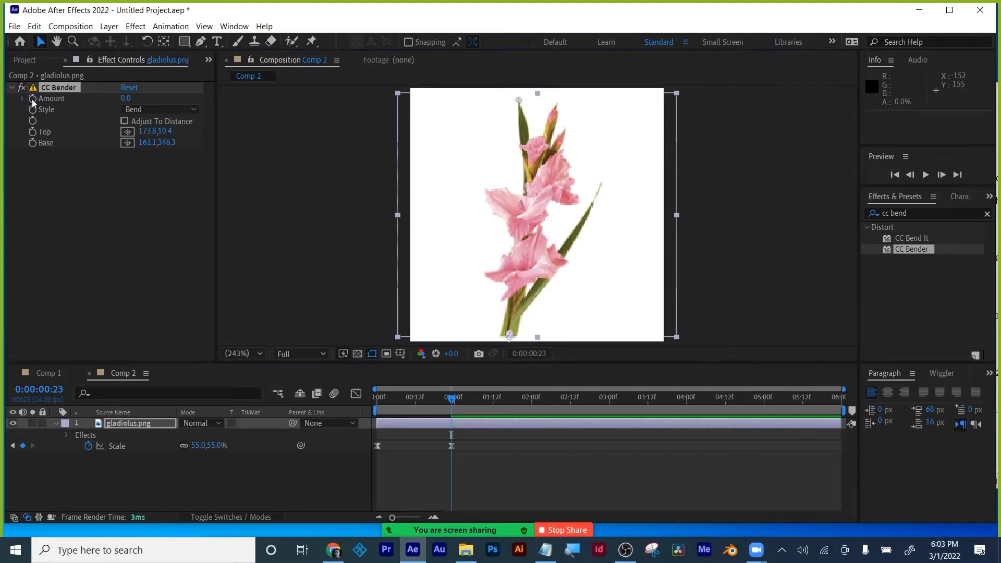
pyautogui.write('wigg')
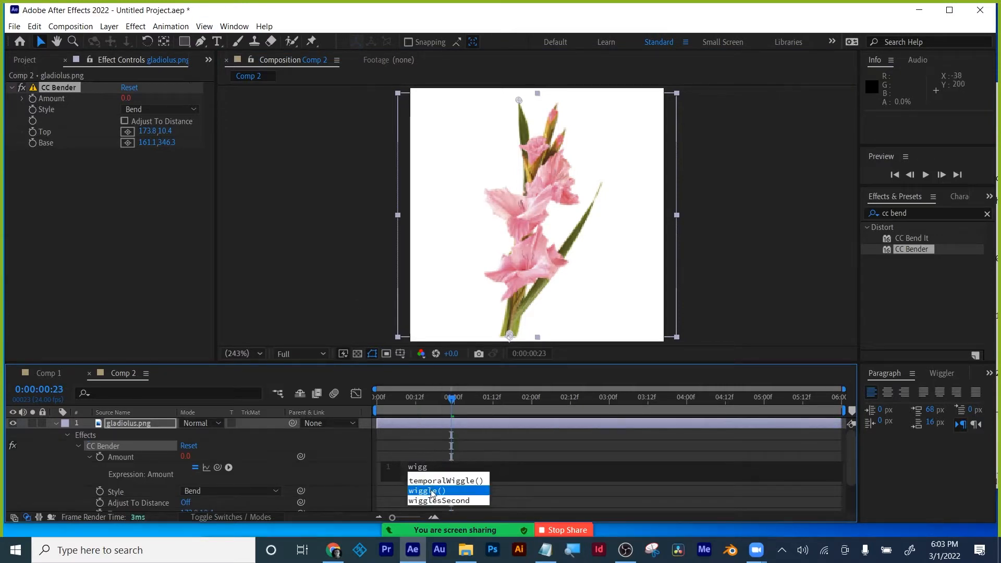
pyautogui.click(431, 492)
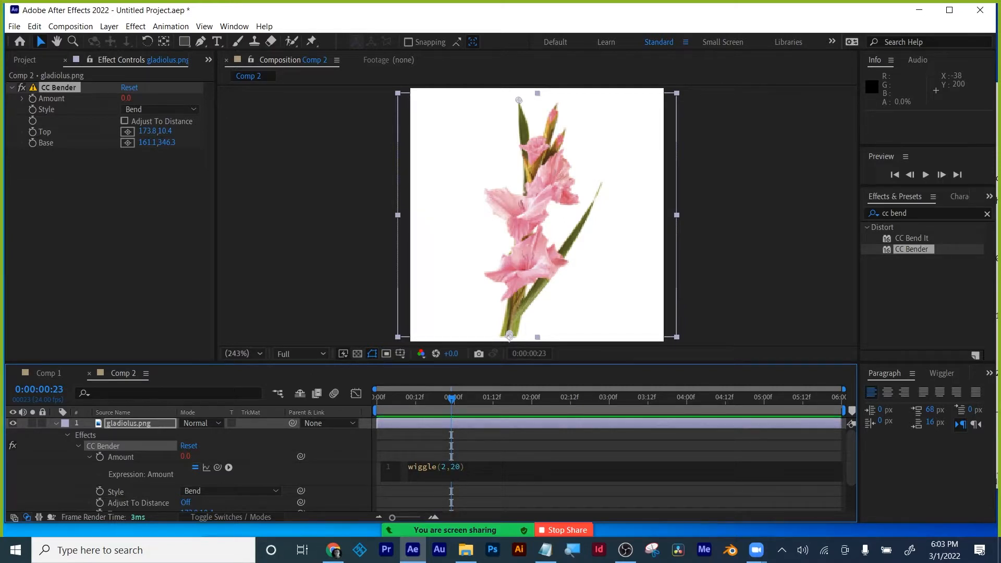
pyautogui.click(481, 455)
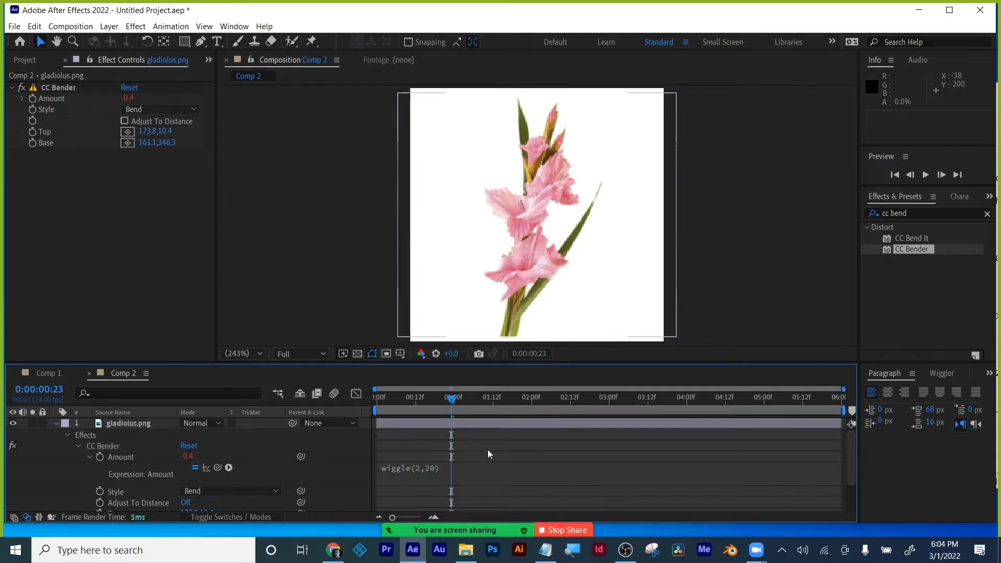
pyautogui.moveTo(452, 400); pyautogui.dragTo(375, 403)
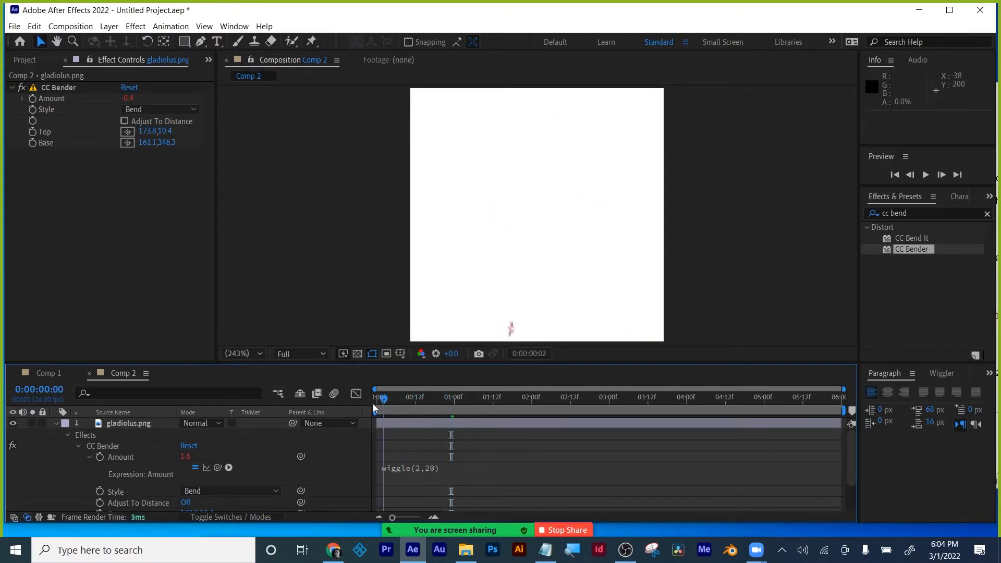
pyautogui.press('space')
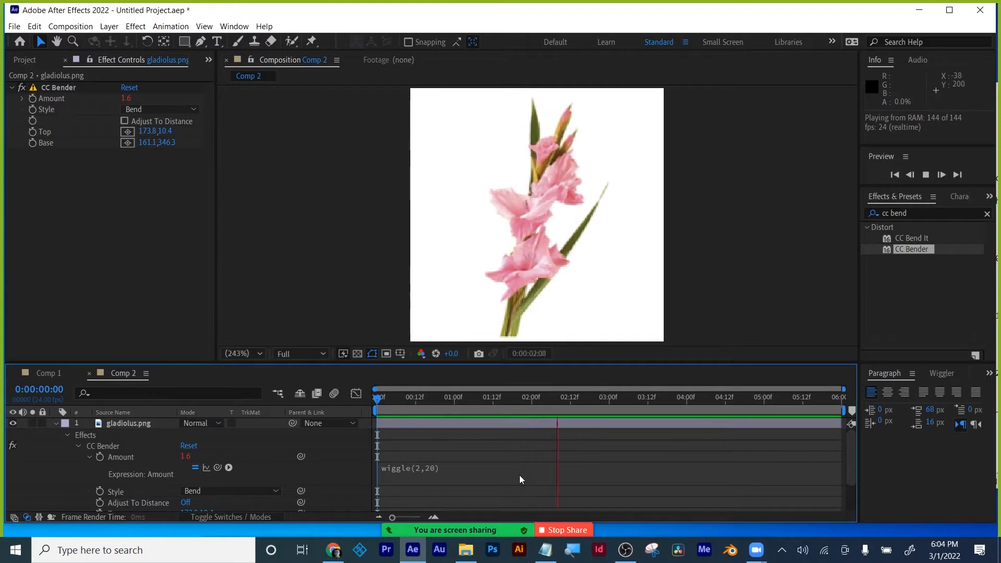
# - Change the Amount expression to wiggle(2,10), preview the gentler sway and return to the start of the composition
pyautogui.click(433, 468)
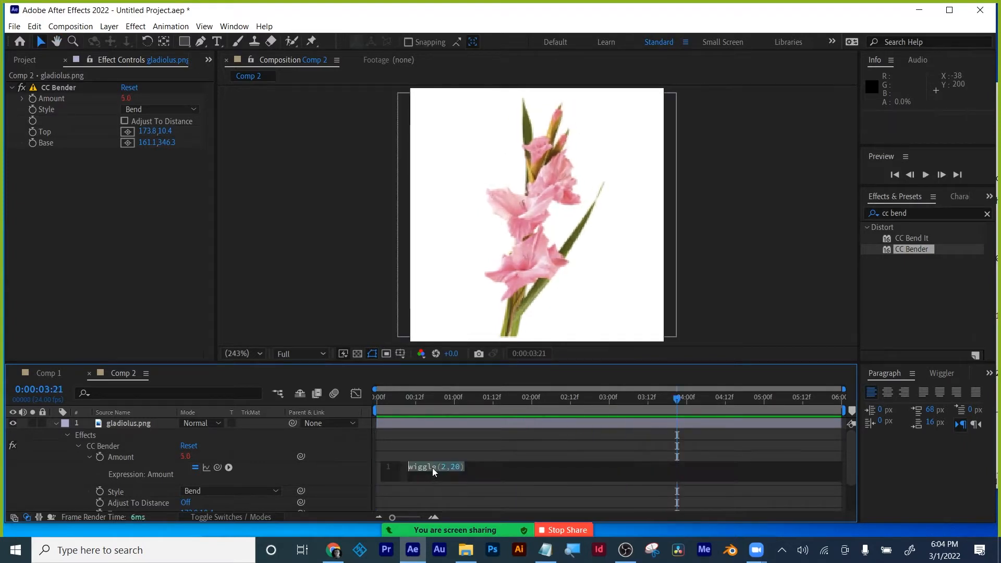
pyautogui.click(453, 466)
pyautogui.write('1')
pyautogui.click(493, 445)
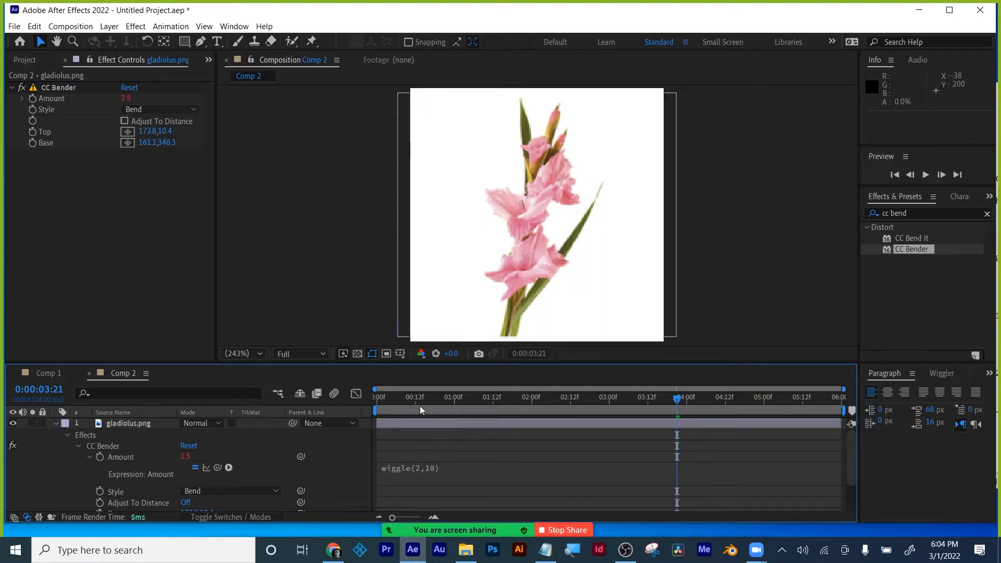
pyautogui.press('Home')
pyautogui.press('space')
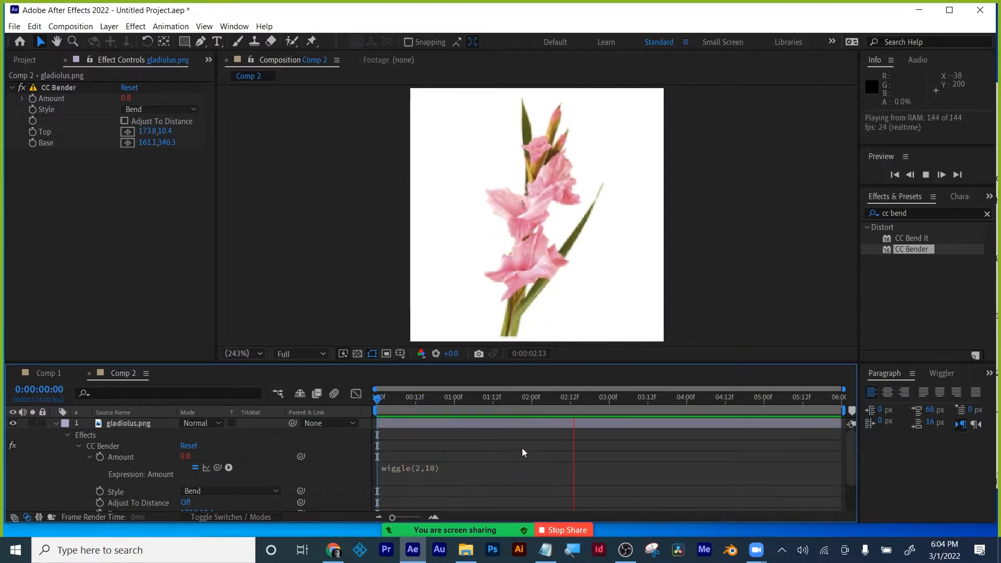
pyautogui.press('space')
pyautogui.press('Home')
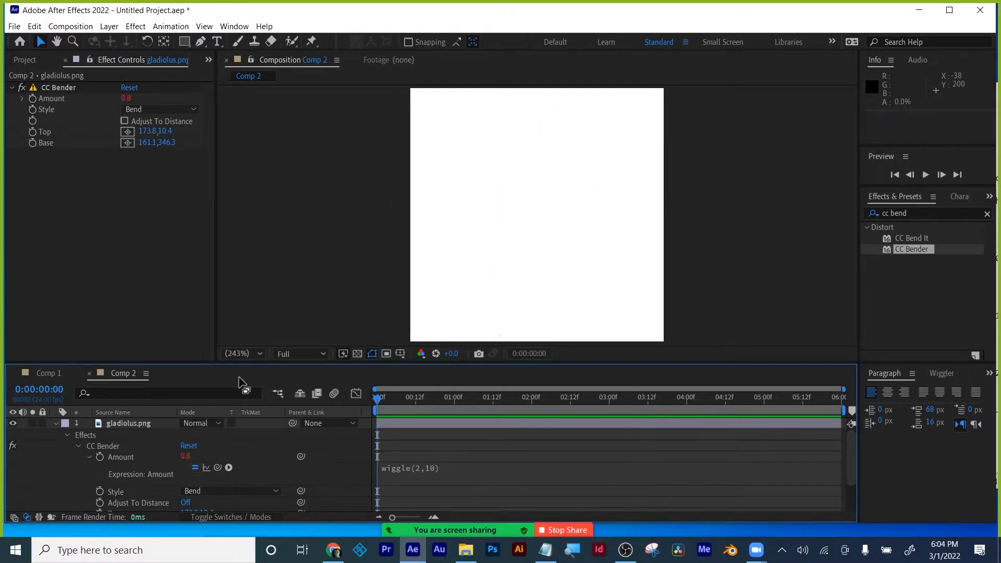
# - Close the Comp 2 timeline and rename that composition "Flower PC" in the project
pyautogui.click(90, 374)
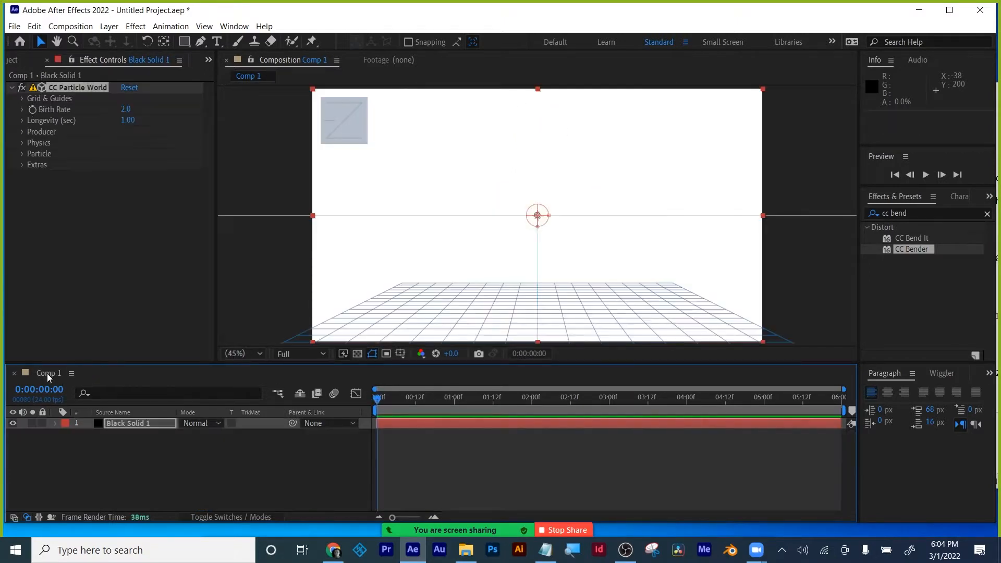
pyautogui.click(209, 61)
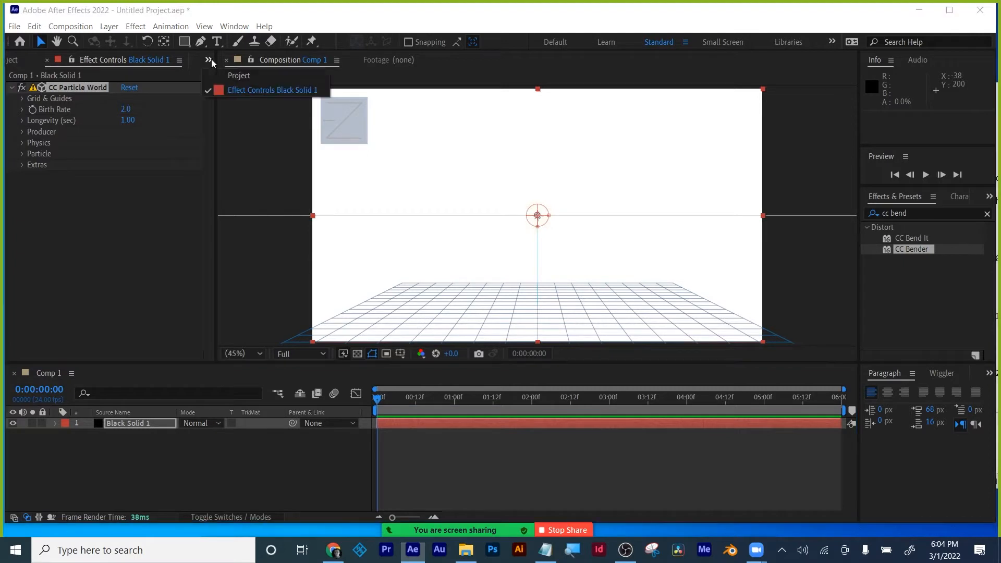
pyautogui.click(229, 76)
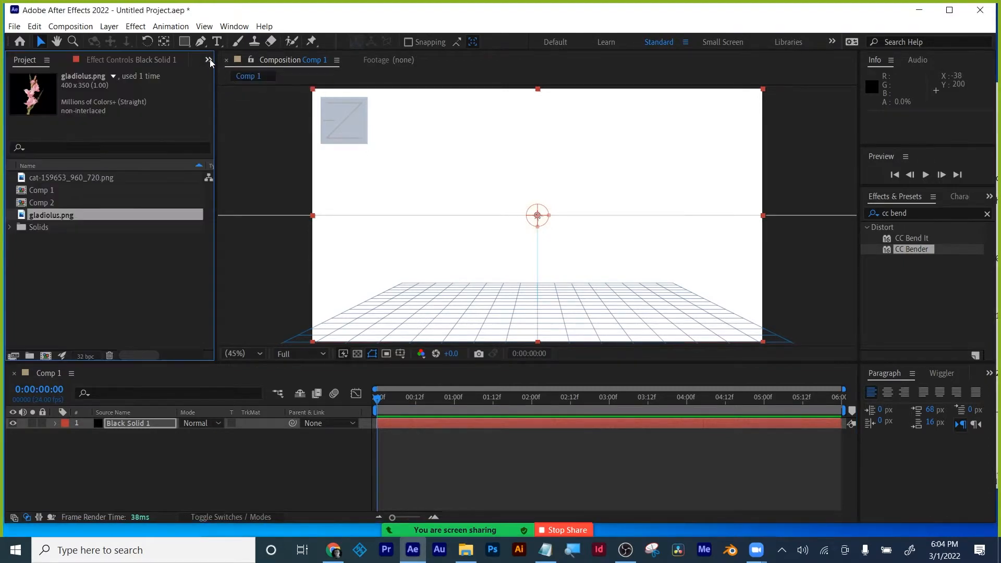
pyautogui.click(208, 58)
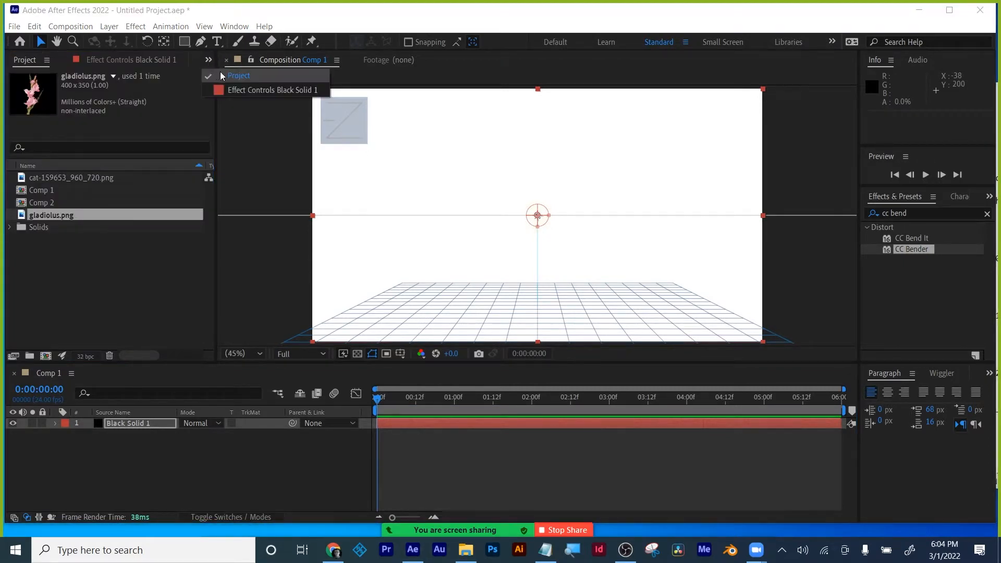
pyautogui.click(80, 276)
pyautogui.click(41, 203)
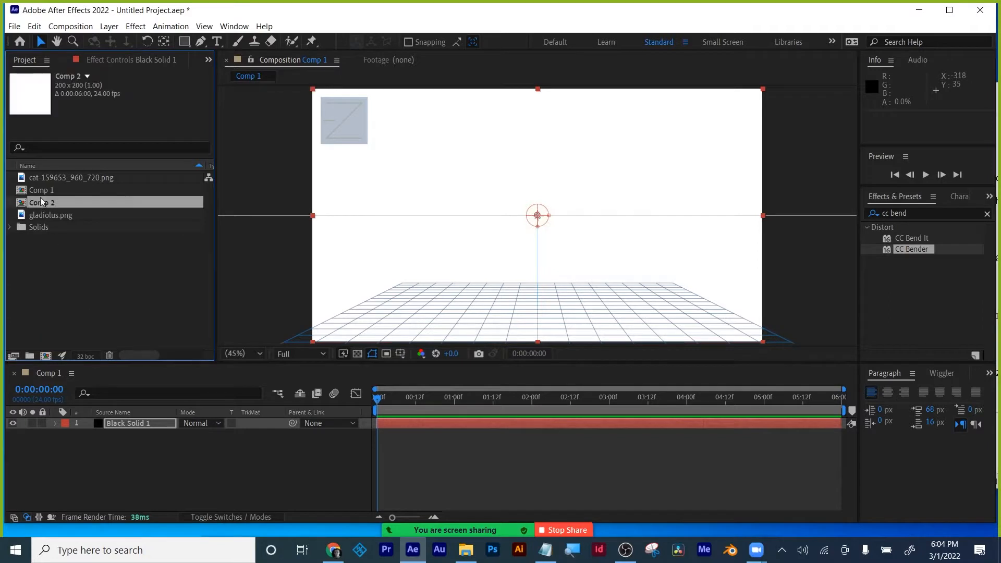
pyautogui.click(41, 202)
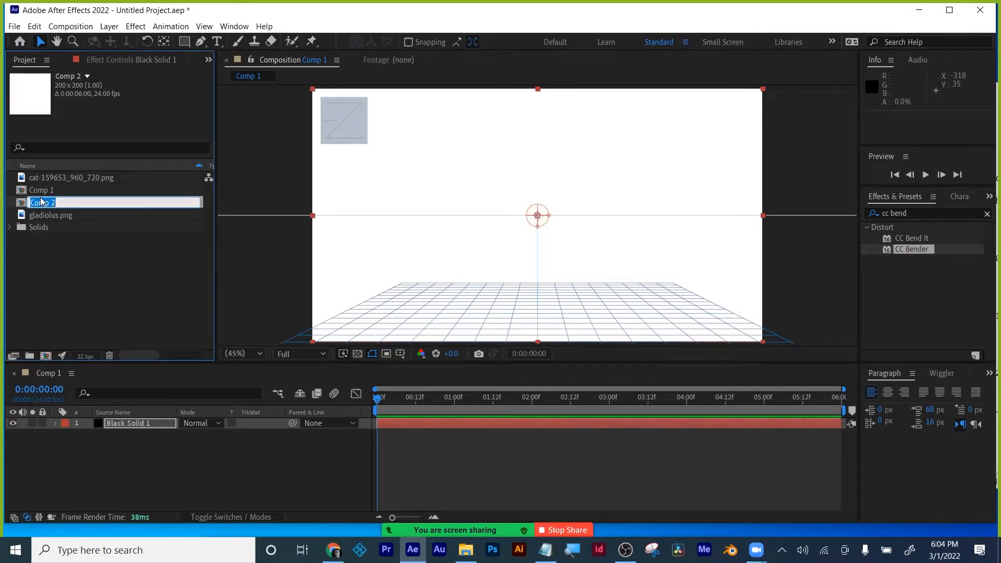
pyautogui.write('Flower PC')
pyautogui.press('Return')
# - Rename Comp 1 as "main animation"
pyautogui.click(44, 190)
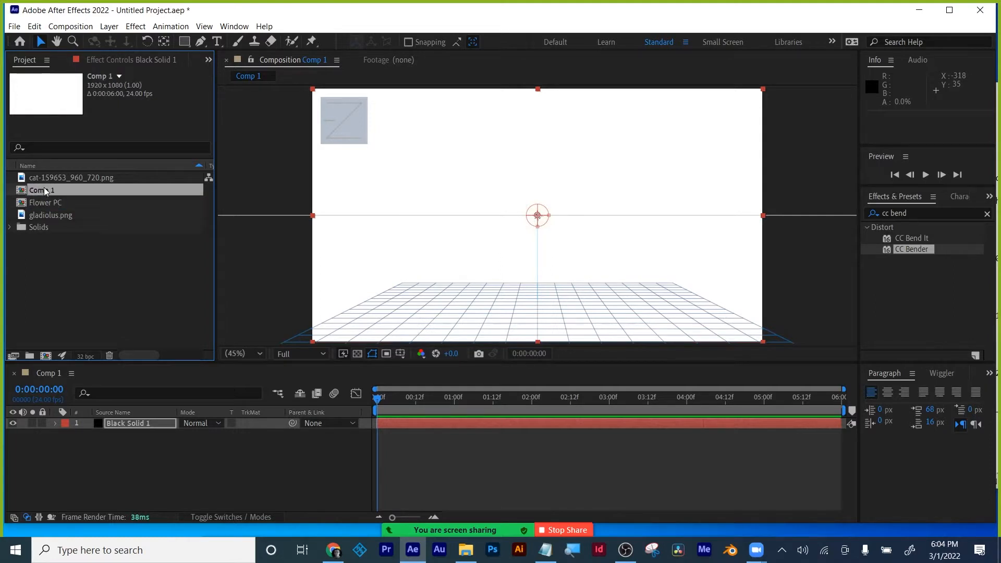
pyautogui.click(44, 189)
pyautogui.write('main animation')
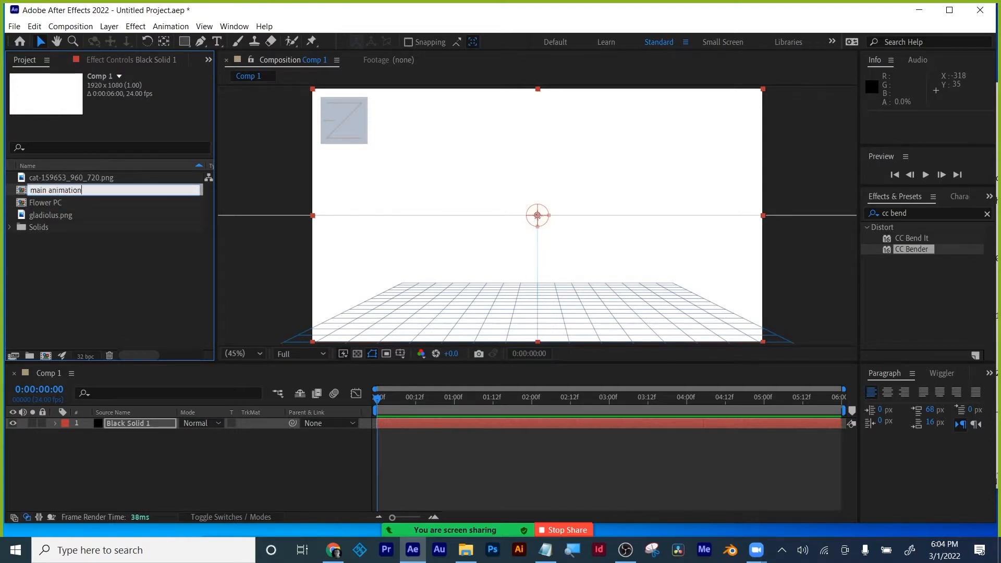
pyautogui.press('Return')
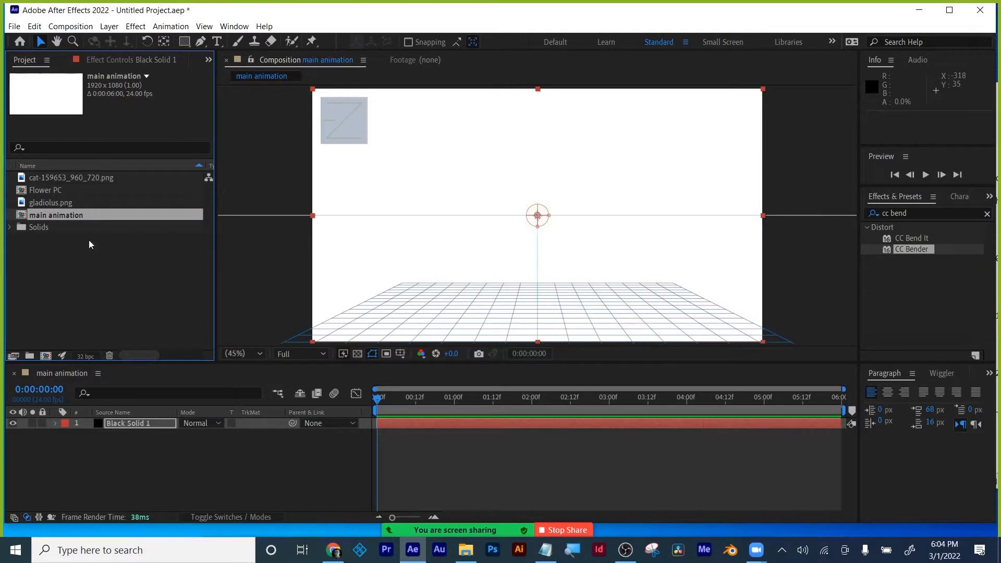
# - Add Flower PC beneath Black Solid 1 in the main animation composition and hide its layer
pyautogui.click(98, 285)
pyautogui.moveTo(31, 191); pyautogui.dragTo(94, 450)
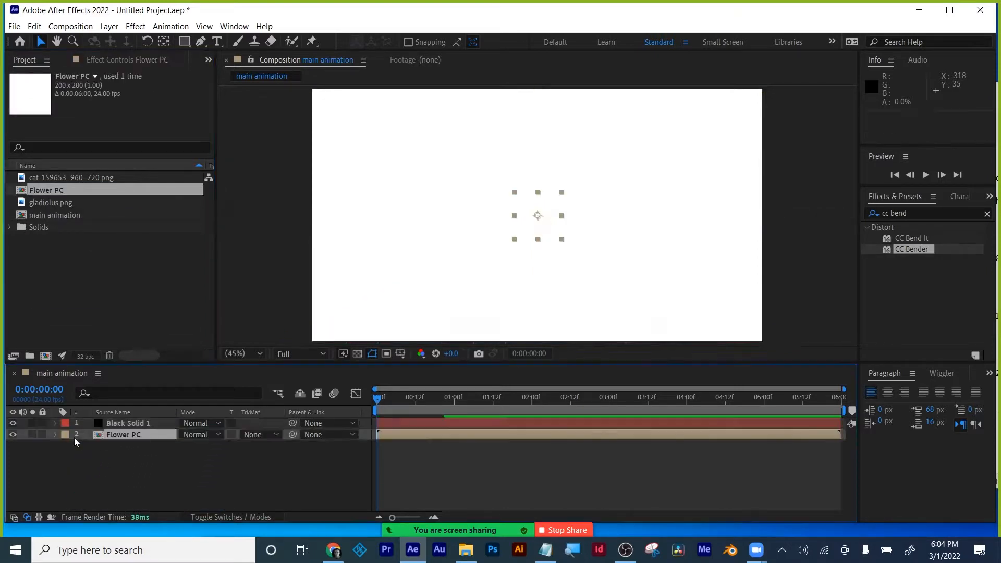
pyautogui.click(13, 435)
# - Set the project color depth to 8 bpc and show the CC Particle World settings of Black Solid 1
pyautogui.click(125, 423)
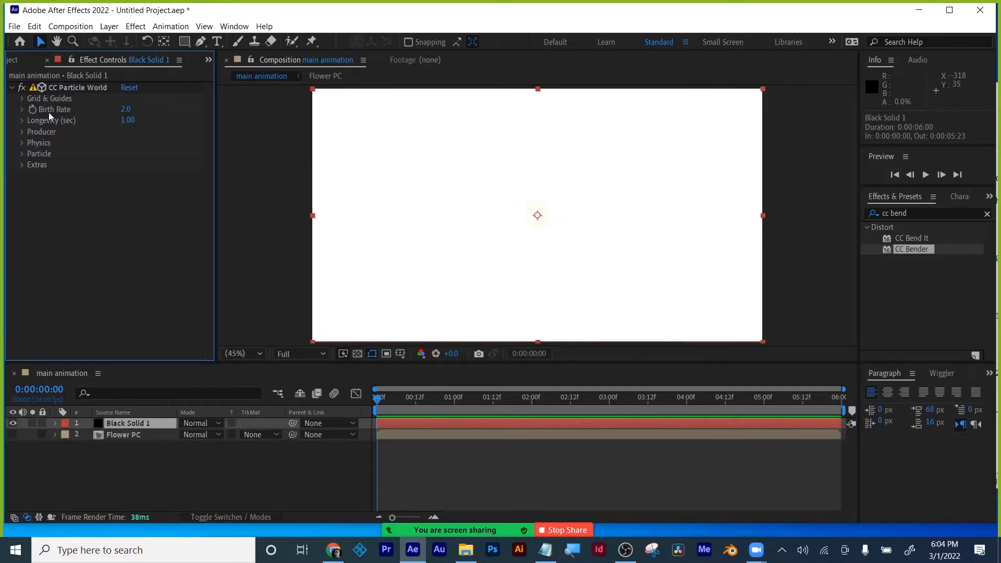
pyautogui.click(207, 60)
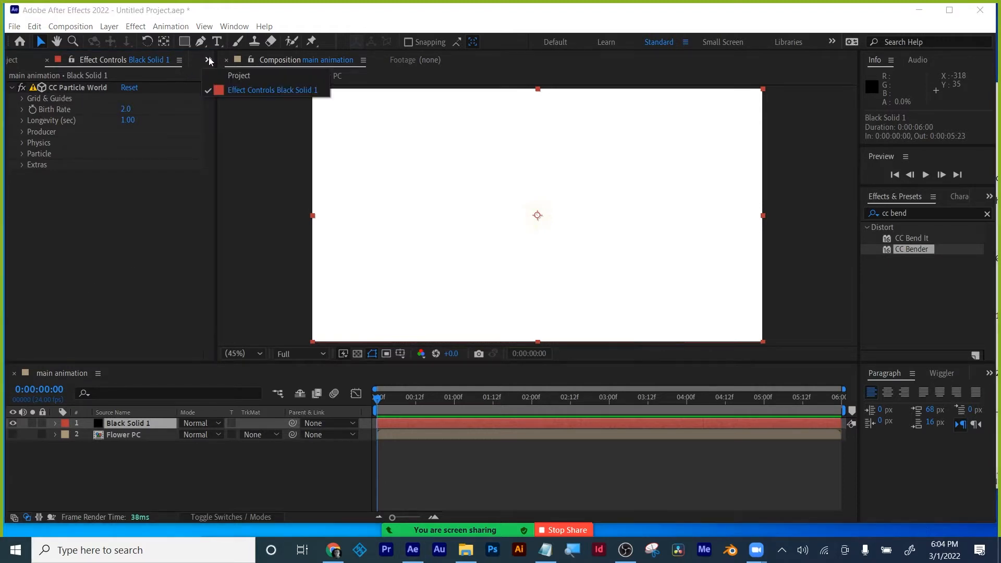
pyautogui.click(230, 75)
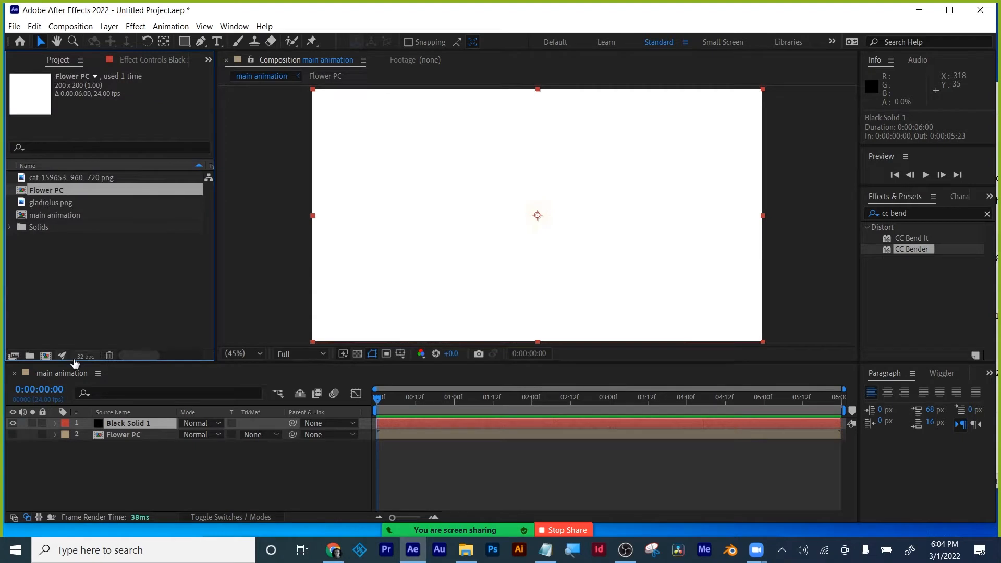
pyautogui.keyDown('alt'); pyautogui.click(96, 354); pyautogui.keyUp('alt')
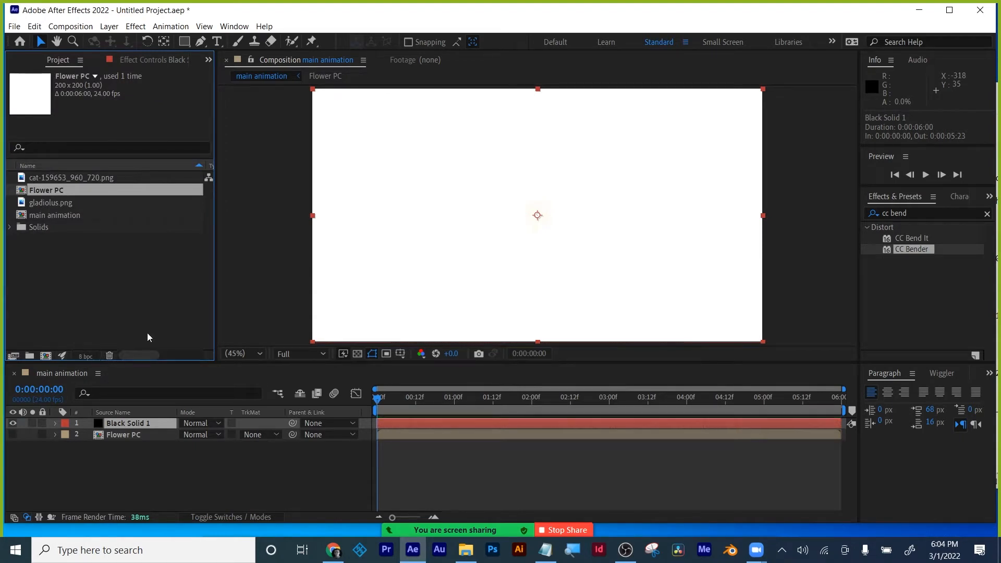
pyautogui.click(152, 61)
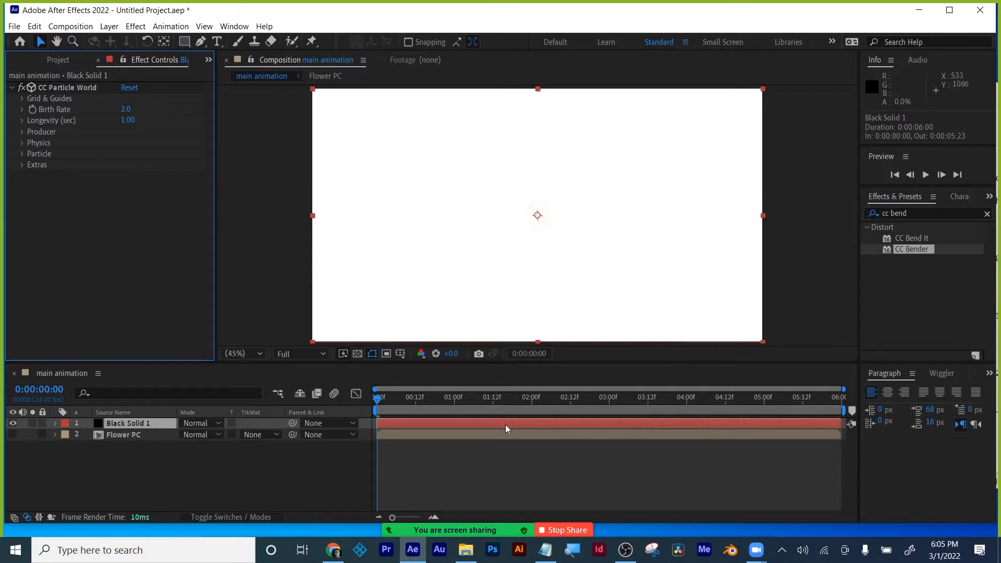
# - Set the CC Particle World physics animation to Fire and move the producer down near the bottom edge of the frame
pyautogui.moveTo(389, 396); pyautogui.dragTo(459, 400)
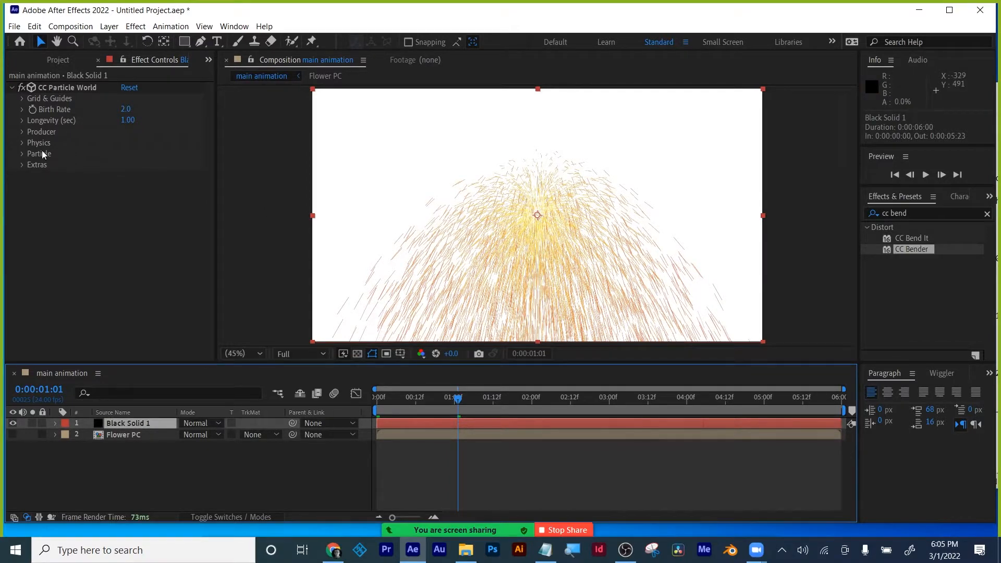
pyautogui.click(22, 134)
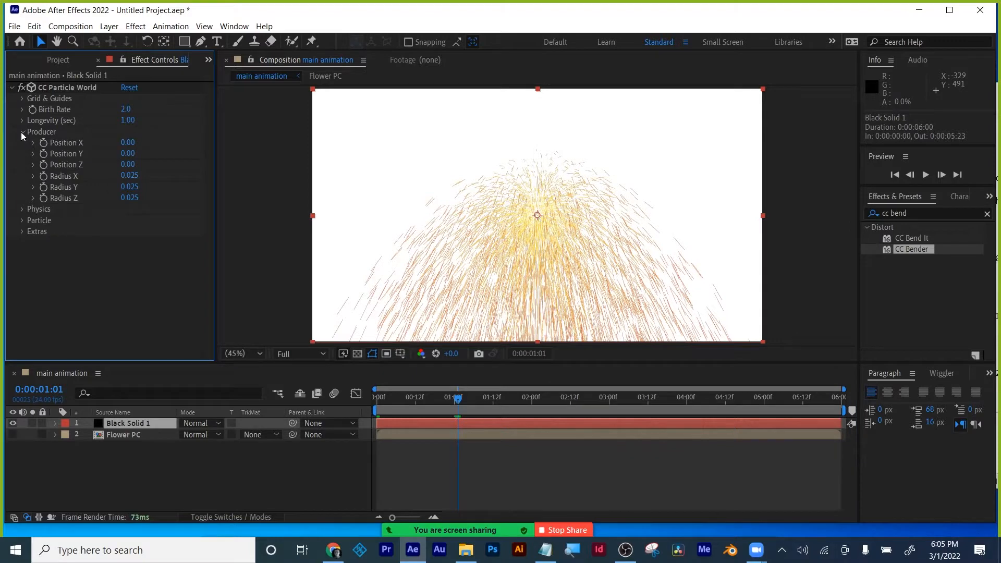
pyautogui.click(22, 132)
pyautogui.click(23, 142)
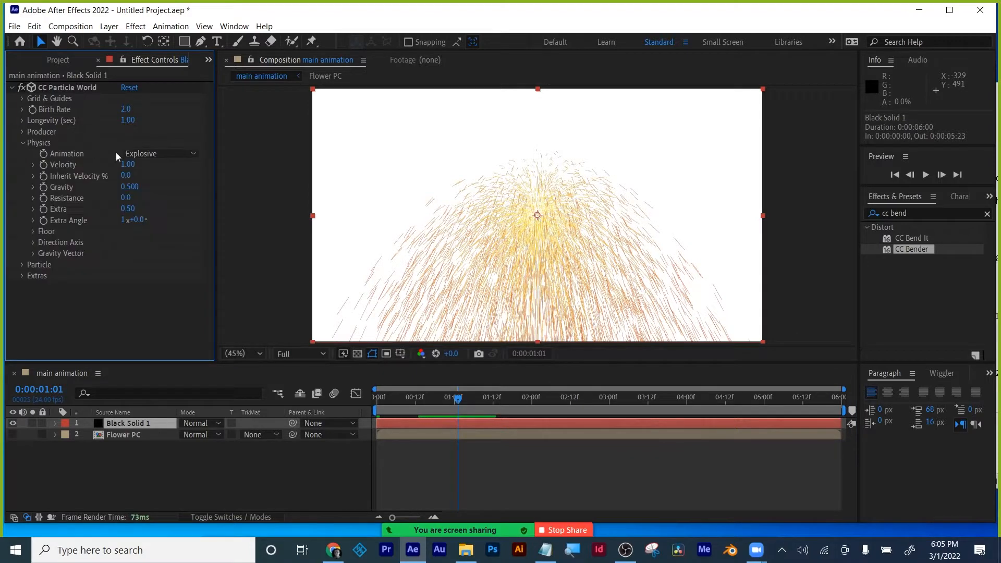
pyautogui.click(148, 154)
pyautogui.click(205, 258)
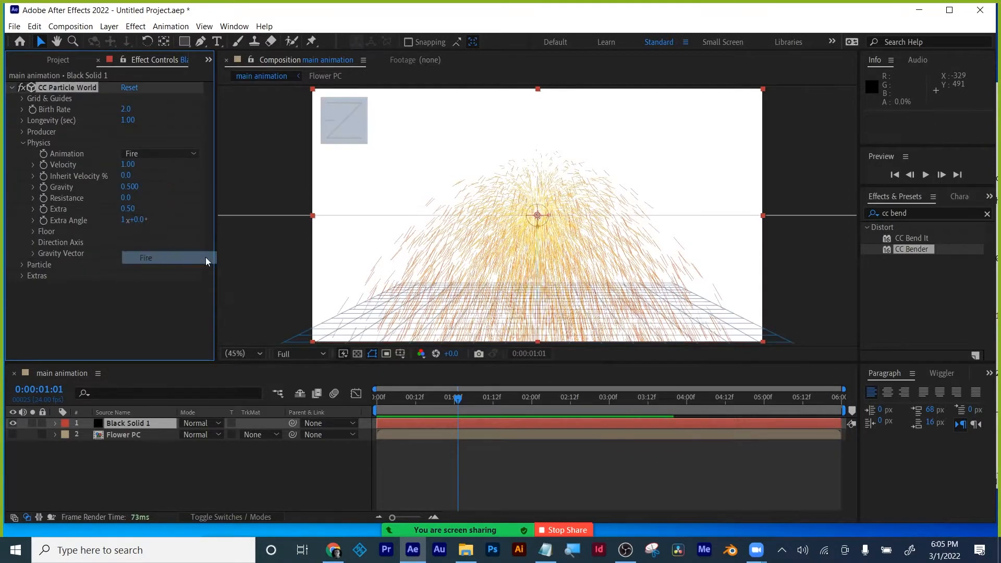
pyautogui.moveTo(406, 400); pyautogui.dragTo(496, 402)
pyautogui.moveTo(538, 215); pyautogui.dragTo(537, 327)
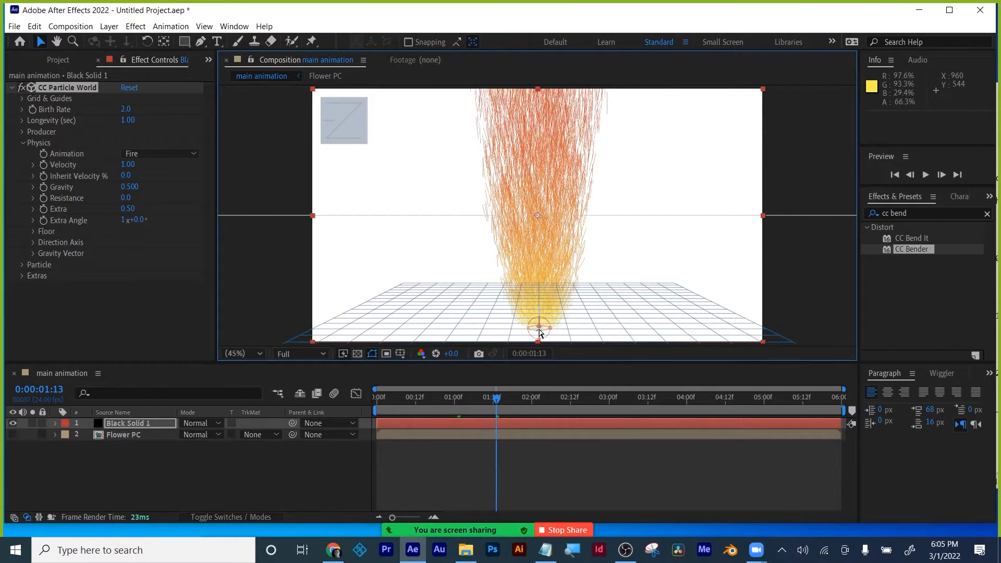
# - Set the particles' velocity and gravity to 0 and play back the result
pyautogui.moveTo(127, 165); pyautogui.dragTo(65, 175)
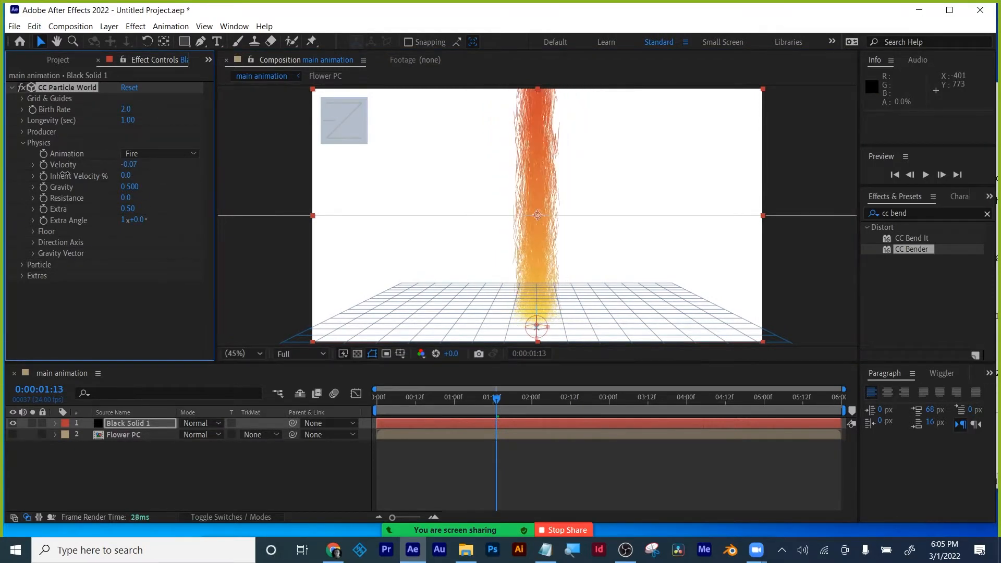
pyautogui.click(128, 165)
pyautogui.write('0')
pyautogui.press('Return')
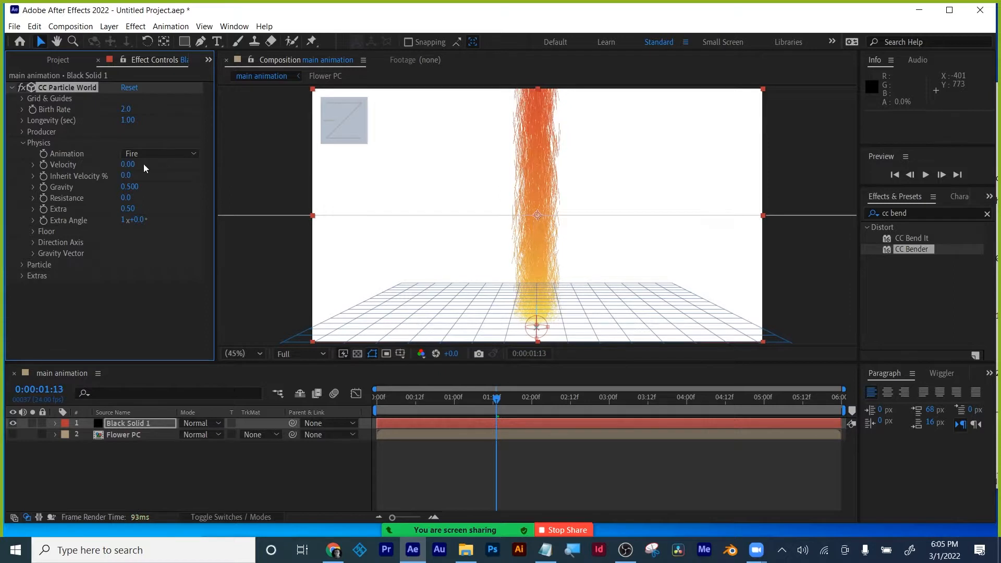
pyautogui.moveTo(121, 186); pyautogui.dragTo(102, 188)
pyautogui.click(131, 187)
pyautogui.write('0')
pyautogui.press('Return')
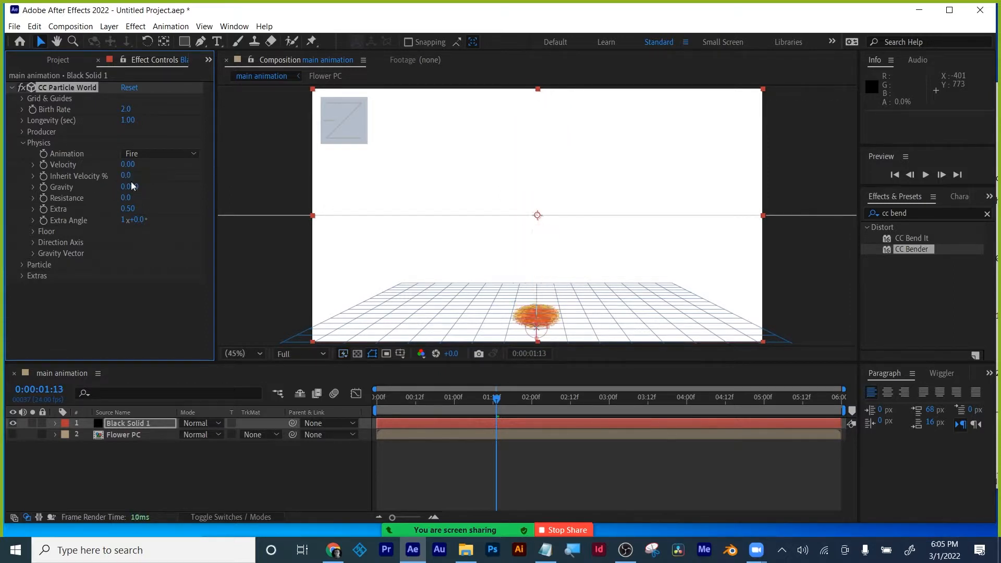
pyautogui.press('space')
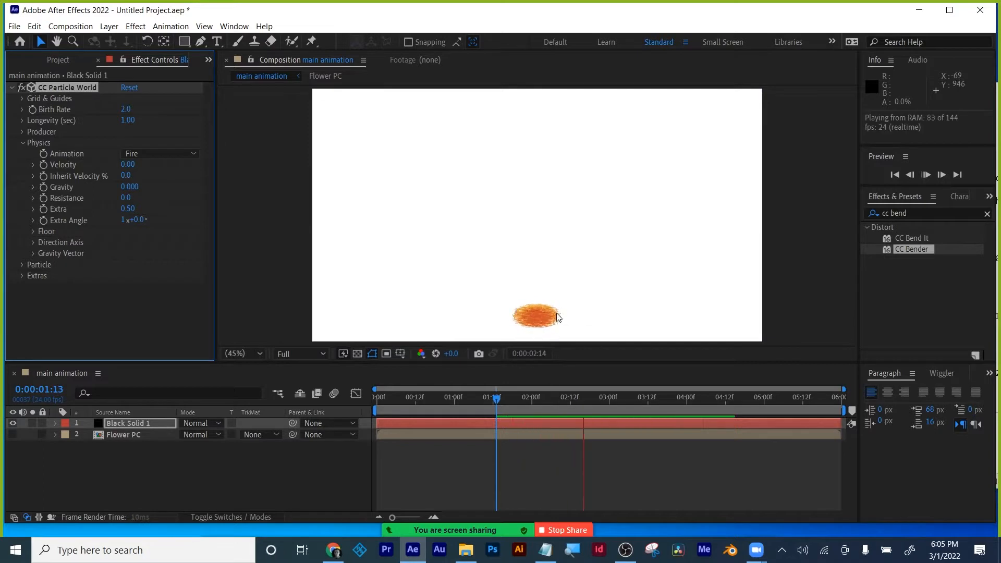
pyautogui.press('space')
# - Try an Extra physics value of 0, check it at another frame, and undo the change
pyautogui.click(130, 209)
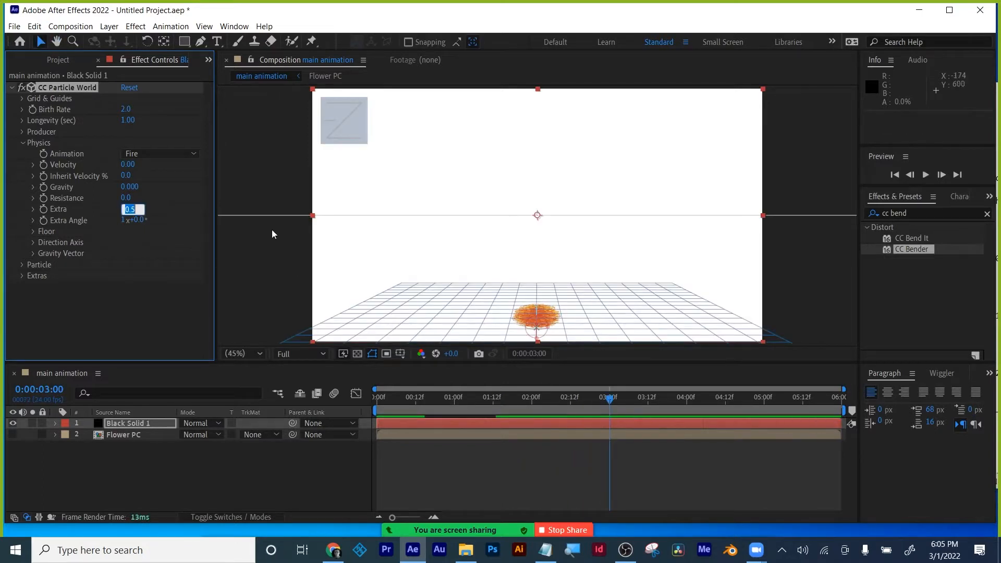
pyautogui.write('0')
pyautogui.press('Return')
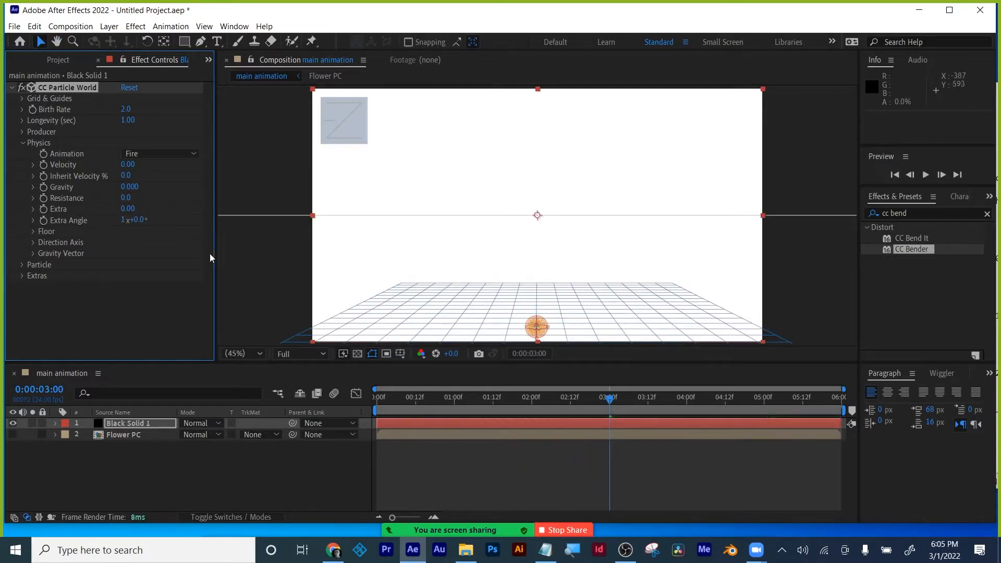
pyautogui.moveTo(467, 397); pyautogui.dragTo(439, 396)
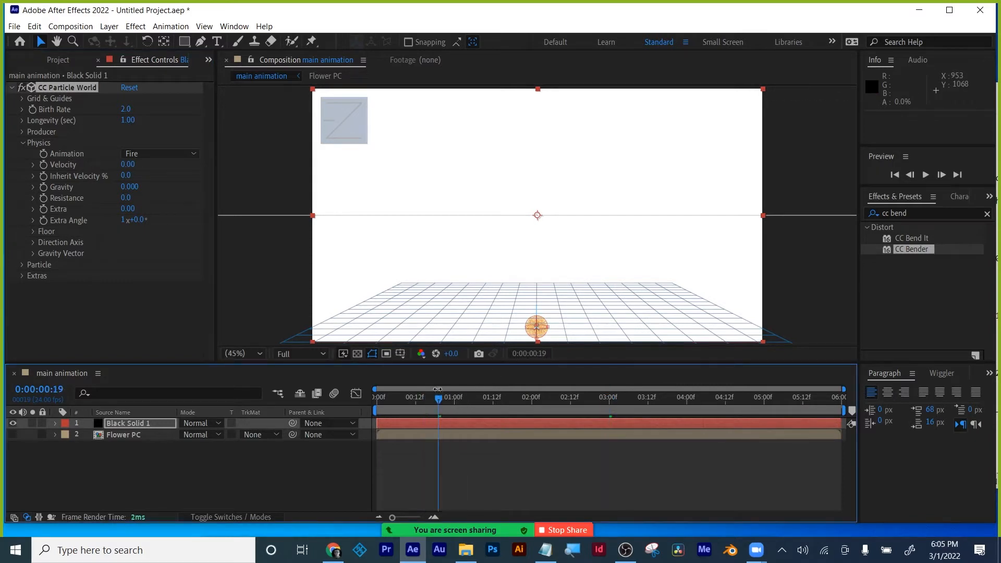
pyautogui.hotkey('ctrl', 'z')
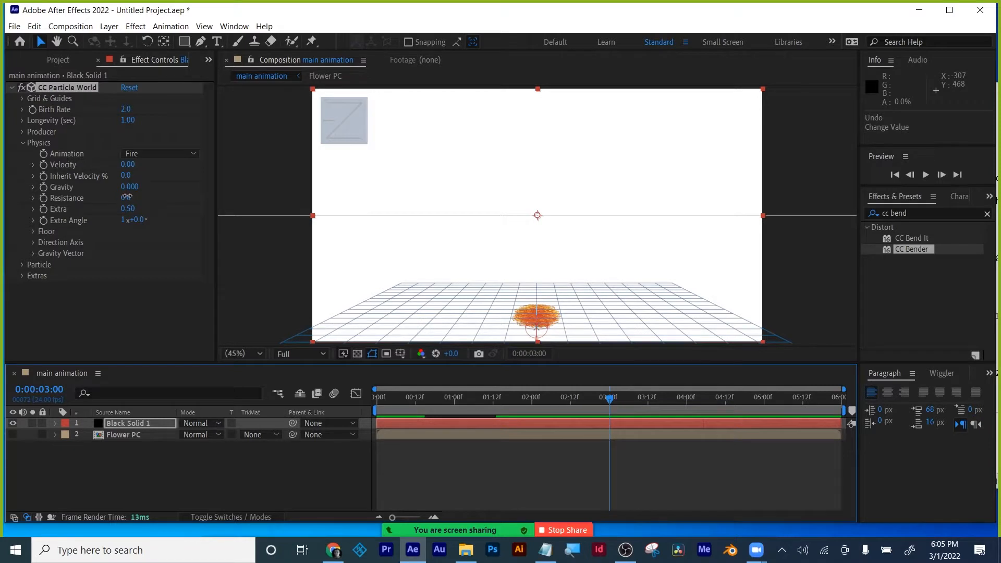
pyautogui.moveTo(127, 196); pyautogui.dragTo(127, 196)
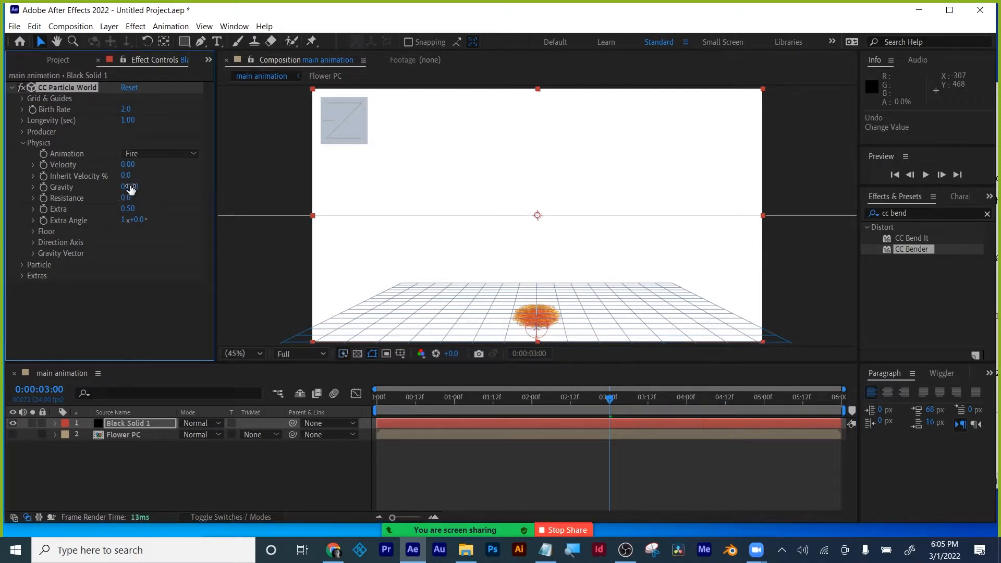
# - Widen the particle producer to Radius X 0.675 and Radius Y 0.095, and check the spread over the first second
pyautogui.click(21, 143)
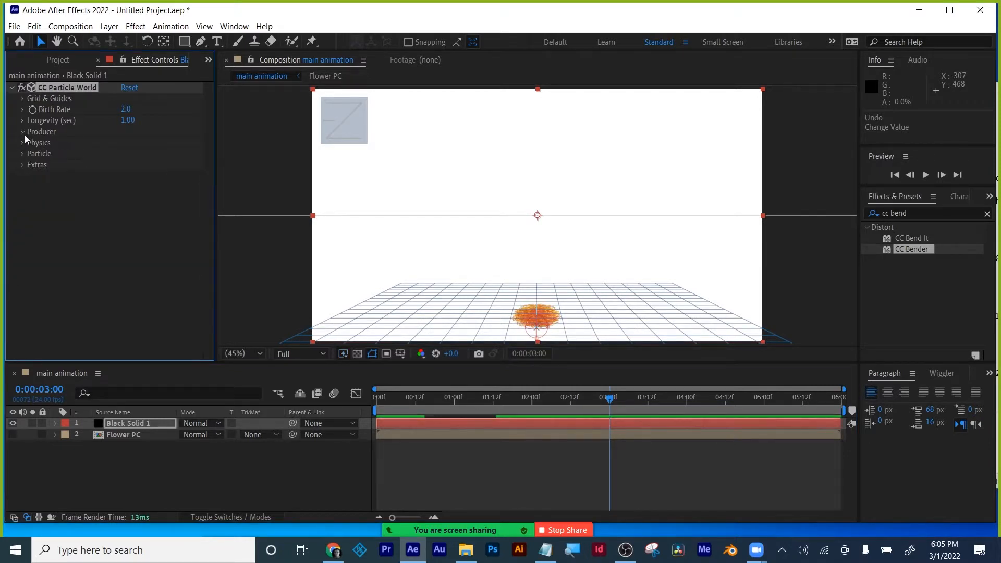
pyautogui.click(23, 132)
pyautogui.moveTo(126, 147); pyautogui.dragTo(136, 182)
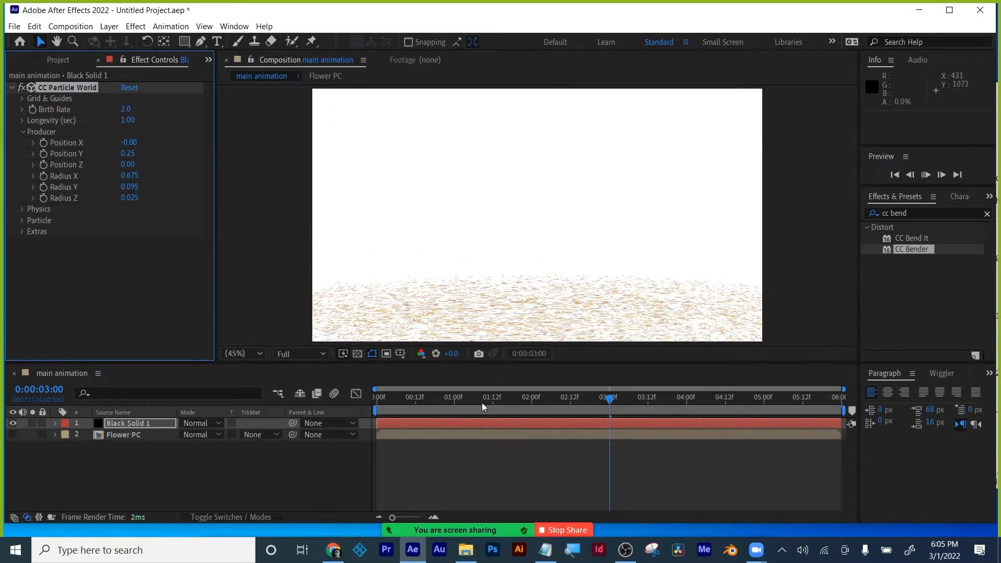
pyautogui.click(404, 398)
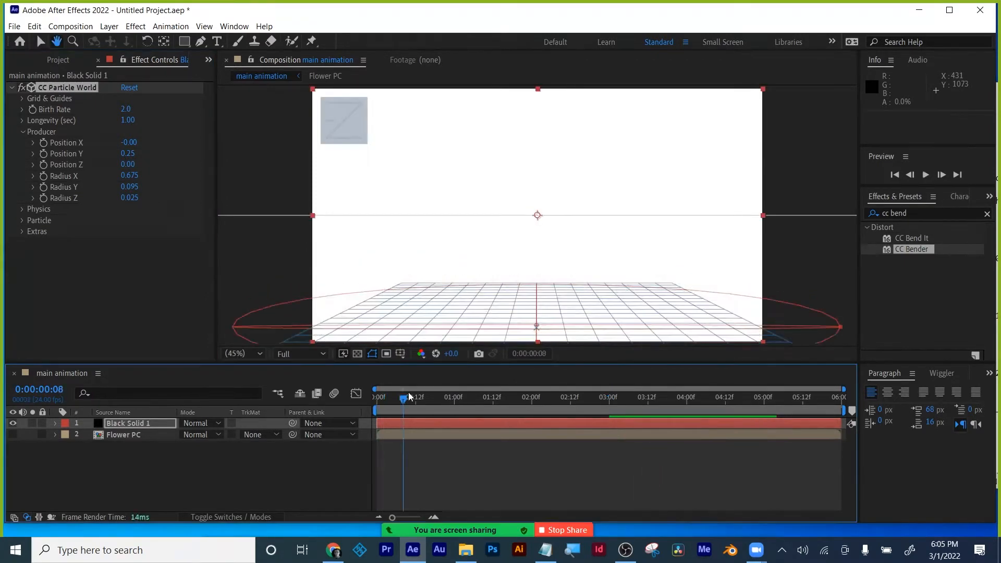
pyautogui.moveTo(409, 398); pyautogui.dragTo(441, 398)
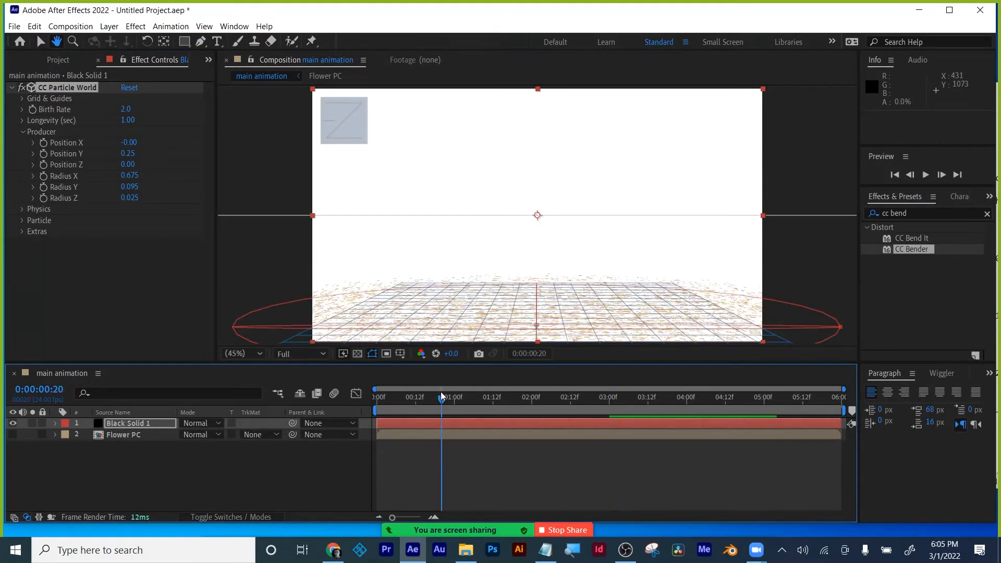
# - Switch back to the Selection tool and set the particle longevity to 9 seconds
pyautogui.click(131, 127)
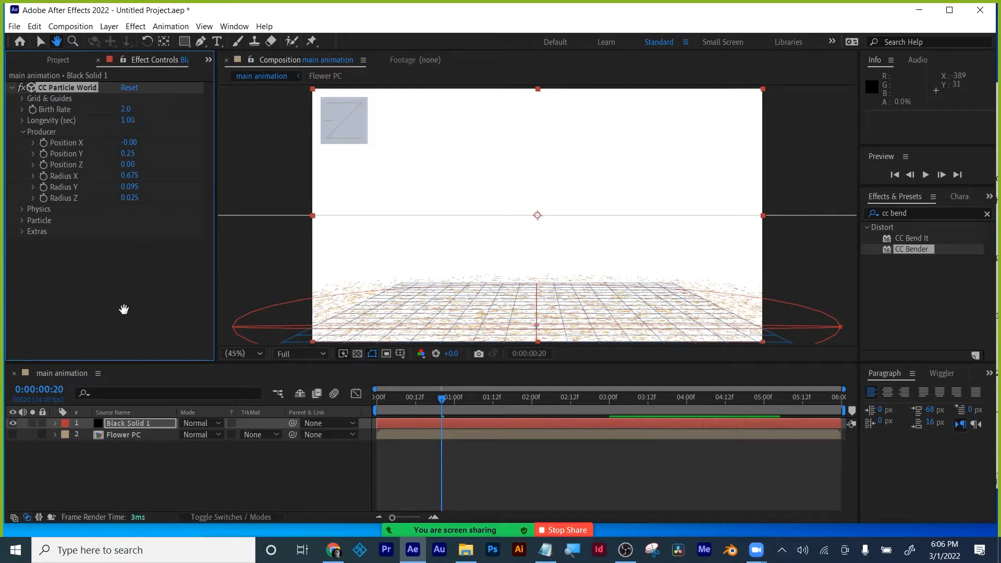
pyautogui.click(40, 42)
pyautogui.click(127, 120)
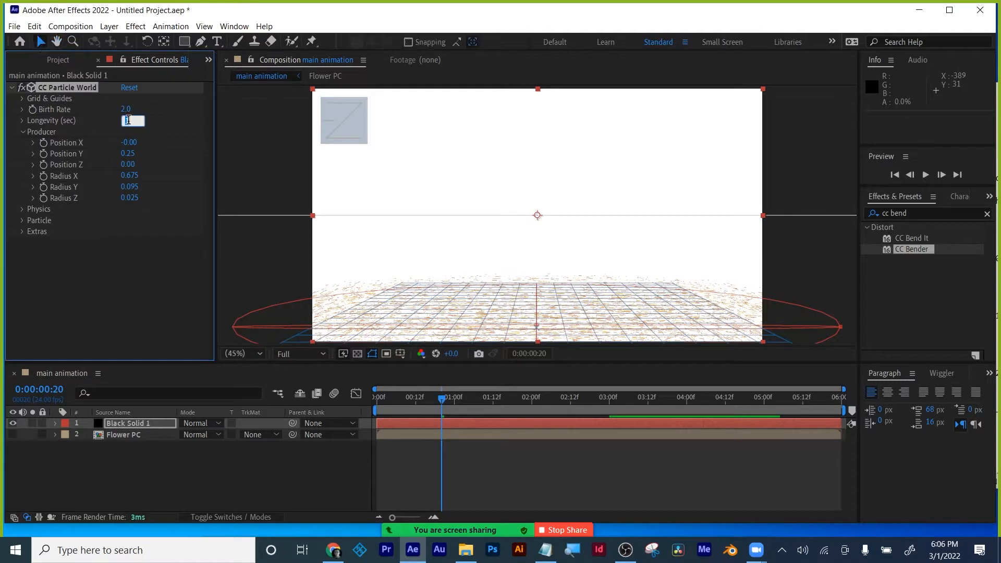
pyautogui.write('9')
pyautogui.press('Return')
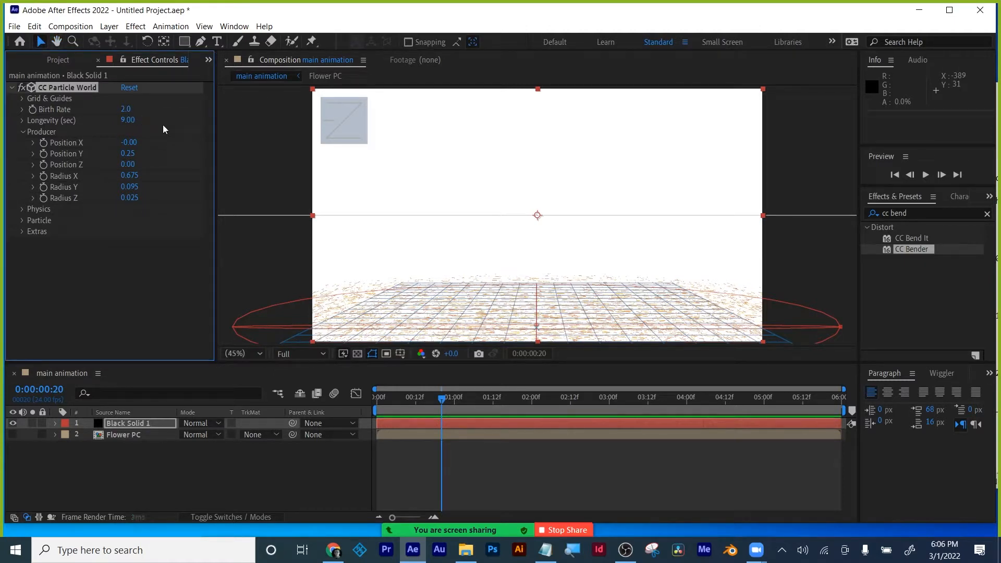
# - Try a birth rate of 4, check the density near the end of the timeline, and return the rate to 2
pyautogui.click(127, 109)
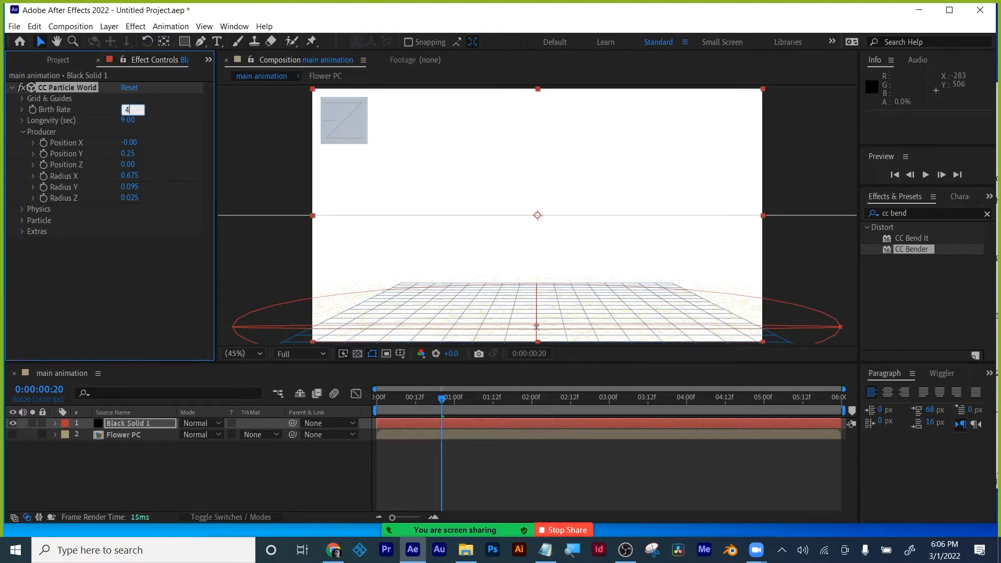
pyautogui.moveTo(442, 398); pyautogui.dragTo(758, 387)
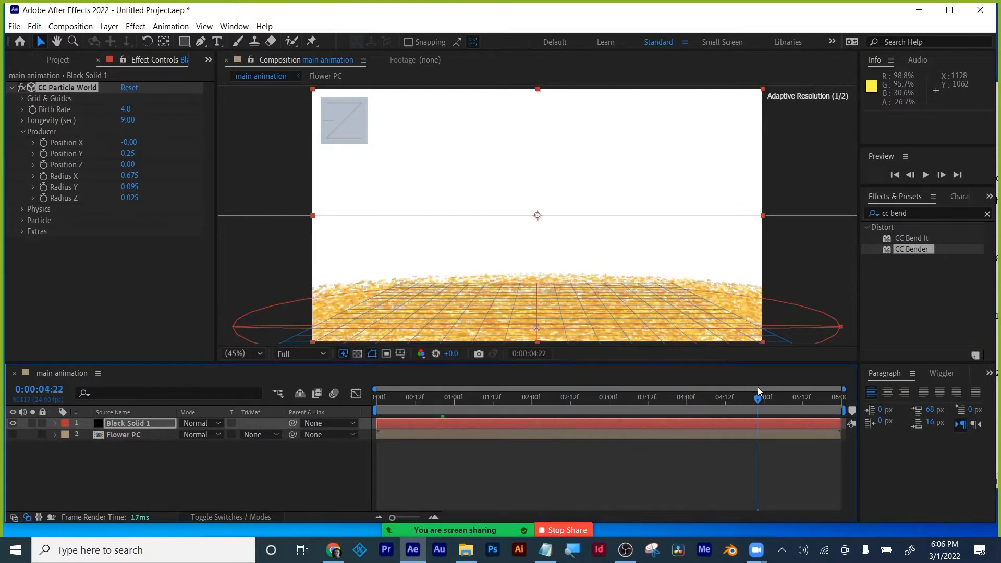
pyautogui.click(128, 109)
pyautogui.press('Return')
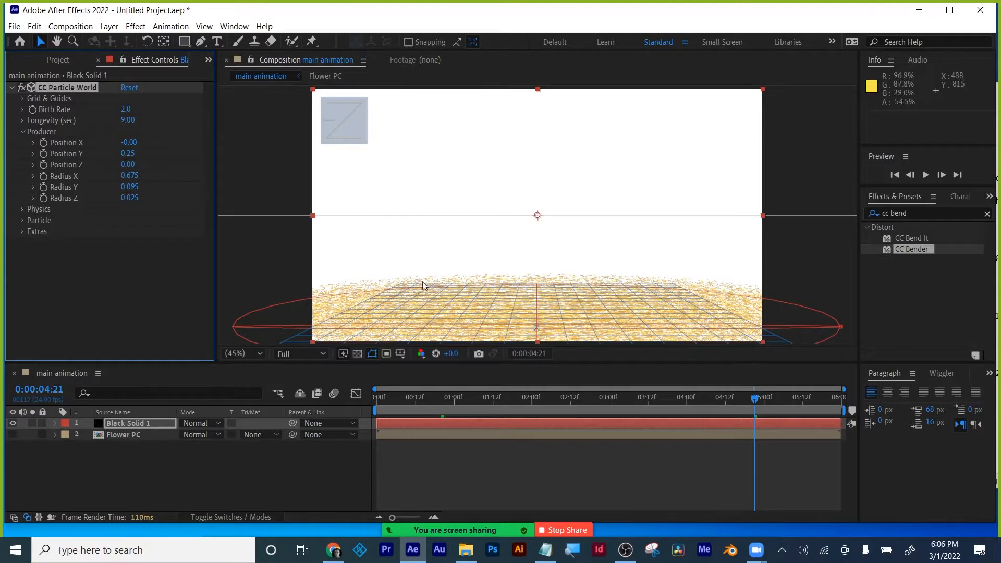
# - Lower the Extra physics value to 0.29 while viewing the particles at 0:00:02:06
pyautogui.moveTo(402, 394); pyautogui.dragTo(551, 396)
pyautogui.click(22, 209)
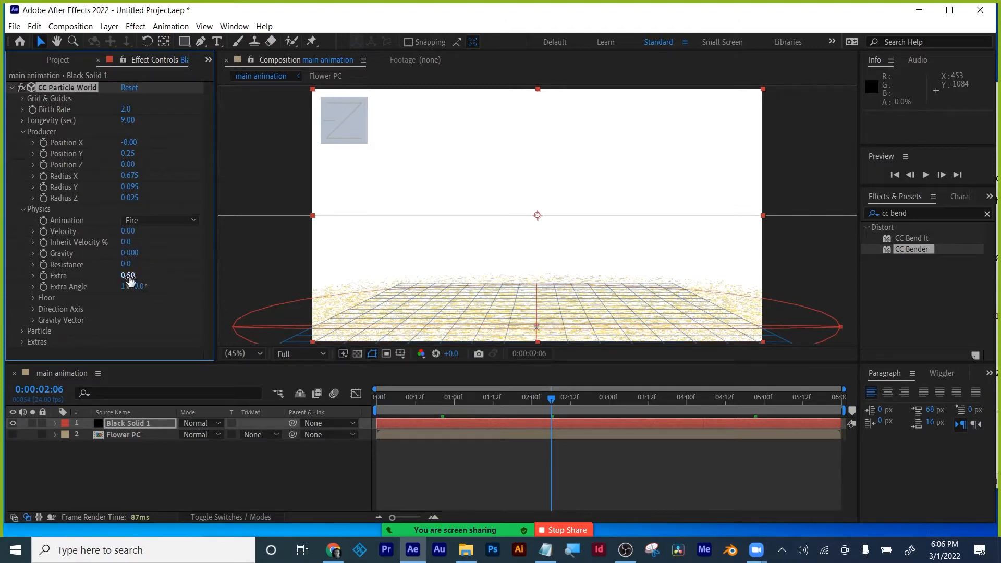
pyautogui.moveTo(128, 275); pyautogui.dragTo(117, 277)
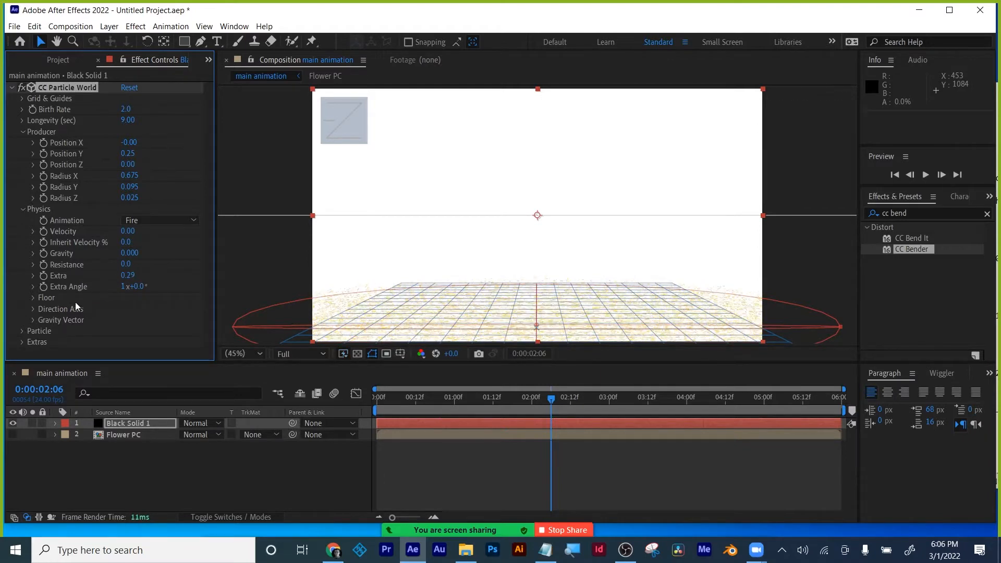
pyautogui.click(23, 209)
# - Change the particles' birth color to off-white F9F9F2 and their death color to near white
pyautogui.click(22, 220)
pyautogui.scroll(-2, 203, 224)
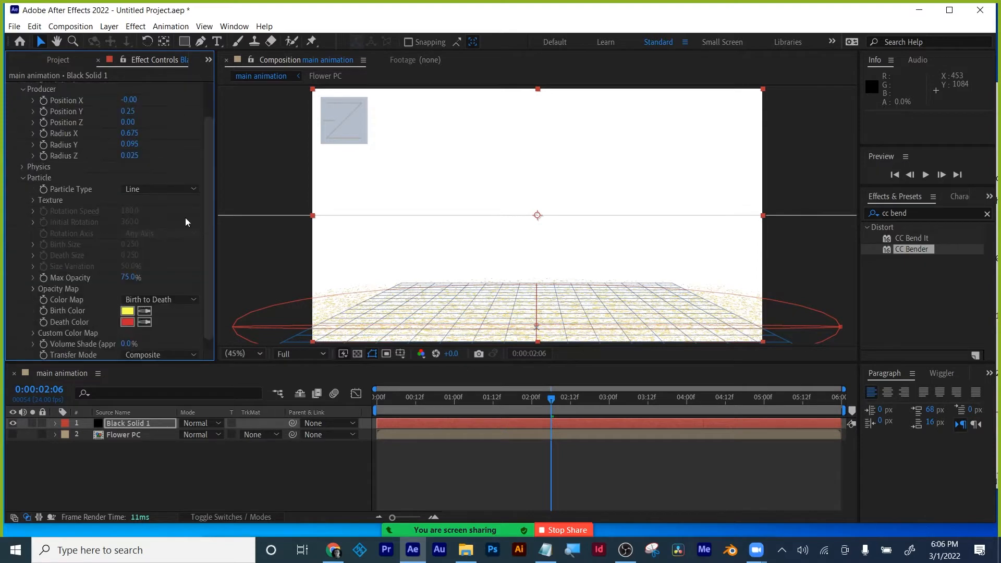
pyautogui.scroll(-1, 186, 217)
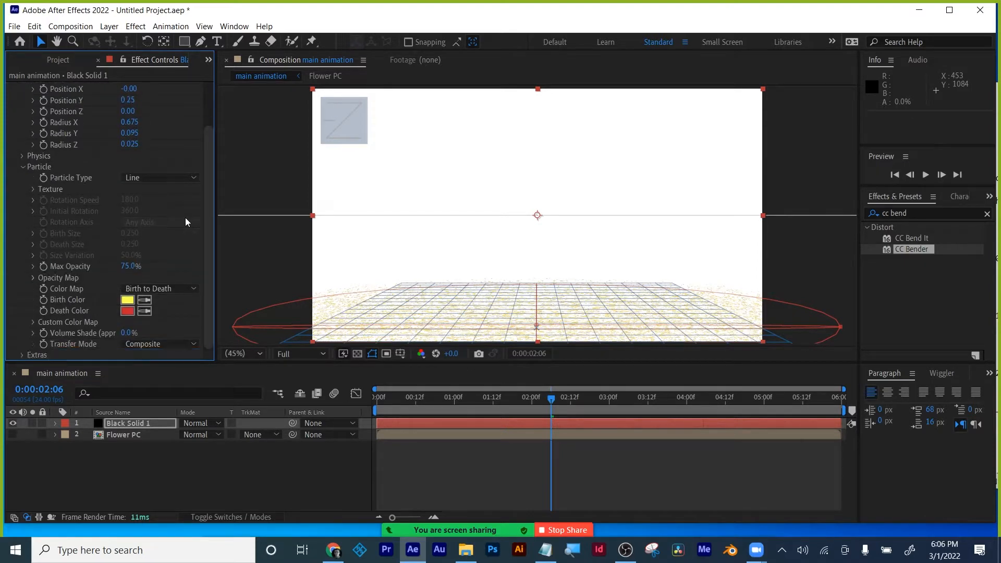
pyautogui.click(127, 300)
pyautogui.click(459, 312)
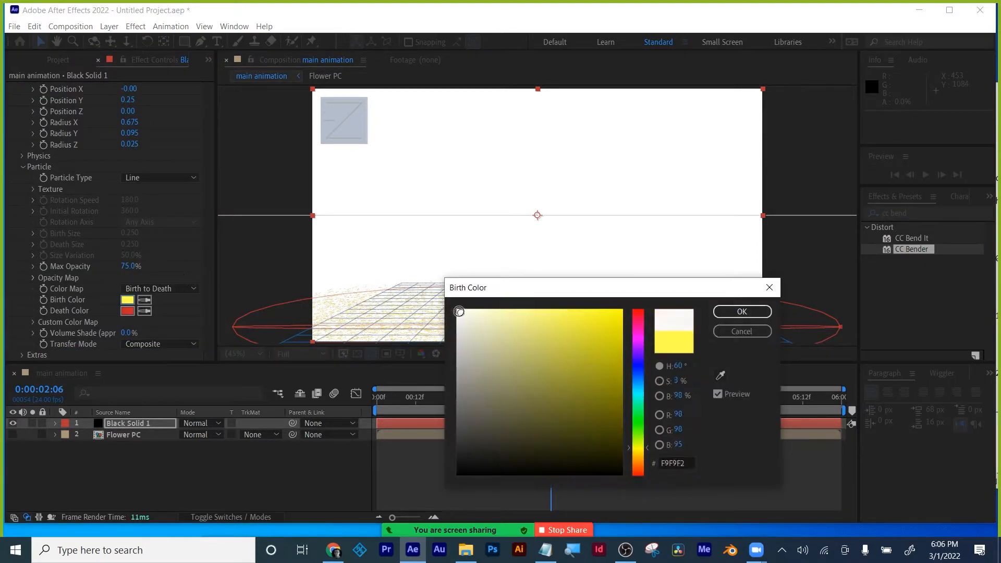
pyautogui.click(742, 311)
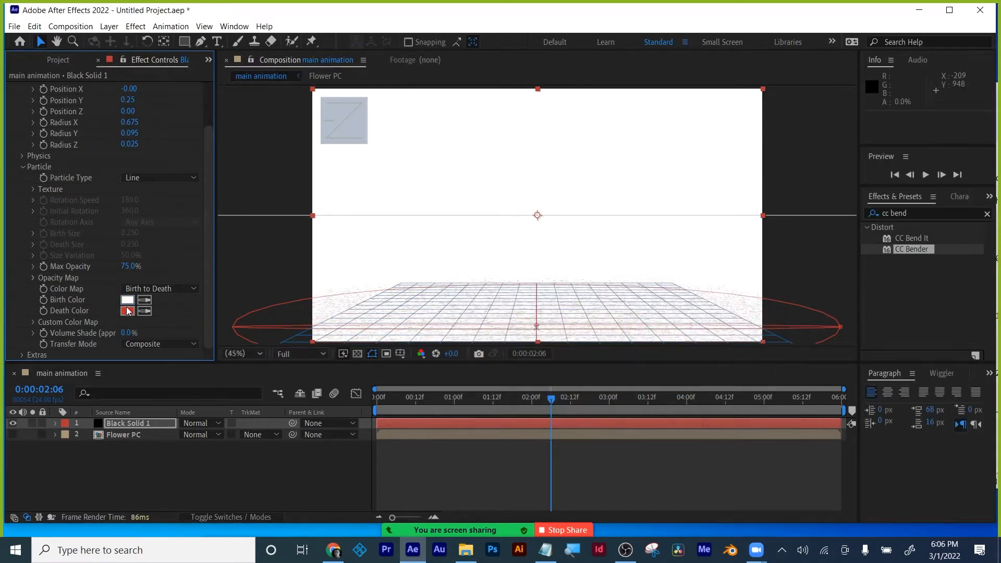
pyautogui.click(127, 311)
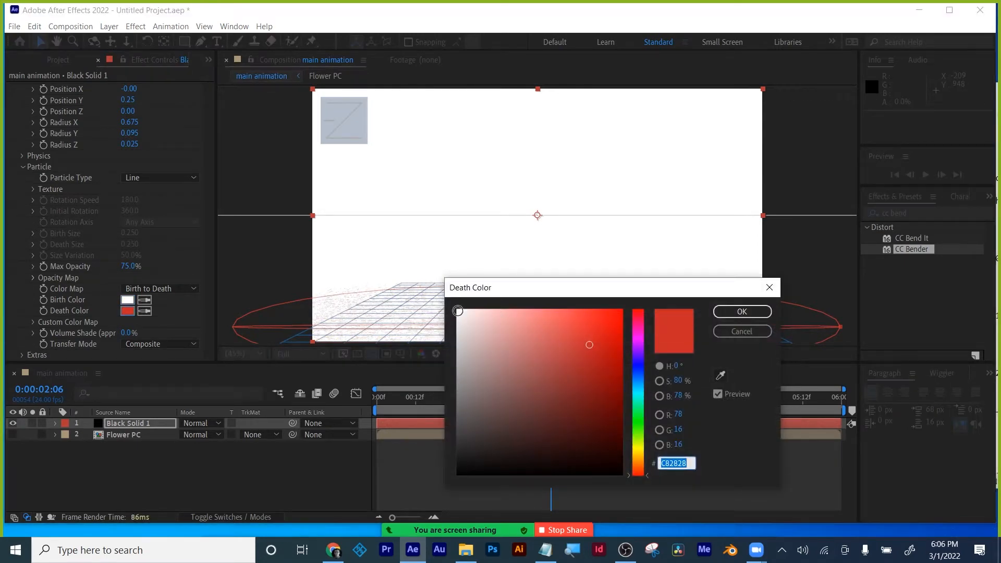
pyautogui.click(458, 311)
pyautogui.click(742, 311)
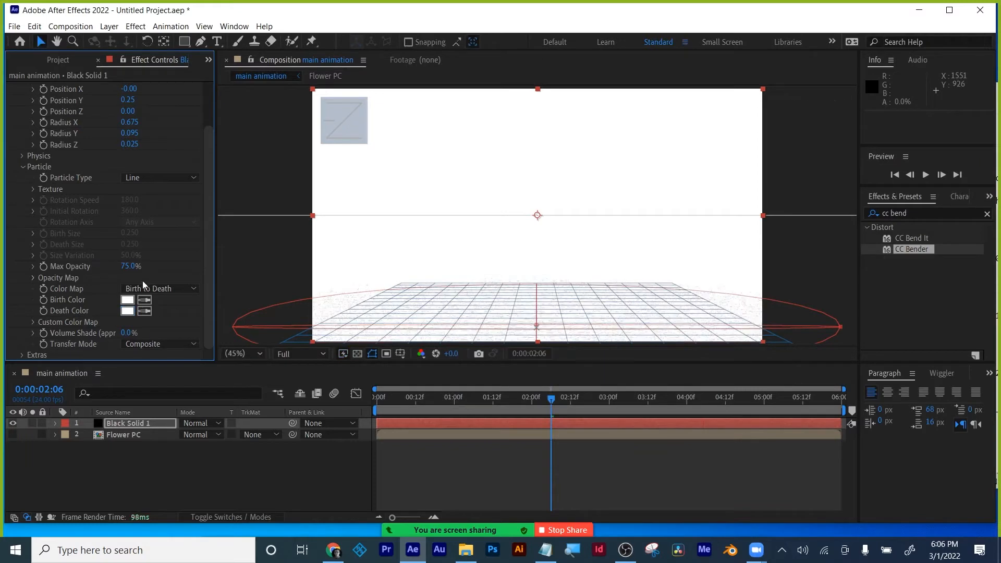
# - Set the particles' maximum opacity to 100% and redraw the opacity map to full opacity over their whole lifetime
pyautogui.moveTo(130, 267); pyautogui.dragTo(233, 267)
pyautogui.click(35, 277)
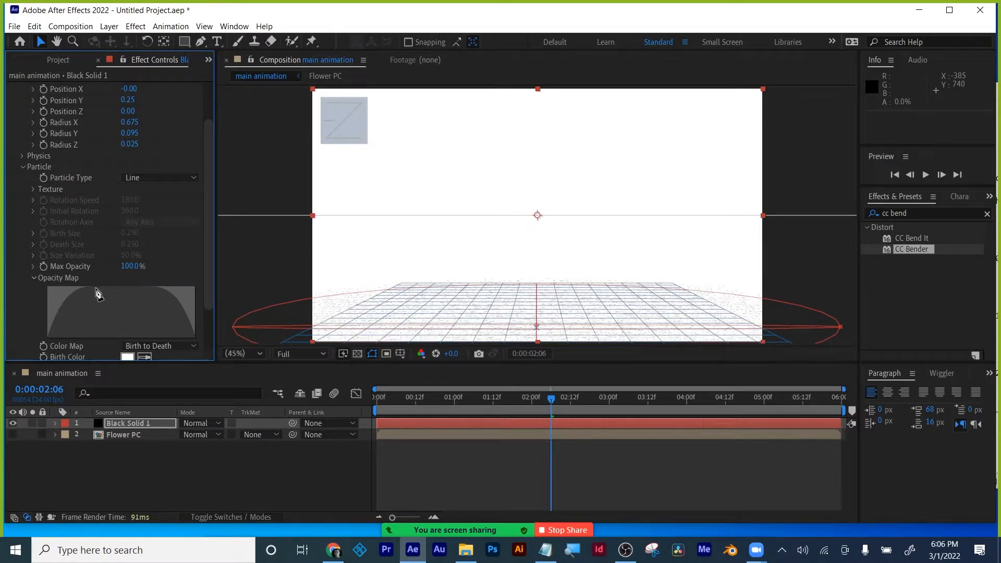
pyautogui.moveTo(50, 286); pyautogui.dragTo(245, 284)
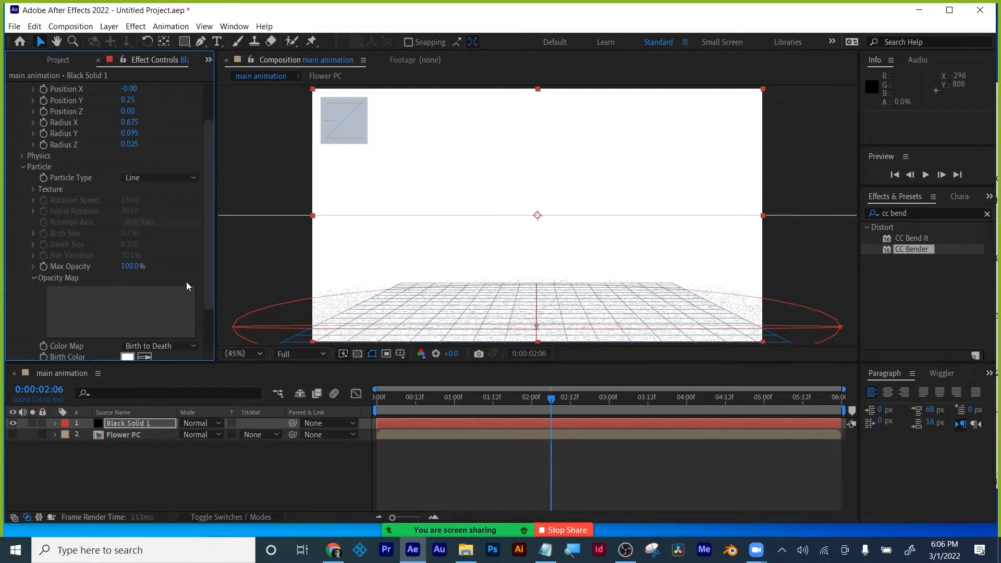
pyautogui.click(34, 278)
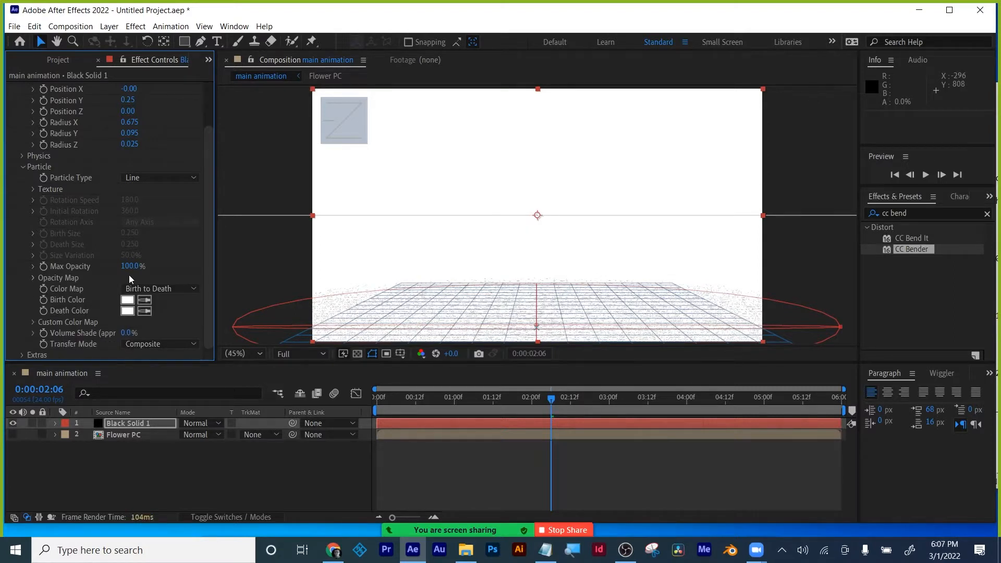
# - Change the particle type to Textured Faded Disc and use the Flower PC layer with Effects & Masks as its texture
pyautogui.click(150, 178)
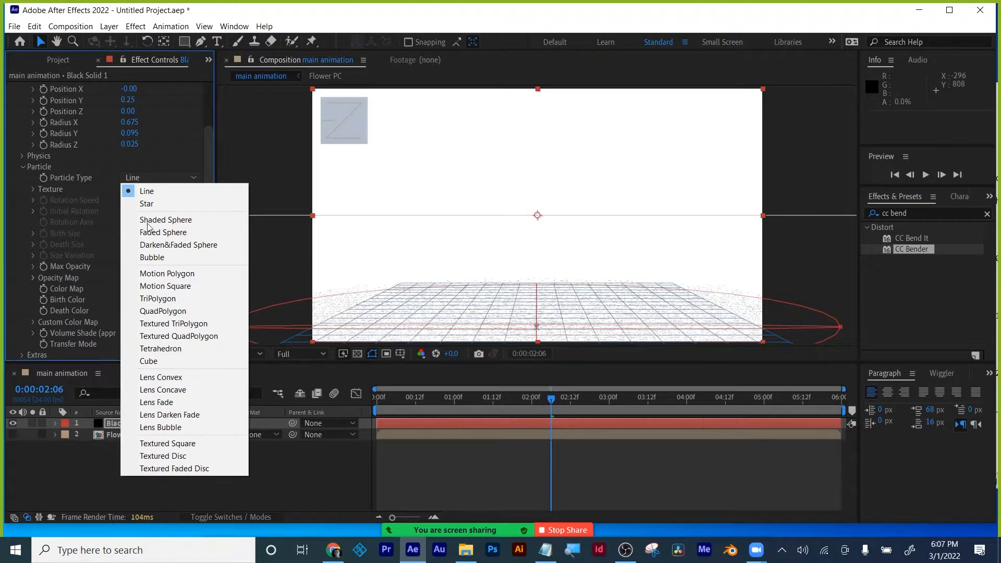
pyautogui.click(185, 469)
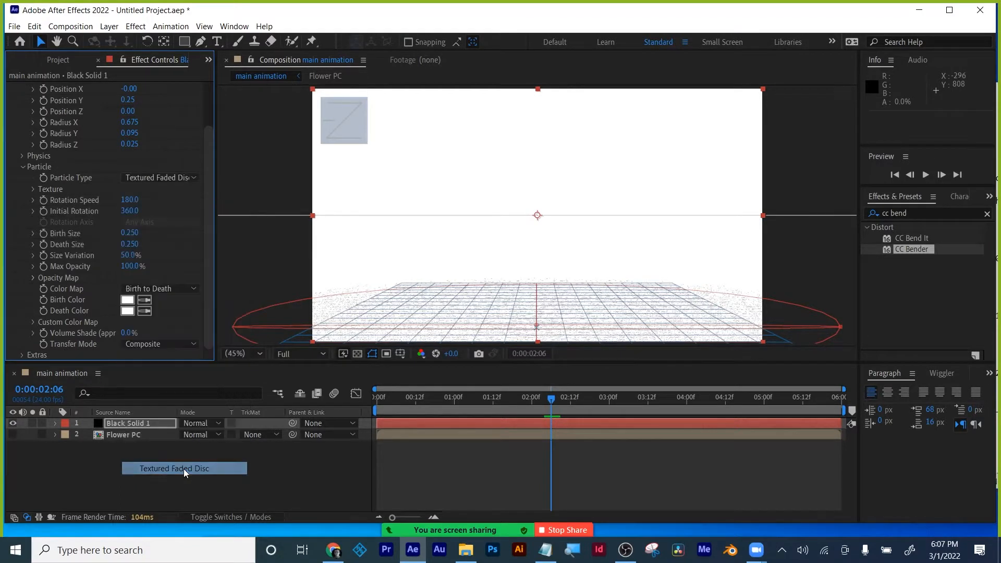
pyautogui.click(33, 190)
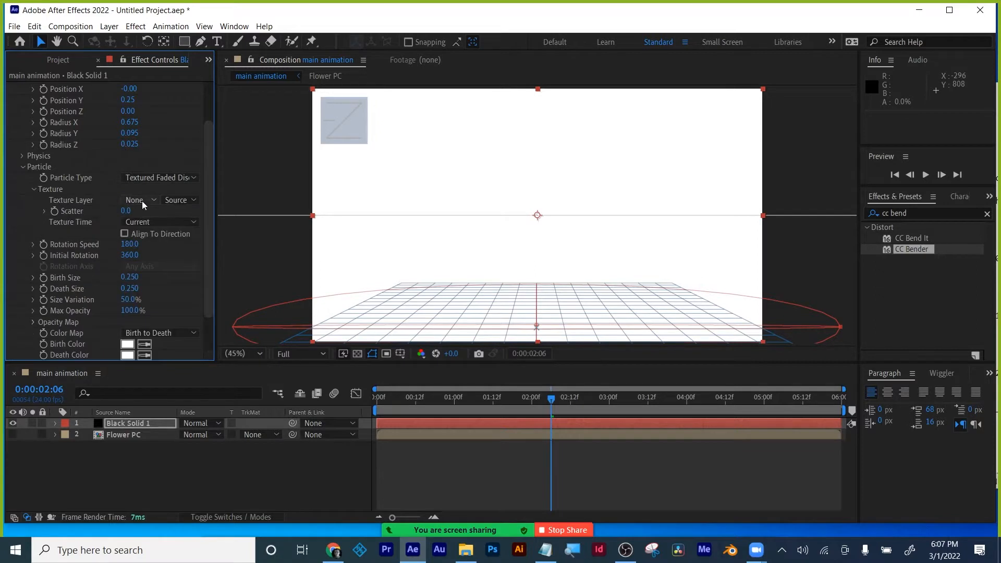
pyautogui.click(142, 201)
pyautogui.click(157, 239)
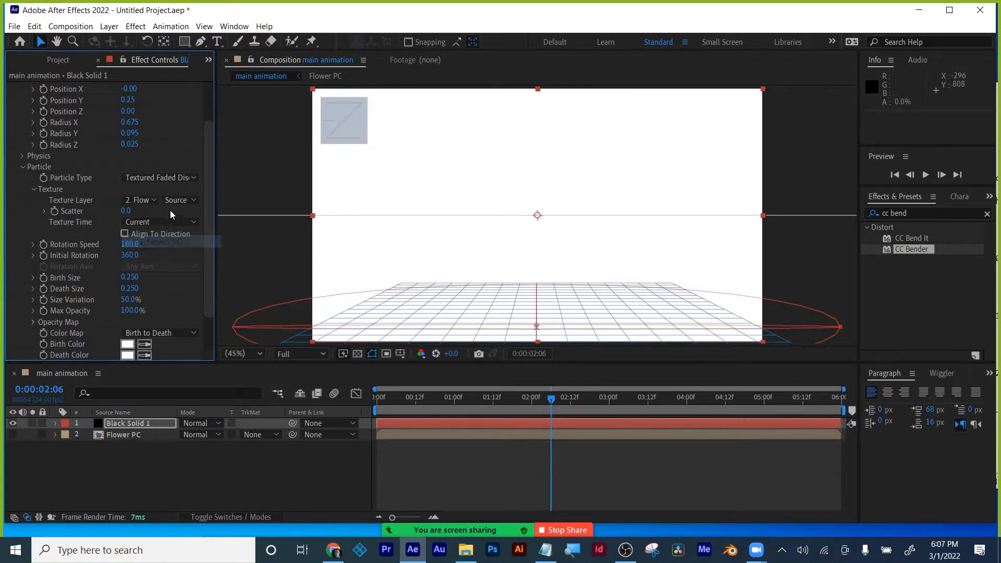
pyautogui.click(174, 200)
pyautogui.click(189, 246)
pyautogui.click(181, 201)
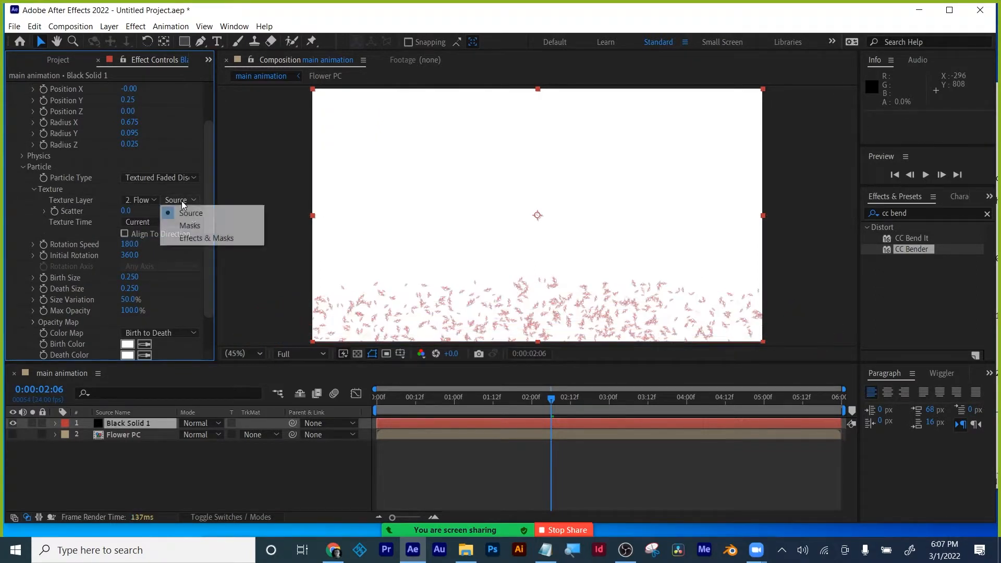
pyautogui.click(185, 238)
# - Raise the particles' death size to 3.600 and preview the flowers growing across the field
pyautogui.click(378, 400)
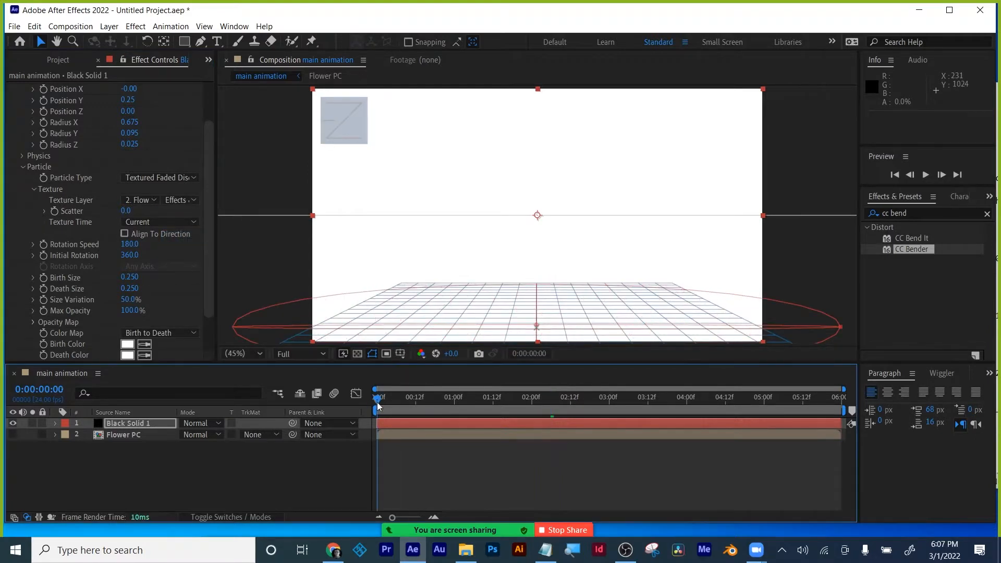
pyautogui.moveTo(378, 406); pyautogui.dragTo(564, 399)
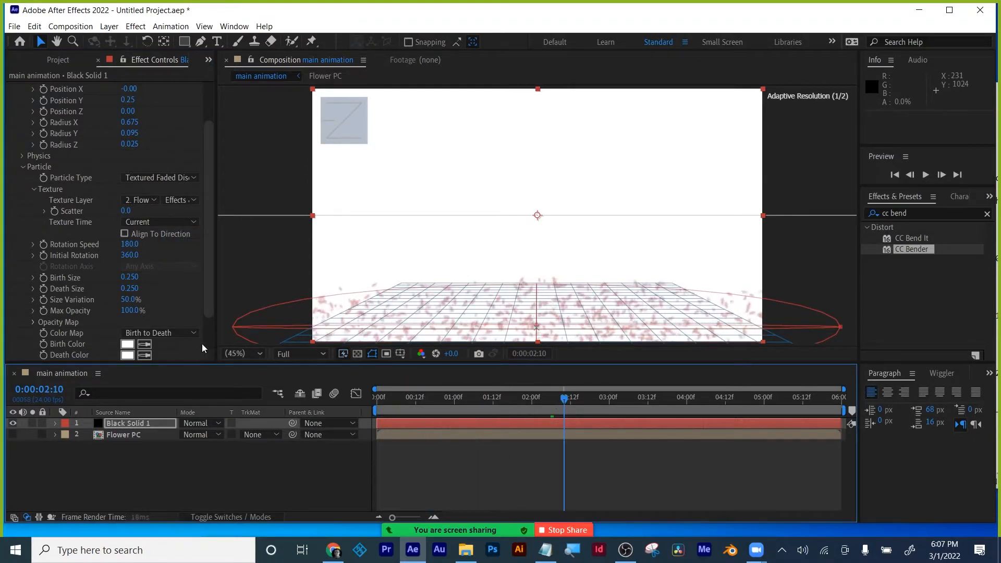
pyautogui.click(129, 278)
pyautogui.click(161, 280)
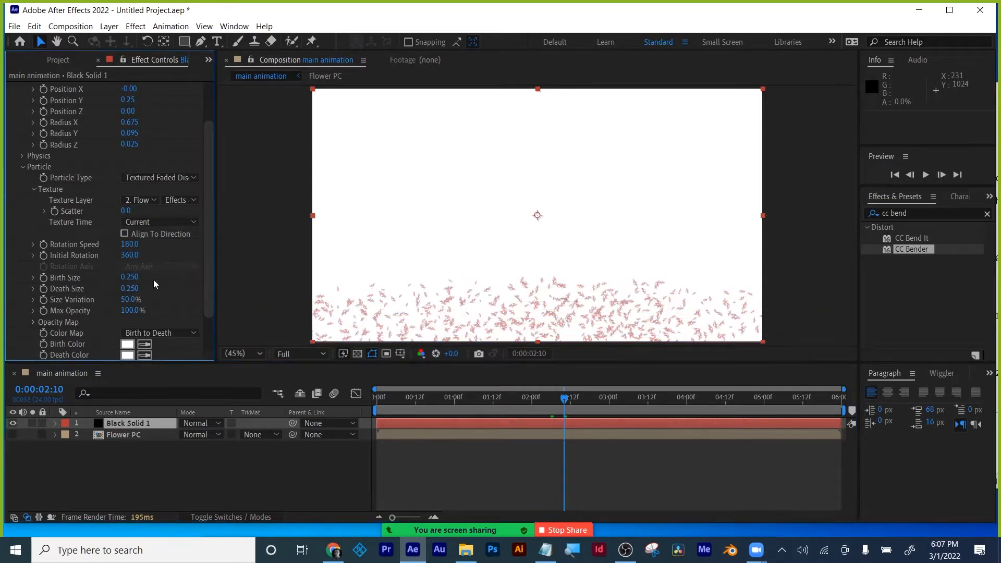
pyautogui.moveTo(129, 290); pyautogui.dragTo(196, 282)
pyautogui.moveTo(381, 392); pyautogui.dragTo(697, 372)
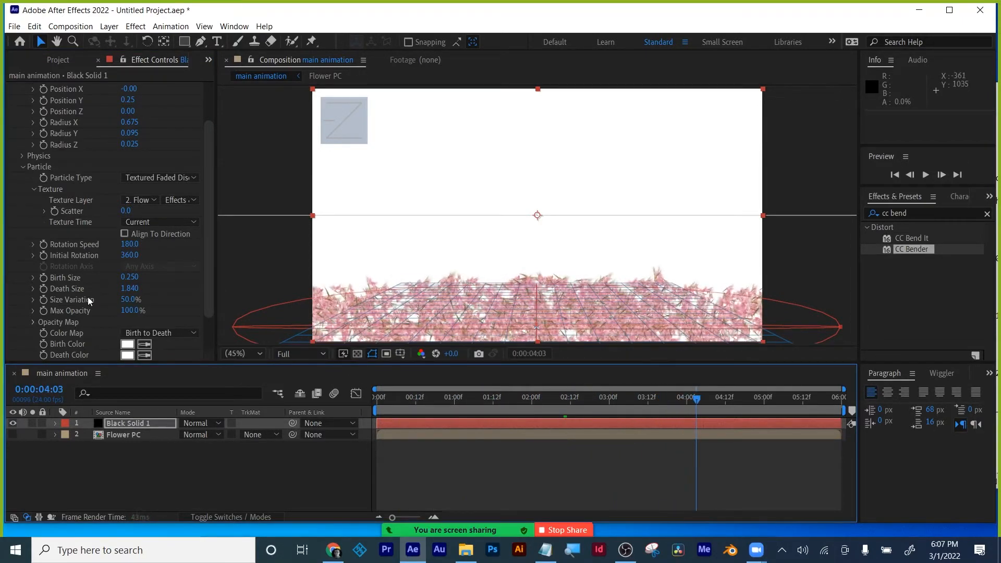
pyautogui.moveTo(130, 289); pyautogui.dragTo(231, 274)
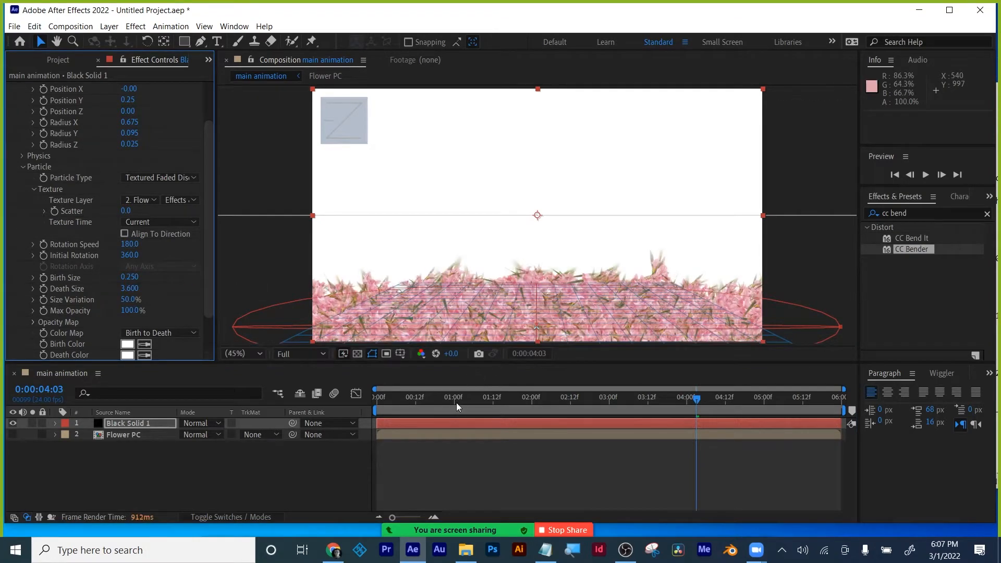
pyautogui.press('space')
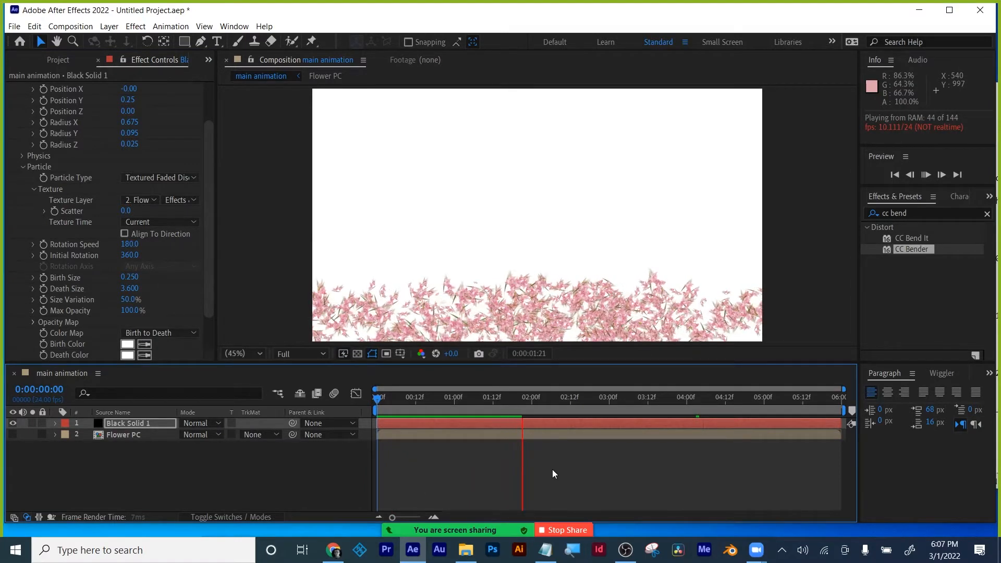
# - Raise the particles' birth size to 1.430 and check the flowers at several points along the timeline
pyautogui.moveTo(130, 278); pyautogui.dragTo(185, 267)
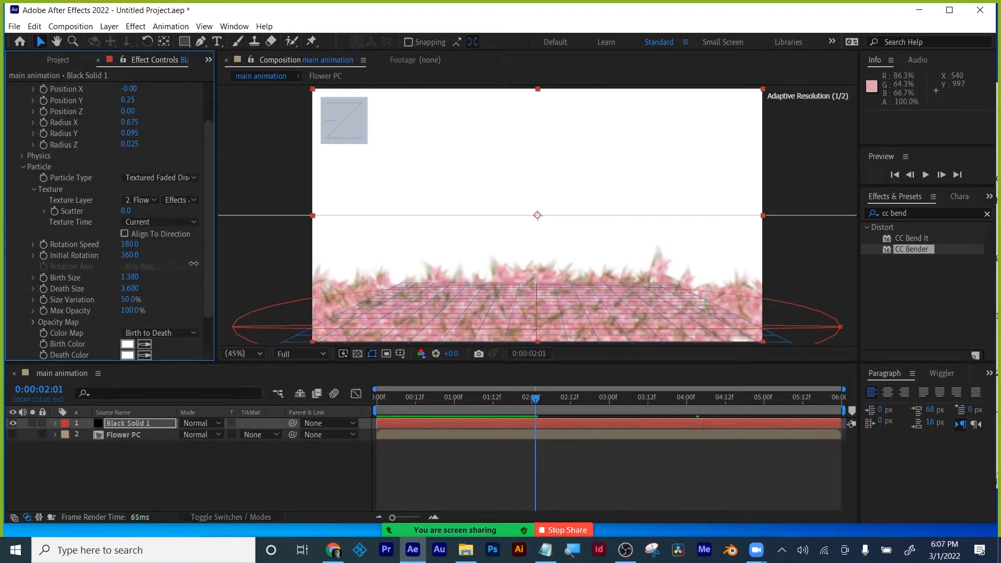
pyautogui.moveTo(412, 397); pyautogui.dragTo(809, 391)
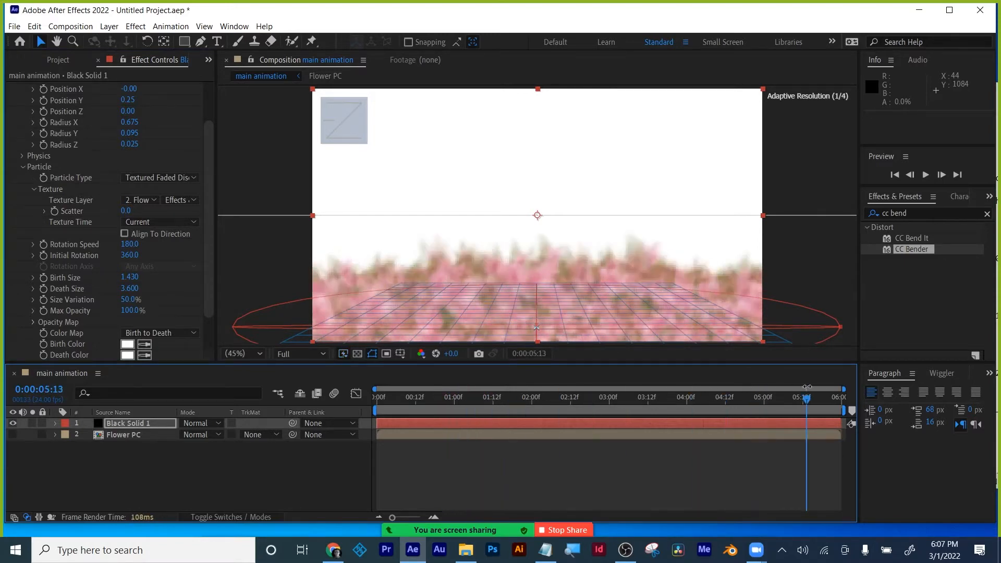
pyautogui.click(633, 459)
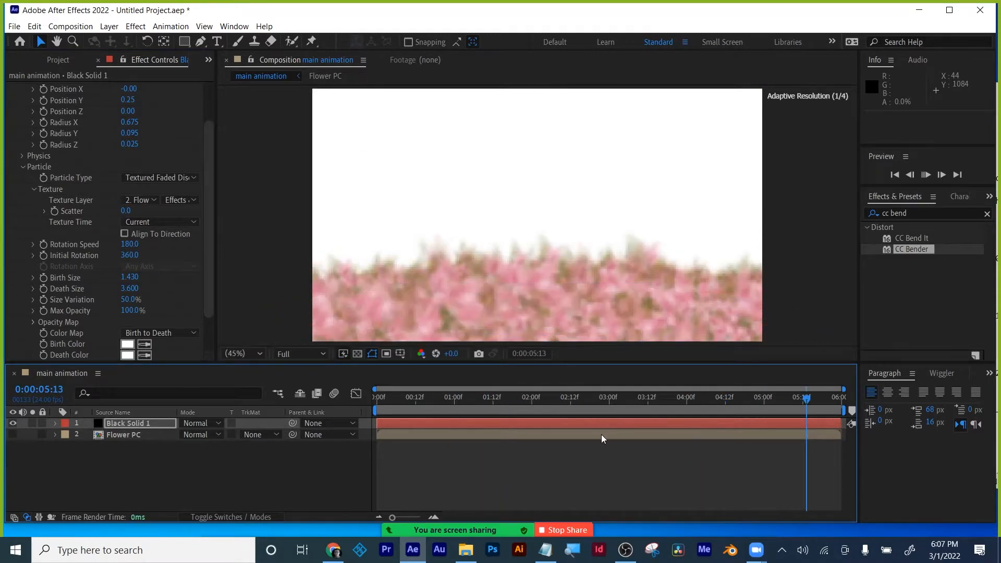
pyautogui.moveTo(530, 399)
pyautogui.mouseDown()
pyautogui.moveTo(514, 398)
pyautogui.moveTo(522, 398)
pyautogui.mouseUp()
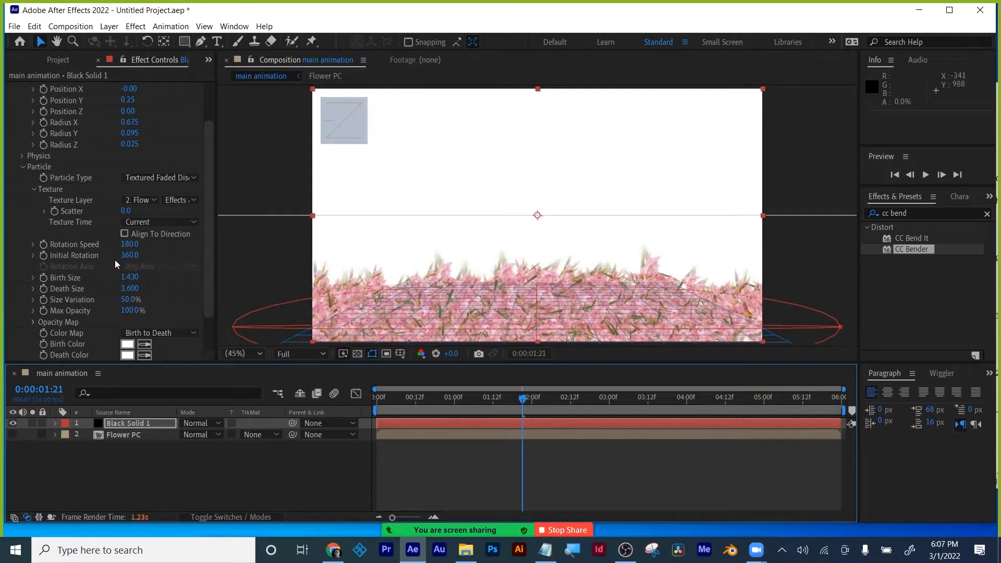
# - Set the Resistance in the particle physics to 49.5 and check the motion over the timeline
pyautogui.scroll(3, 170, 195)
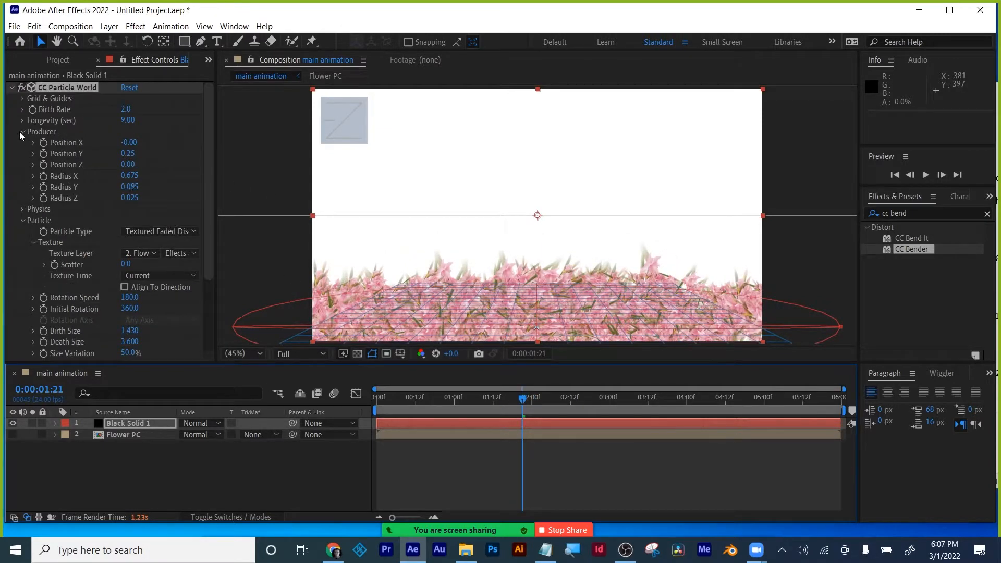
pyautogui.click(22, 132)
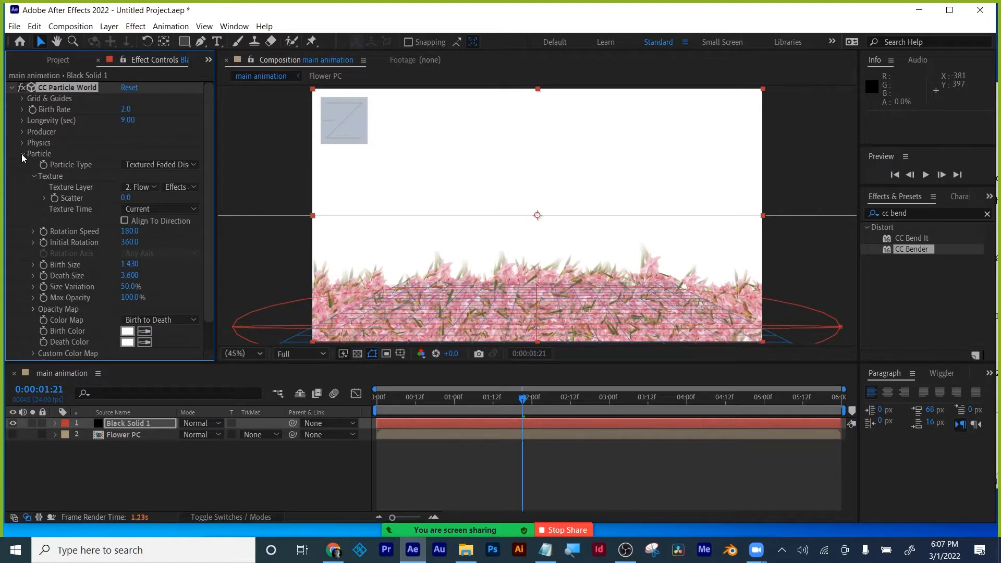
pyautogui.scroll(-1, 93, 278)
pyautogui.scroll(1, 92, 277)
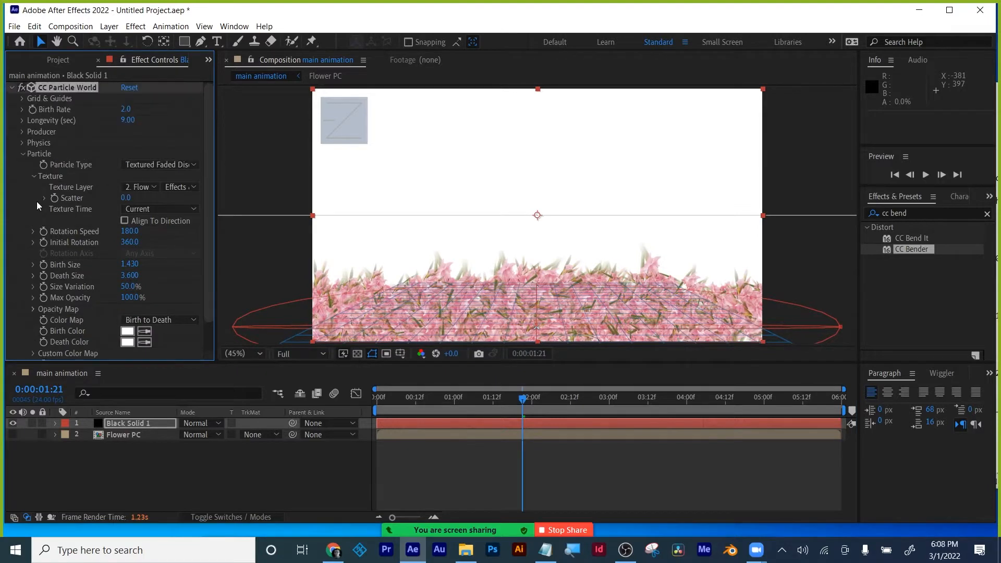
pyautogui.click(18, 154)
pyautogui.click(24, 143)
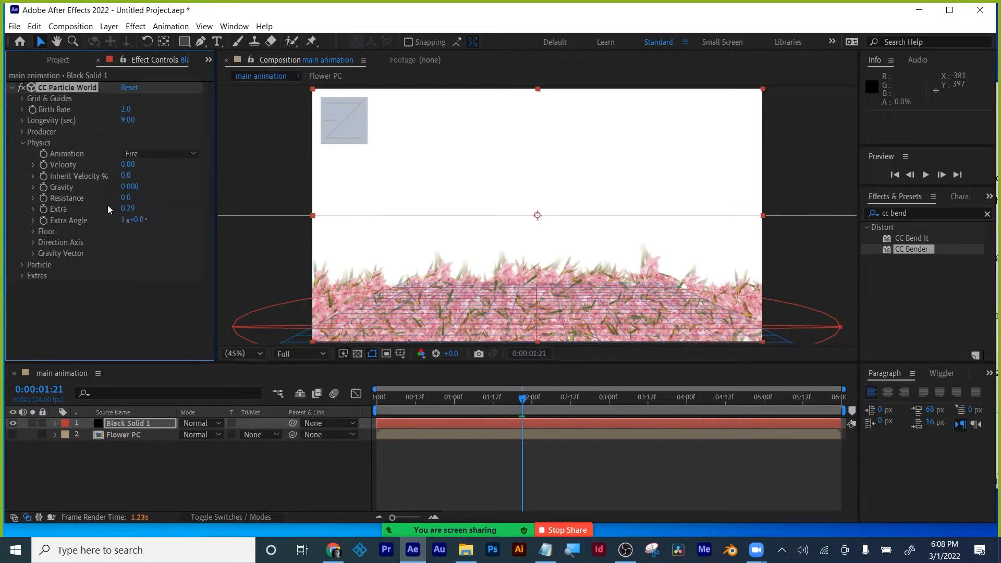
pyautogui.moveTo(127, 197); pyautogui.dragTo(424, 172)
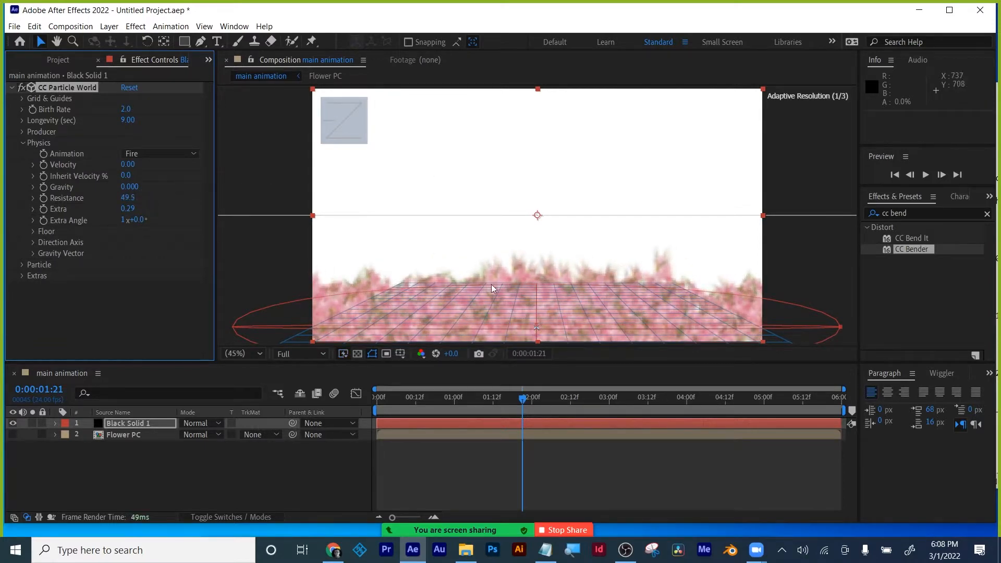
pyautogui.click(374, 403)
pyautogui.moveTo(412, 402); pyautogui.dragTo(517, 399)
pyautogui.press('space')
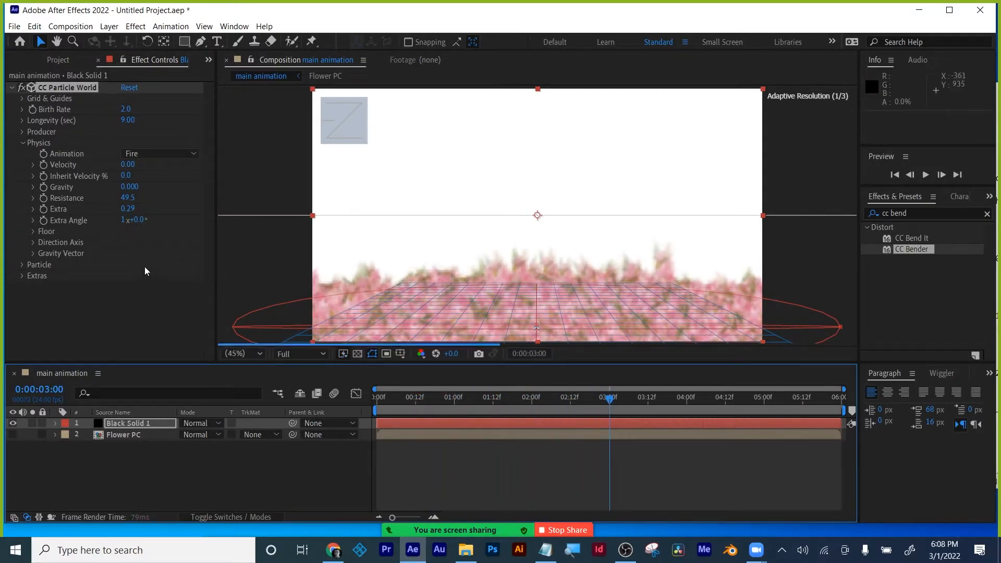
# - Set the Extra physics value to 0 and scrub through the animation to check the flowers' movement
pyautogui.click(128, 209)
pyautogui.write('0')
pyautogui.press('Return')
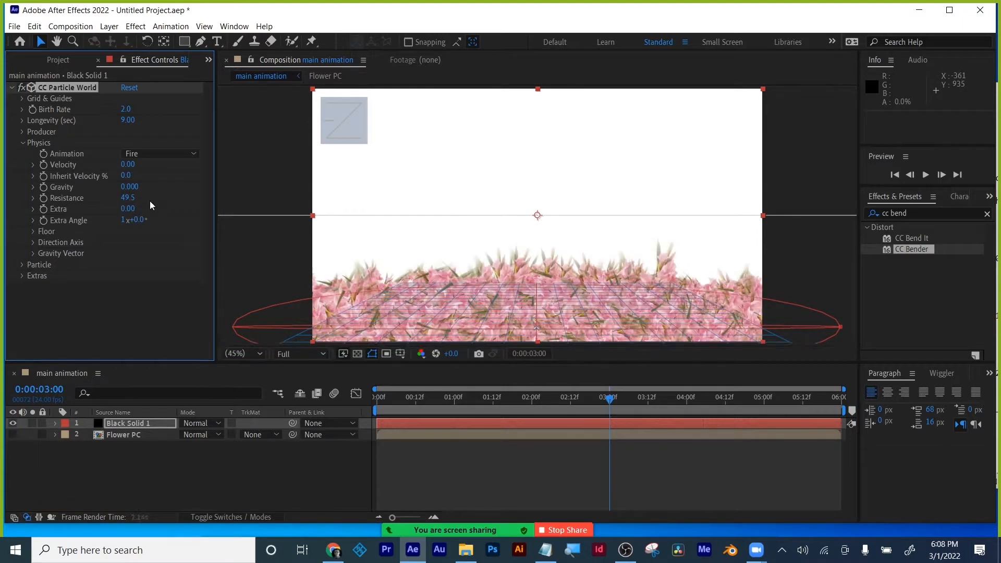
pyautogui.moveTo(392, 398); pyautogui.dragTo(654, 374)
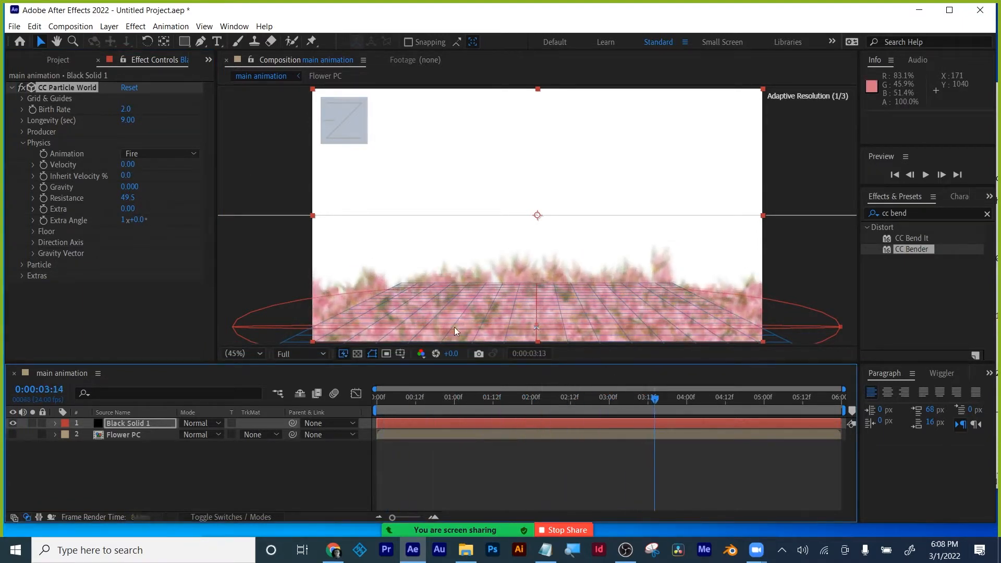
# - Reduce the birth rate to 1 and check the flower density along the timeline
pyautogui.click(123, 107)
pyautogui.click(128, 108)
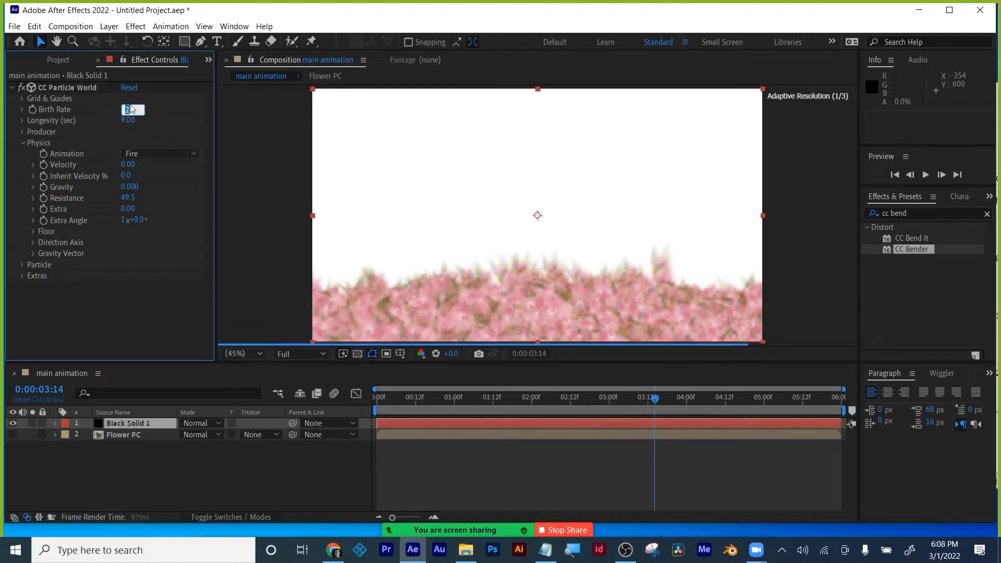
pyautogui.write('1')
pyautogui.press('Return')
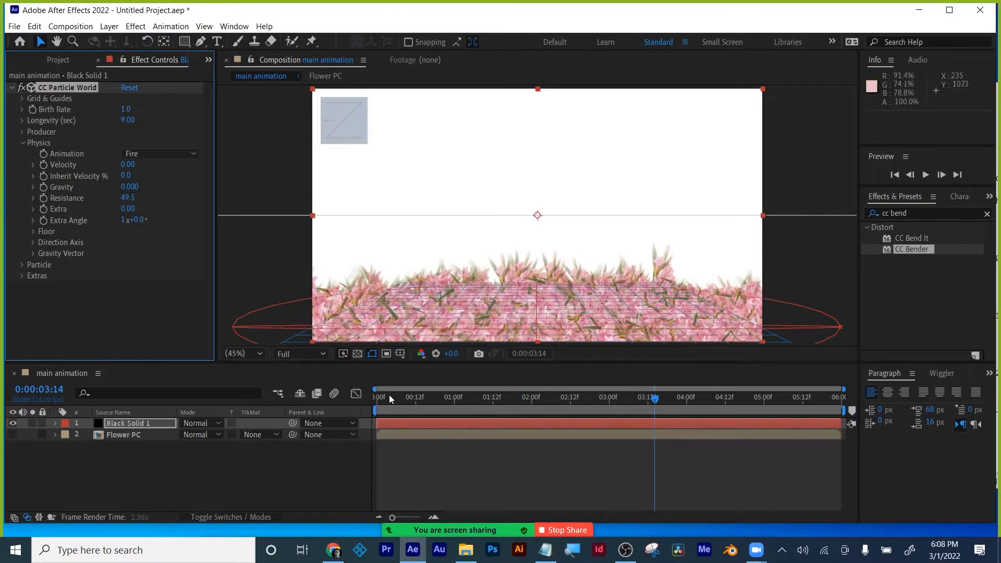
pyautogui.moveTo(389, 396); pyautogui.dragTo(645, 400)
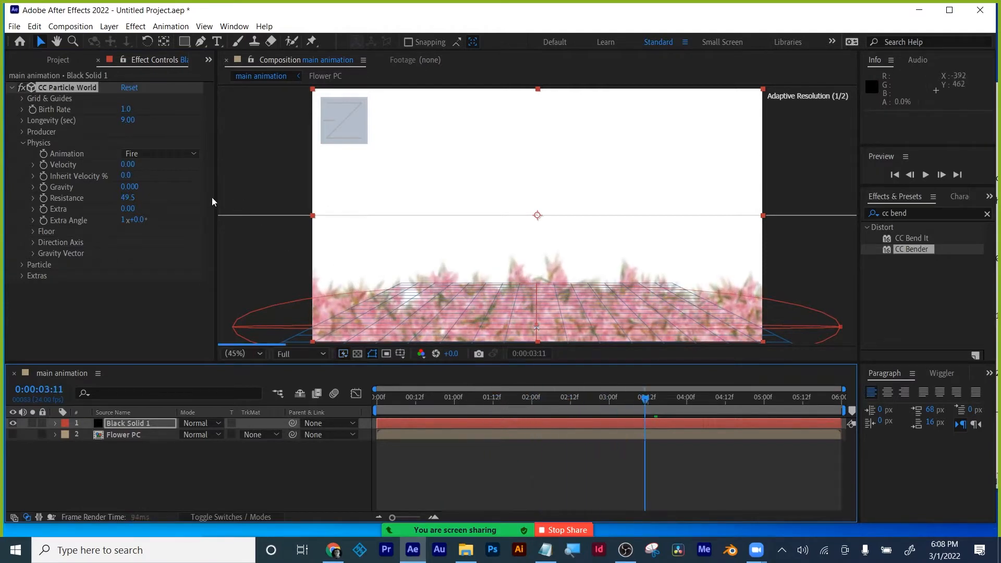
# - Set the producer's radius X to 1.065, radius Y to 0 and radius Z to 2.305, and preview the flower field
pyautogui.click(23, 143)
pyautogui.click(23, 132)
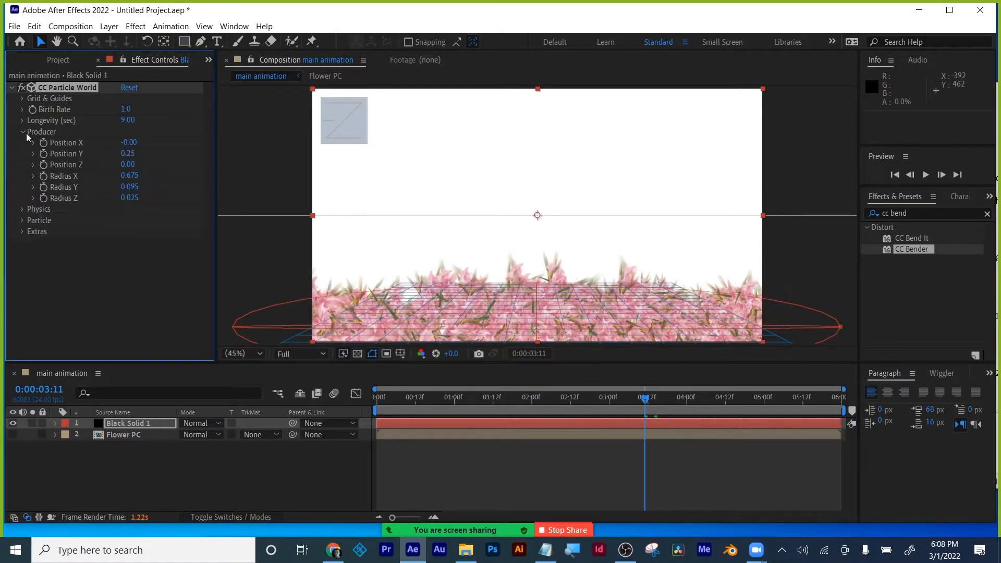
pyautogui.moveTo(132, 179); pyautogui.dragTo(272, 192)
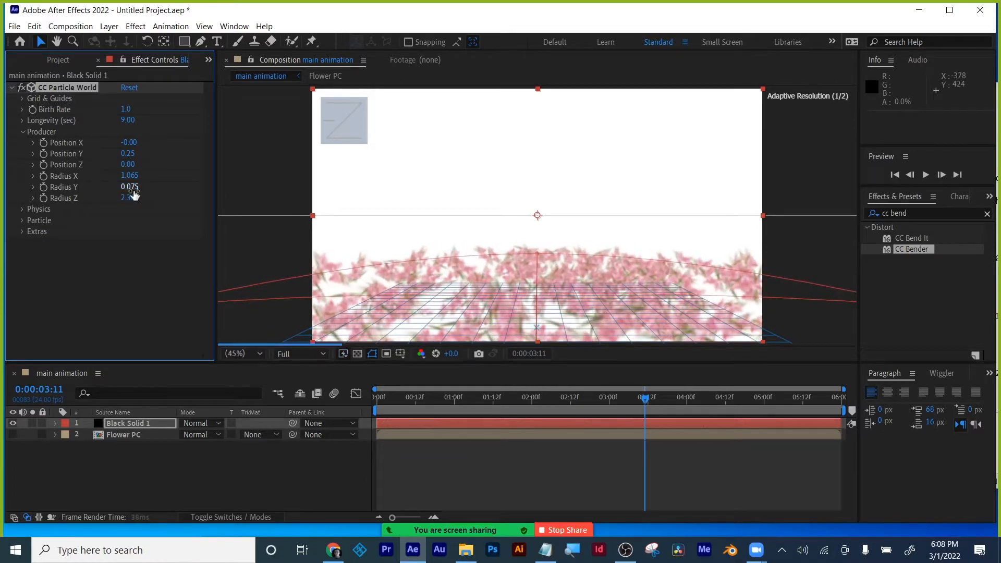
pyautogui.write('0')
pyautogui.press('Return')
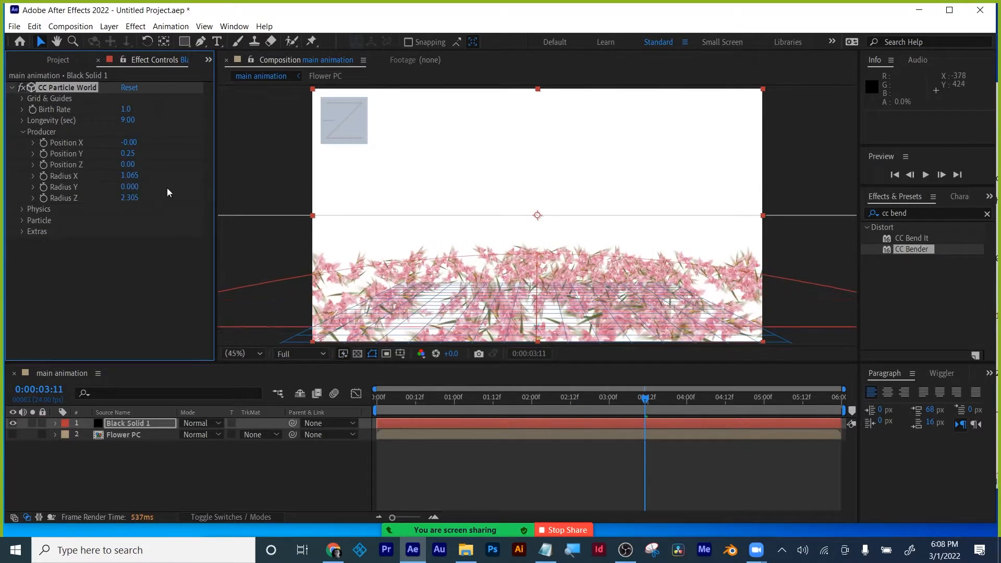
pyautogui.moveTo(365, 411); pyautogui.dragTo(816, 395)
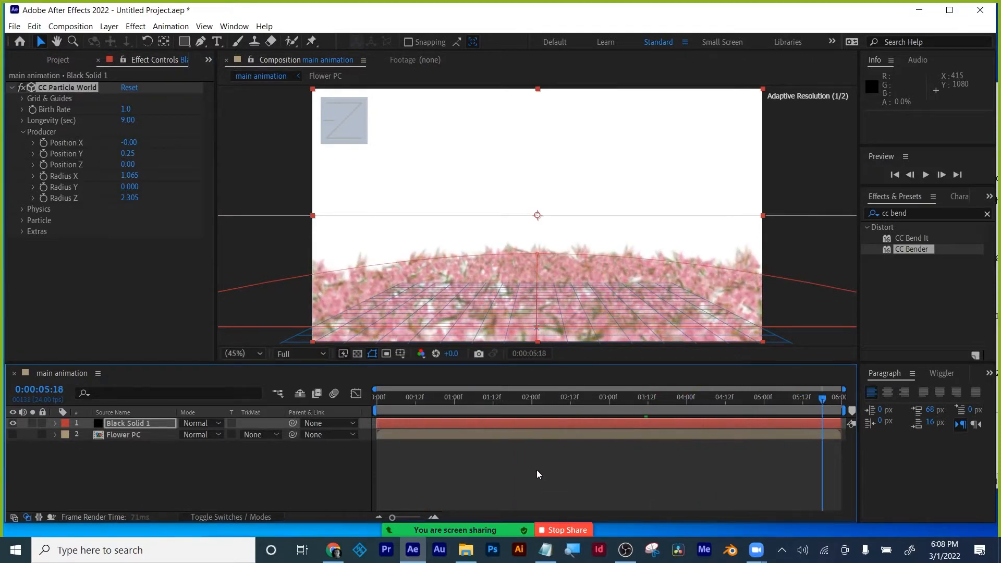
pyautogui.click(518, 476)
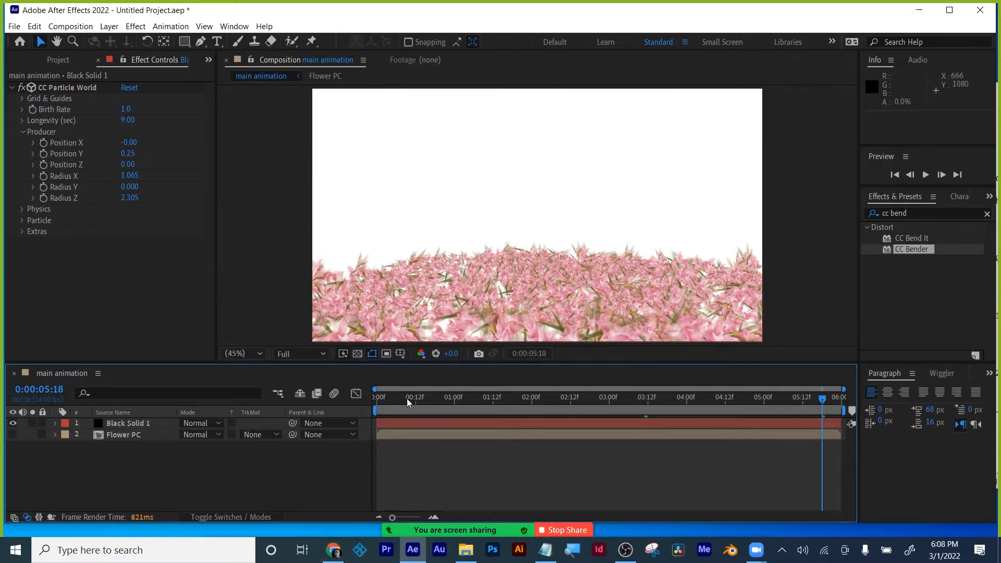
pyautogui.click(374, 399)
pyautogui.press('space')
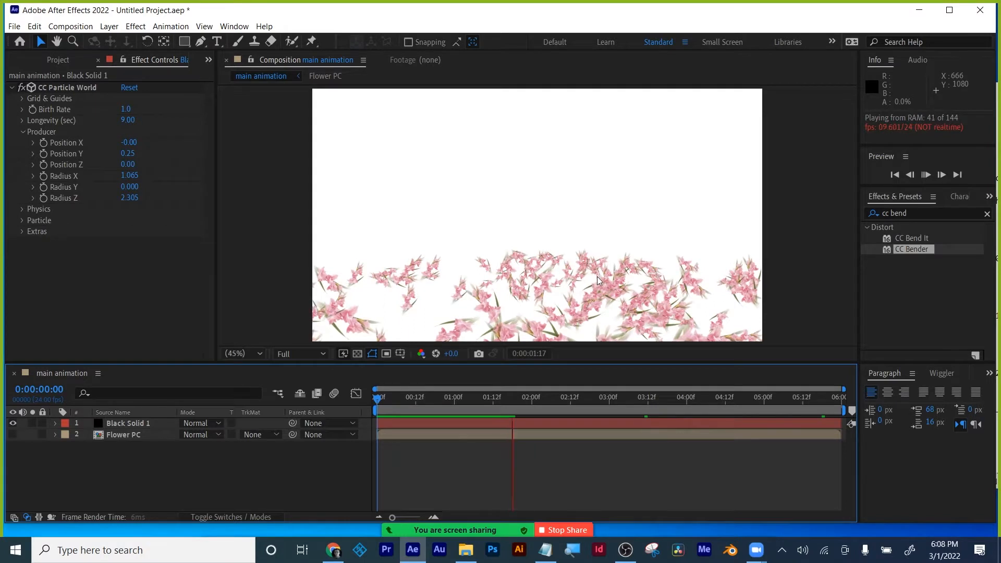
pyautogui.press('space')
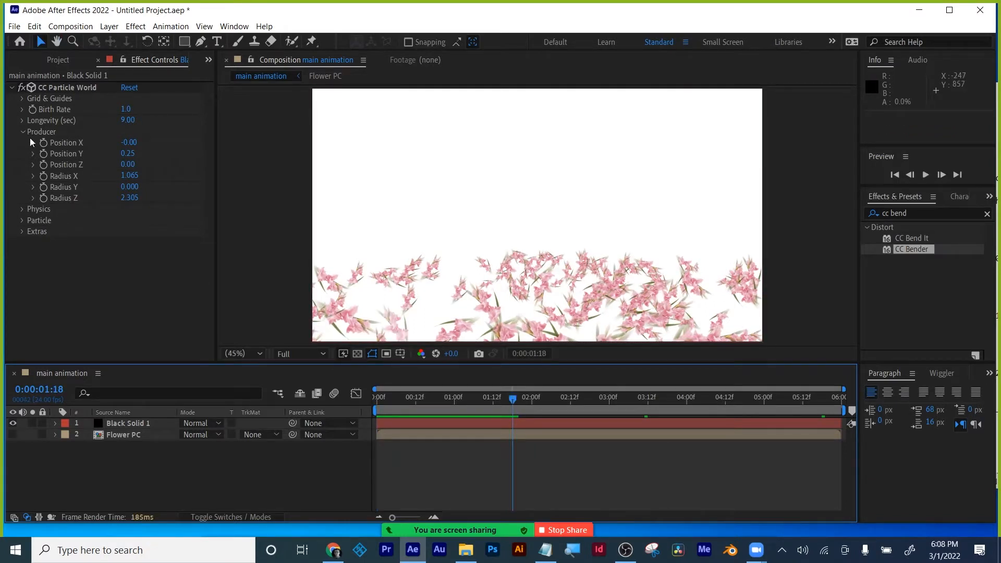
# - Try a Random Seed of 300 in the Extras settings and undo the change
pyautogui.click(22, 132)
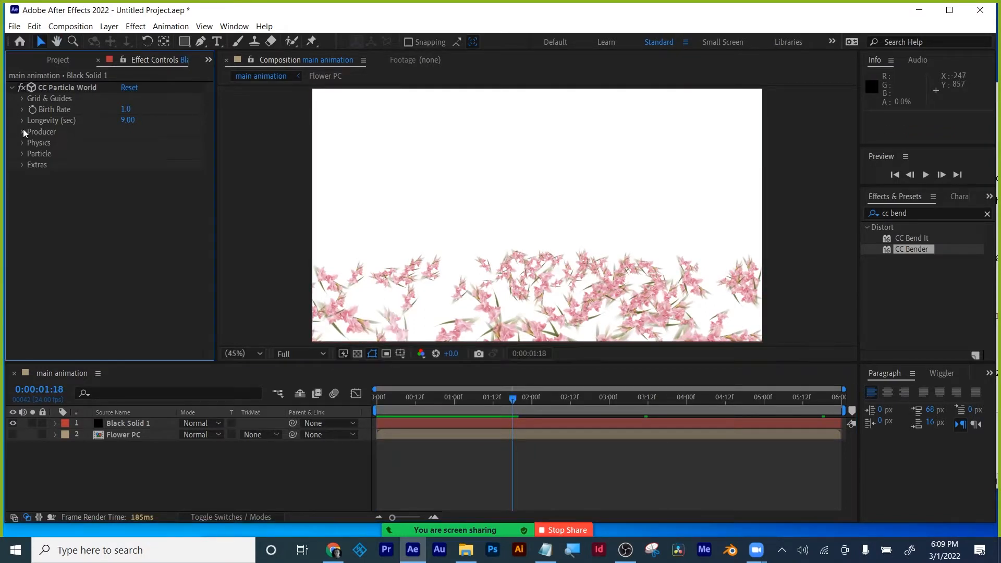
pyautogui.click(23, 164)
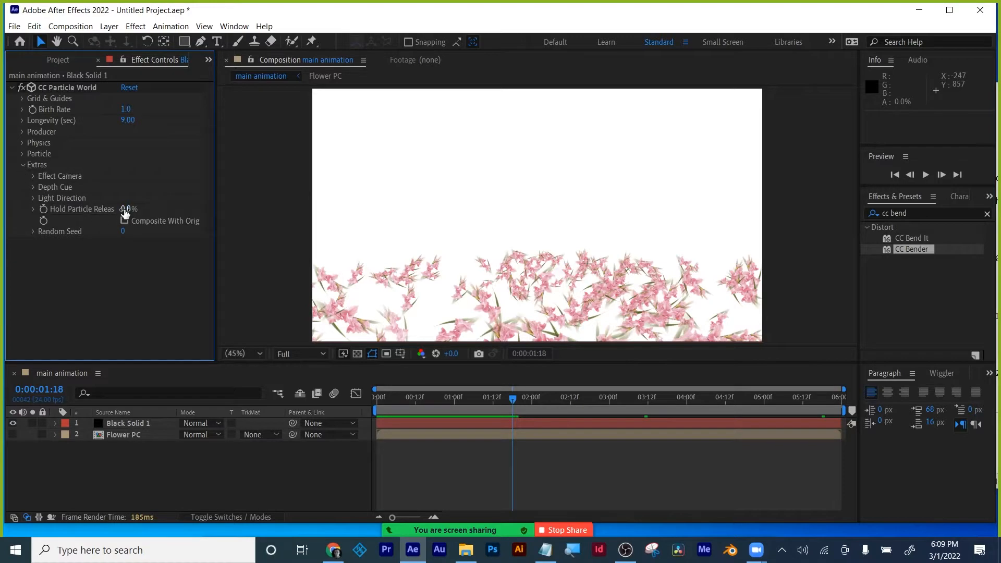
pyautogui.moveTo(124, 230); pyautogui.dragTo(141, 228)
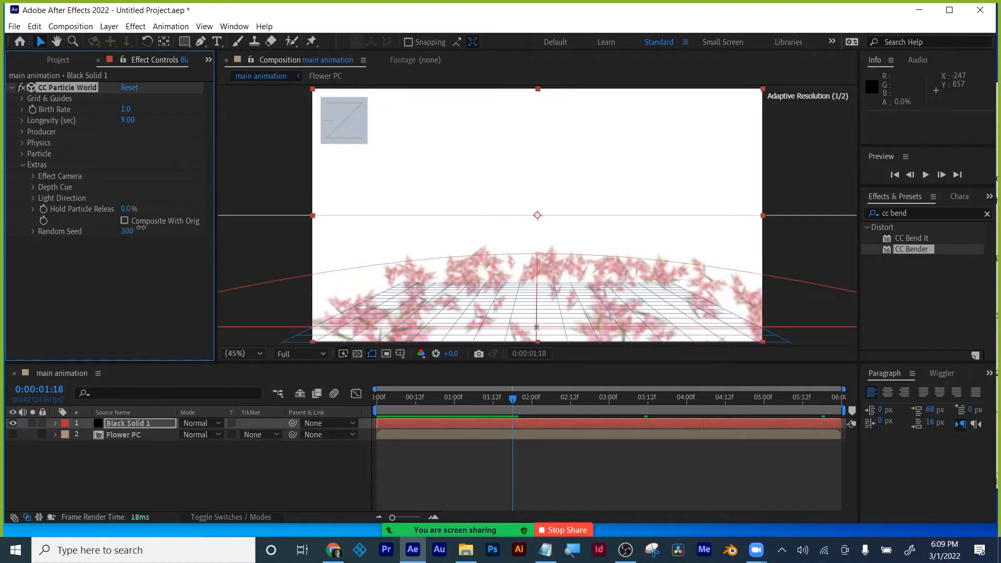
pyautogui.hotkey('ctrl', 'z')
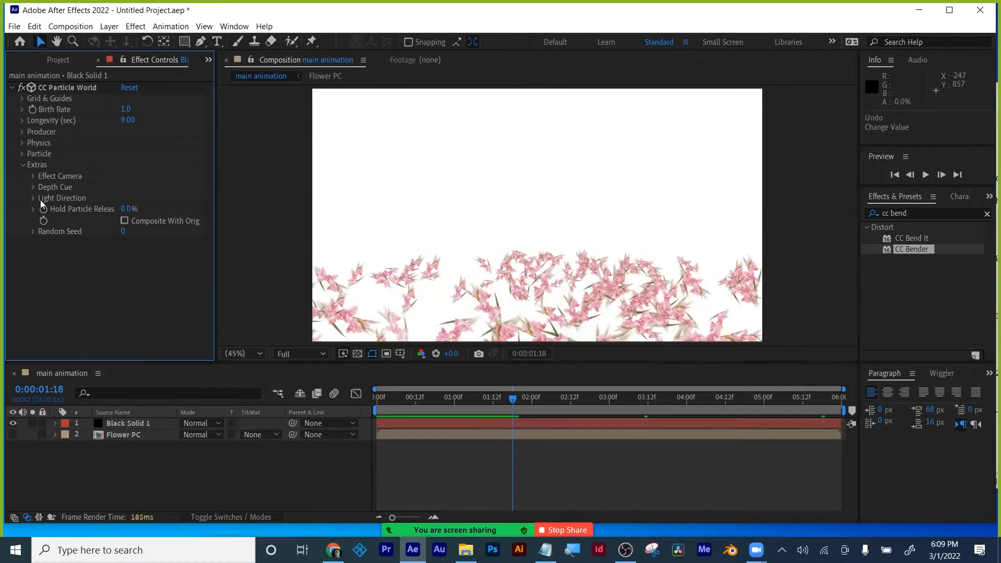
pyautogui.click(23, 165)
# - Set the particles' Rotation Speed and Initial Rotation to 0
pyautogui.click(23, 153)
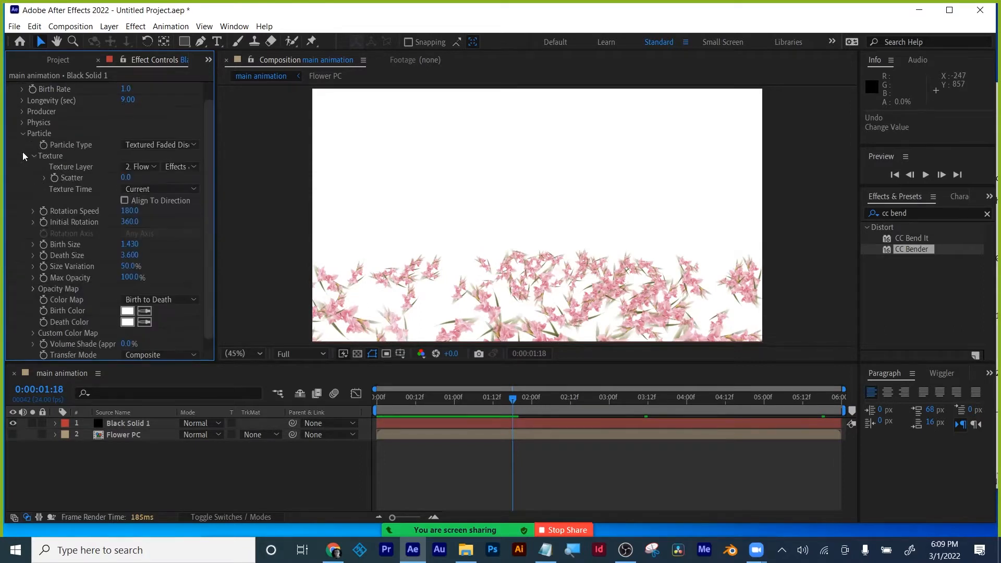
pyautogui.click(130, 210)
pyautogui.write('0')
pyautogui.press('Return')
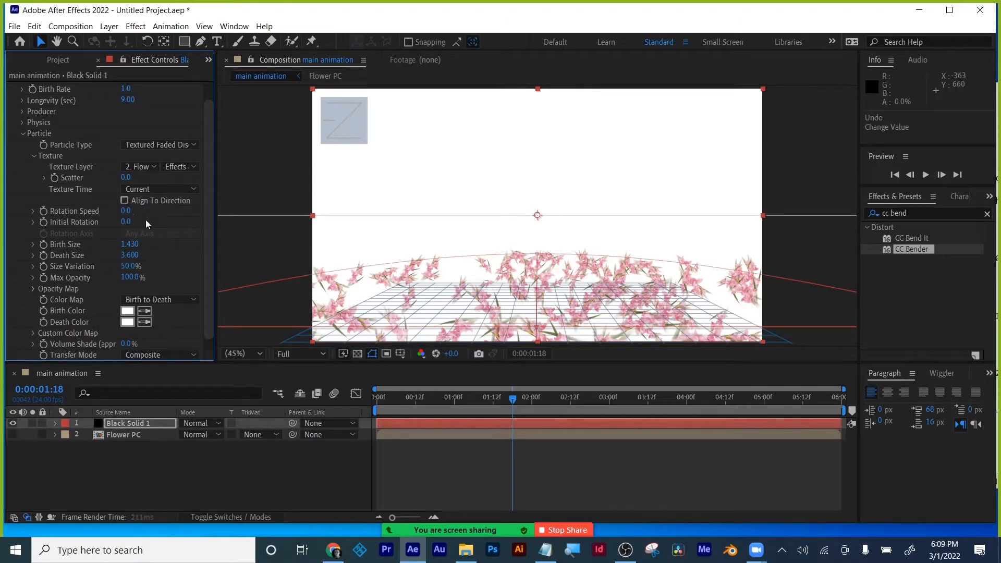
# - Preview the growing flower field from the first frame and check that the flowers stand upright
pyautogui.moveTo(512, 397); pyautogui.dragTo(358, 401)
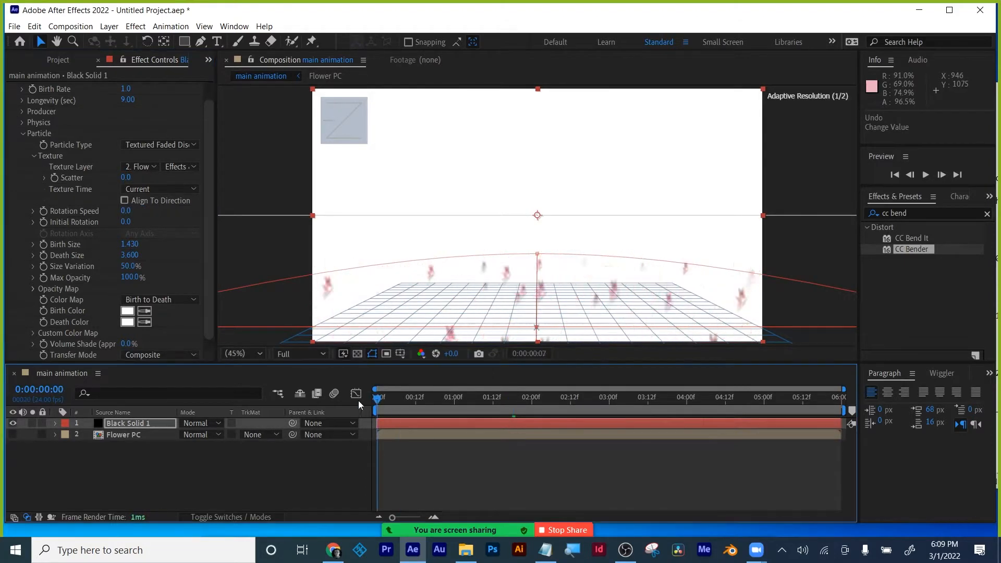
pyautogui.click(467, 472)
pyautogui.press('space')
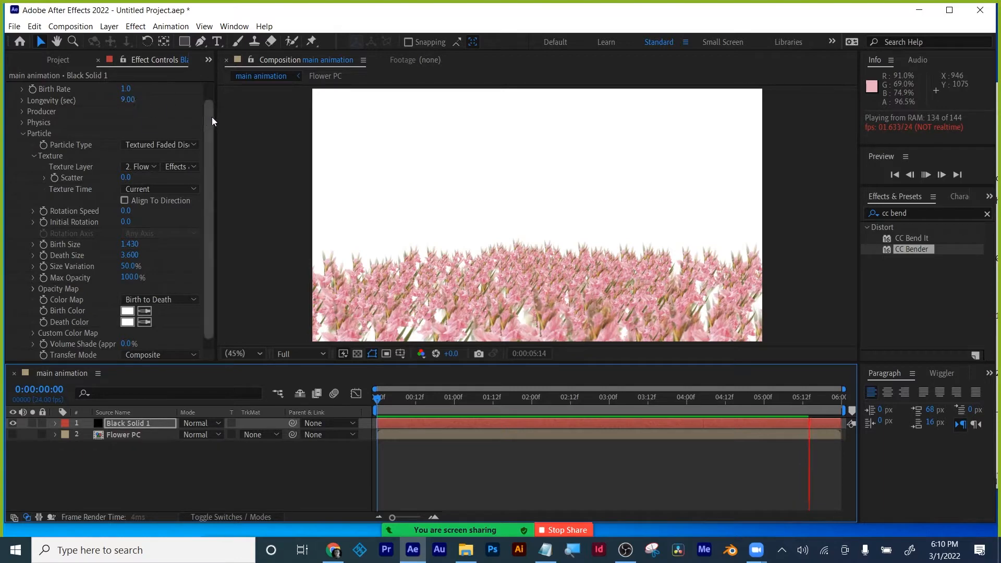
pyautogui.moveTo(212, 117); pyautogui.dragTo(216, 100)
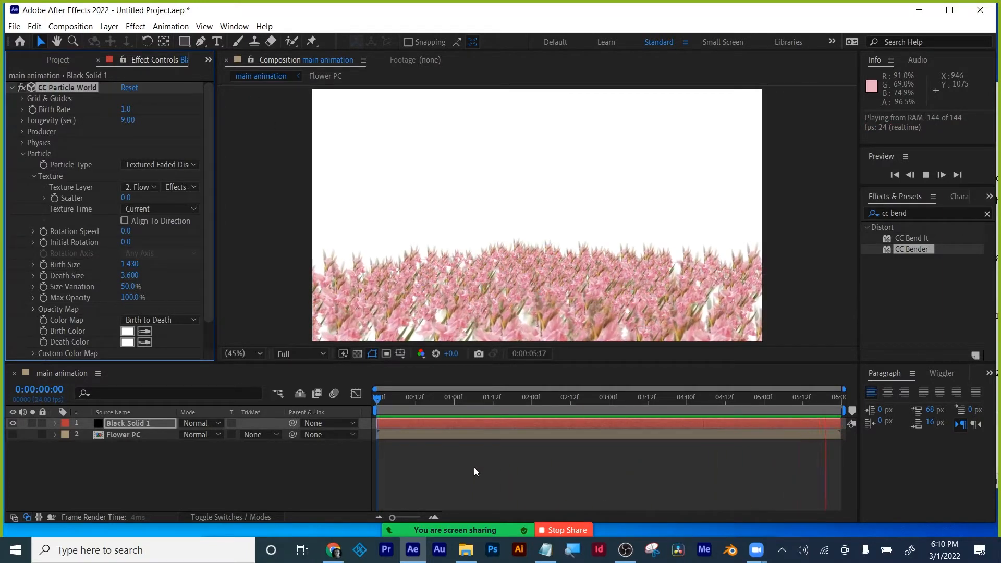
pyautogui.press('space')
# - Purge all memory and the disk cache
pyautogui.click(34, 27)
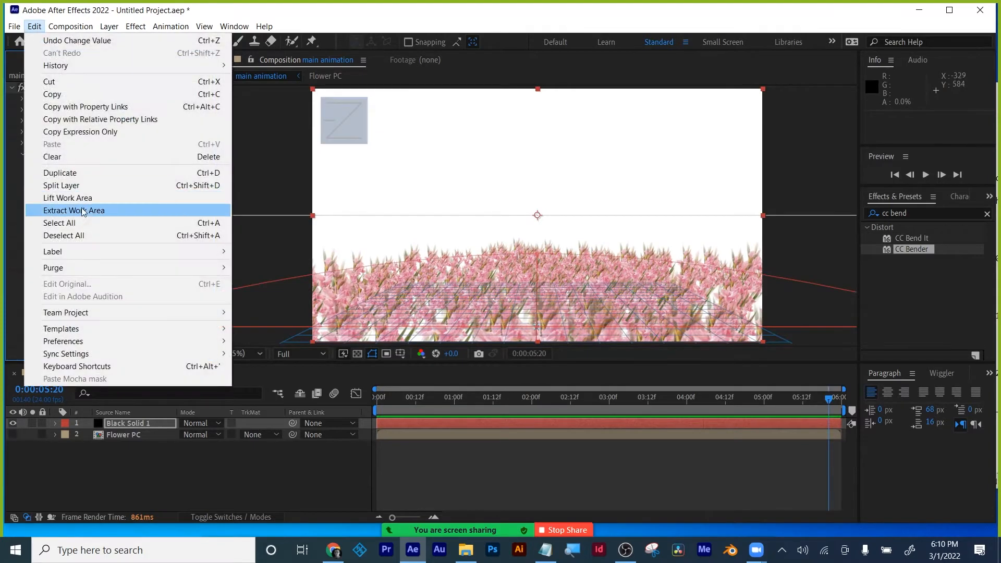
pyautogui.moveTo(91, 267)
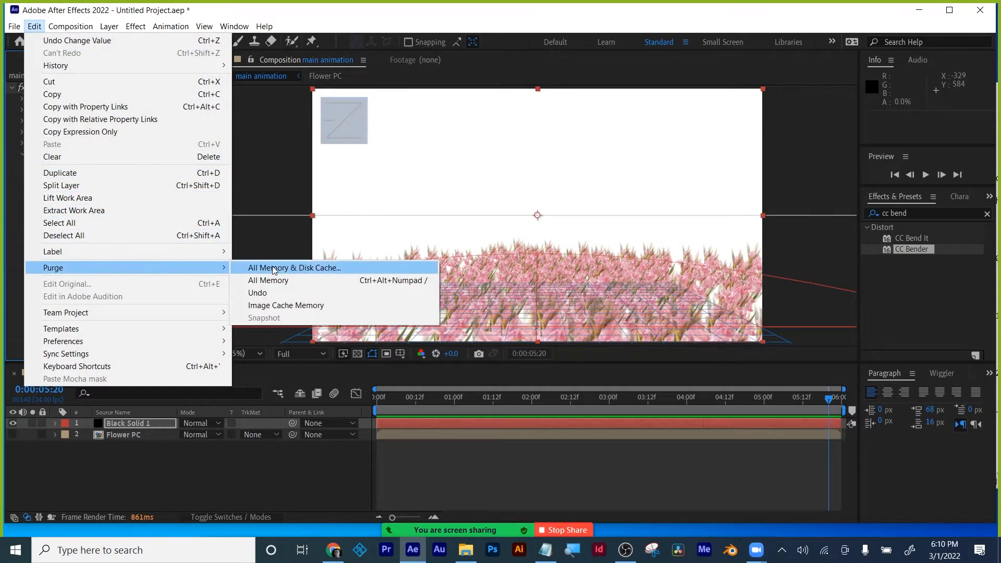
pyautogui.click(292, 268)
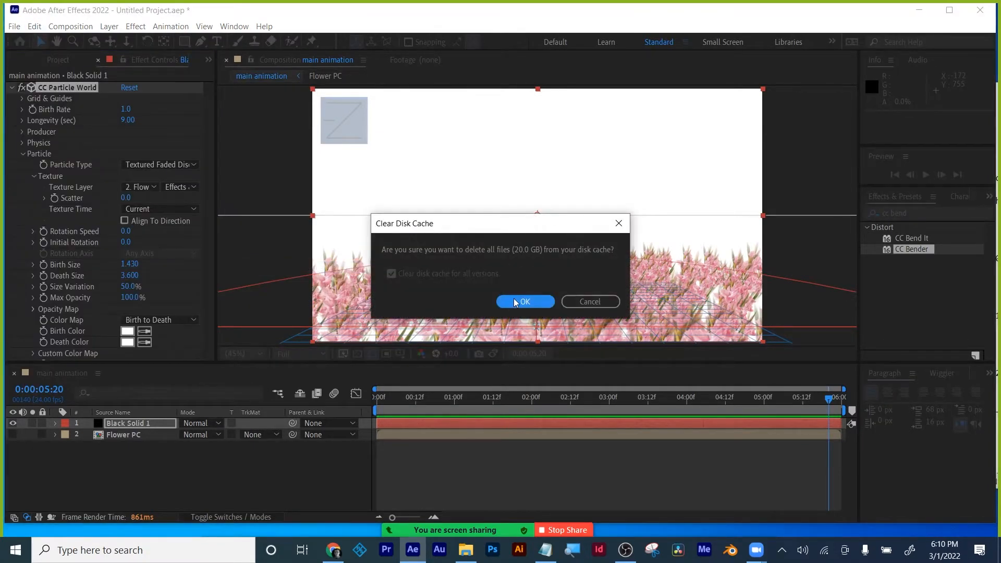
pyautogui.click(515, 298)
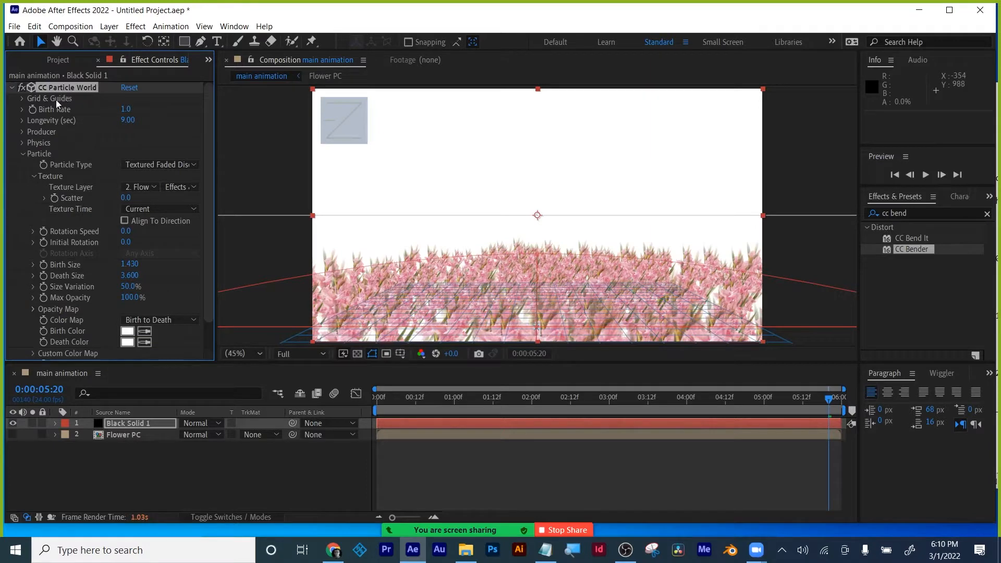
# - Reset CC Particle World to its defaults and delete the Flower PC layer from the main animation
pyautogui.click(128, 88)
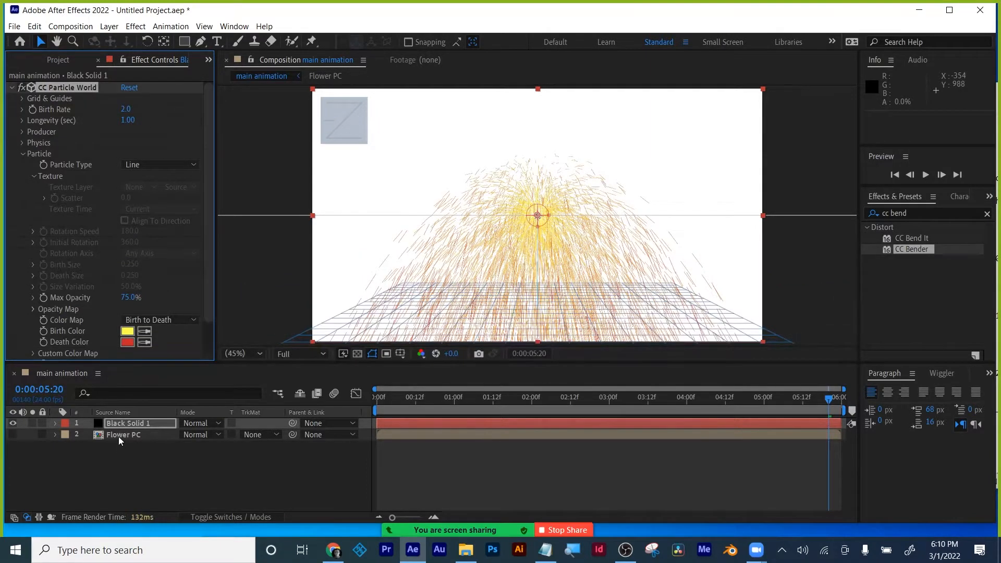
pyautogui.click(119, 436)
pyautogui.press('Delete')
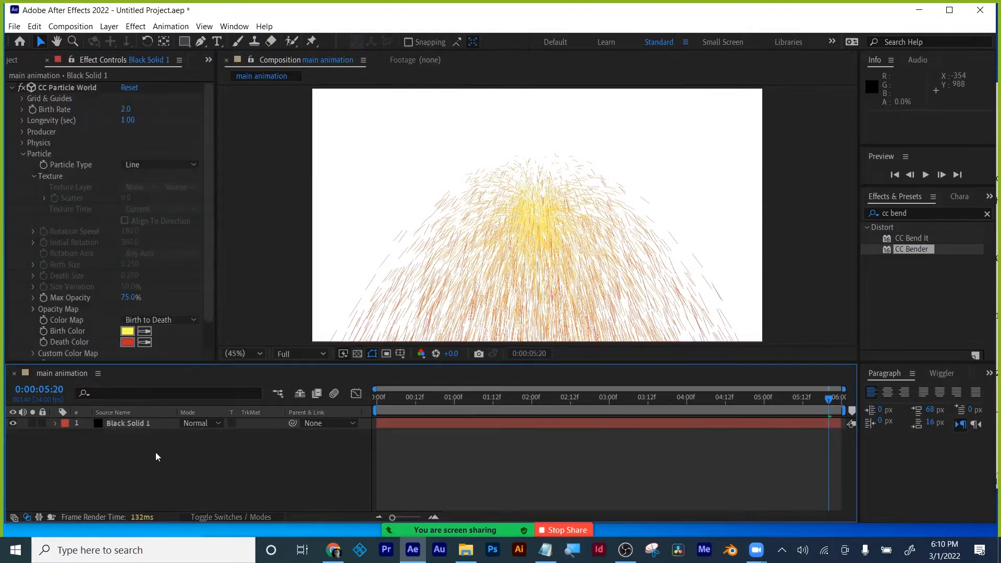
# - Add a 1920 x 1080 black solid and place it beneath the Black Solid 1 particle layer
pyautogui.rightClick(155, 467)
pyautogui.moveTo(168, 336)
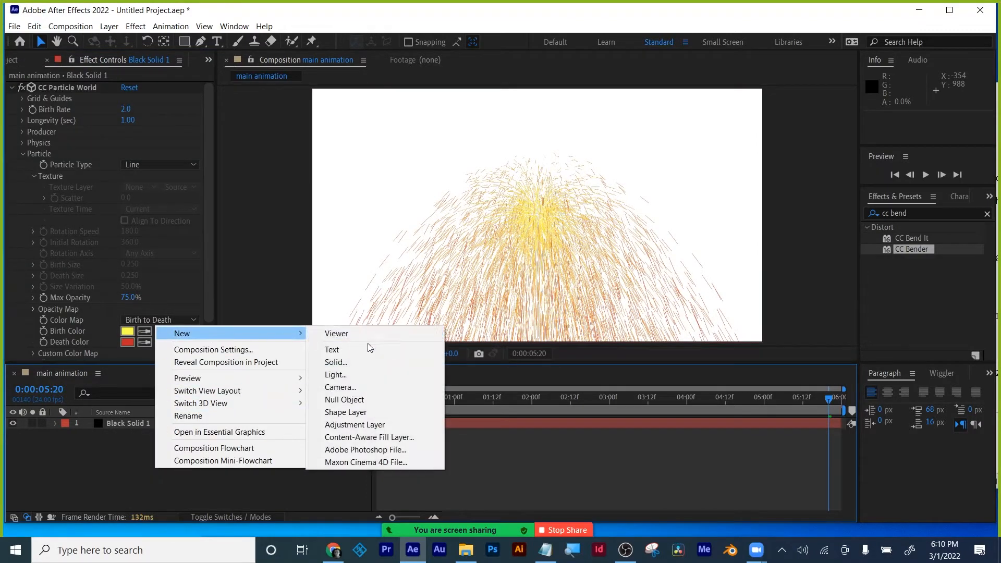
pyautogui.click(353, 362)
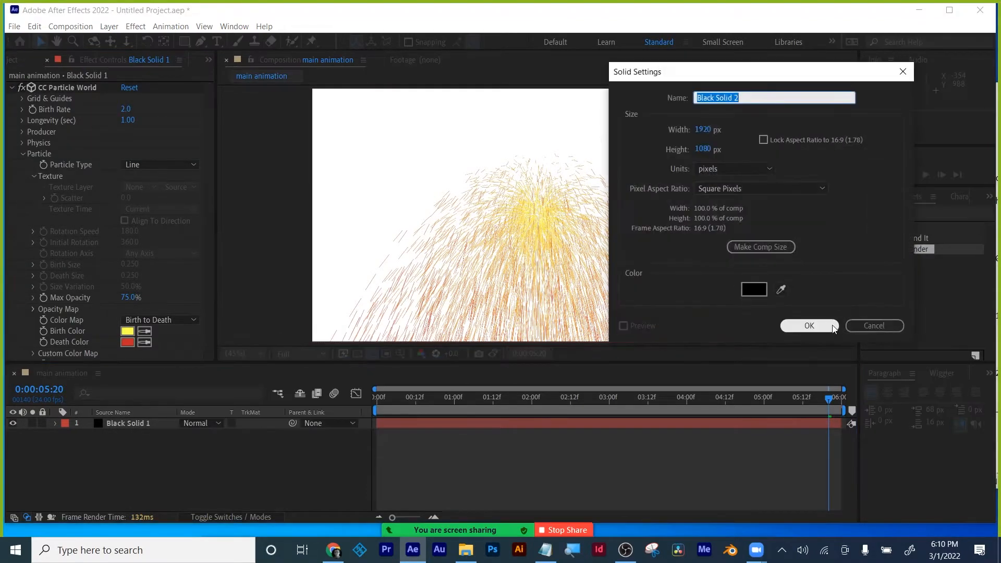
pyautogui.click(833, 328)
pyautogui.moveTo(130, 422); pyautogui.dragTo(133, 443)
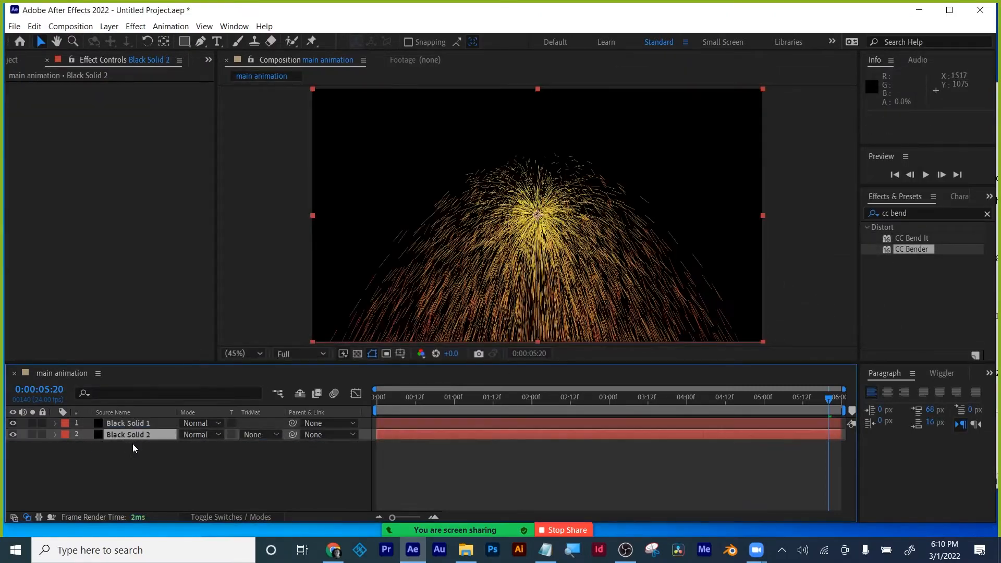
# - Enlarge the composition view and preview the default particle sparks against the black background
pyautogui.moveTo(408, 364); pyautogui.dragTo(409, 391)
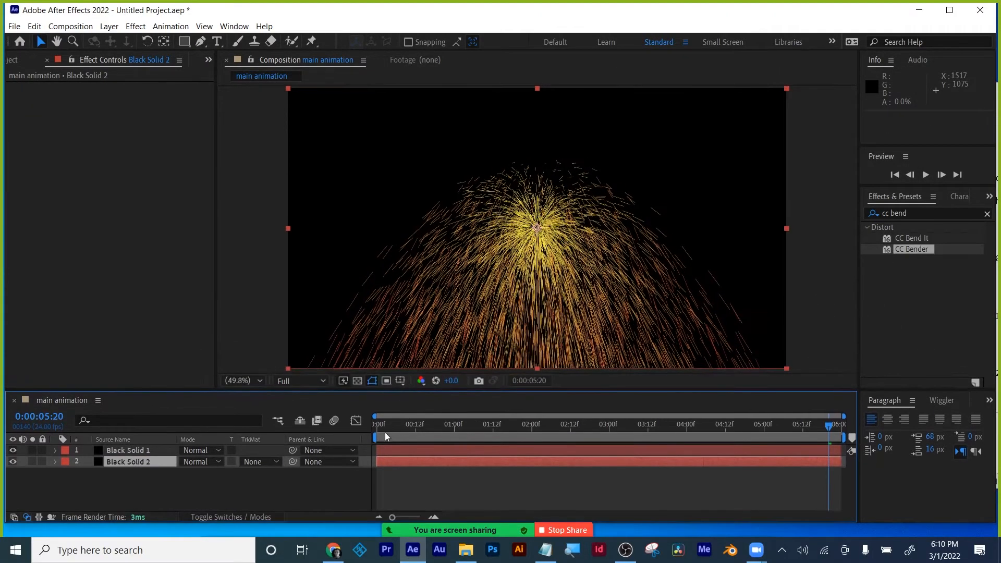
pyautogui.press('space')
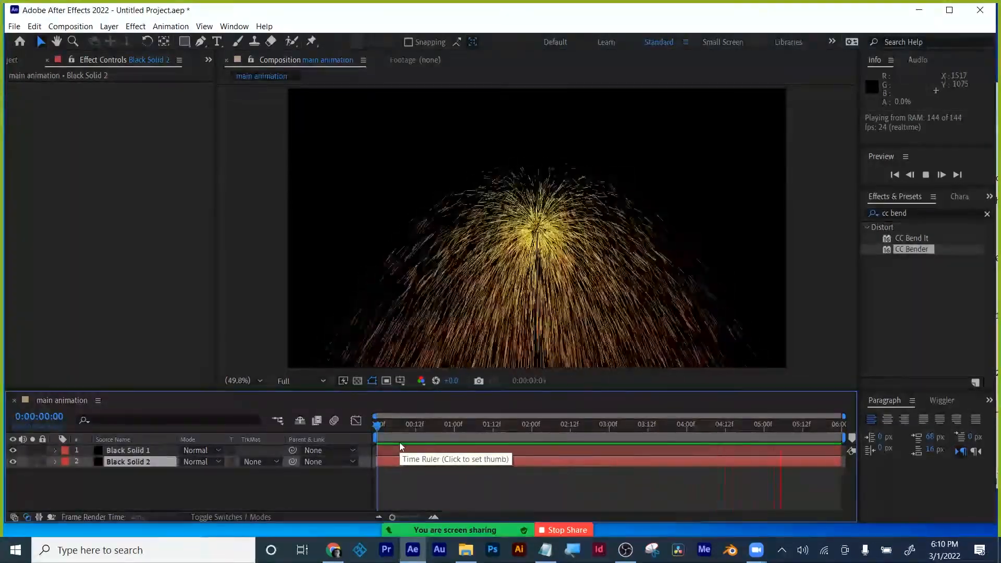
pyautogui.moveTo(455, 531)
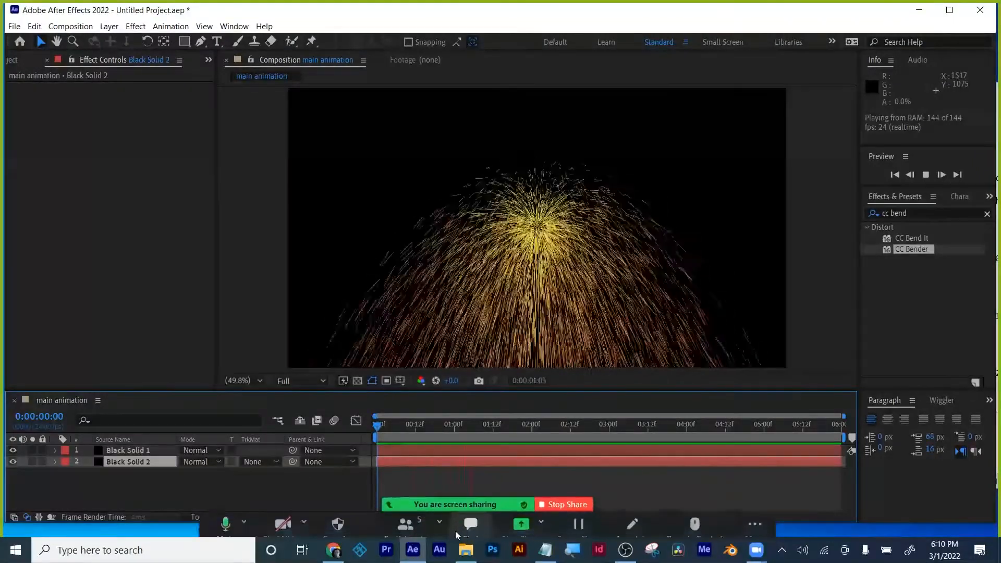
pyautogui.click(409, 519)
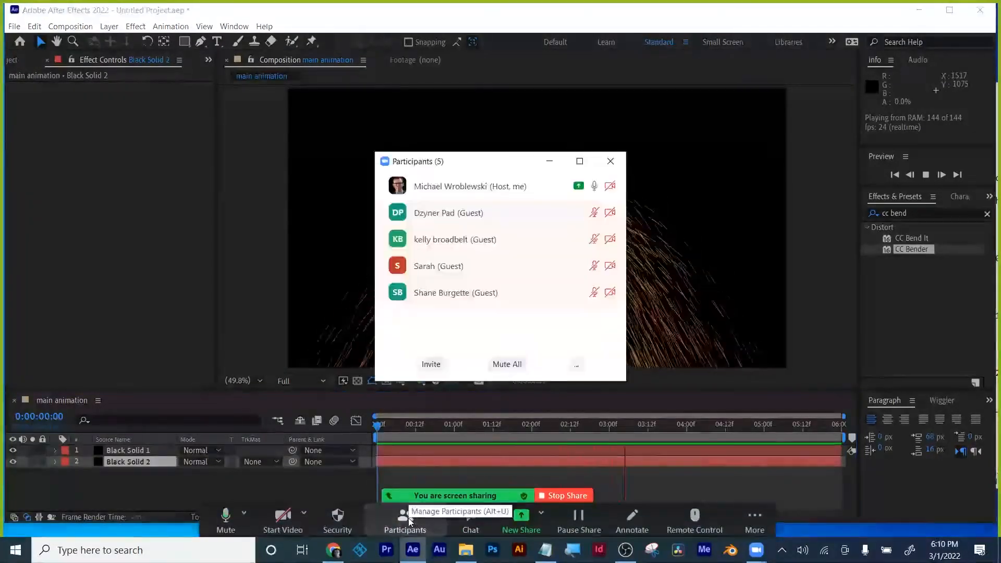
pyautogui.click(610, 161)
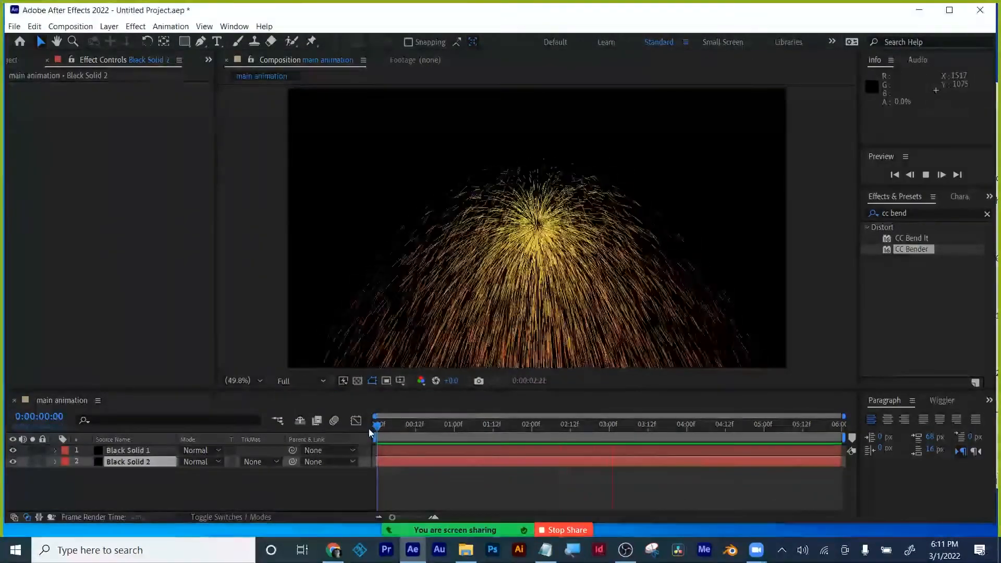
# - Scrub to 0:00:00:23 to check the sparks and rename the Black Solid 1 layer as particles
pyautogui.click(369, 429)
pyautogui.moveTo(437, 427); pyautogui.dragTo(452, 426)
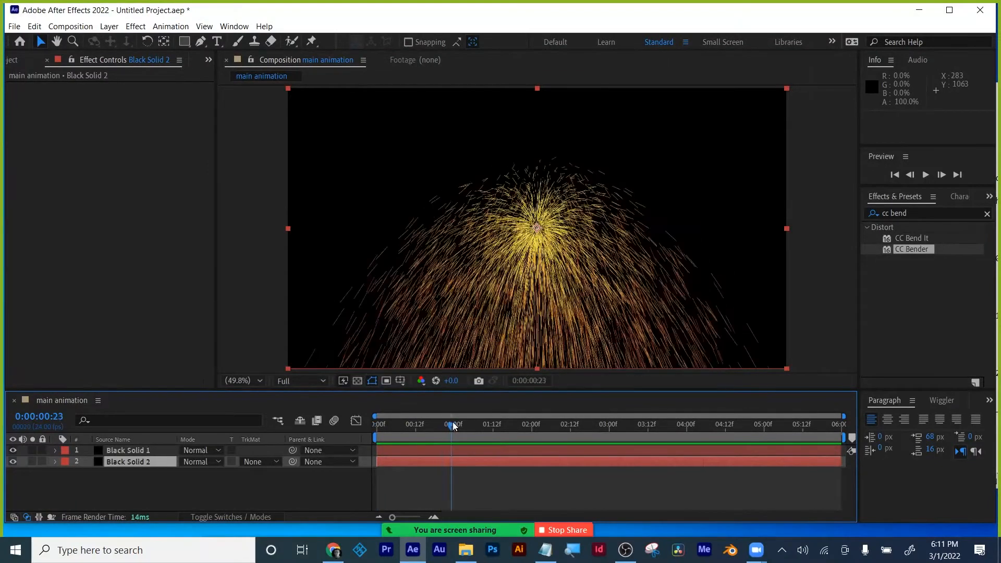
pyautogui.click(126, 449)
pyautogui.press('Return')
pyautogui.write('part')
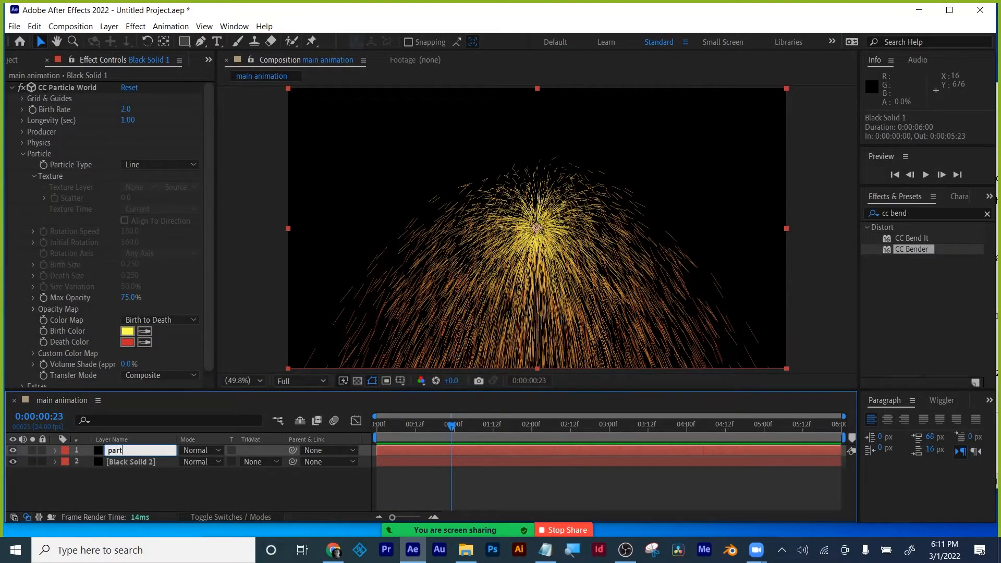
pyautogui.write('icles')
pyautogui.press('Return')
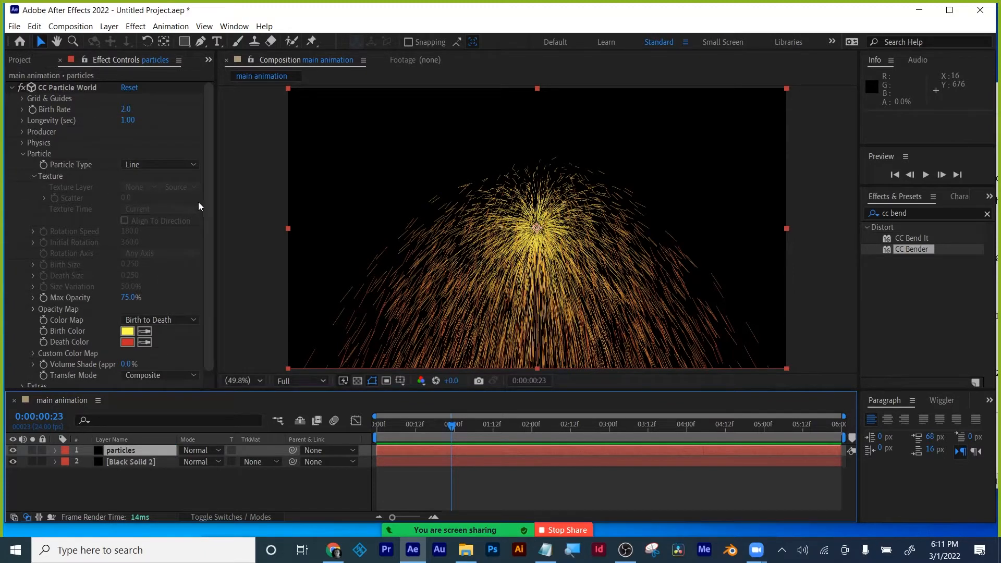
# - Start keyframing the producer's Position X, Position Y and Position Z at 0:00:00:00
pyautogui.click(26, 155)
pyautogui.click(22, 154)
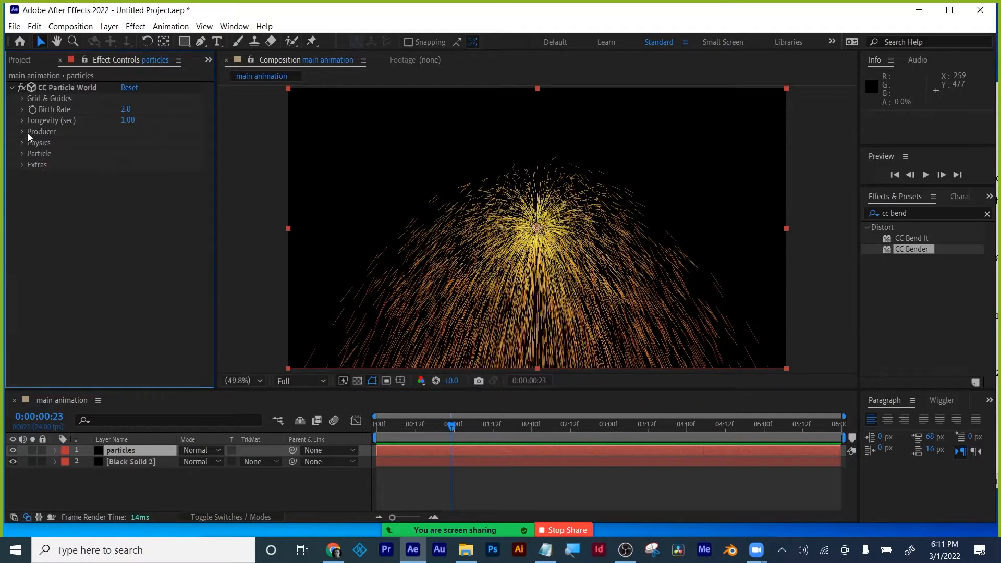
pyautogui.click(24, 131)
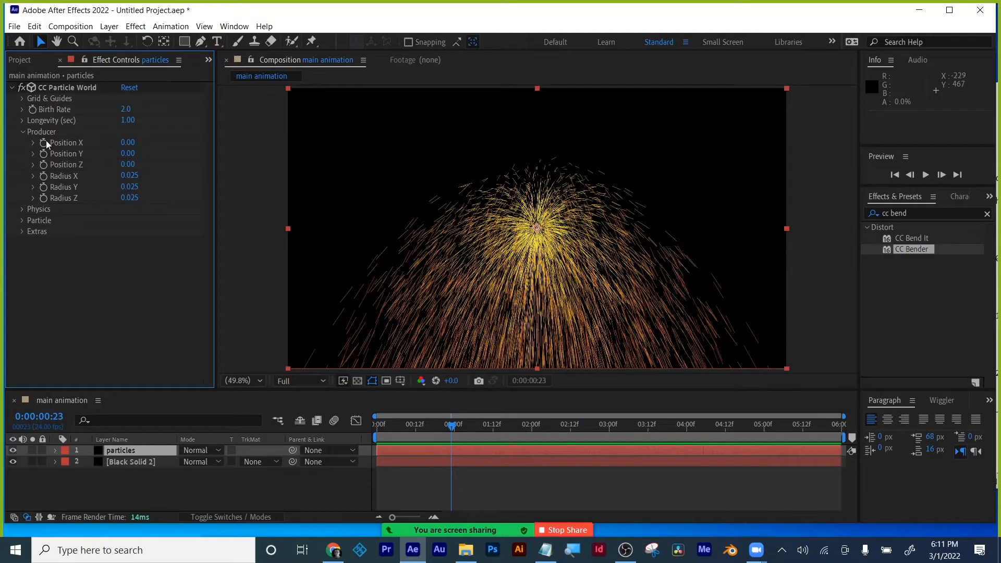
pyautogui.moveTo(407, 433); pyautogui.dragTo(372, 433)
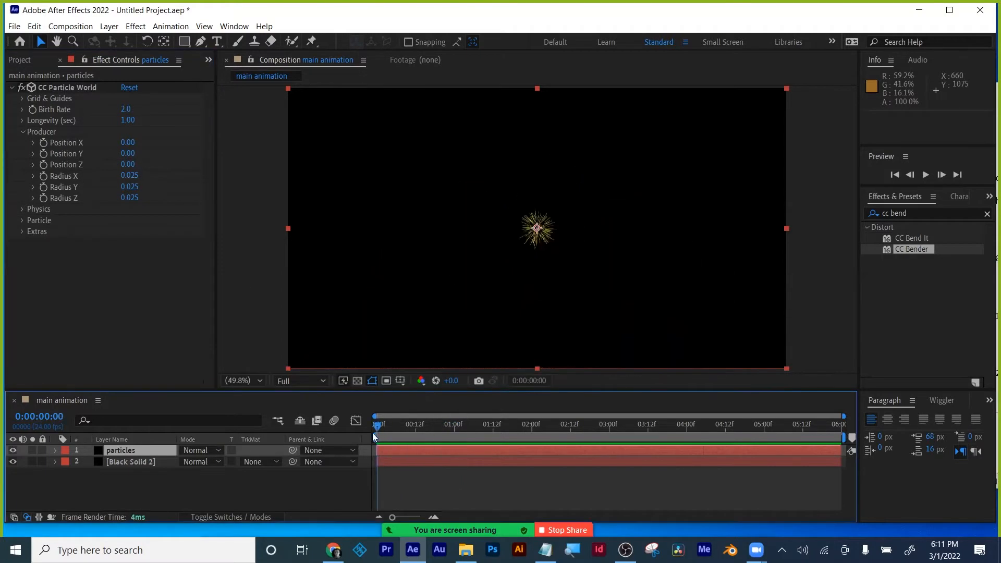
pyautogui.click(46, 142)
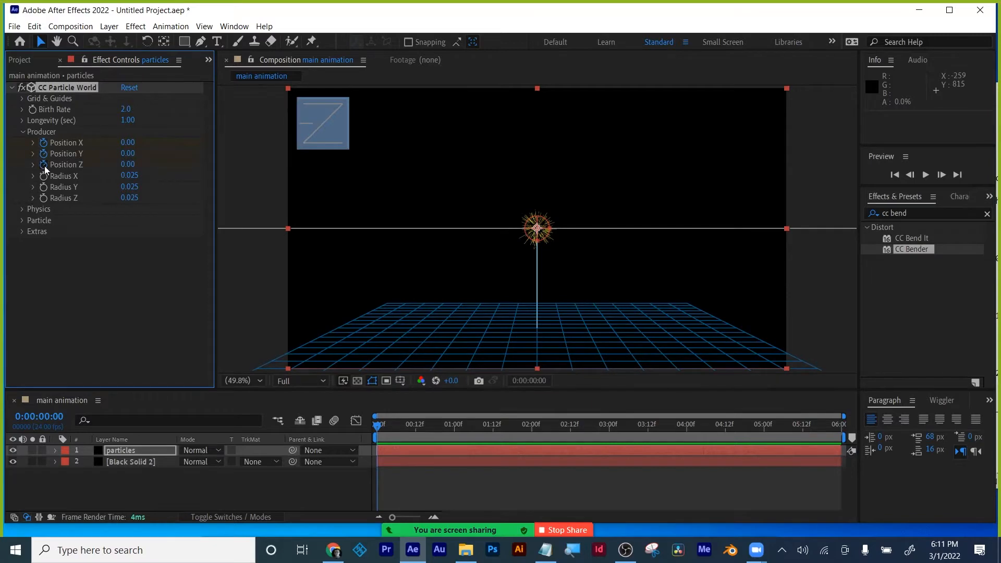
# - Move the particles layer up and right to 1387.6, 281.0 at 0:00:00:19, and shift it down and slightly left at 0:00:01:23
pyautogui.moveTo(378, 427); pyautogui.dragTo(402, 423)
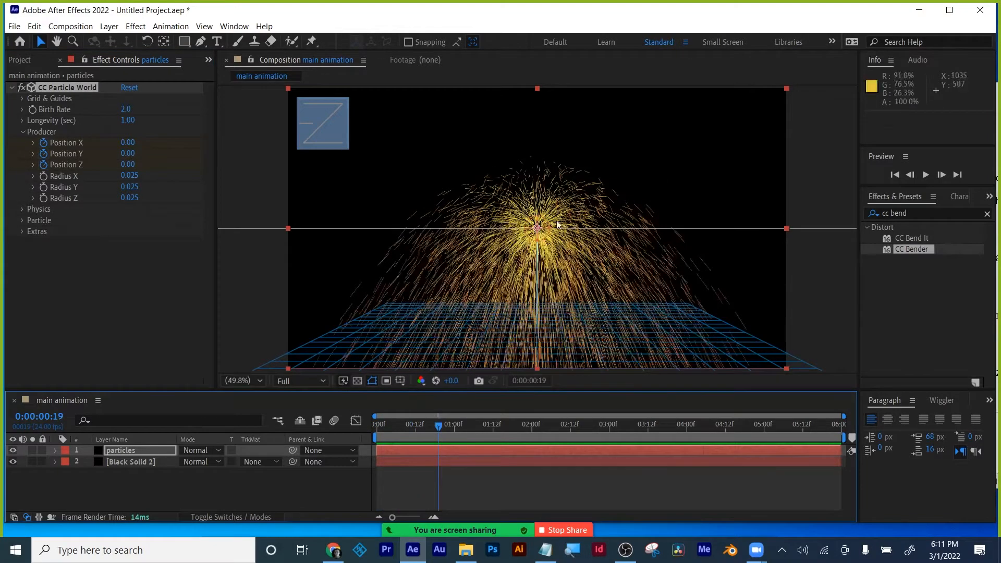
pyautogui.moveTo(540, 227); pyautogui.dragTo(651, 160)
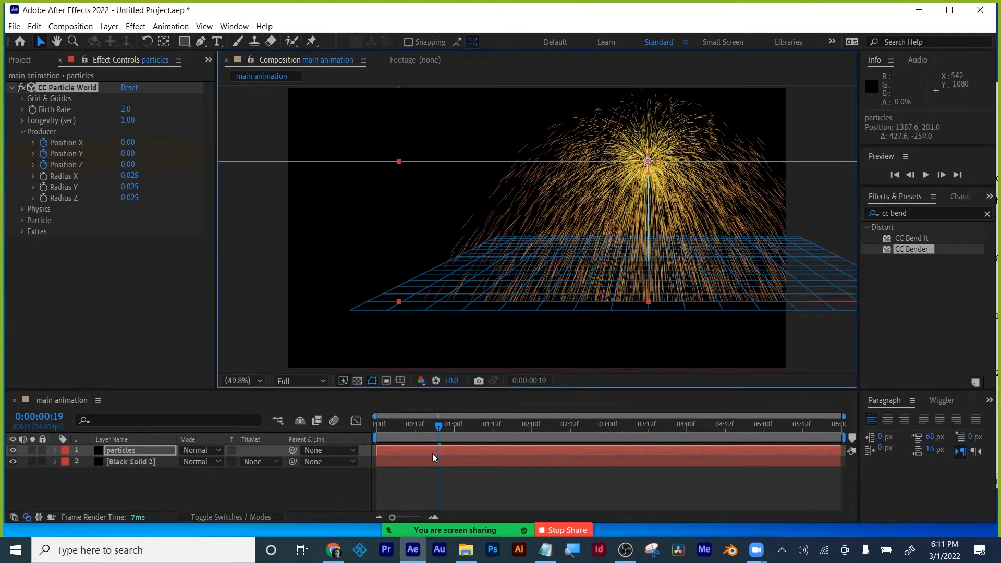
pyautogui.moveTo(440, 424); pyautogui.dragTo(529, 424)
pyautogui.moveTo(653, 159); pyautogui.dragTo(615, 247)
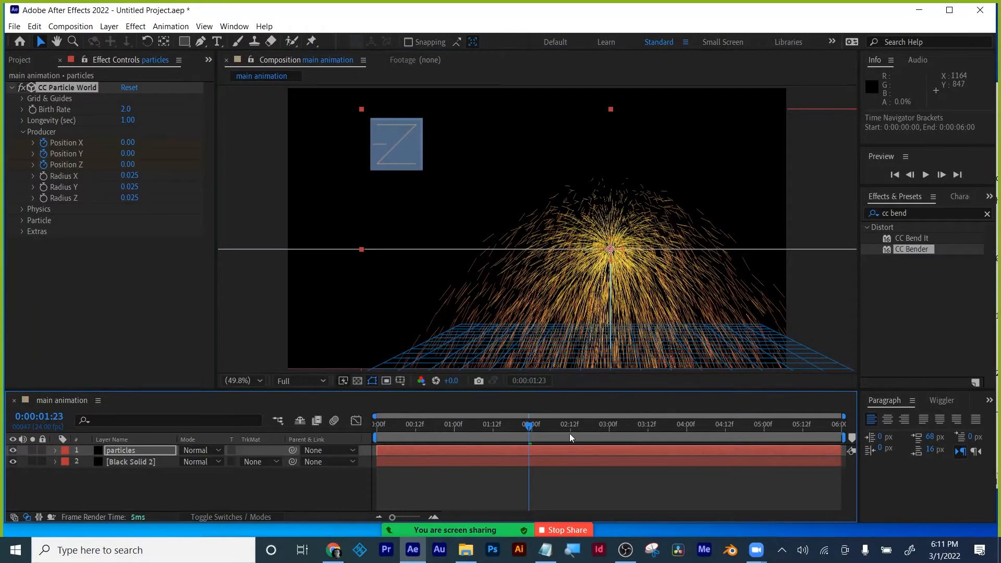
# - Move the producer left to Position X -0.31 at about 3 seconds and preview the emitter's motion from the first frame
pyautogui.moveTo(537, 429); pyautogui.dragTo(606, 424)
pyautogui.moveTo(610, 249); pyautogui.dragTo(457, 252)
pyautogui.moveTo(431, 428); pyautogui.dragTo(345, 428)
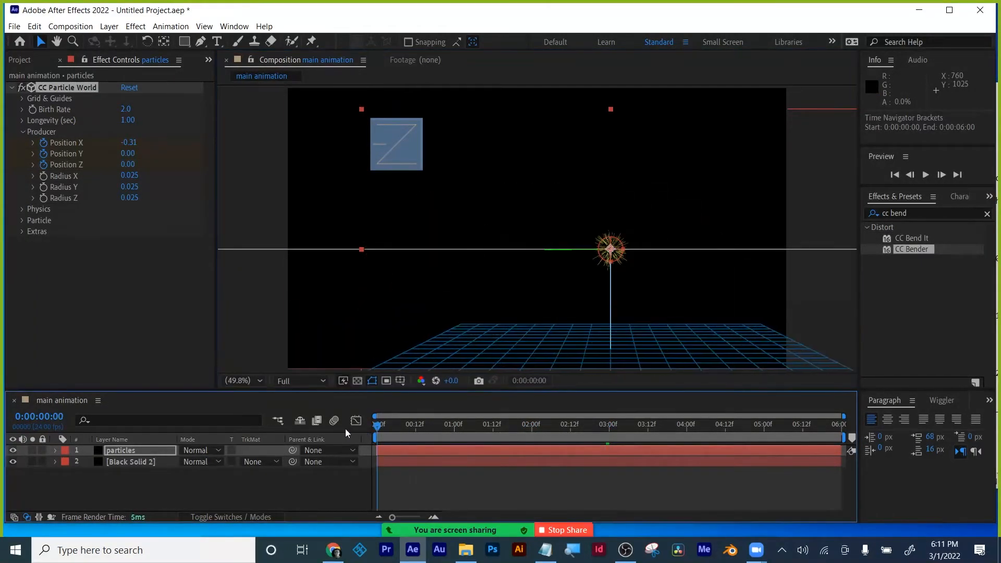
pyautogui.press('space')
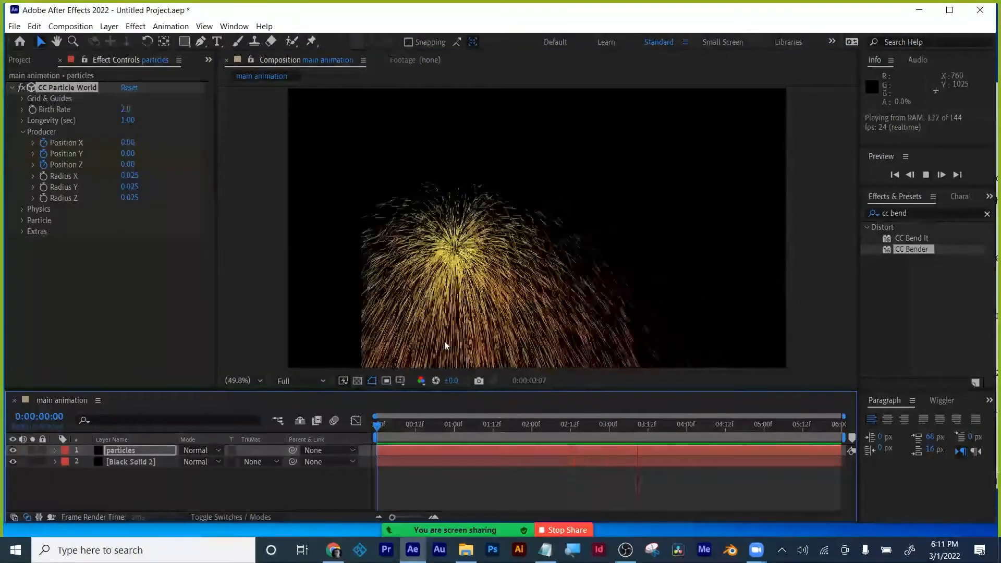
# - Remove the keyframes from the producer's Position X, Position Y and Position Z and reset the CC Particle World effect
pyautogui.press('space')
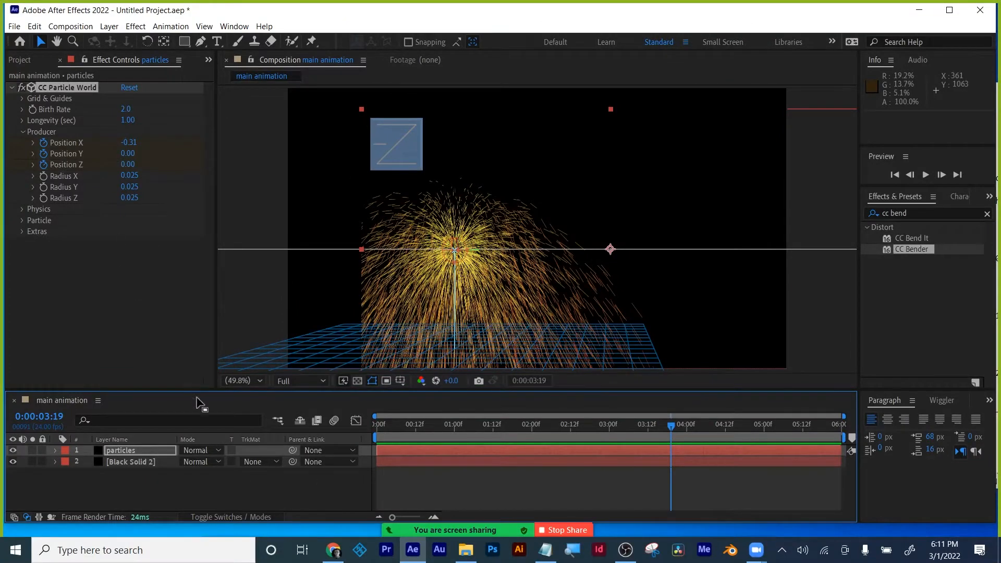
pyautogui.click(129, 87)
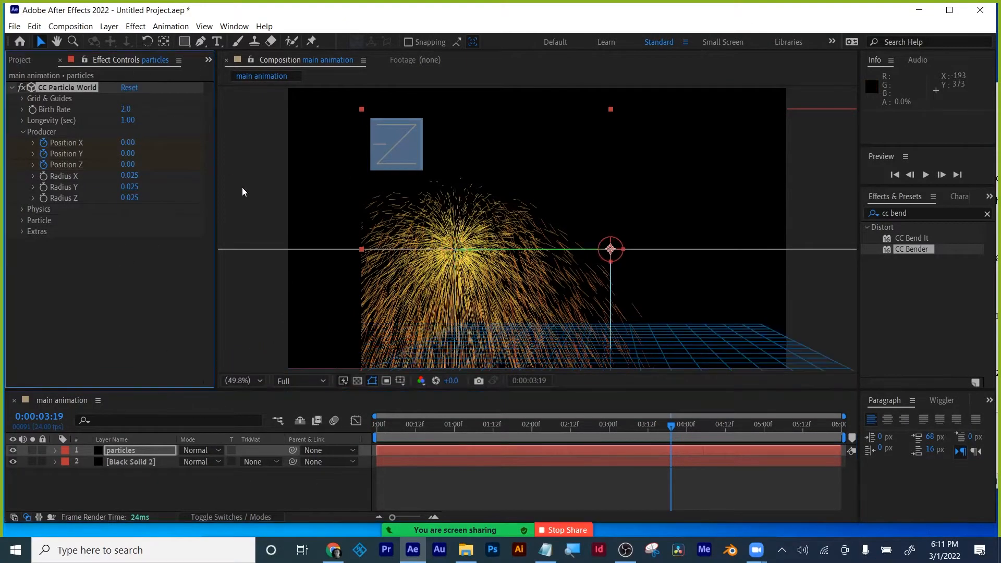
pyautogui.moveTo(361, 426); pyautogui.dragTo(624, 431)
pyautogui.press('u')
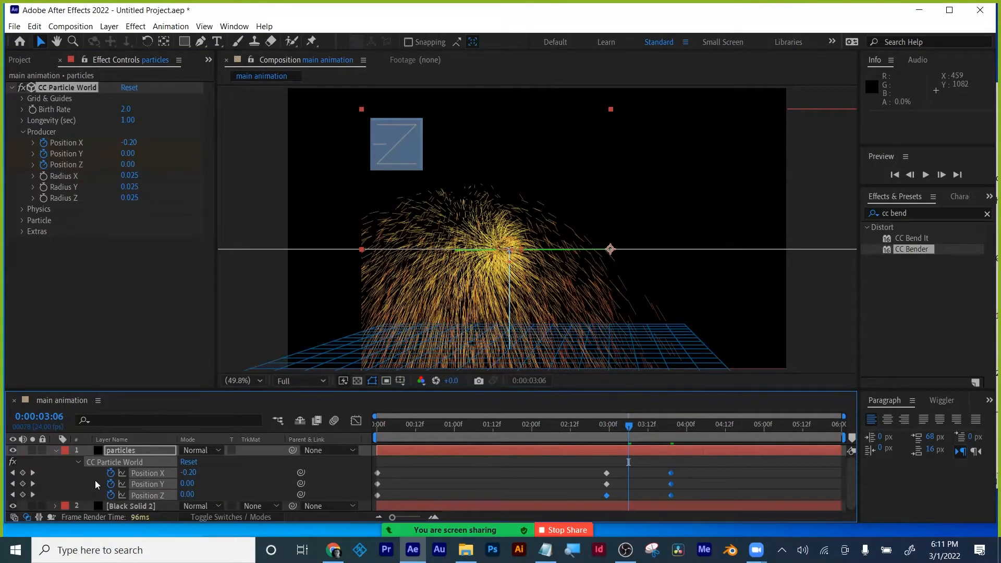
pyautogui.click(111, 472)
pyautogui.click(111, 484)
pyautogui.click(110, 494)
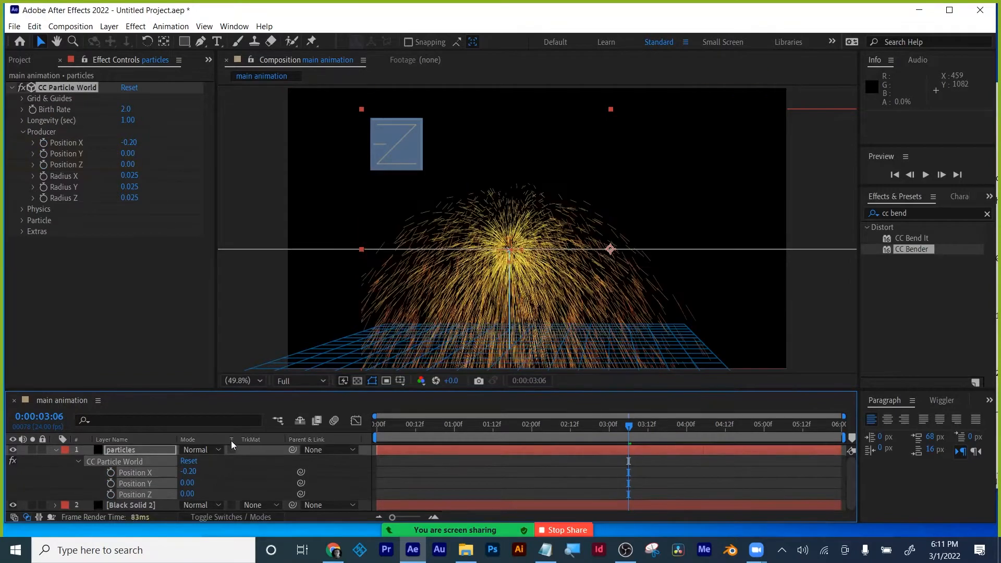
pyautogui.click(128, 87)
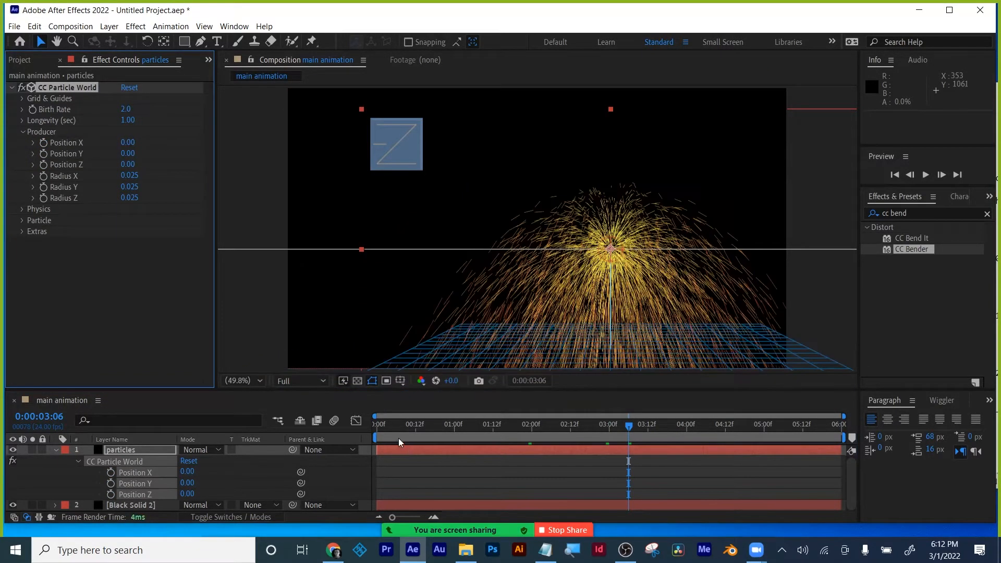
pyautogui.moveTo(404, 428); pyautogui.dragTo(581, 425)
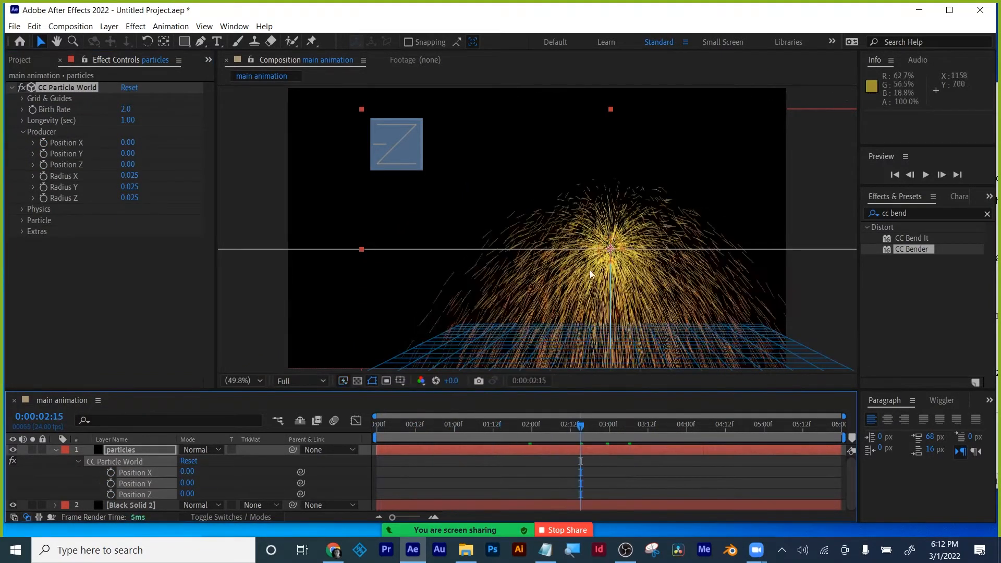
# - Recentre the particles layer in the composition by setting its Position to 960, 540
pyautogui.moveTo(592, 270); pyautogui.dragTo(525, 252)
pyautogui.press('p')
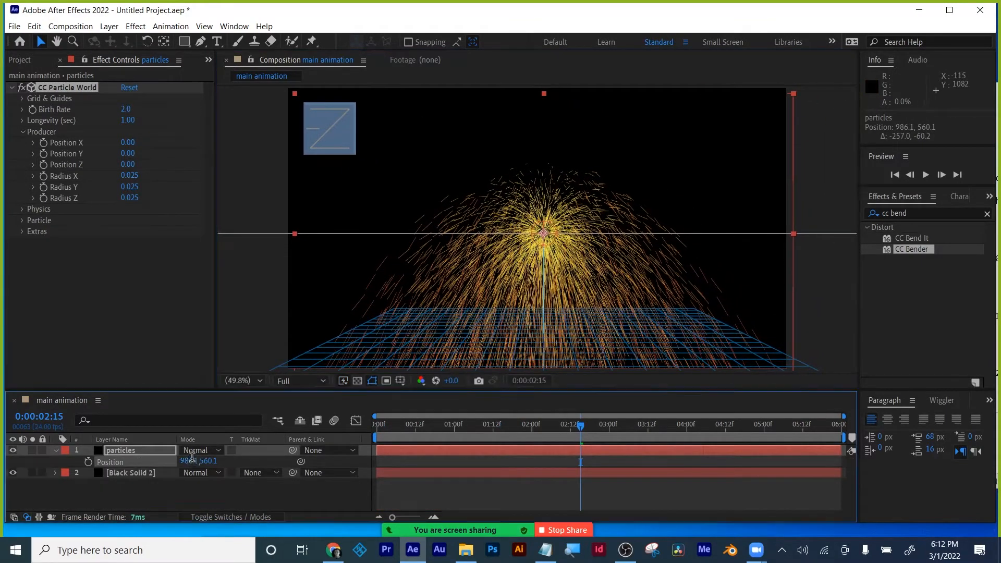
pyautogui.write('960')
pyautogui.press('Tab')
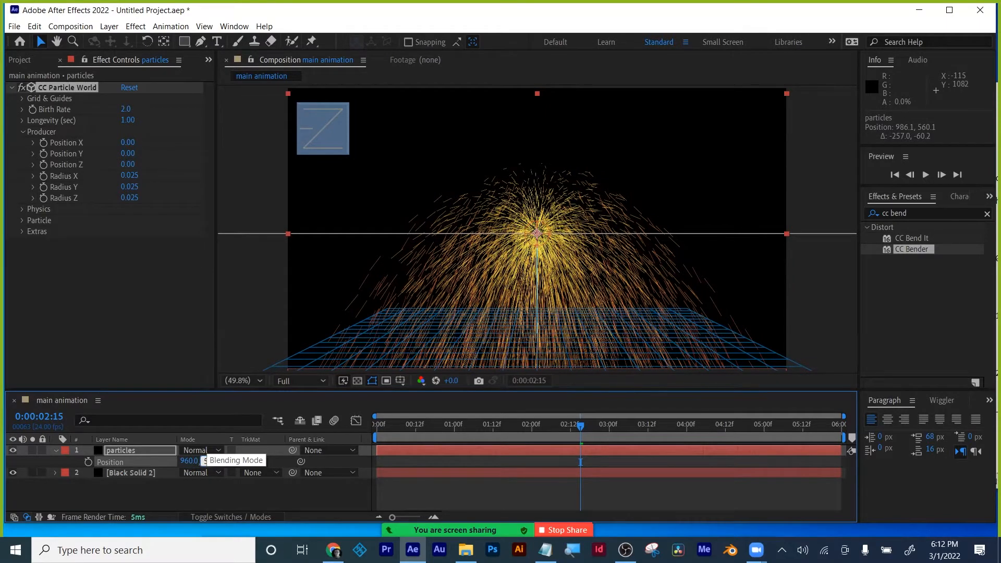
pyautogui.write('540')
pyautogui.press('Return')
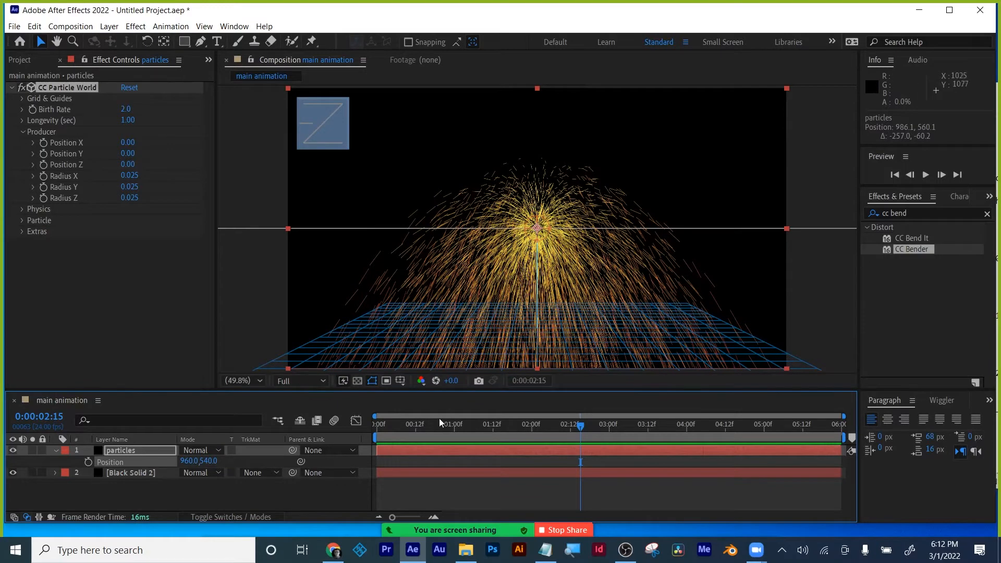
# - Start keyframing the producer's X, Y and Z positions at the first frame, and set Position X to -0.51 at 0:00:00:13
pyautogui.moveTo(427, 424); pyautogui.dragTo(351, 437)
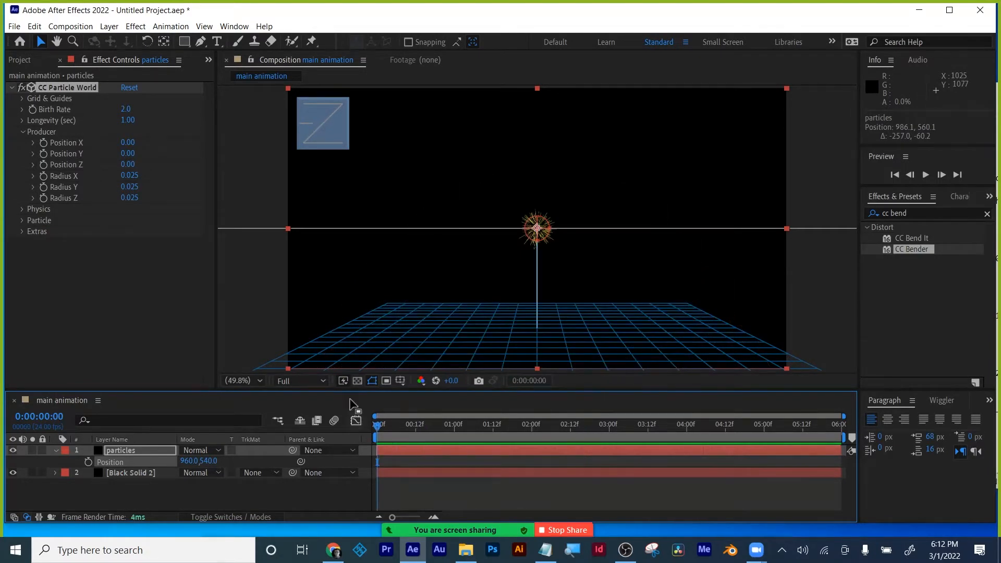
pyautogui.click(44, 142)
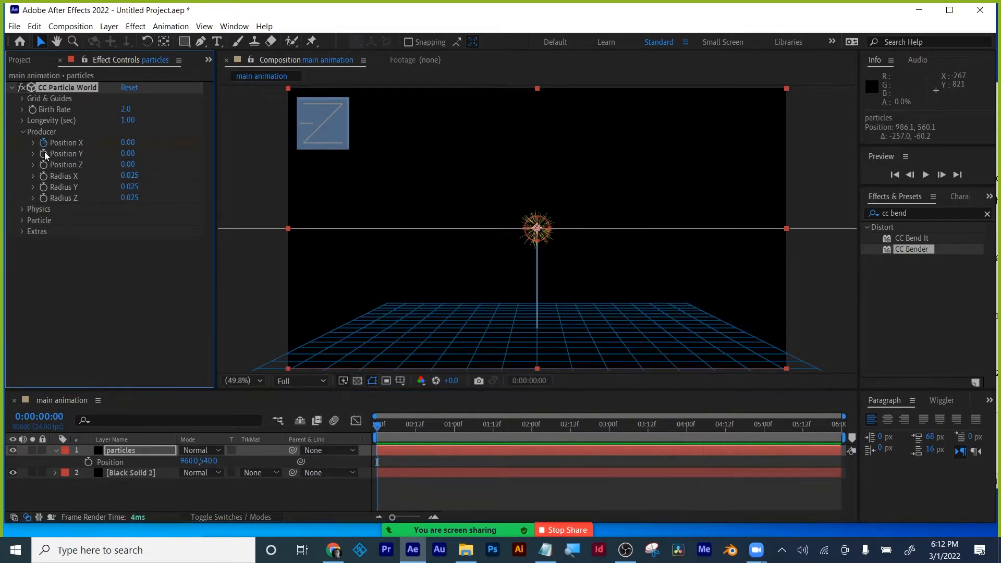
pyautogui.click(44, 164)
pyautogui.moveTo(380, 428); pyautogui.dragTo(419, 426)
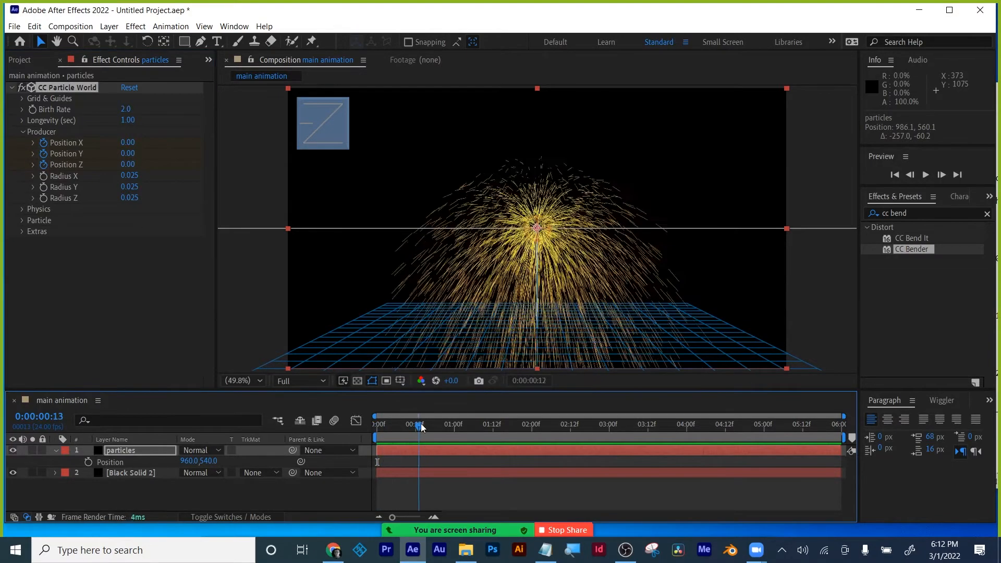
pyautogui.moveTo(128, 143); pyautogui.dragTo(97, 144)
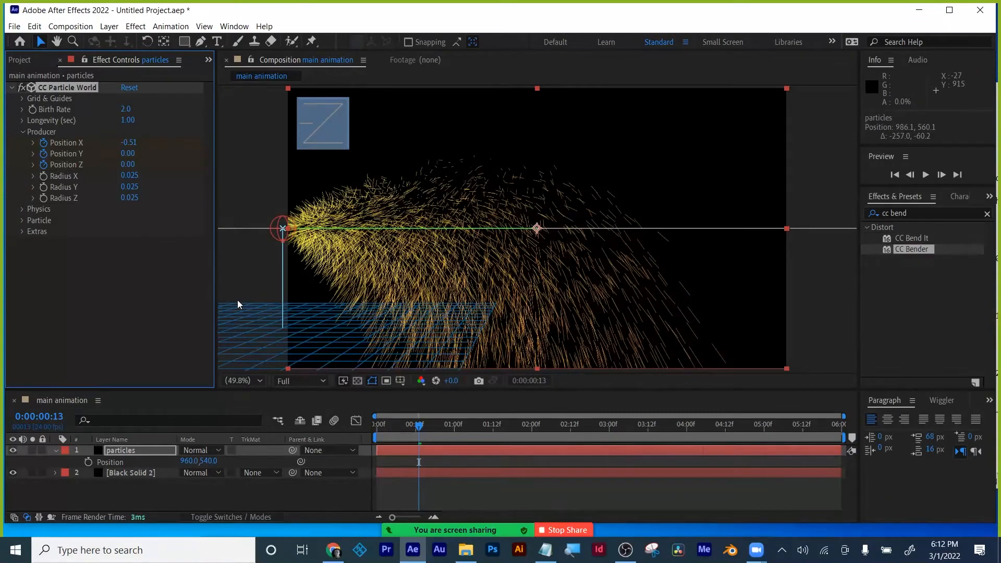
# - Keyframe the producer's Position Y at -0.30 at 0:00:00:23 and its Position X at 0.65 at 0:00:01:15
pyautogui.moveTo(425, 429); pyautogui.dragTo(452, 425)
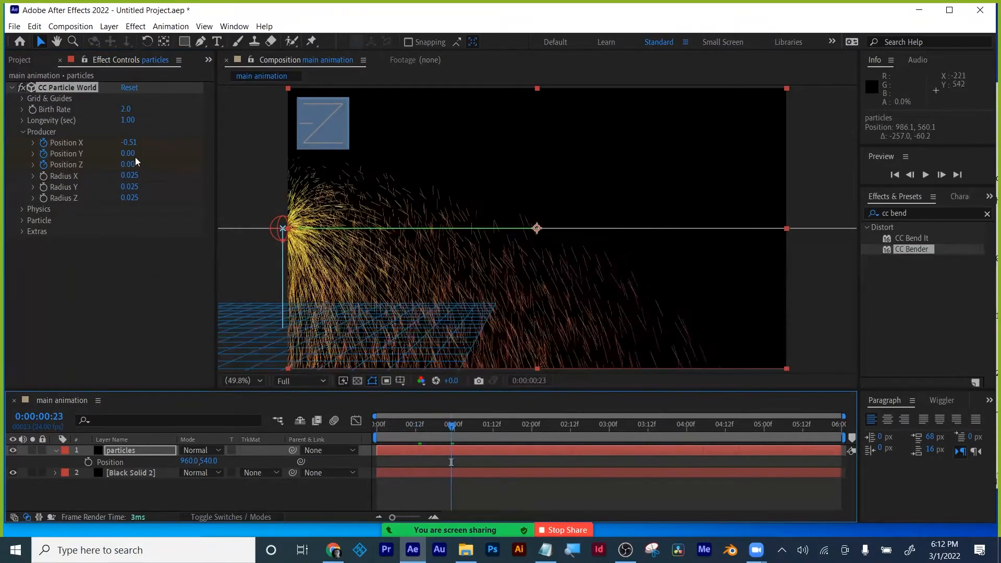
pyautogui.moveTo(128, 153); pyautogui.dragTo(111, 155)
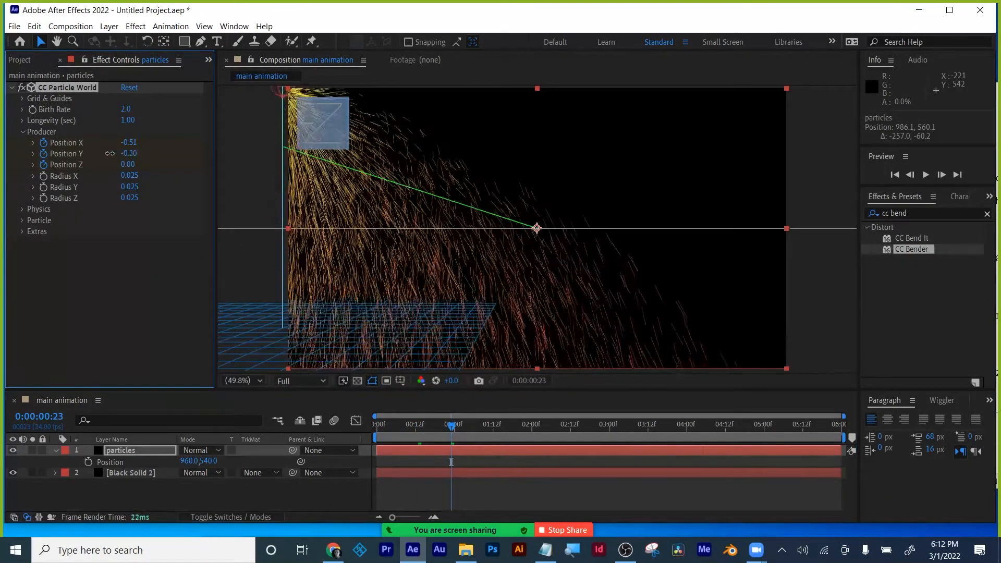
pyautogui.moveTo(452, 427); pyautogui.dragTo(464, 429)
pyautogui.click(503, 426)
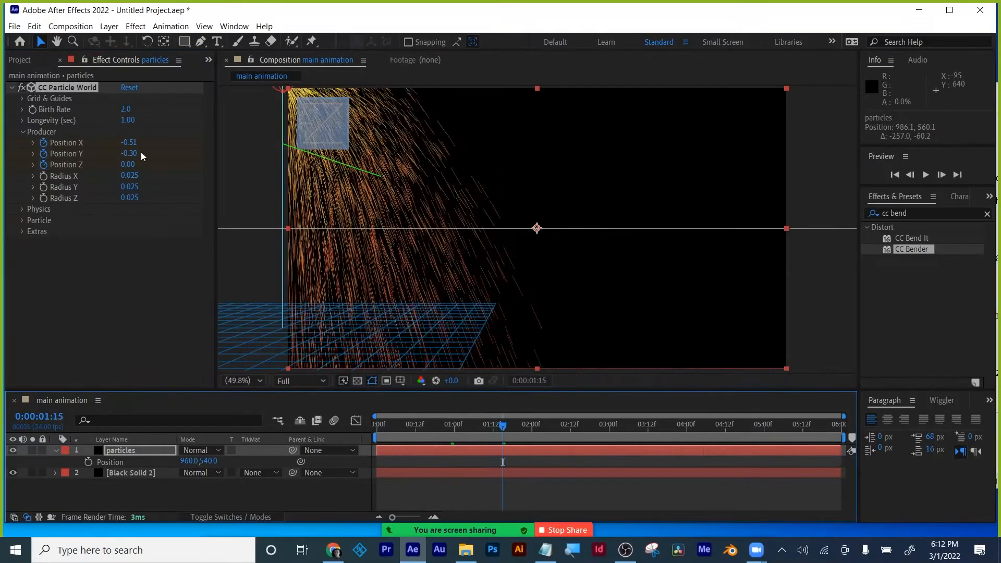
pyautogui.moveTo(130, 142); pyautogui.dragTo(208, 143)
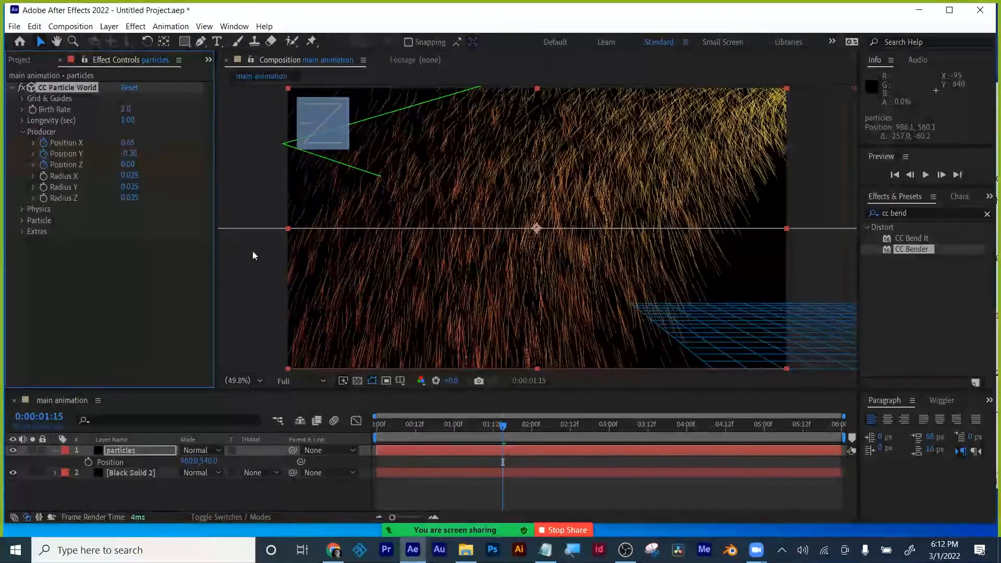
# - Keyframe the producer's Position Y at 0.32 at 0:00:02:06, and move it to about X -0.49, Y -0.04 just past 3 seconds
pyautogui.moveTo(503, 426); pyautogui.dragTo(552, 426)
pyautogui.moveTo(136, 154); pyautogui.dragTo(184, 155)
pyautogui.scroll(-2, 514, 208)
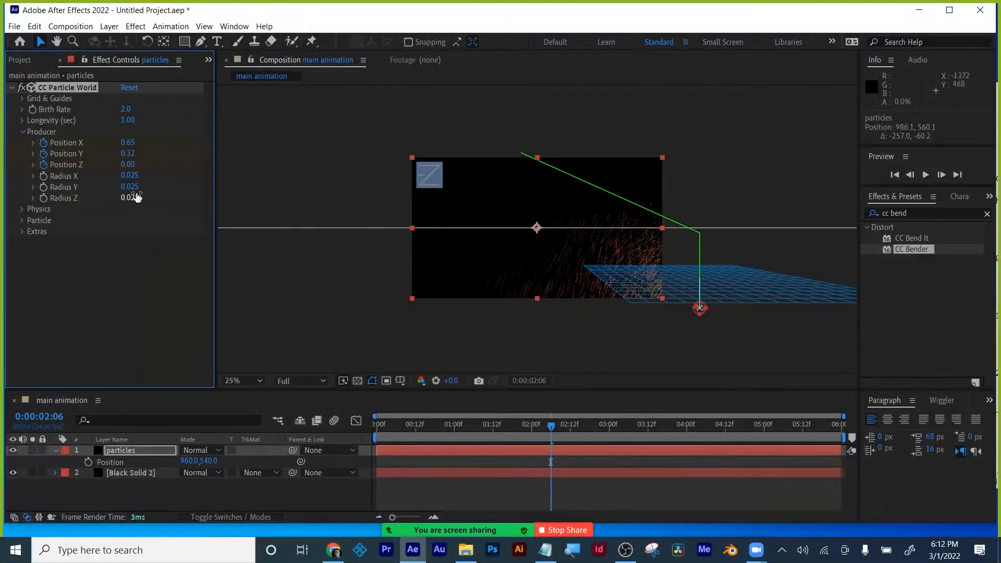
pyautogui.moveTo(551, 426); pyautogui.dragTo(638, 426)
pyautogui.moveTo(132, 155); pyautogui.dragTo(63, 143)
# - Inspect the producer's path at 0:00:02:10 and toggle the Motion Path guide off and on under Grid & Guides
pyautogui.moveTo(377, 427); pyautogui.dragTo(564, 426)
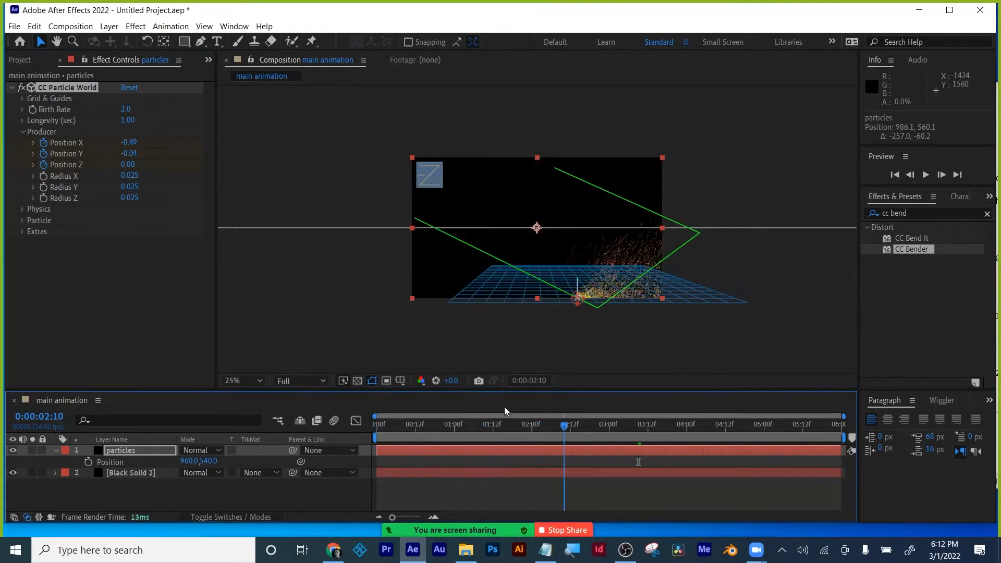
pyautogui.click(22, 98)
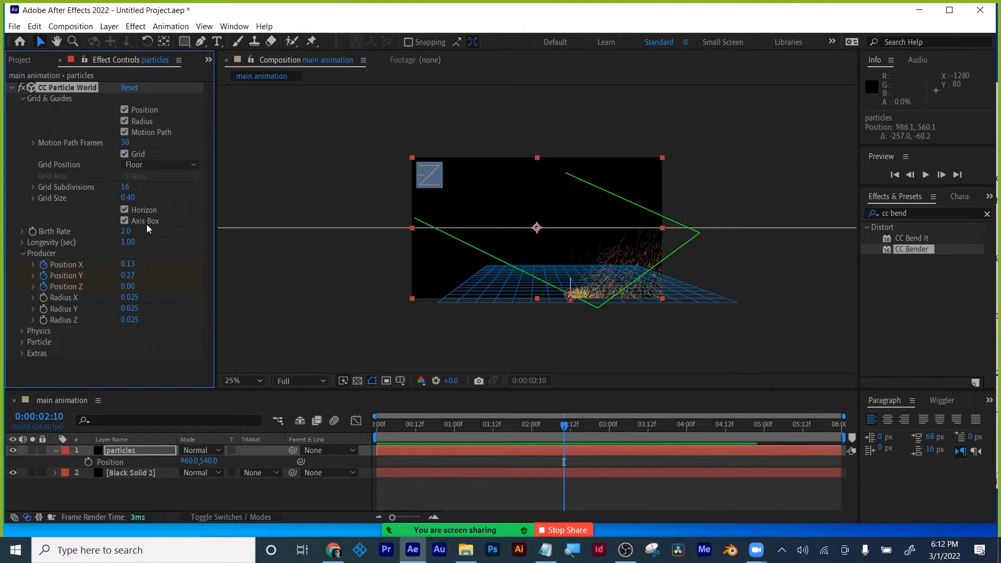
pyautogui.click(124, 133)
pyautogui.click(124, 132)
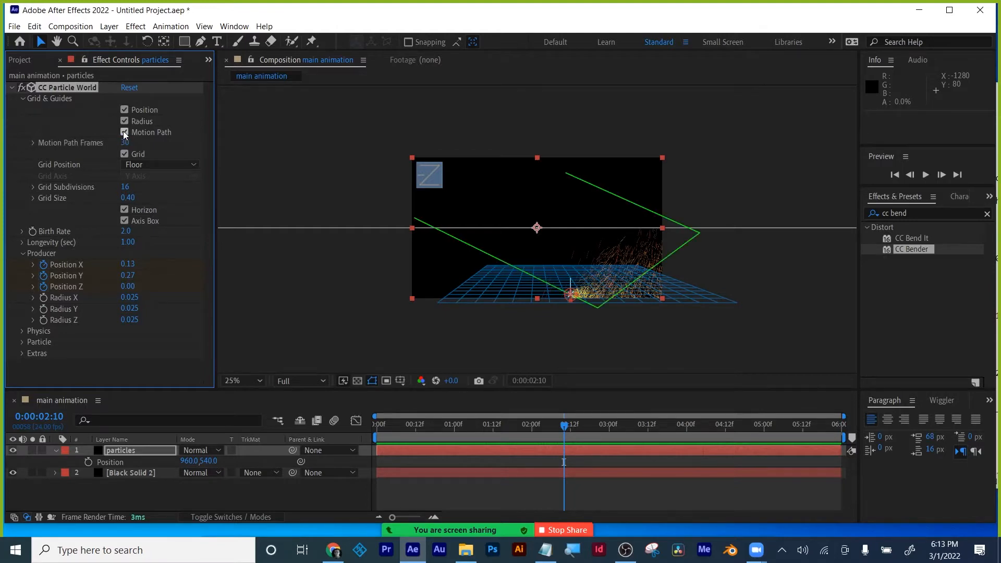
# - Preview the moving sparks from the first frame and scrub through the first two seconds to check the producer's path
pyautogui.moveTo(450, 425); pyautogui.dragTo(403, 425)
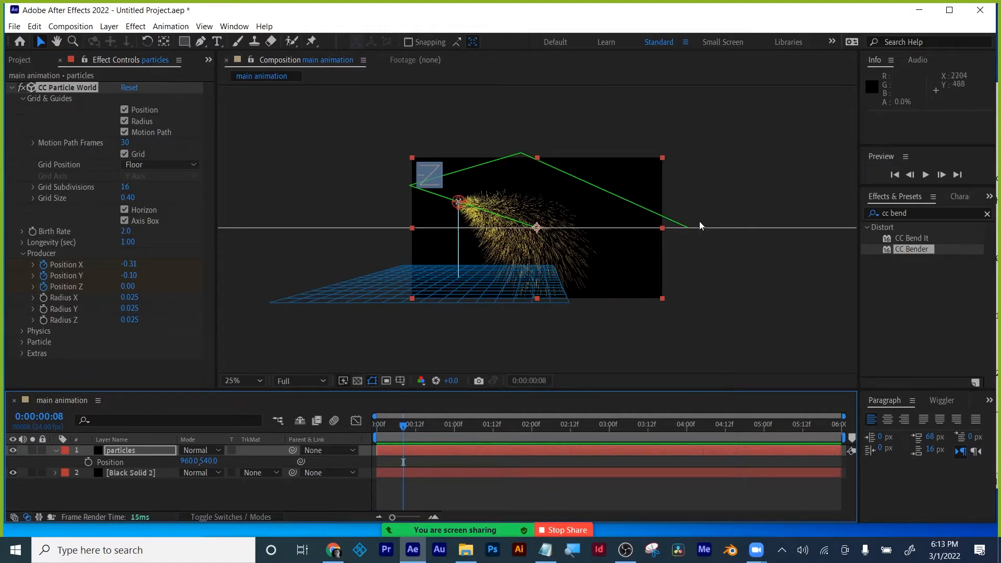
pyautogui.moveTo(404, 428); pyautogui.dragTo(376, 423)
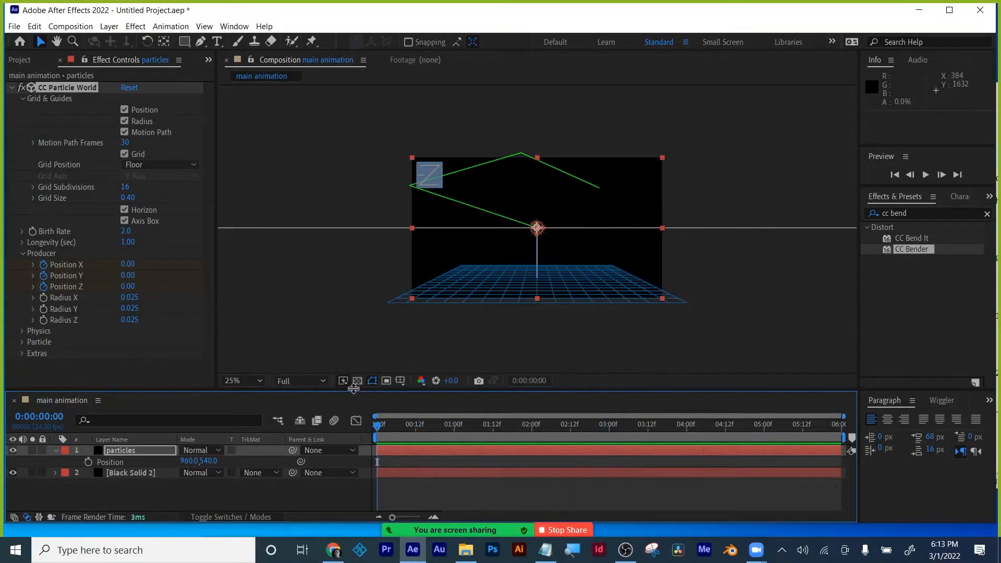
pyautogui.press('space')
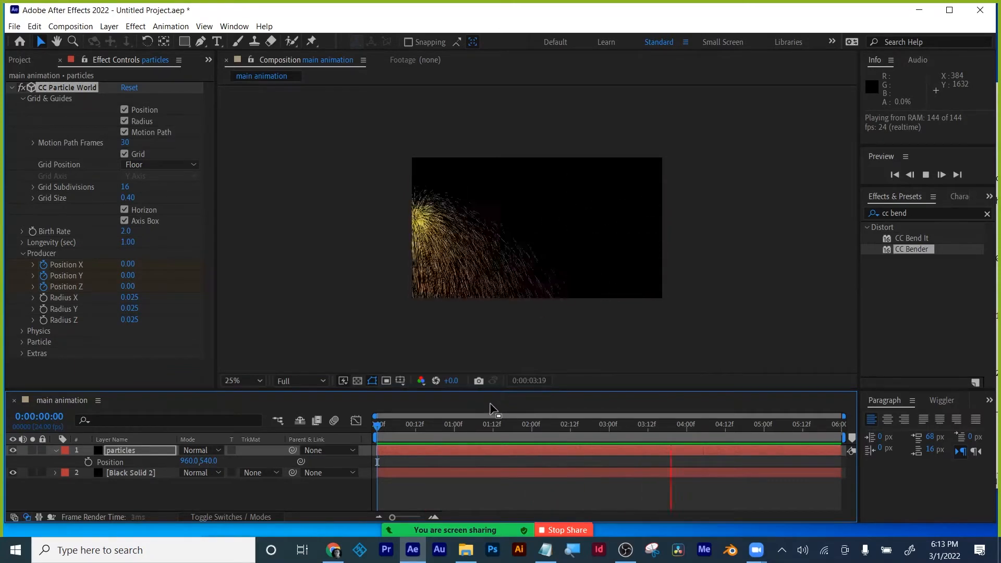
pyautogui.click(430, 432)
pyautogui.moveTo(430, 430); pyautogui.dragTo(516, 424)
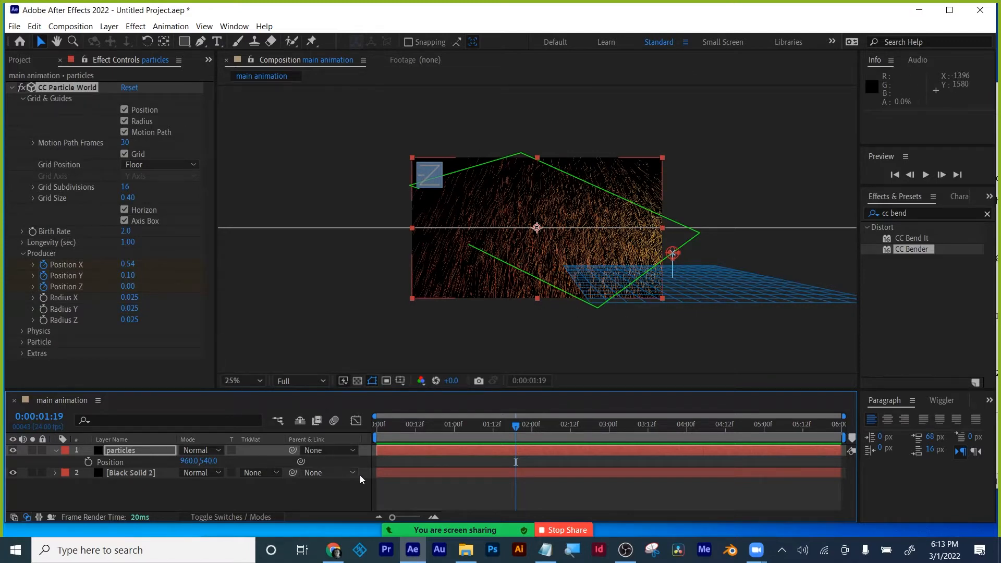
# - Reveal the particles layer's animated properties at the first frame, turn off keyframing for Position X, Y and Z, and scrub to 0:00:01:18
pyautogui.moveTo(405, 427); pyautogui.dragTo(343, 428)
pyautogui.click(473, 452)
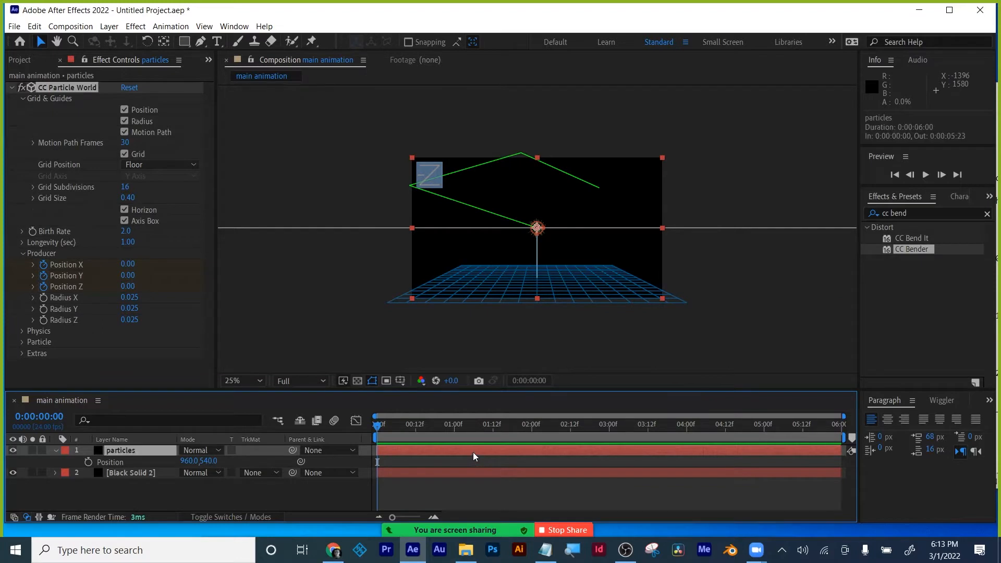
pyautogui.press('u')
pyautogui.moveTo(110, 474); pyautogui.dragTo(114, 499)
pyautogui.moveTo(376, 438); pyautogui.dragTo(306, 436)
pyautogui.moveTo(419, 431); pyautogui.dragTo(512, 425)
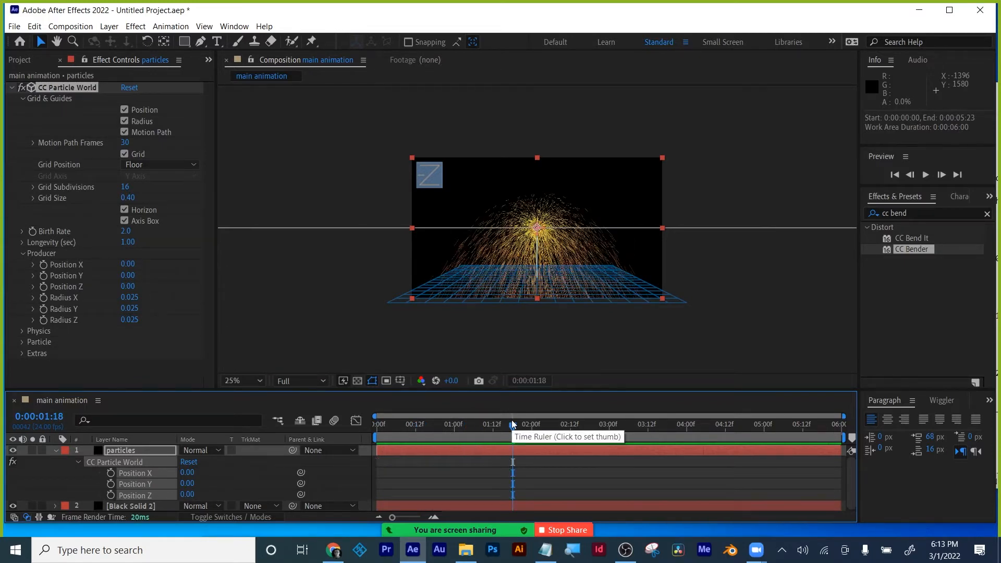
# - Switch to the AE_Expressions 2021 file in Notepad and reposition its window so the 3D null expressions are fully readable
pyautogui.click(545, 550)
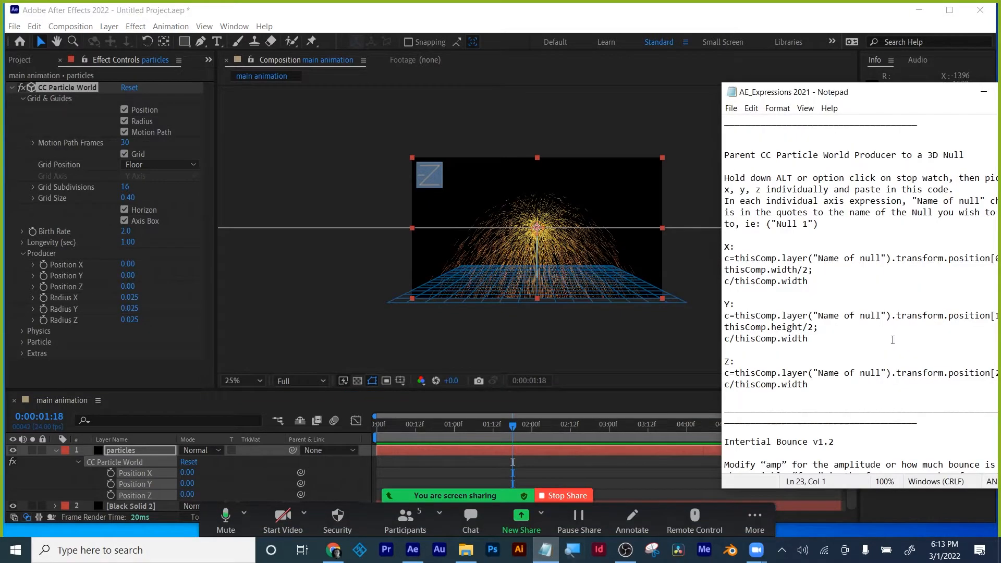
pyautogui.moveTo(887, 92); pyautogui.dragTo(783, 101)
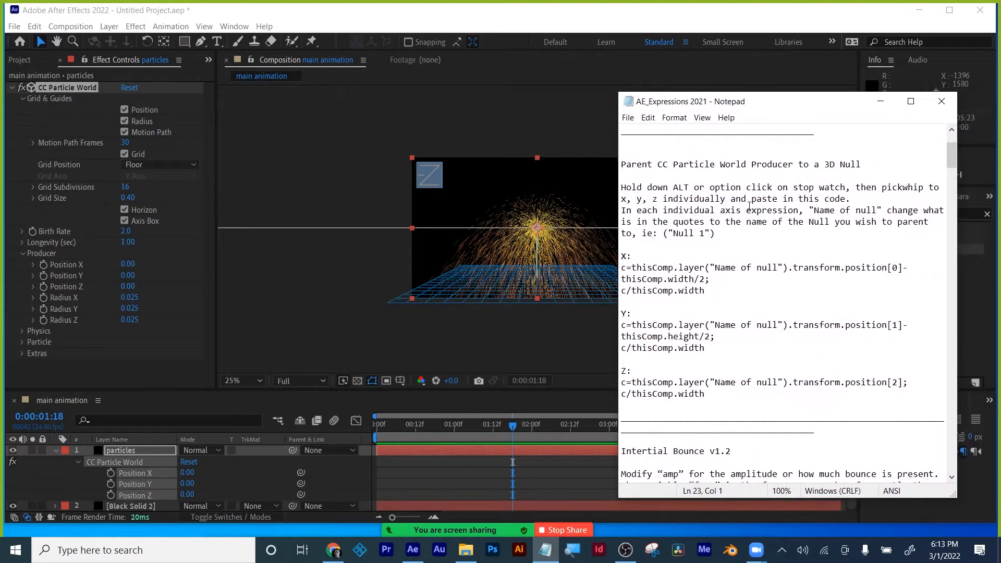
# - In Chrome, preview AE_Expressions.txt from the Canvas reference files folder, highlight its CC Particle World null section, close it and return to Notepad
pyautogui.click(334, 550)
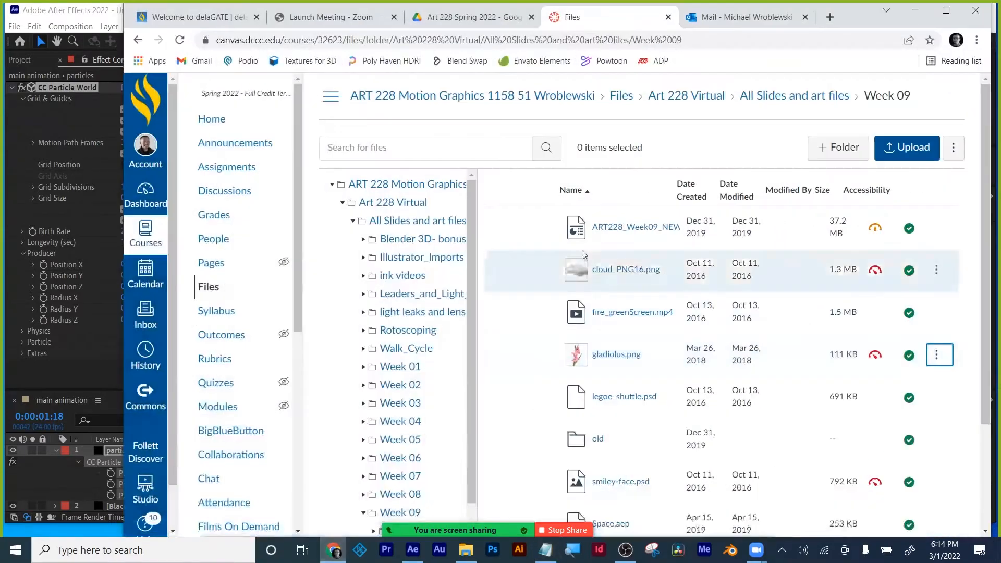
pyautogui.click(707, 102)
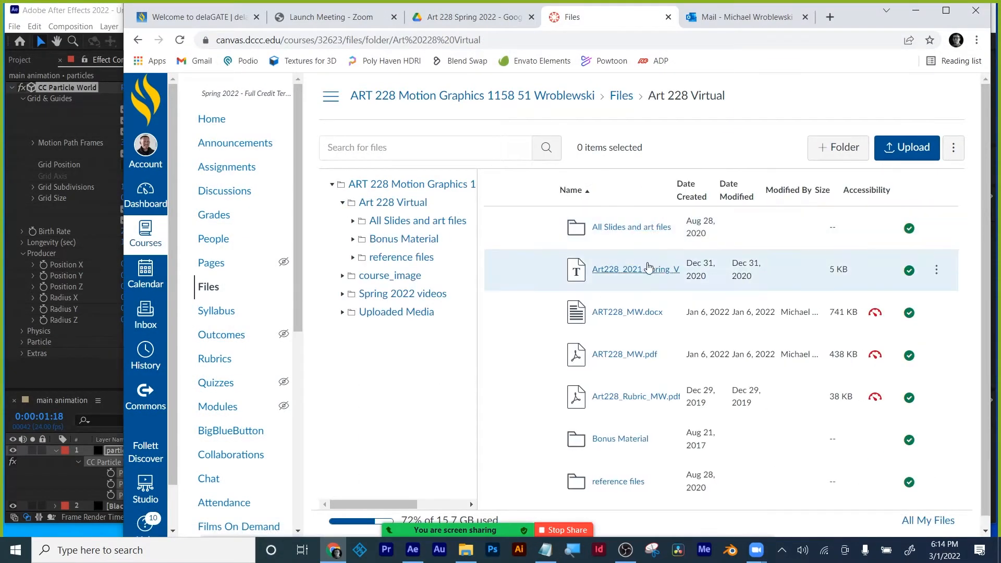
pyautogui.click(618, 481)
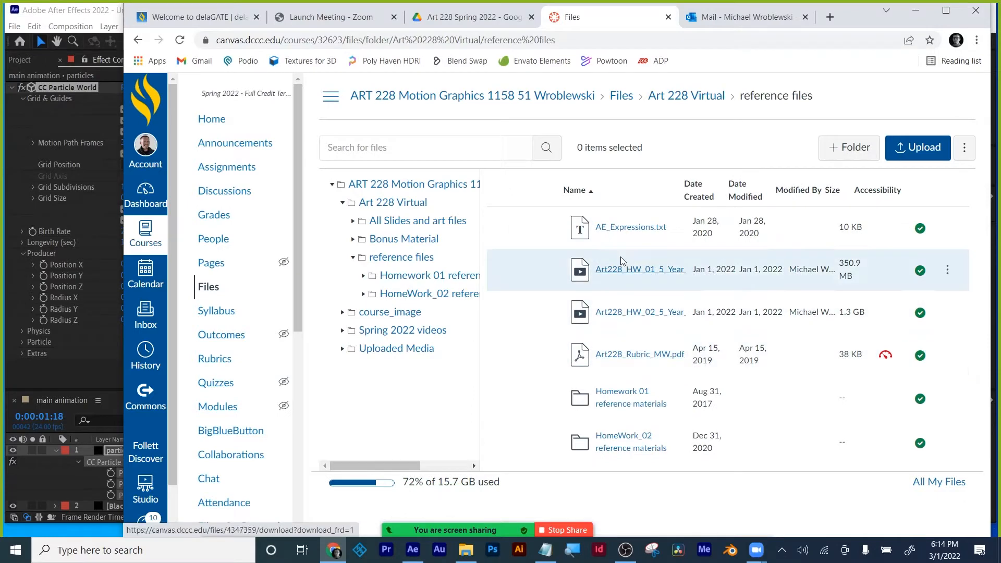
pyautogui.click(617, 224)
pyautogui.moveTo(319, 226); pyautogui.dragTo(495, 394)
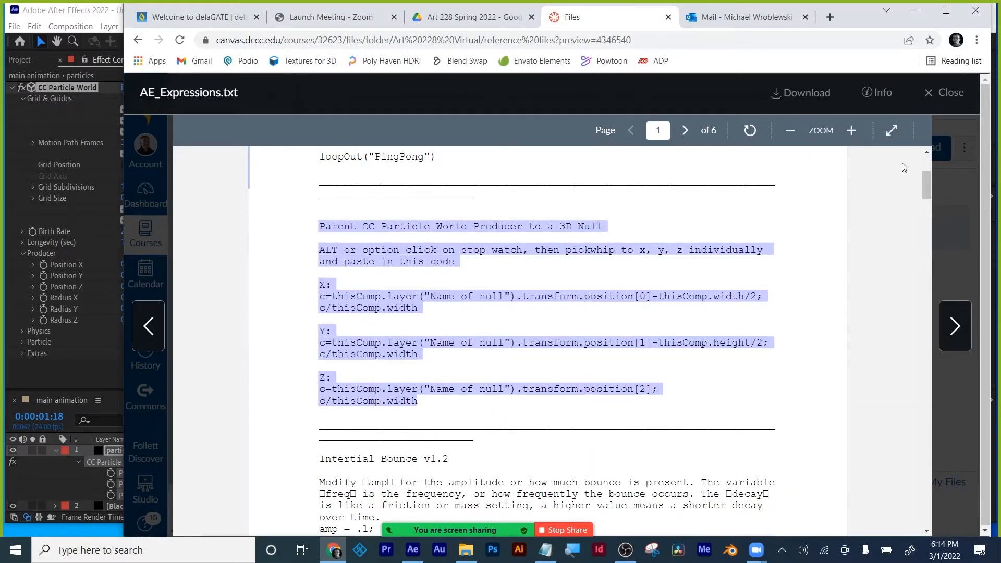
pyautogui.click(948, 94)
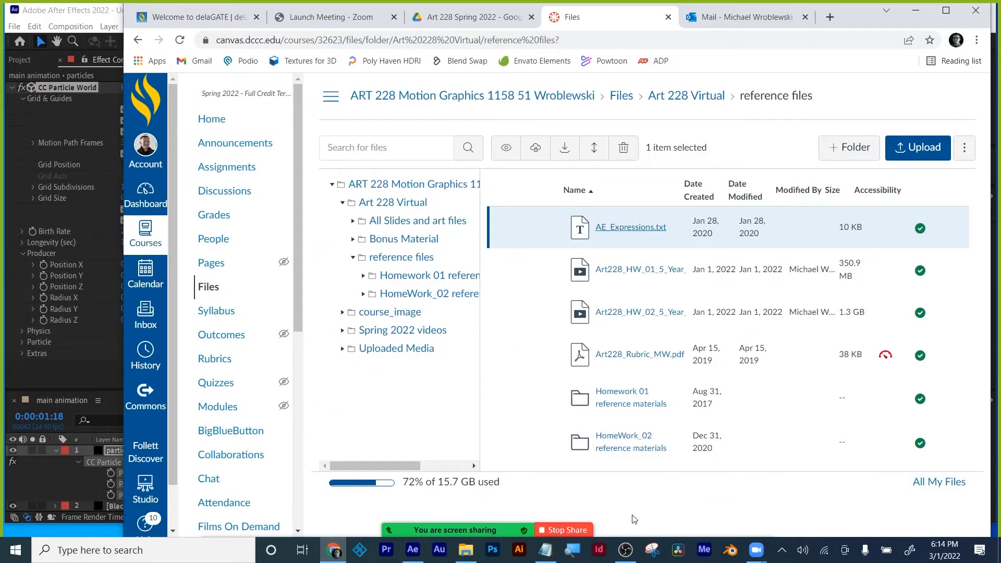
pyautogui.click(545, 550)
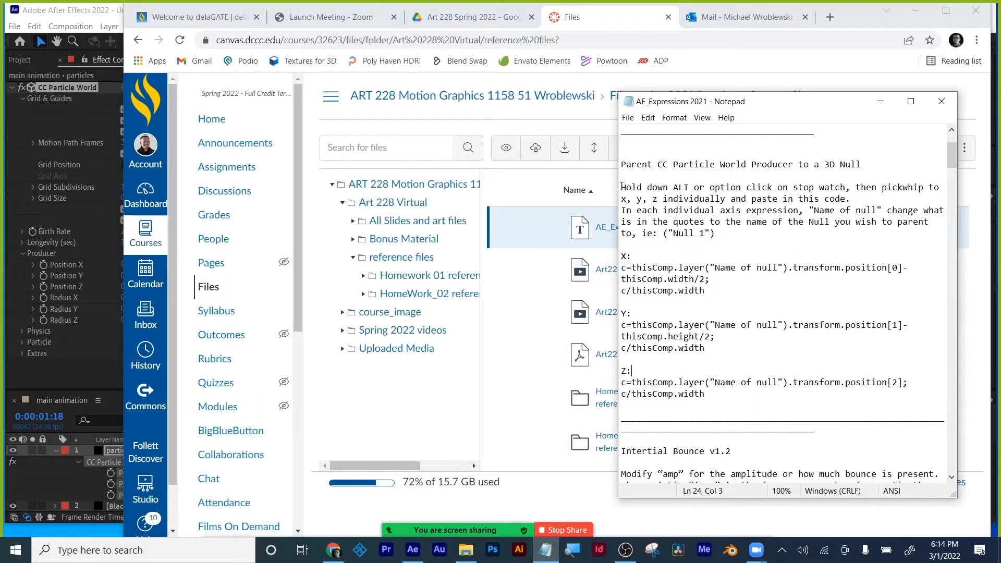
# - Examine the instructions for parenting the CC Particle World producer to a 3D null and the X, Y and Z expressions beneath them
pyautogui.moveTo(622, 186); pyautogui.dragTo(851, 193)
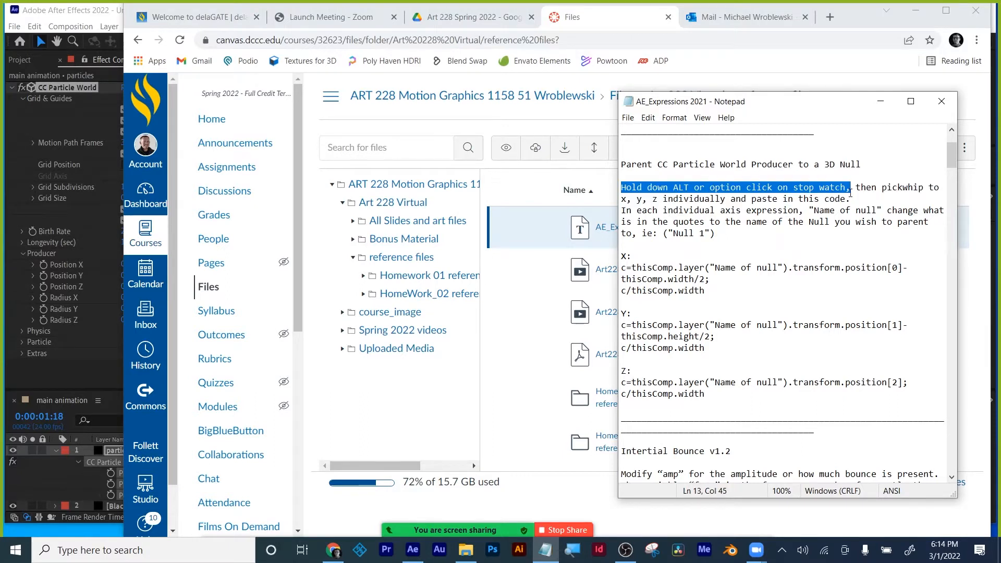
pyautogui.click(791, 221)
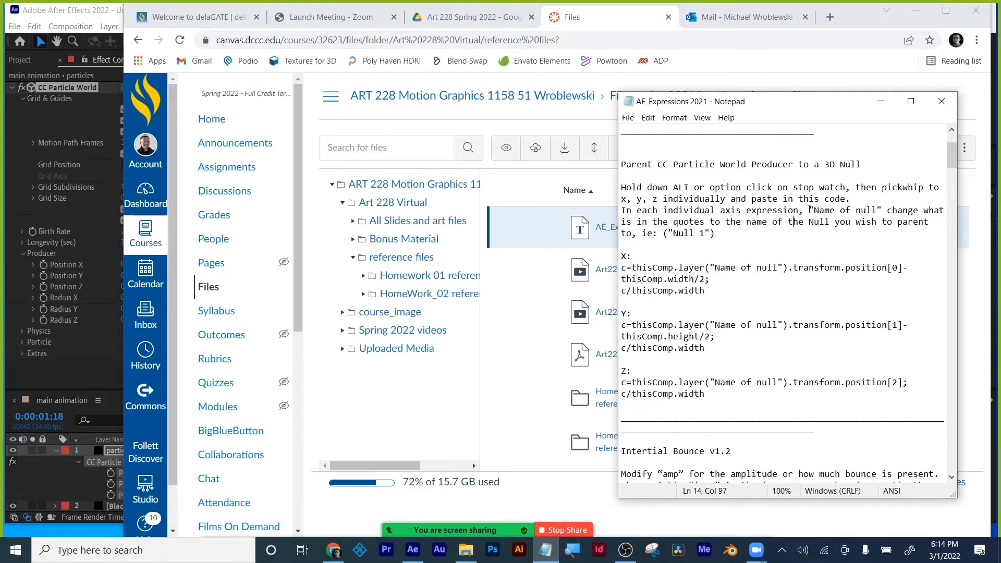
pyautogui.moveTo(809, 210); pyautogui.dragTo(883, 210)
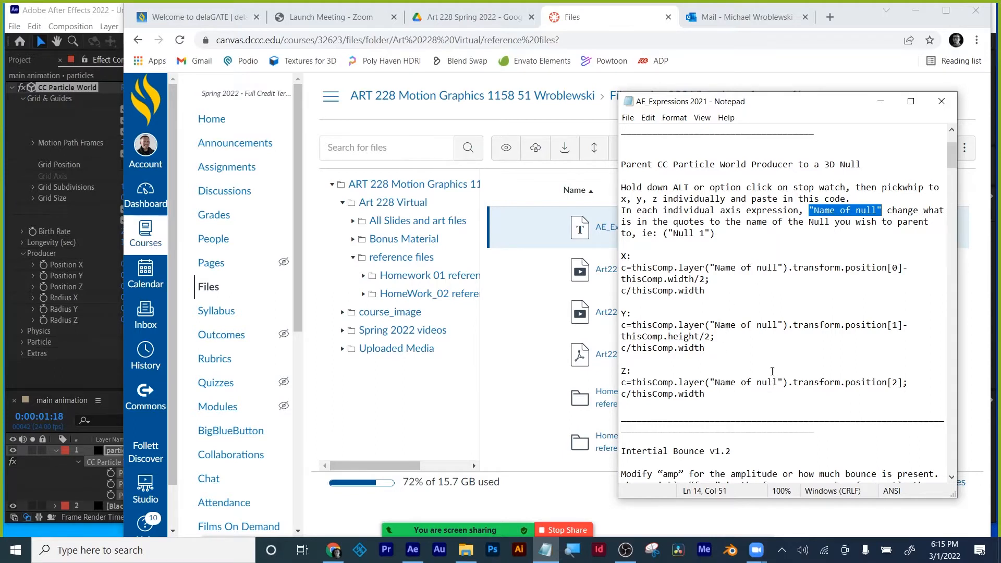
pyautogui.moveTo(641, 225); pyautogui.dragTo(724, 236)
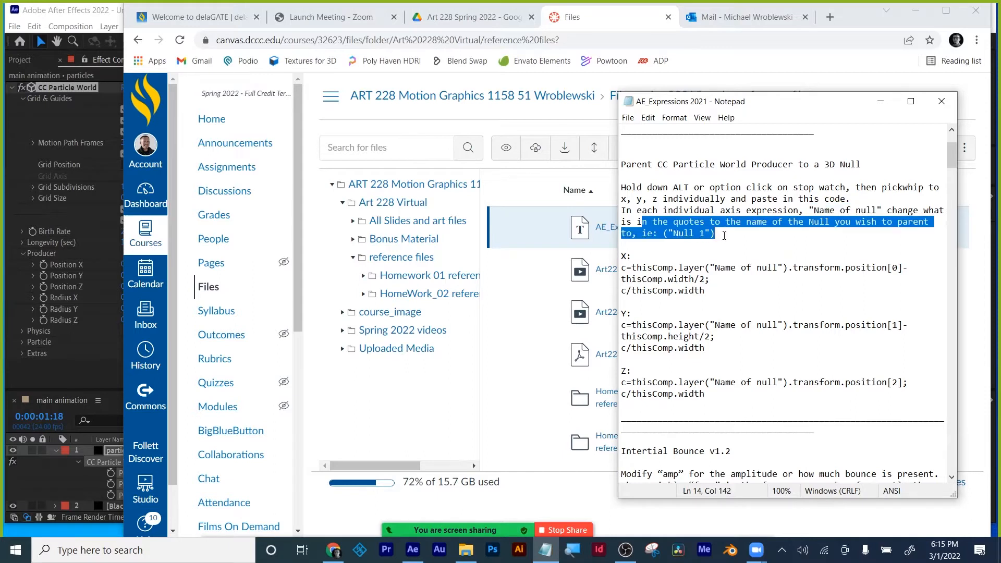
pyautogui.click(632, 257)
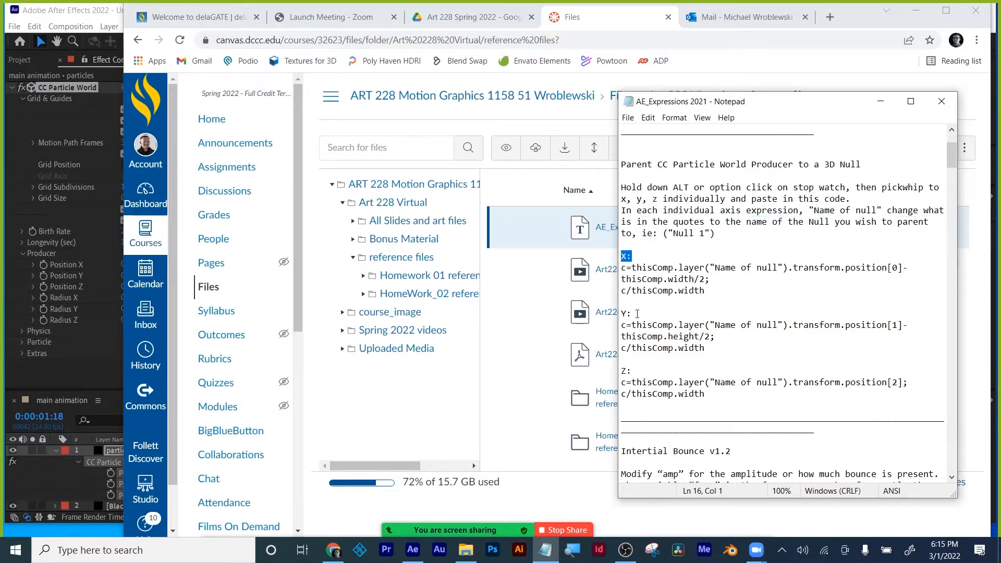
pyautogui.moveTo(631, 313); pyautogui.dragTo(620, 314)
pyautogui.moveTo(636, 373); pyautogui.dragTo(621, 372)
pyautogui.moveTo(633, 256); pyautogui.dragTo(713, 295)
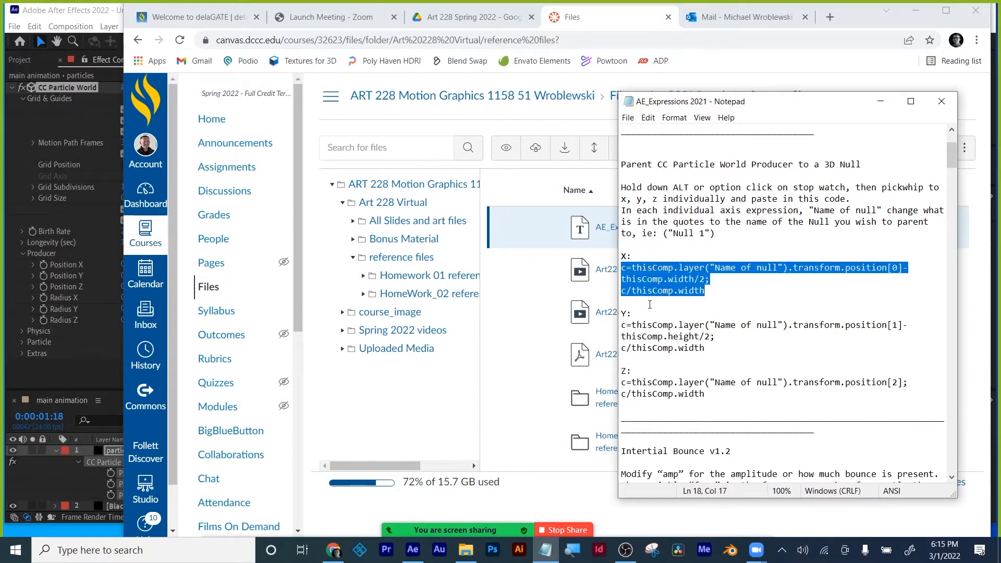
pyautogui.moveTo(620, 325); pyautogui.dragTo(708, 348)
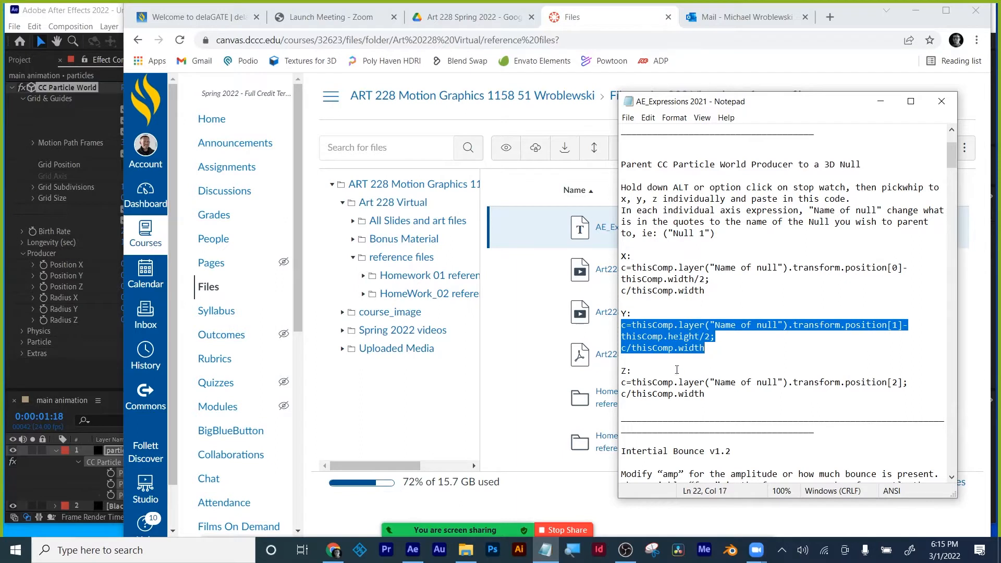
pyautogui.moveTo(620, 382); pyautogui.dragTo(723, 401)
pyautogui.click(708, 396)
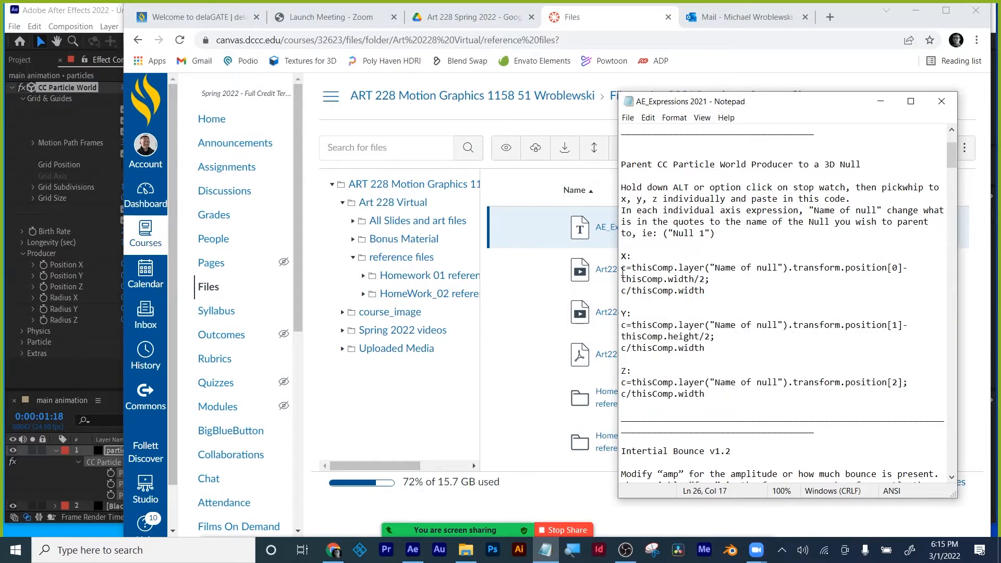
# - Copy the two-line X expression from the notes, switch to After Effects and make the timeline area taller
pyautogui.moveTo(622, 268); pyautogui.dragTo(712, 295)
pyautogui.hotkey('ctrl', 'c')
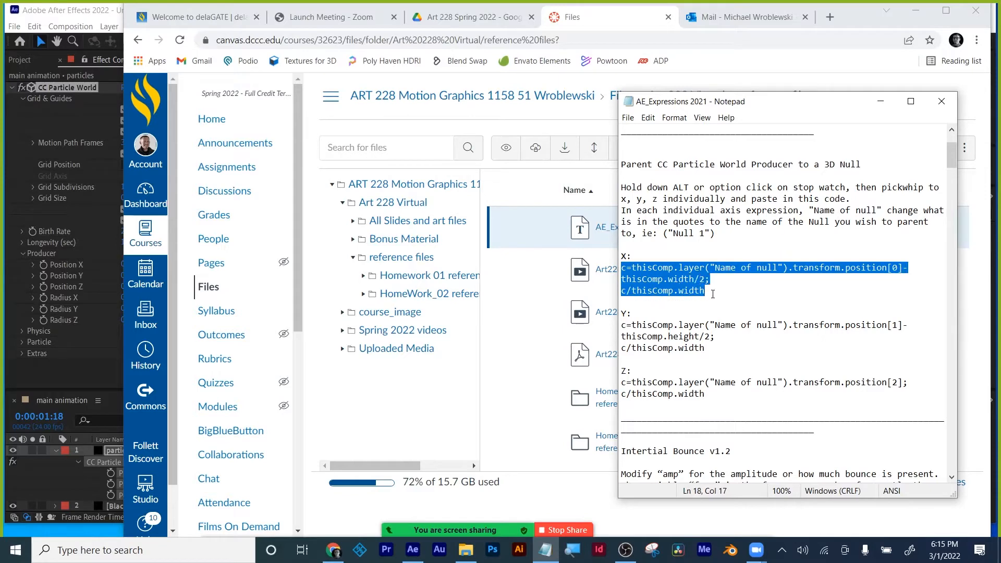
pyautogui.click(71, 358)
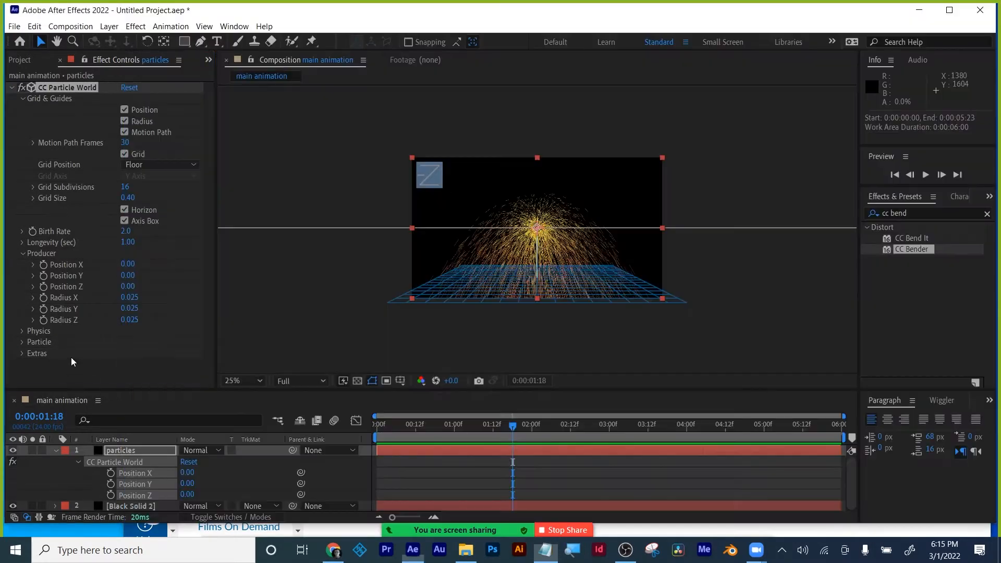
pyautogui.moveTo(157, 389); pyautogui.dragTo(157, 344)
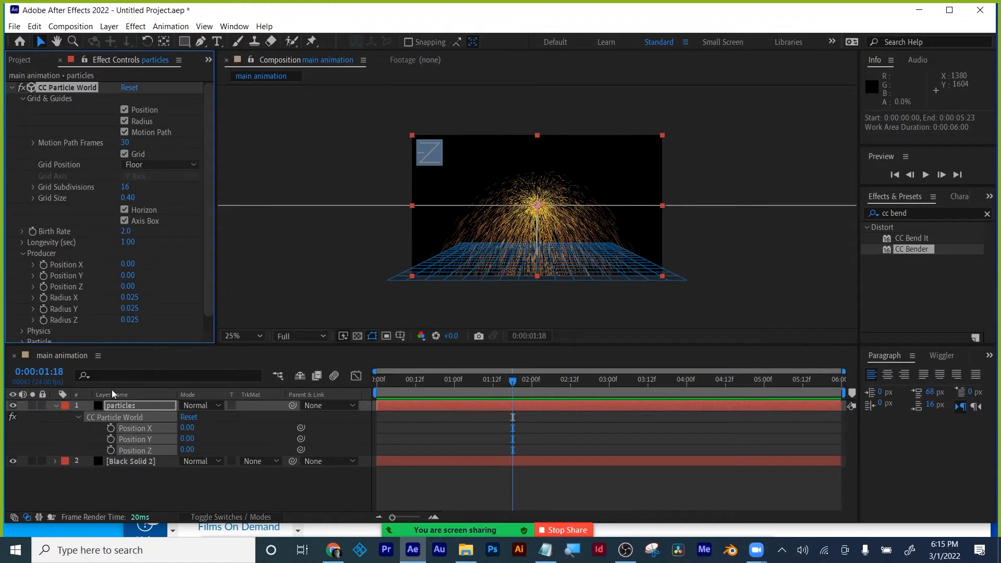
# - Deselect the particles layer and add a new null object to the main animation composition
pyautogui.click(147, 495)
pyautogui.click(109, 26)
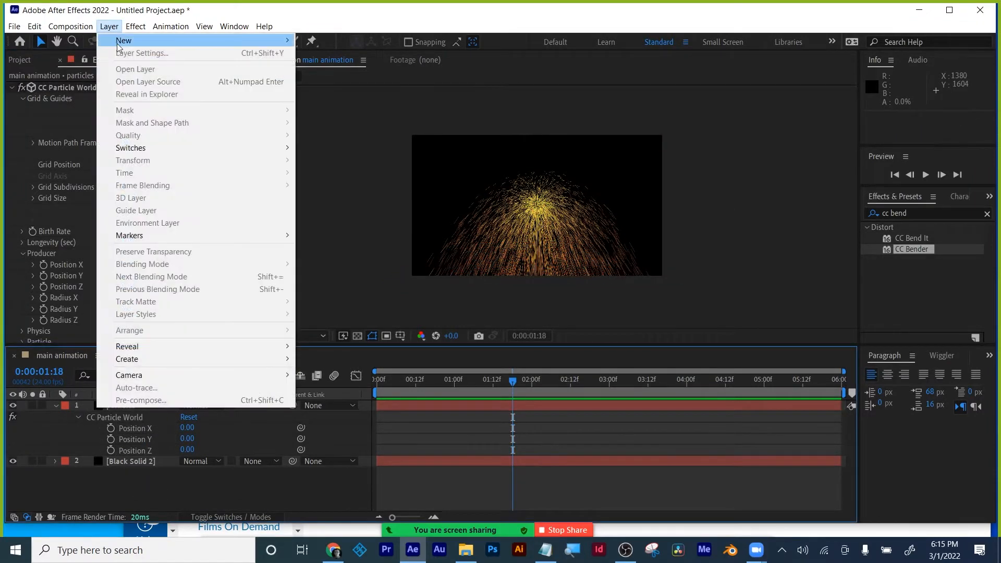
pyautogui.moveTo(156, 41)
pyautogui.click(355, 88)
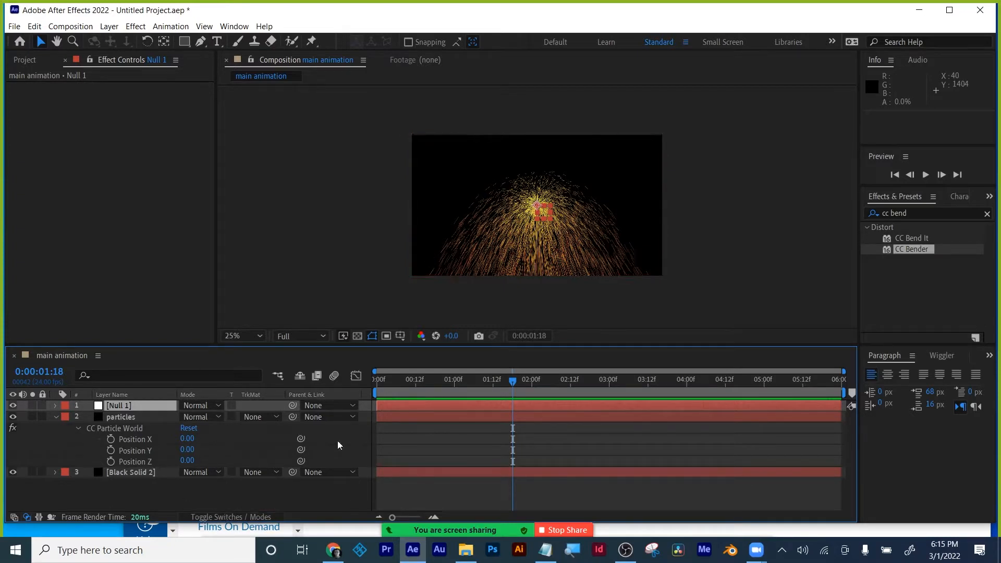
# - Make the Null 1 layer a 3D layer and reveal its Position property
pyautogui.click(209, 517)
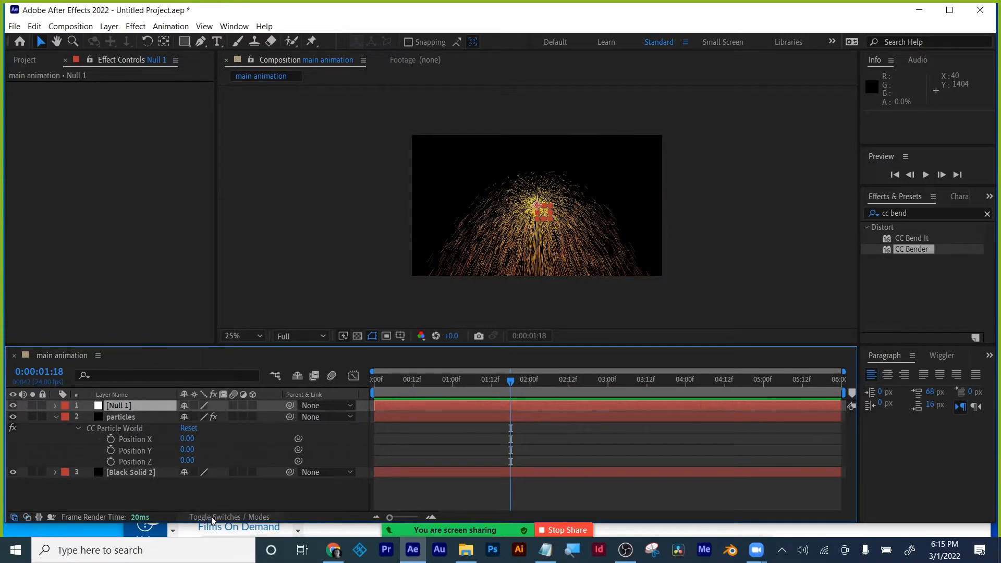
pyautogui.click(252, 405)
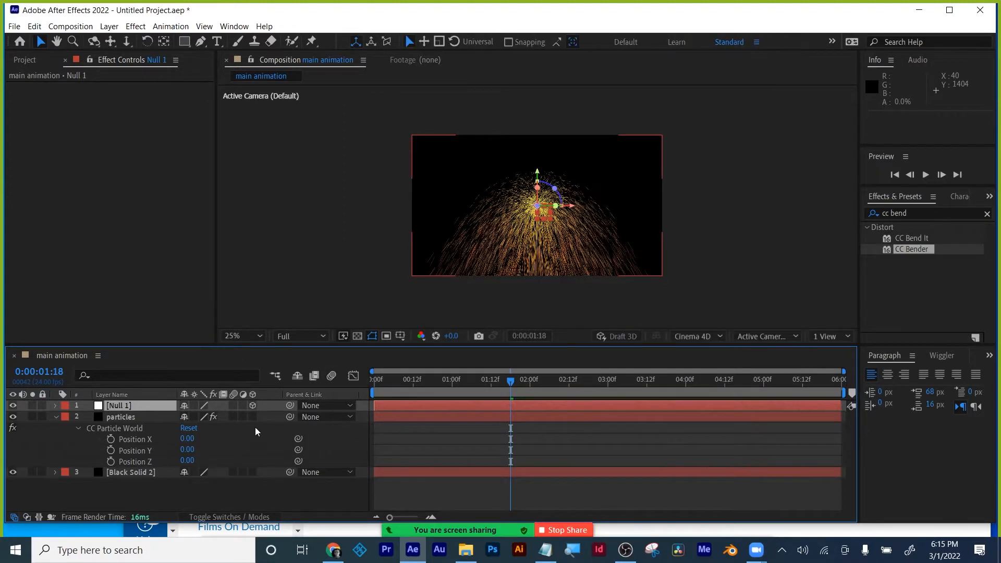
pyautogui.click(54, 406)
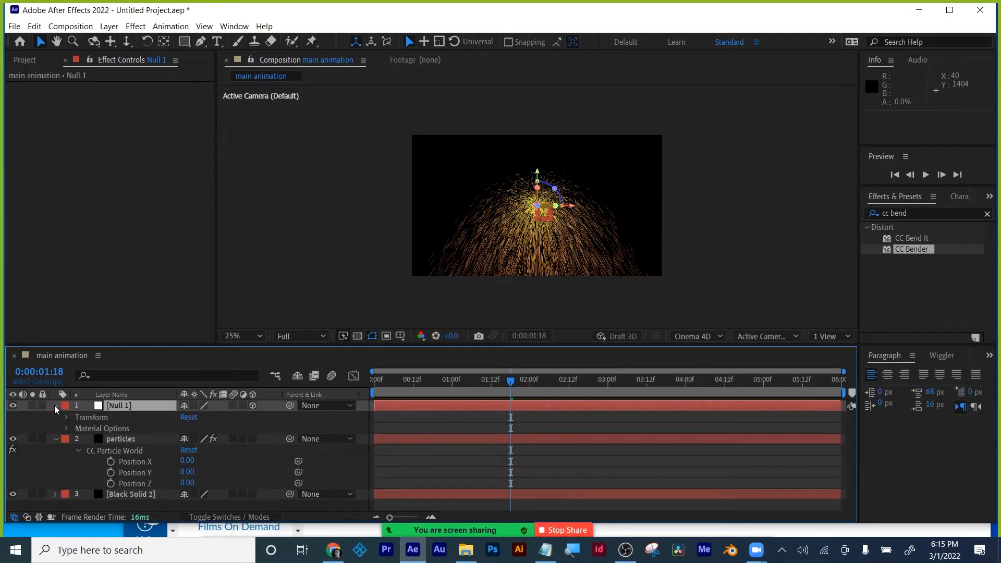
pyautogui.press('p')
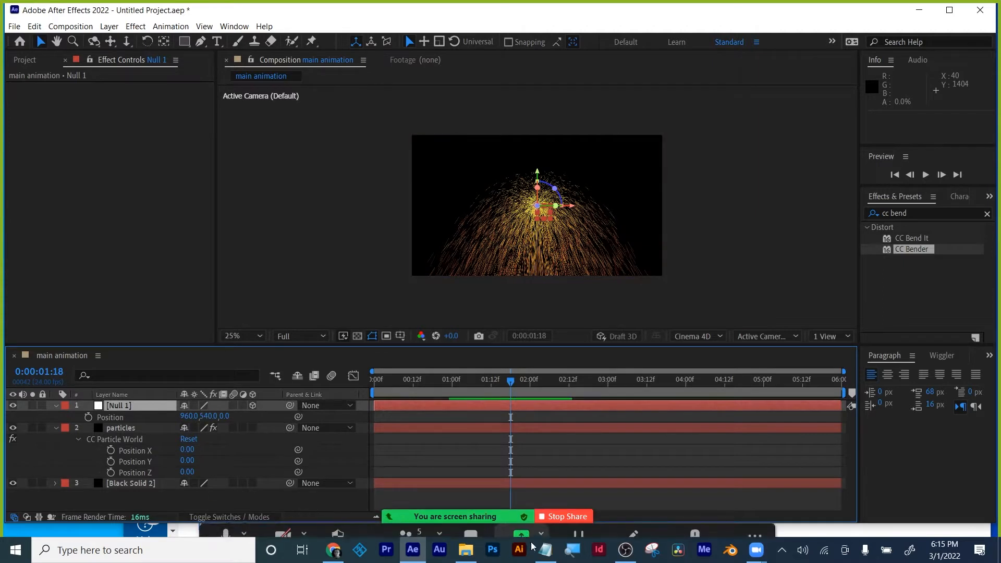
# - Add the copied X expression to the particles layer's Position X, replacing the placeholder layer name with "Null 1"
pyautogui.click(545, 550)
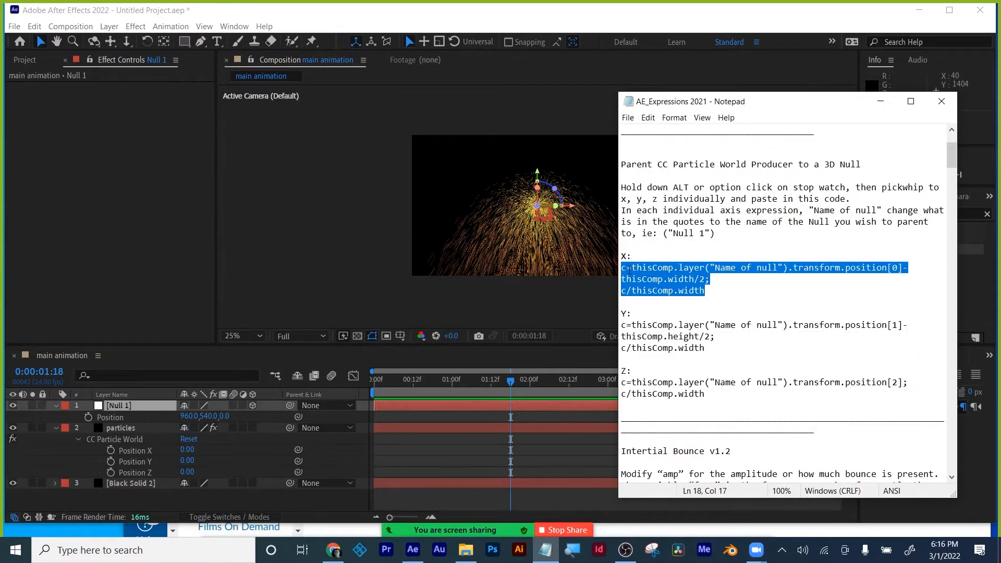
pyautogui.keyDown('alt'); pyautogui.click(111, 450); pyautogui.keyUp('alt')
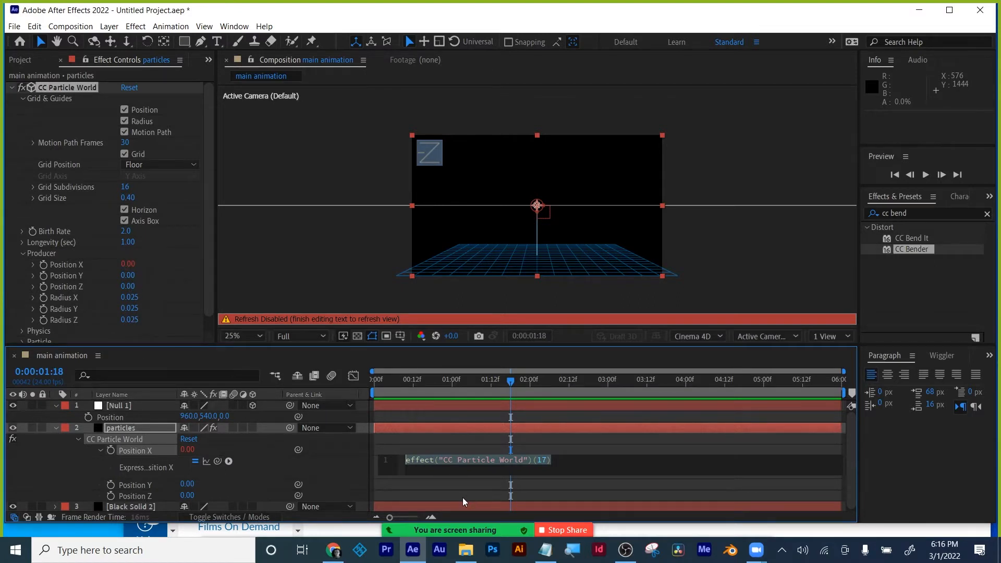
pyautogui.hotkey('ctrl', 'v')
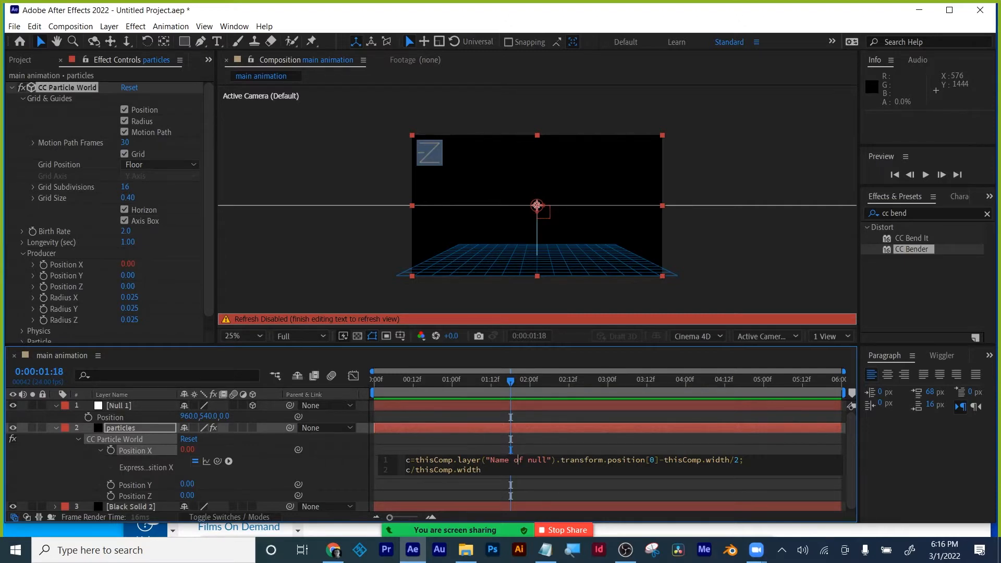
pyautogui.moveTo(523, 459); pyautogui.dragTo(500, 460)
pyautogui.press('BackSpace')
pyautogui.press('Right')
pyautogui.press('Right')
pyautogui.press('Right')
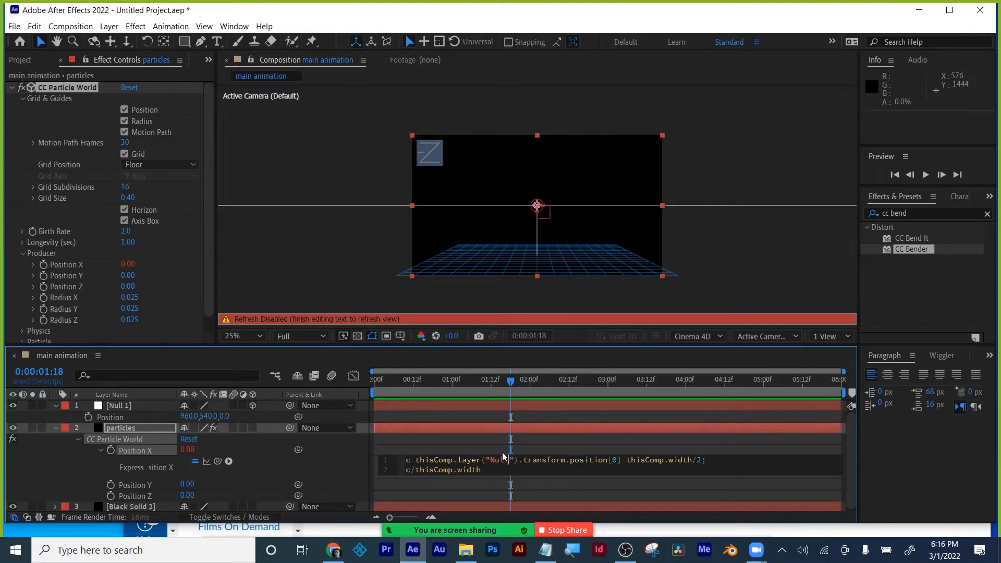
pyautogui.write('1')
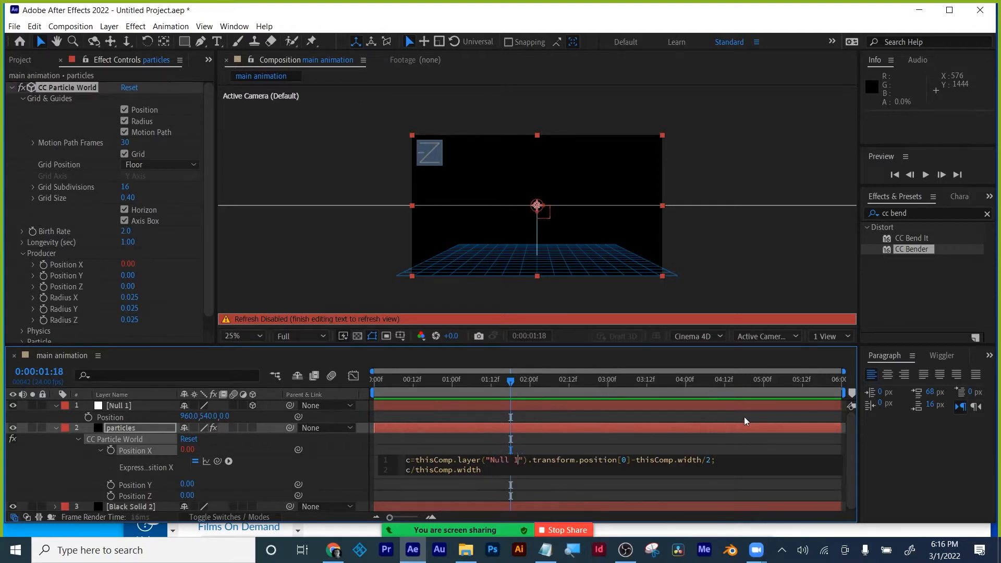
pyautogui.click(525, 449)
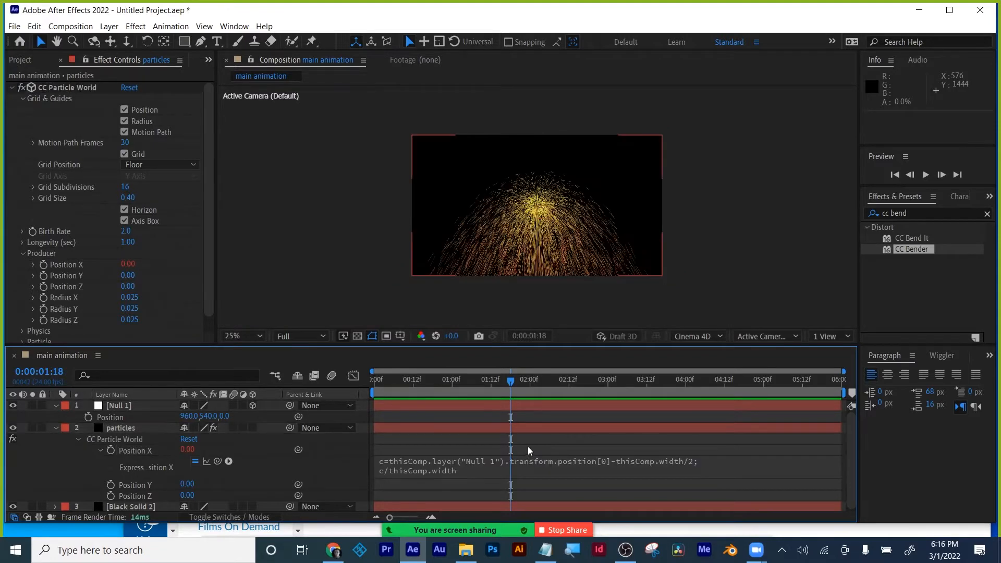
# - Copy the two-line Y expression from Notepad, then return to After Effects and collapse the Position X expression
pyautogui.click(545, 550)
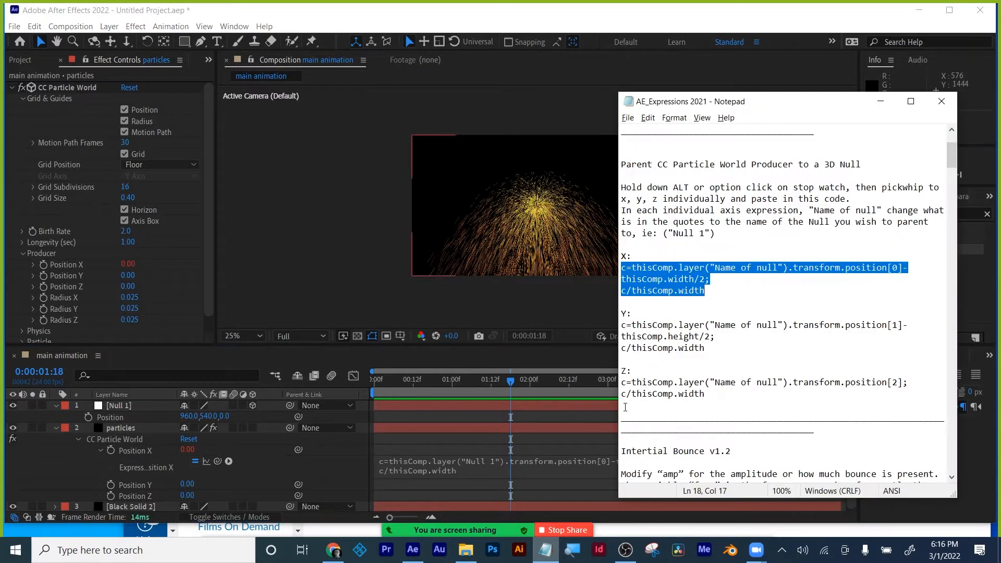
pyautogui.moveTo(713, 352); pyautogui.dragTo(607, 331)
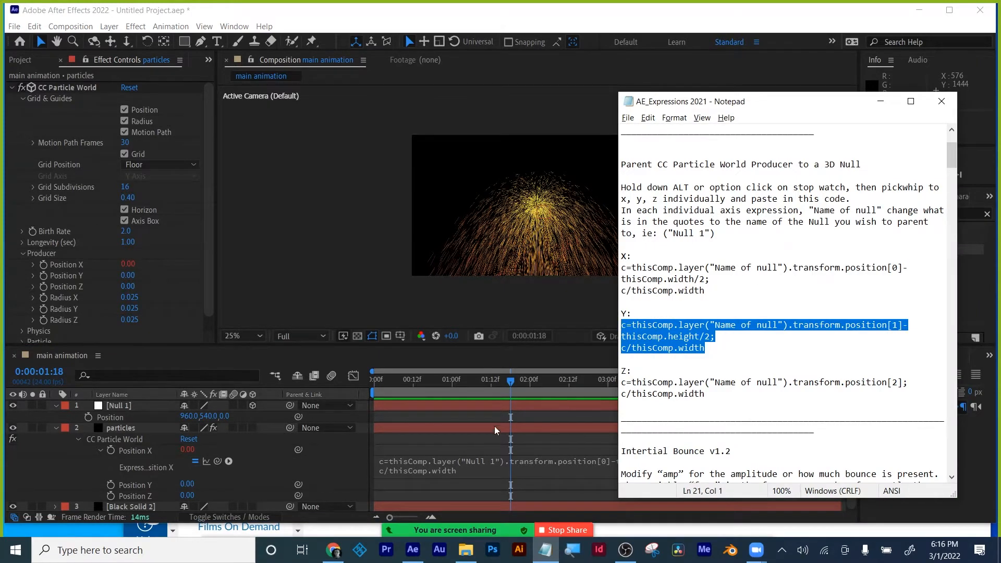
pyautogui.click(434, 449)
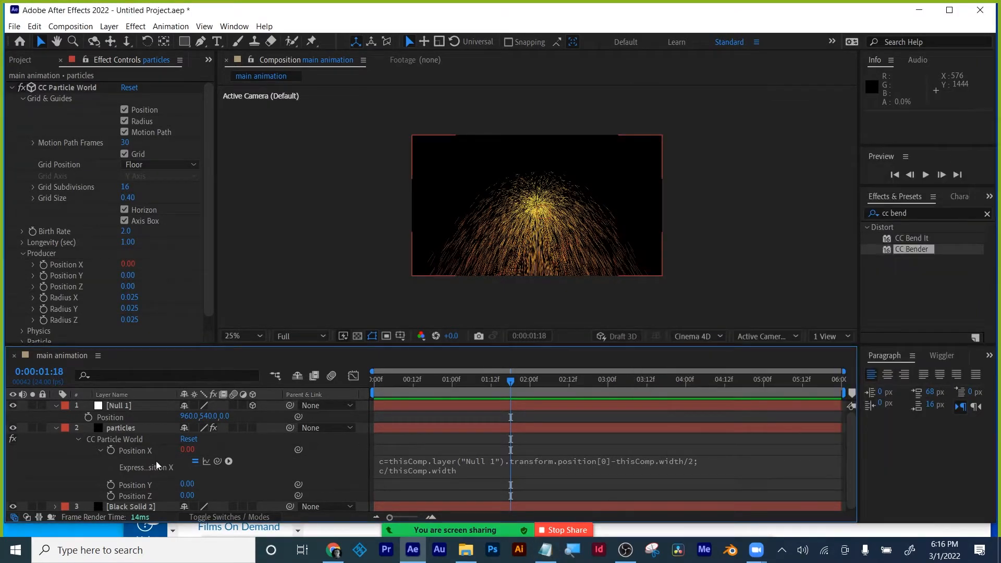
pyautogui.click(99, 450)
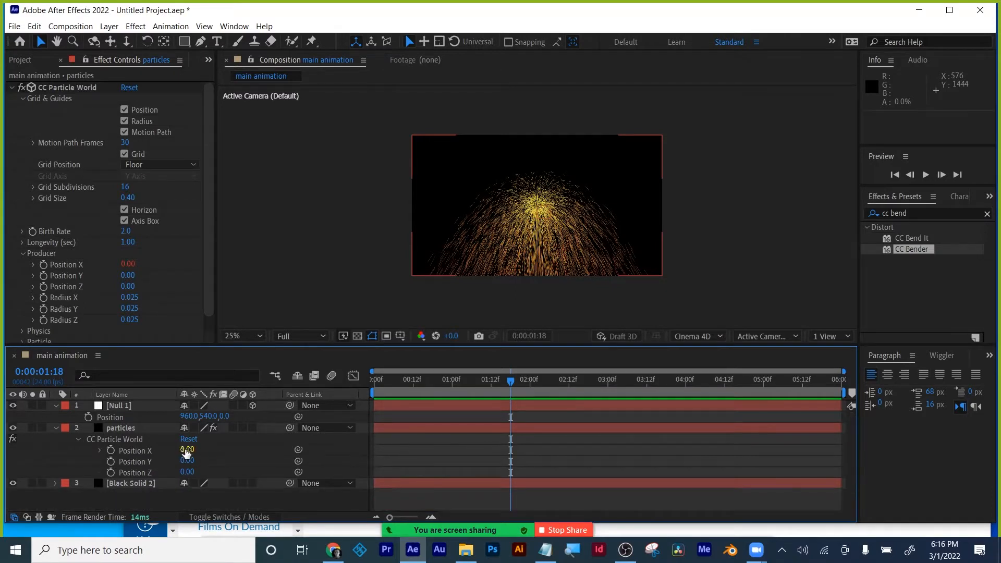
# - Add the Y expression to the particles layer's Position Y with "Null 1" as the layer name, and collapse it
pyautogui.keyDown('alt'); pyautogui.click(111, 462); pyautogui.keyUp('alt')
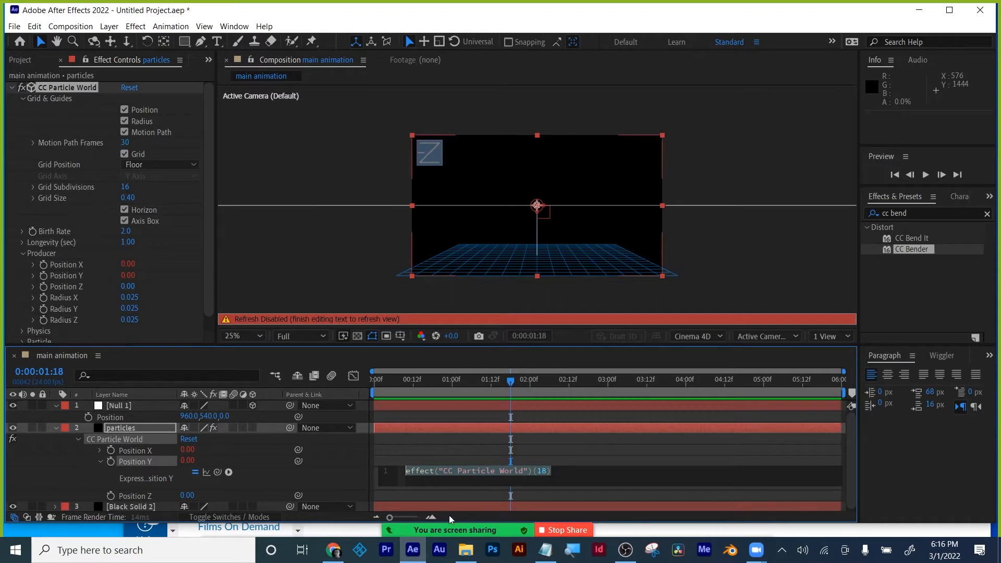
pyautogui.write('c=thisComp.layer("Name of null").transform.position[1]-thisComp.height/2;')
pyautogui.press('Return')
pyautogui.write('c/thisComp.width')
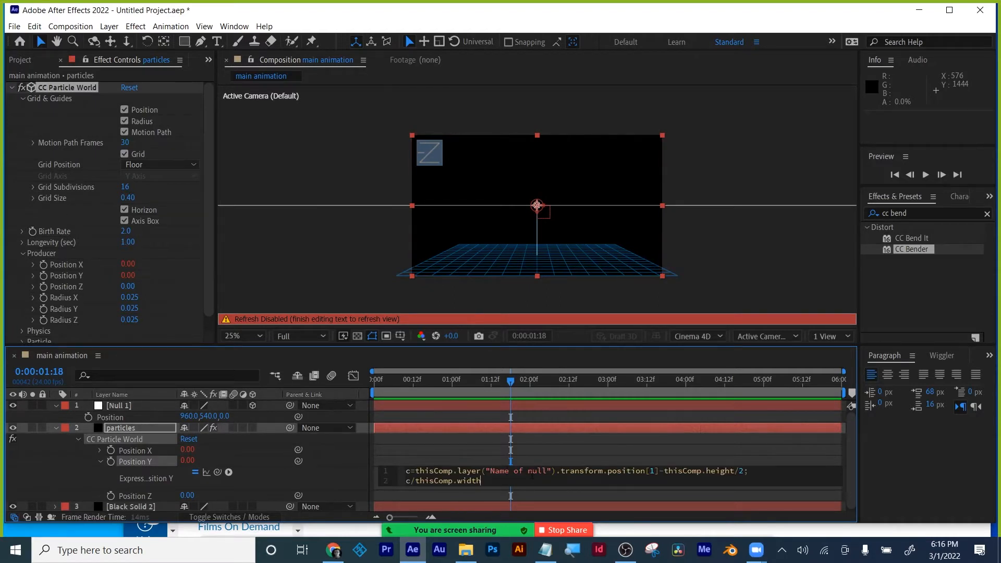
pyautogui.moveTo(533, 472); pyautogui.dragTo(513, 471)
pyautogui.write('Null')
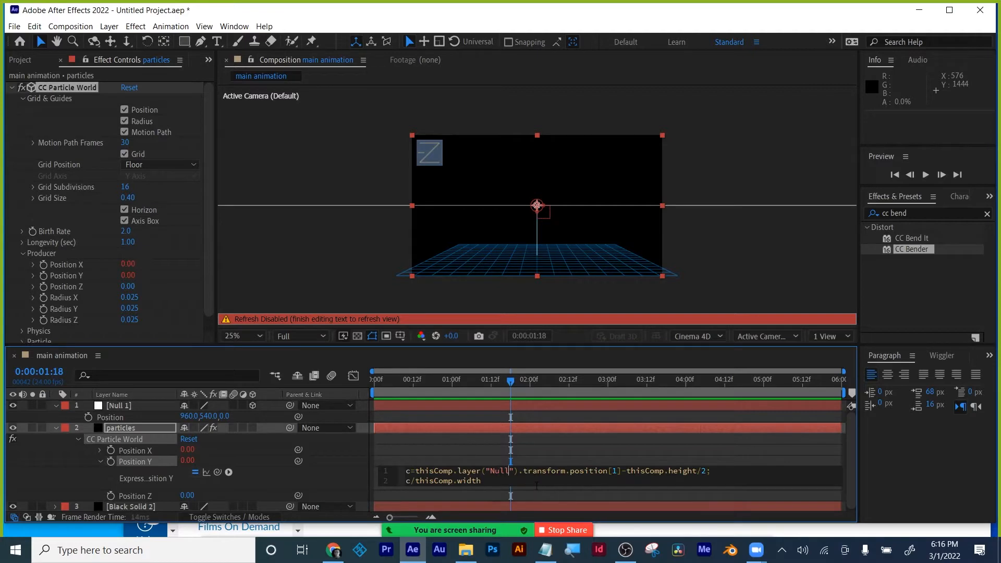
pyautogui.write(' 1')
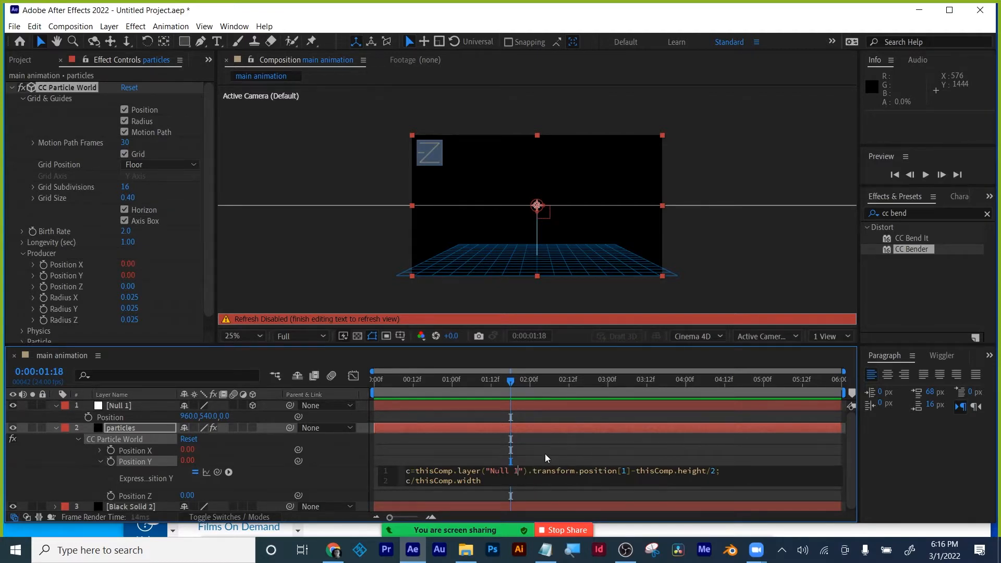
pyautogui.click(545, 458)
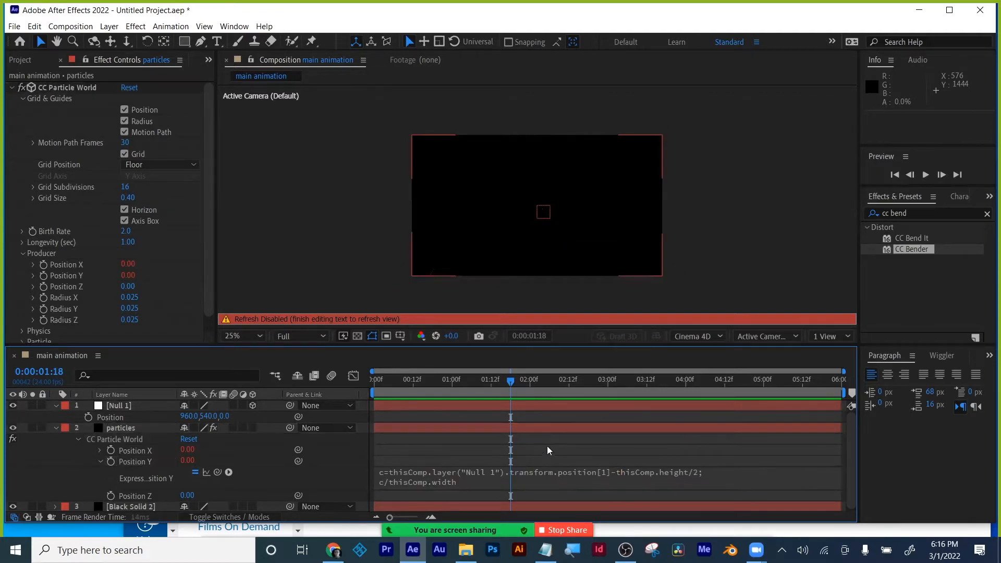
pyautogui.click(101, 461)
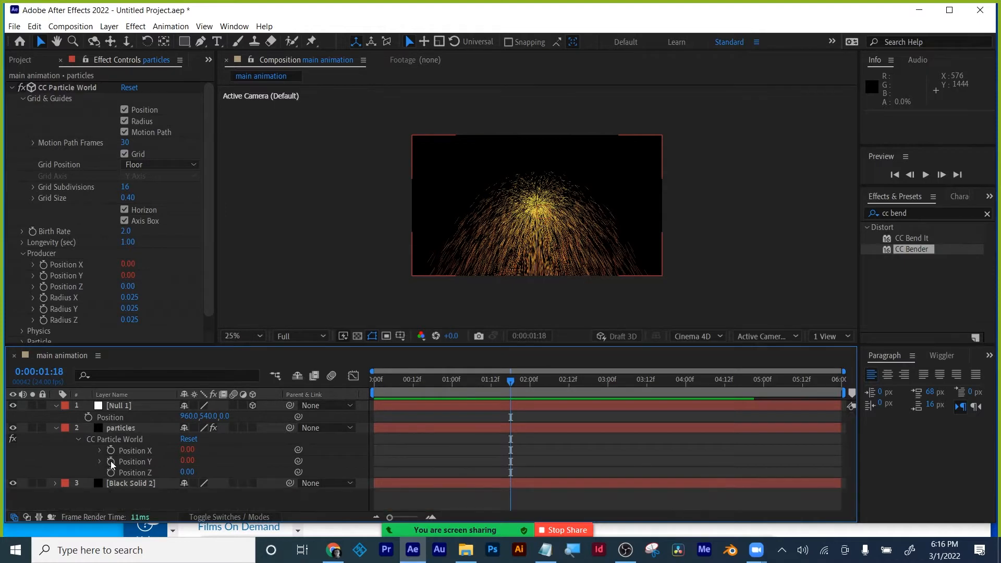
# - Copy the two-line Z expression from the AE_Expressions 2021 file in Notepad, and return to After Effects
pyautogui.click(557, 558)
pyautogui.click(659, 383)
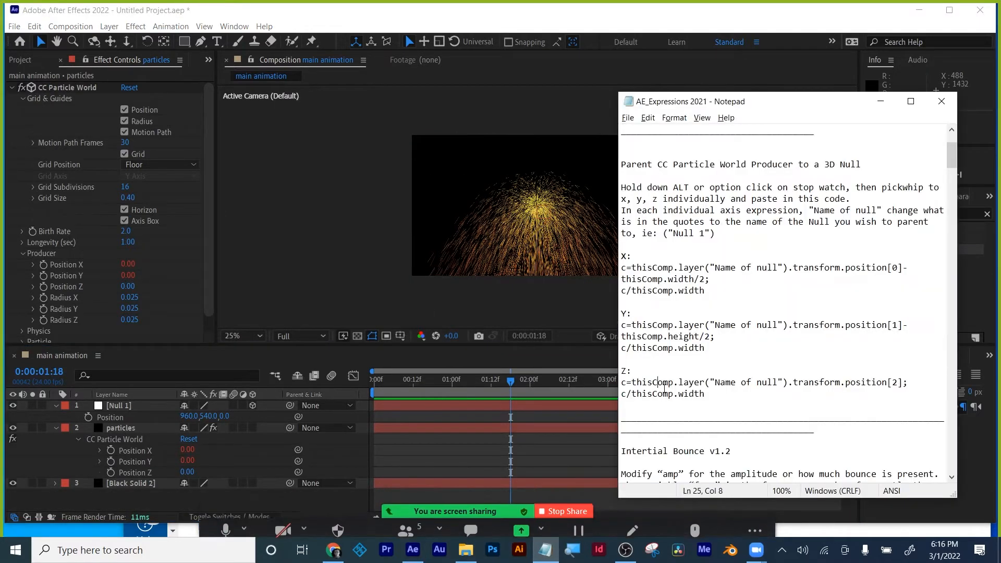
pyautogui.moveTo(705, 394); pyautogui.dragTo(603, 384)
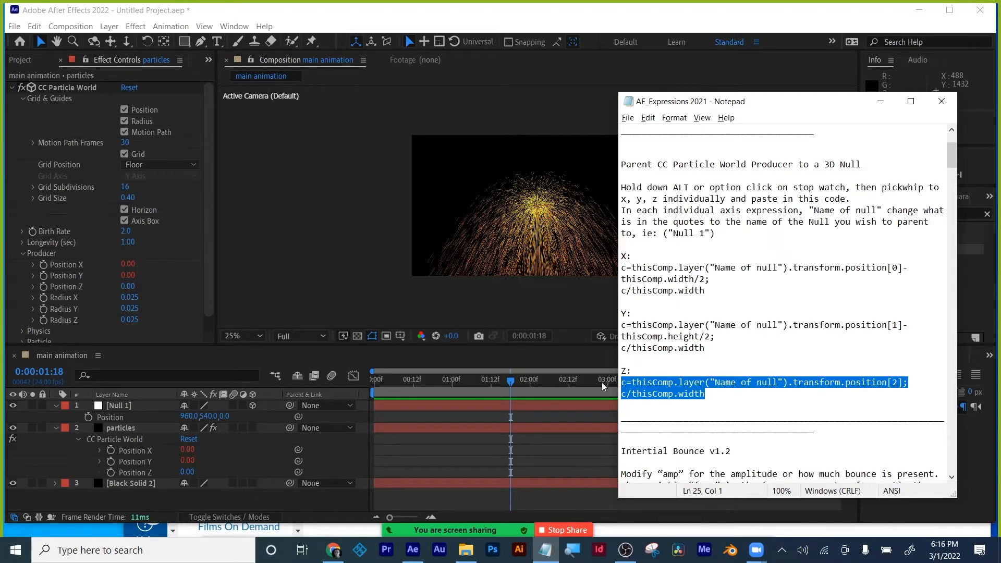
pyautogui.click(401, 452)
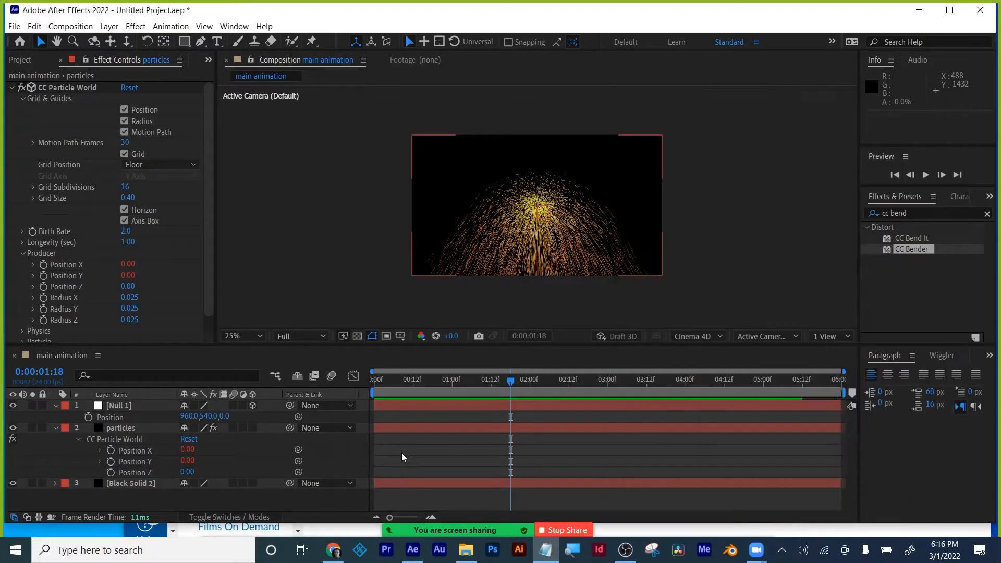
# - Add the copied Z expression to the particles layer's Position Z with "Null 1" as the layer name, and collapse the CC Particle World properties
pyautogui.keyDown('alt'); pyautogui.click(109, 471); pyautogui.keyUp('alt')
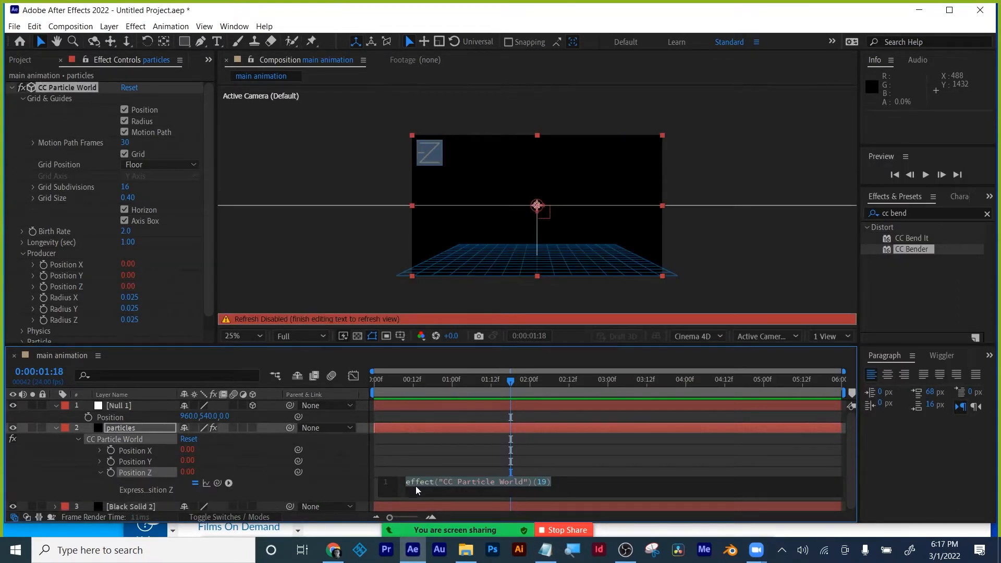
pyautogui.write('c=thisComp.layer("Name of null").transform.position[2]; c/thisComp.width')
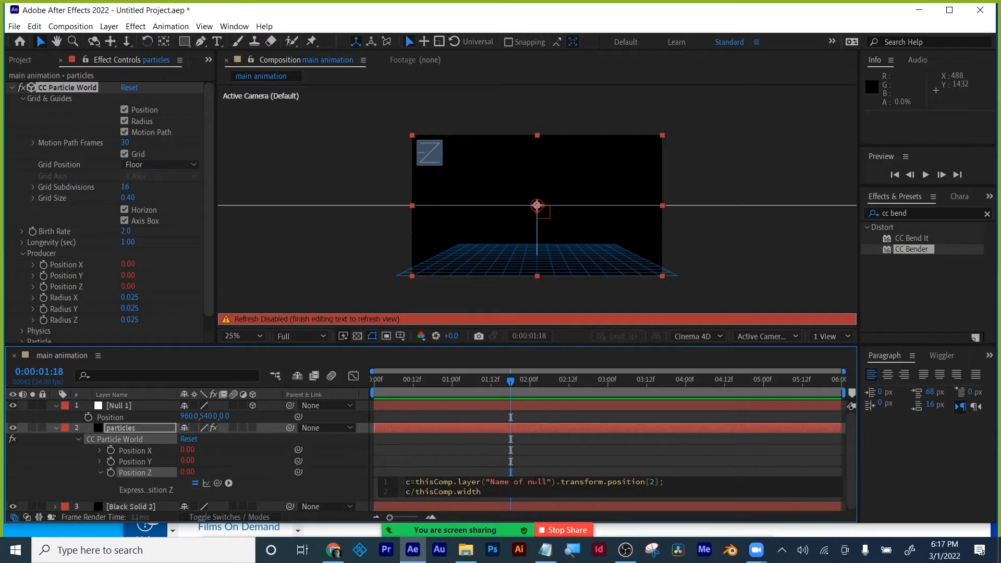
pyautogui.moveTo(533, 482); pyautogui.dragTo(491, 482)
pyautogui.write('Null')
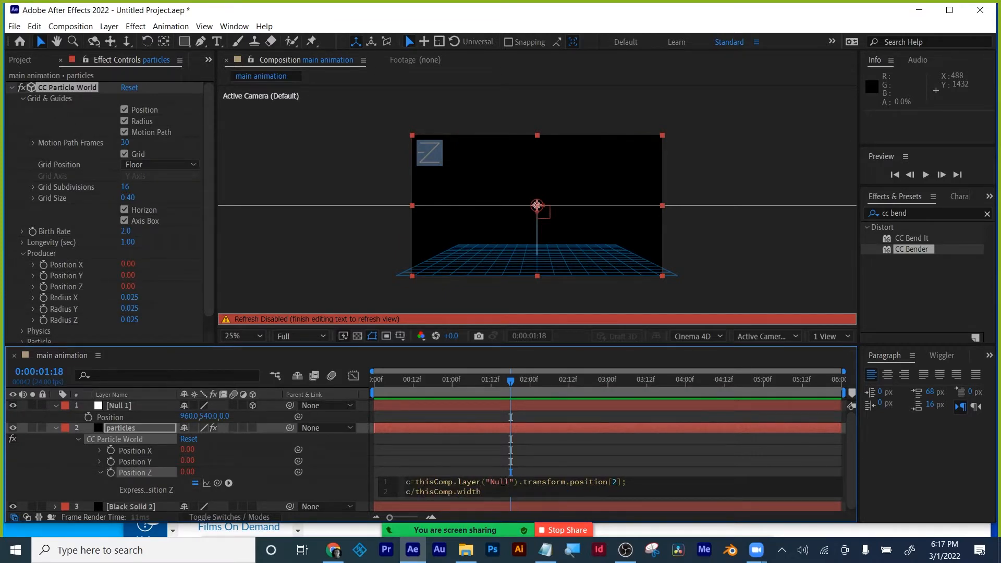
pyautogui.write(' 1')
pyautogui.click(214, 453)
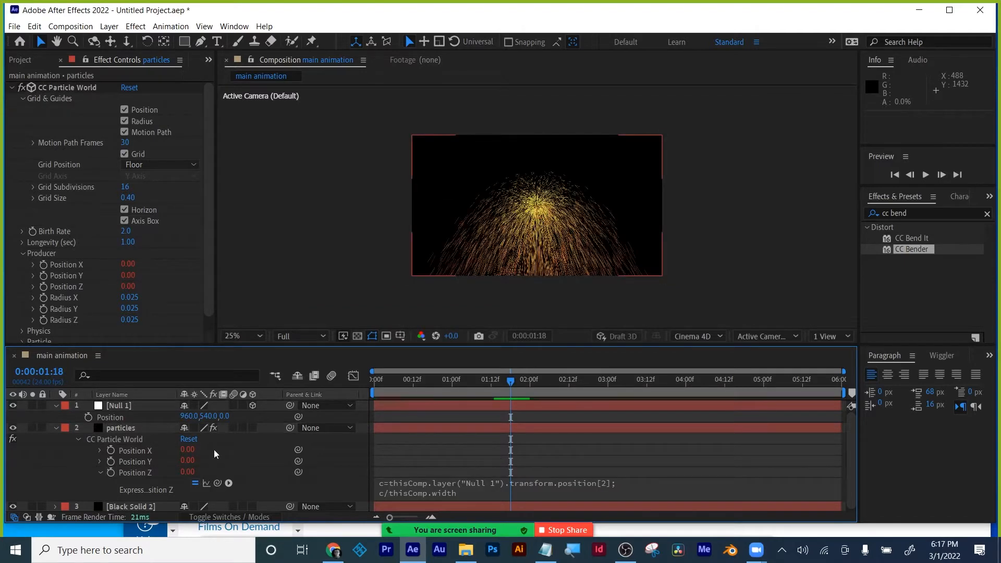
pyautogui.click(100, 472)
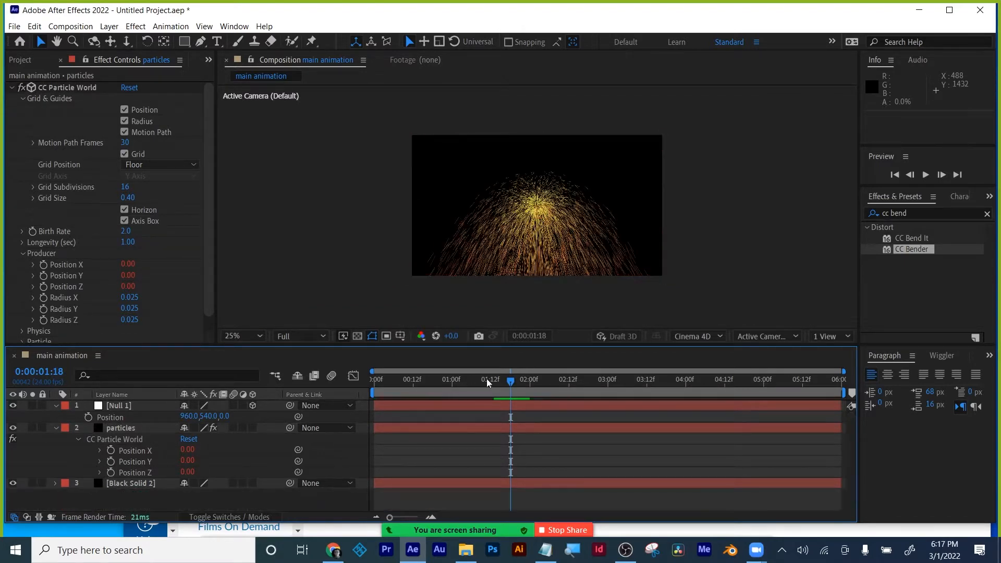
pyautogui.click(78, 441)
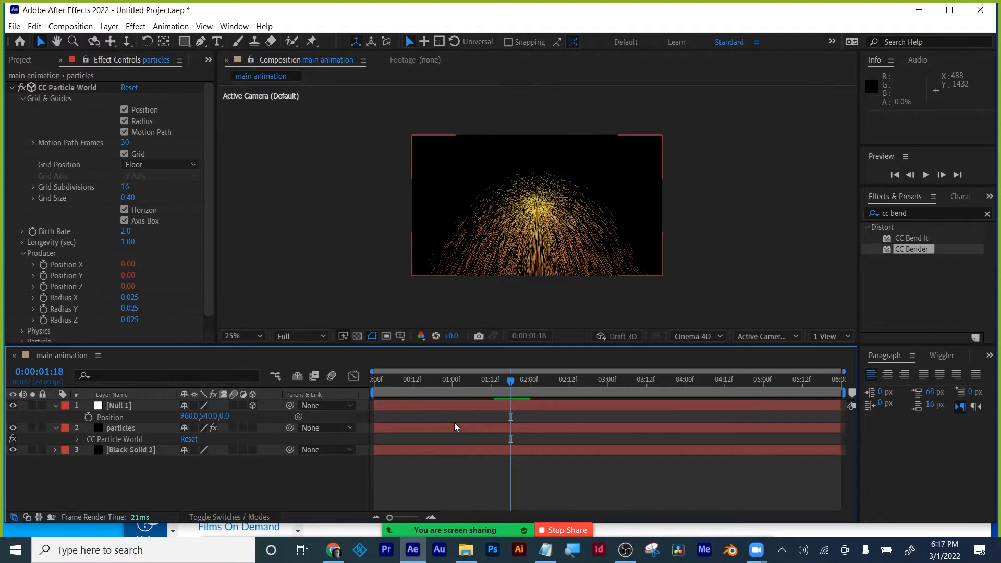
# - Try moving Null 1 to about X 1539 at 0:00:00:05 to test the link, and undo the move
pyautogui.moveTo(440, 379); pyautogui.dragTo(390, 385)
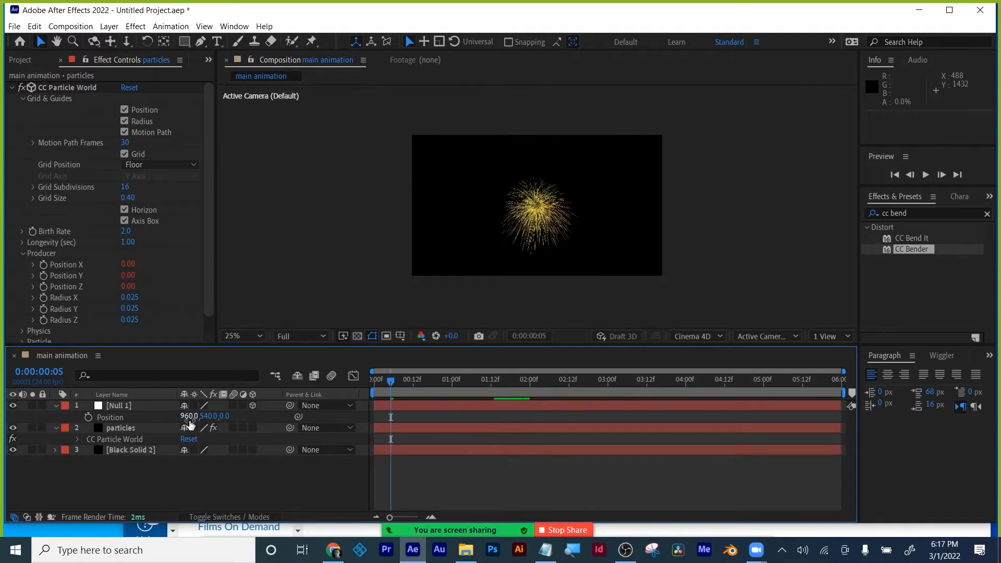
pyautogui.moveTo(188, 423); pyautogui.dragTo(533, 386)
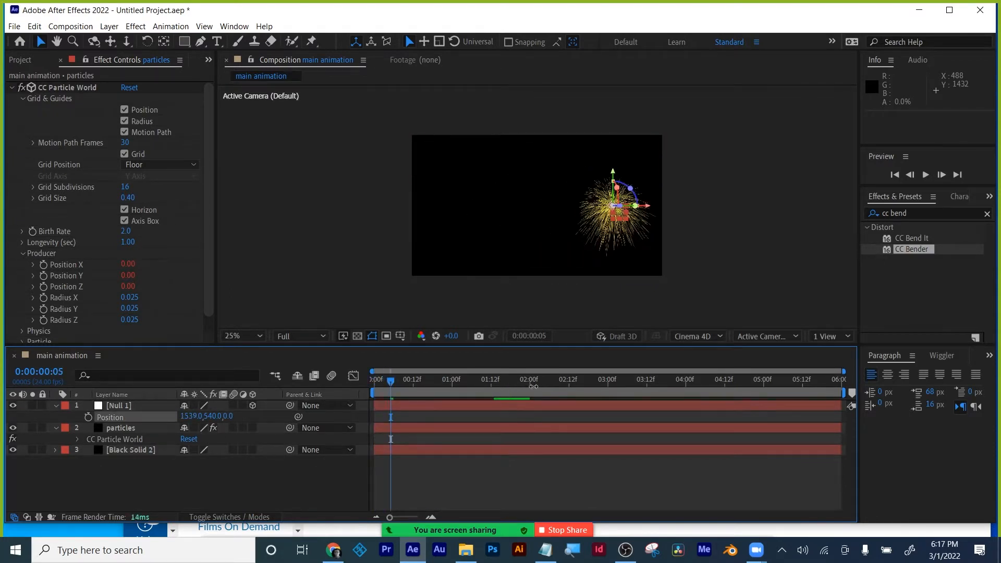
pyautogui.hotkey('ctrl', 'z')
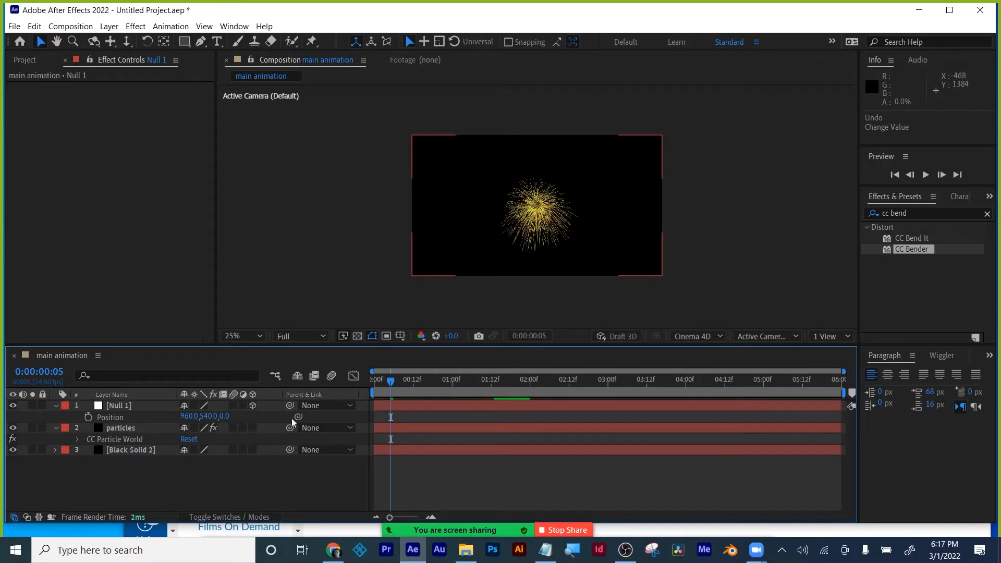
# - Keyframe Null 1's Position at the start of the timeline and at 0:00:00:09, moving it to about 1540, 36 at 0:00:00:09
pyautogui.moveTo(398, 381)
pyautogui.mouseDown()
pyautogui.moveTo(369, 380)
pyautogui.moveTo(403, 379)
pyautogui.mouseUp()
pyautogui.click(89, 417)
pyautogui.moveTo(578, 210); pyautogui.dragTo(617, 107)
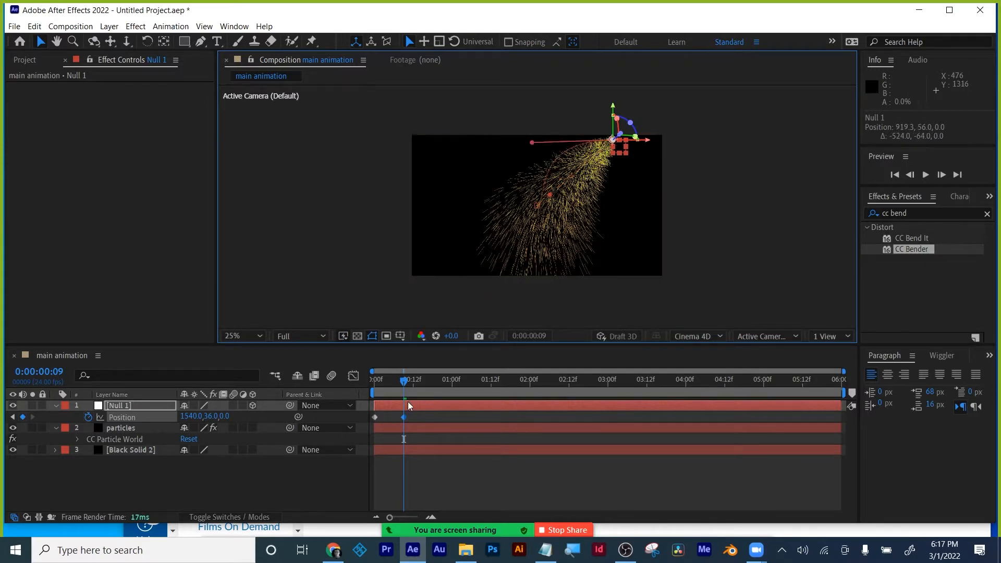
# - Keyframe Null 1's Position at about 1540, 980 at 0:00:00:20 and about 276, 980 at 0:00:01:10
pyautogui.moveTo(406, 381); pyautogui.dragTo(442, 381)
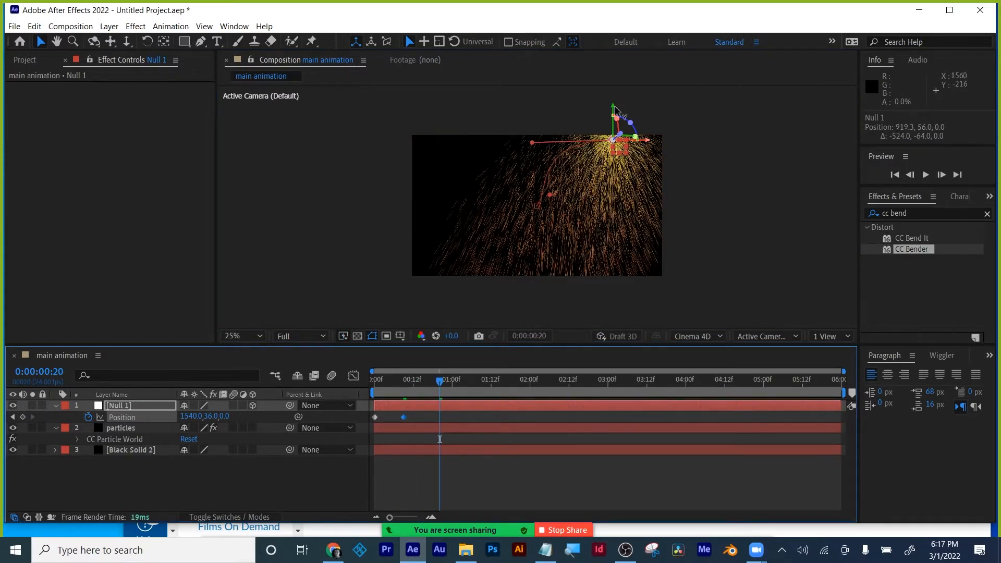
pyautogui.moveTo(614, 108); pyautogui.dragTo(614, 231)
pyautogui.moveTo(442, 381); pyautogui.dragTo(484, 380)
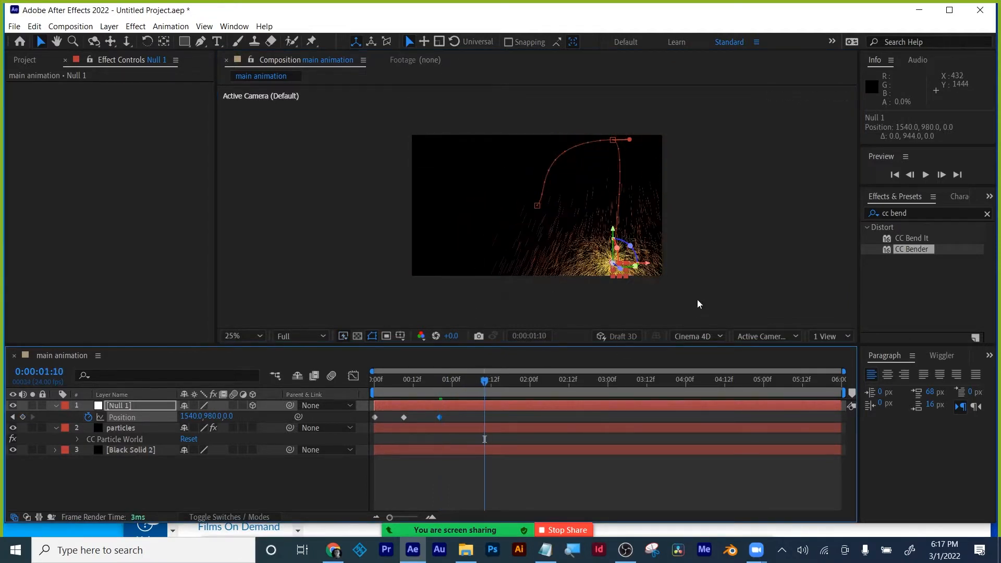
pyautogui.moveTo(648, 267); pyautogui.dragTo(510, 263)
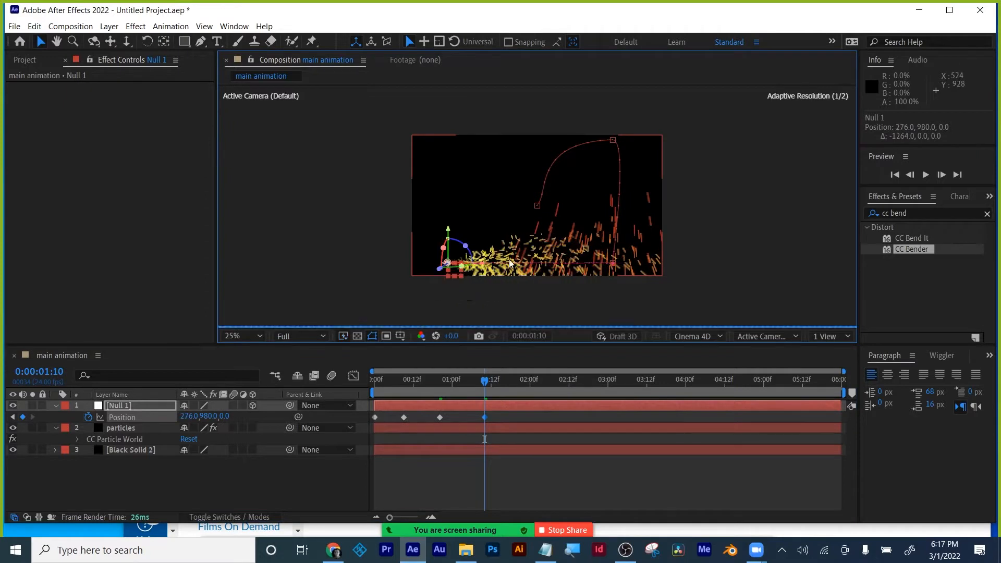
# - Extend the tangent handle of the motion path's upper-right point outward to widen the curve, and select the lower-right point
pyautogui.click(613, 140)
pyautogui.moveTo(630, 139); pyautogui.dragTo(682, 141)
pyautogui.click(613, 263)
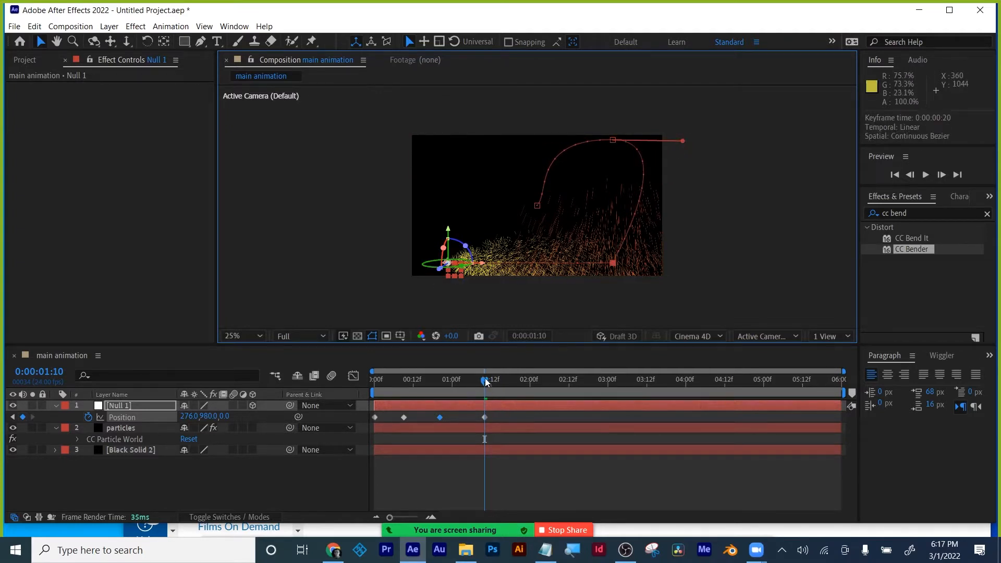
# - Keyframe Null 1's Position at about 856, 488 at 0:00:02:02
pyautogui.moveTo(485, 381); pyautogui.dragTo(537, 381)
pyautogui.click(452, 223)
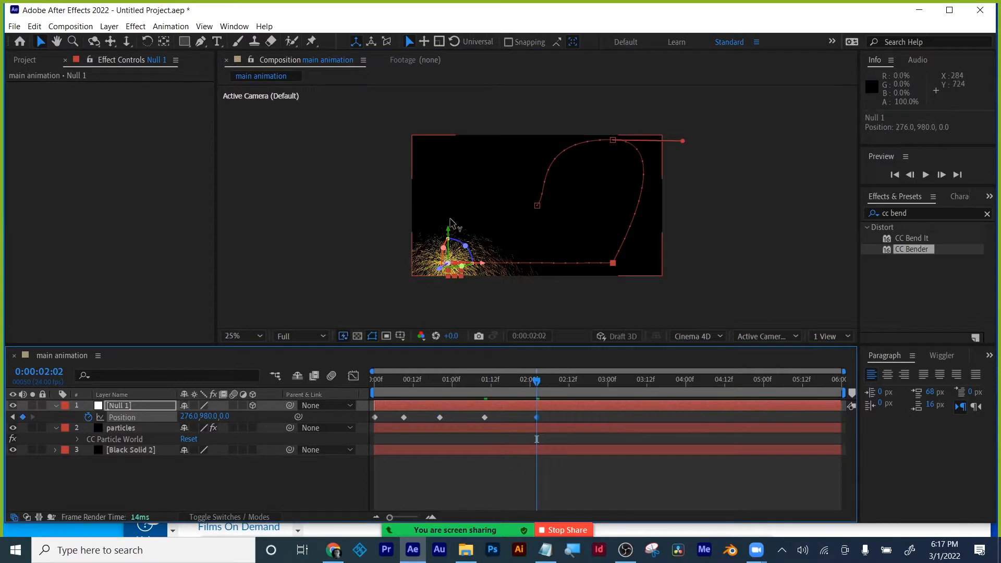
pyautogui.moveTo(451, 222); pyautogui.dragTo(452, 158)
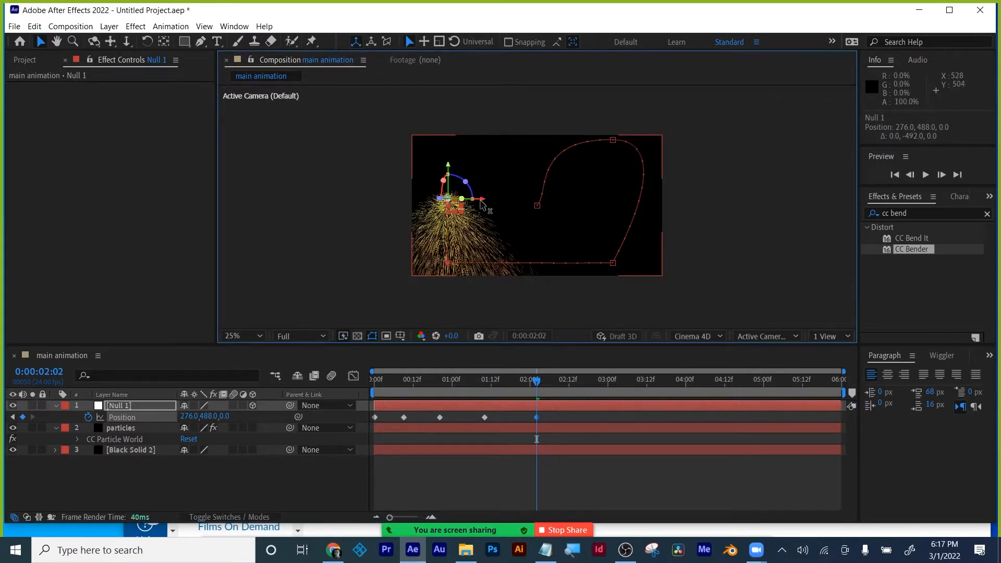
pyautogui.moveTo(480, 204); pyautogui.dragTo(556, 204)
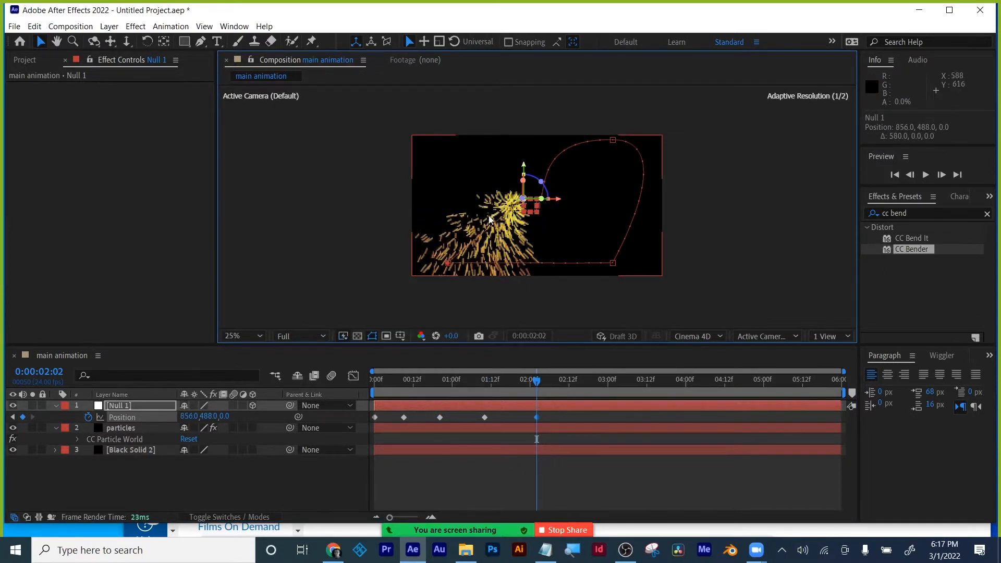
pyautogui.click(449, 264)
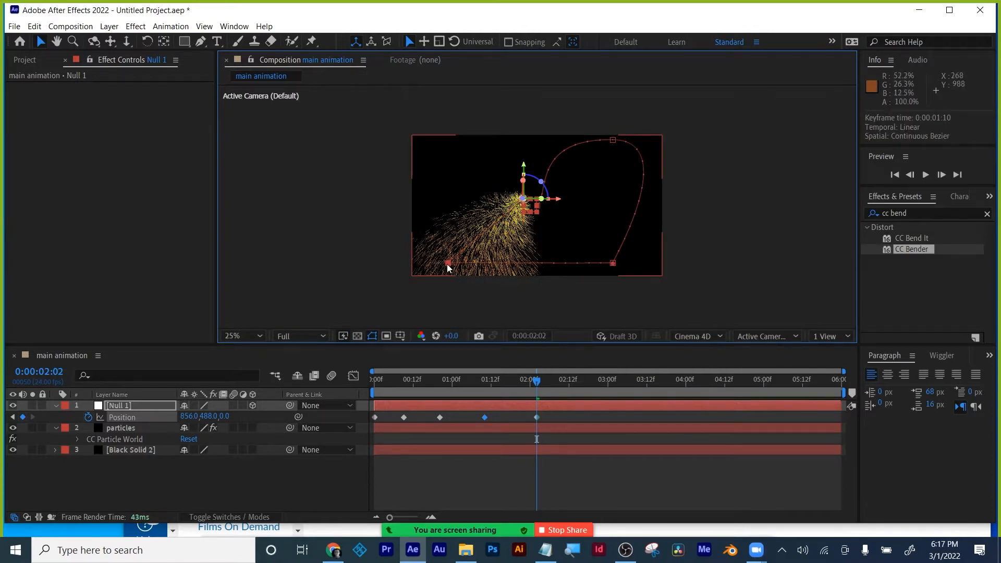
pyautogui.rightClick(449, 267)
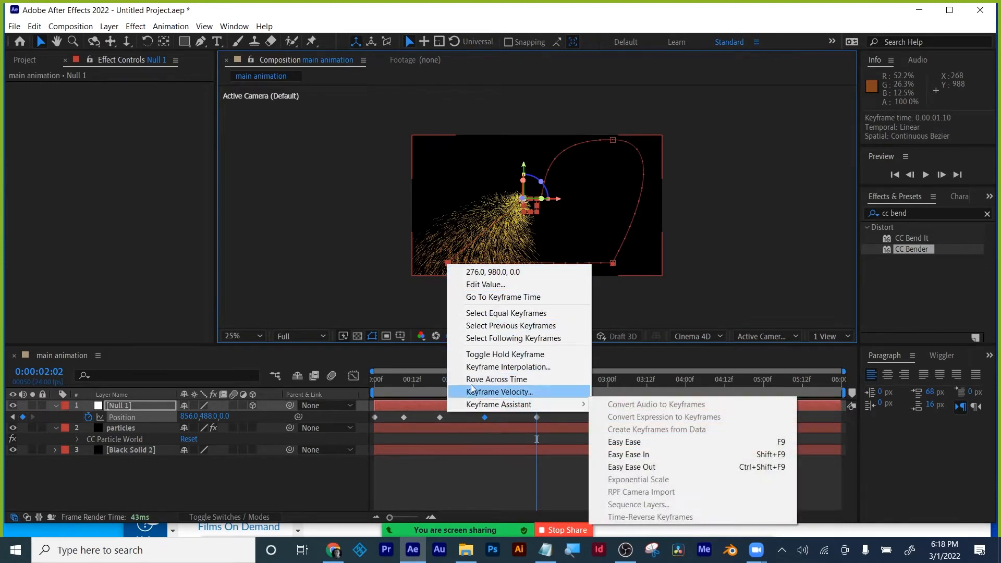
pyautogui.click(214, 4)
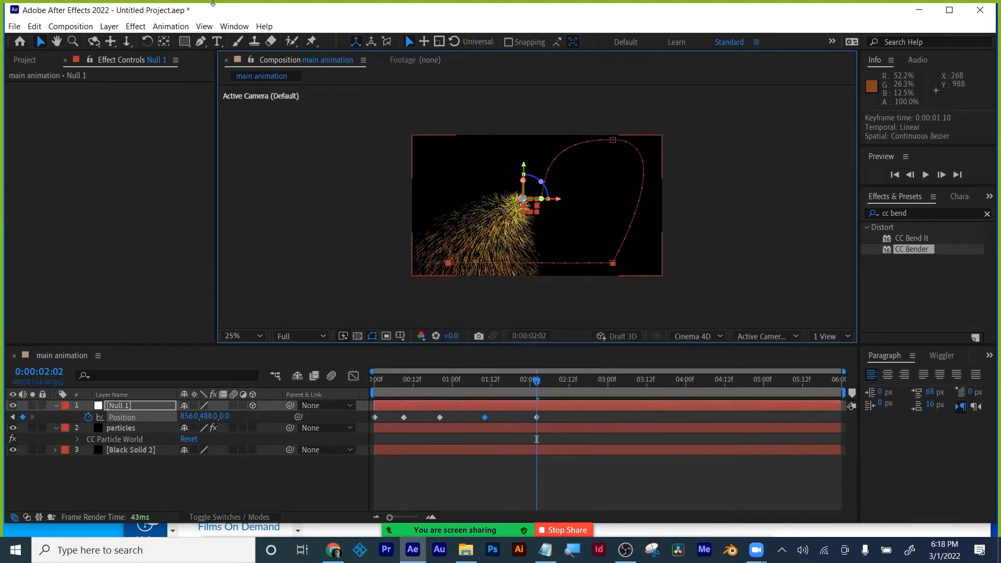
# - Curve the motion path at its lower-left and lower-right points with the Convert Vertex tool, and return to the Selection tool
pyautogui.click(201, 43)
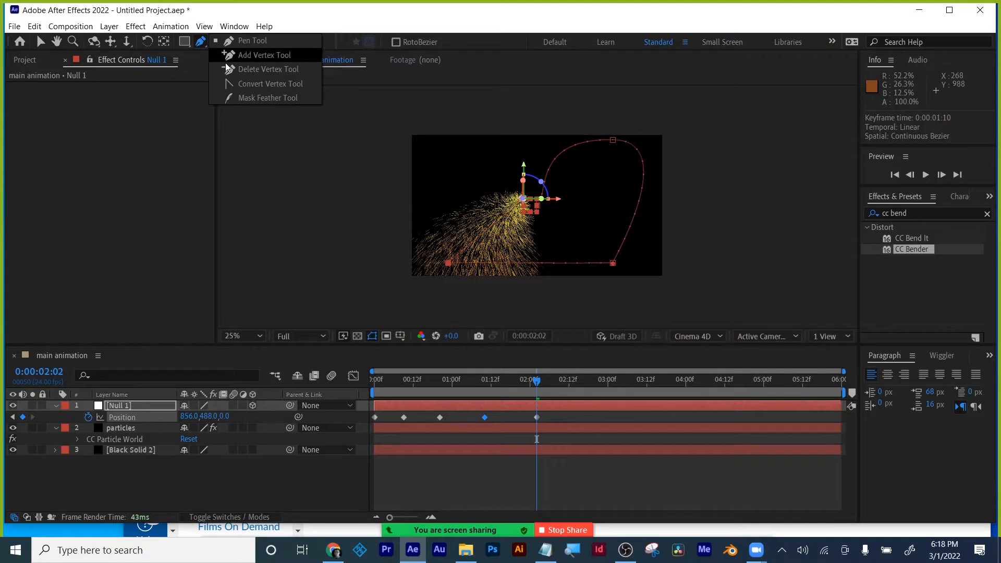
pyautogui.click(240, 83)
pyautogui.moveTo(449, 264); pyautogui.dragTo(446, 241)
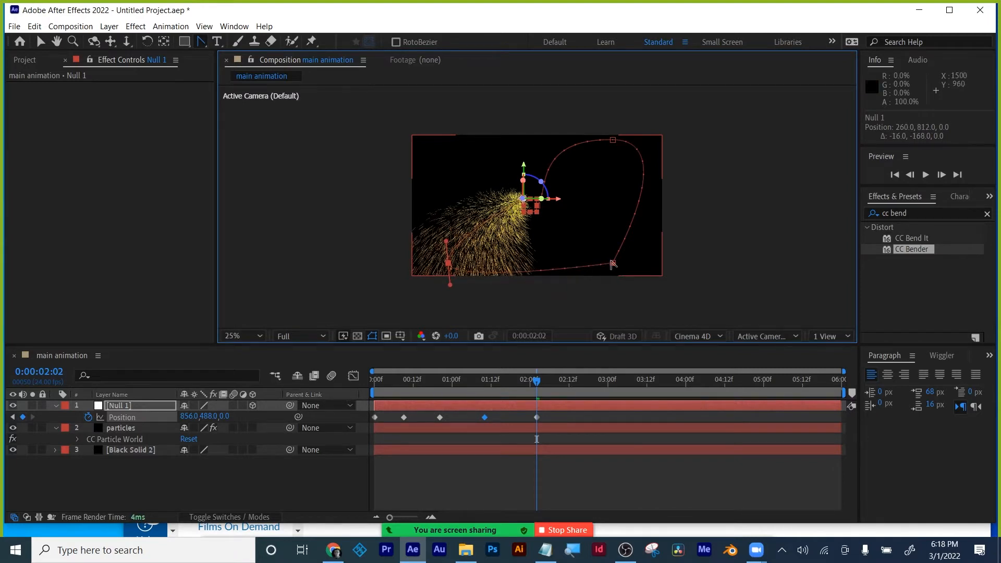
pyautogui.moveTo(613, 265); pyautogui.dragTo(605, 279)
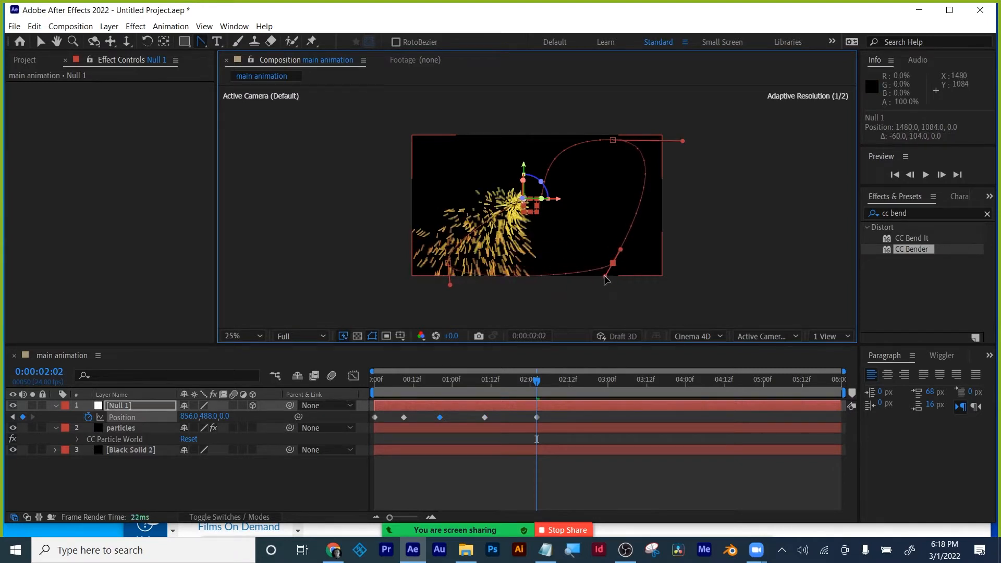
pyautogui.click(42, 41)
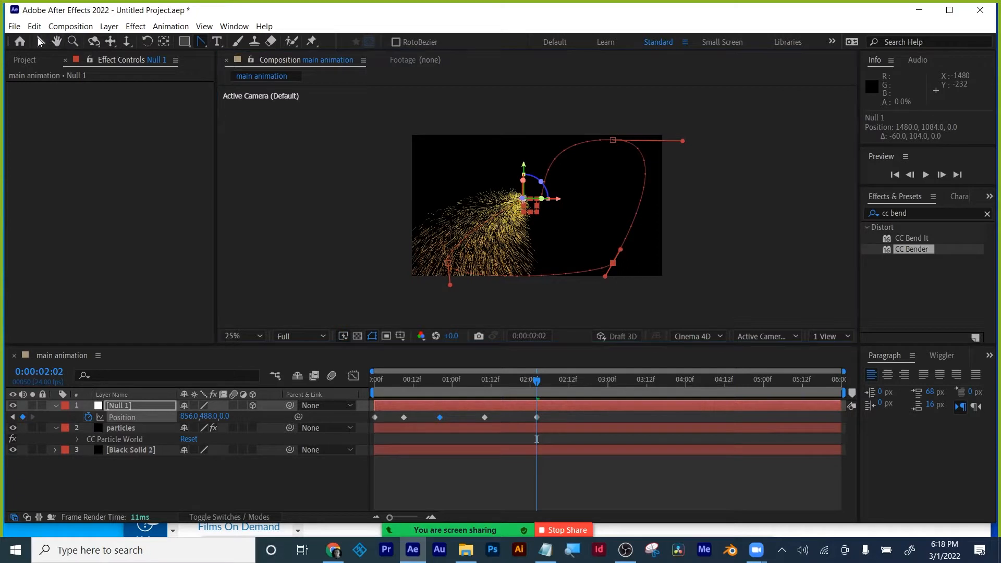
pyautogui.click(199, 45)
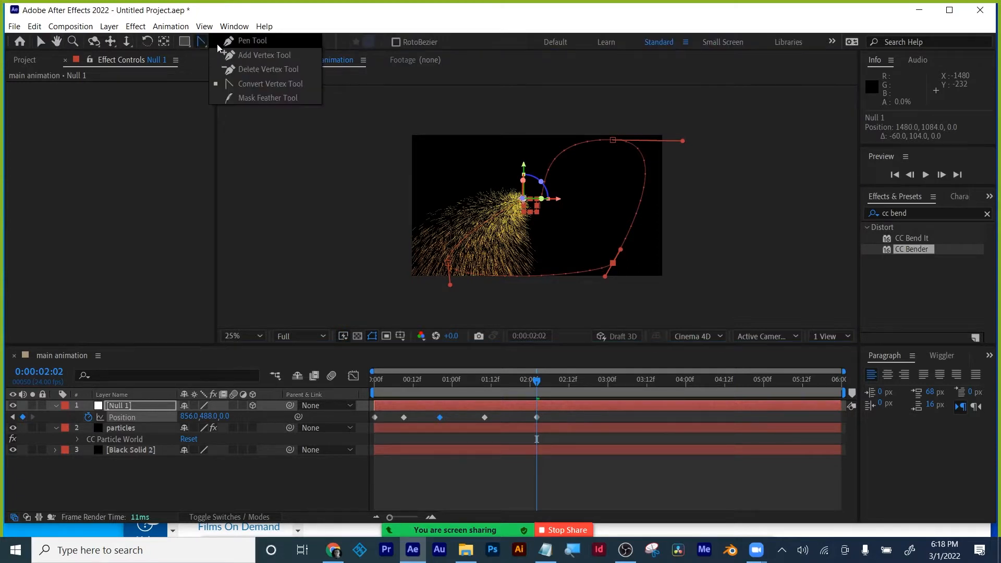
pyautogui.click(227, 44)
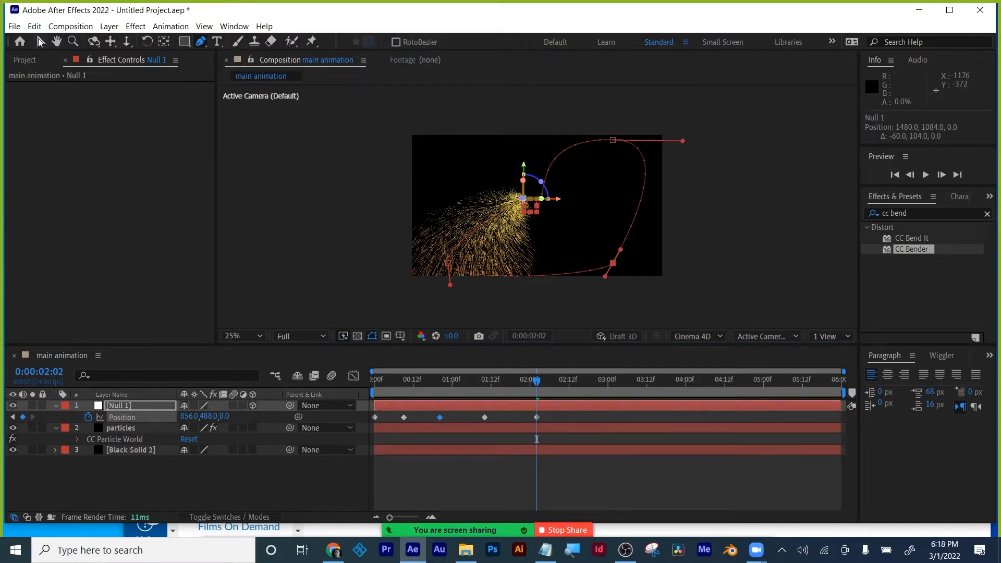
pyautogui.click(41, 41)
# - Preview the particle animation along Null 1's motion path from the first frame
pyautogui.moveTo(425, 387); pyautogui.dragTo(374, 387)
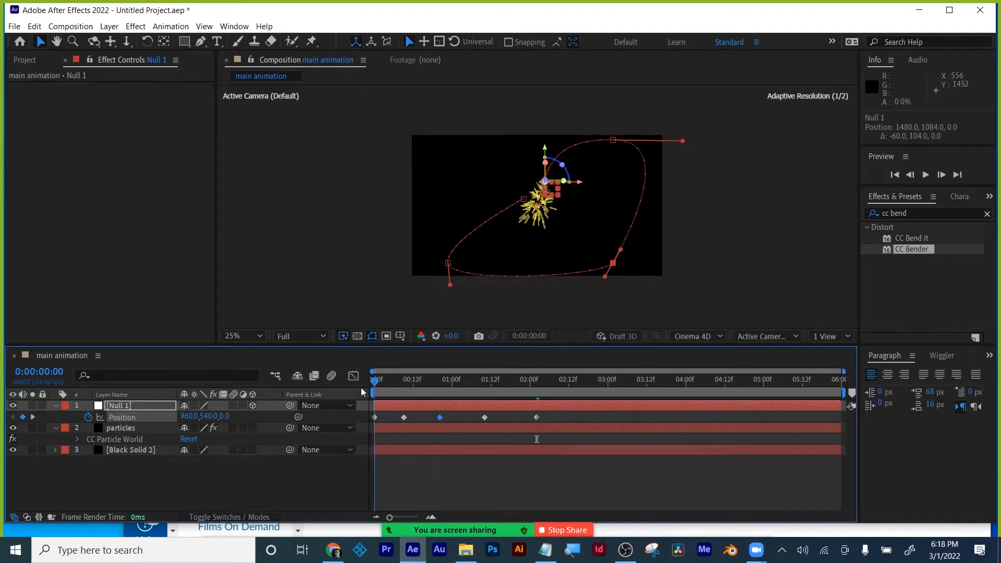
pyautogui.press('space')
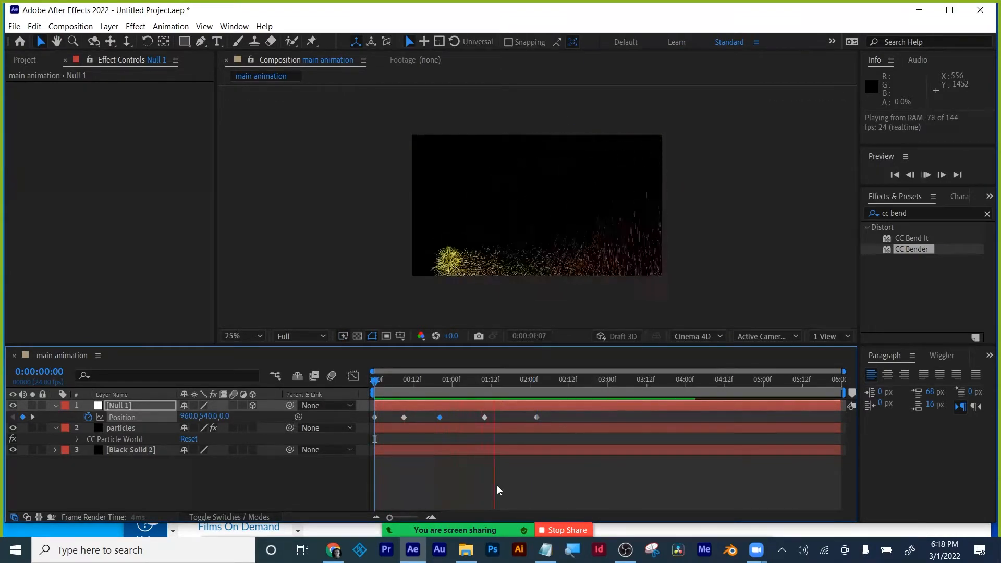
pyautogui.press('space')
pyautogui.press('space')
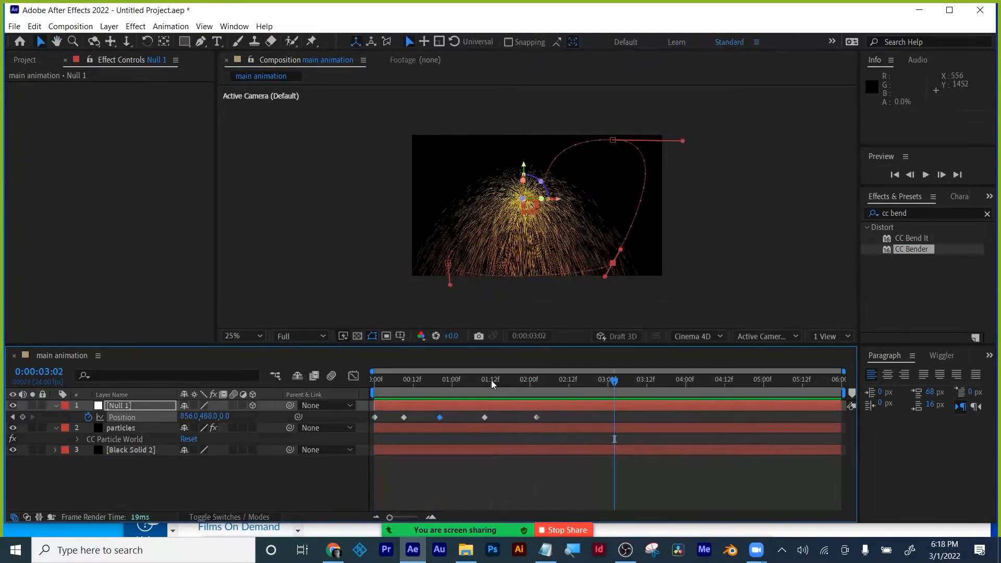
# - Keyframe Null 1's Position at 0:00:02:13 with its Z value raised to about 2595
pyautogui.moveTo(491, 381); pyautogui.dragTo(572, 360)
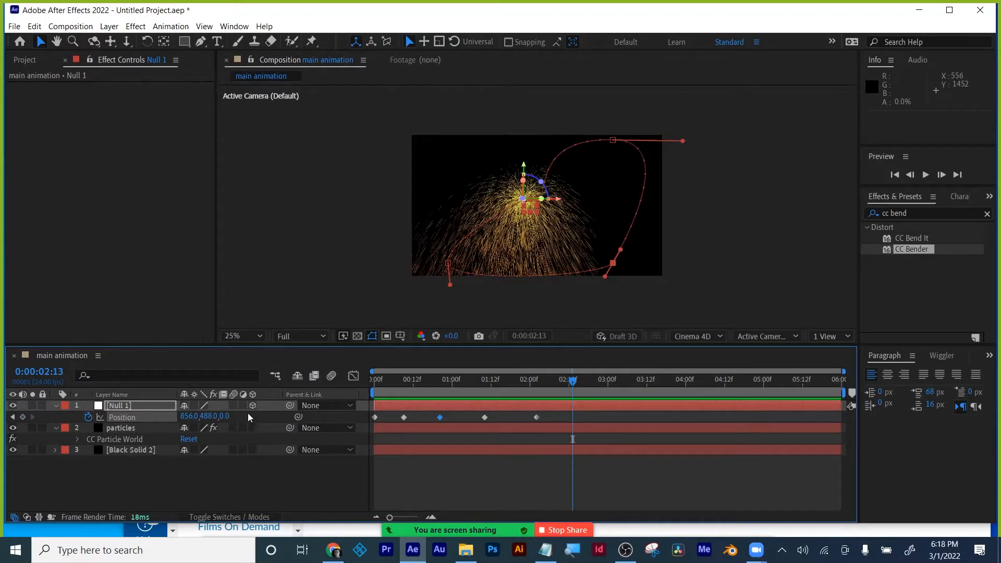
pyautogui.moveTo(224, 419); pyautogui.dragTo(307, 419)
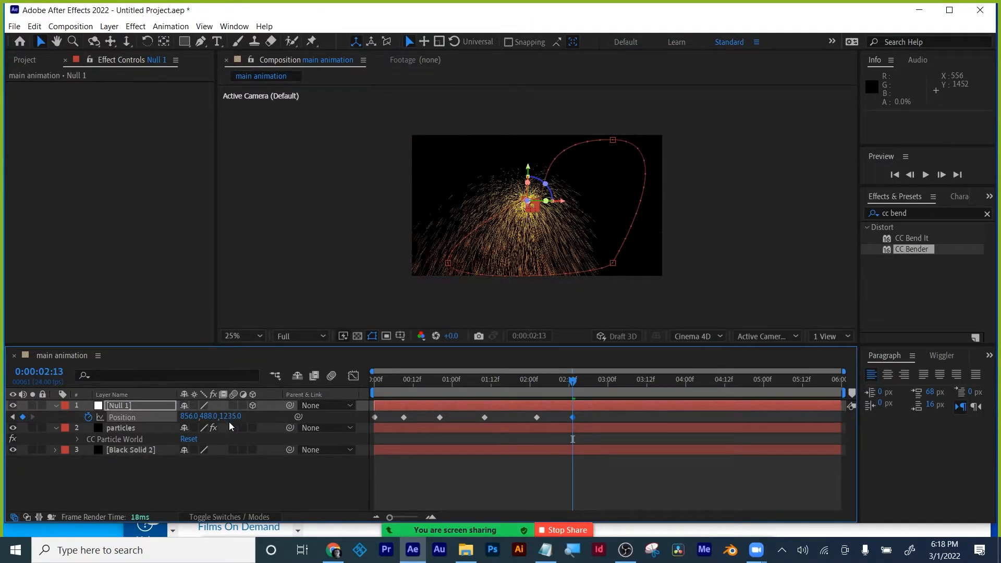
pyautogui.moveTo(230, 417); pyautogui.dragTo(291, 417)
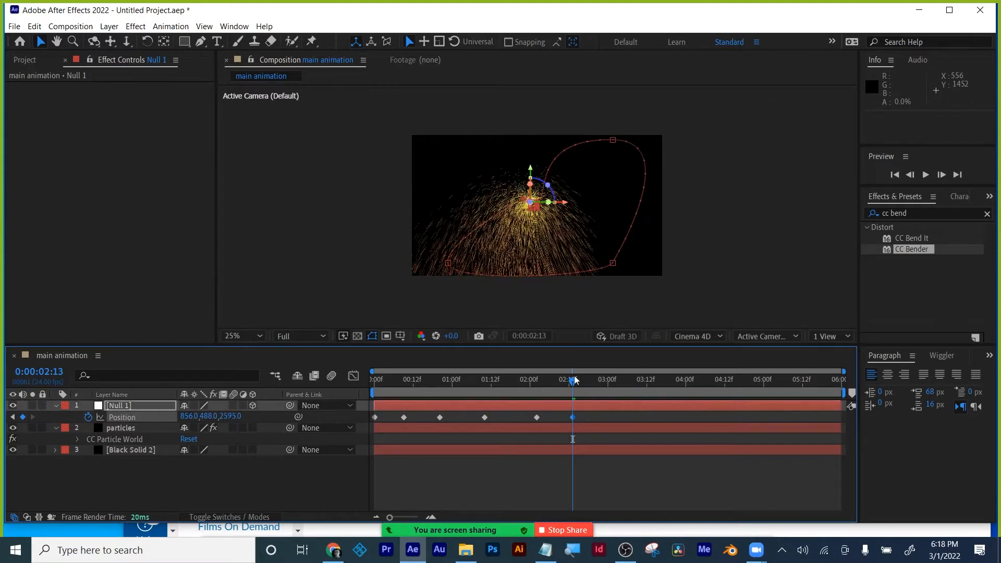
# - Shift Null 1's second Position keyframe to 0:00:00:08 and lower its Z value to about -246
pyautogui.click(401, 393)
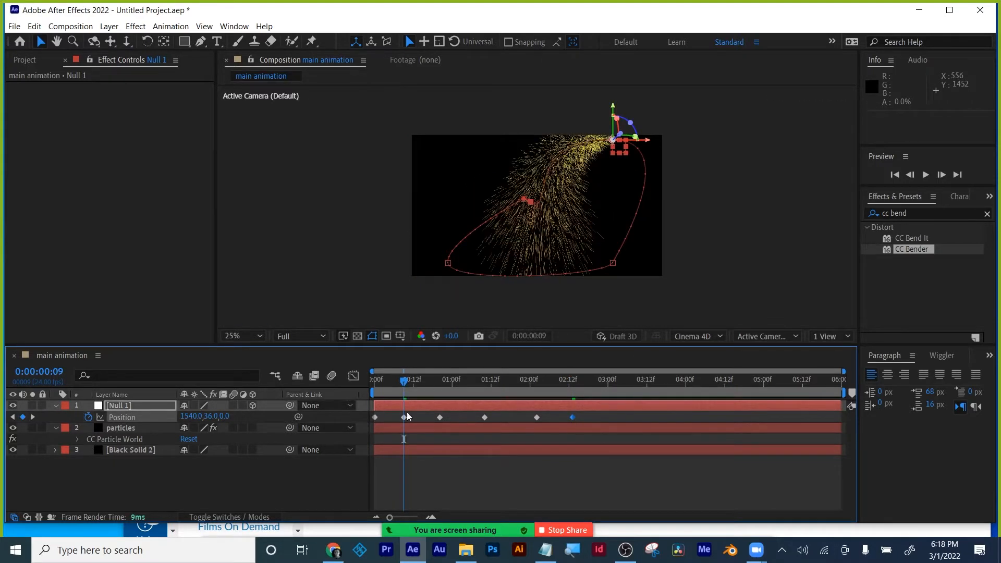
pyautogui.moveTo(225, 417); pyautogui.dragTo(214, 417)
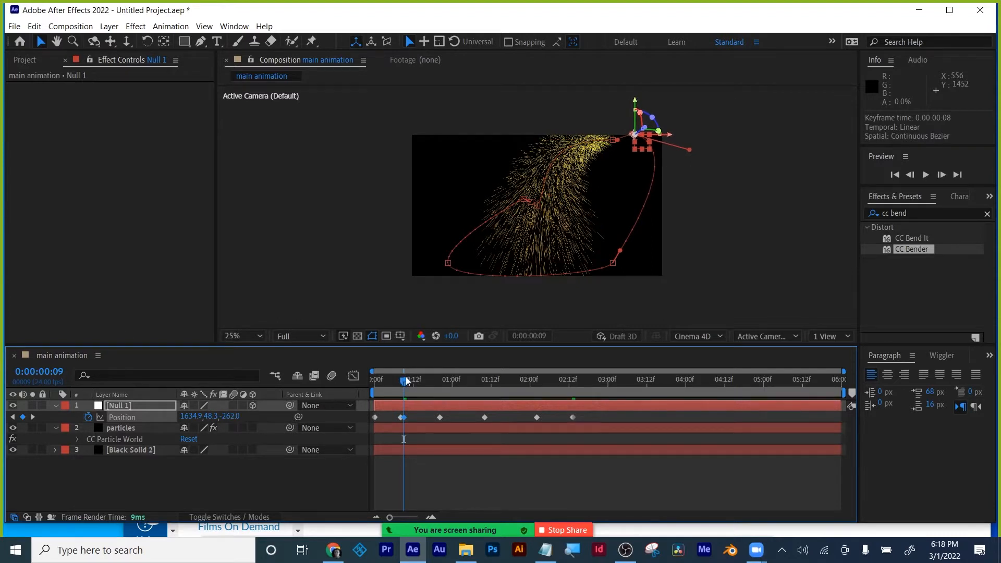
pyautogui.hotkey('ctrl', 'z')
pyautogui.hotkey('ctrl', 'z')
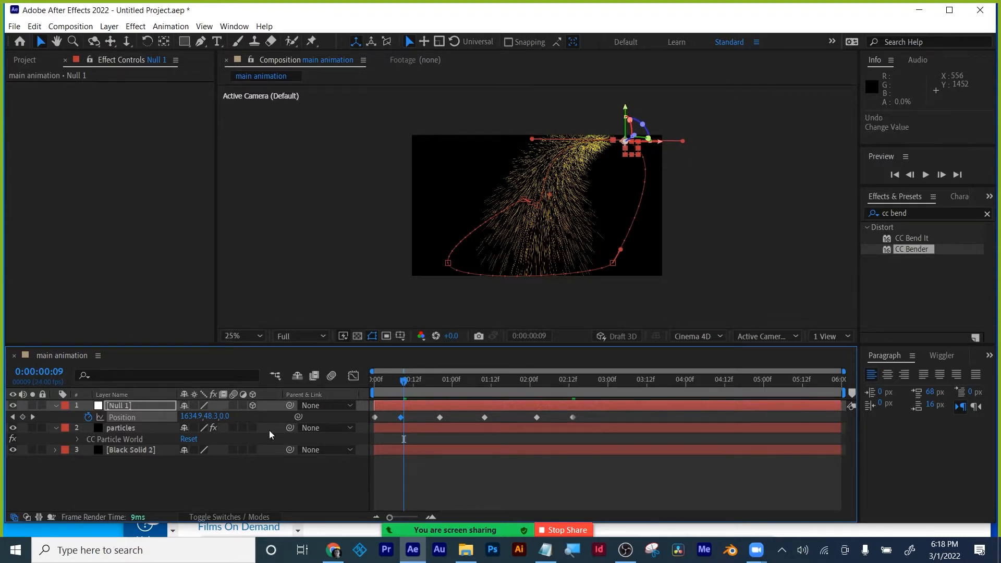
pyautogui.click(12, 417)
pyautogui.moveTo(226, 418); pyautogui.dragTo(99, 417)
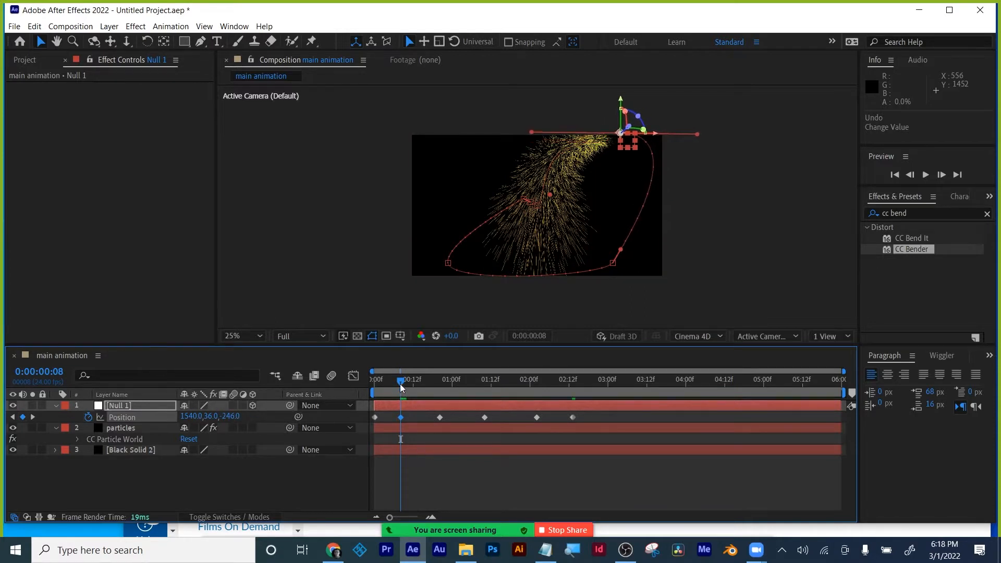
# - Scrub through the adjusted null movement and preview the spark animation from the first frame
pyautogui.moveTo(399, 384); pyautogui.dragTo(482, 382)
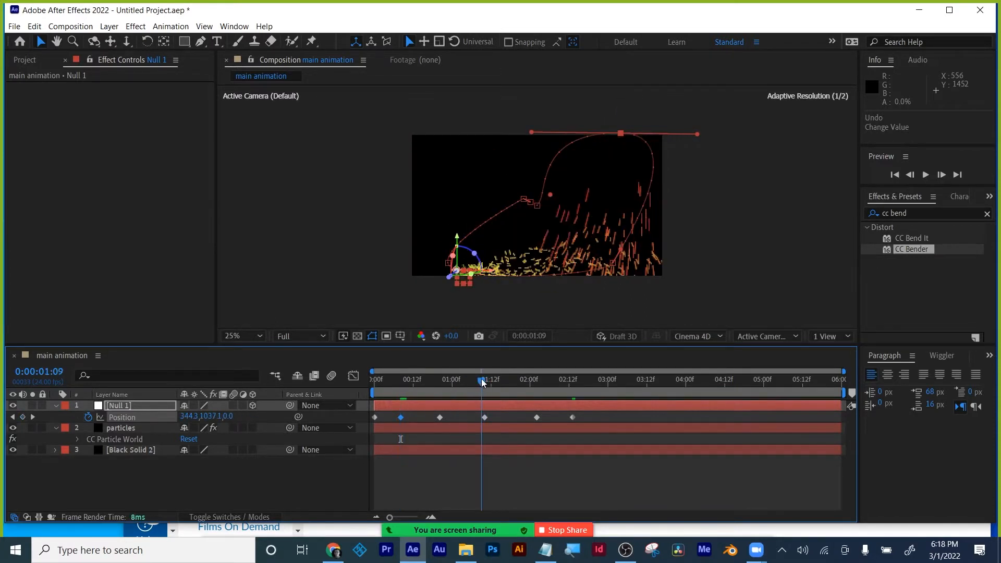
pyautogui.press('Home')
pyautogui.press('space')
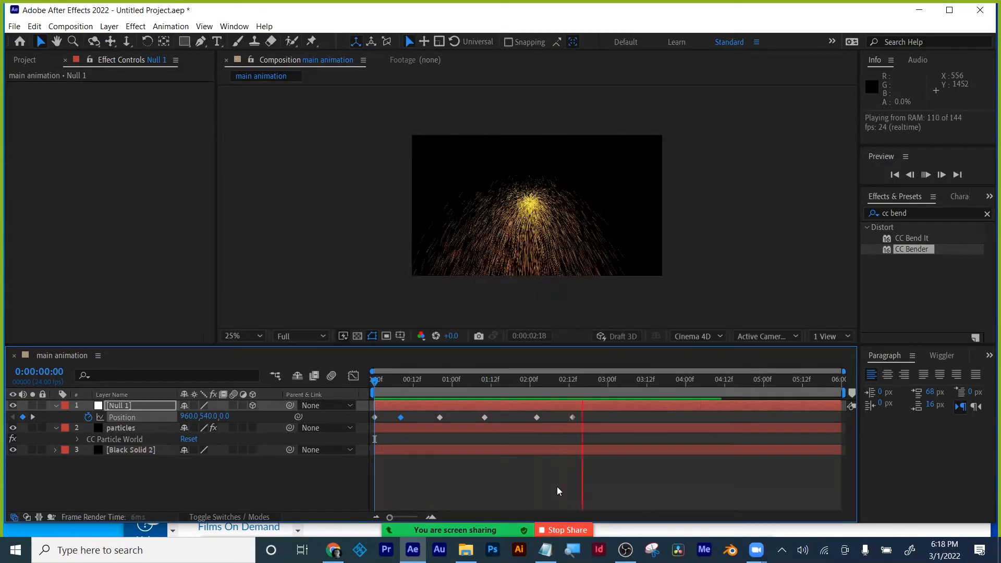
pyautogui.press('space')
# - Apply Easy Ease to all of Null 1's Position keyframes
pyautogui.moveTo(598, 417); pyautogui.dragTo(374, 418)
pyautogui.rightClick(377, 417)
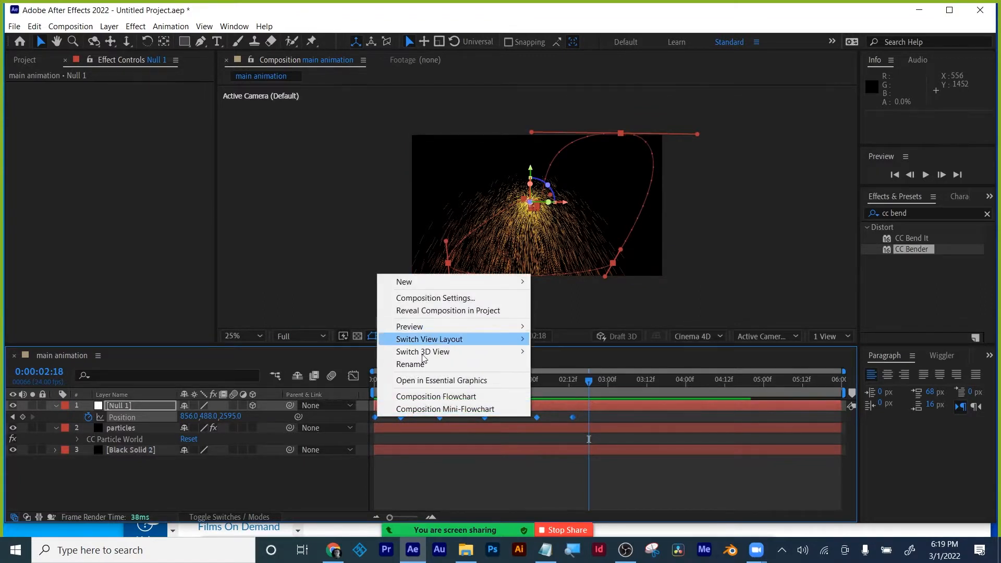
pyautogui.click(409, 510)
pyautogui.moveTo(609, 416); pyautogui.dragTo(353, 435)
pyautogui.rightClick(374, 418)
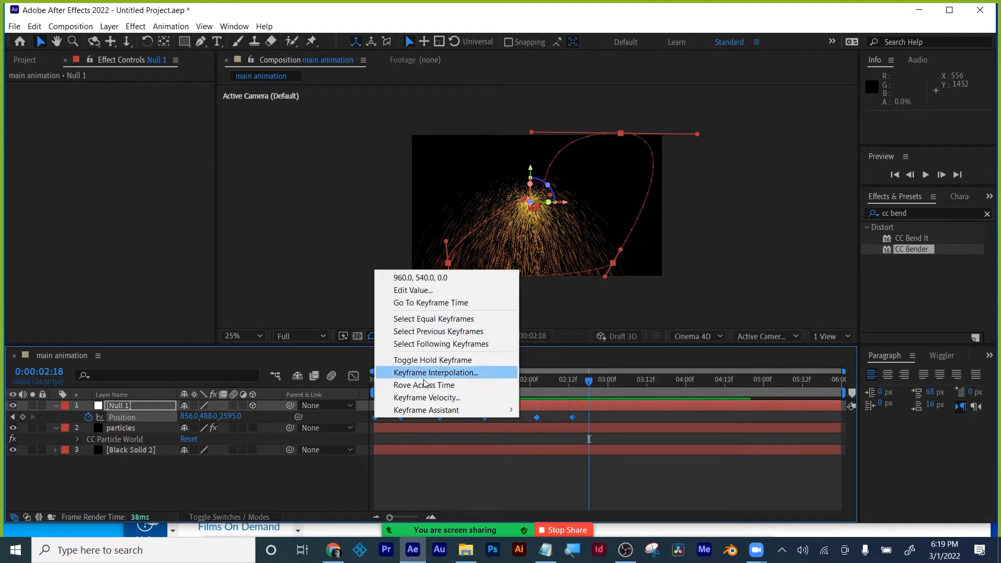
pyautogui.moveTo(456, 411)
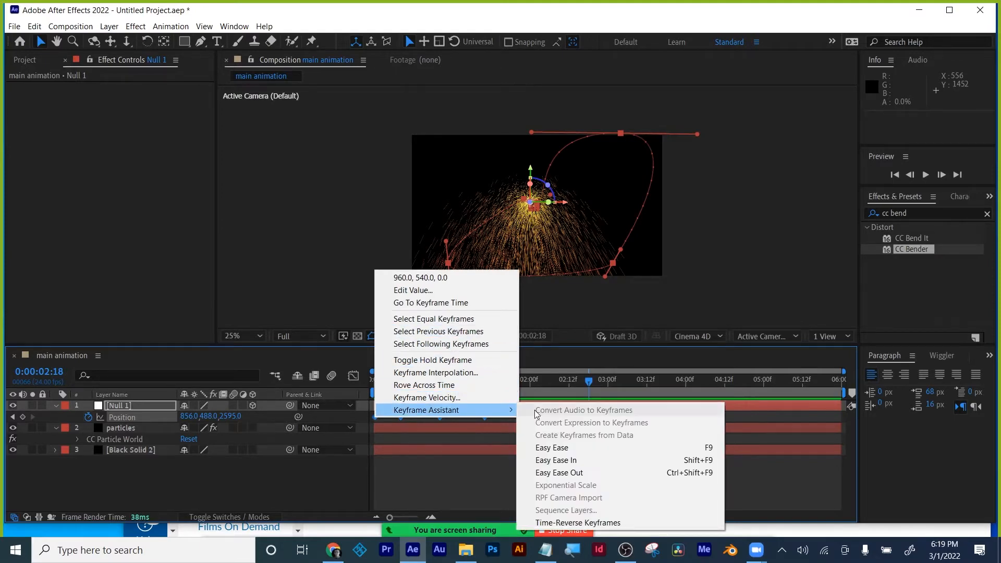
pyautogui.click(577, 448)
# - Check the CC Particle World expressions in the AE_Expressions text file and the course's reference files folder, and return to After Effects
pyautogui.click(546, 549)
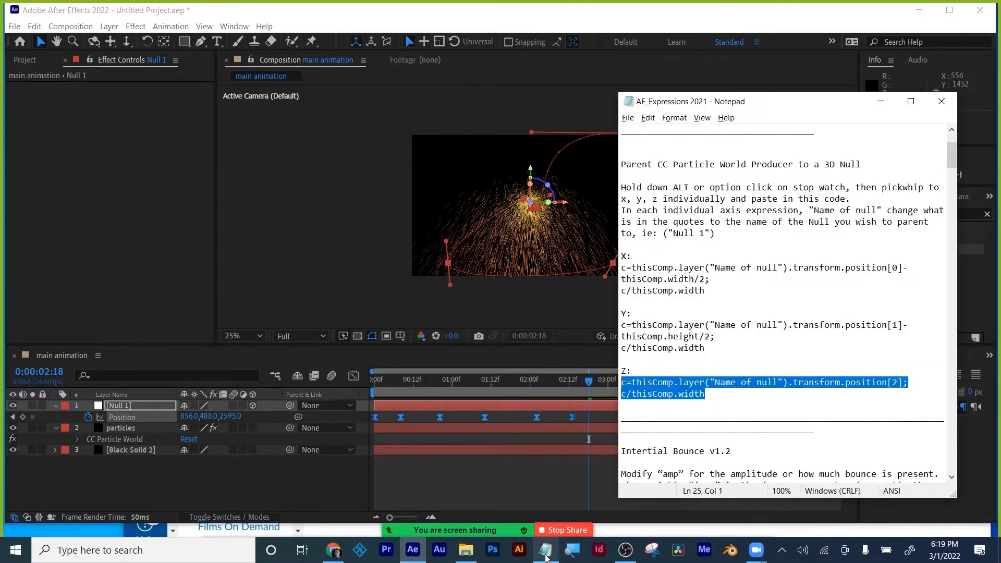
pyautogui.click(699, 403)
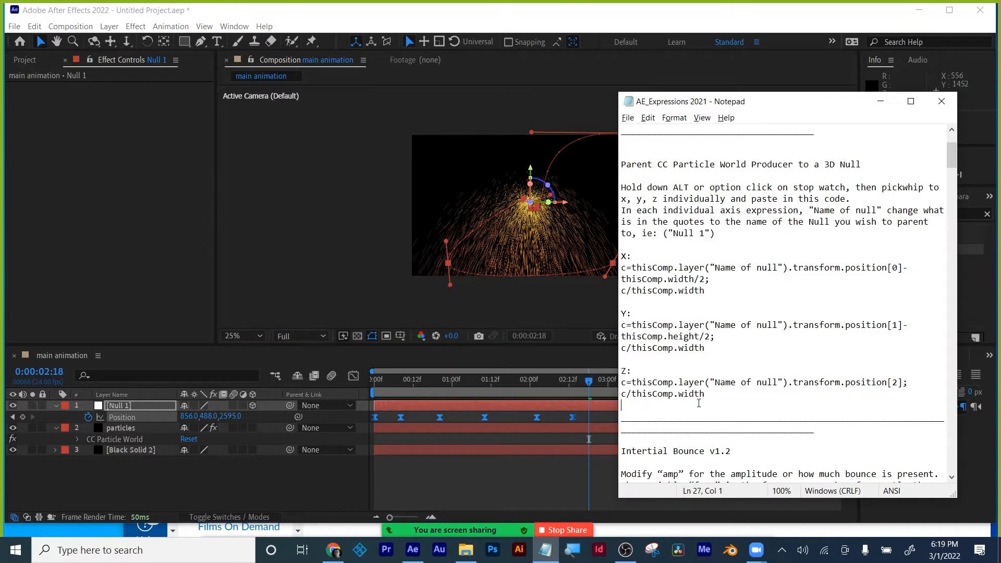
pyautogui.click(941, 101)
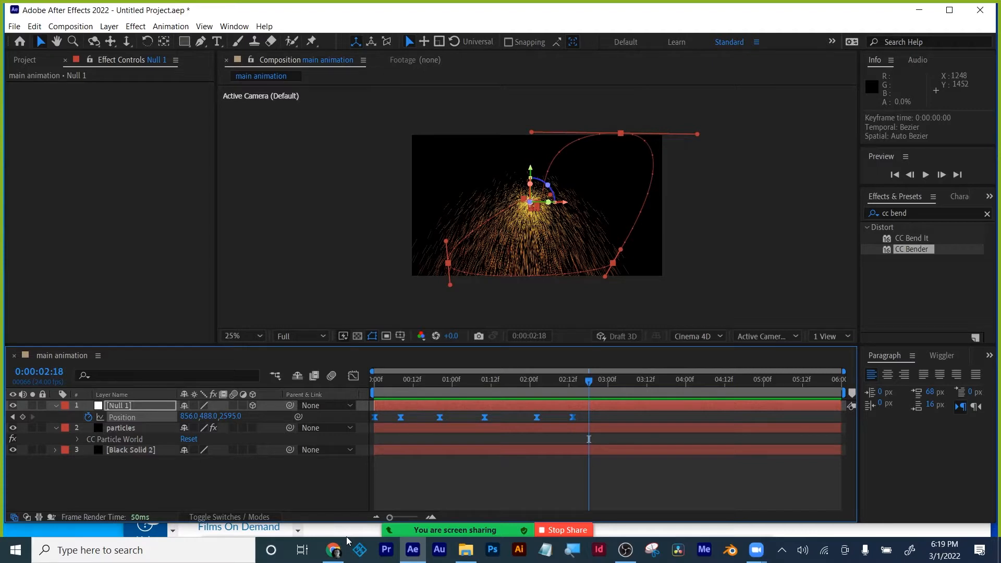
pyautogui.click(332, 551)
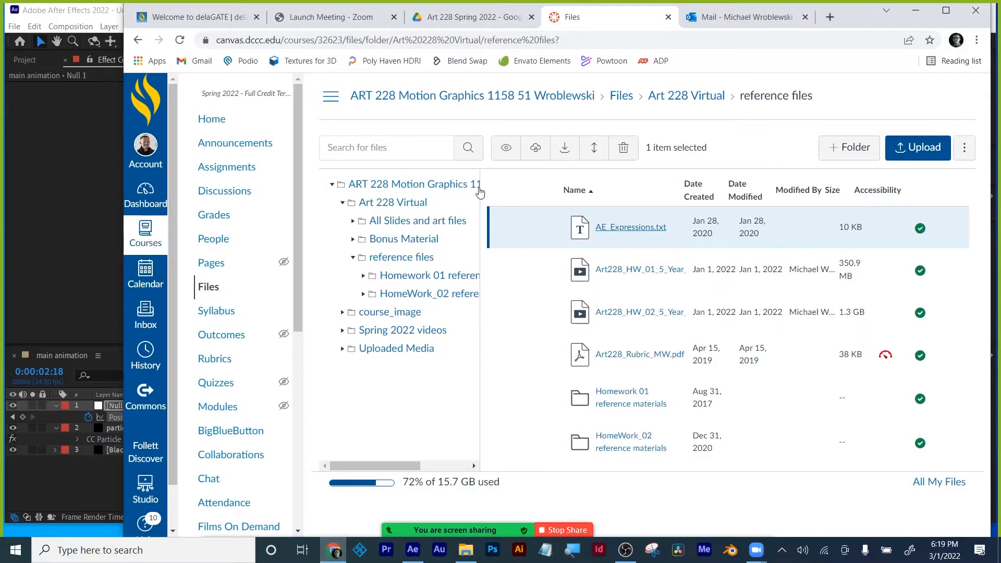
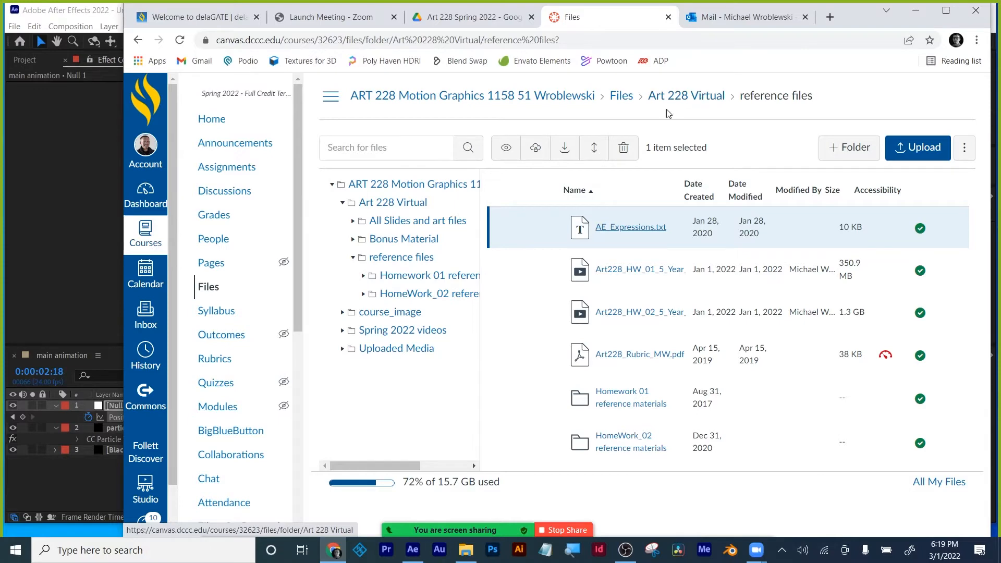
pyautogui.click(917, 12)
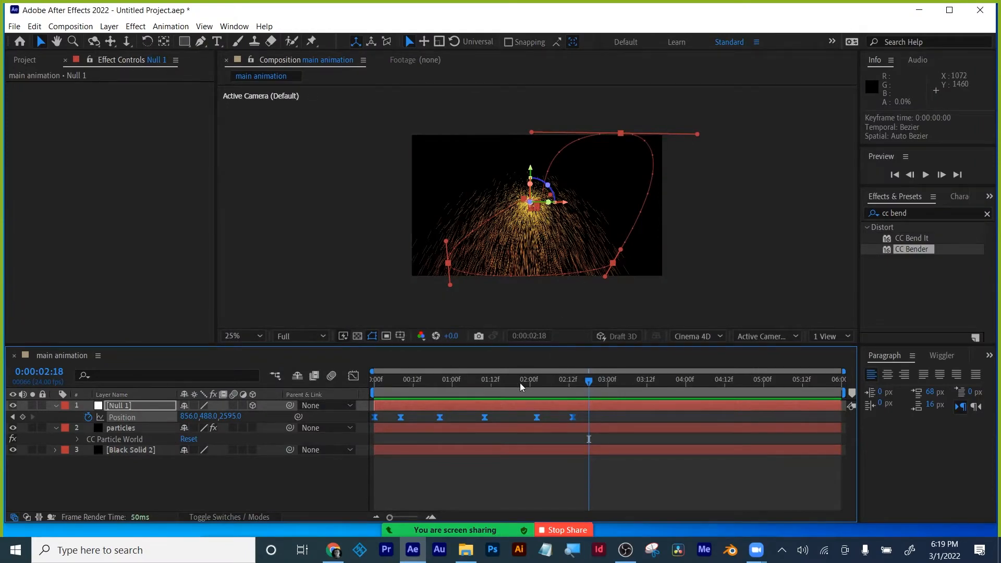
# - Examine the Particle Type options of the particles layer's CC Particle World effect at 0:00:02:04, keeping Line
pyautogui.moveTo(504, 380); pyautogui.dragTo(542, 365)
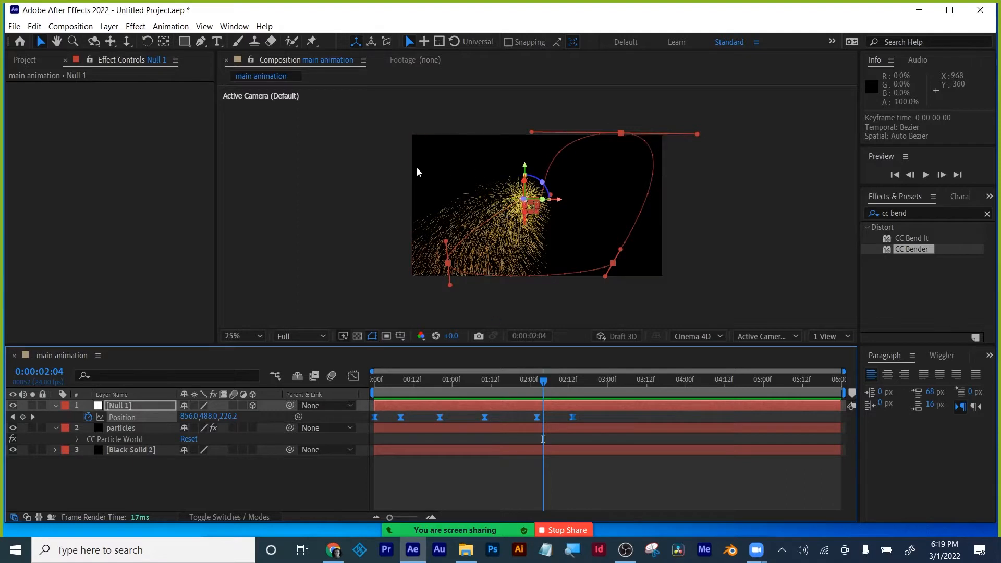
pyautogui.click(121, 427)
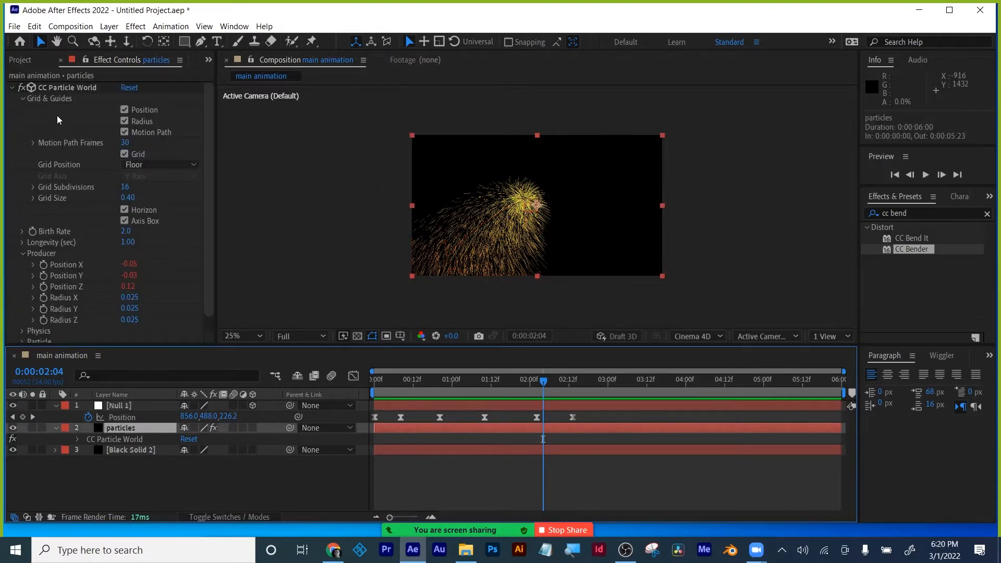
pyautogui.click(12, 87)
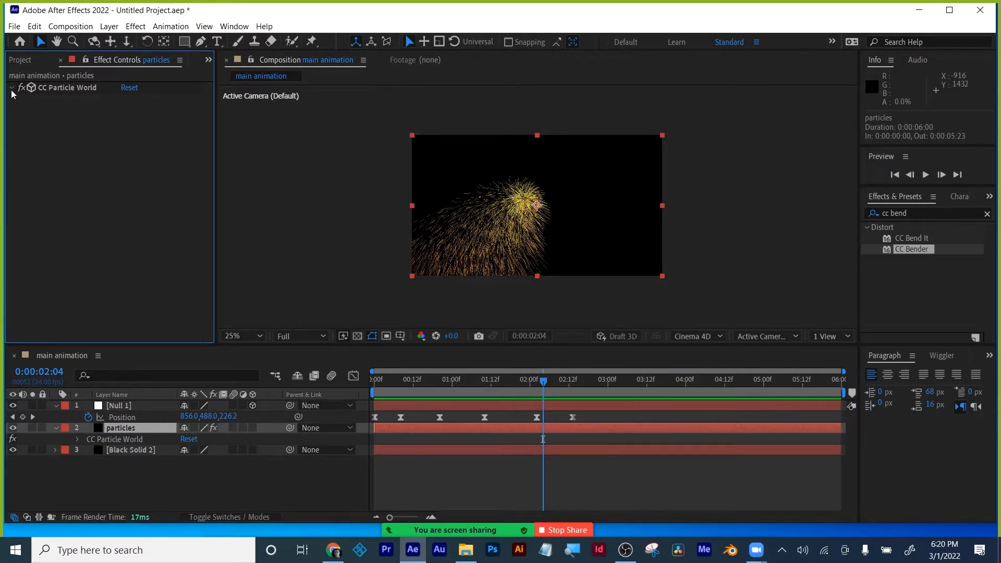
pyautogui.click(12, 88)
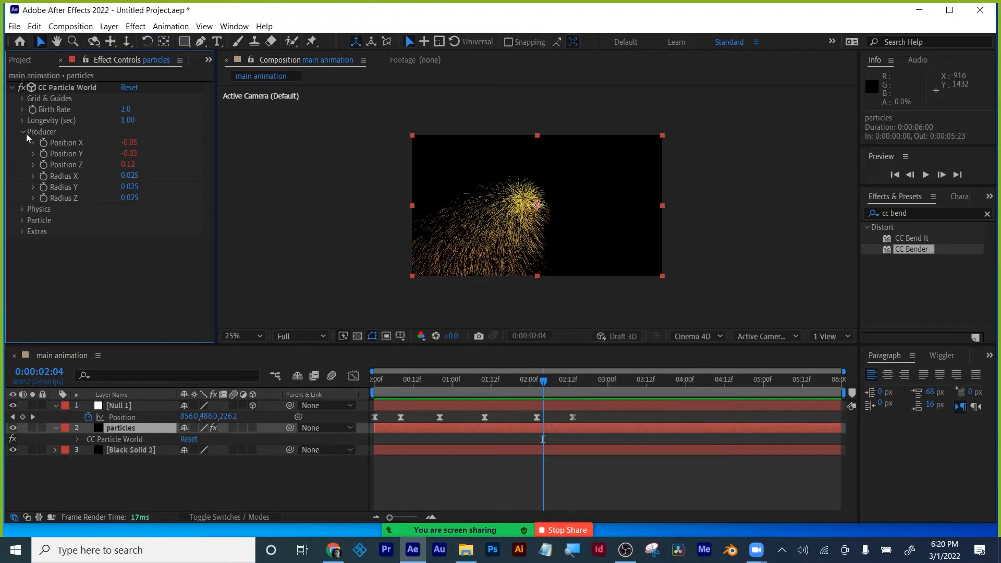
pyautogui.click(22, 132)
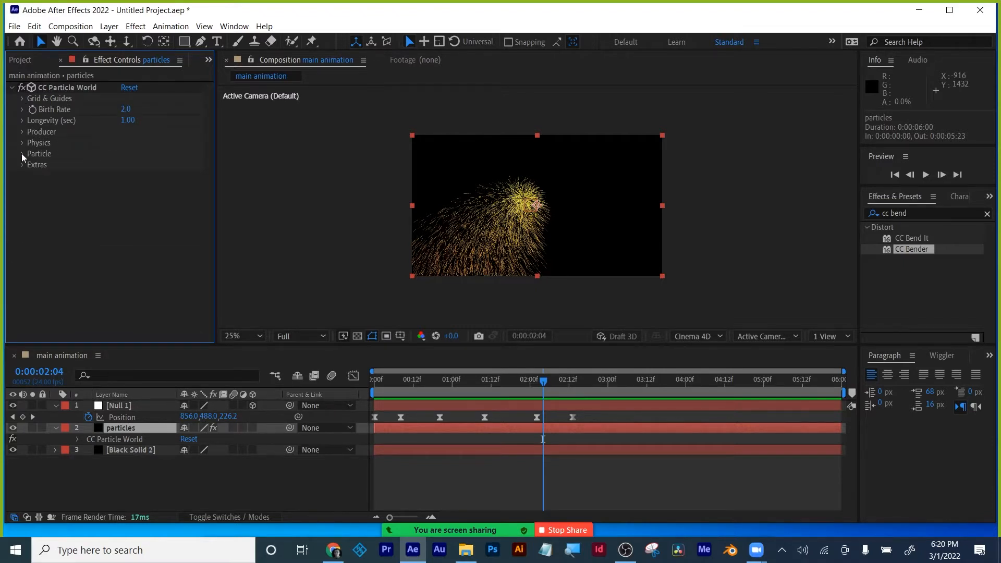
pyautogui.click(21, 154)
pyautogui.scroll(-1, 62, 162)
pyautogui.click(148, 127)
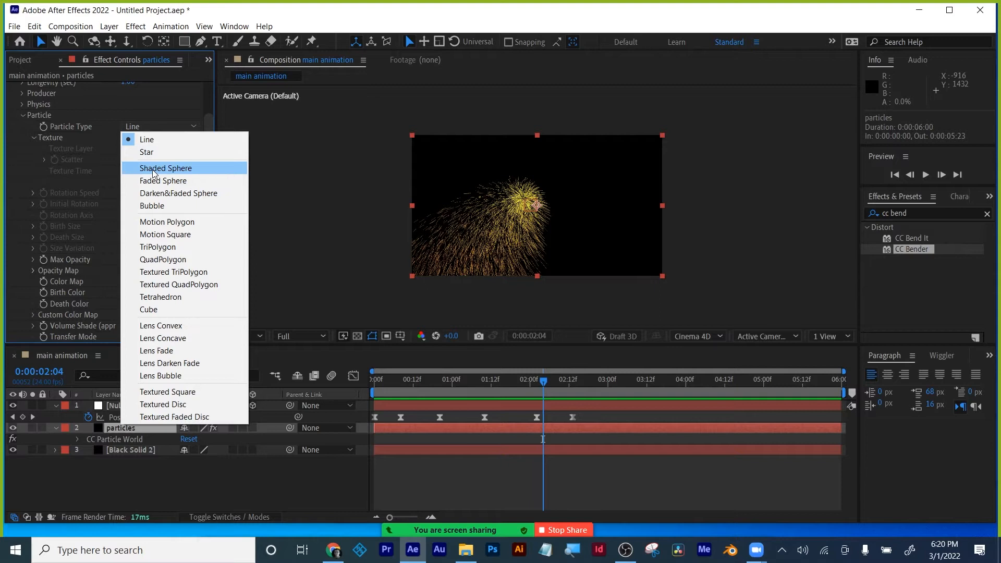
pyautogui.click(148, 140)
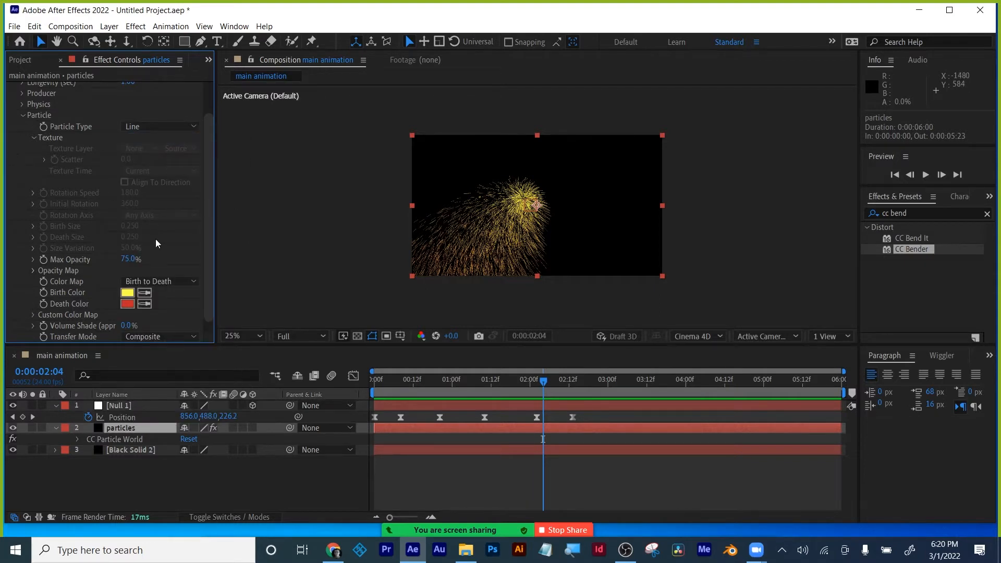
# - Raise the particles' Max Opacity to 100%, look over the Opacity Map, and scrub the animation to 0:00:02:00
pyautogui.scroll(-1, 155, 244)
pyautogui.moveTo(129, 252); pyautogui.dragTo(174, 246)
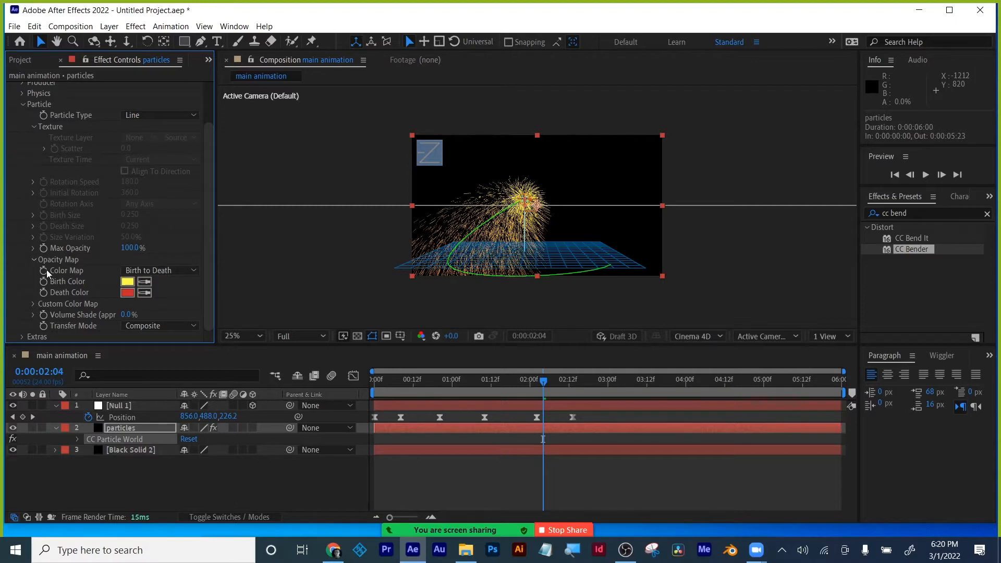
pyautogui.click(35, 260)
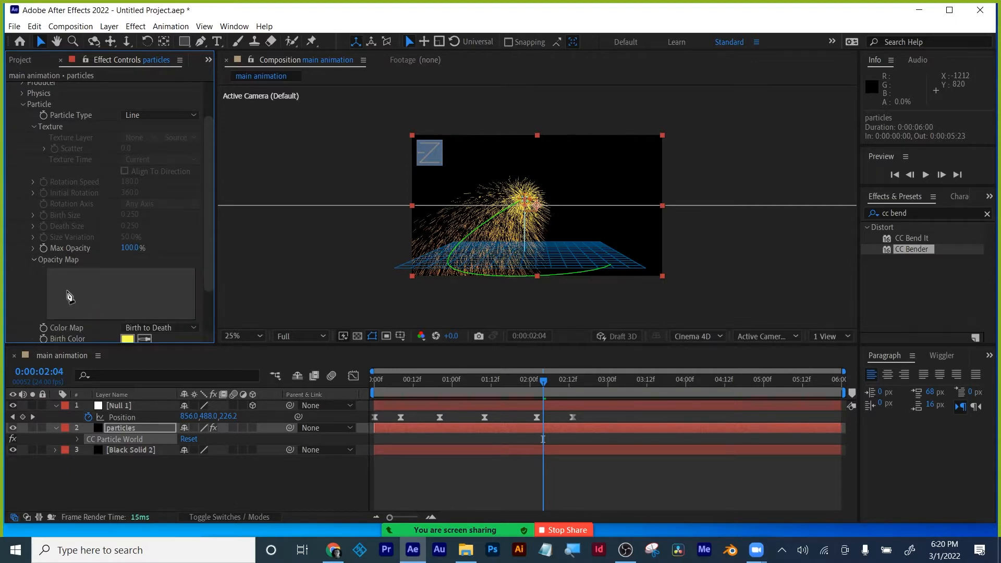
pyautogui.click(35, 260)
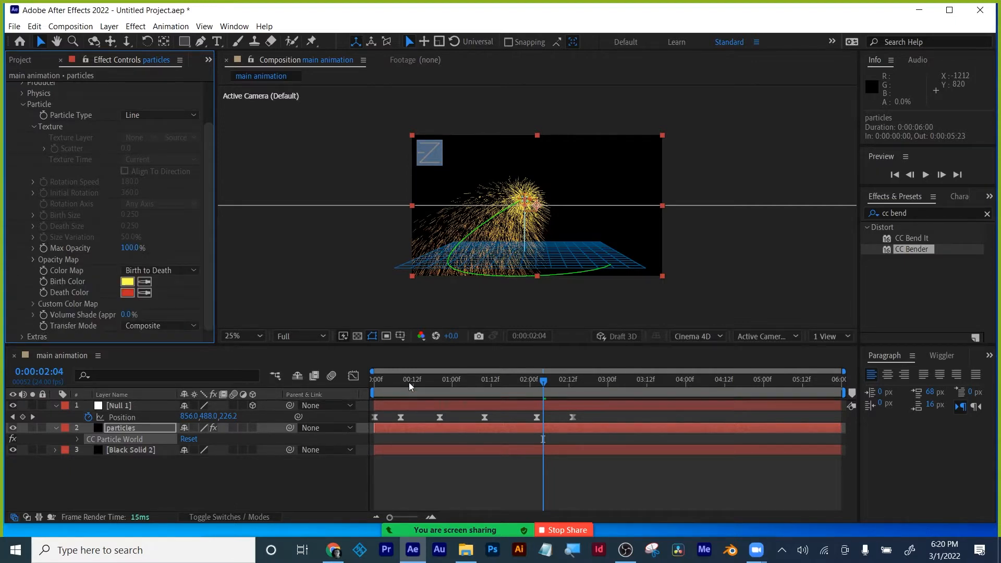
pyautogui.moveTo(408, 383); pyautogui.dragTo(530, 382)
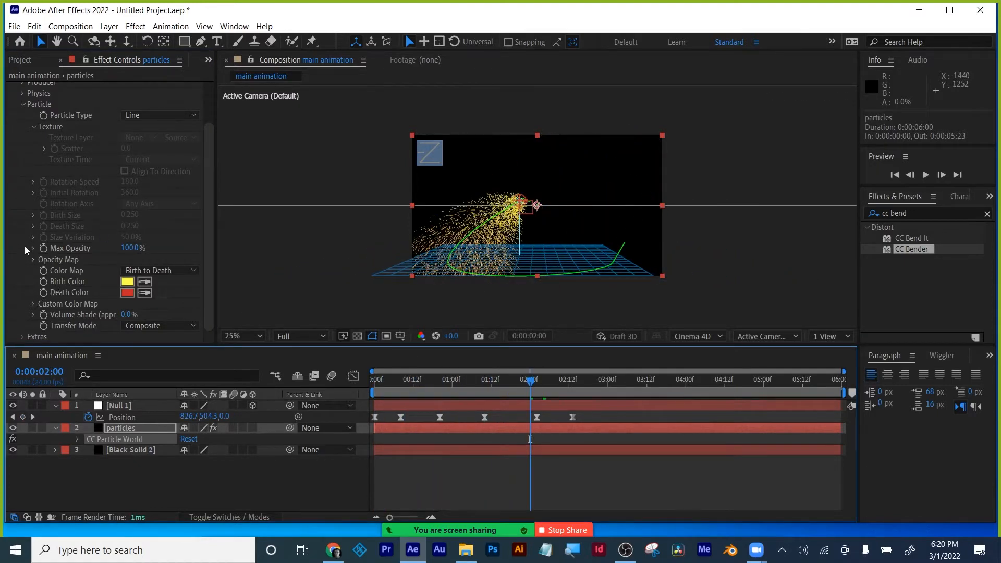
# - Set both Velocity and Gravity to 0 in the Physics settings of CC Particle World
pyautogui.click(36, 127)
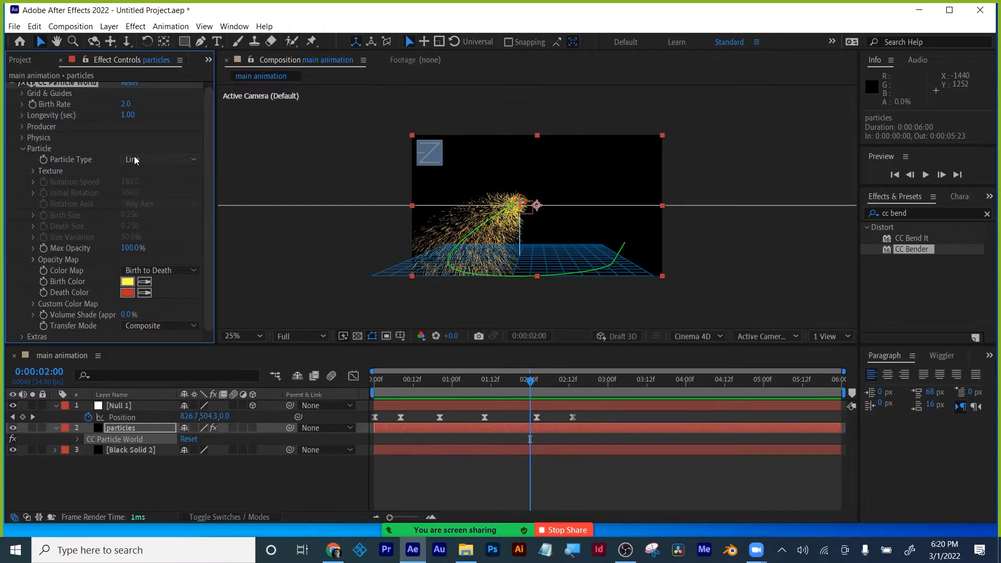
pyautogui.click(22, 149)
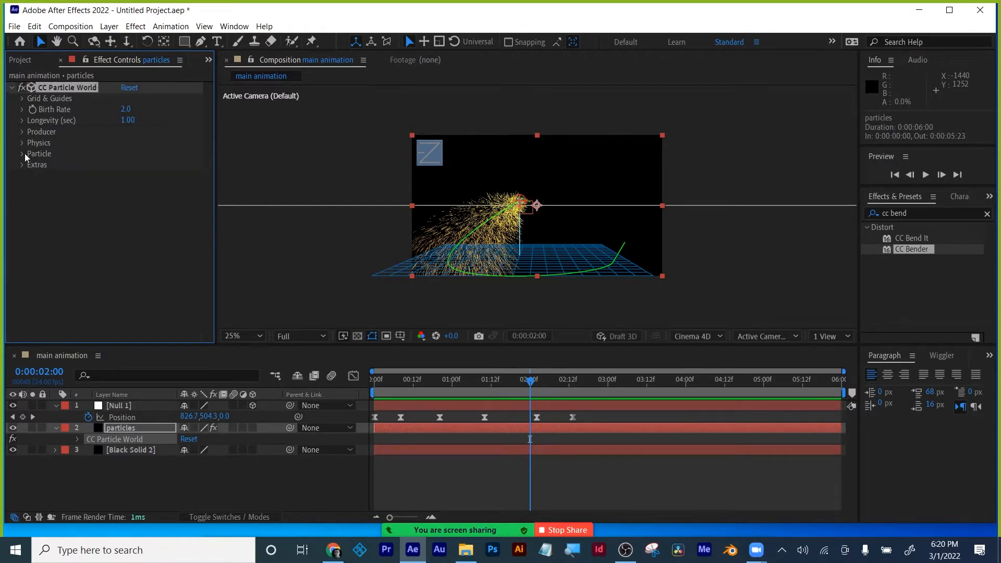
pyautogui.click(23, 143)
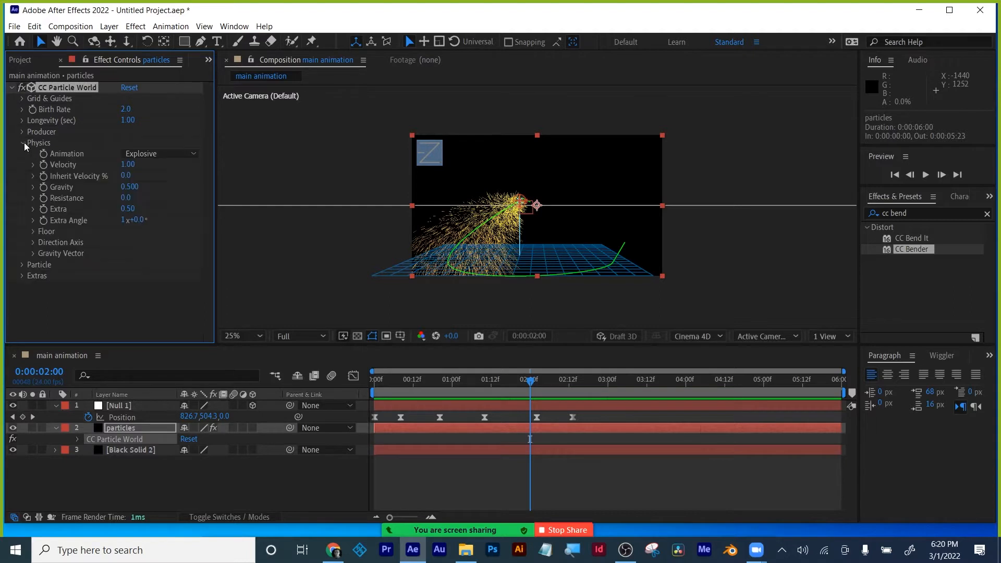
pyautogui.click(127, 165)
pyautogui.write('0')
pyautogui.press('Return')
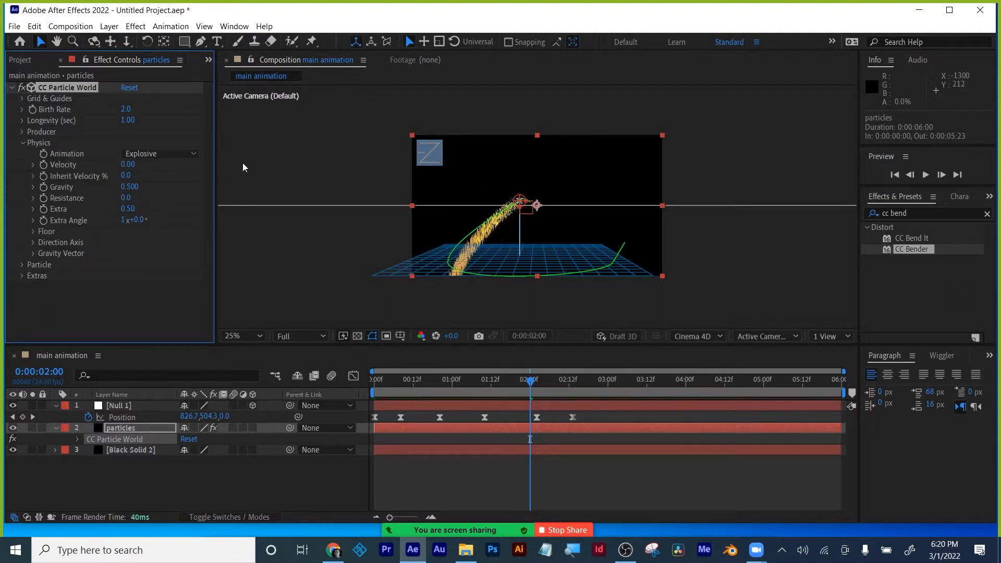
pyautogui.click(130, 188)
pyautogui.write('0')
pyautogui.press('Return')
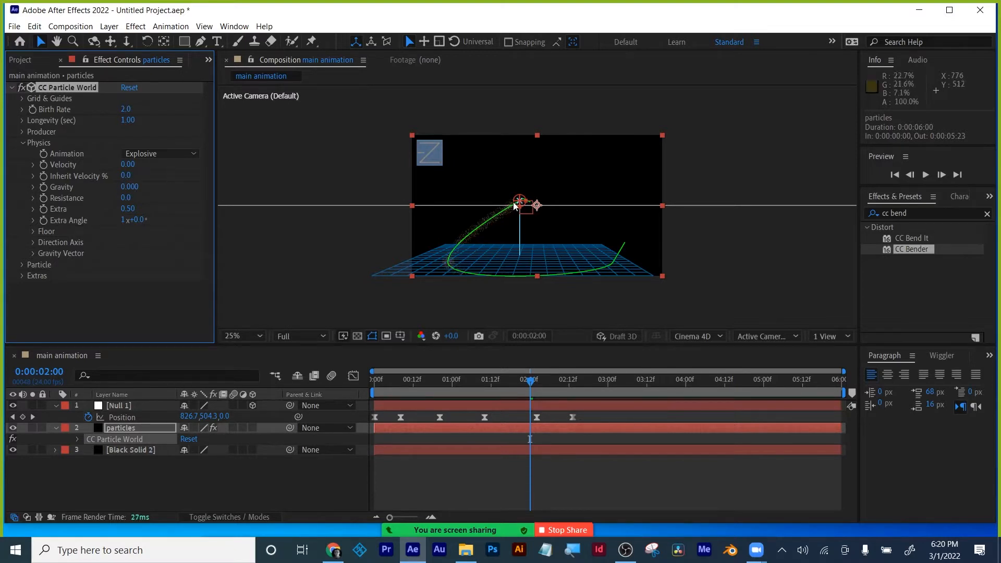
# - Set the Physics Extra value to 0 and the Extra Angle to 0 revolutions for the particles
pyautogui.click(127, 209)
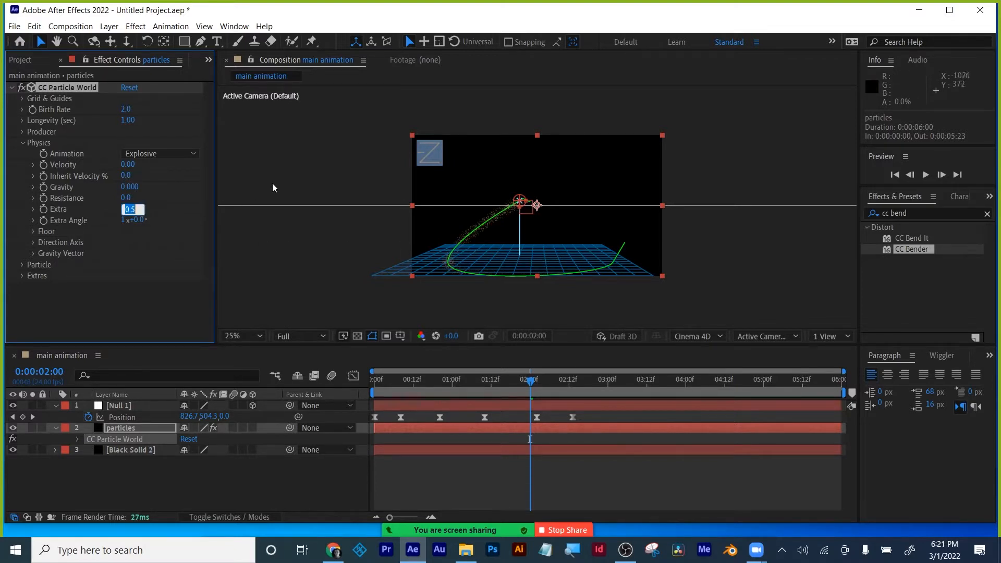
pyautogui.write('0')
pyautogui.press('Return')
pyautogui.click(128, 218)
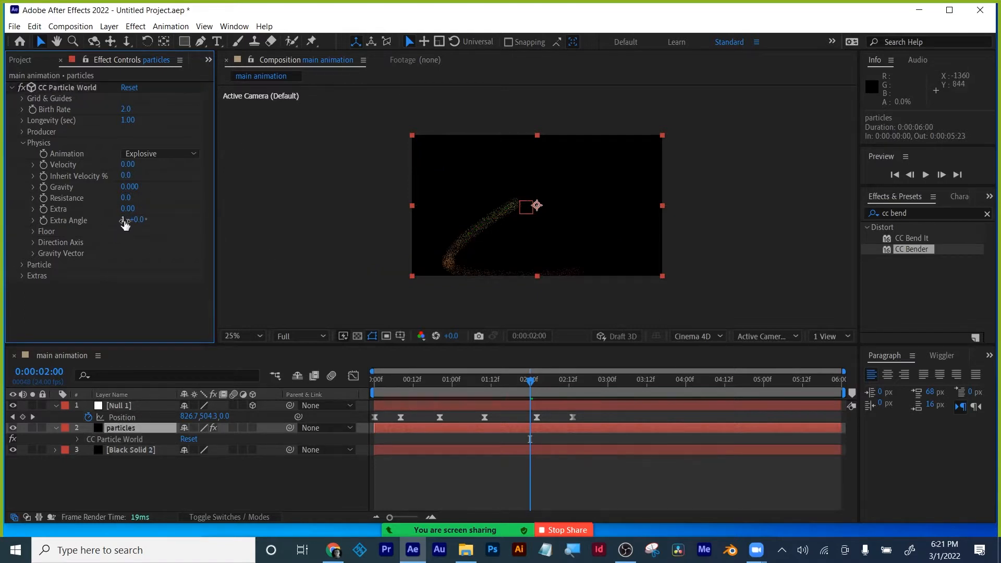
pyautogui.click(123, 220)
pyautogui.write('0')
pyautogui.press('Return')
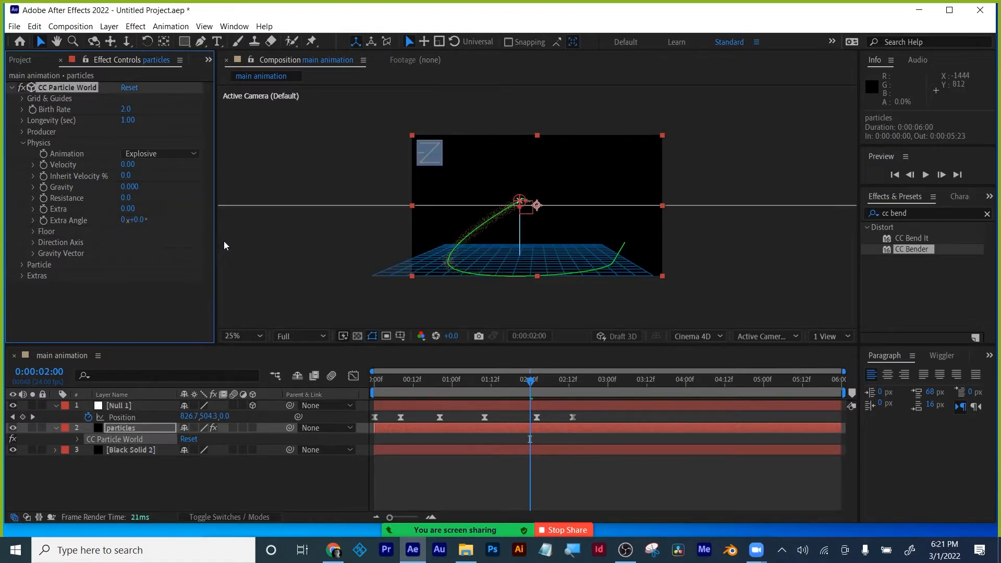
pyautogui.click(22, 142)
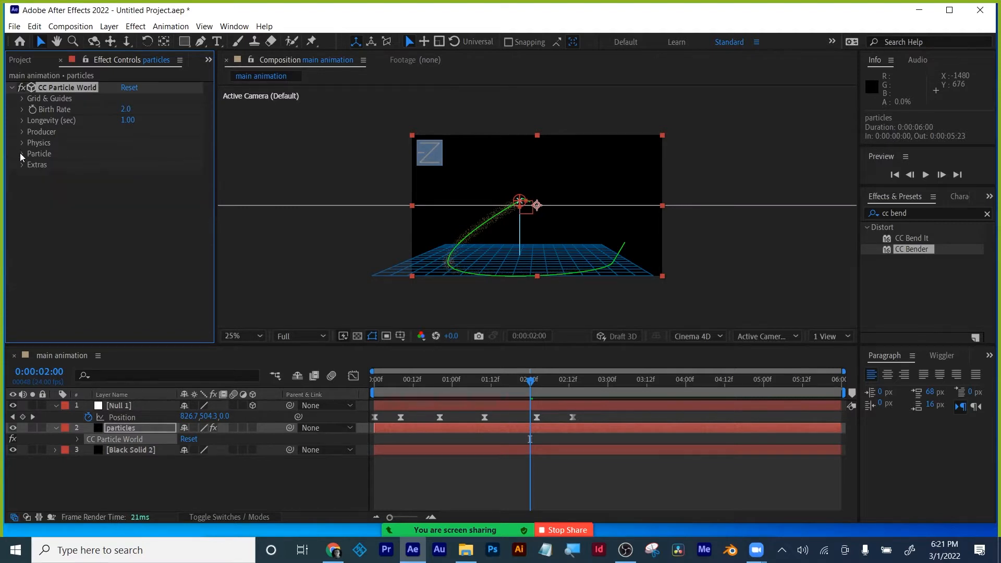
# - Raise the particles' Birth Rate to 8.1, set Longevity to 7 seconds, and preview the trail from the start of the timeline
pyautogui.click(22, 153)
pyautogui.scroll(-1, 165, 235)
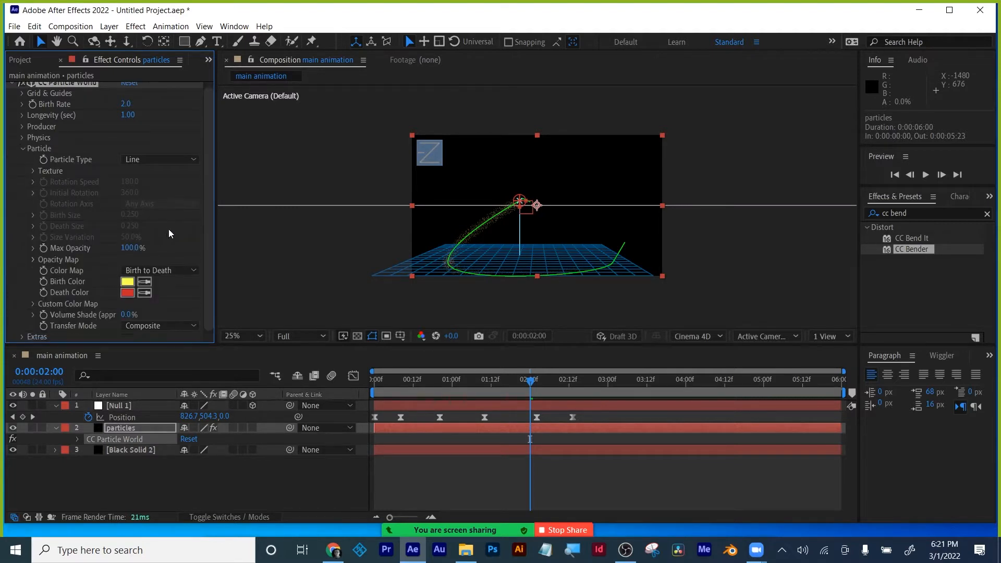
pyautogui.click(24, 149)
pyautogui.moveTo(126, 109); pyautogui.dragTo(157, 103)
pyautogui.click(127, 120)
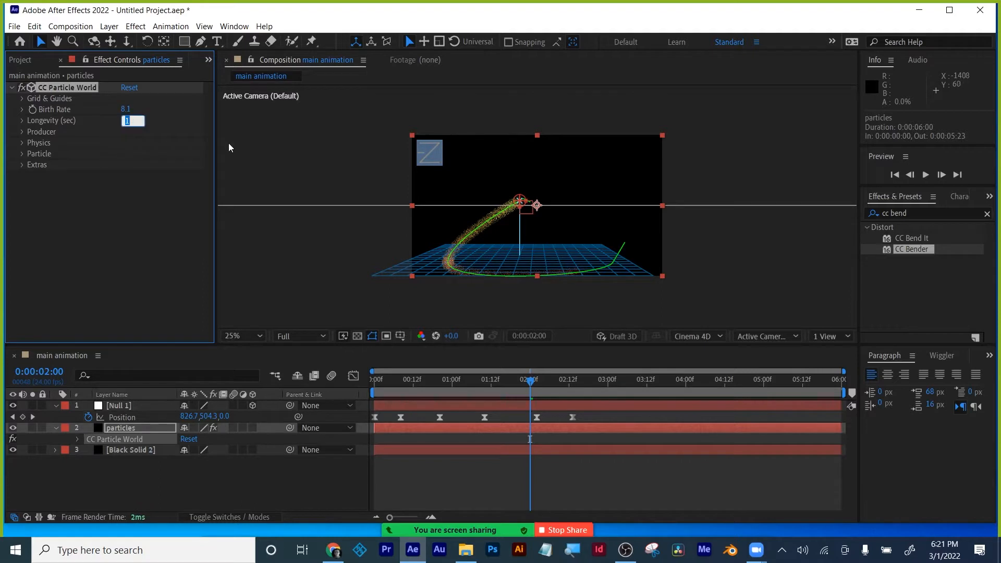
pyautogui.write('7')
pyautogui.press('Return')
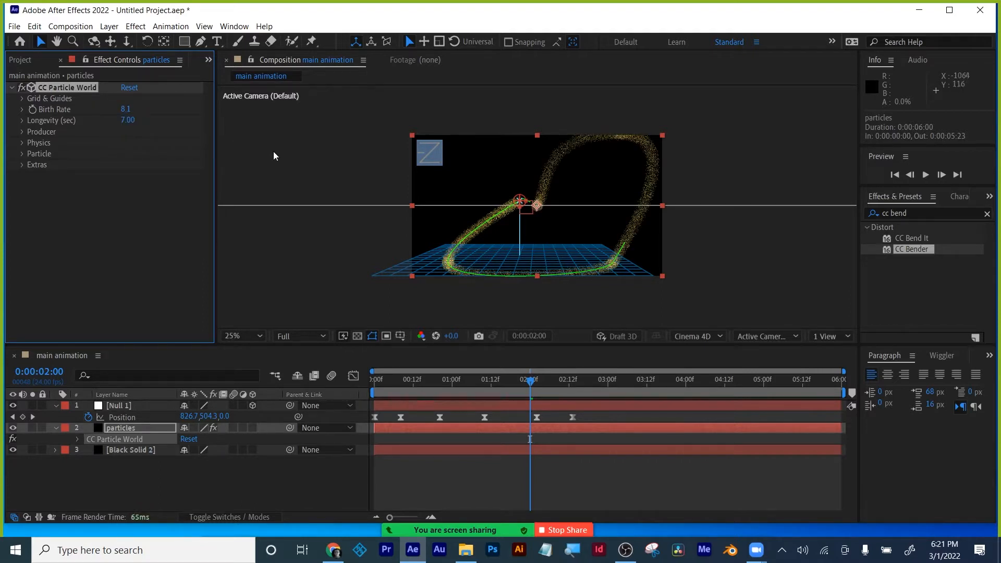
pyautogui.moveTo(466, 381); pyautogui.dragTo(373, 382)
pyautogui.press('space')
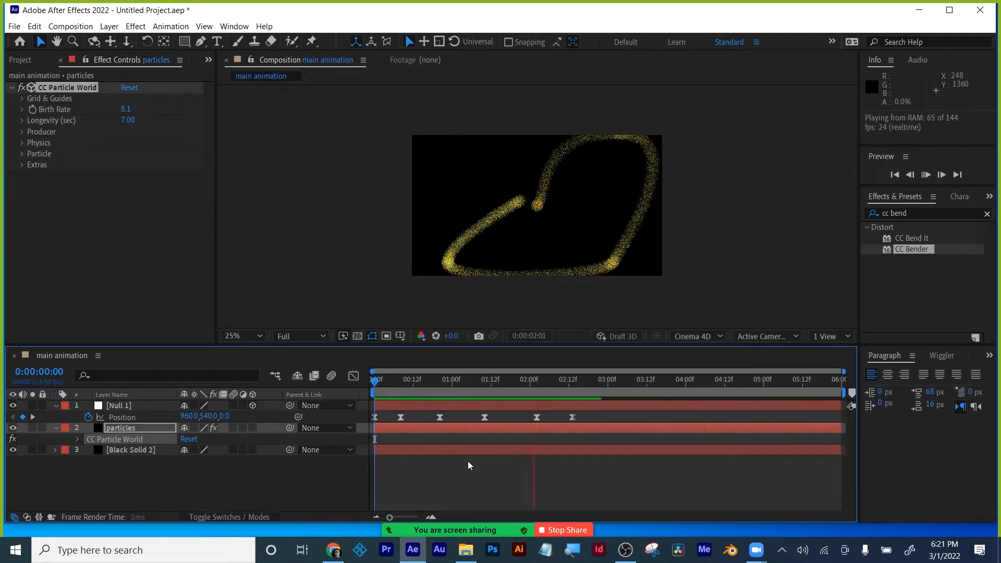
pyautogui.press('space')
# - Increase the particles' Birth Rate to 145.4 and preview the thicker trail from the first frame
pyautogui.moveTo(127, 110); pyautogui.dragTo(490, 361)
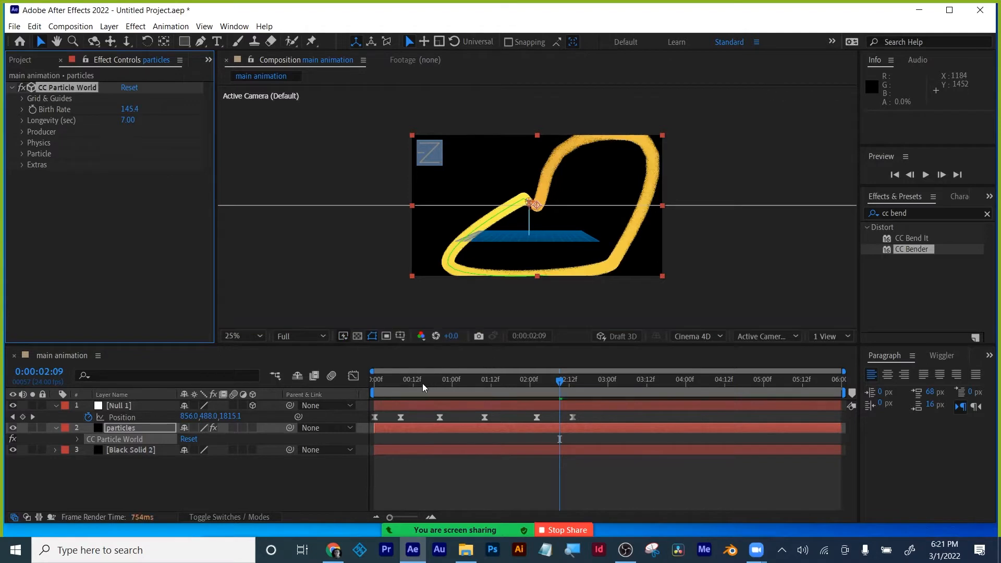
pyautogui.press('Home')
pyautogui.press('space')
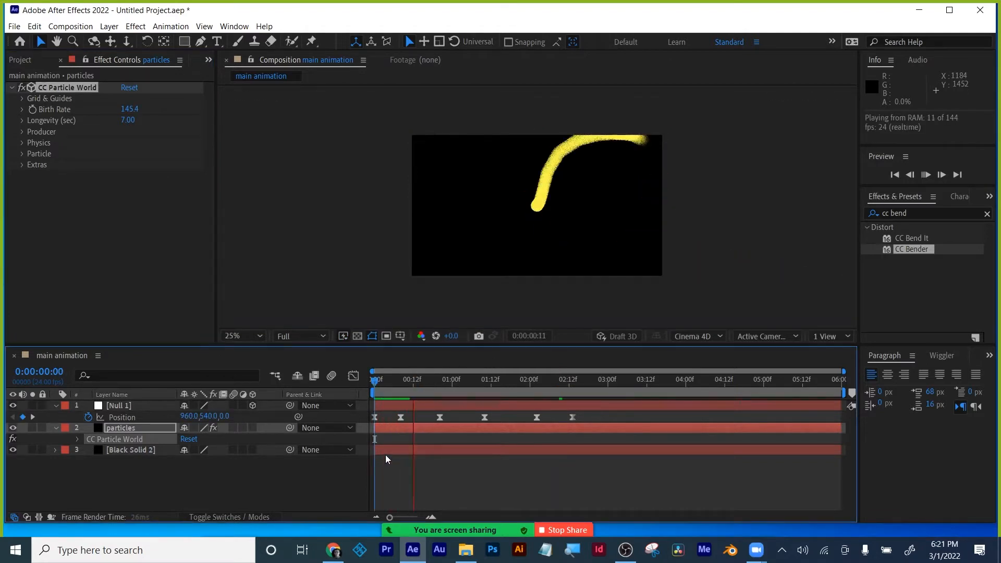
pyautogui.press('space')
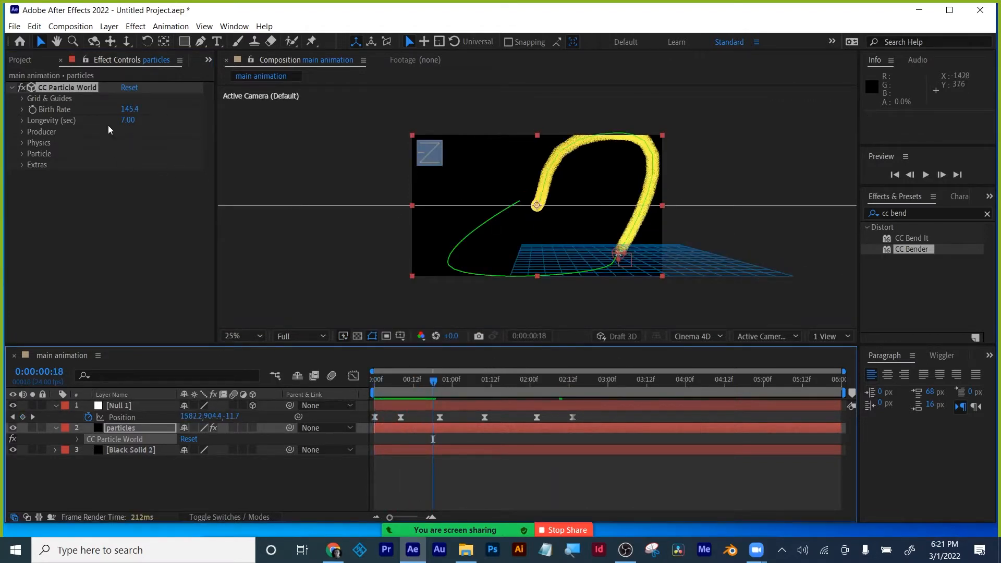
# - Set the particles' Longevity to 2 seconds and play the animation from the beginning
pyautogui.click(128, 120)
pyautogui.write('2')
pyautogui.press('Return')
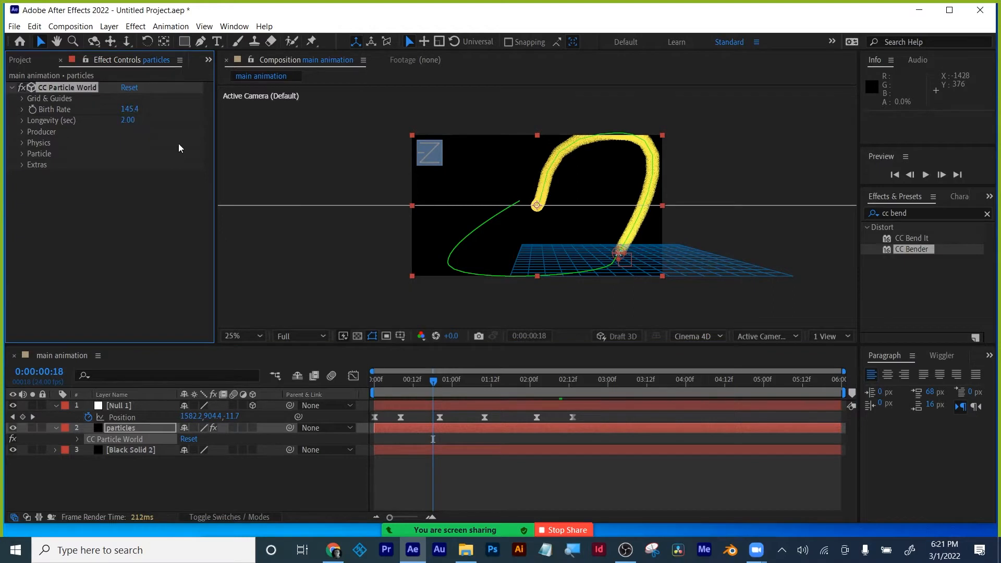
pyautogui.click(400, 379)
pyautogui.press('space')
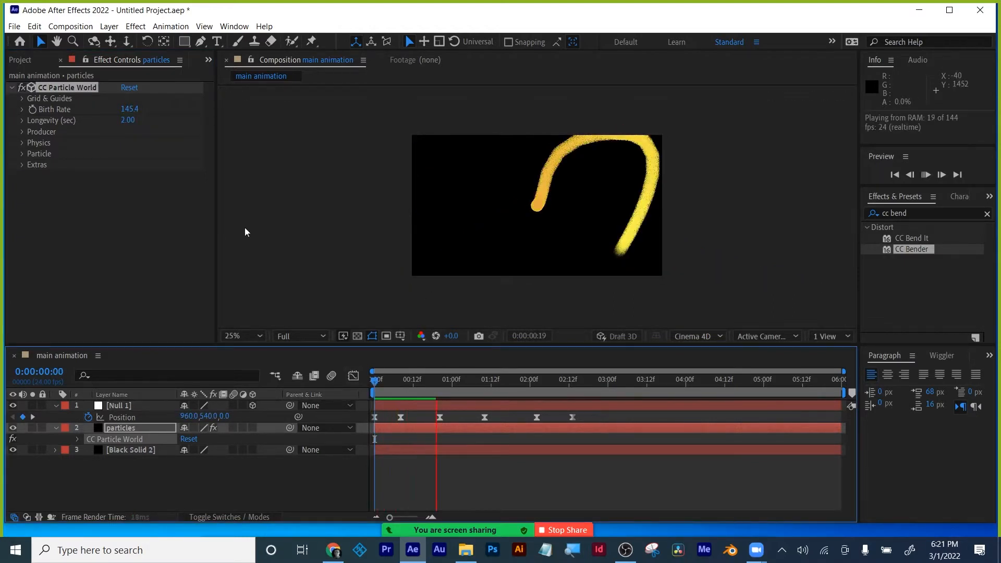
# - Shorten the particles' Longevity to 0.5 seconds
pyautogui.click(129, 121)
pyautogui.write('0.5')
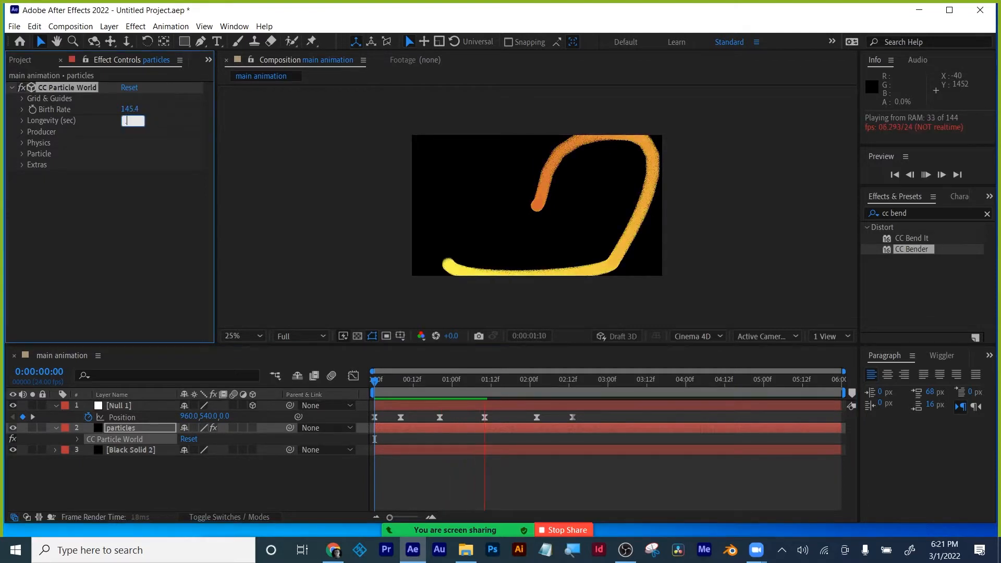
pyautogui.press('Return')
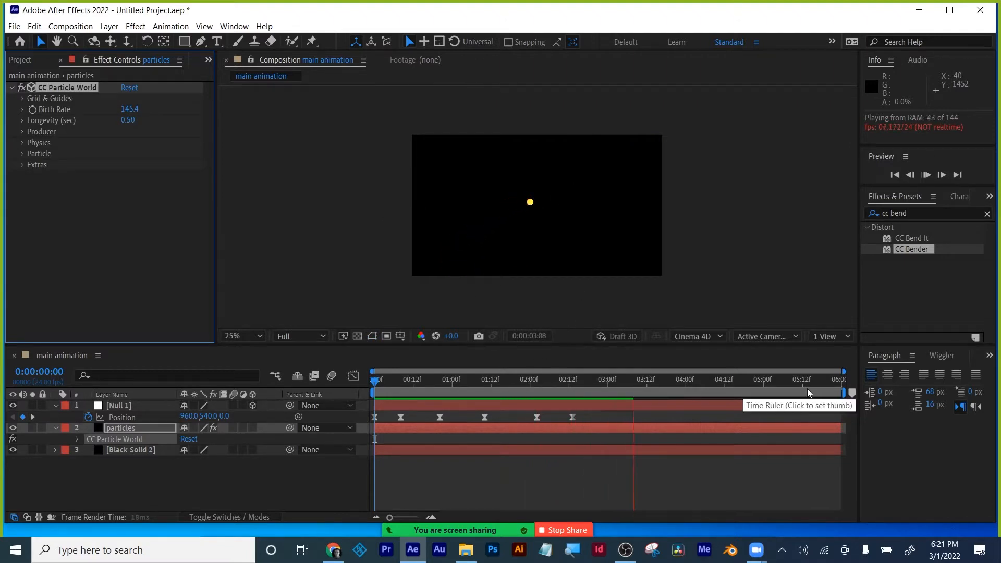
# - Trim the work area to end at about 0:00:02:15 and preview it with the composition fitted to the viewer
pyautogui.press('space')
pyautogui.moveTo(632, 387); pyautogui.dragTo(494, 385)
pyautogui.moveTo(846, 392); pyautogui.dragTo(580, 393)
pyautogui.press('space')
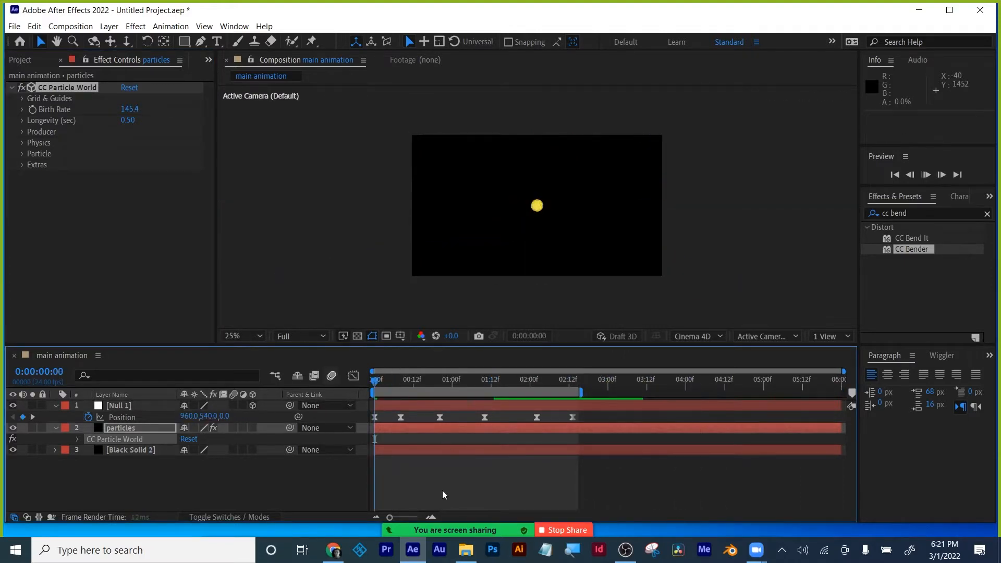
pyautogui.click(243, 335)
pyautogui.click(246, 108)
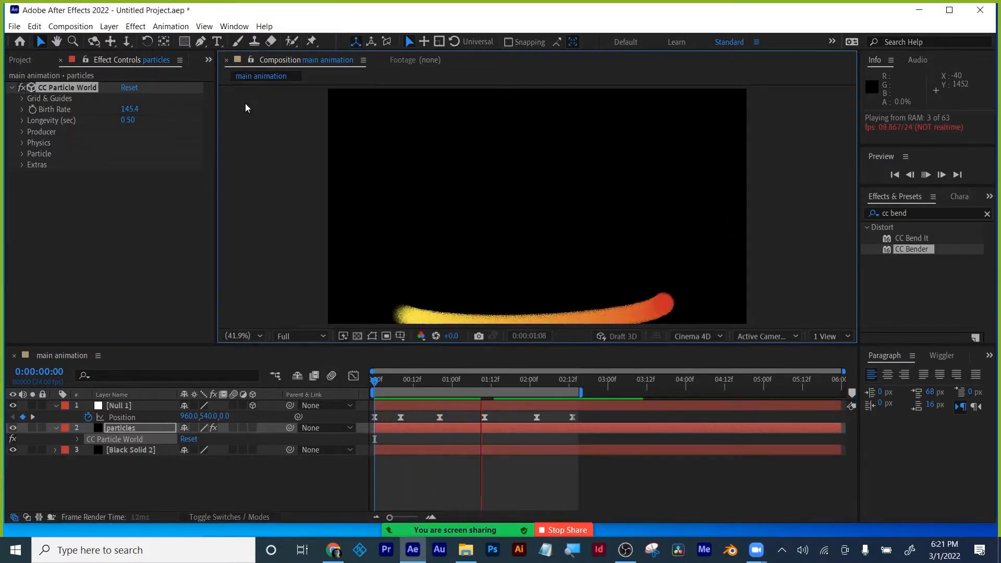
pyautogui.press('space')
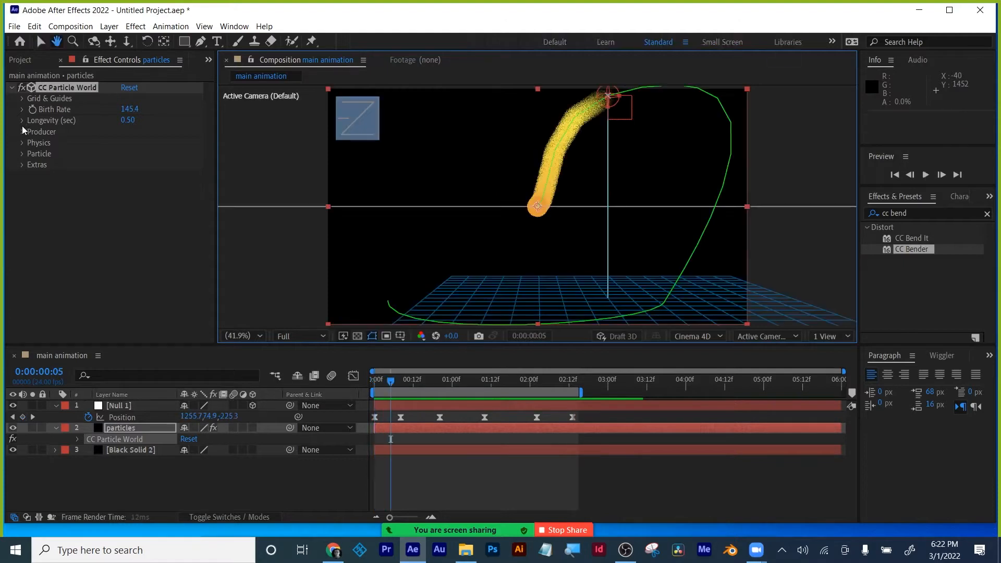
# - Look over the Producer settings of CC Particle World and raise the Birth Rate to 193.9
pyautogui.click(22, 132)
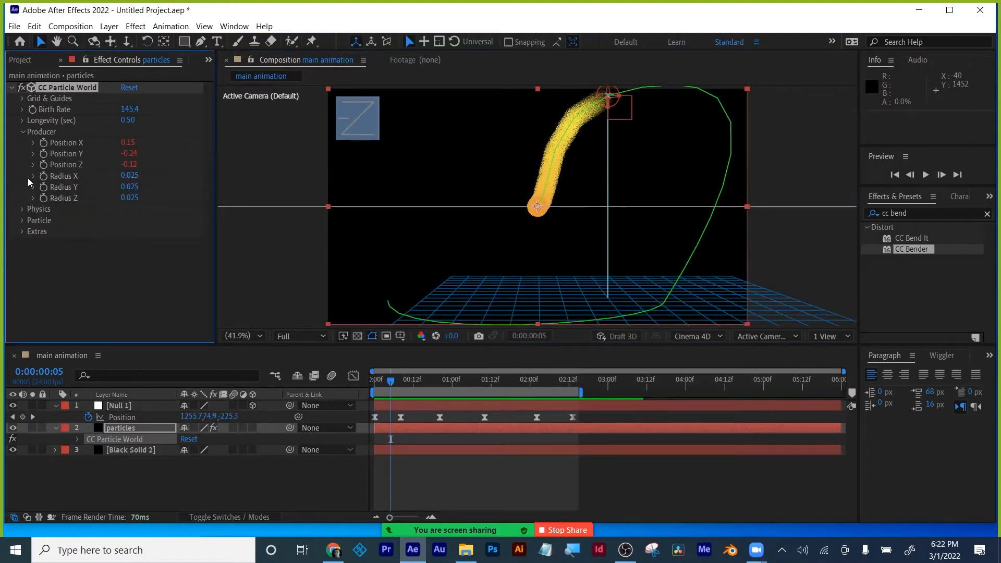
pyautogui.click(20, 132)
pyautogui.moveTo(130, 109); pyautogui.dragTo(156, 109)
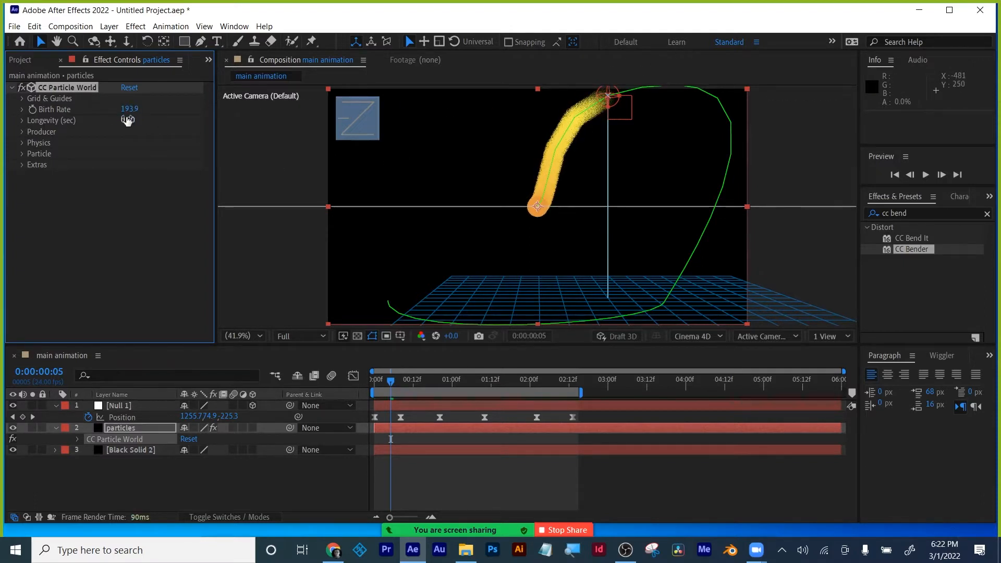
# - Change the Physics Animation to Direction Axis, raise Gravity to 0.480, and scrub through the trail to check it
pyautogui.click(21, 142)
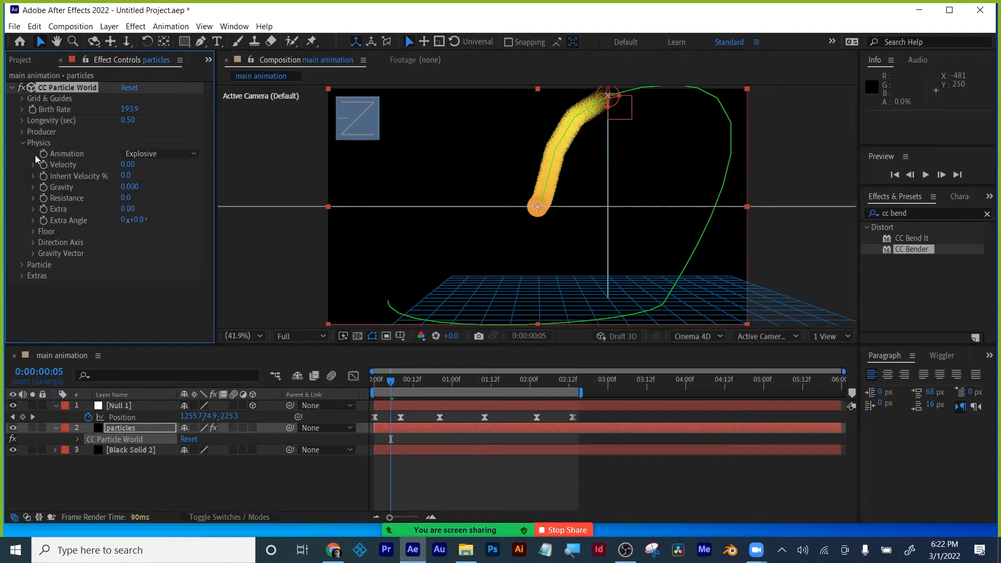
pyautogui.click(167, 152)
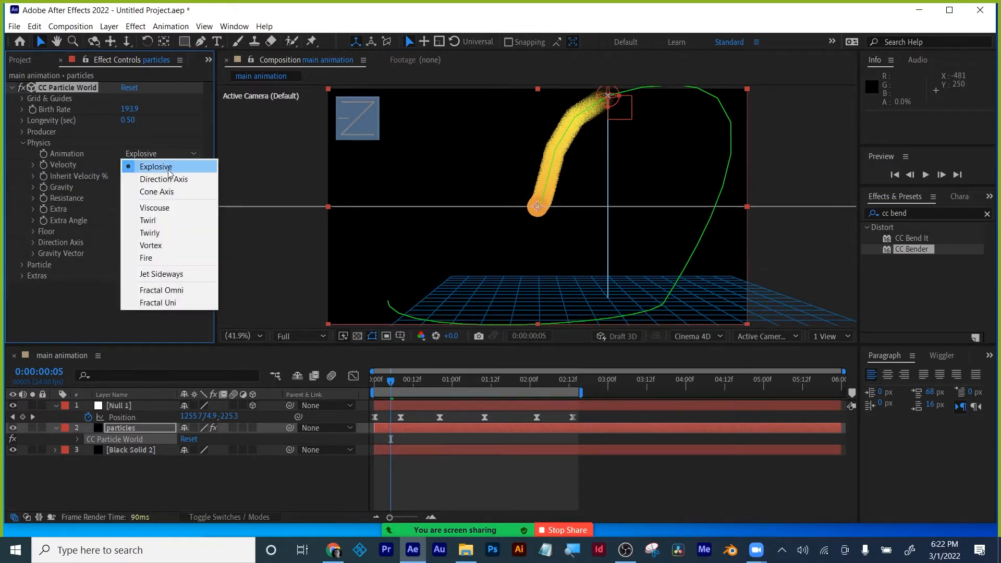
pyautogui.click(168, 179)
pyautogui.moveTo(408, 376); pyautogui.dragTo(458, 380)
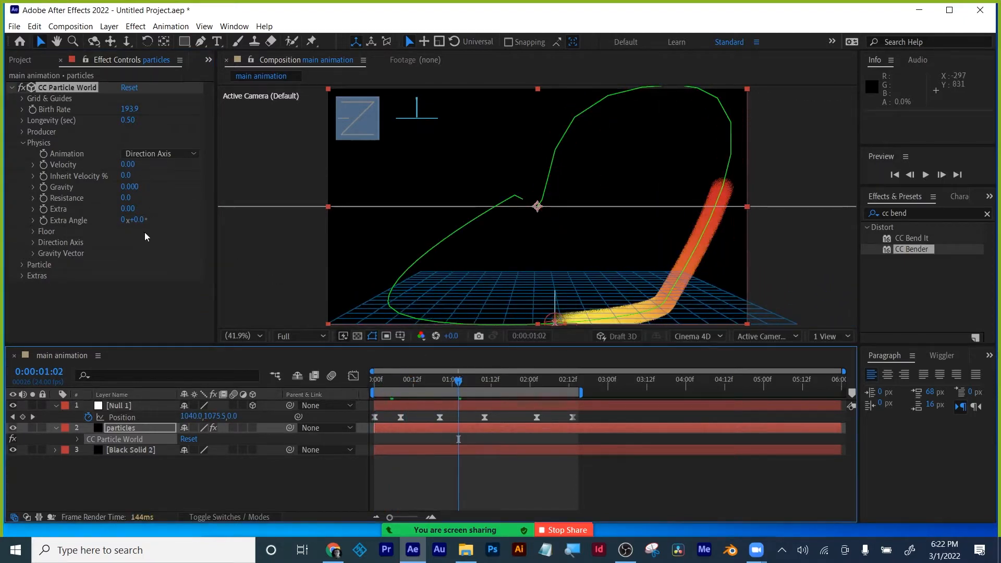
pyautogui.moveTo(129, 186); pyautogui.dragTo(166, 187)
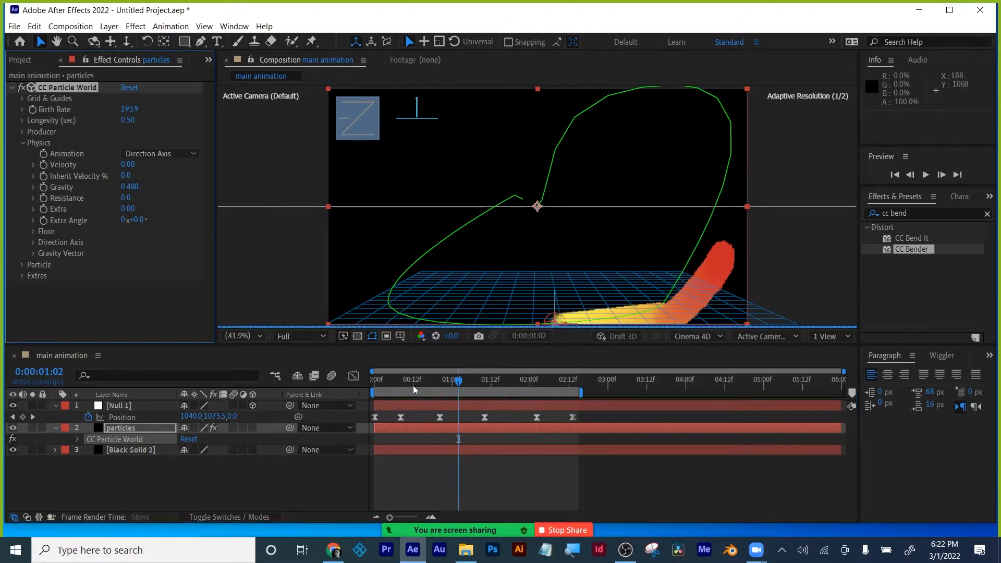
pyautogui.click(368, 385)
pyautogui.moveTo(369, 384); pyautogui.dragTo(405, 365)
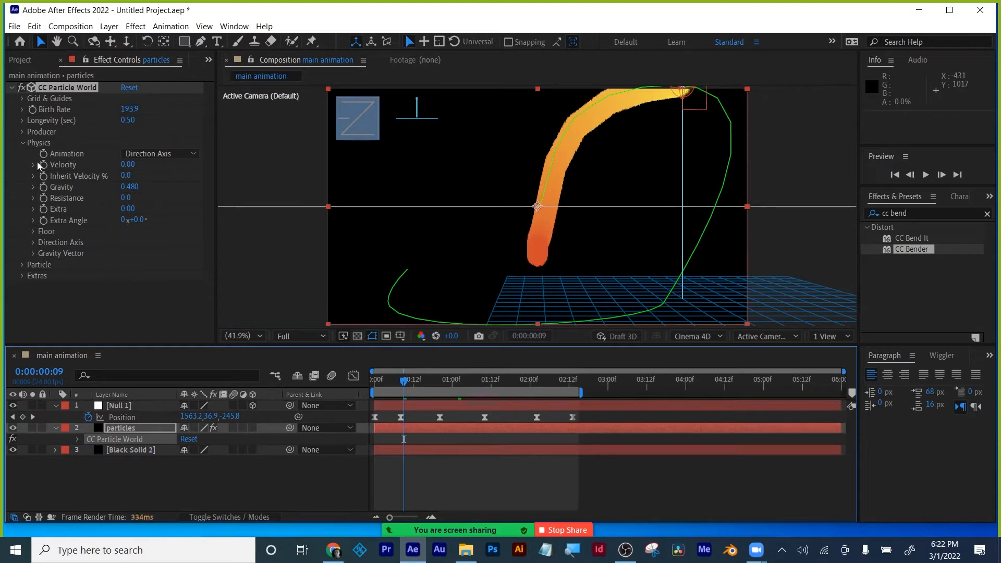
# - Set the particles' Transfer Mode to Screen and lower Max Opacity to 70%, scrubbing the timeline to check the look
pyautogui.click(23, 142)
pyautogui.click(23, 154)
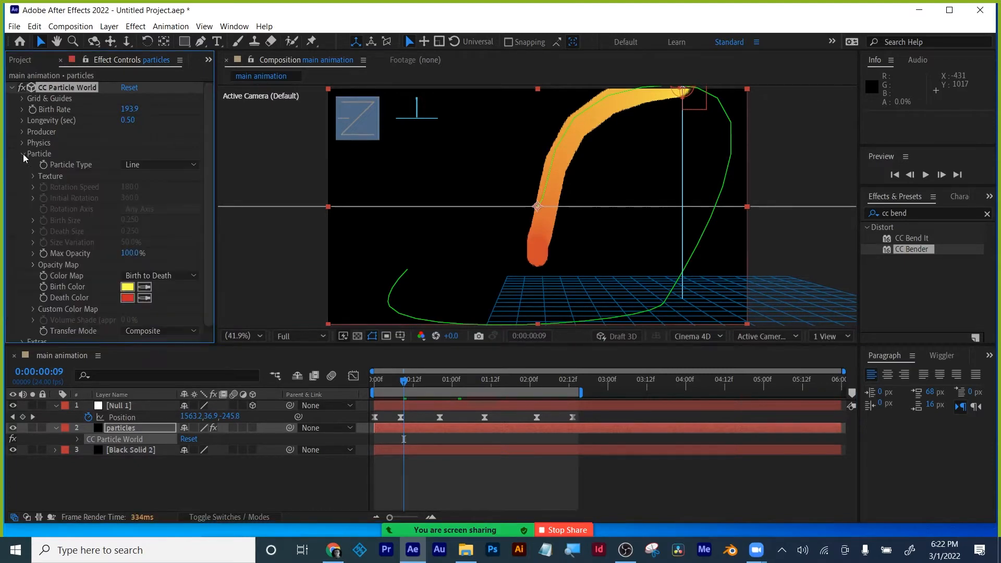
pyautogui.scroll(-1, 168, 224)
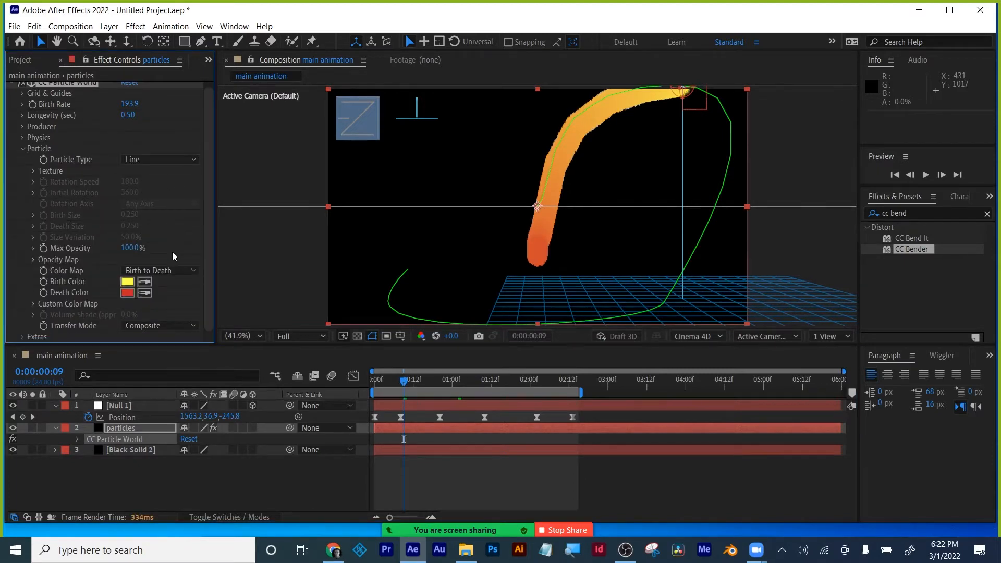
pyautogui.click(156, 325)
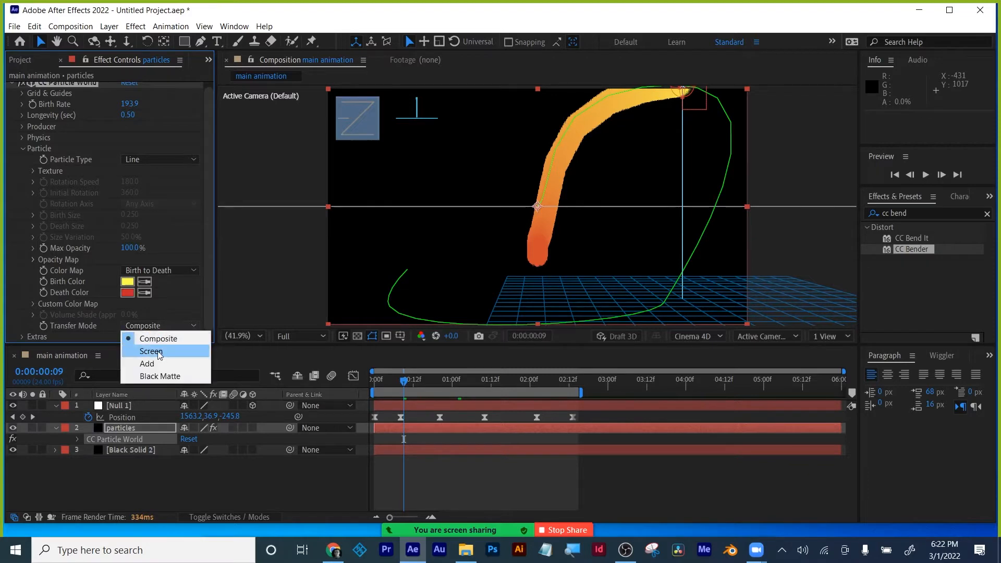
pyautogui.click(153, 348)
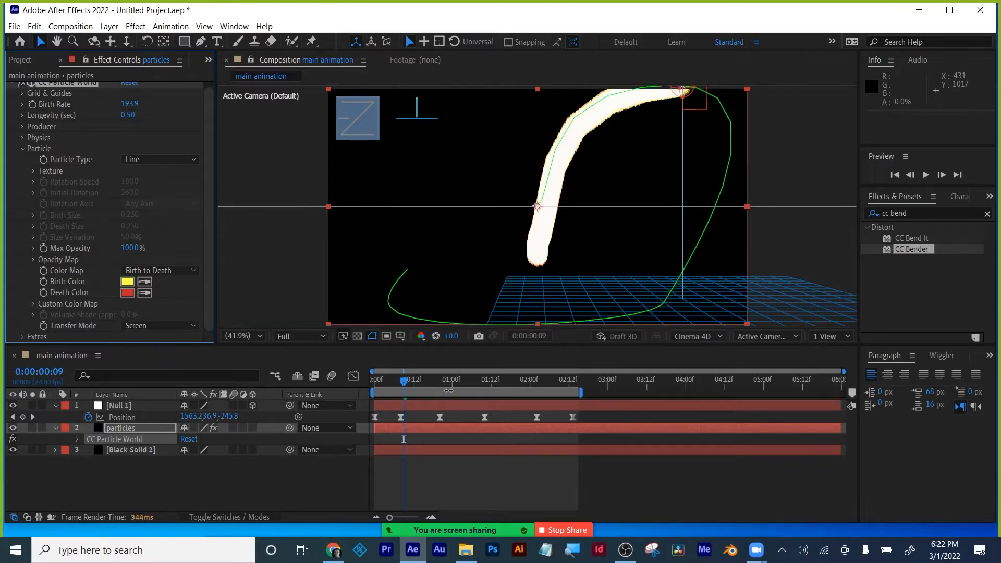
pyautogui.moveTo(389, 374)
pyautogui.mouseDown()
pyautogui.moveTo(370, 379)
pyautogui.moveTo(487, 373)
pyautogui.mouseUp()
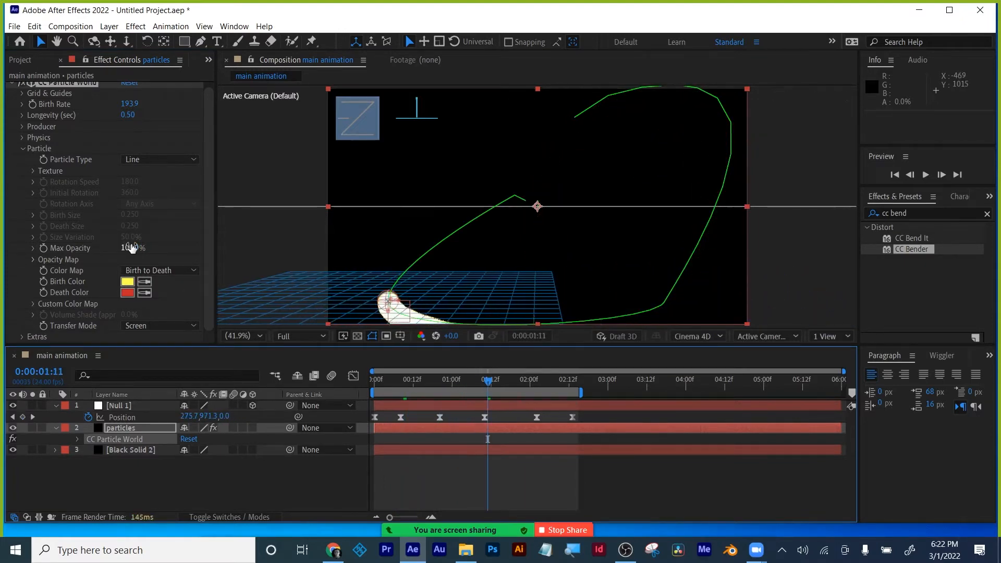
pyautogui.moveTo(127, 247); pyautogui.dragTo(110, 248)
pyautogui.moveTo(373, 380)
pyautogui.mouseDown()
pyautogui.moveTo(592, 372)
pyautogui.moveTo(443, 374)
pyautogui.mouseUp()
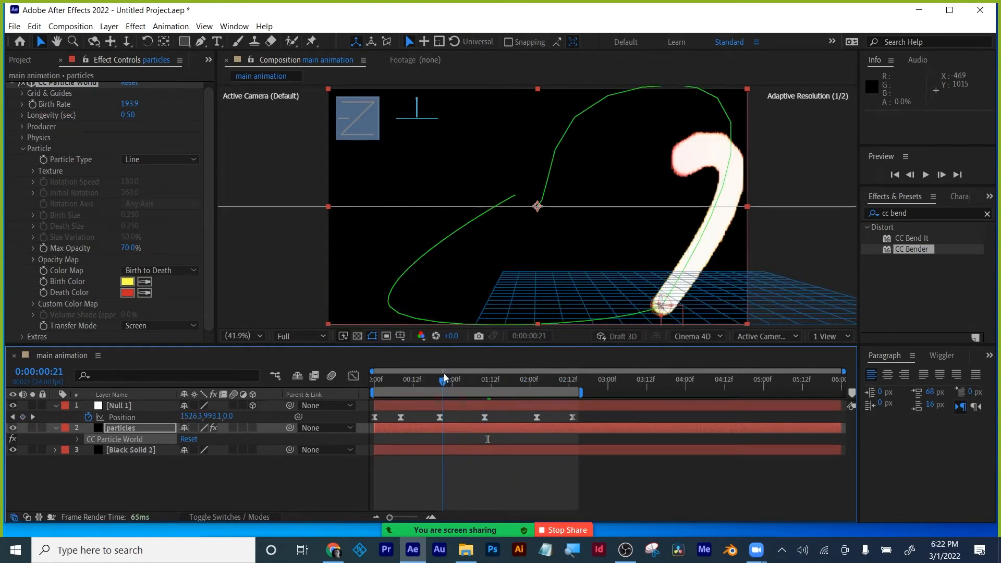
# - Change the Particle Type to Shaded Sphere and check the trail at 0:00:00:13
pyautogui.click(149, 162)
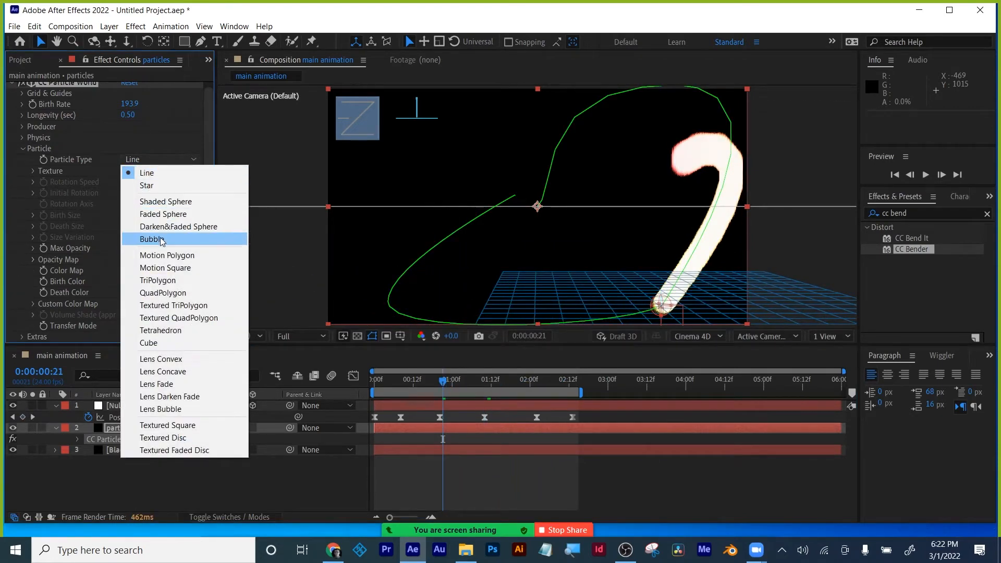
pyautogui.click(157, 204)
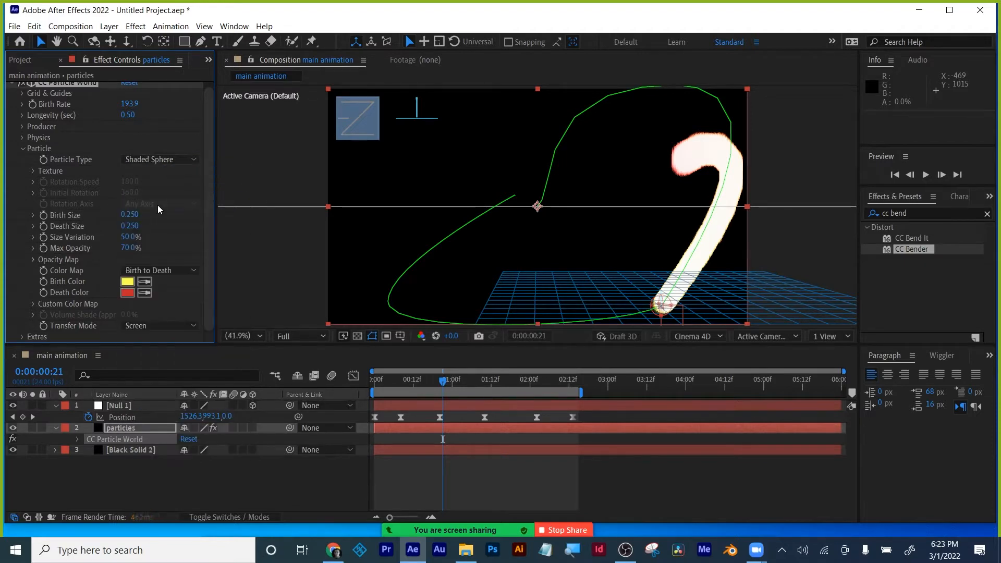
pyautogui.moveTo(443, 381); pyautogui.dragTo(417, 379)
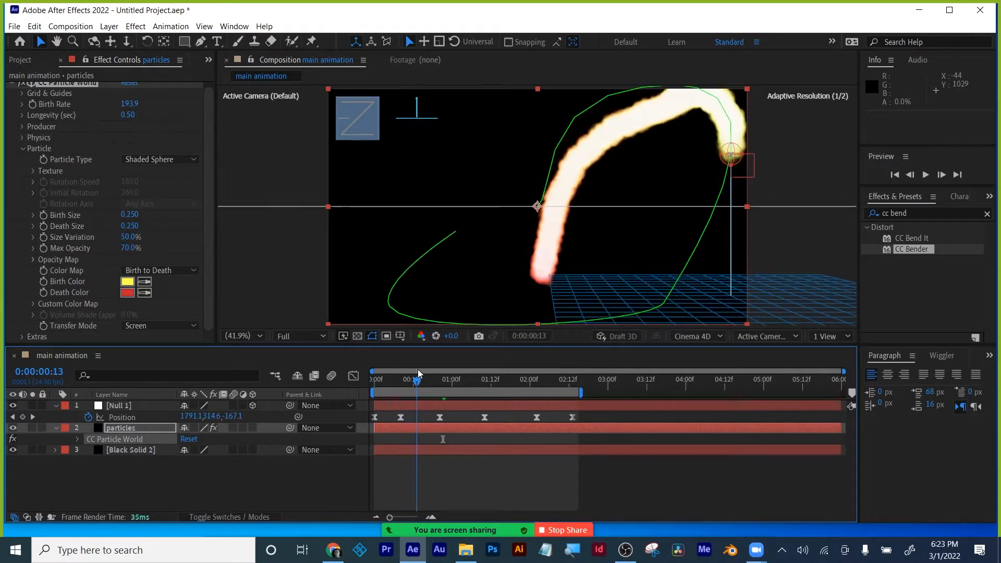
# - Set the particles' Birth Size to 0.1 and Death Size to 0.05, and check the trail at 0:00:00:14
pyautogui.click(130, 215)
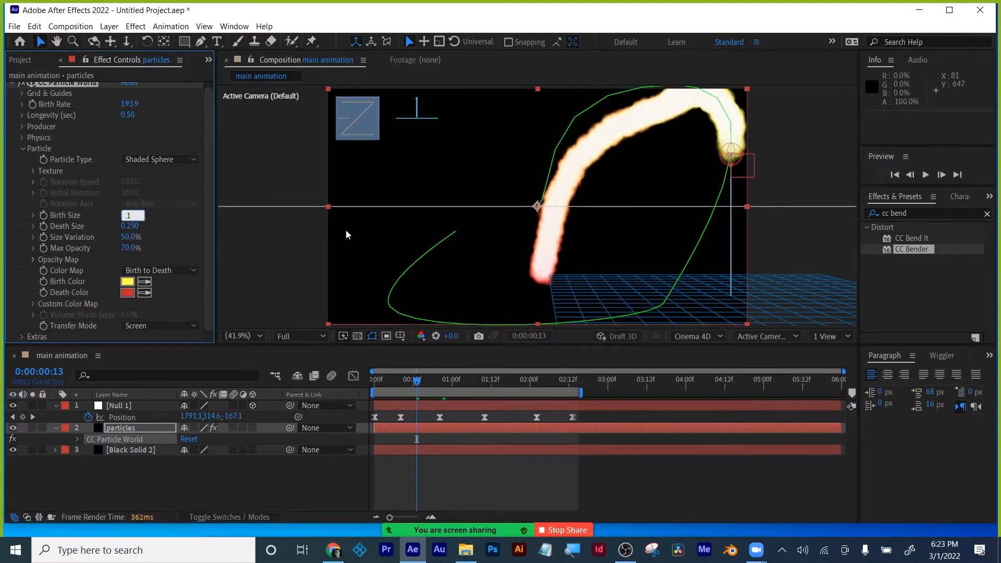
pyautogui.write('.1')
pyautogui.press('Tab')
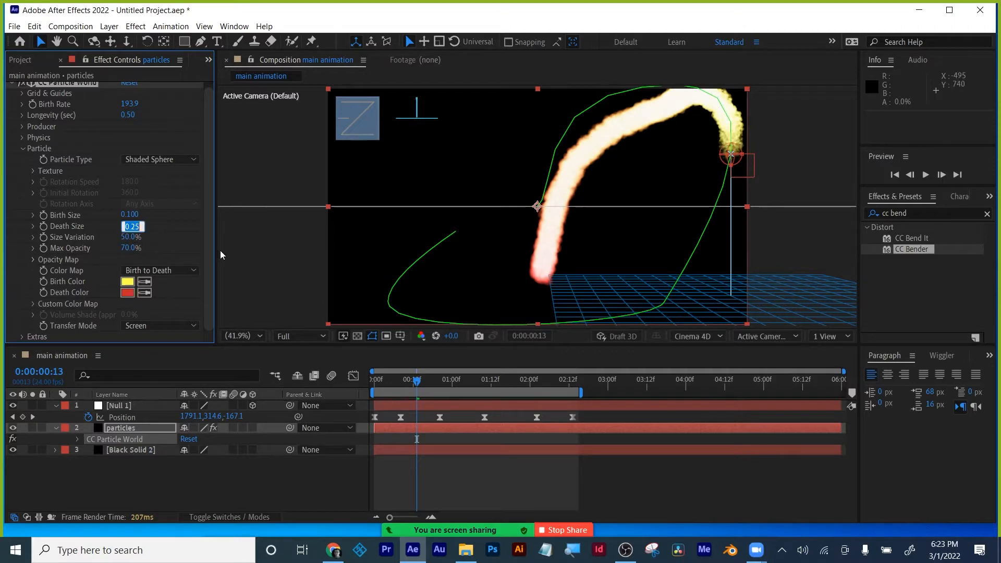
pyautogui.write('.05')
pyautogui.press('Return')
pyautogui.moveTo(393, 379); pyautogui.dragTo(420, 380)
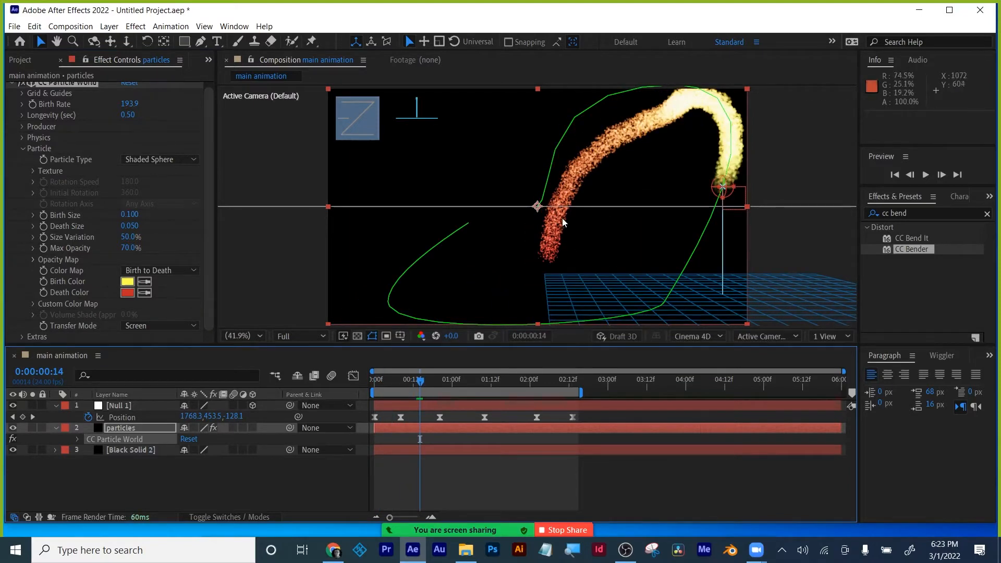
# - Reduce the particles' Death Size to 0
pyautogui.click(129, 226)
pyautogui.write('0')
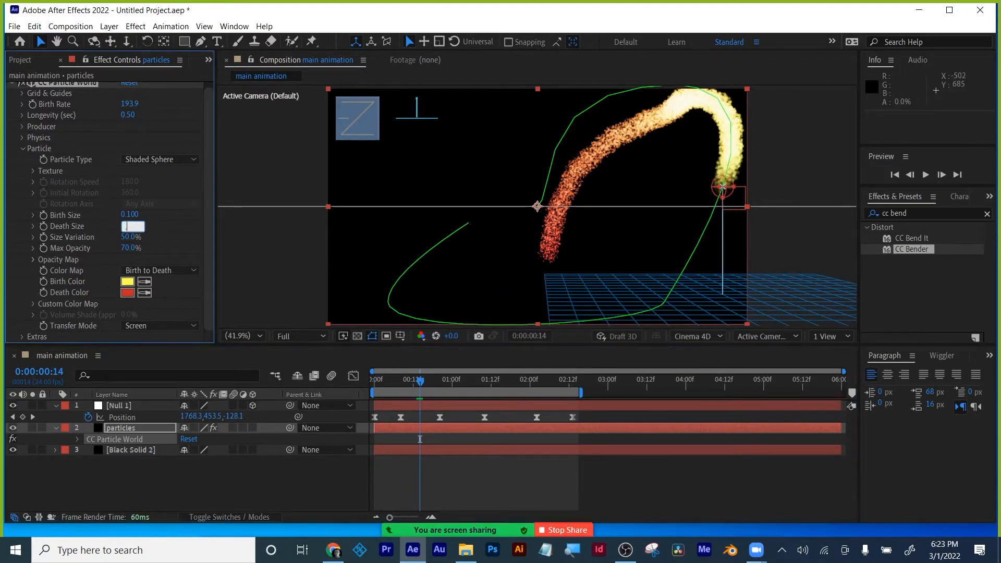
pyautogui.press('Return')
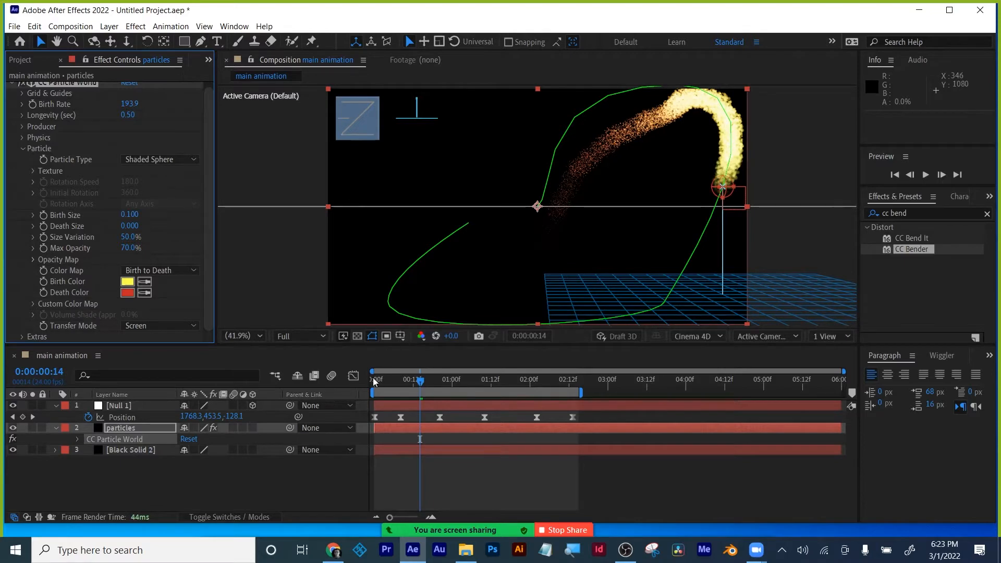
# - Set the project's color depth to 32 bits per channel and check the trail at 0:00:00:18
pyautogui.moveTo(375, 380); pyautogui.dragTo(514, 380)
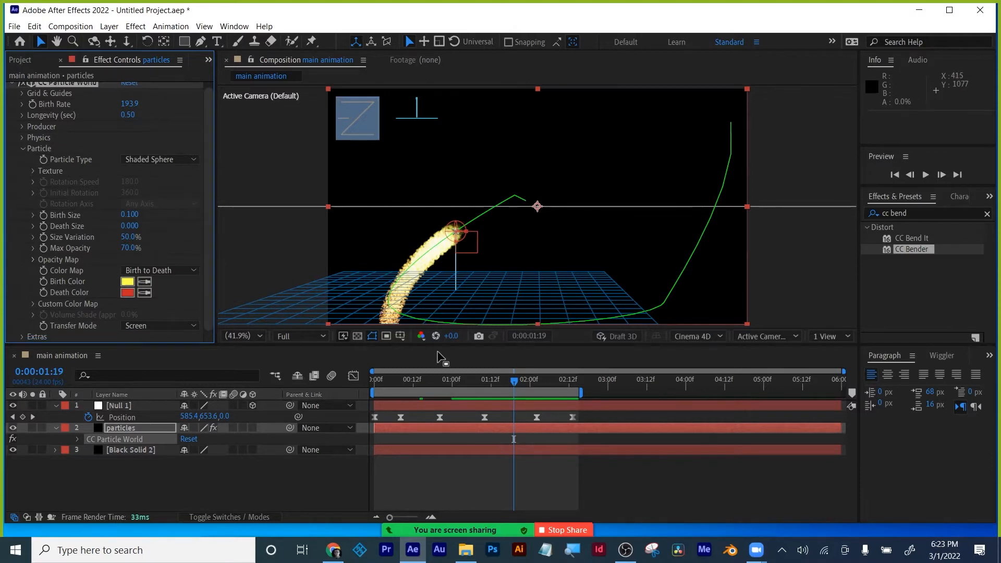
pyautogui.moveTo(420, 383)
pyautogui.mouseDown()
pyautogui.moveTo(371, 387)
pyautogui.moveTo(419, 383)
pyautogui.moveTo(435, 372)
pyautogui.mouseUp()
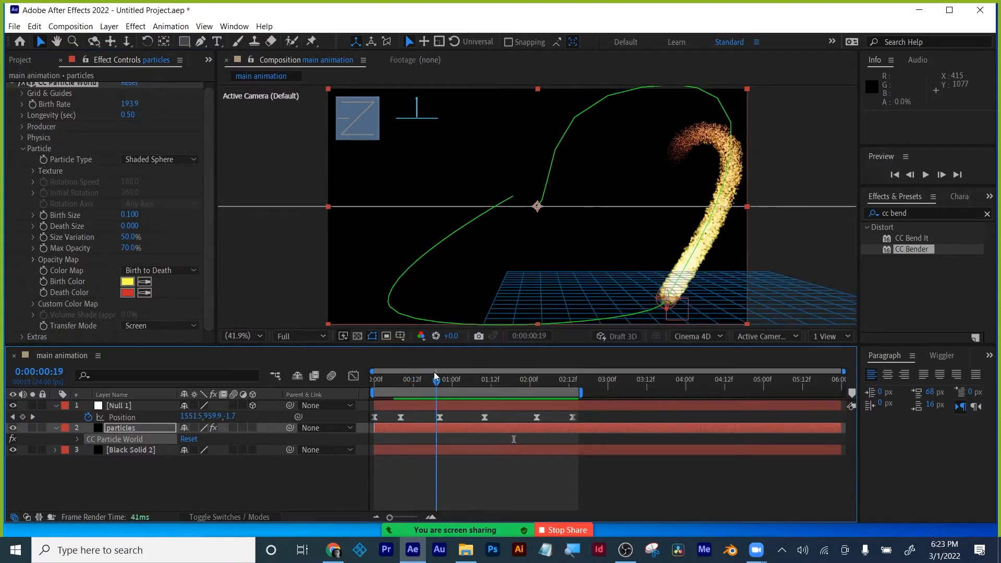
pyautogui.click(19, 60)
pyautogui.keyDown('alt'); pyautogui.click(85, 338); pyautogui.keyUp('alt')
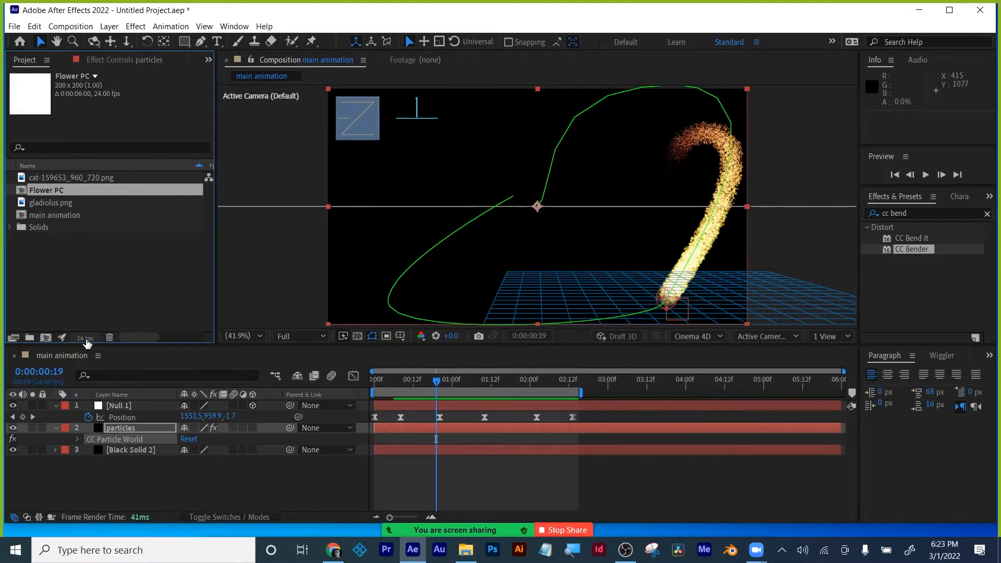
pyautogui.keyDown('alt'); pyautogui.click(85, 338); pyautogui.keyUp('alt')
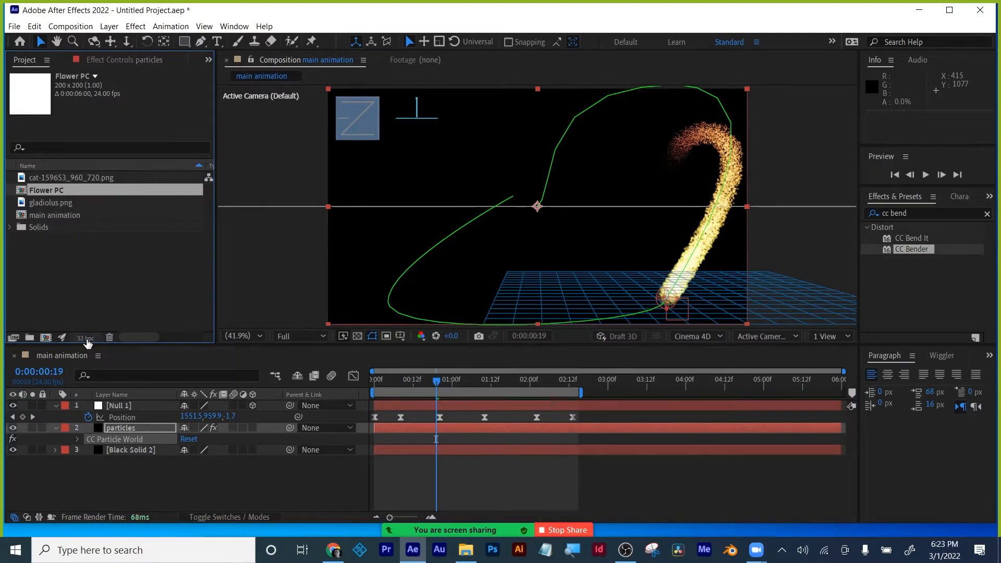
pyautogui.click(133, 59)
pyautogui.moveTo(399, 377); pyautogui.dragTo(433, 379)
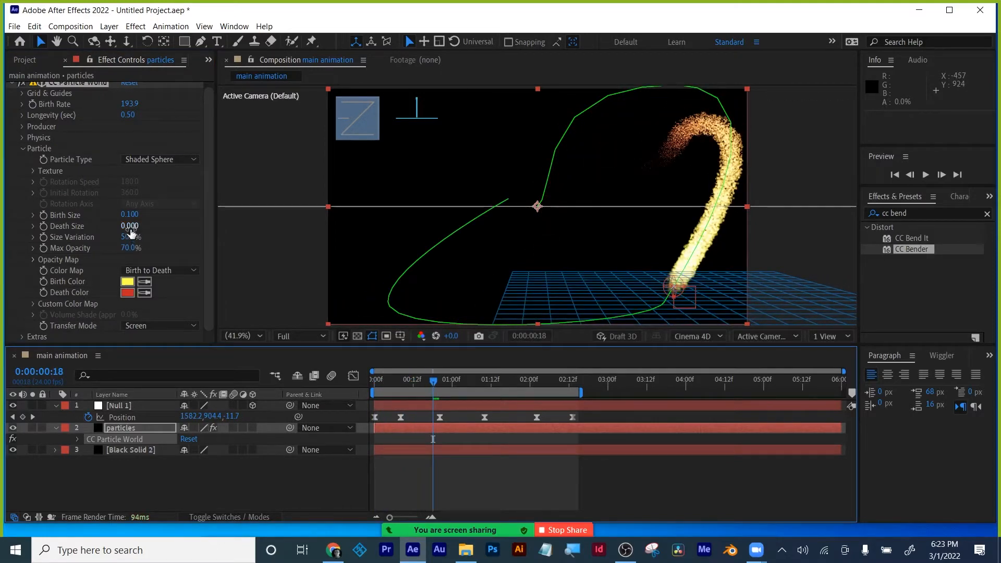
# - Set the particles' Death Size to 0.1
pyautogui.click(130, 228)
pyautogui.write('0.1')
pyautogui.press('Return')
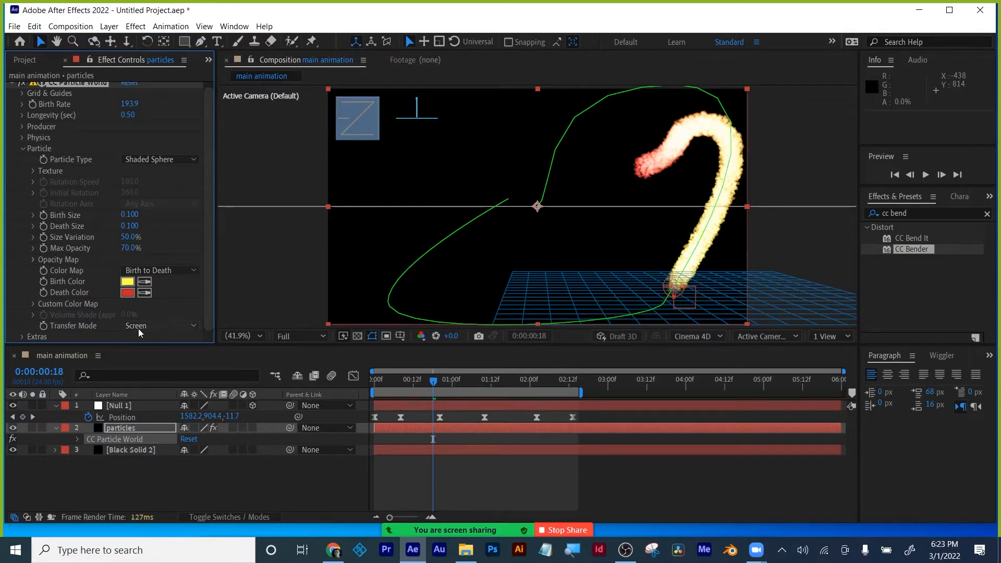
# - Change the CC Particle World Random Seed to 1490 and check the trail at 0:00:02:06
pyautogui.click(23, 148)
pyautogui.click(63, 208)
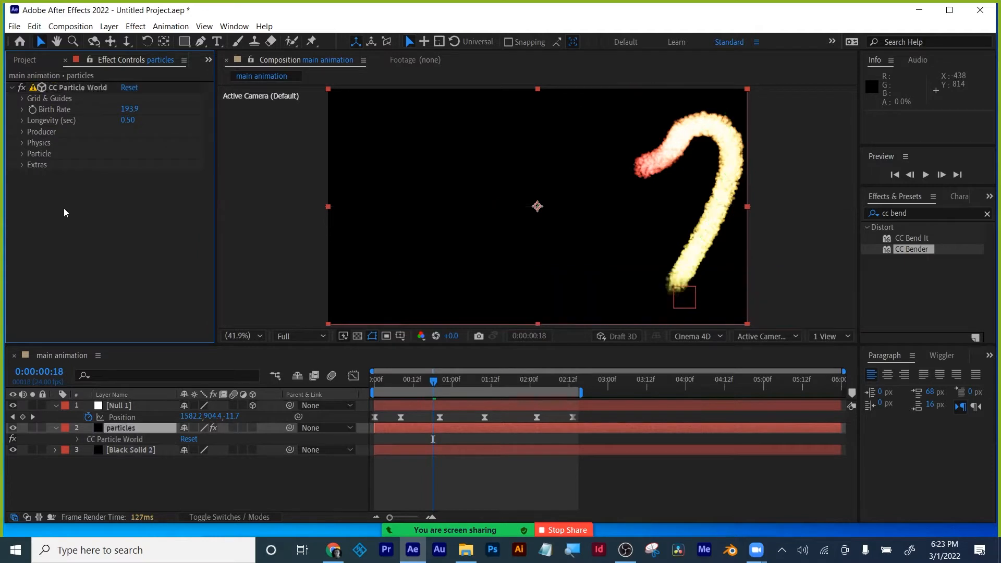
pyautogui.click(23, 165)
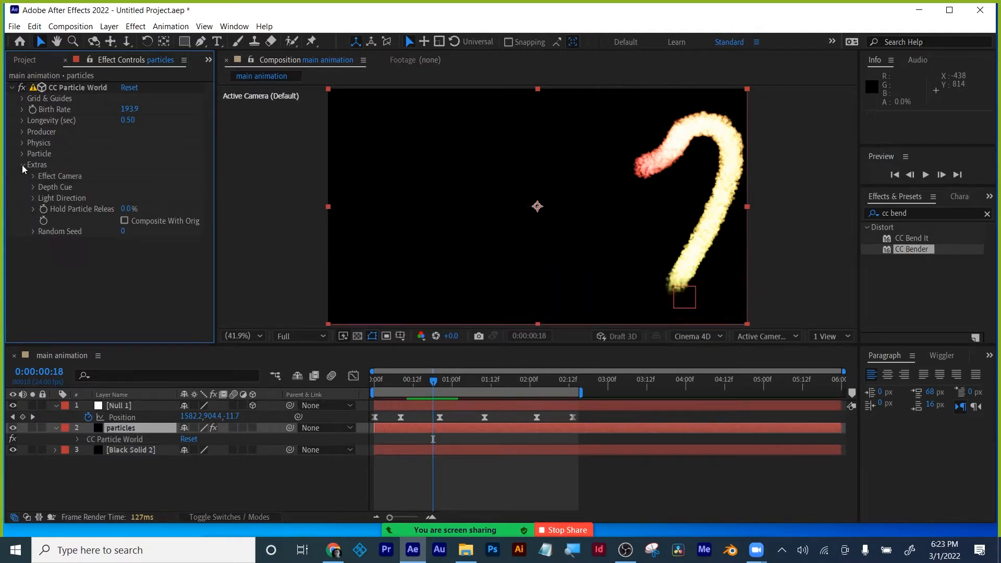
pyautogui.moveTo(130, 231); pyautogui.dragTo(396, 335)
pyautogui.moveTo(388, 381); pyautogui.dragTo(550, 379)
pyautogui.click(15, 89)
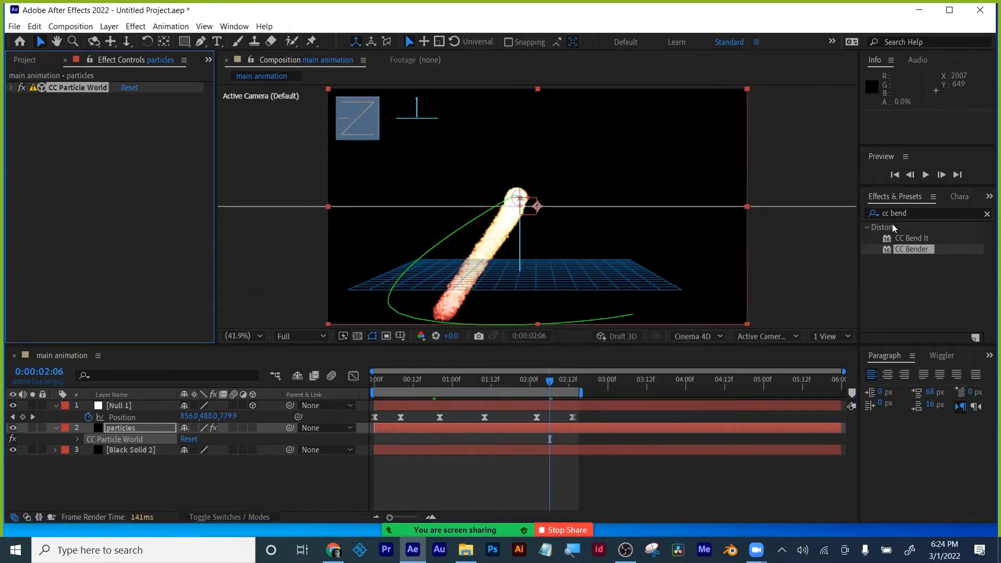
# - Apply the Glow effect to the particles layer with a Glow Radius of 69 and a Glow Threshold of 68.6%
pyautogui.doubleClick(893, 213)
pyautogui.write('glow')
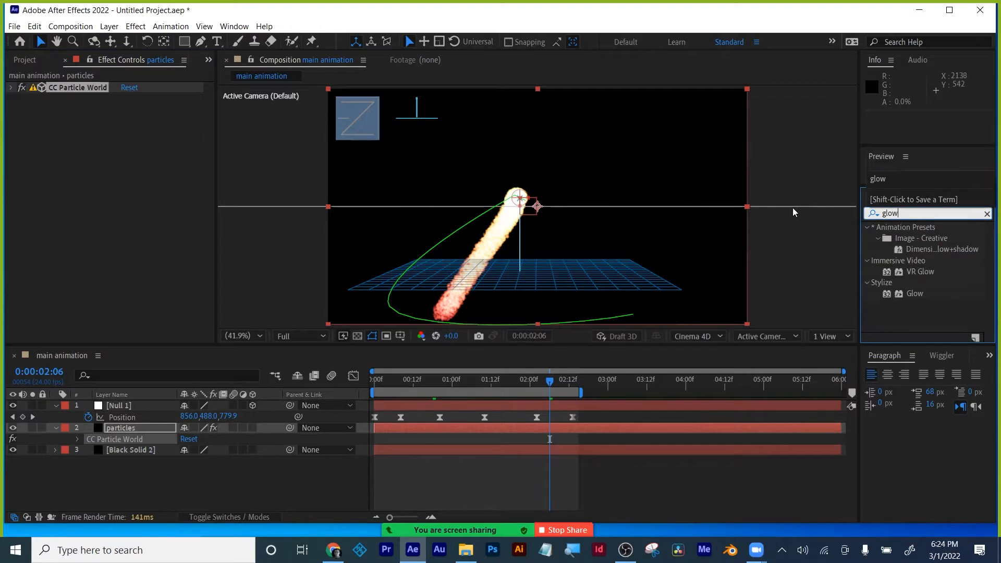
pyautogui.moveTo(911, 293); pyautogui.dragTo(680, 427)
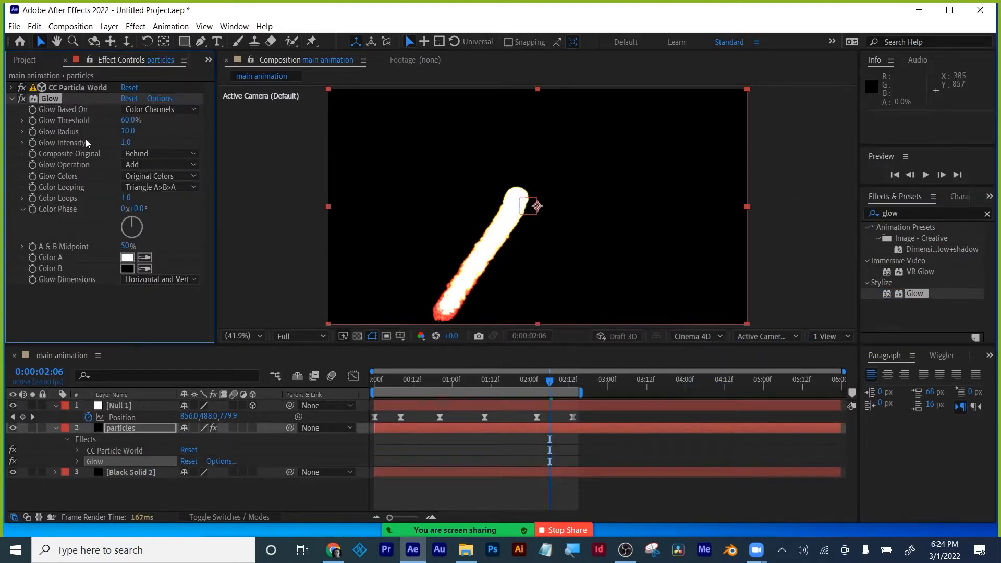
pyautogui.moveTo(128, 130); pyautogui.dragTo(159, 130)
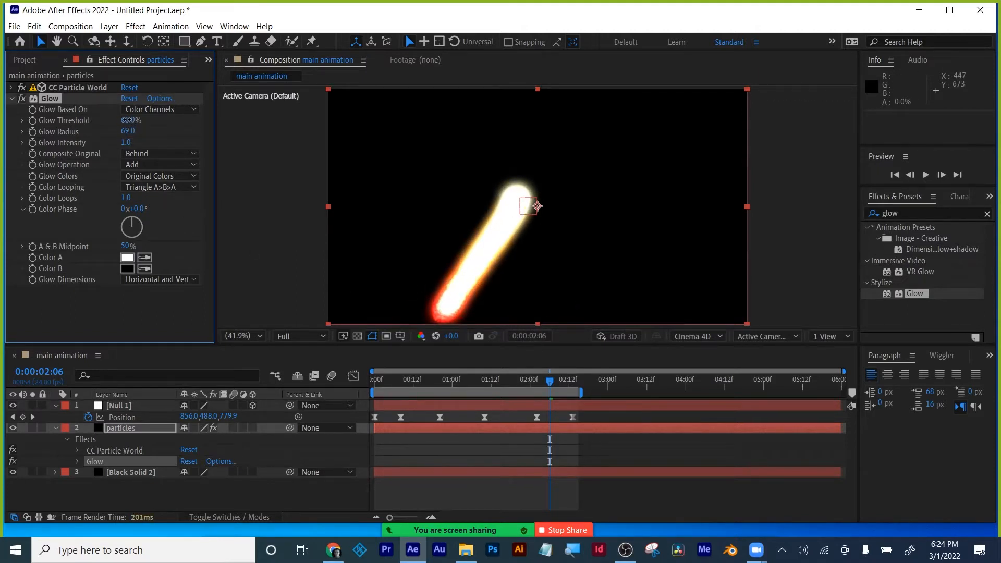
pyautogui.moveTo(126, 120)
pyautogui.mouseDown()
pyautogui.moveTo(164, 115)
pyautogui.moveTo(137, 114)
pyautogui.mouseUp()
# - Enable motion blur for the particles layer and the composition, and preview the glowing trail
pyautogui.moveTo(374, 372); pyautogui.dragTo(327, 377)
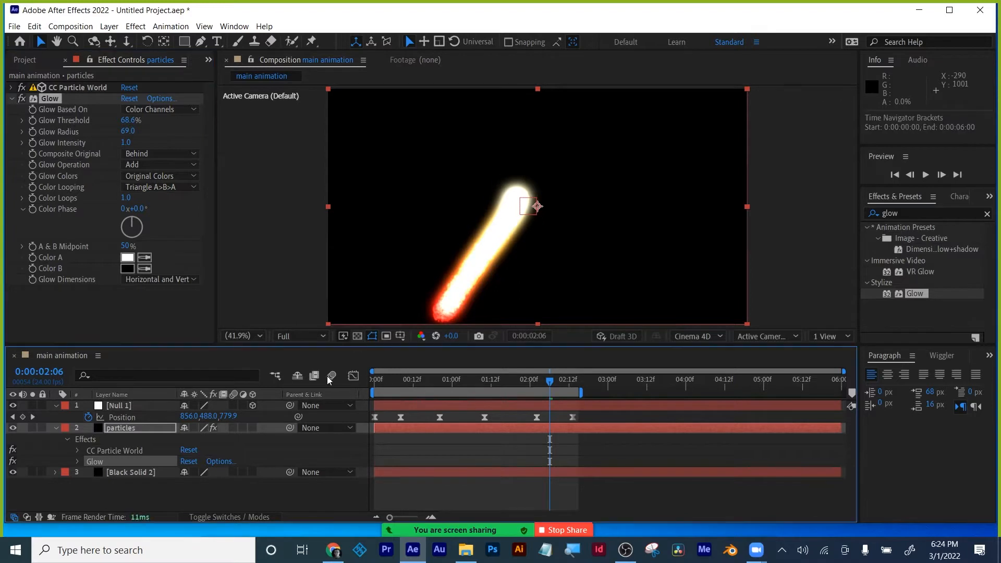
pyautogui.press('space')
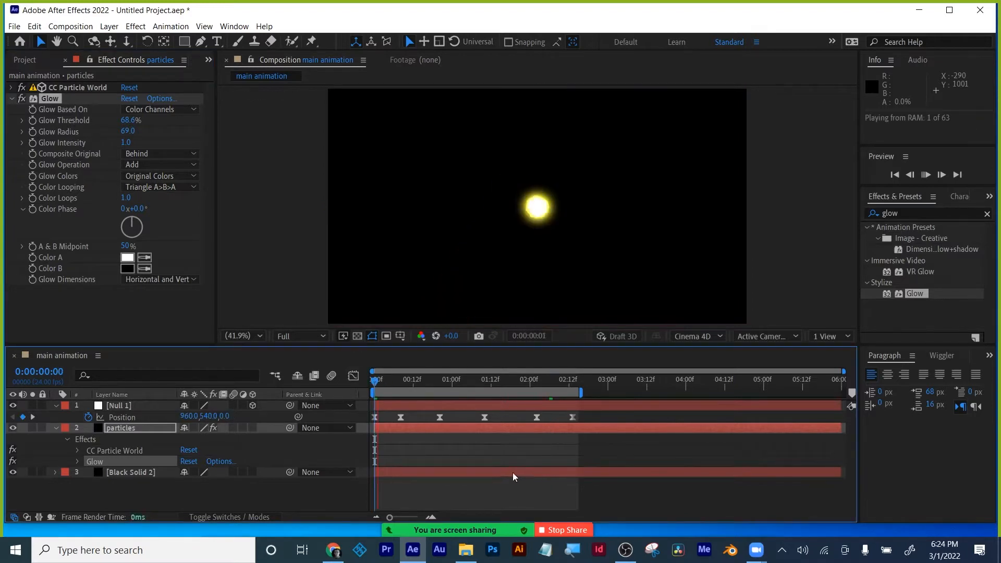
pyautogui.press('space')
pyautogui.click(115, 429)
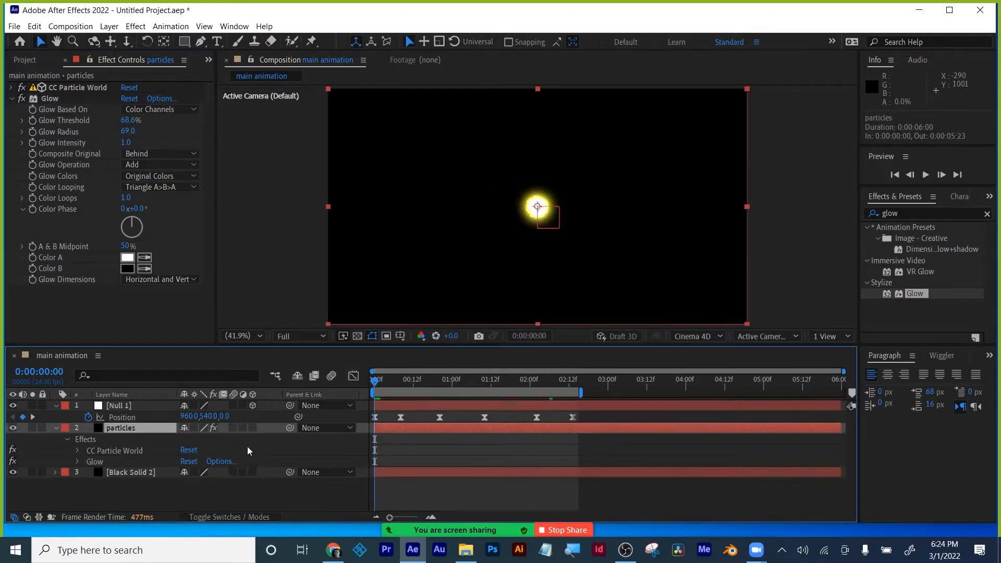
pyautogui.click(234, 428)
pyautogui.click(332, 375)
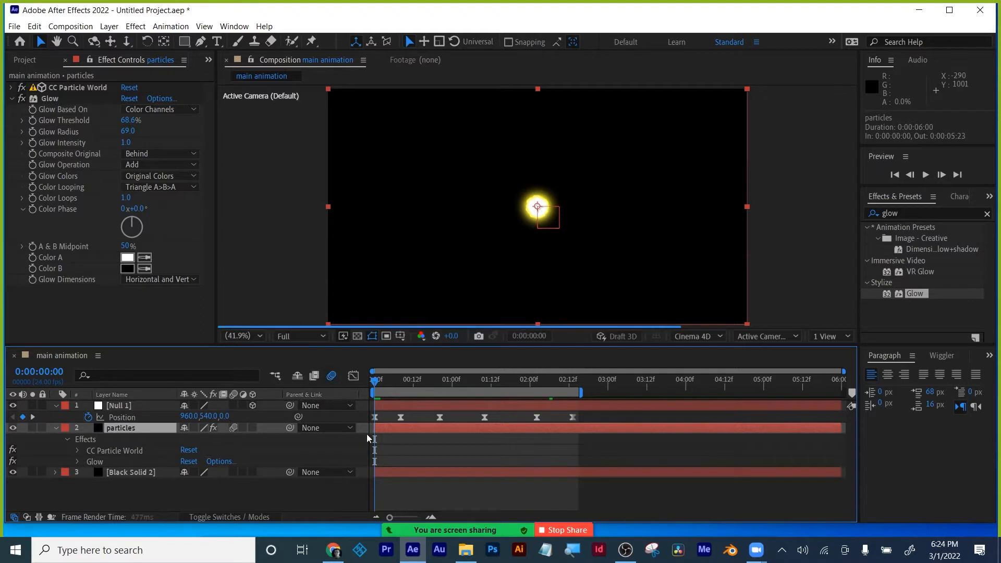
pyautogui.press('space')
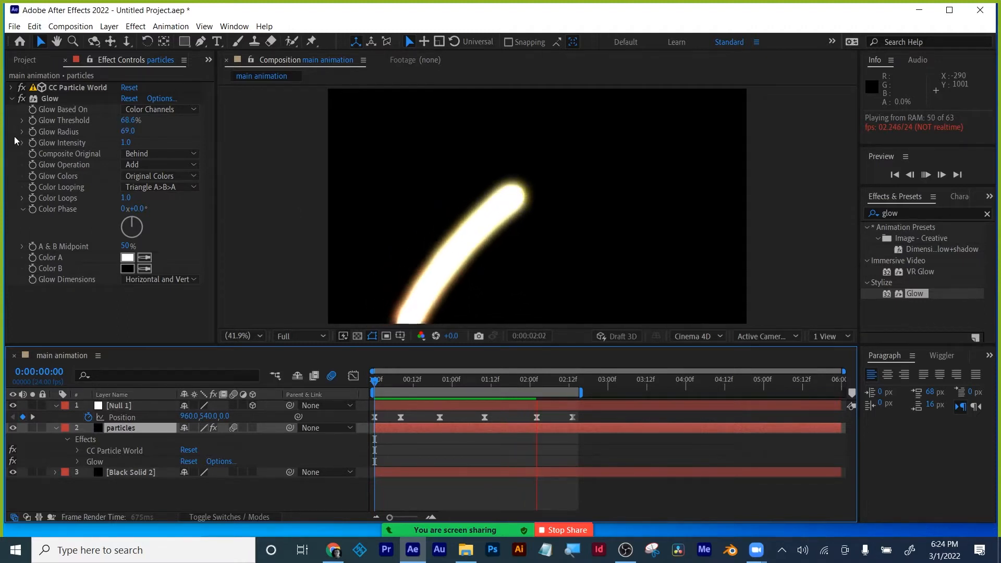
# - Set the CC Particle World physics Resistance to 50 while viewing the trail at 0:00:00:12
pyautogui.click(12, 99)
pyautogui.click(12, 87)
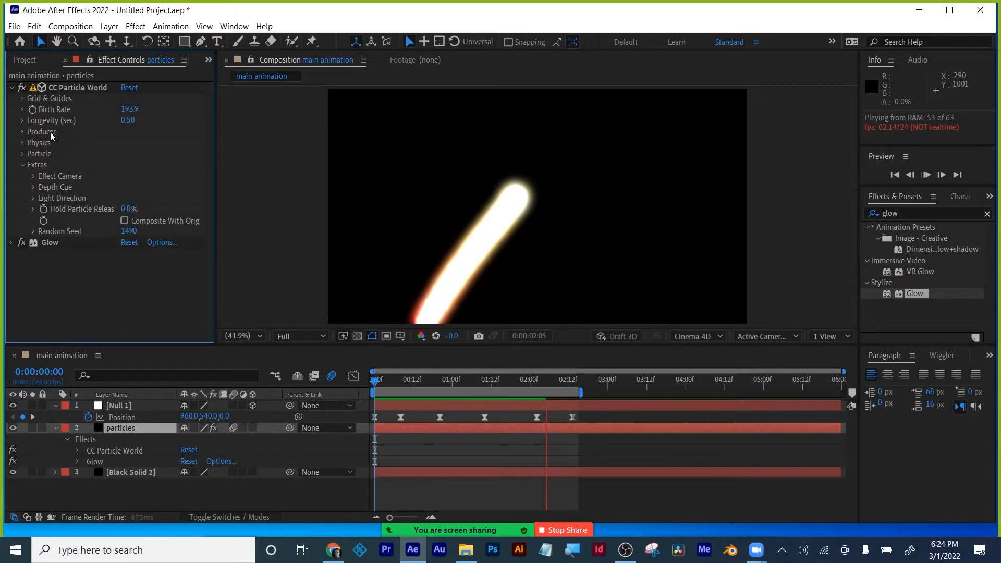
pyautogui.click(21, 132)
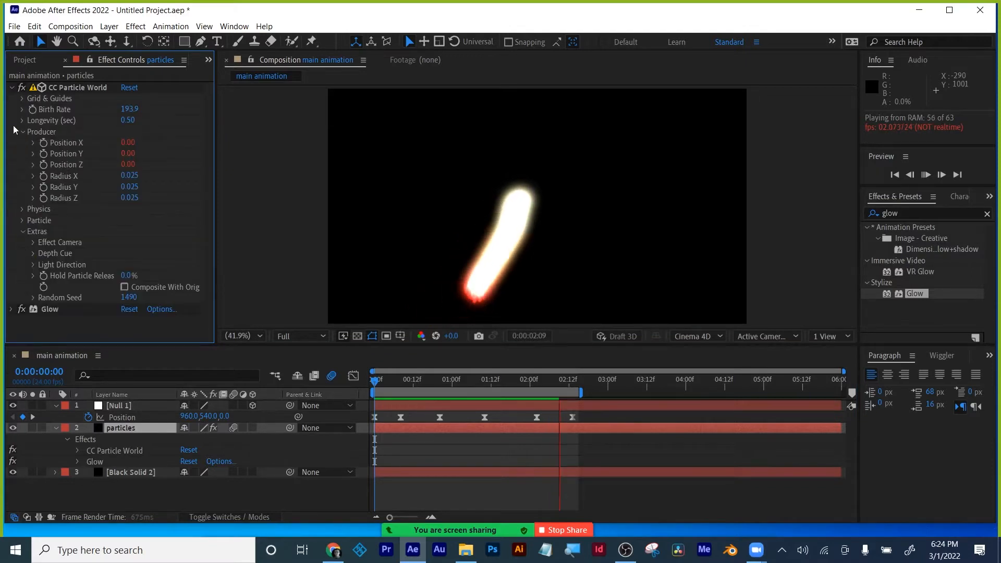
pyautogui.click(22, 133)
pyautogui.click(23, 142)
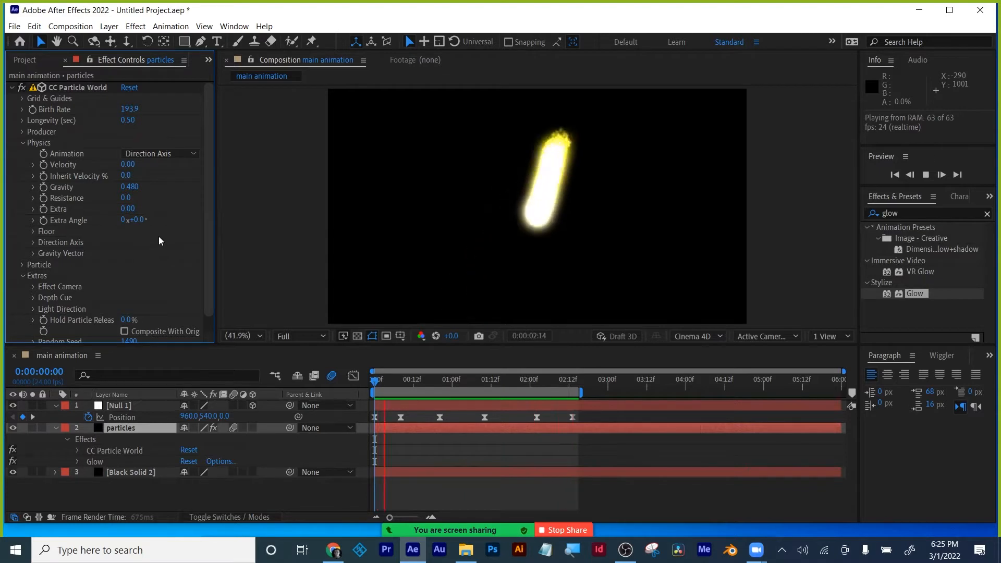
pyautogui.moveTo(384, 381); pyautogui.dragTo(413, 381)
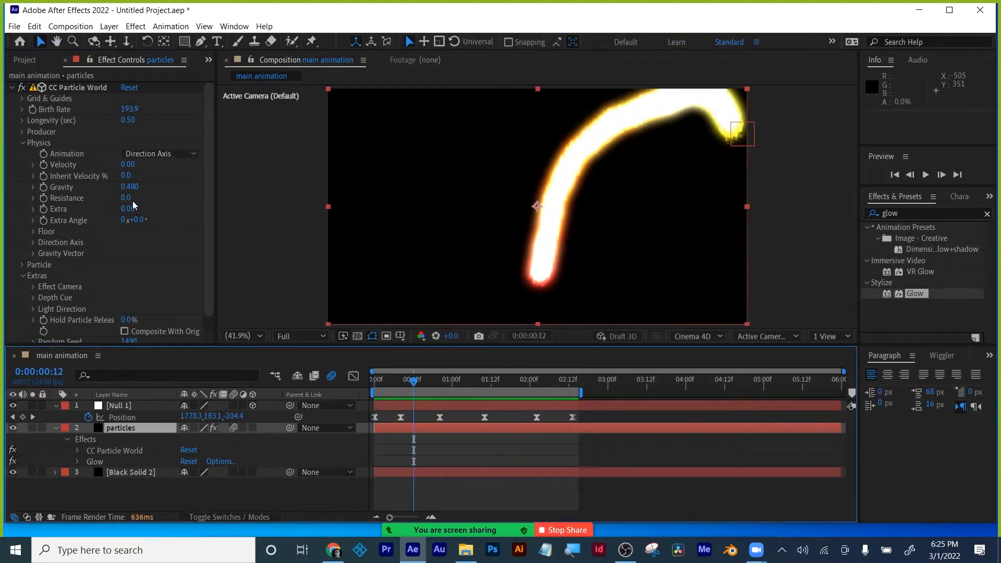
pyautogui.moveTo(125, 198); pyautogui.dragTo(658, 167)
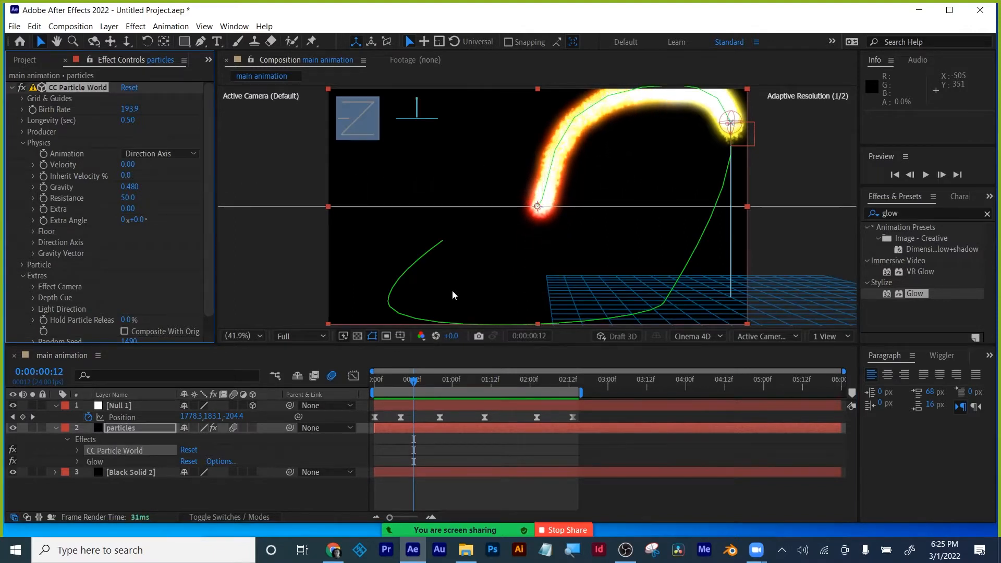
# - Extend the work area to end at 0:00:03:05 and preview the animation
pyautogui.moveTo(397, 388); pyautogui.dragTo(630, 389)
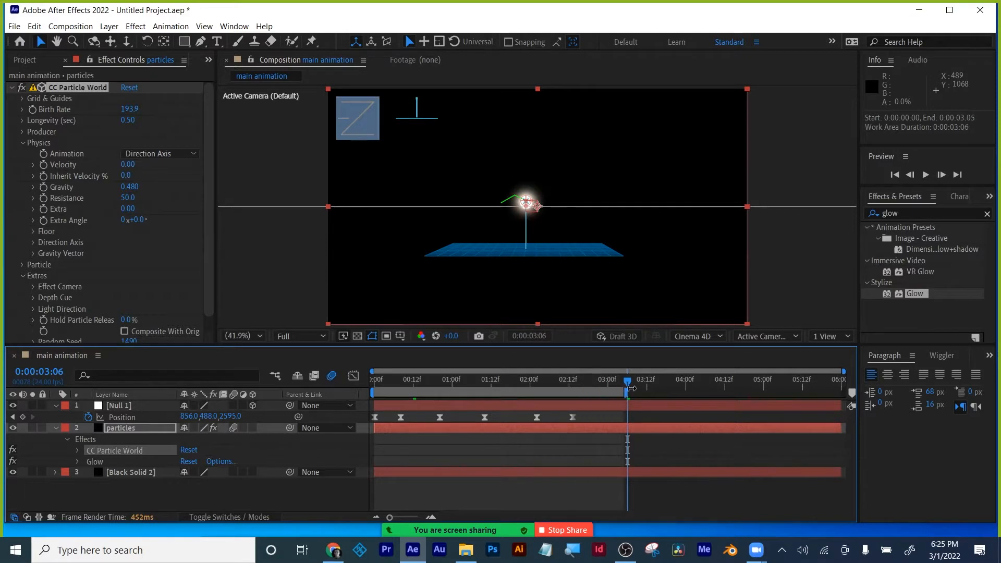
pyautogui.press('space')
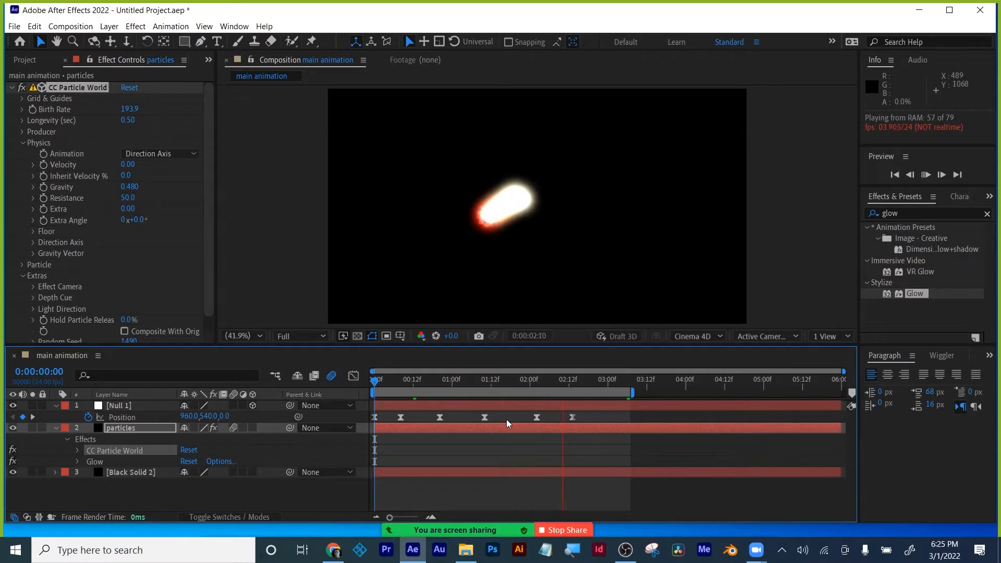
pyautogui.press('space')
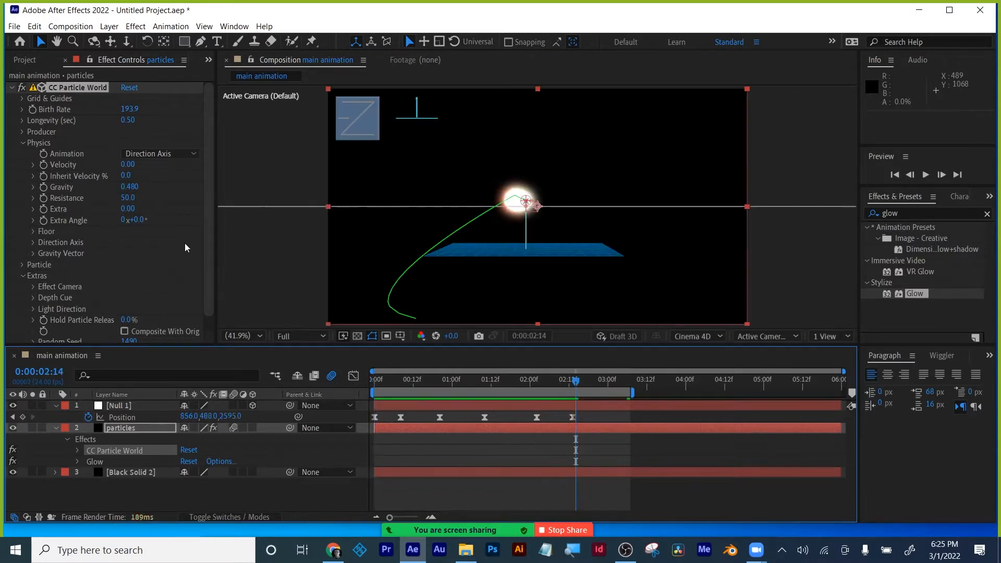
# - Switch to the course files in Chrome and open the Week 09 Particles_Sherlock effect folder within All Slides and art files
pyautogui.click(335, 548)
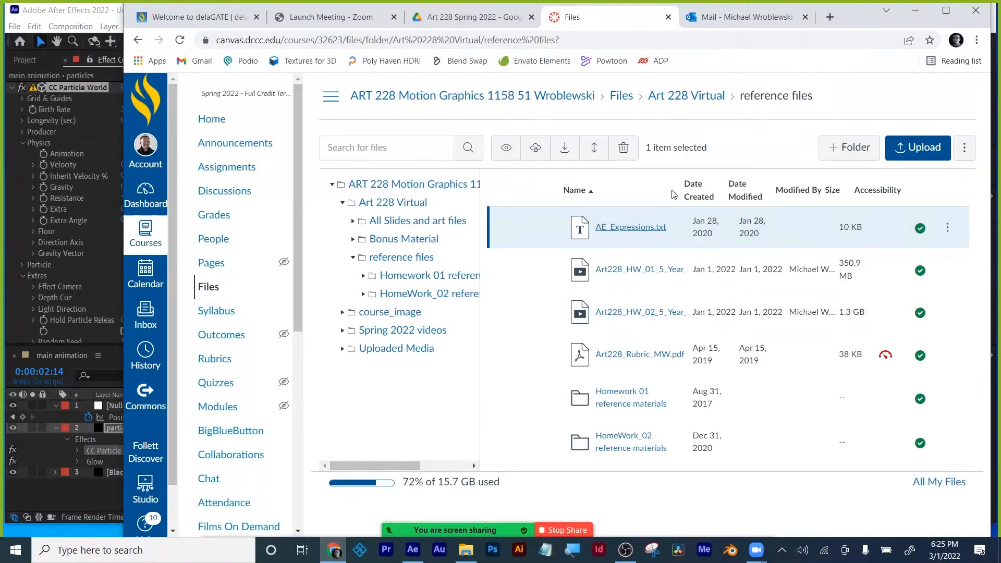
pyautogui.click(696, 98)
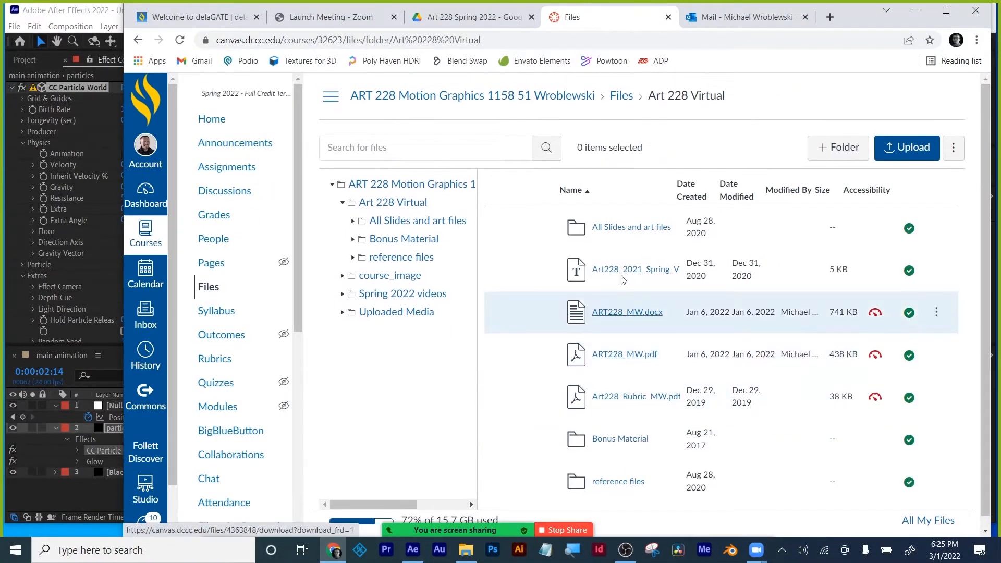
pyautogui.click(625, 229)
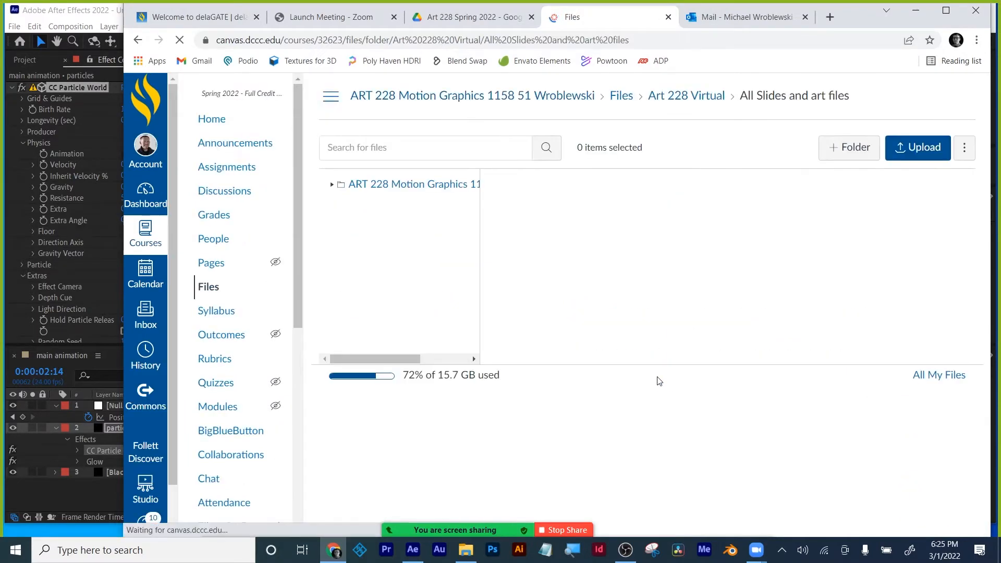
pyautogui.scroll(-8, 646, 355)
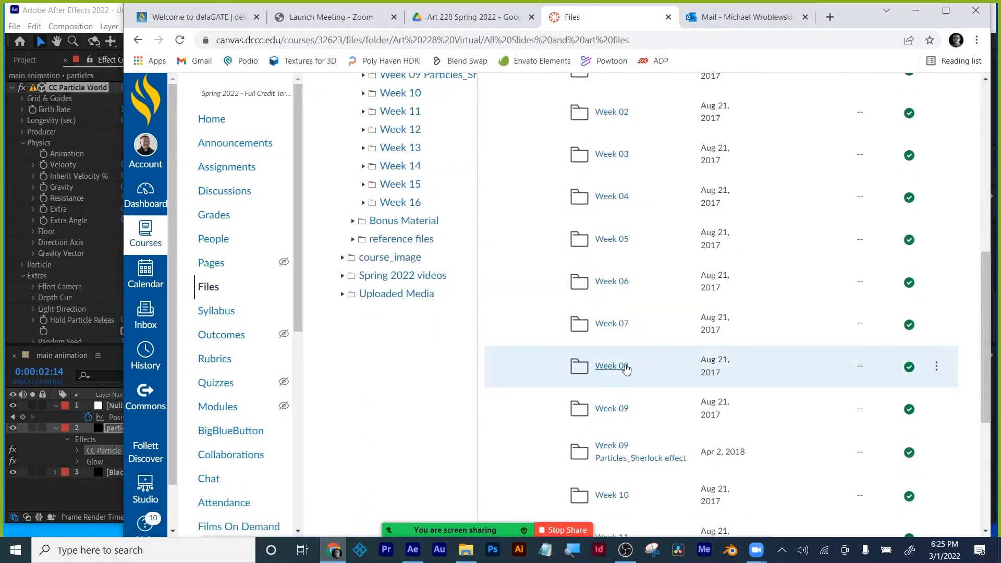
pyautogui.click(612, 410)
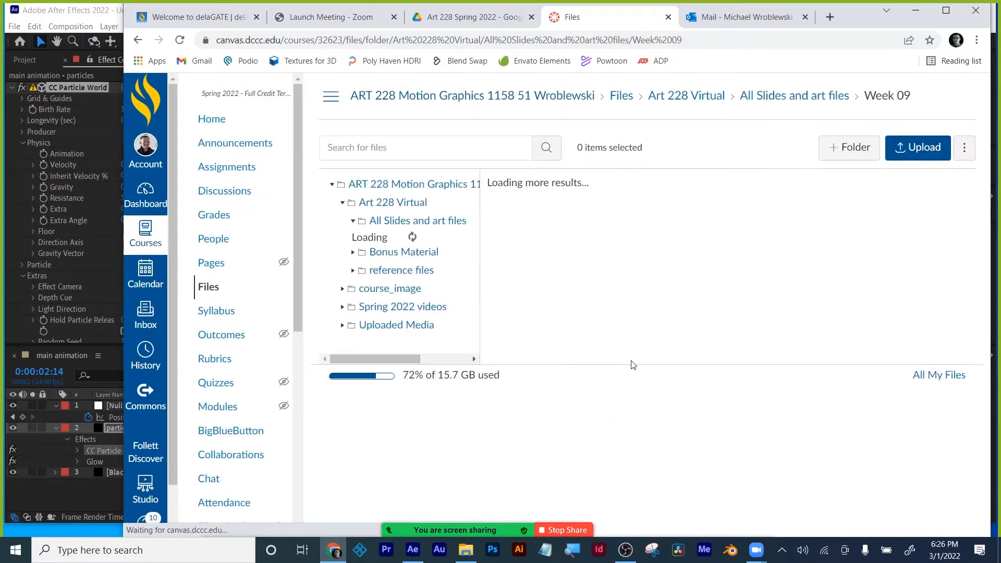
pyautogui.scroll(-3, 626, 365)
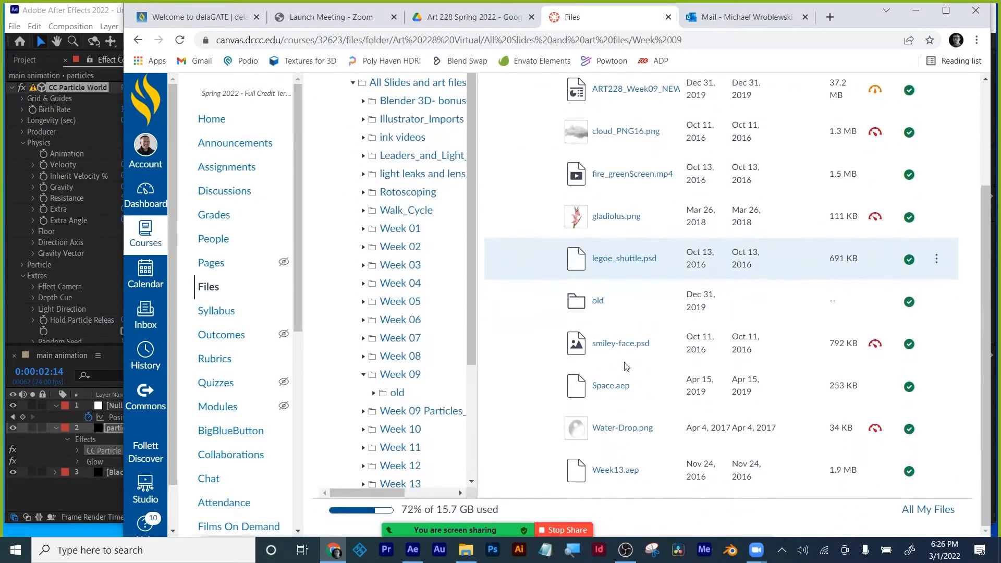
pyautogui.scroll(3, 627, 366)
pyautogui.click(795, 100)
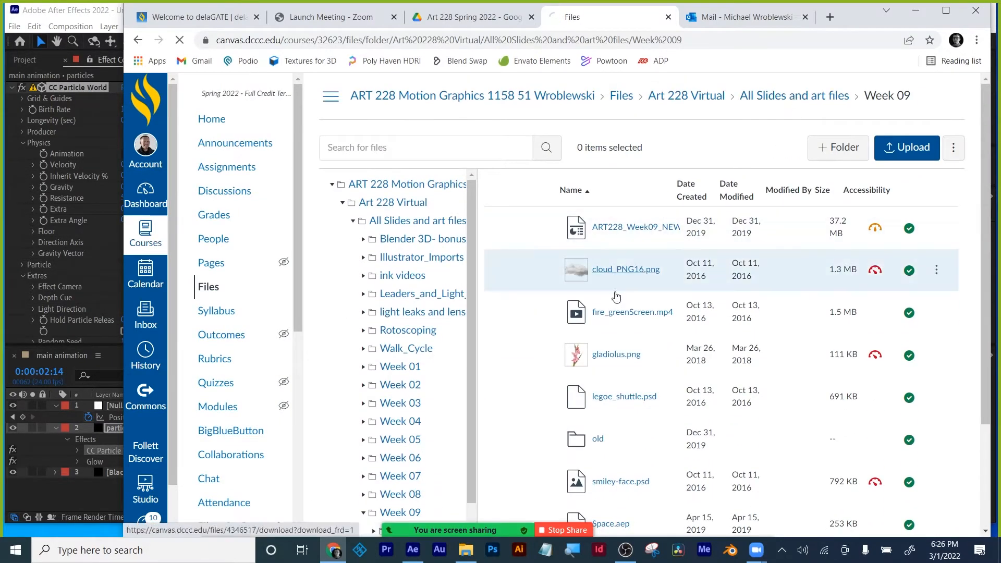
pyautogui.scroll(-10, 619, 355)
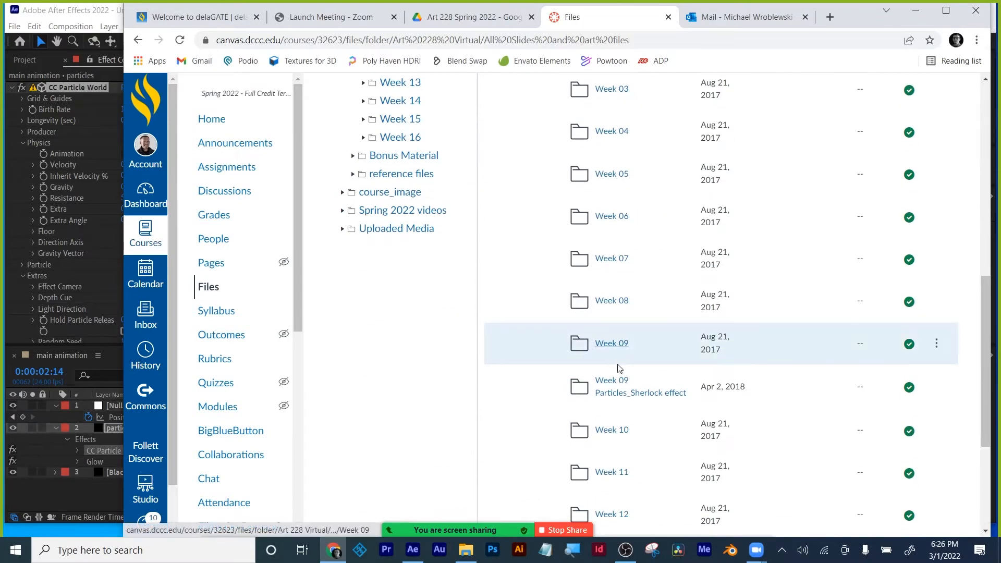
pyautogui.click(612, 392)
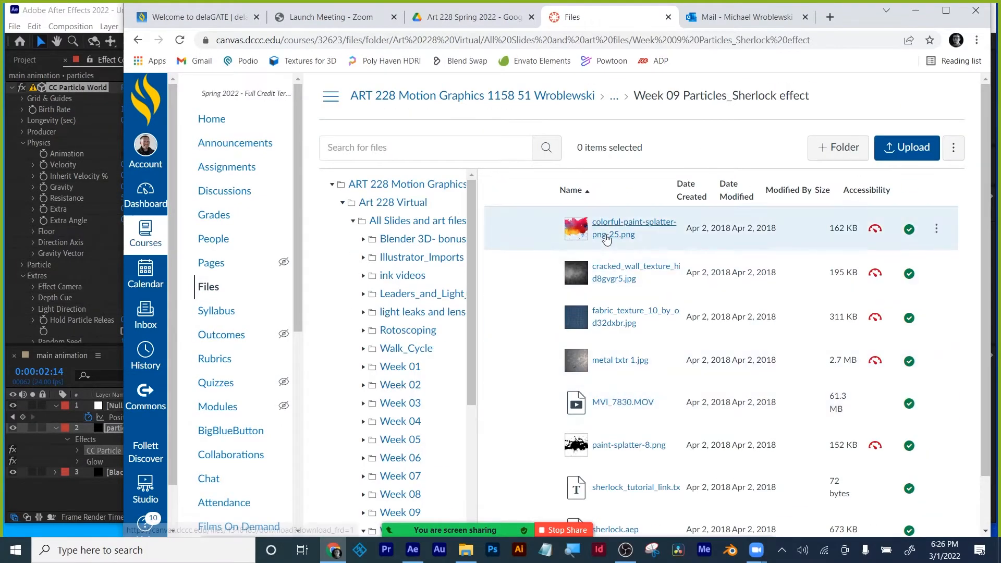
# - Download colorful-paint-splatter-png-25.png and open the file options for paint-splatter-8.png
pyautogui.click(937, 230)
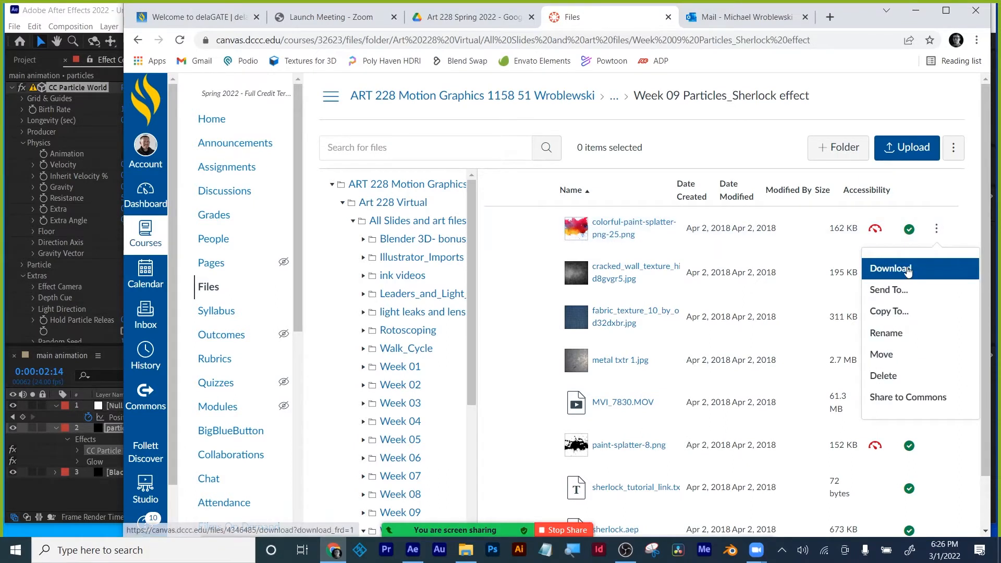
pyautogui.click(891, 271)
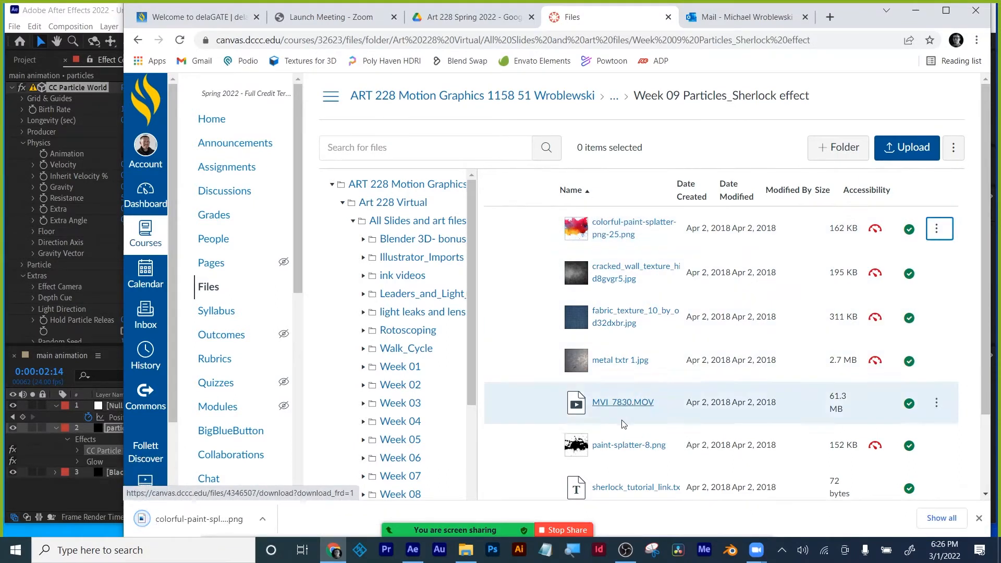
pyautogui.click(936, 444)
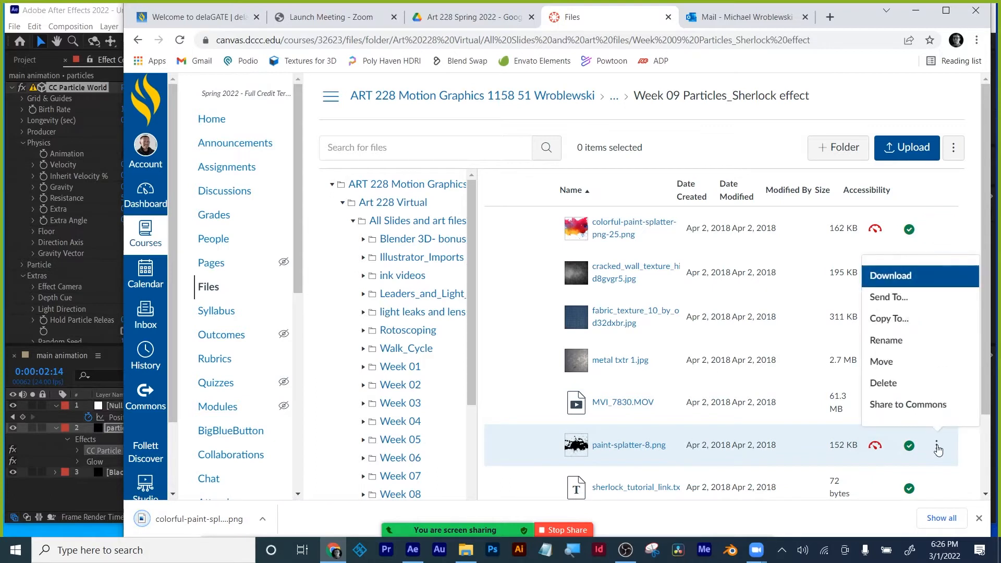
# - Download paint-splatter-8.png from the Week 09 Particles_Sherlock effect folder and return to After Effects
pyautogui.click(895, 276)
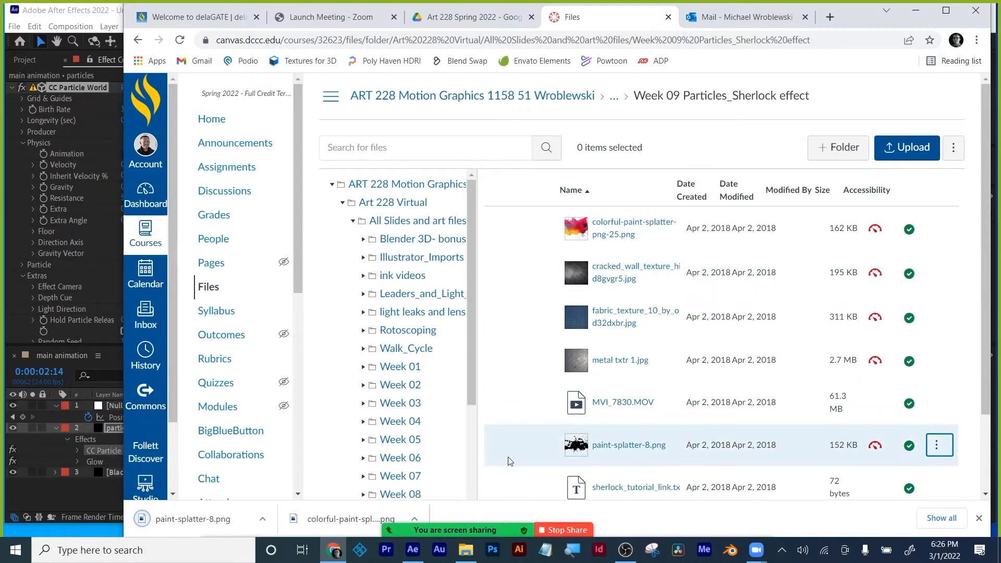
pyautogui.click(979, 517)
pyautogui.click(918, 11)
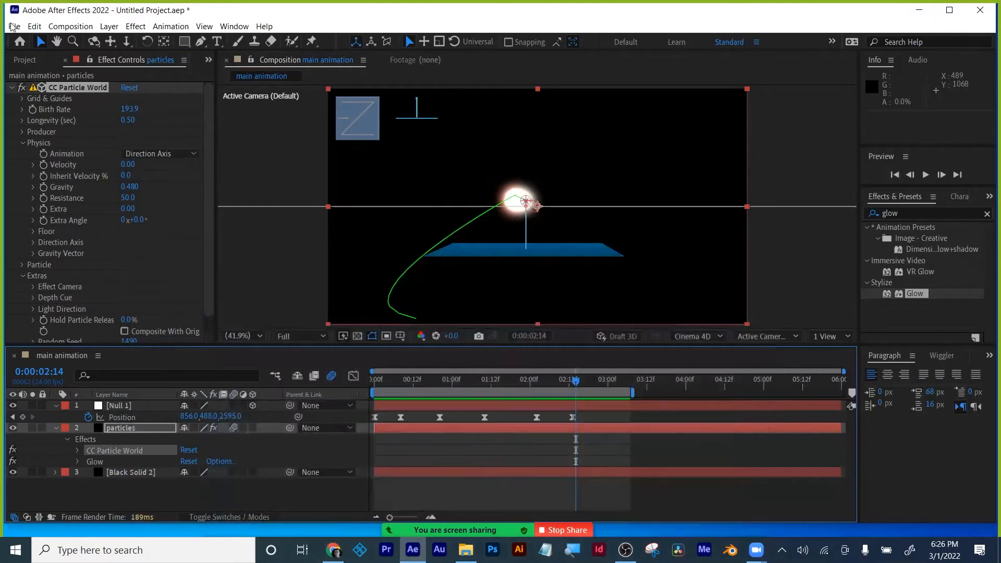
# - Import paint-splatter-8 and colorful-paint-splatter-png-25 from the Downloads folder into the project
pyautogui.click(25, 59)
pyautogui.doubleClick(65, 263)
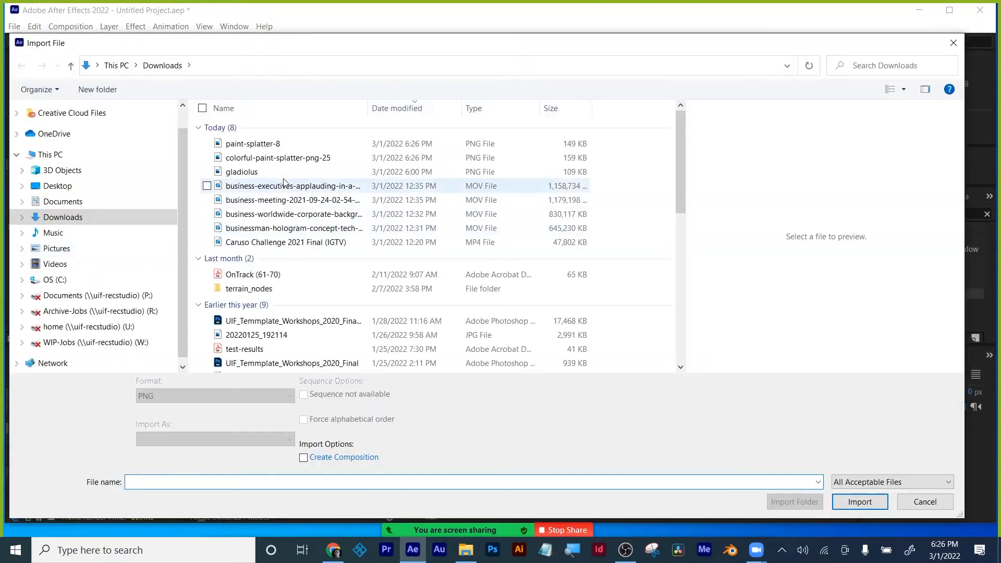
pyautogui.click(261, 144)
pyautogui.keyDown('shift'); pyautogui.click(261, 158); pyautogui.keyUp('shift')
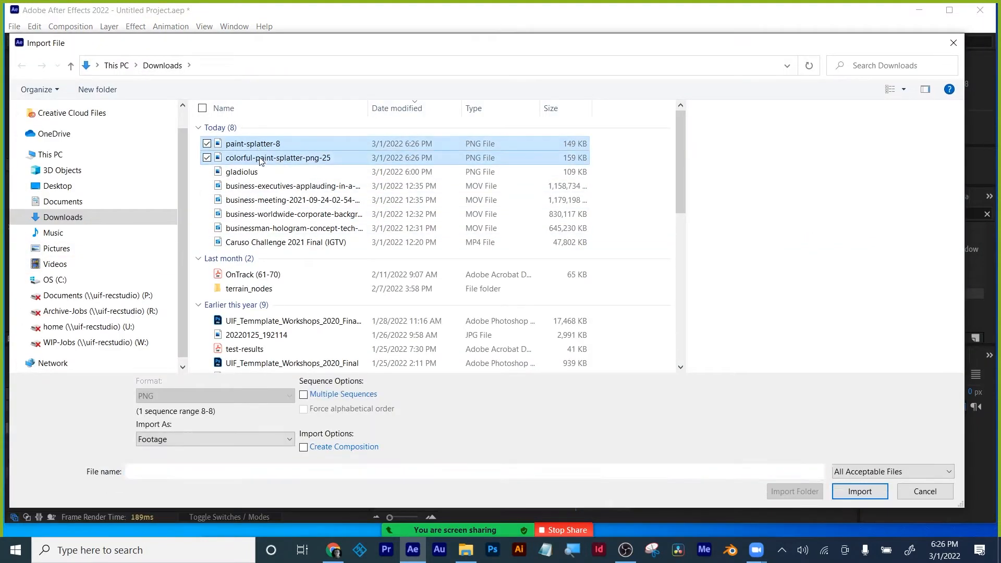
pyautogui.click(868, 492)
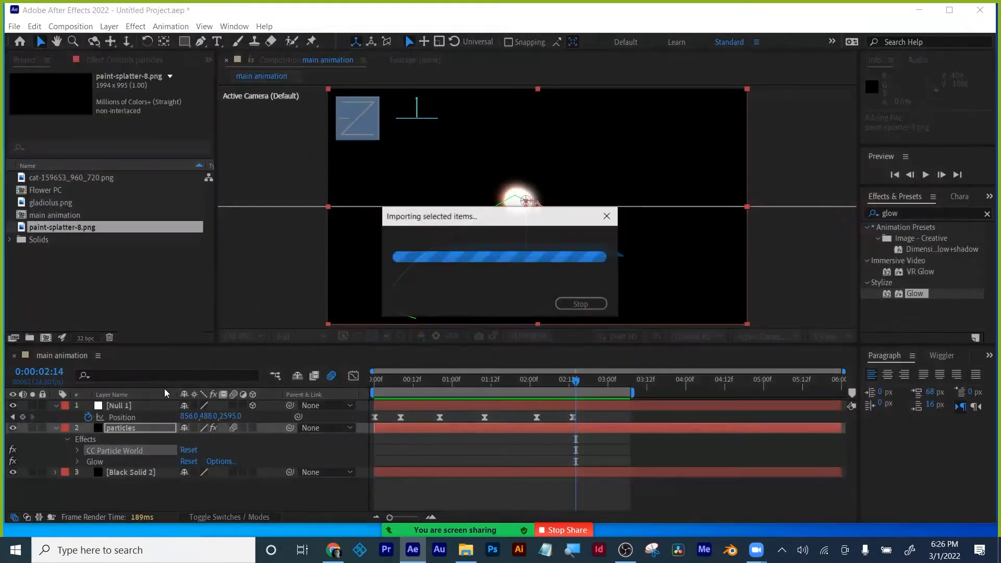
# - Create a new 200 x 200 px composition named "color paint"
pyautogui.click(65, 294)
pyautogui.click(45, 338)
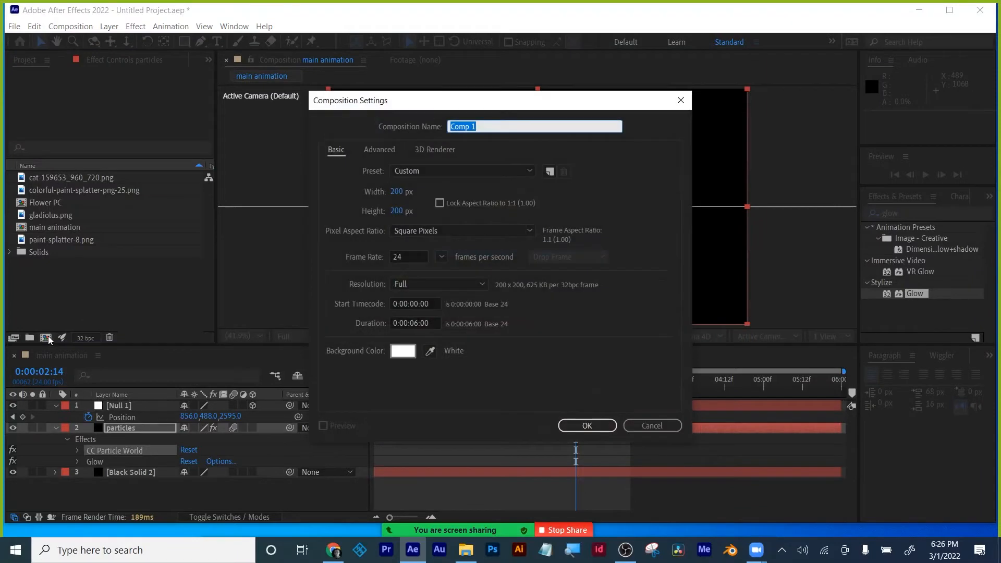
pyautogui.write('colo')
pyautogui.press('BackSpace')
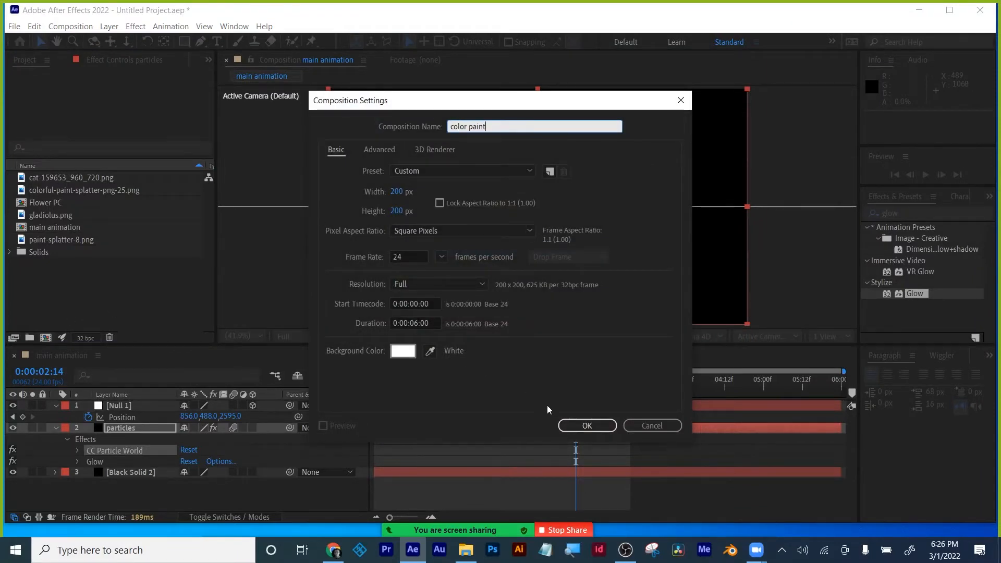
pyautogui.click(587, 426)
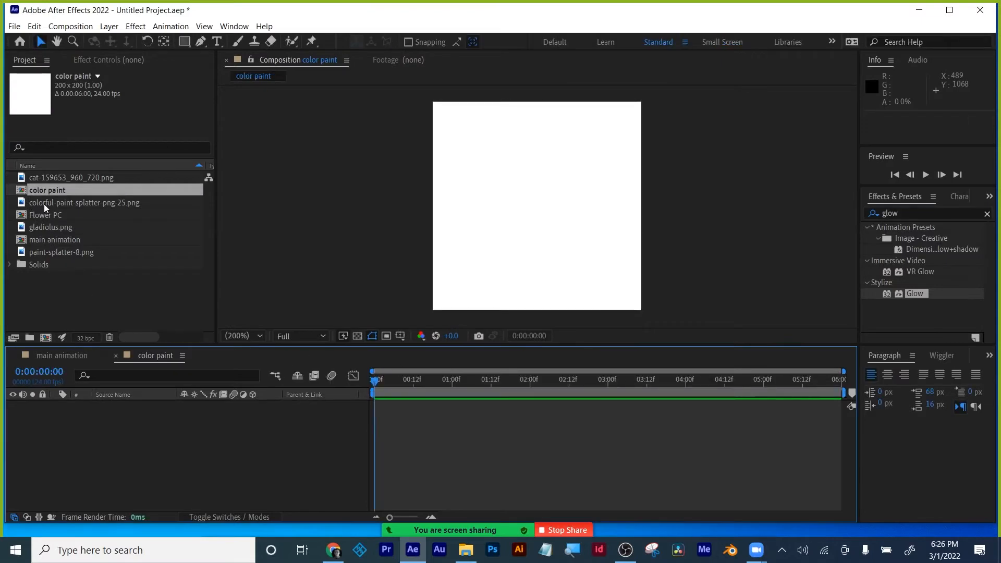
# - Add colorful-paint-splatter-png-25.png to the color paint composition and scale it to 48%
pyautogui.moveTo(43, 205)
pyautogui.mouseDown()
pyautogui.moveTo(105, 434)
pyautogui.moveTo(134, 446)
pyautogui.moveTo(157, 440)
pyautogui.mouseUp()
pyautogui.press('s')
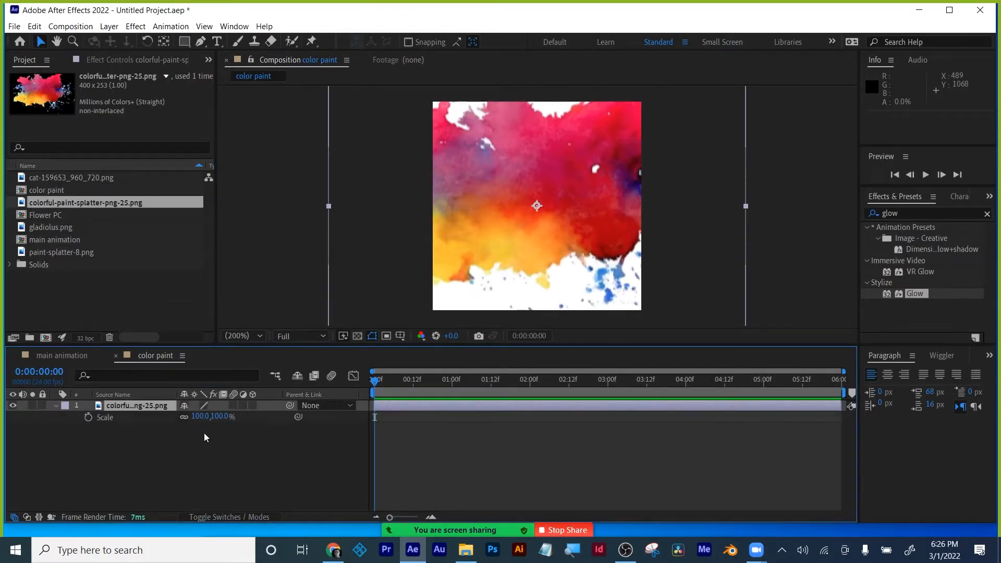
pyautogui.moveTo(198, 416); pyautogui.dragTo(171, 424)
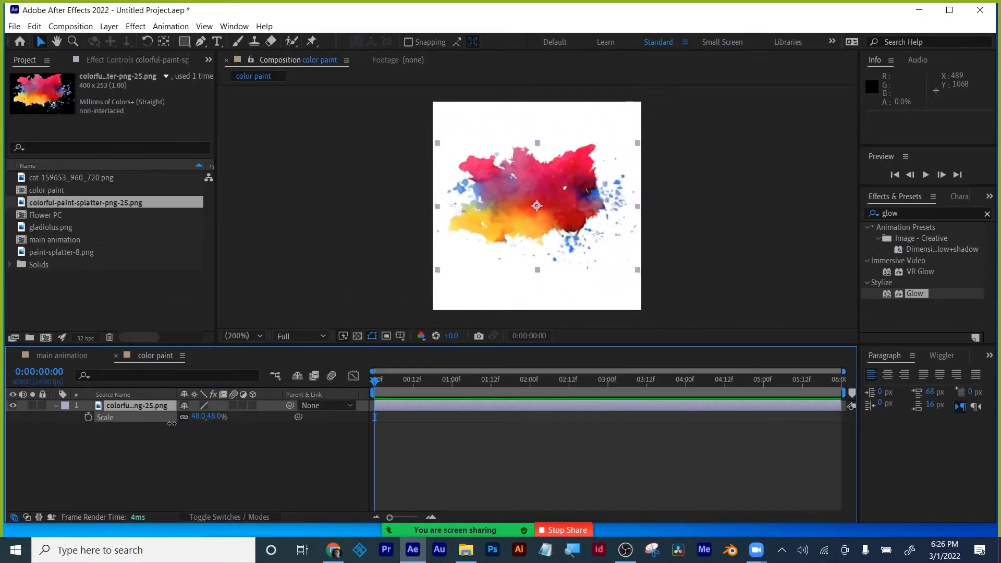
# - Place the color paint composition as the lowest layer of main animation and hide that layer
pyautogui.click(115, 356)
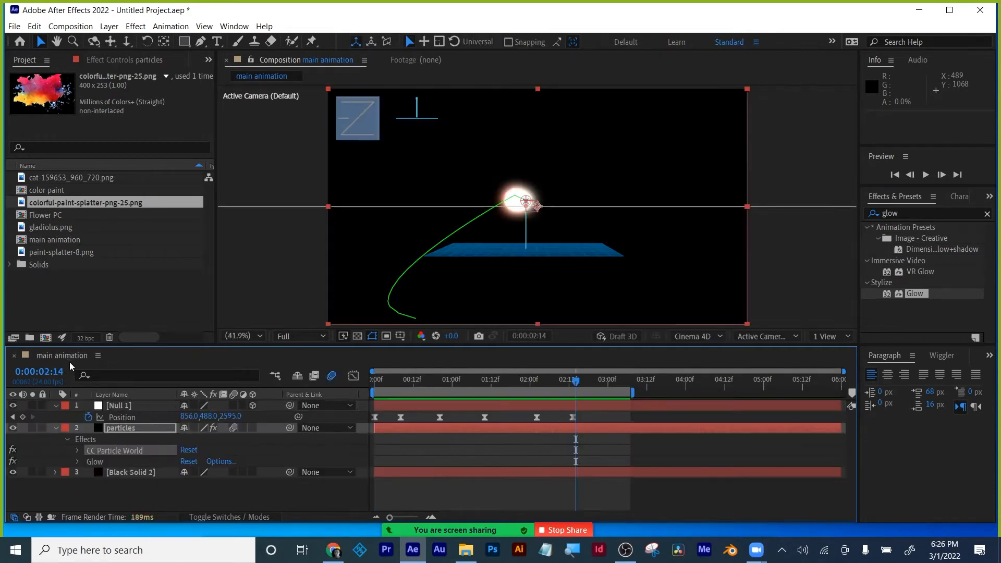
pyautogui.click(56, 428)
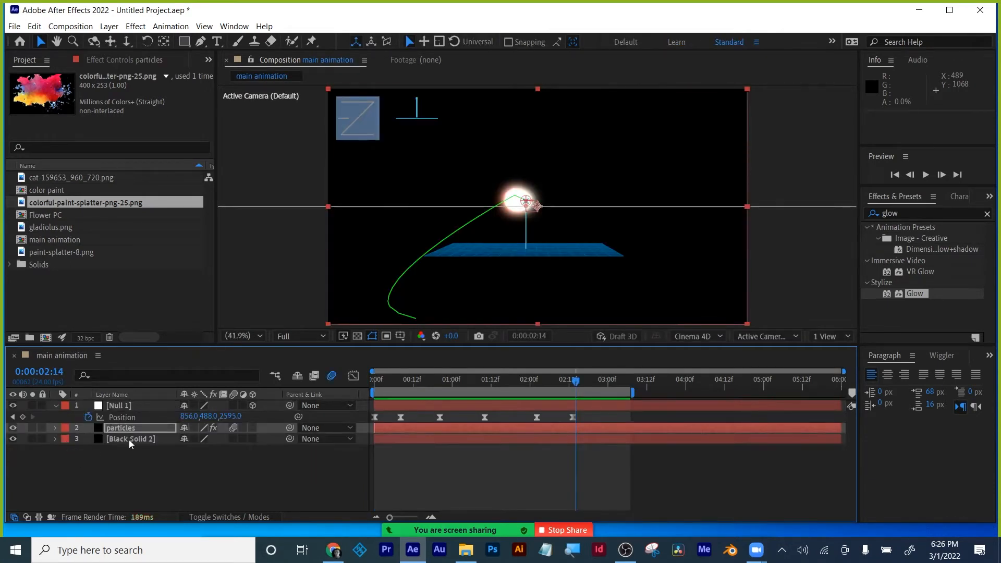
pyautogui.moveTo(41, 188)
pyautogui.mouseDown()
pyautogui.moveTo(105, 468)
pyautogui.moveTo(27, 464)
pyautogui.mouseUp()
pyautogui.click(13, 449)
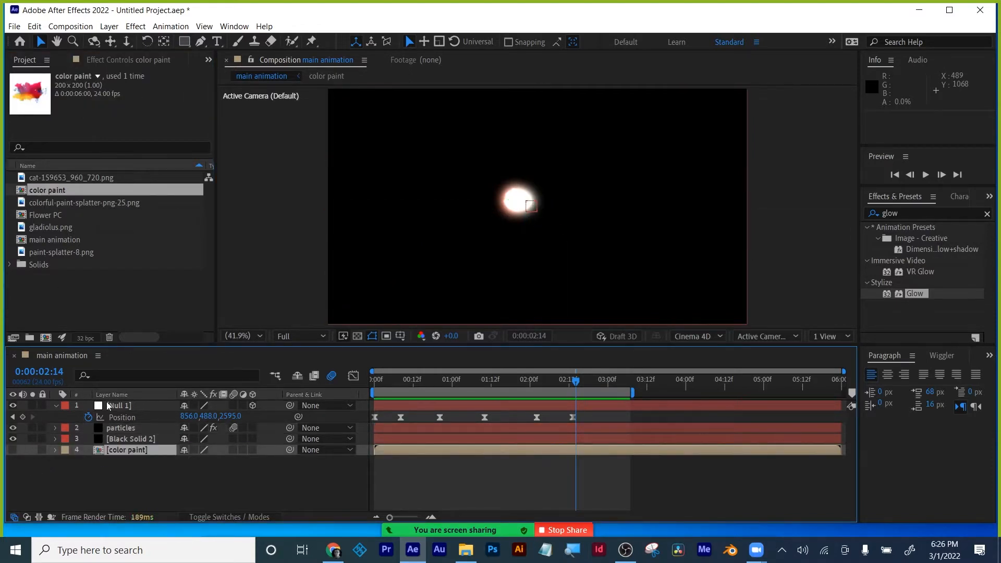
# - Disable the Glow effect on the particles layer
pyautogui.click(111, 407)
pyautogui.click(111, 427)
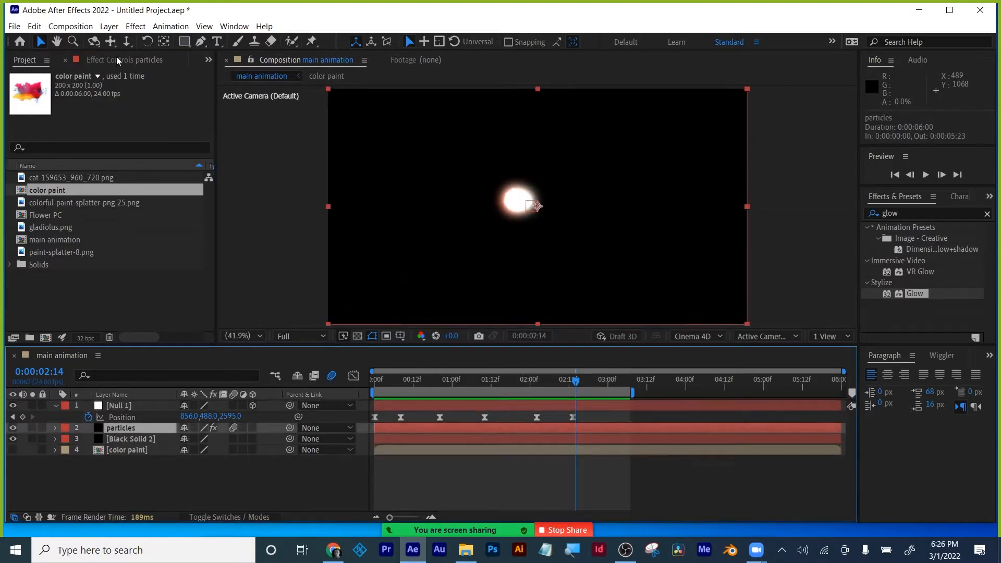
pyautogui.click(117, 60)
pyautogui.scroll(-1, 29, 281)
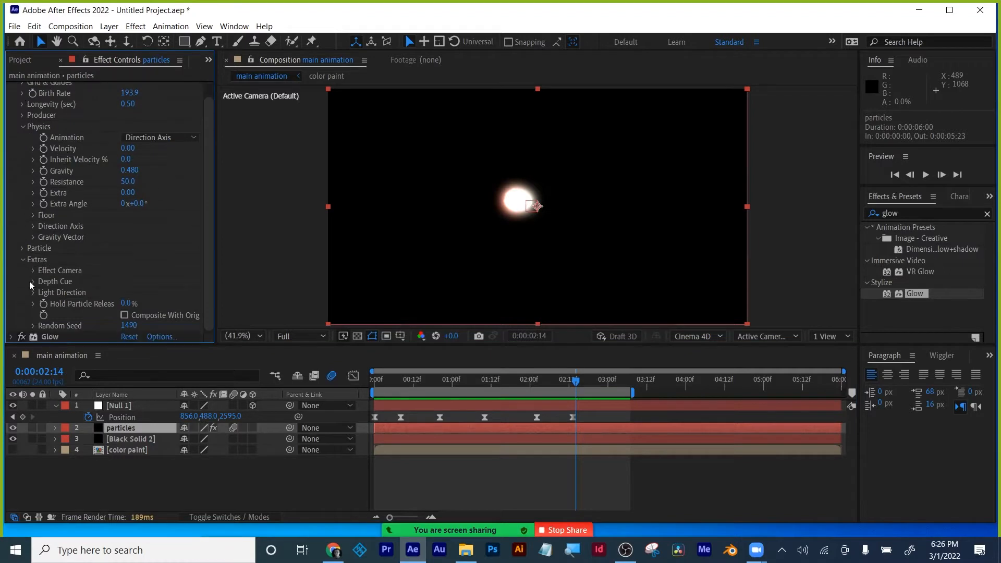
pyautogui.click(21, 337)
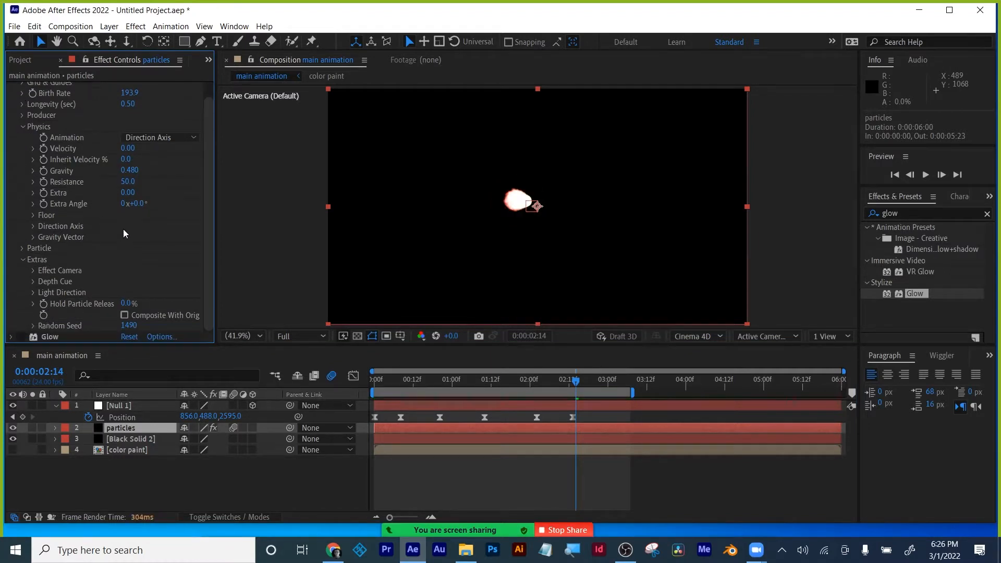
# - Set the CC Particle World particle Transfer Mode to Composite
pyautogui.scroll(1, 140, 282)
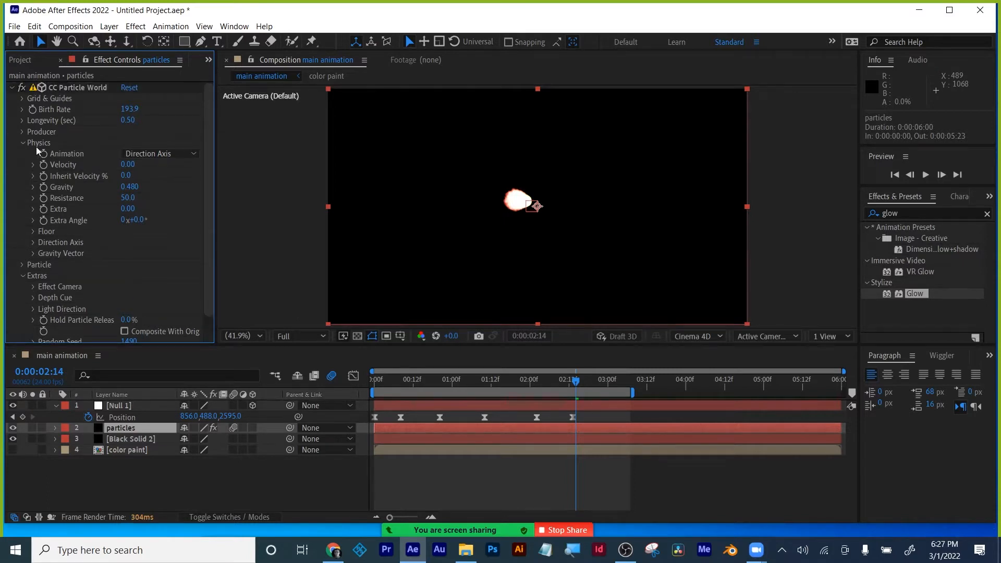
pyautogui.click(22, 143)
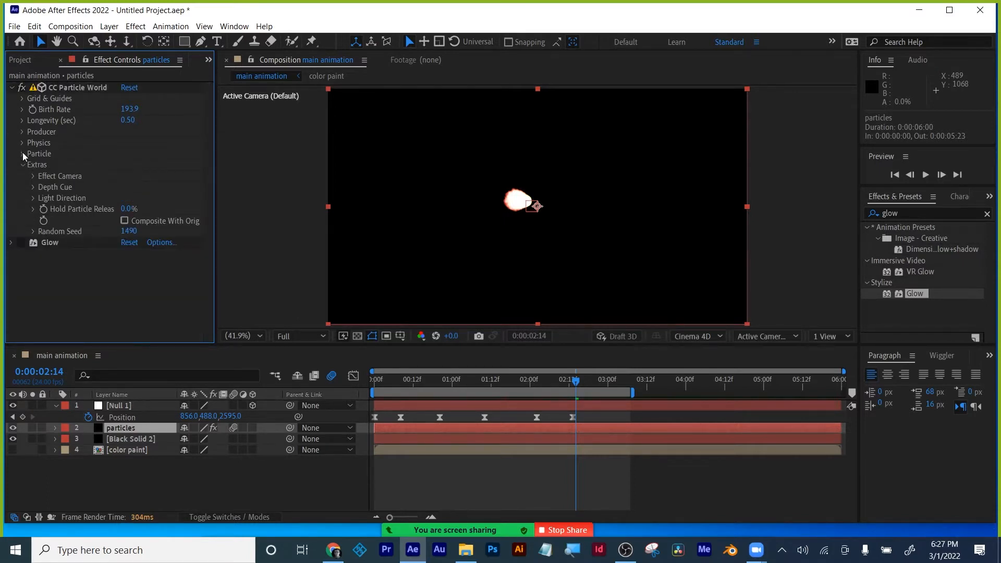
pyautogui.click(22, 154)
pyautogui.scroll(-5, 151, 288)
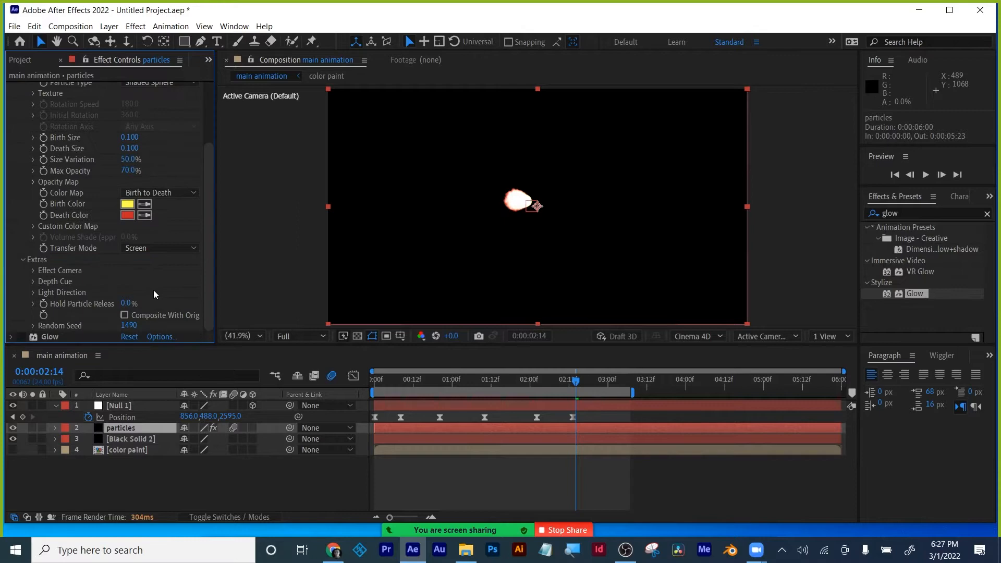
pyautogui.click(150, 245)
pyautogui.click(152, 259)
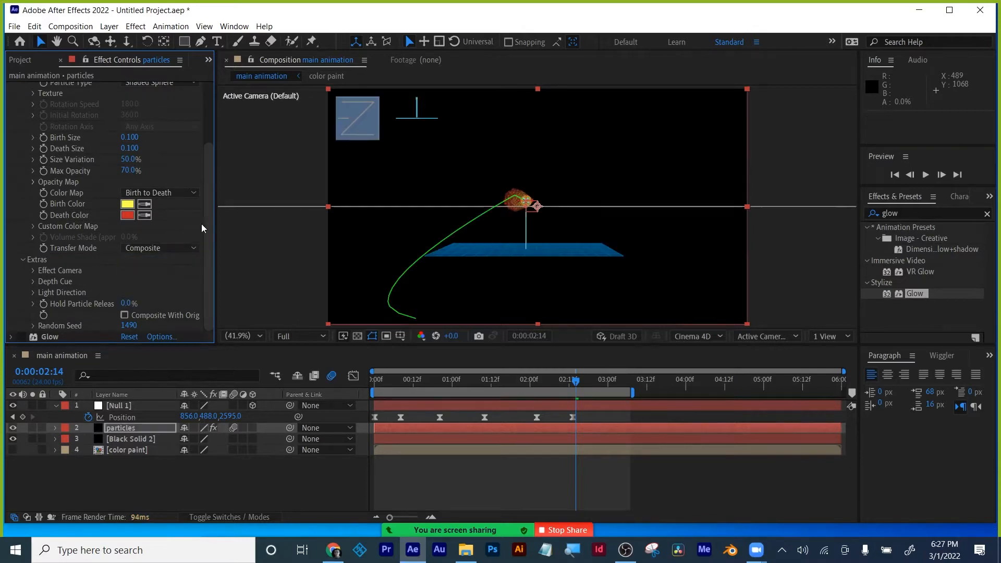
# - Change the CC Particle World Particle Type to Textured Faded Disc
pyautogui.moveTo(209, 214); pyautogui.dragTo(208, 130)
pyautogui.click(151, 165)
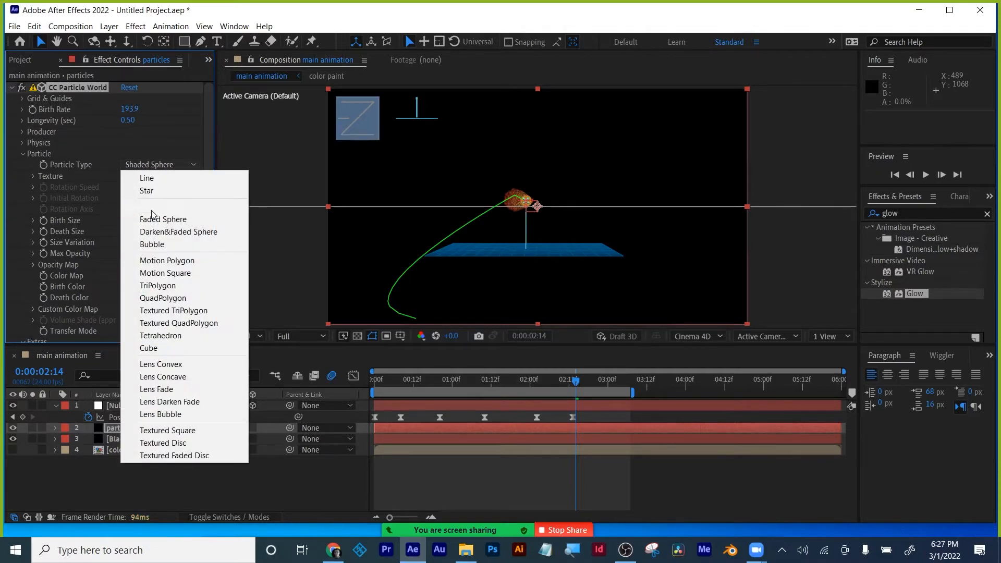
pyautogui.click(174, 452)
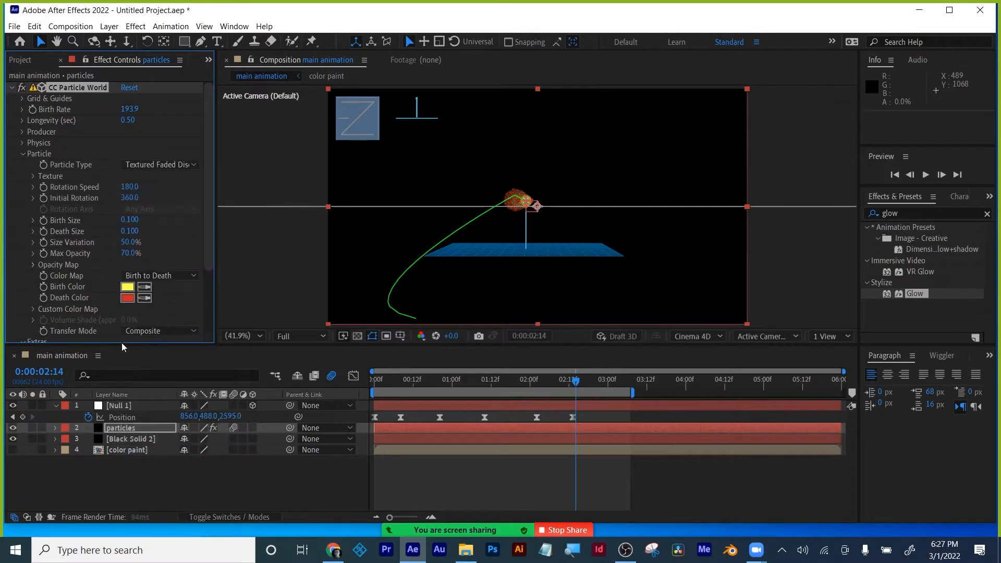
# - Use the color paint layer as the particles' Texture Layer, sampled with Effects & Masks
pyautogui.click(34, 175)
pyautogui.click(146, 186)
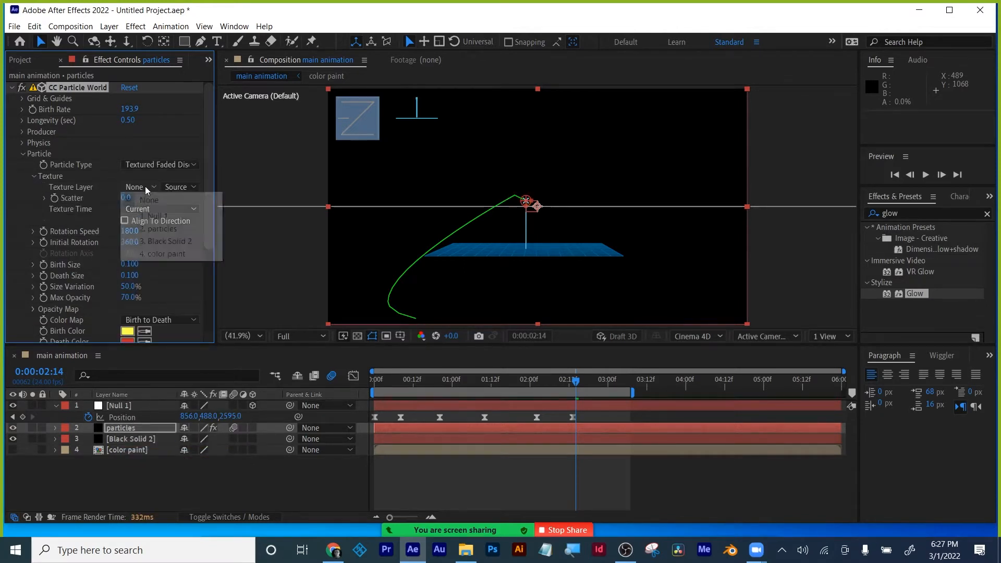
pyautogui.click(159, 254)
pyautogui.click(178, 187)
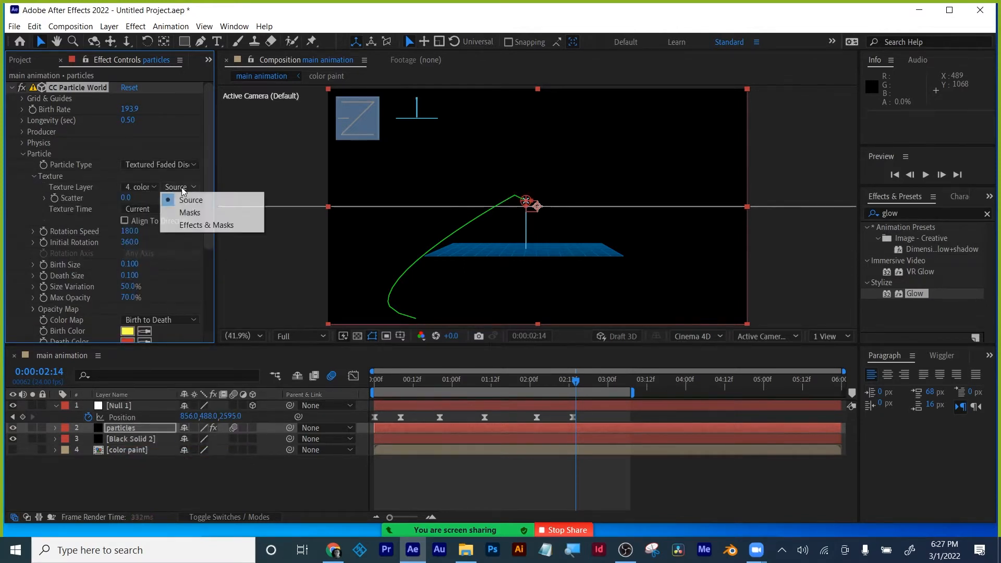
pyautogui.click(198, 224)
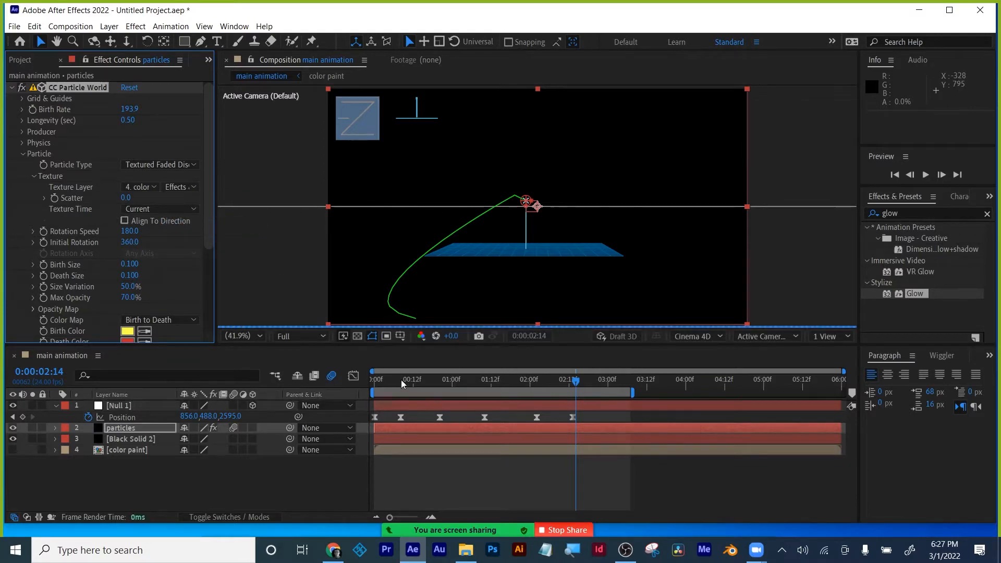
# - Check the textured particles at the start of the timeline and at 0:00:00:16
pyautogui.moveTo(403, 384); pyautogui.dragTo(362, 381)
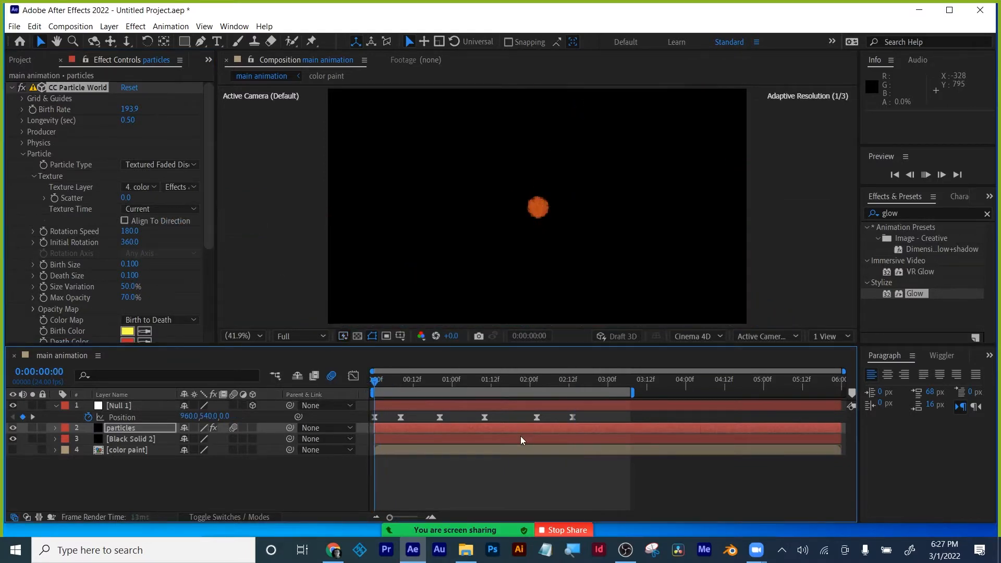
pyautogui.click(414, 379)
pyautogui.click(426, 381)
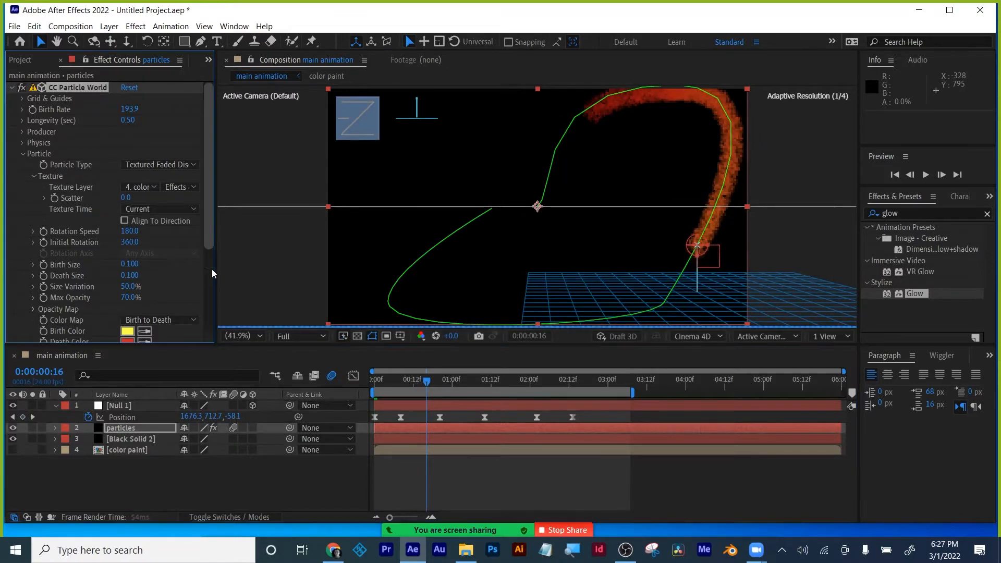
# - Change both the Birth Color and the Death Color of the particles to white
pyautogui.scroll(-5, 212, 270)
pyautogui.click(130, 211)
pyautogui.click(461, 313)
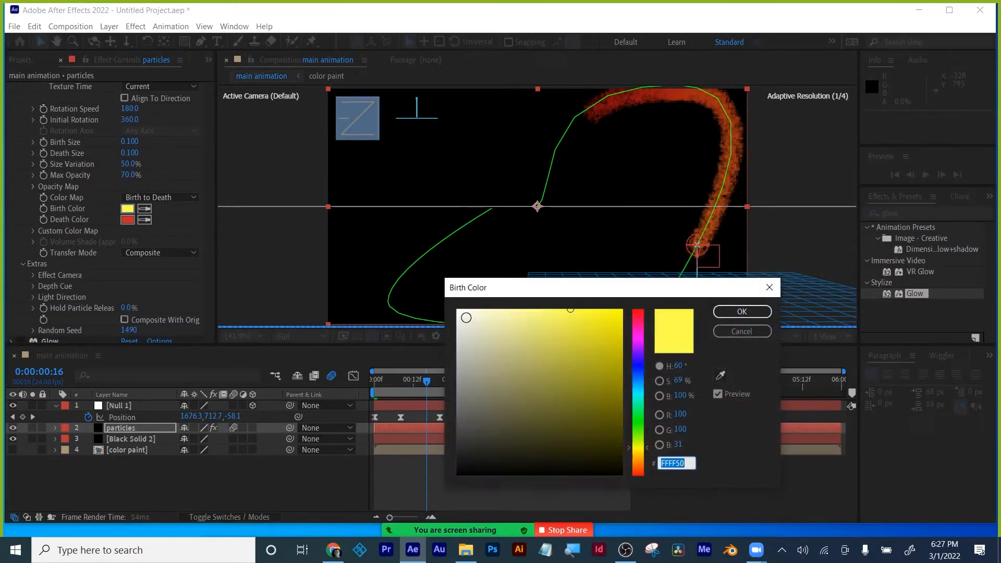
pyautogui.click(742, 312)
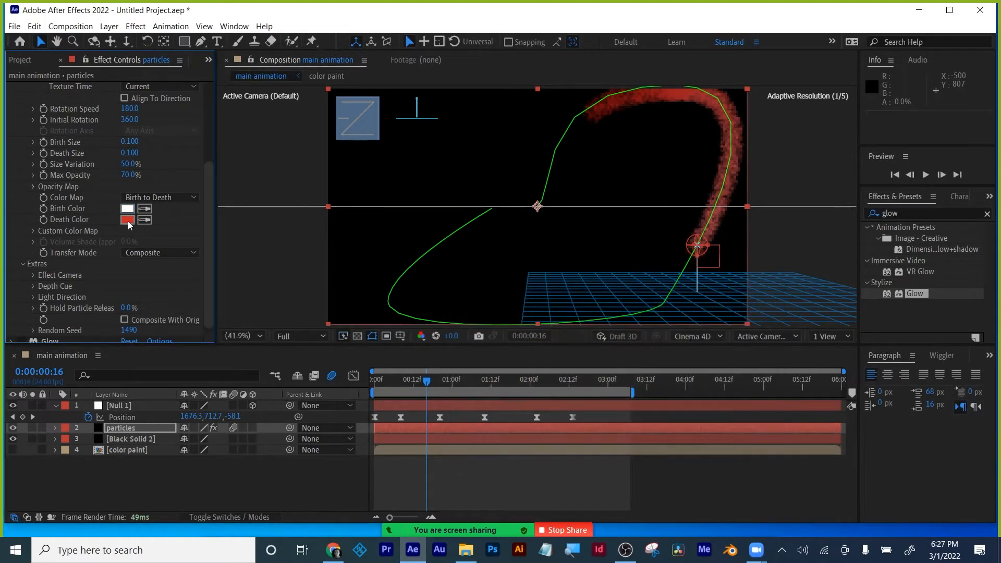
pyautogui.click(127, 220)
pyautogui.click(462, 313)
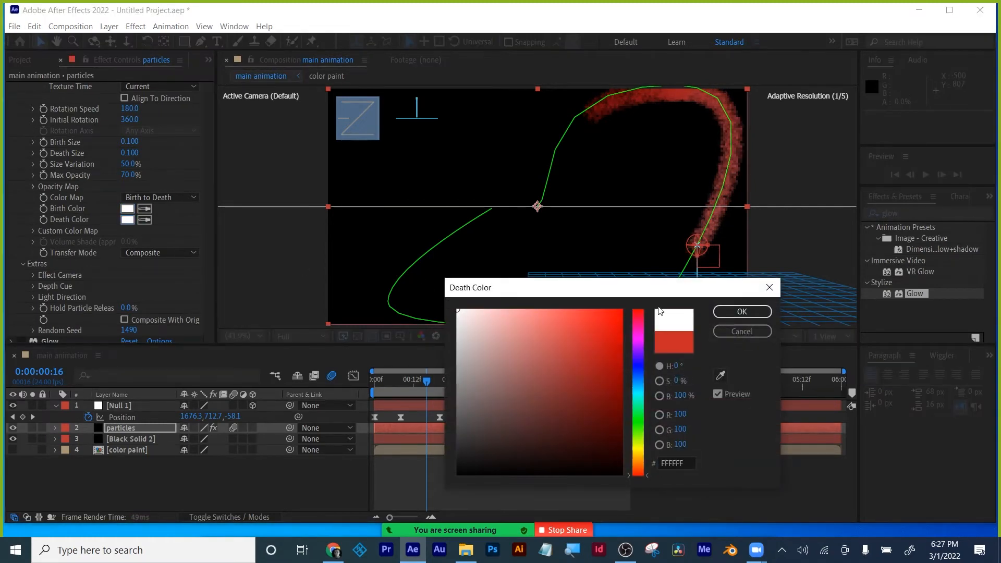
pyautogui.click(742, 312)
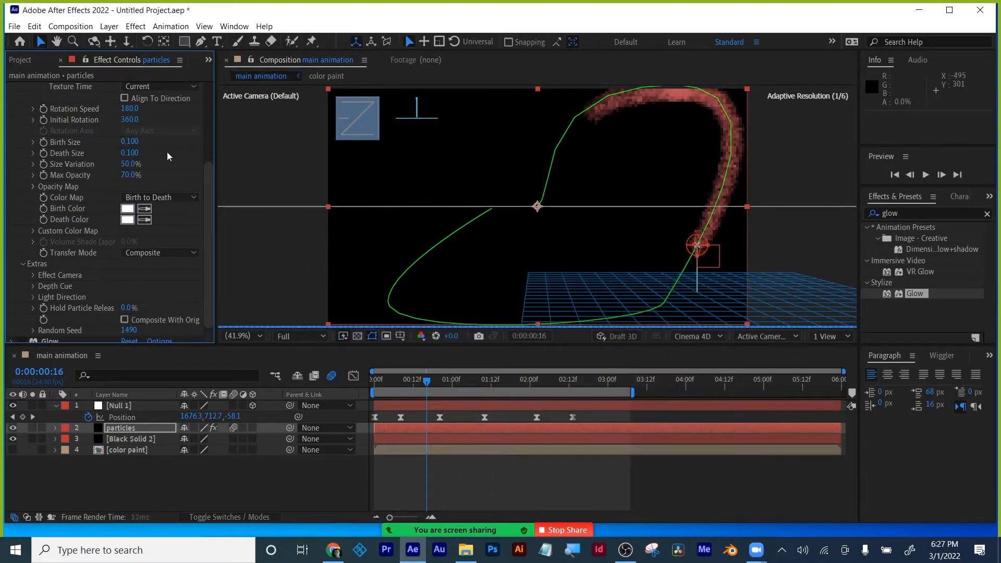
# - Set both the Birth Size and the Death Size of the particles to 0.7
pyautogui.moveTo(131, 145); pyautogui.dragTo(160, 150)
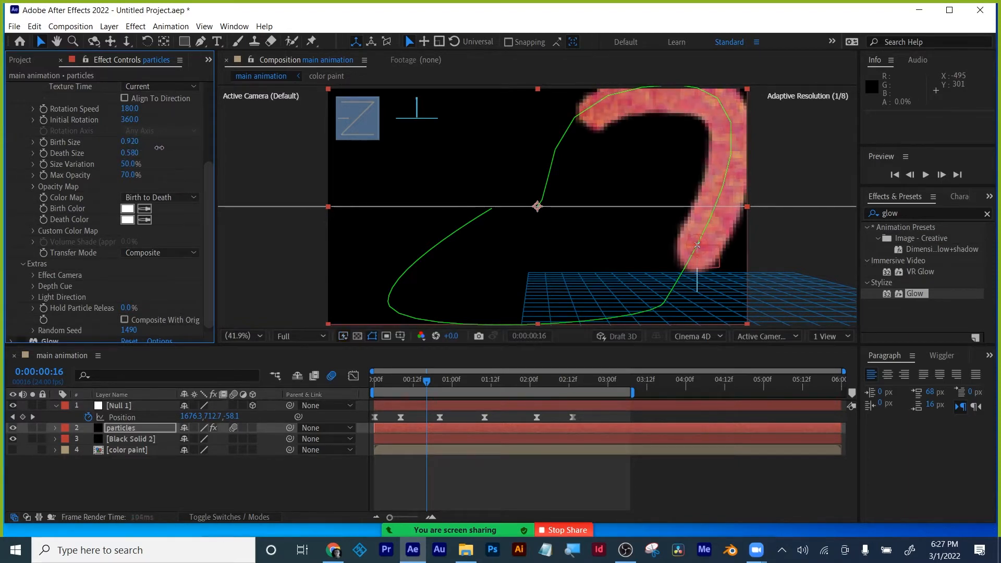
pyautogui.click(131, 141)
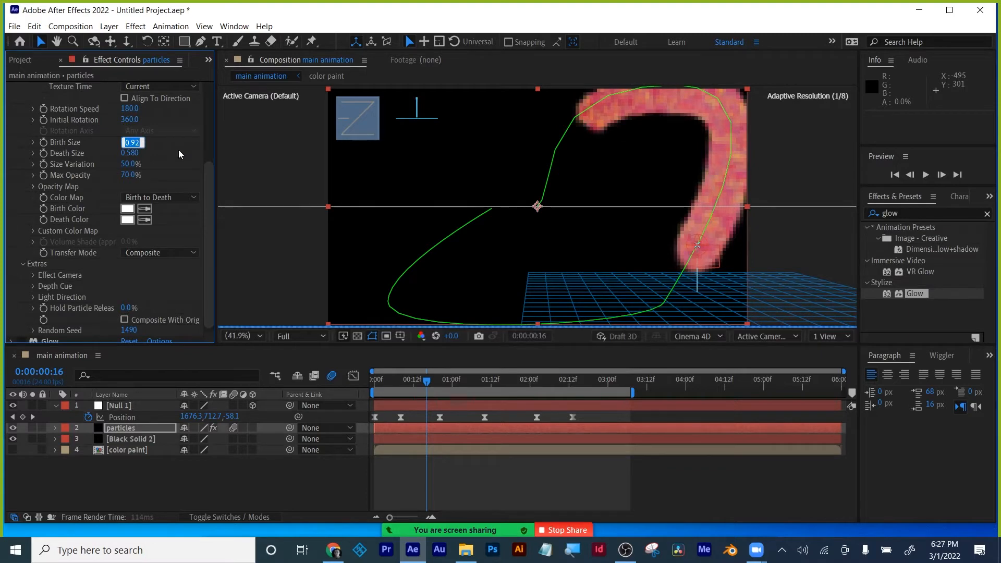
pyautogui.write('0.7')
pyautogui.press('Return')
pyautogui.click(130, 153)
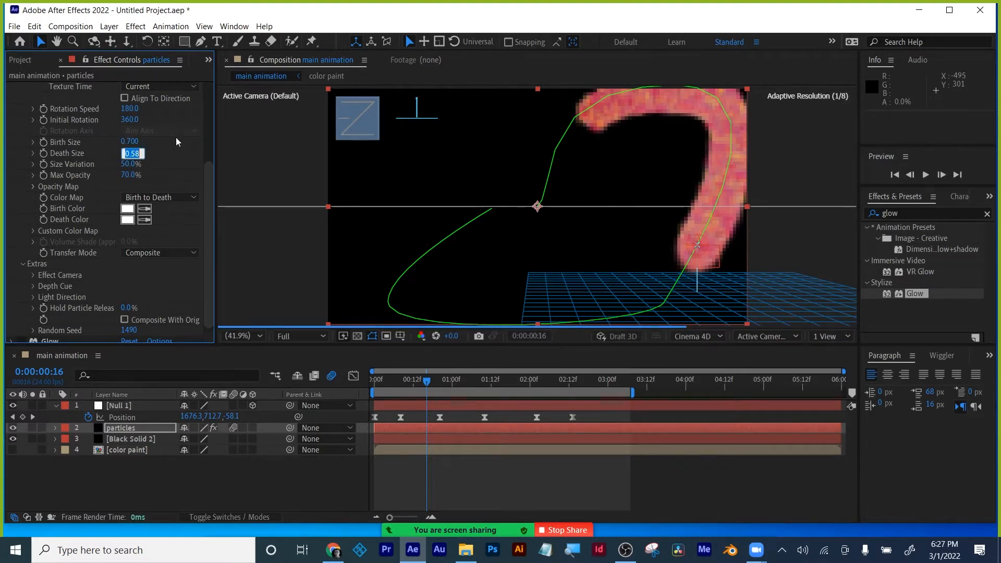
pyautogui.write('0.7')
pyautogui.press('Return')
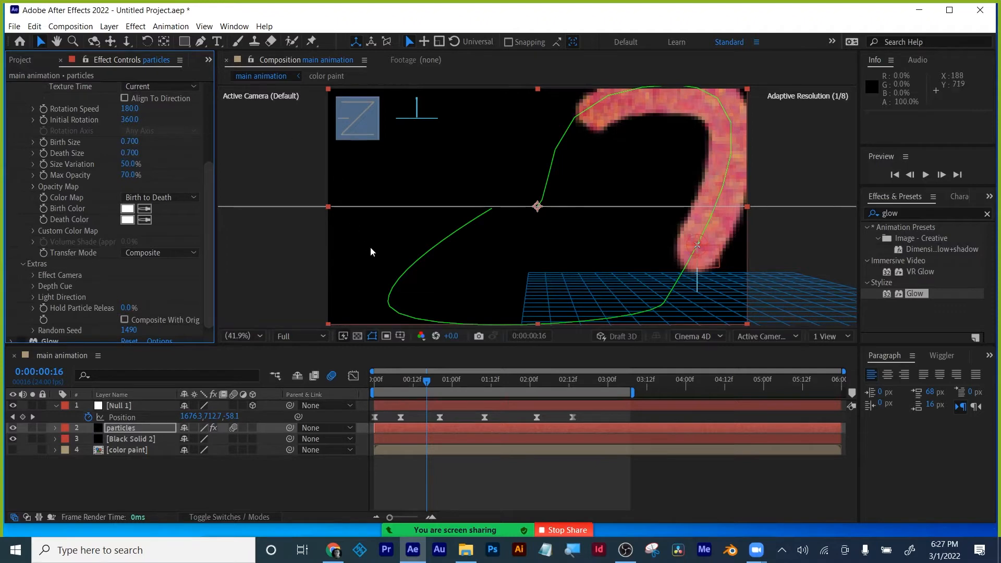
# - Preview the animation and check the white-tinted particle trail at 0:00:01:04 and 0:00:01:23
pyautogui.press('space')
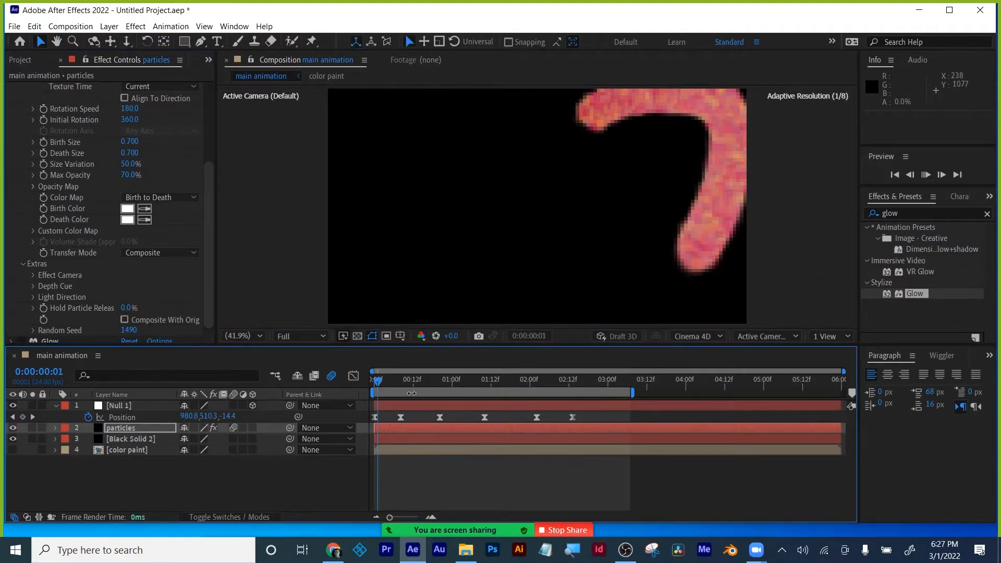
pyautogui.moveTo(389, 379); pyautogui.dragTo(465, 379)
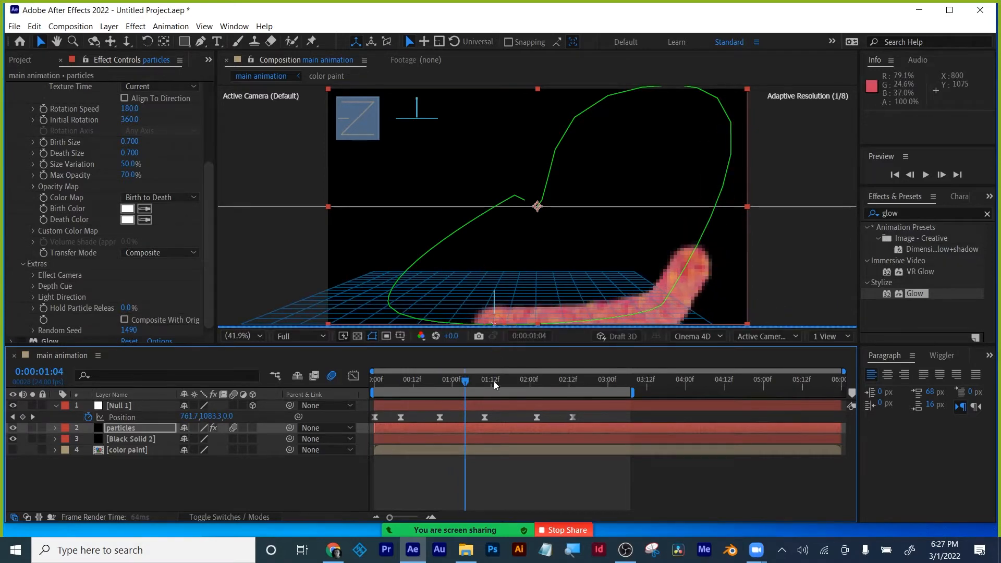
pyautogui.click(528, 379)
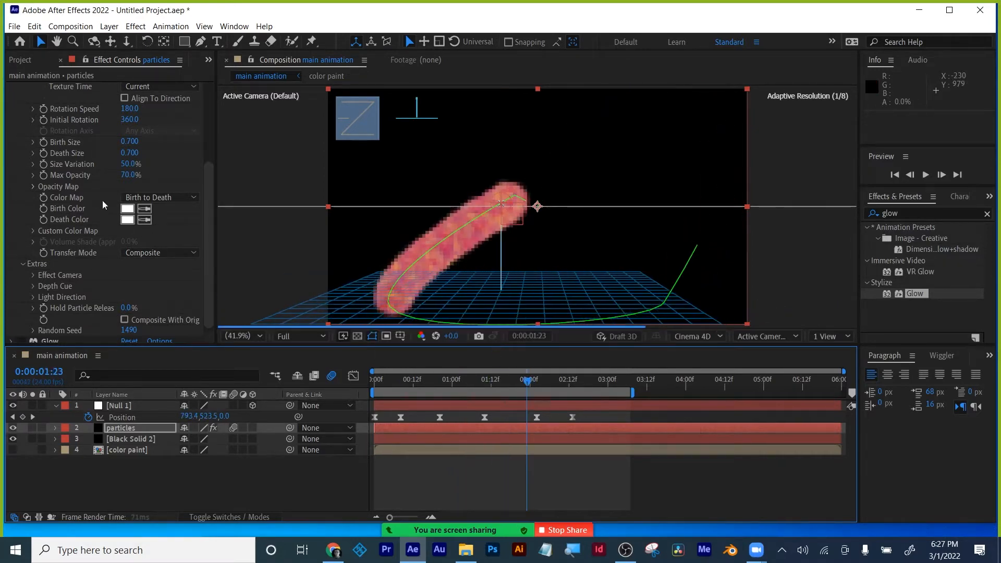
# - Look through the Particle, Texture and Extras settings of CC Particle World on the particles layer
pyautogui.scroll(5, 102, 201)
pyautogui.click(21, 153)
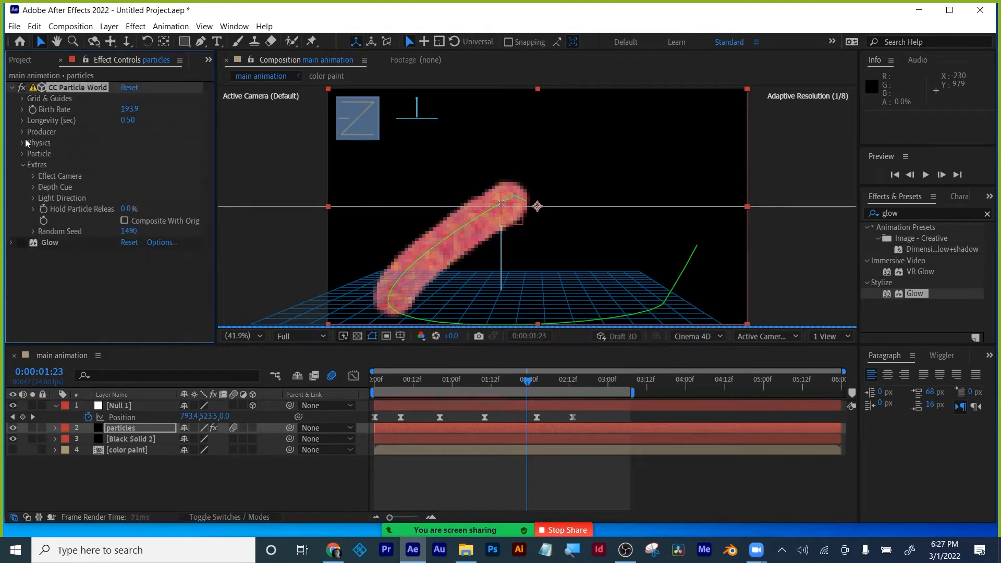
pyautogui.click(21, 153)
pyautogui.scroll(-1, 46, 193)
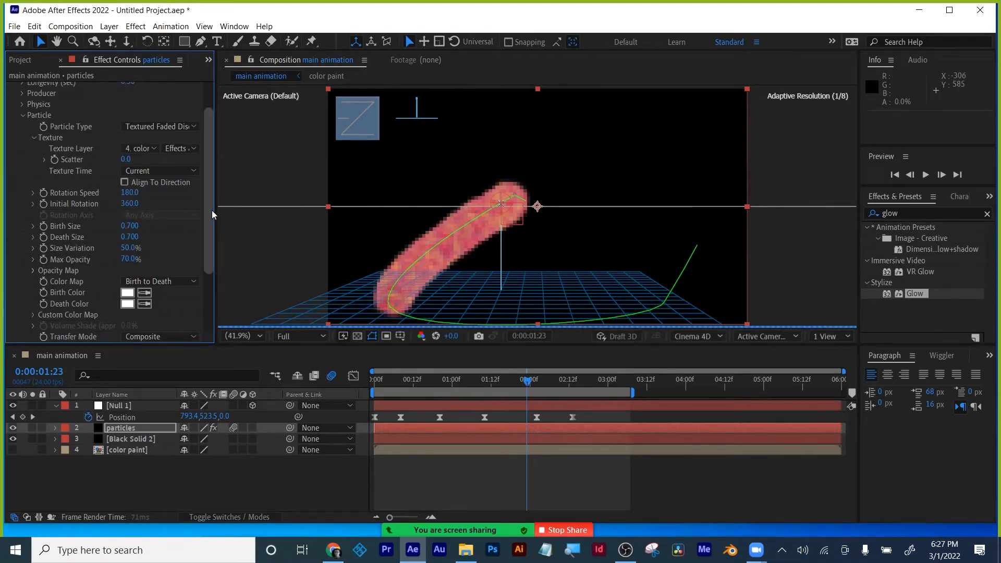
pyautogui.moveTo(208, 211); pyautogui.dragTo(217, 268)
pyautogui.scroll(-1, 168, 251)
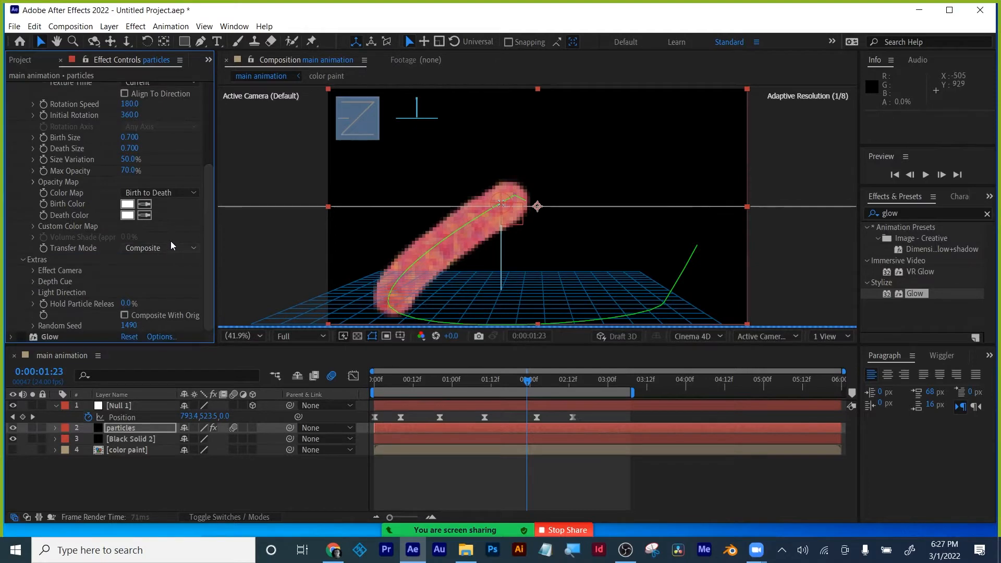
pyautogui.scroll(5, 168, 194)
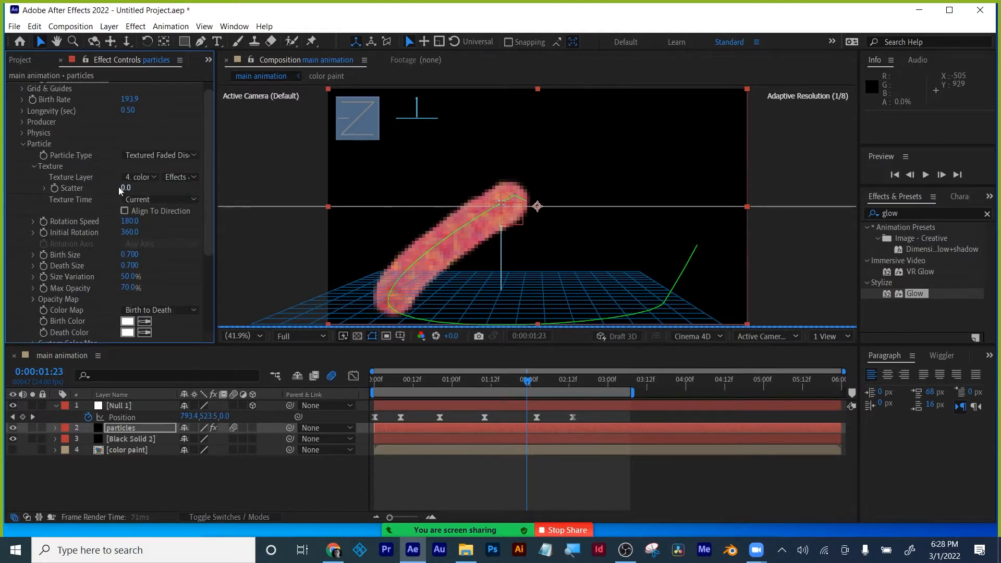
pyautogui.scroll(-3, 77, 244)
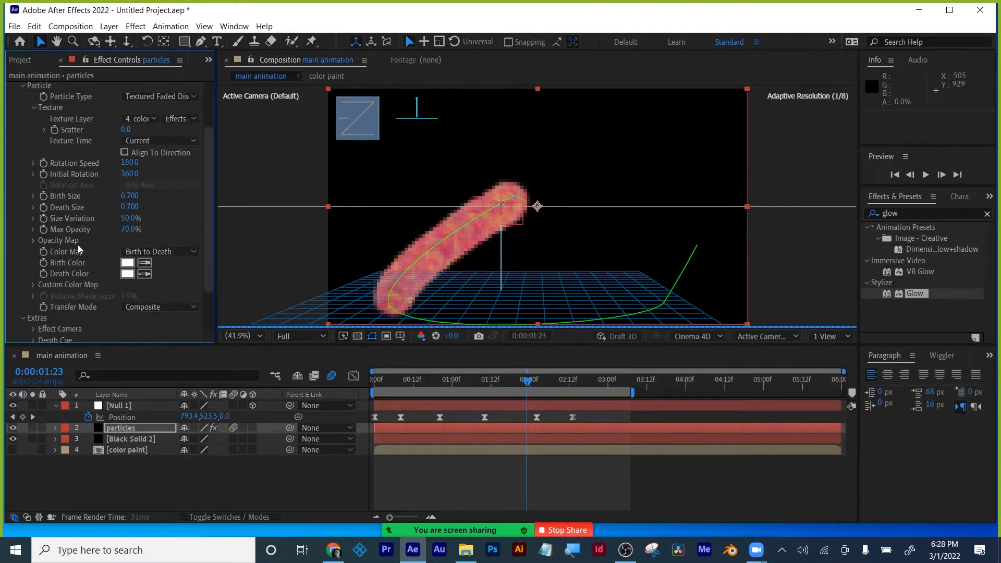
pyautogui.scroll(1, 77, 245)
pyautogui.click(22, 115)
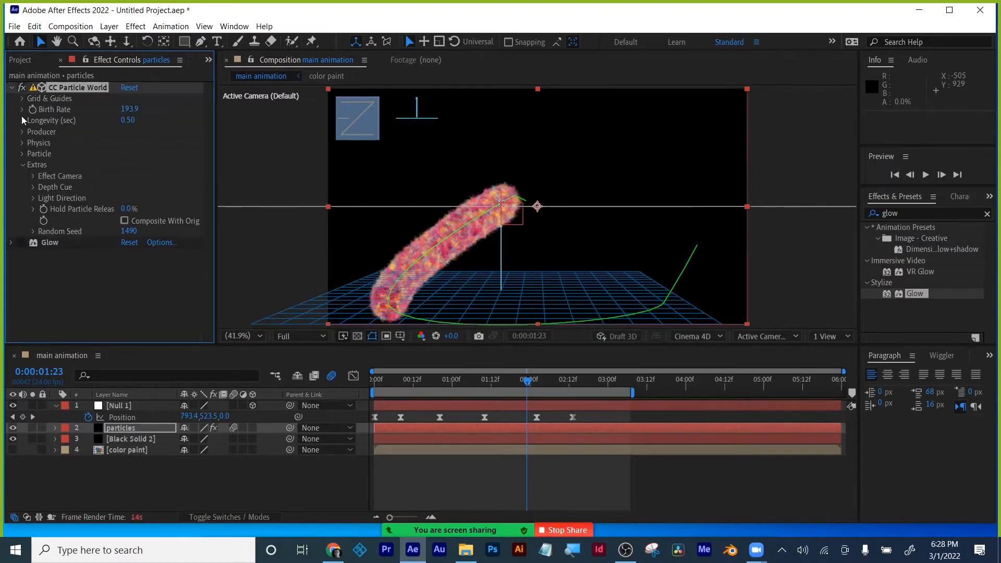
# - Set the particles' Velocity, Gravity and Resistance to 0 in the Physics settings of CC Particle World
pyautogui.click(22, 142)
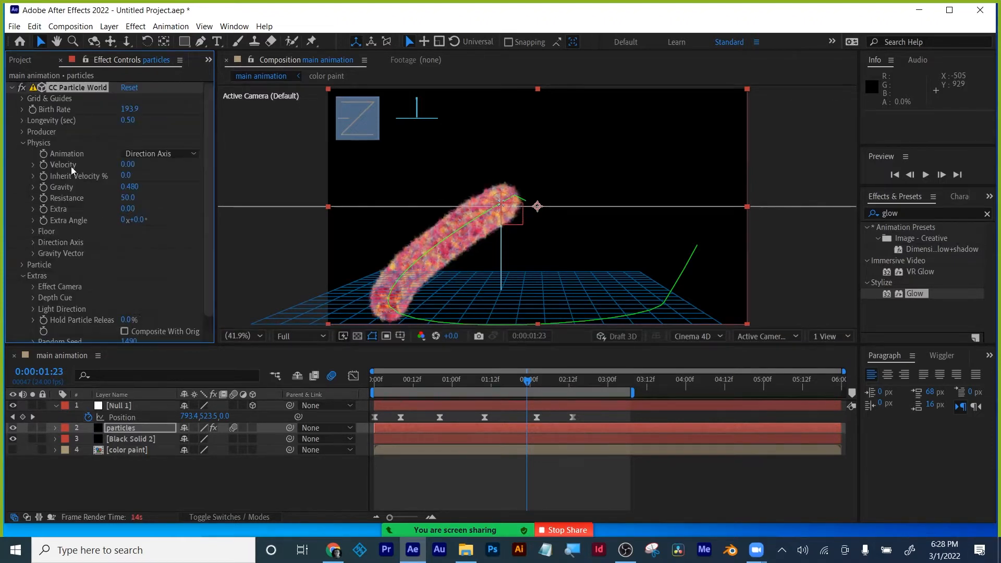
pyautogui.click(136, 187)
pyautogui.moveTo(128, 165); pyautogui.dragTo(44, 175)
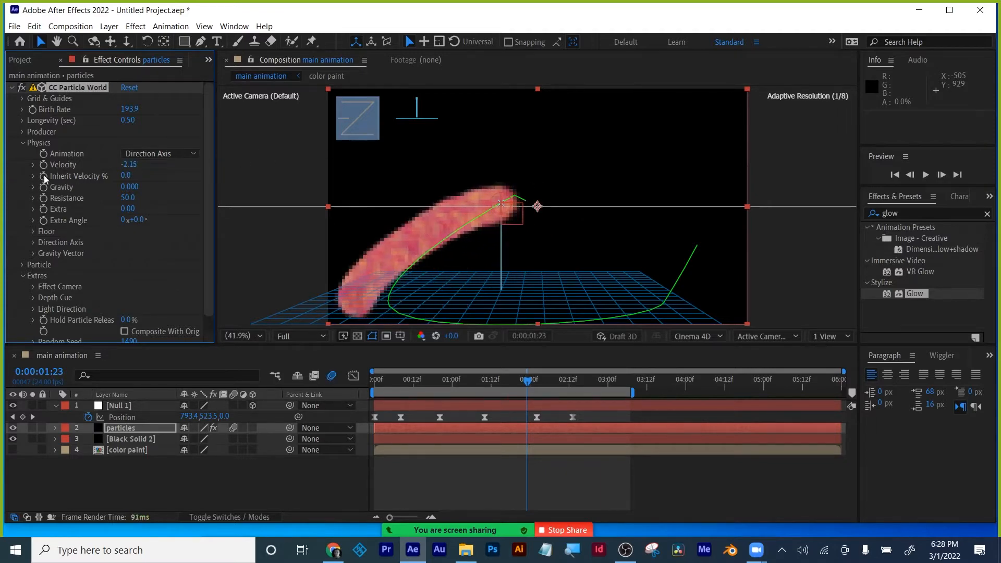
pyautogui.click(132, 166)
pyautogui.write('0')
pyautogui.press('Return')
pyautogui.click(128, 187)
pyautogui.write('0')
pyautogui.press('Return')
# - Check the trail at 0:00:01:00 and 0:00:00:18, and deselect the particles layer
pyautogui.moveTo(424, 386); pyautogui.dragTo(453, 381)
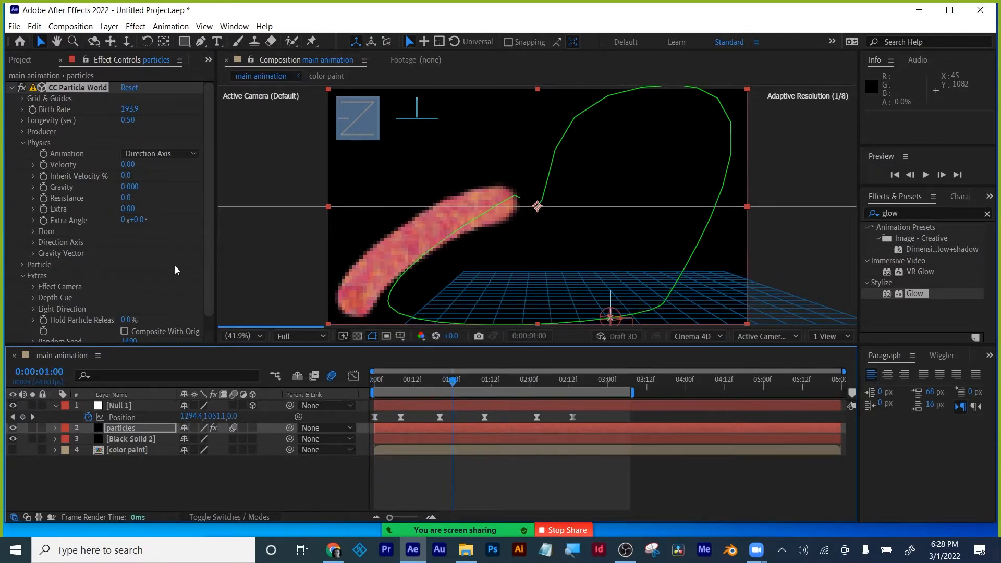
pyautogui.click(24, 142)
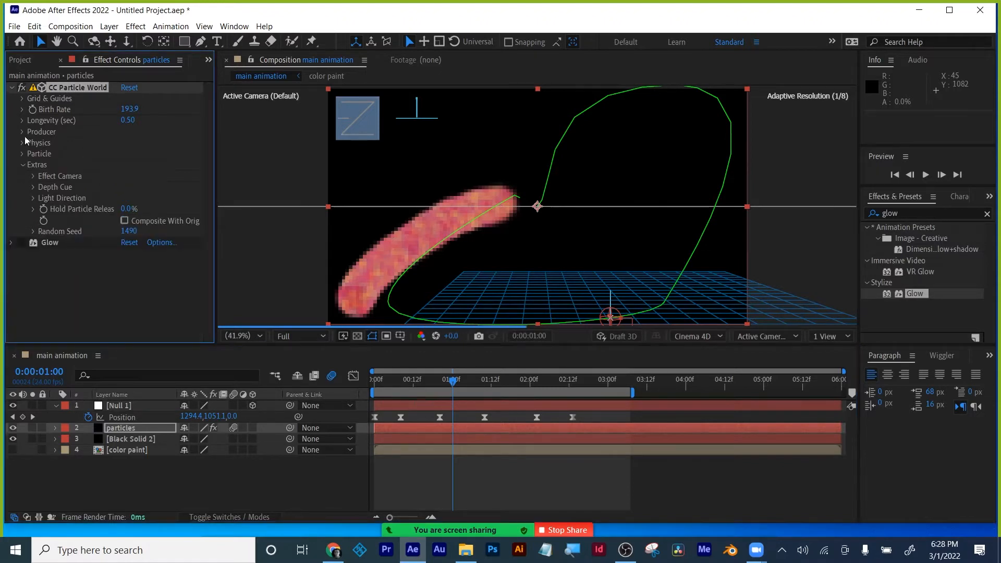
pyautogui.click(22, 153)
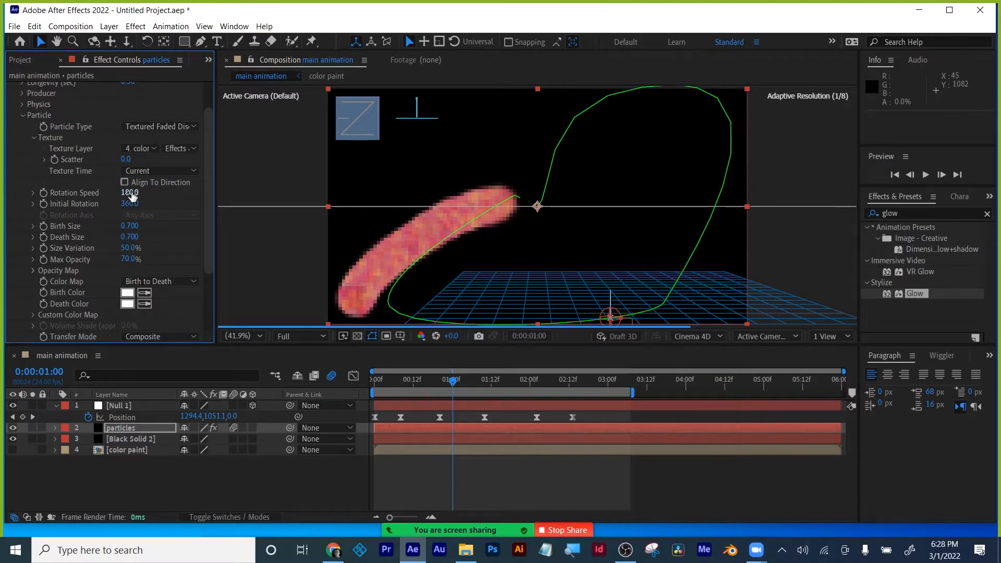
pyautogui.moveTo(434, 375)
pyautogui.mouseDown()
pyautogui.moveTo(383, 382)
pyautogui.moveTo(434, 382)
pyautogui.mouseUp()
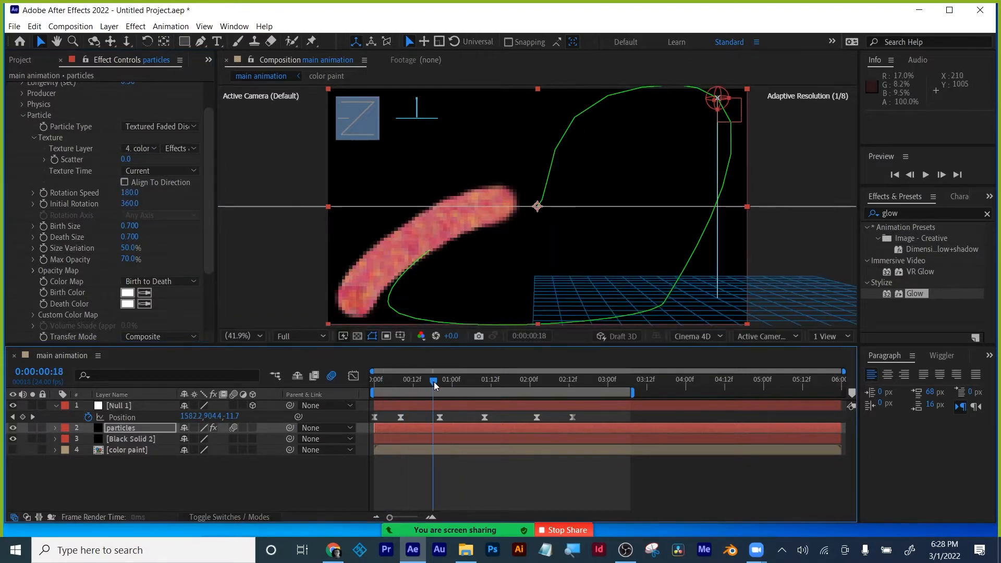
pyautogui.click(409, 489)
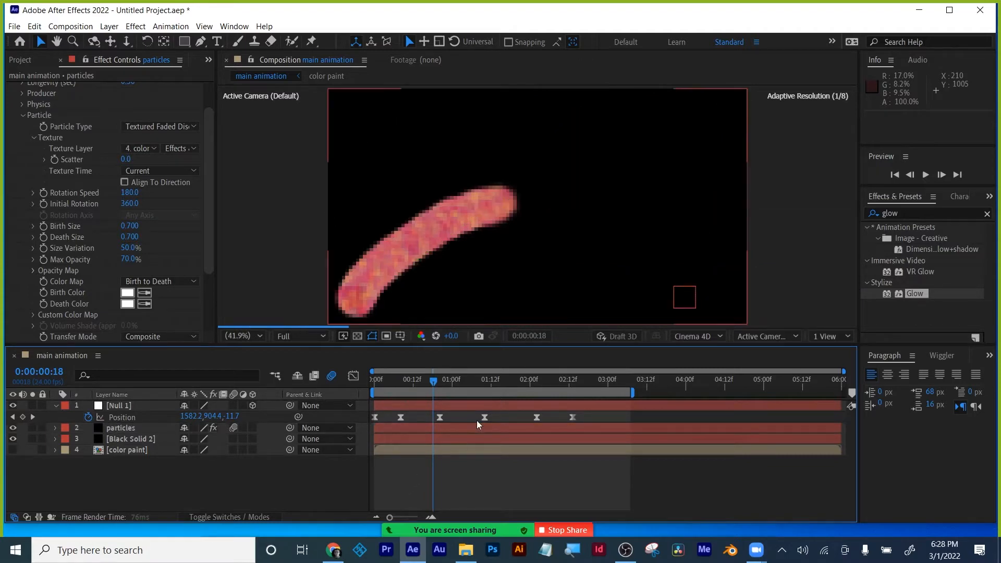
# - Enlarge the composition view and set the particles' Max Opacity and Size Variation to 100%
pyautogui.moveTo(499, 346); pyautogui.dragTo(502, 399)
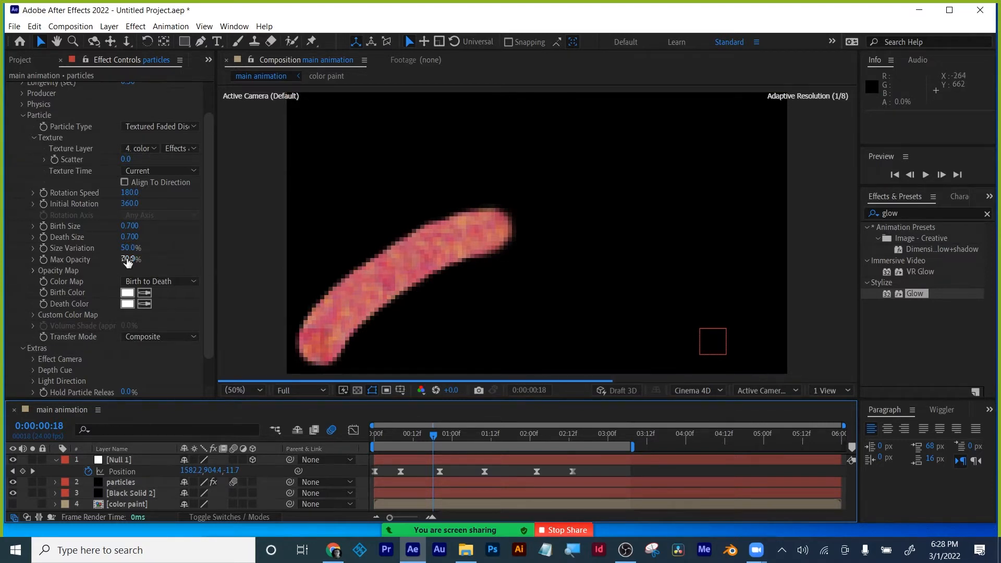
pyautogui.moveTo(127, 260); pyautogui.dragTo(146, 259)
pyautogui.moveTo(191, 240); pyautogui.dragTo(198, 240)
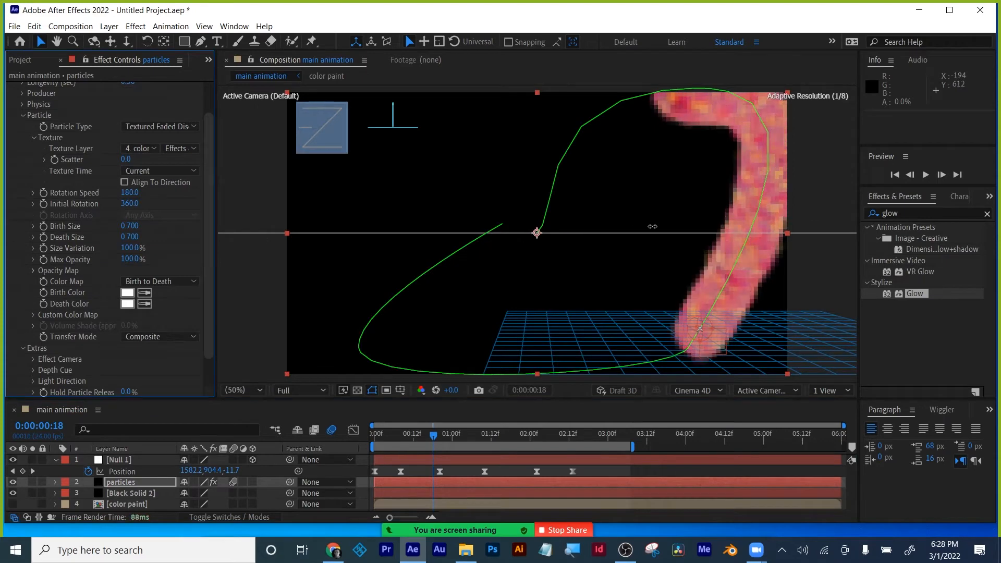
# - Purge all memory and the disk cache so the composition renders again
pyautogui.click(34, 27)
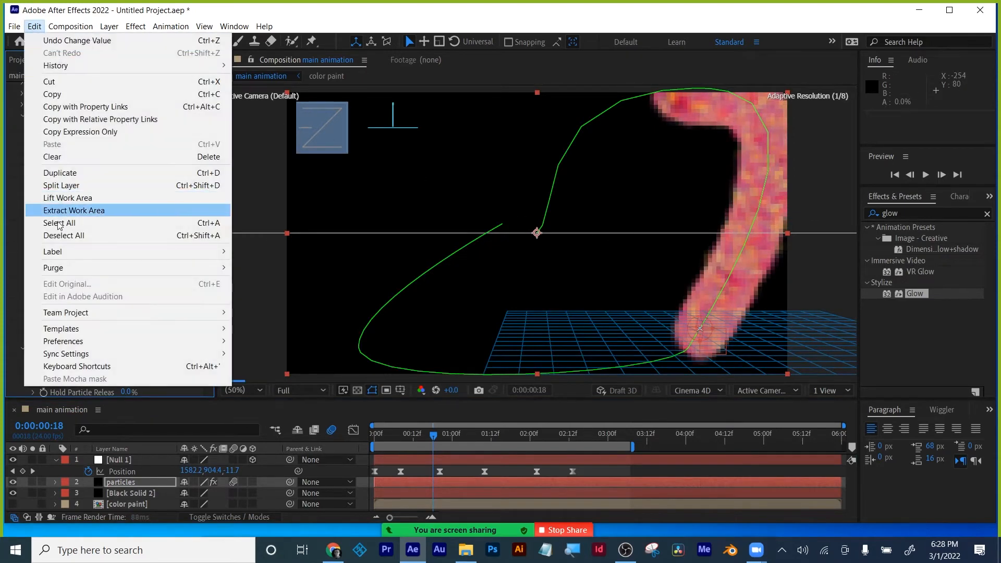
pyautogui.moveTo(190, 272)
pyautogui.click(296, 267)
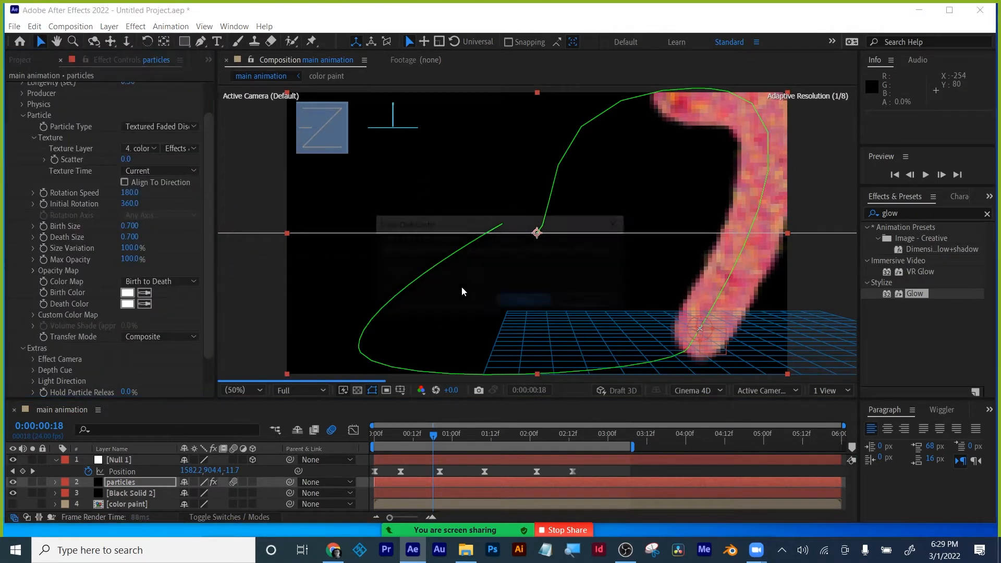
pyautogui.click(511, 298)
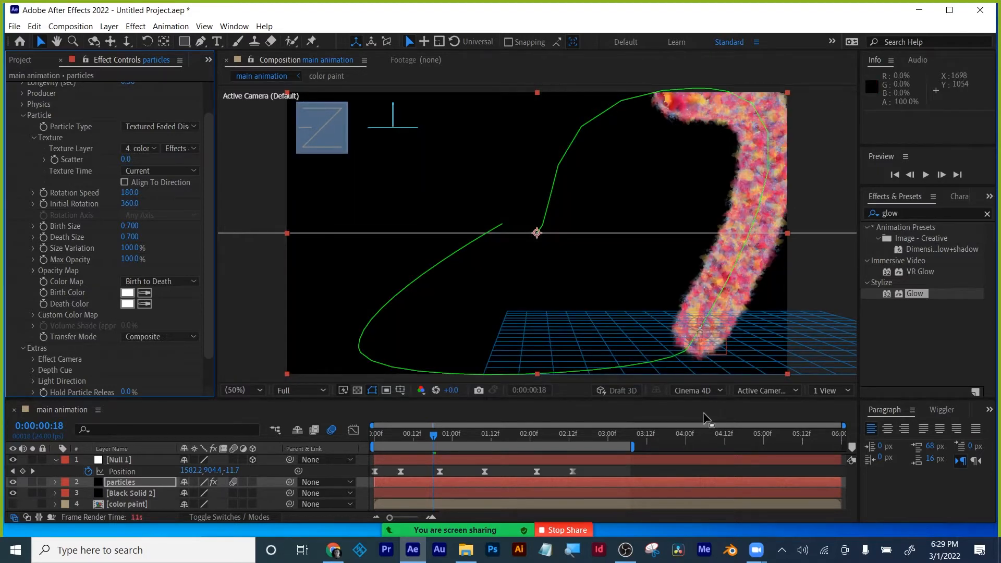
# - Collapse the Null 1 layer's properties and hide the Black Solid 2 background layer
pyautogui.click(656, 473)
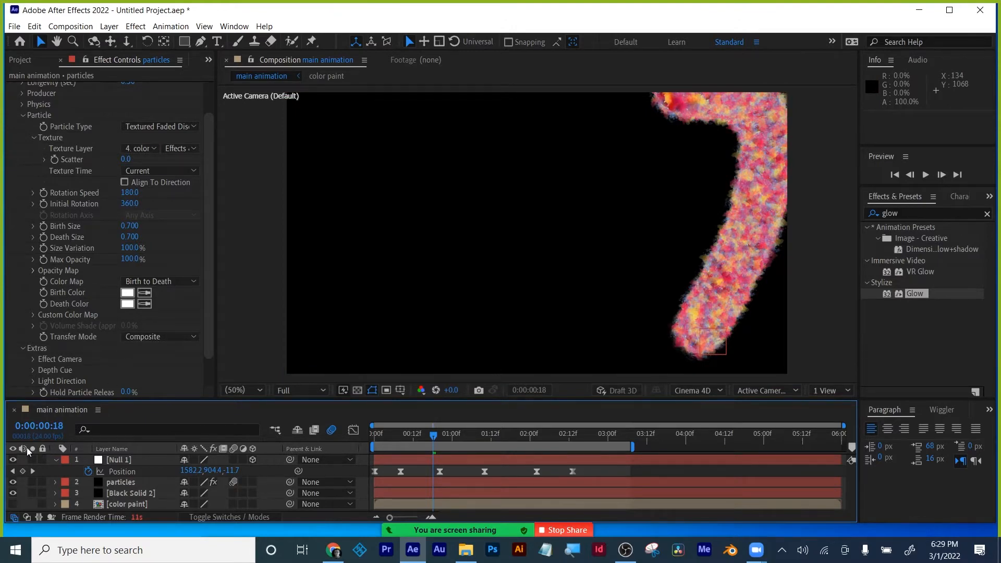
pyautogui.click(56, 460)
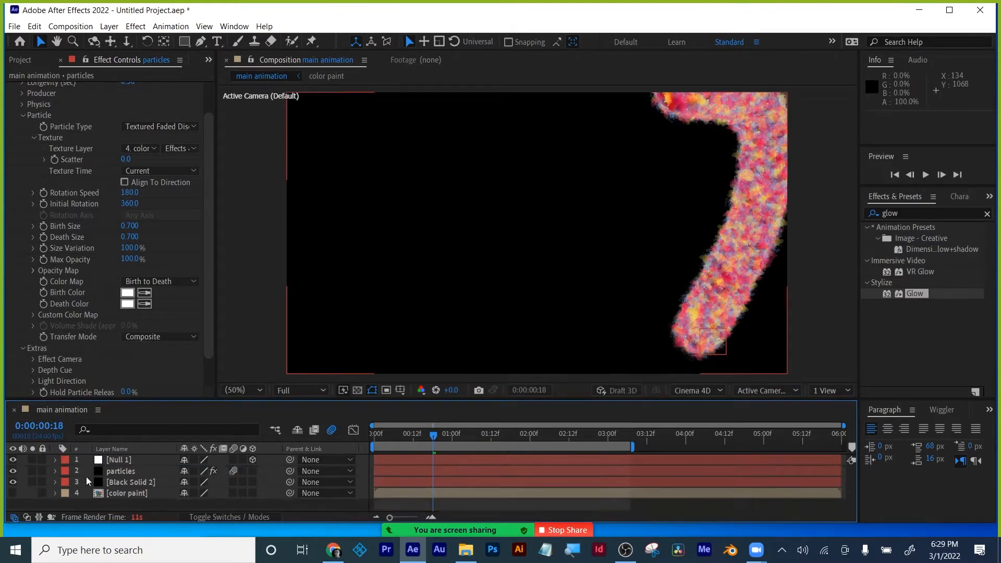
pyautogui.click(13, 483)
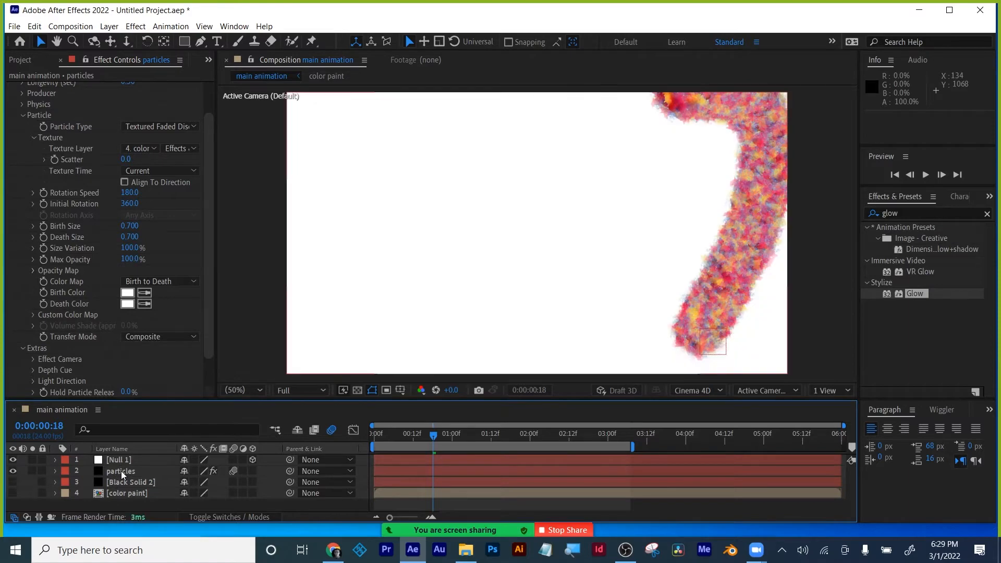
# - Add paint-splatter-8.png beneath the existing image in the color paint composition and hide the colorful splatter layer
pyautogui.click(120, 472)
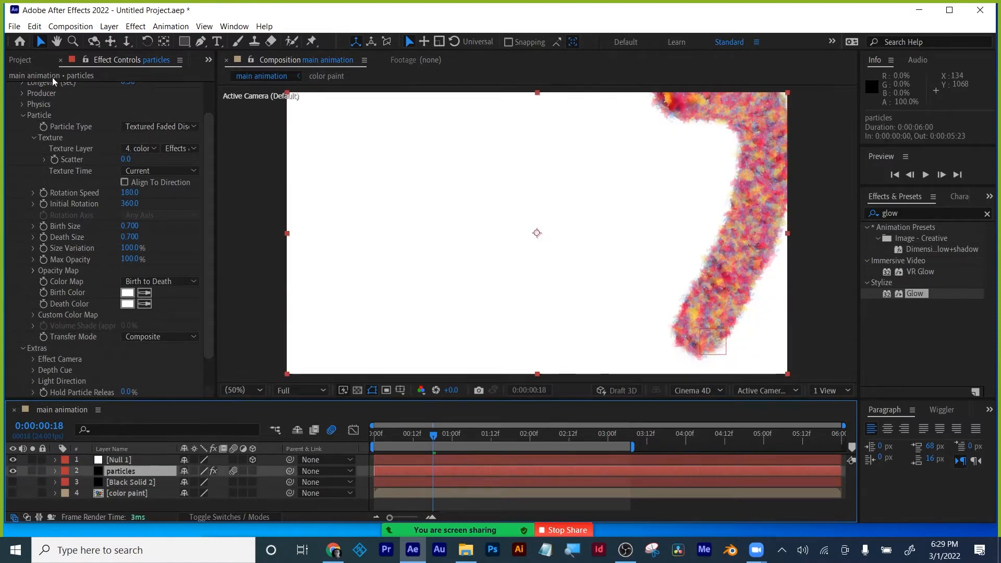
pyautogui.click(20, 60)
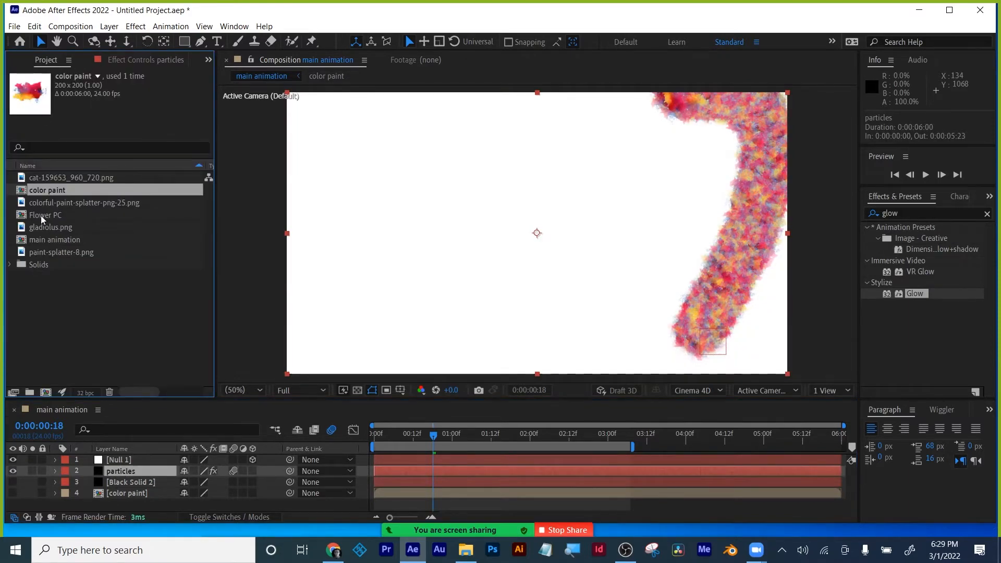
pyautogui.click(44, 253)
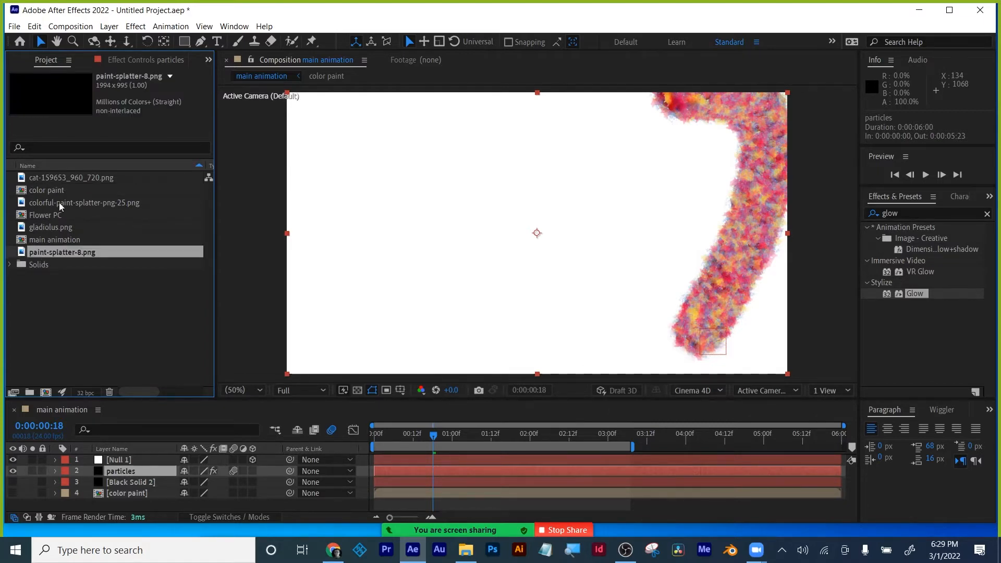
pyautogui.doubleClick(46, 190)
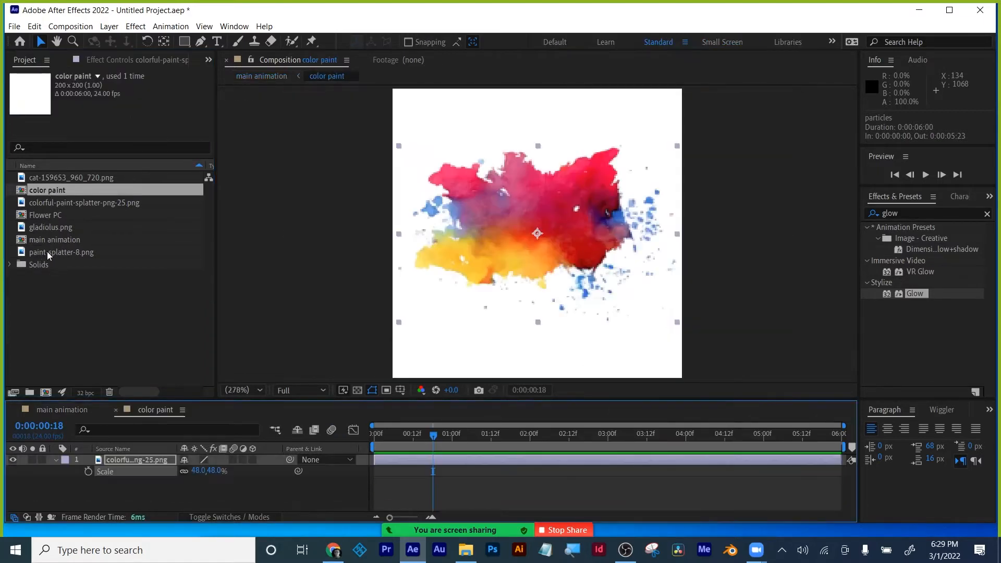
pyautogui.moveTo(47, 251)
pyautogui.mouseDown()
pyautogui.moveTo(89, 384)
pyautogui.moveTo(102, 492)
pyautogui.moveTo(100, 482)
pyautogui.mouseUp()
pyautogui.click(13, 460)
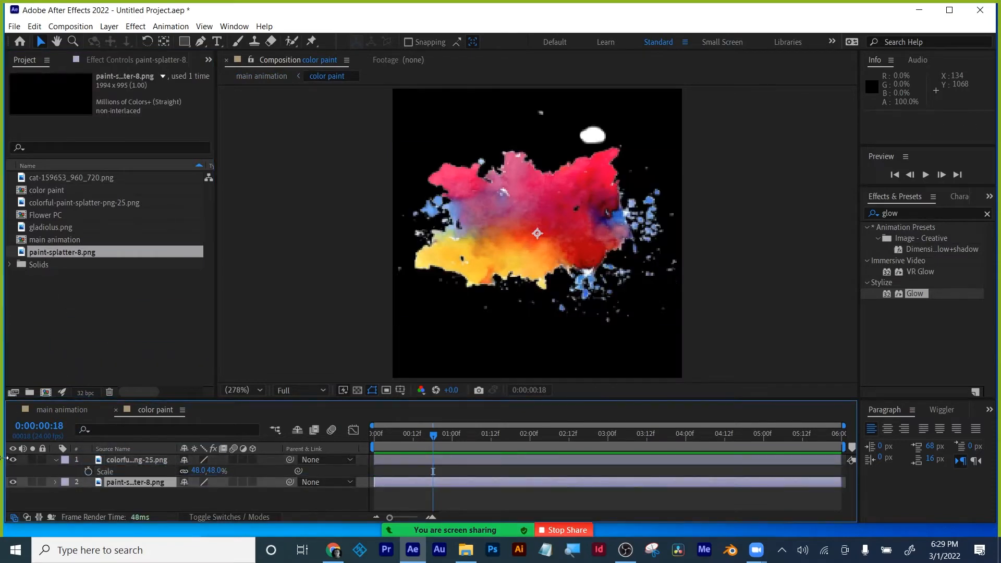
# - Scale the paint-splatter-8.png layer to 9% and close the color paint composition to return to main animation
pyautogui.click(114, 483)
pyautogui.press('s')
pyautogui.moveTo(201, 493); pyautogui.dragTo(151, 501)
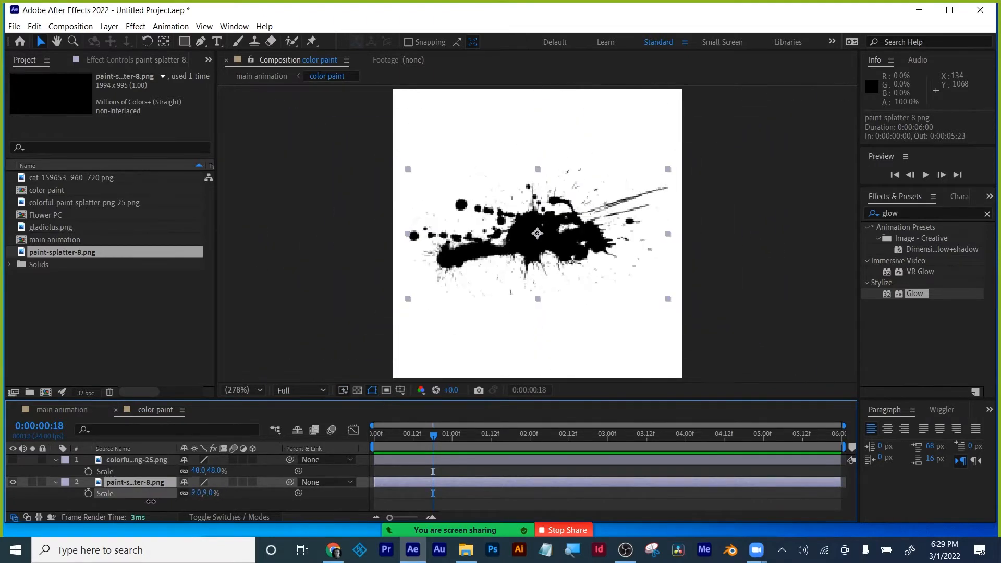
pyautogui.click(115, 410)
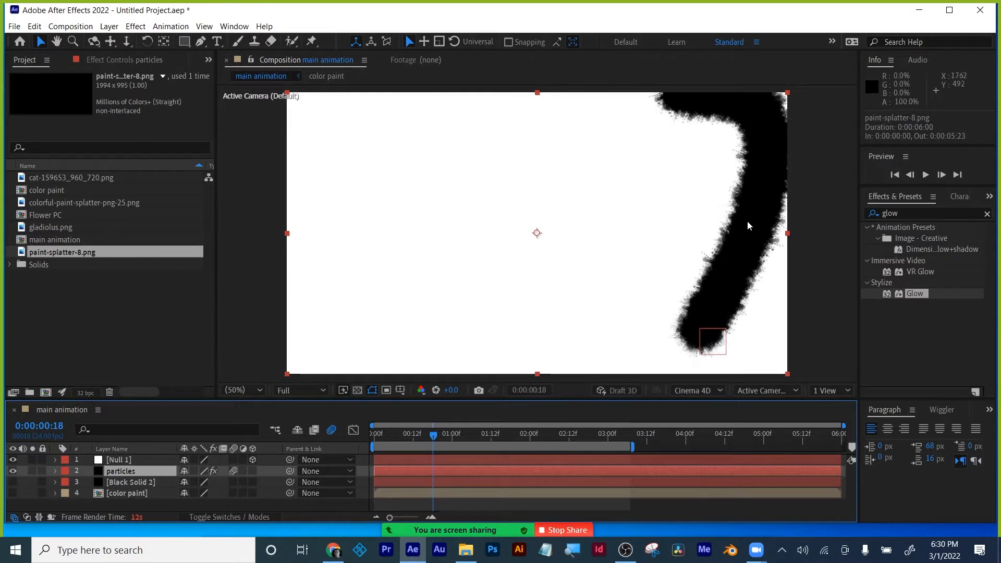
# - Set the particles' Birth Rate to 30 and play the animation from the start
pyautogui.click(116, 61)
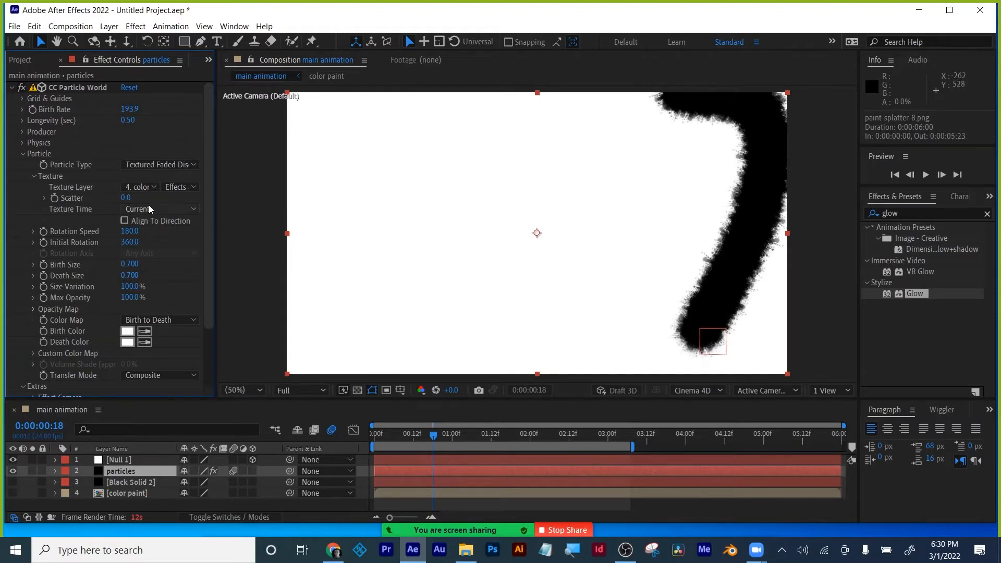
pyautogui.click(130, 109)
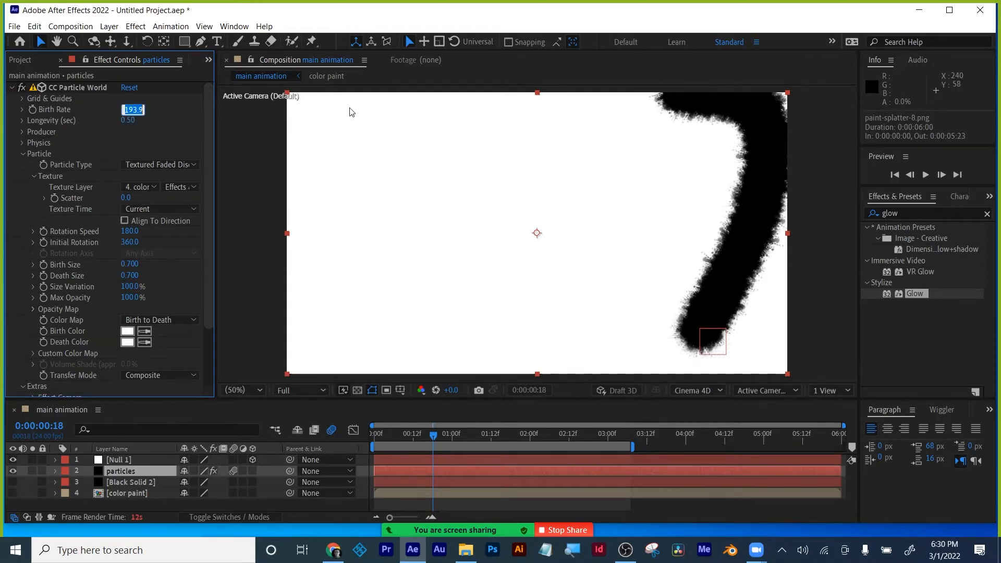
pyautogui.write('30')
pyautogui.press('Return')
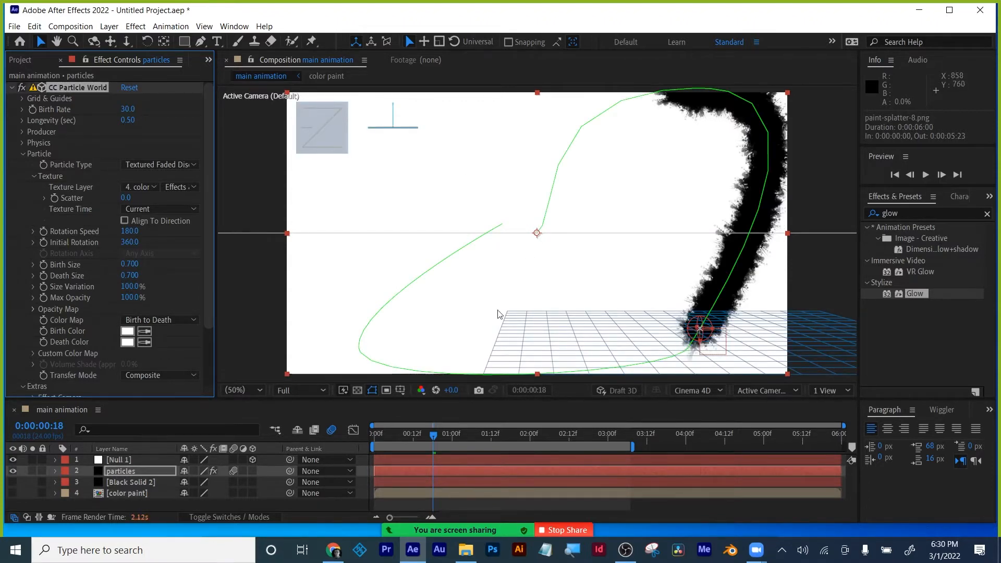
pyautogui.click(370, 434)
pyautogui.press('space')
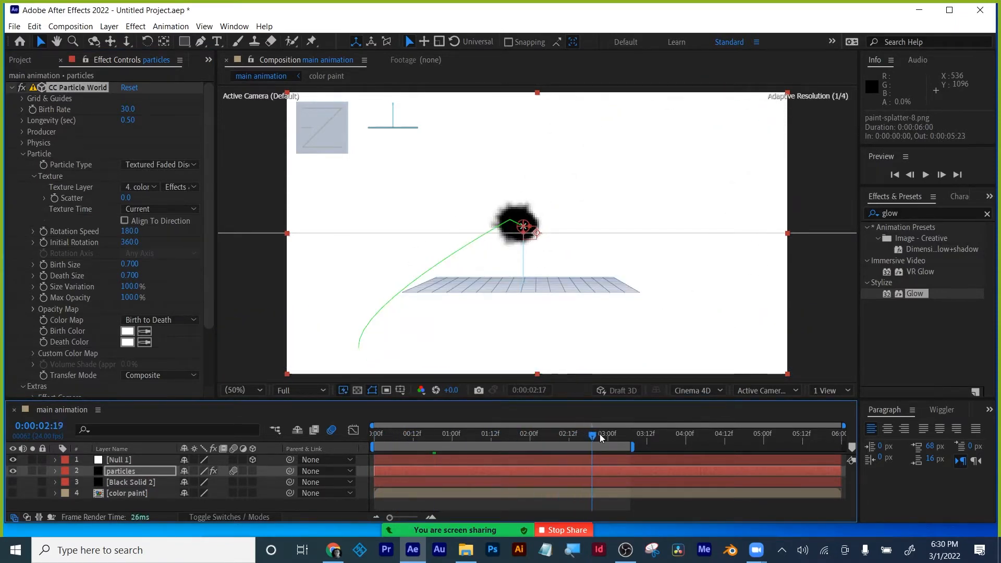
# - Scrub through the black splatter trail, then show the Black Solid 2 background and reset CC Particle World on the particles layer
pyautogui.click(533, 435)
pyautogui.moveTo(466, 441); pyautogui.dragTo(385, 441)
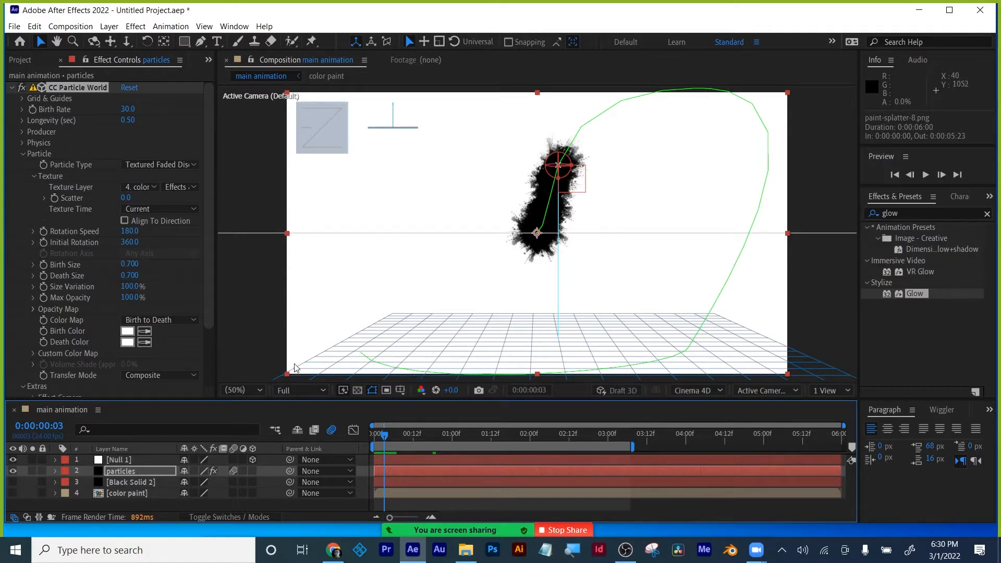
pyautogui.click(123, 482)
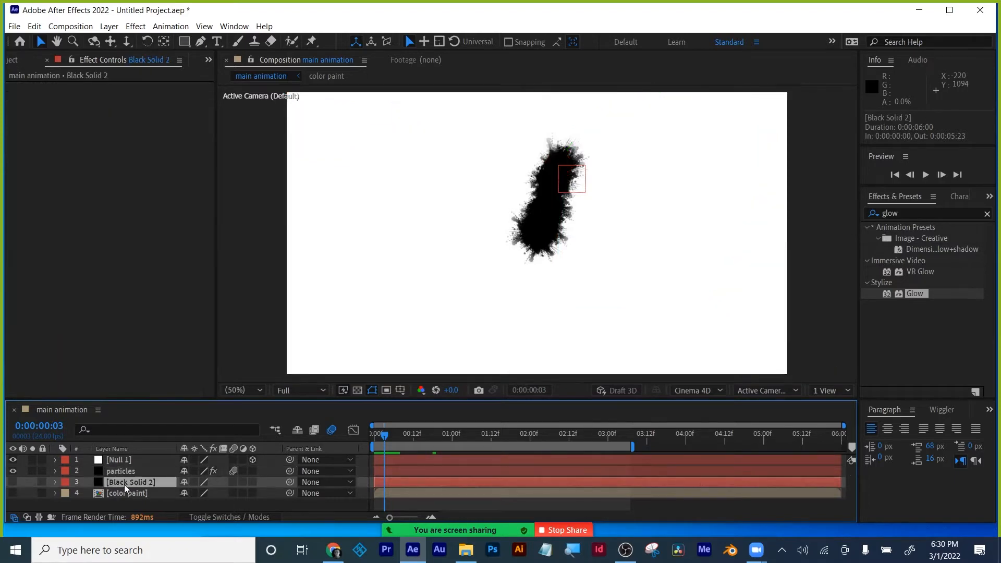
pyautogui.click(13, 482)
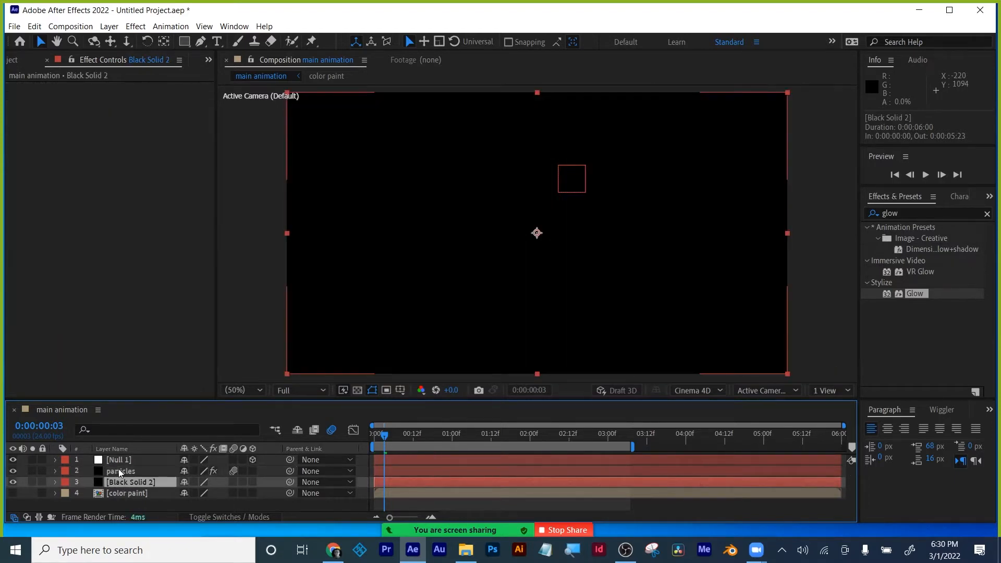
pyautogui.click(120, 471)
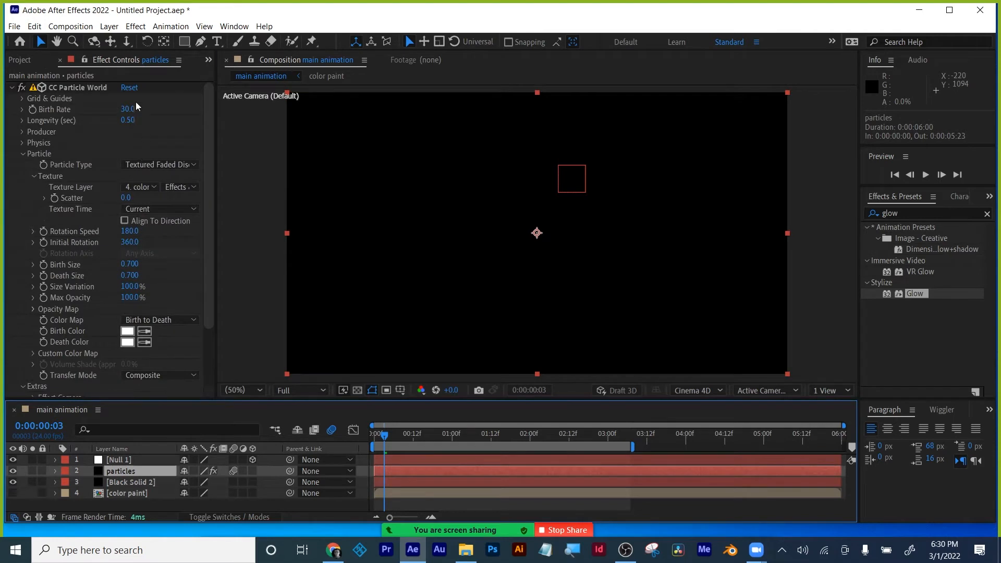
pyautogui.click(129, 87)
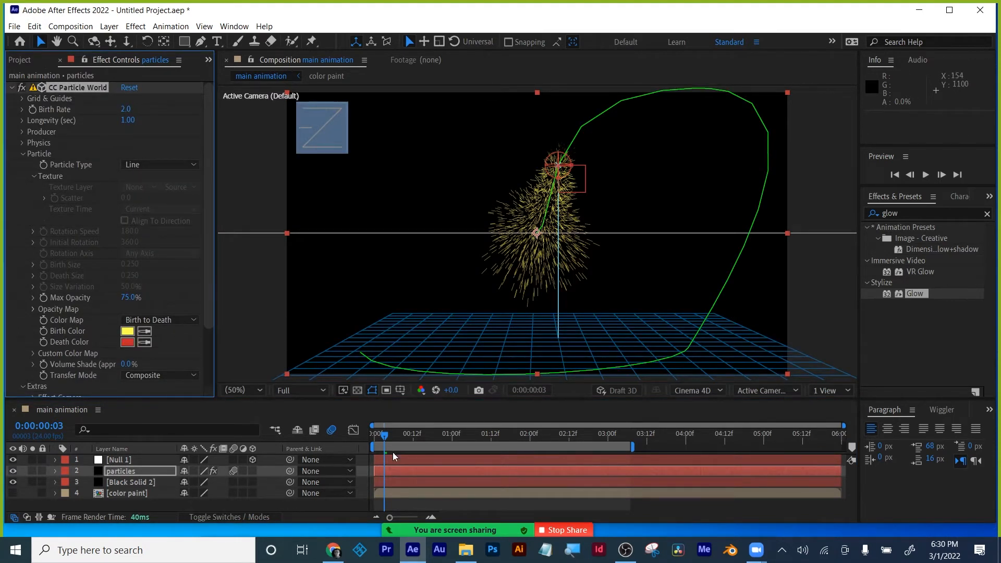
# - Return to the first frame and delete the Null 1 layer
pyautogui.moveTo(384, 434); pyautogui.dragTo(375, 434)
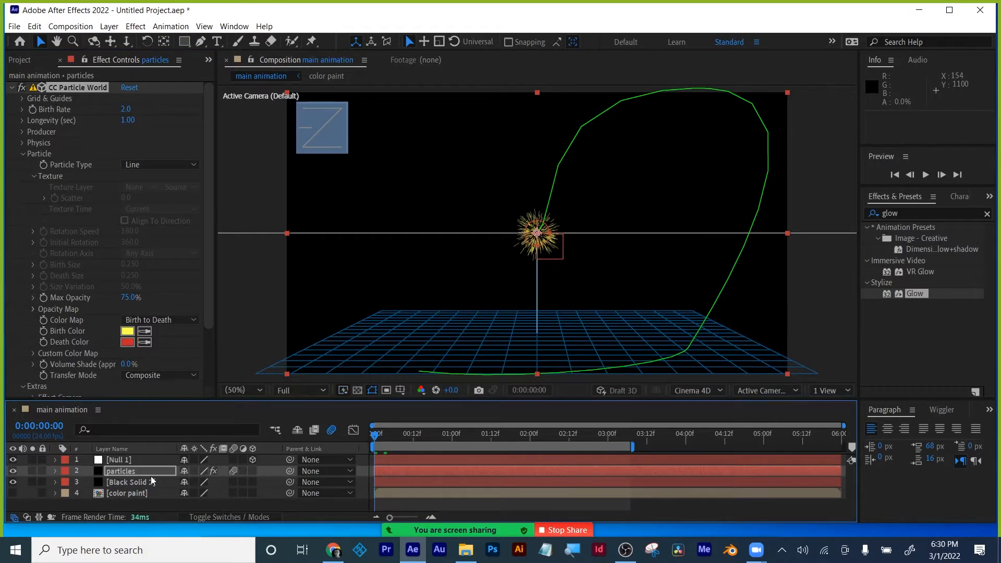
pyautogui.click(125, 471)
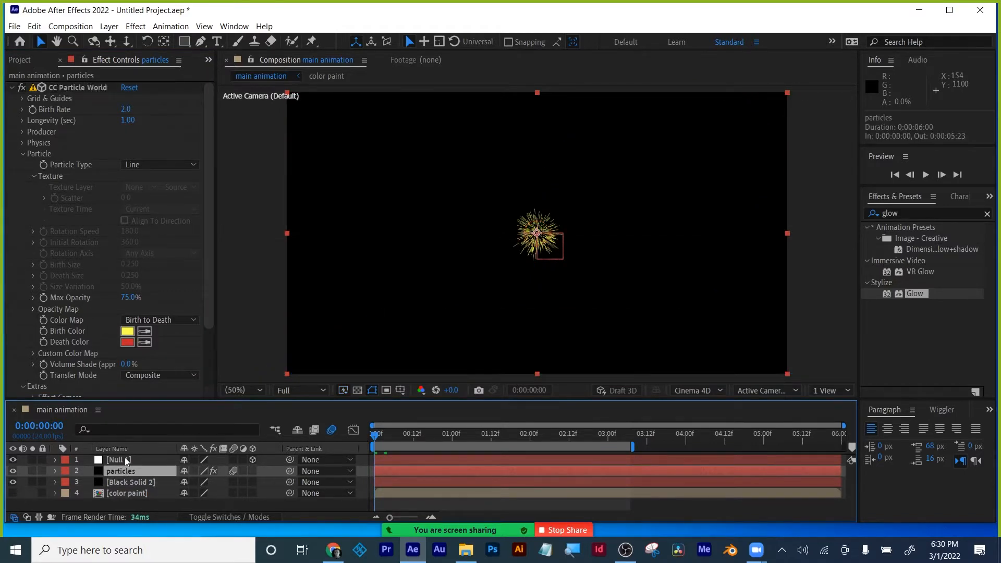
pyautogui.click(125, 459)
pyautogui.press('Delete')
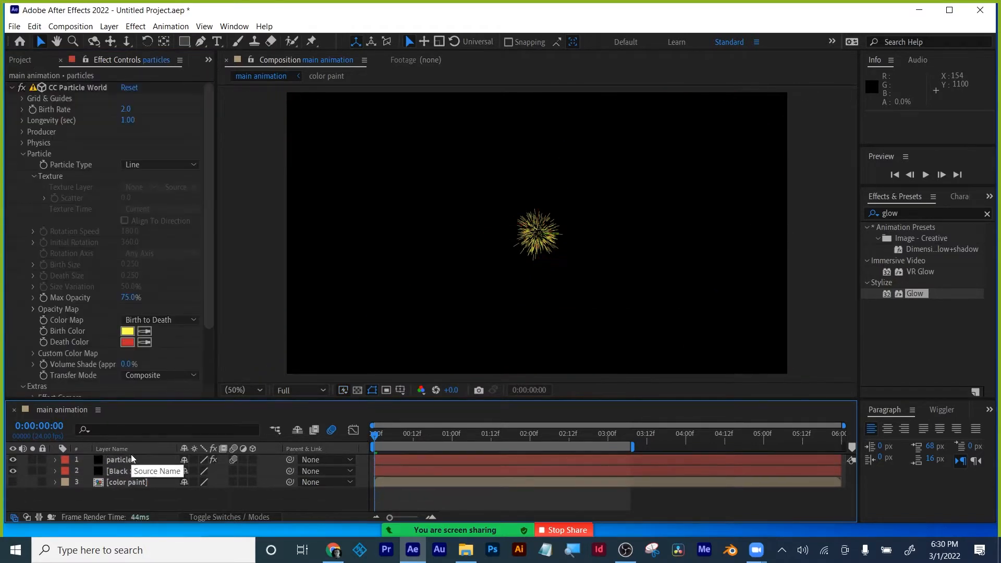
# - Preview the particle burst up to 0:00:01:02 and look through the available particle types
pyautogui.click(127, 458)
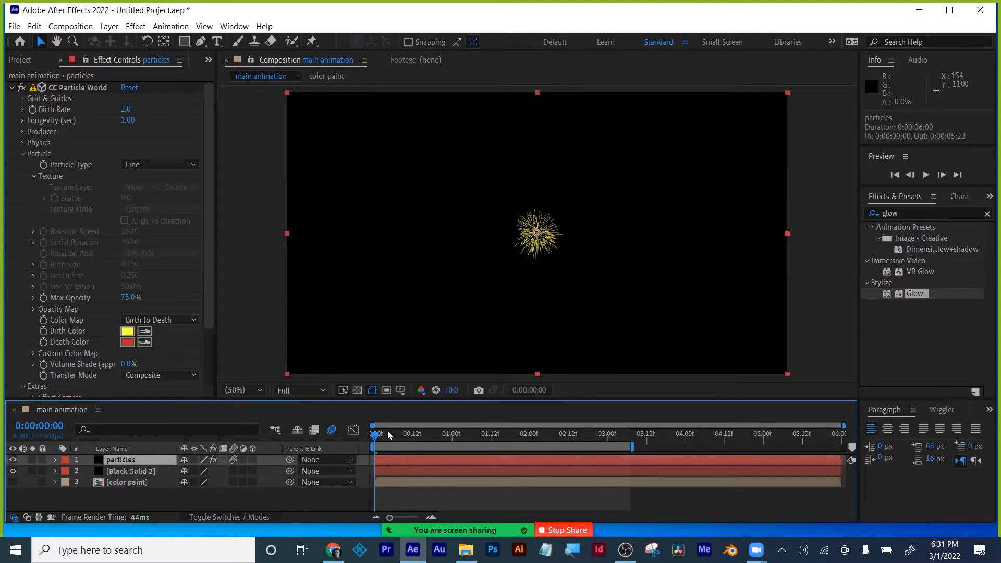
pyautogui.moveTo(387, 431); pyautogui.dragTo(458, 431)
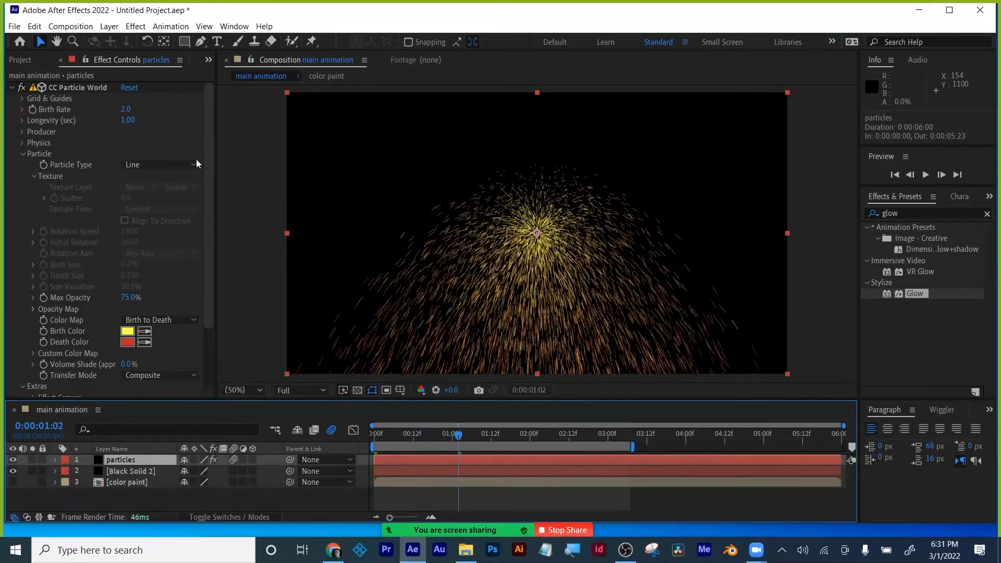
pyautogui.click(166, 164)
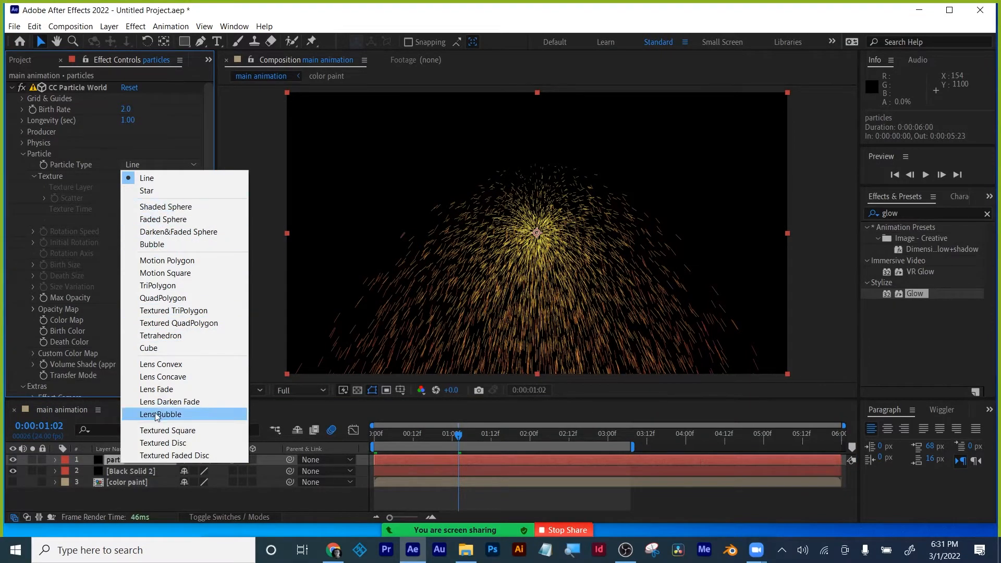
pyautogui.click(187, 136)
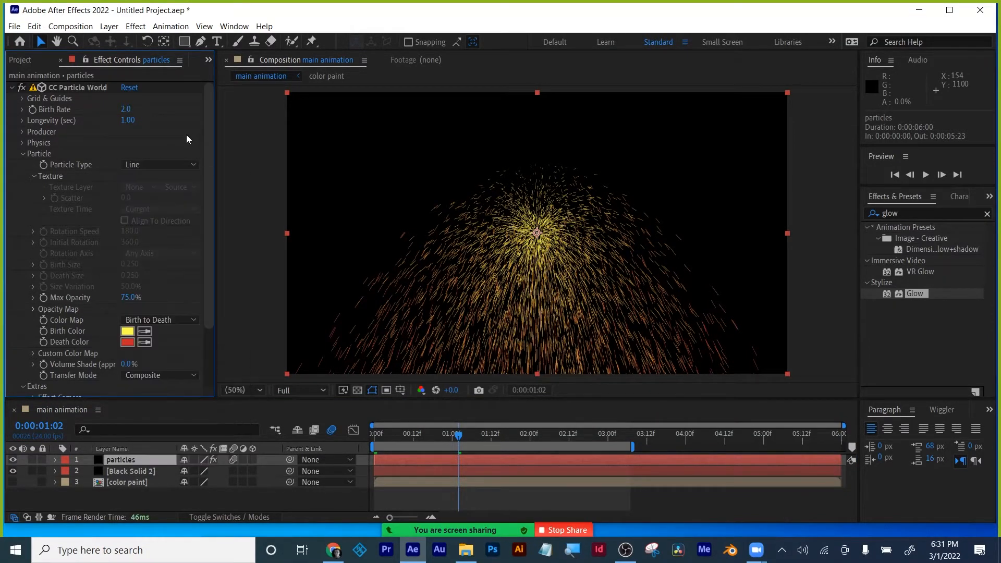
# - Set the effect camera's Rotation X to -90° in CC Particle World and play the animation
pyautogui.click(22, 152)
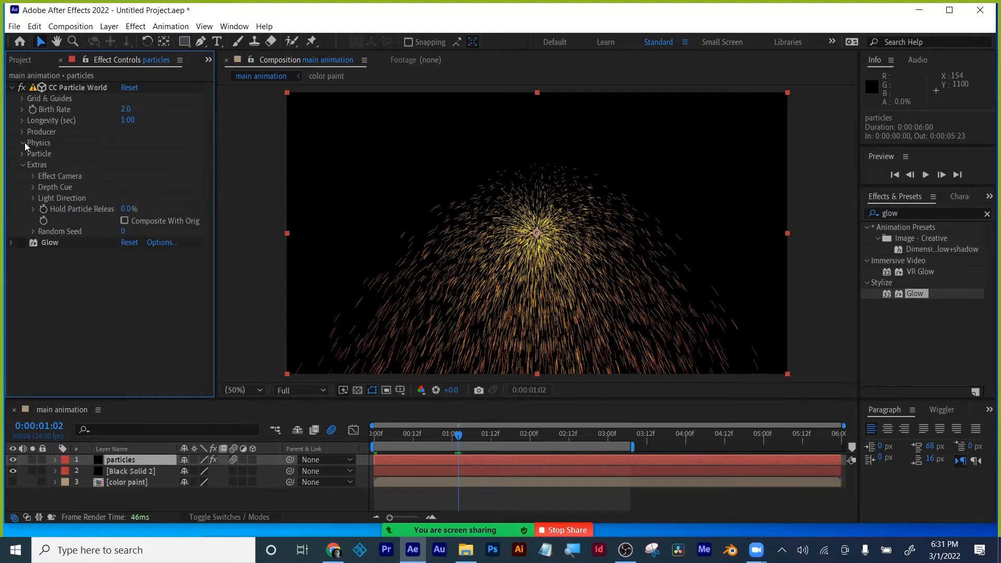
pyautogui.click(23, 143)
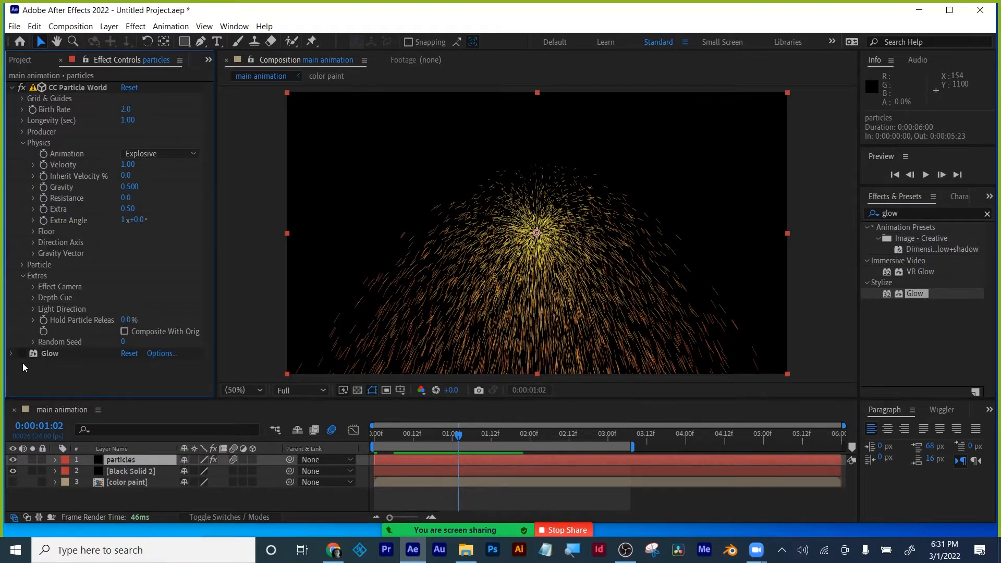
pyautogui.click(33, 287)
pyautogui.moveTo(458, 435); pyautogui.dragTo(411, 436)
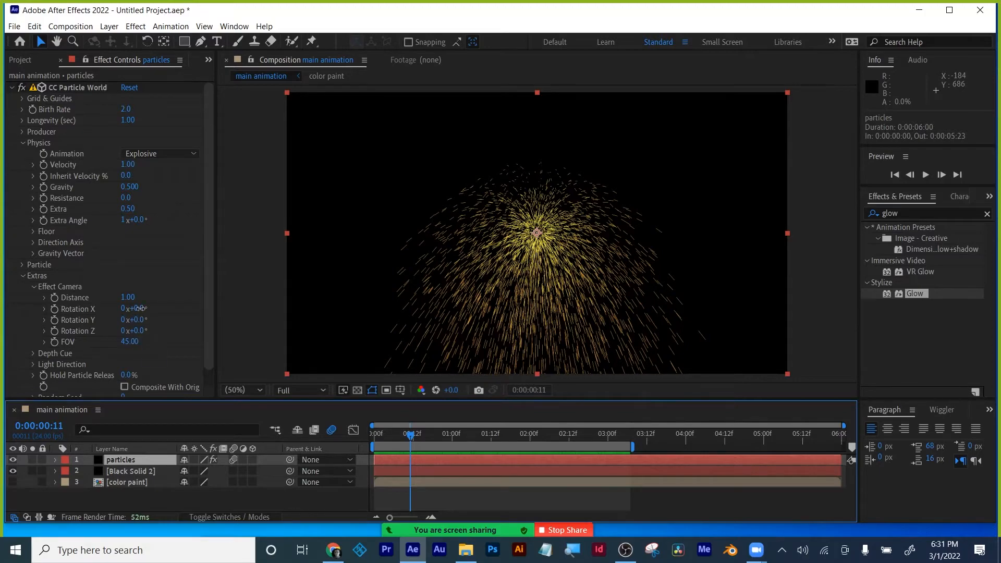
pyautogui.moveTo(139, 308); pyautogui.dragTo(76, 302)
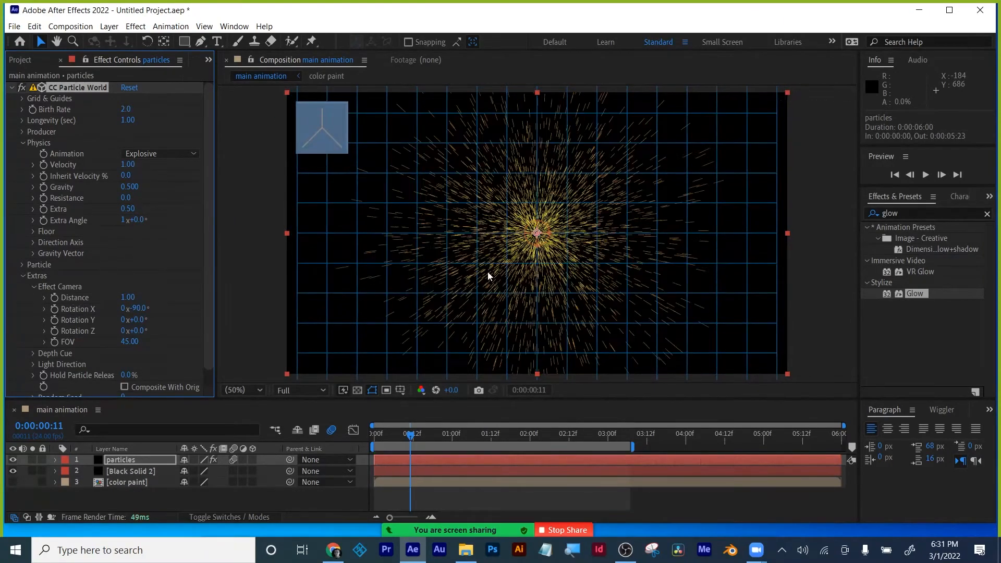
pyautogui.moveTo(386, 433)
pyautogui.mouseDown()
pyautogui.moveTo(370, 432)
pyautogui.moveTo(396, 432)
pyautogui.mouseUp()
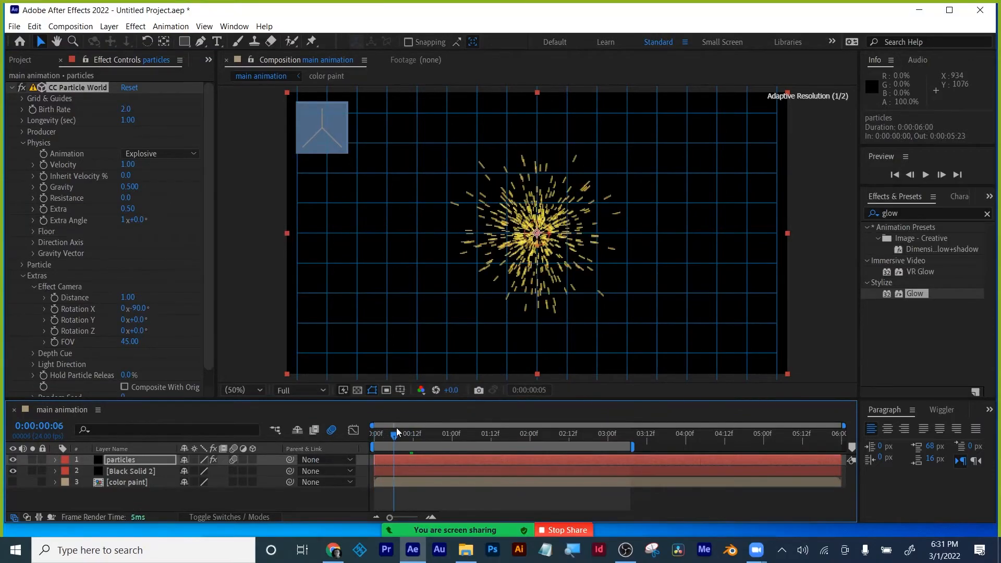
pyautogui.press('space')
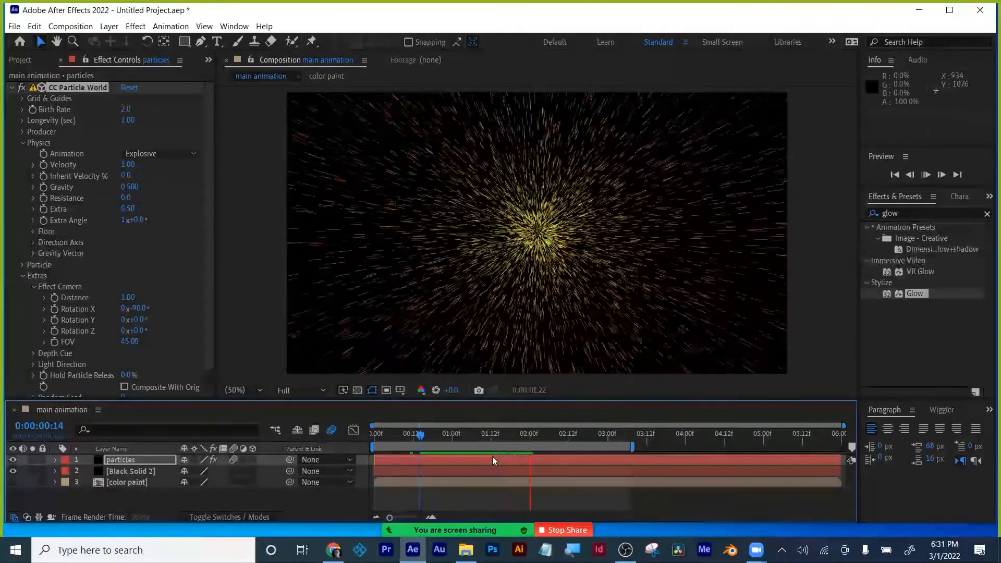
pyautogui.press('space')
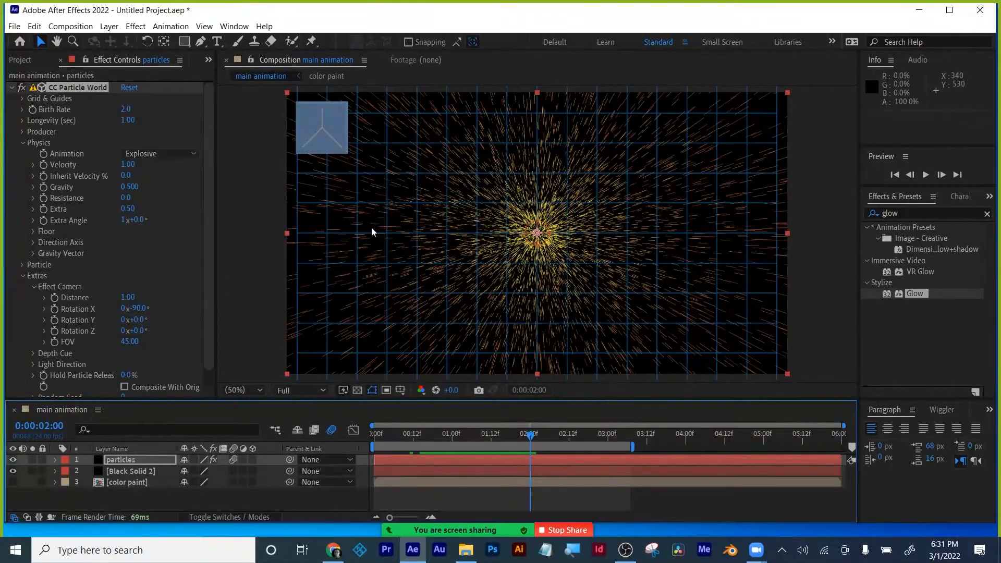
# - Set the particles' Birth Color to white and their Death Color to blue
pyautogui.click(23, 143)
pyautogui.click(23, 153)
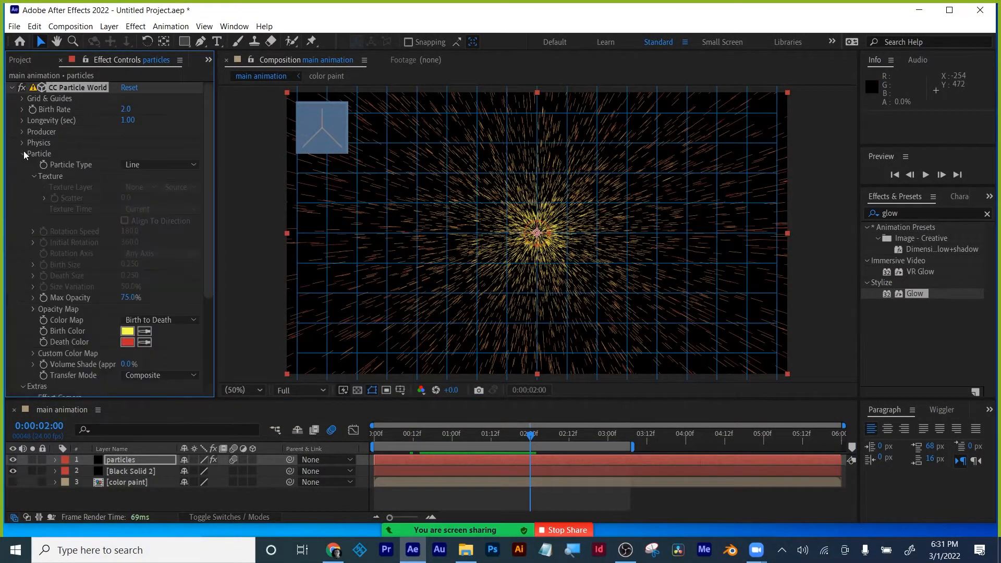
pyautogui.click(127, 331)
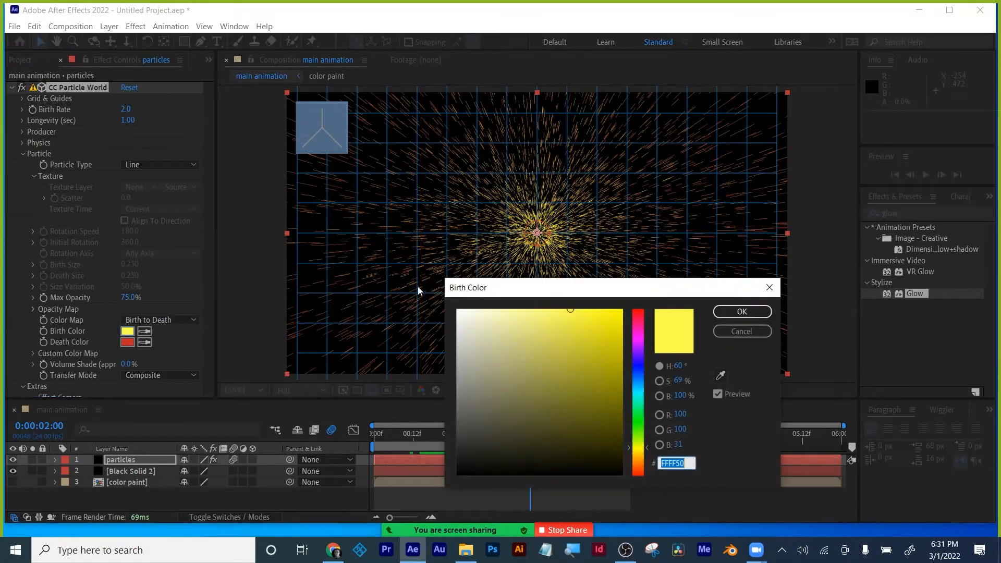
pyautogui.moveTo(468, 326); pyautogui.dragTo(458, 310)
pyautogui.click(742, 311)
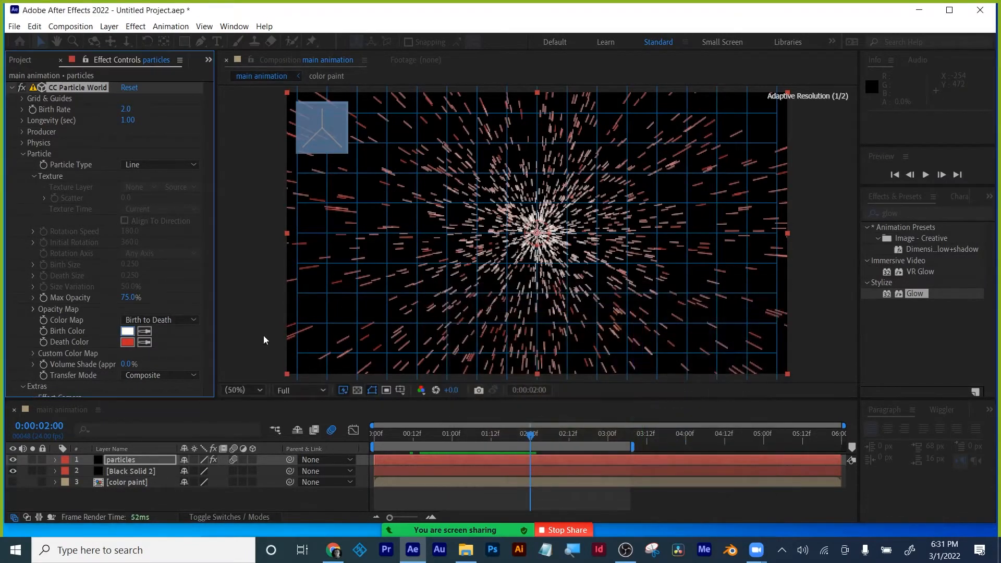
pyautogui.click(130, 342)
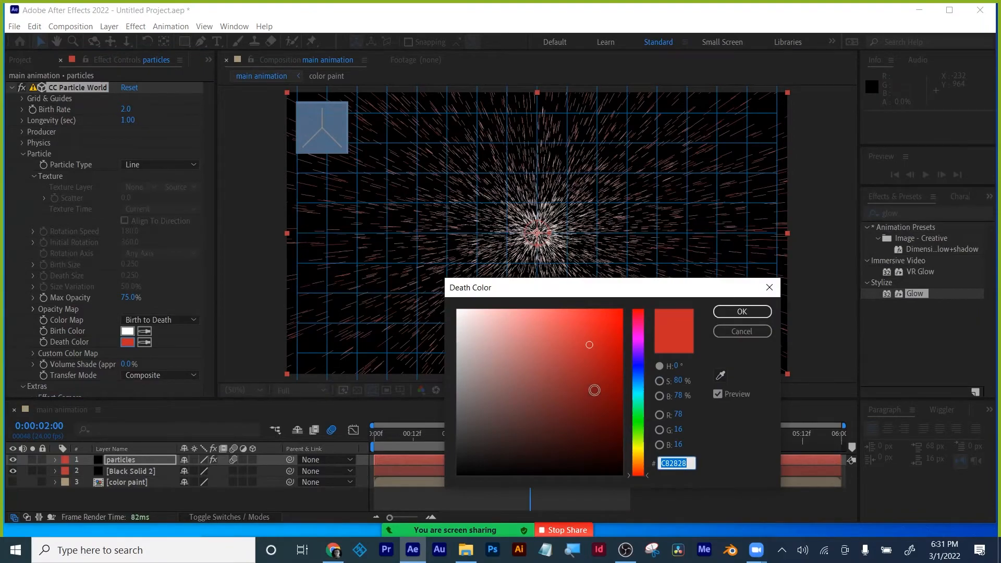
pyautogui.click(641, 371)
pyautogui.click(742, 311)
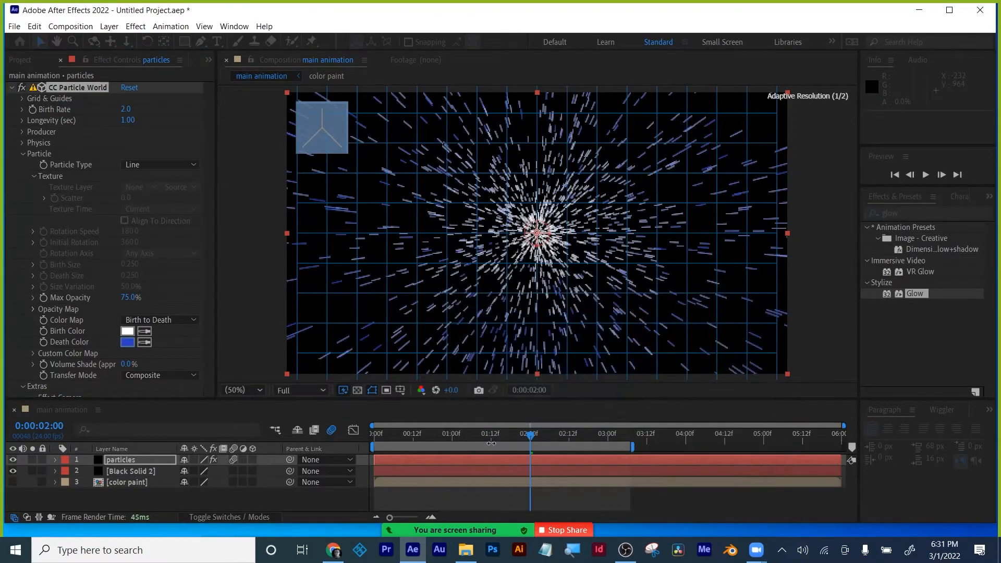
# - Play the recoloured burst and raise the particles' Max Opacity to 100% at frame 0:00:00:08
pyautogui.press('space')
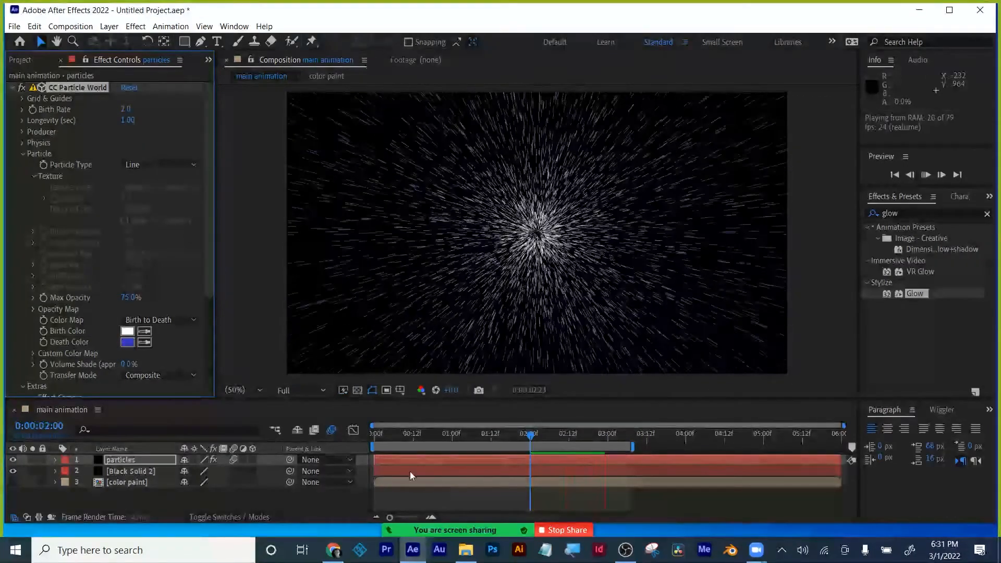
pyautogui.press('space')
pyautogui.moveTo(131, 298); pyautogui.dragTo(308, 279)
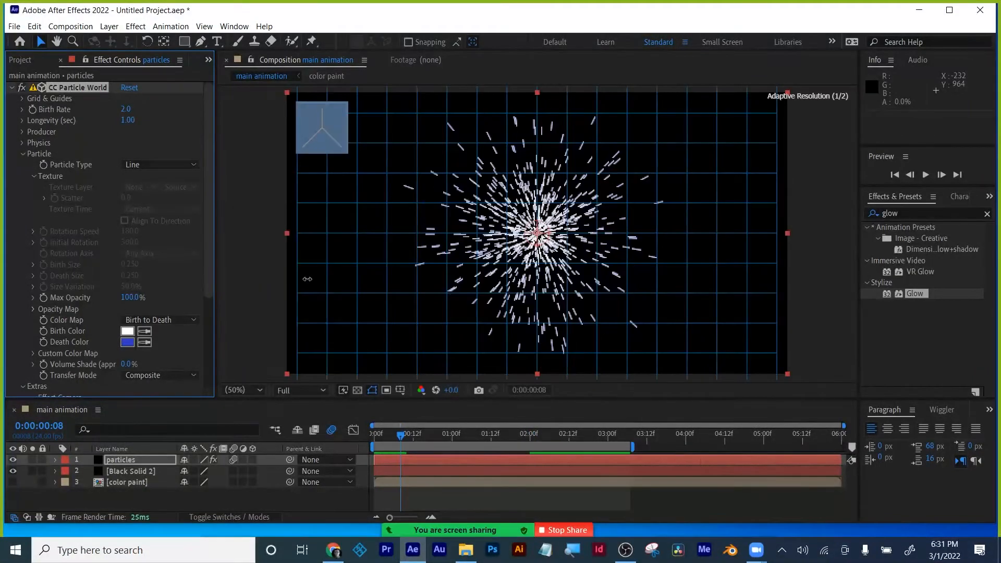
# - Change the Particle Type to Faded Sphere and set Size Variation to 100%
pyautogui.click(161, 162)
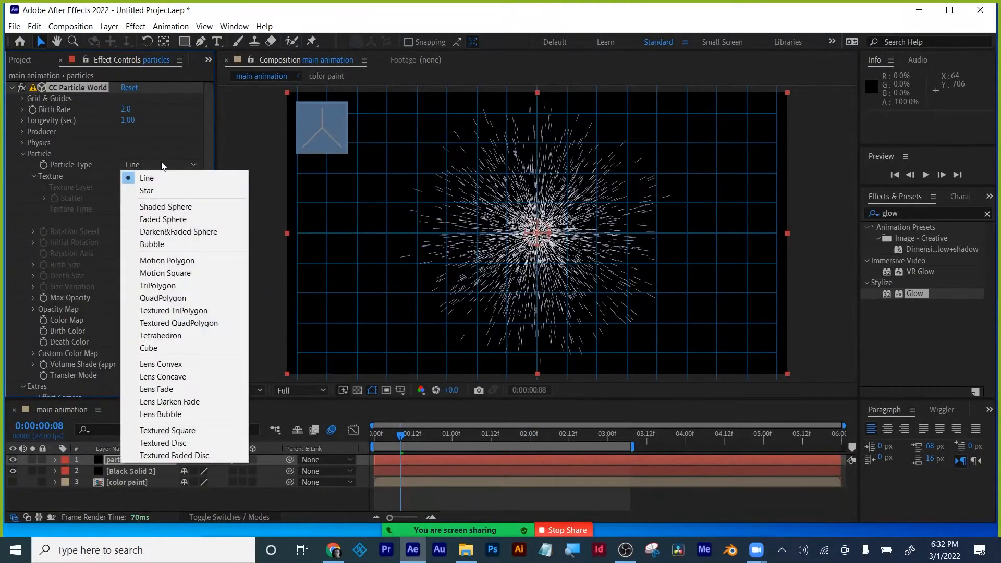
pyautogui.click(160, 218)
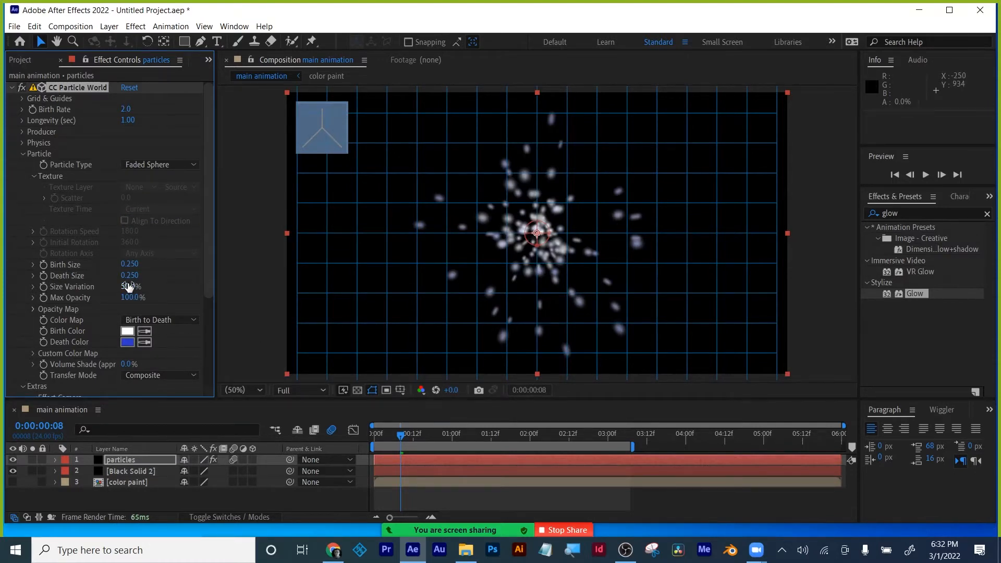
pyautogui.moveTo(128, 287); pyautogui.dragTo(366, 285)
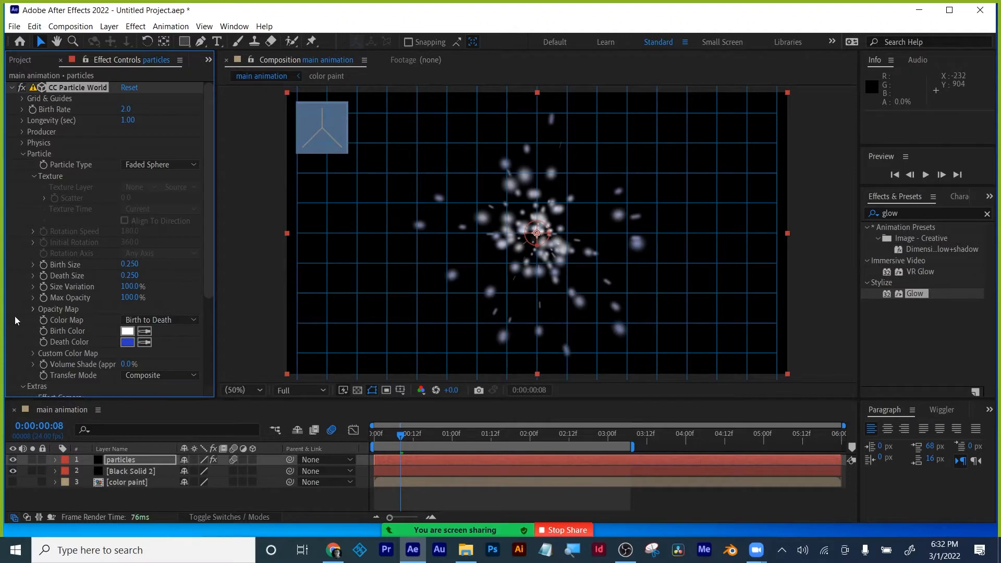
pyautogui.click(33, 310)
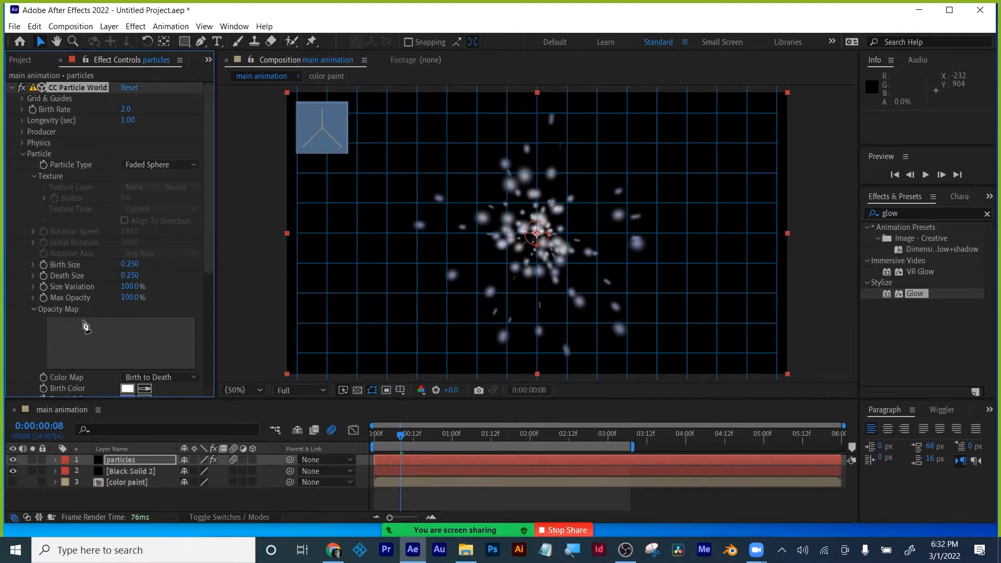
pyautogui.click(33, 310)
pyautogui.click(30, 180)
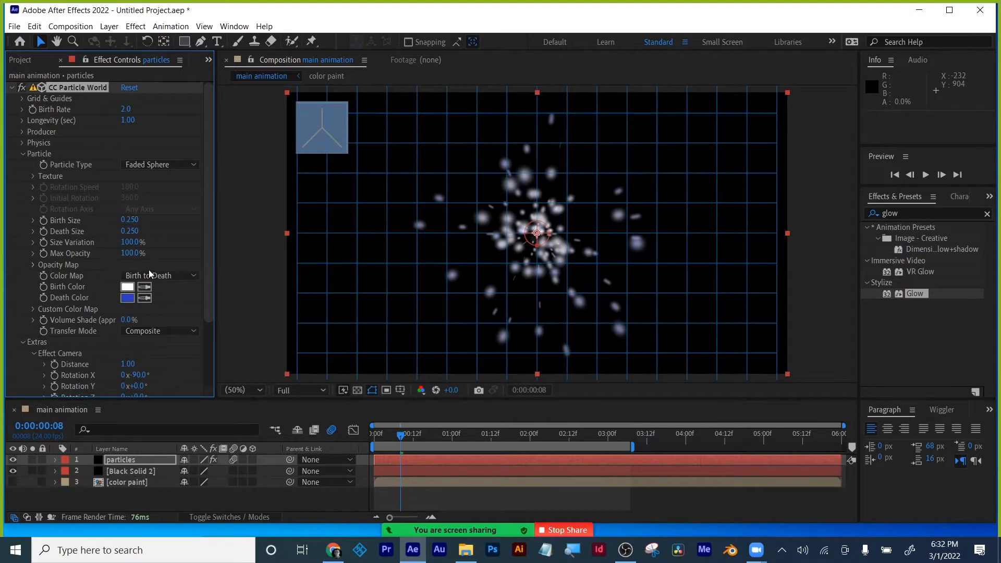
pyautogui.click(32, 265)
pyautogui.click(32, 265)
# - Set the particles' Resistance to 15.6 and Velocity to 0 in the physics settings
pyautogui.click(23, 154)
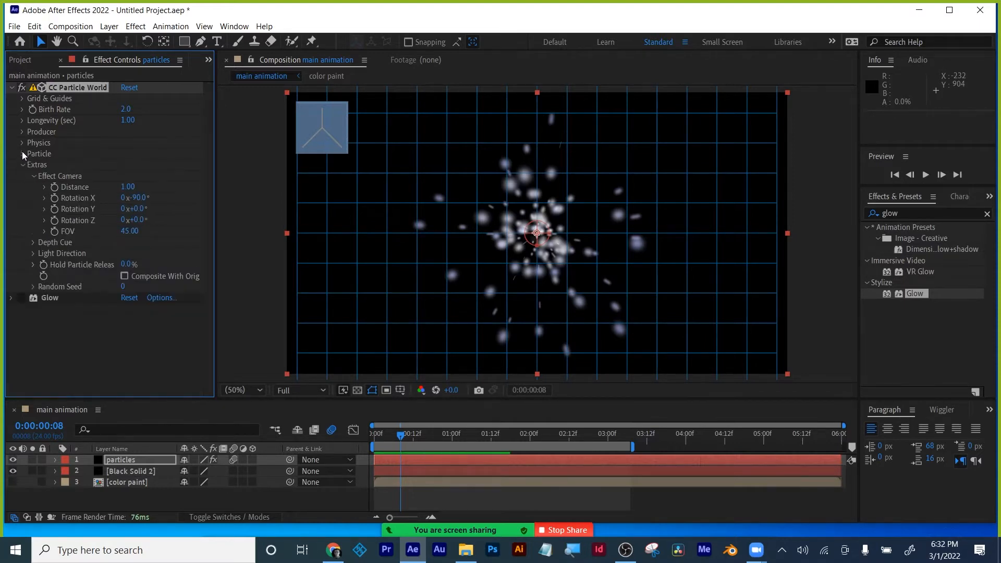
pyautogui.click(22, 143)
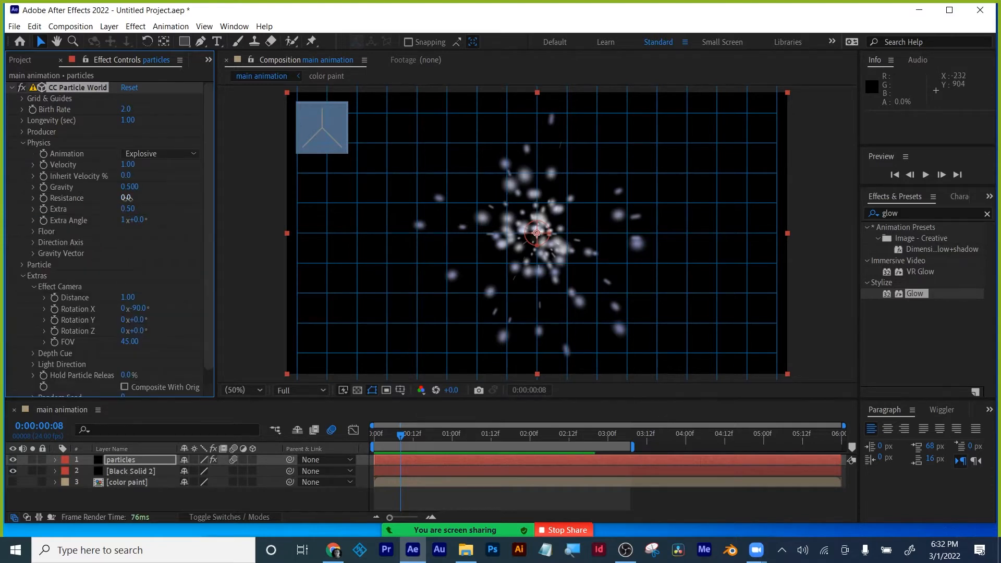
pyautogui.moveTo(278, 187); pyautogui.dragTo(224, 195)
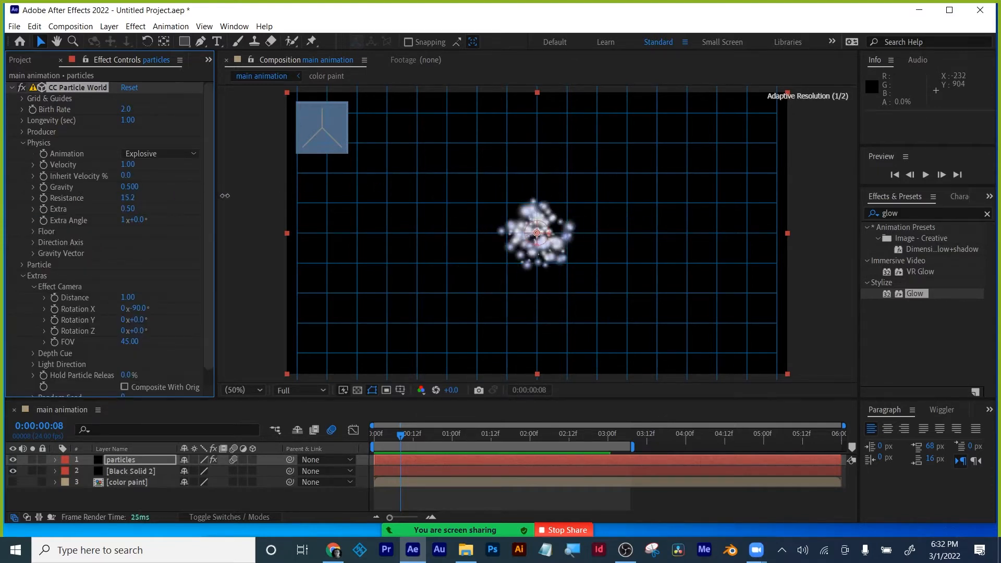
pyautogui.click(129, 166)
pyautogui.press('Return')
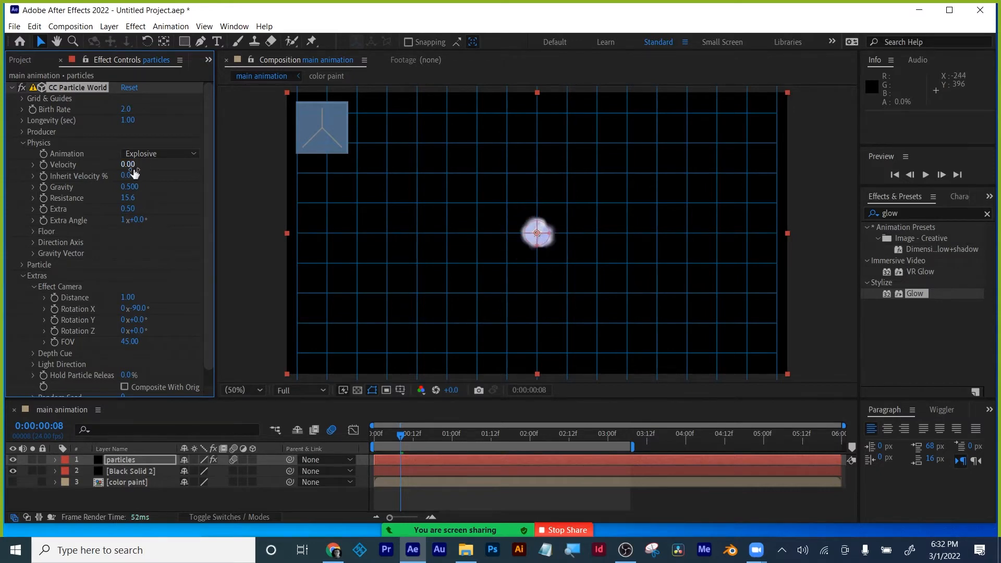
# - Set the particles' Gravity, Resistance, Extra and Extra Angle to 0 in the physics settings
pyautogui.click(127, 175)
pyautogui.moveTo(132, 201); pyautogui.dragTo(276, 186)
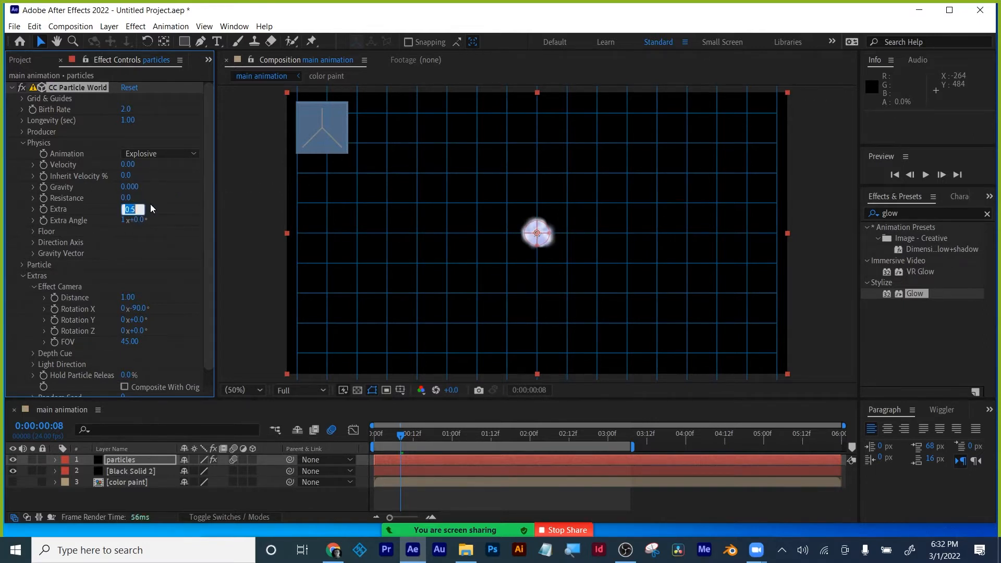
# - Widen the particle producer by setting Radius Y to 7.155 and Radius X to 2.235
pyautogui.click(23, 132)
pyautogui.moveTo(129, 187); pyautogui.dragTo(664, 192)
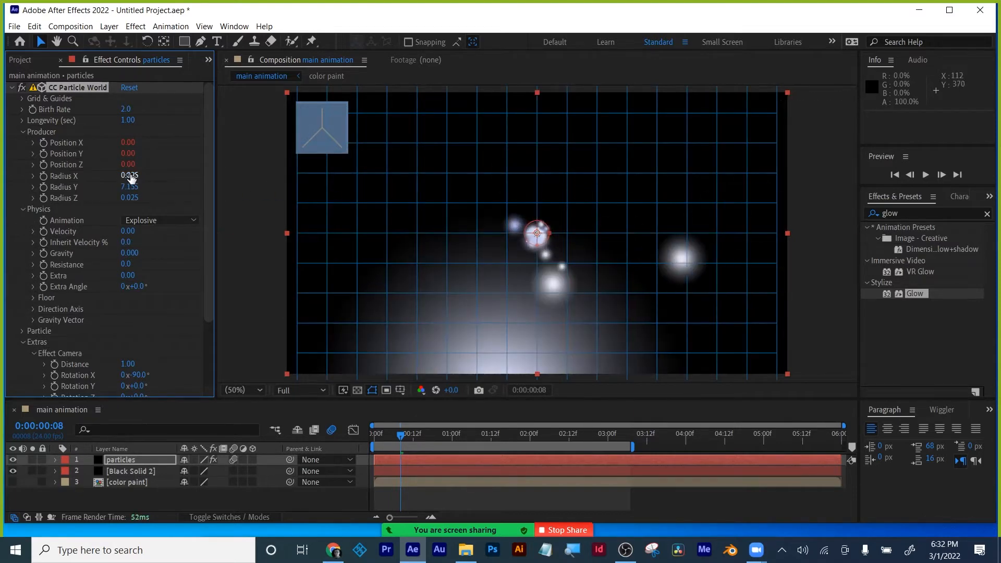
pyautogui.moveTo(131, 178); pyautogui.dragTo(292, 179)
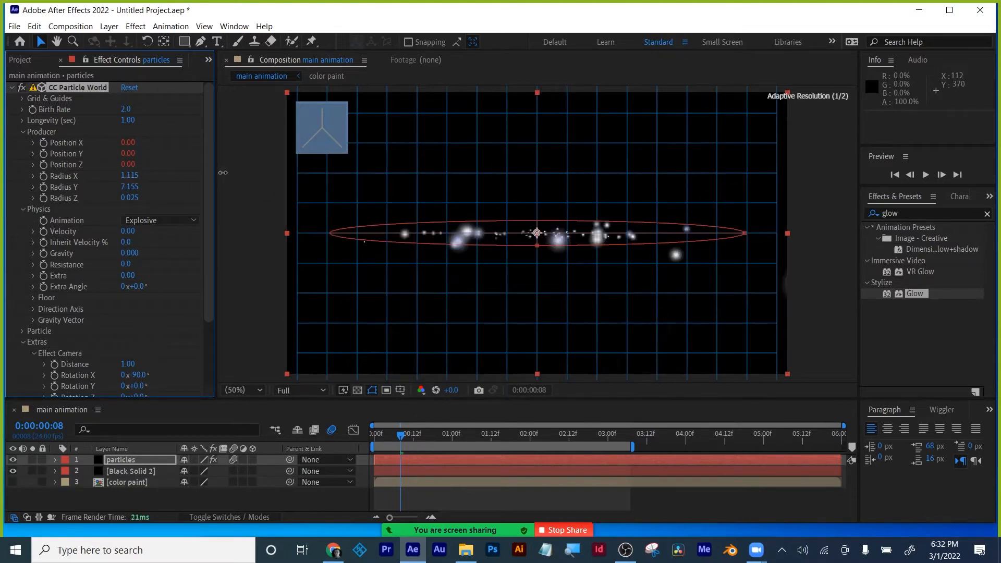
# - Remove the expressions from the producer's Position X, Y and Z, and set Radius Z to 0.925 and Radius Y to 7.855
pyautogui.keyDown('alt'); pyautogui.click(42, 145); pyautogui.keyUp('alt')
pyautogui.keyDown('alt'); pyautogui.click(42, 154); pyautogui.keyUp('alt')
pyautogui.keyDown('alt'); pyautogui.click(43, 164); pyautogui.keyUp('alt')
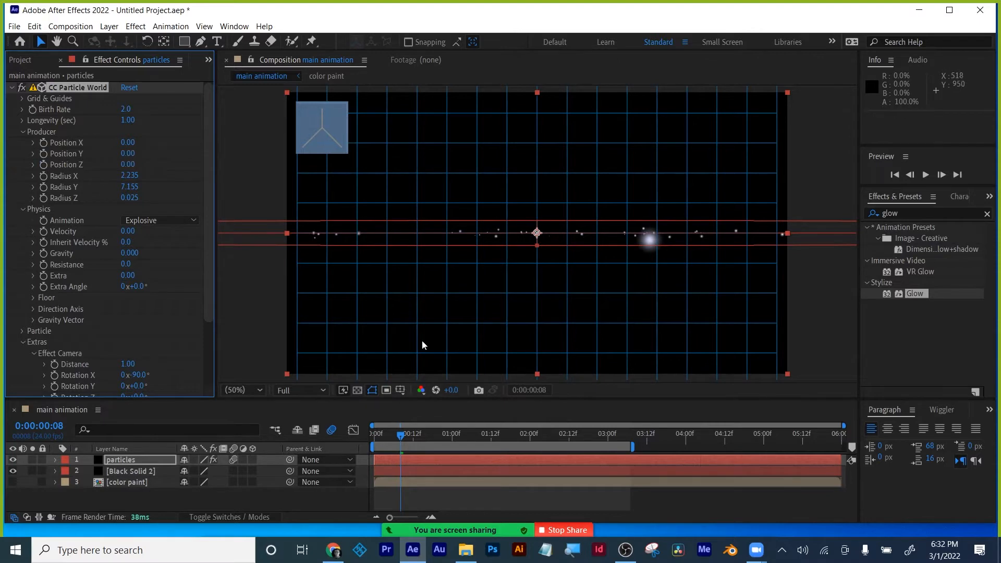
pyautogui.moveTo(127, 198); pyautogui.dragTo(175, 186)
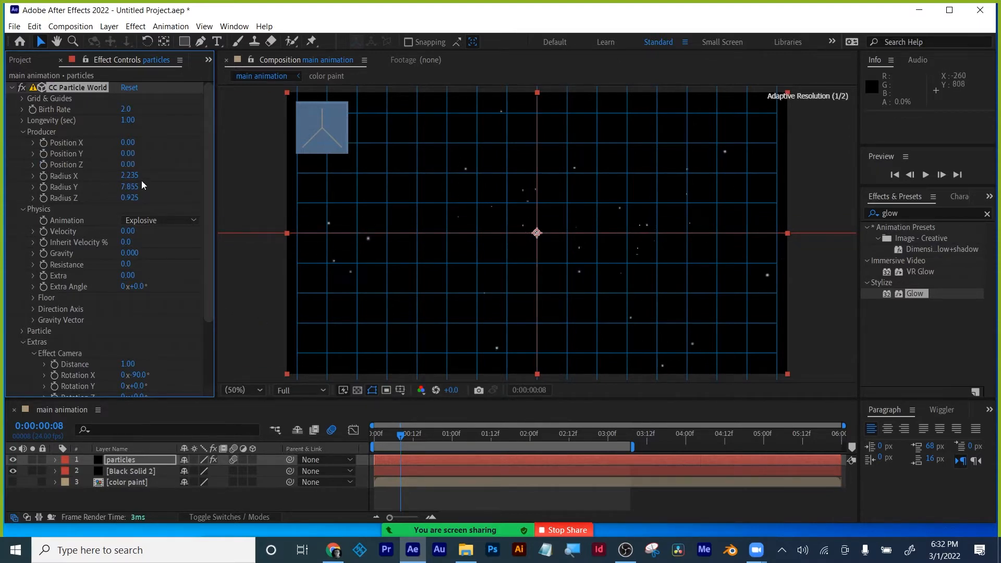
# - Set the particles' Longevity to 10 seconds and Birth Rate to 1, and play the animation
pyautogui.click(126, 120)
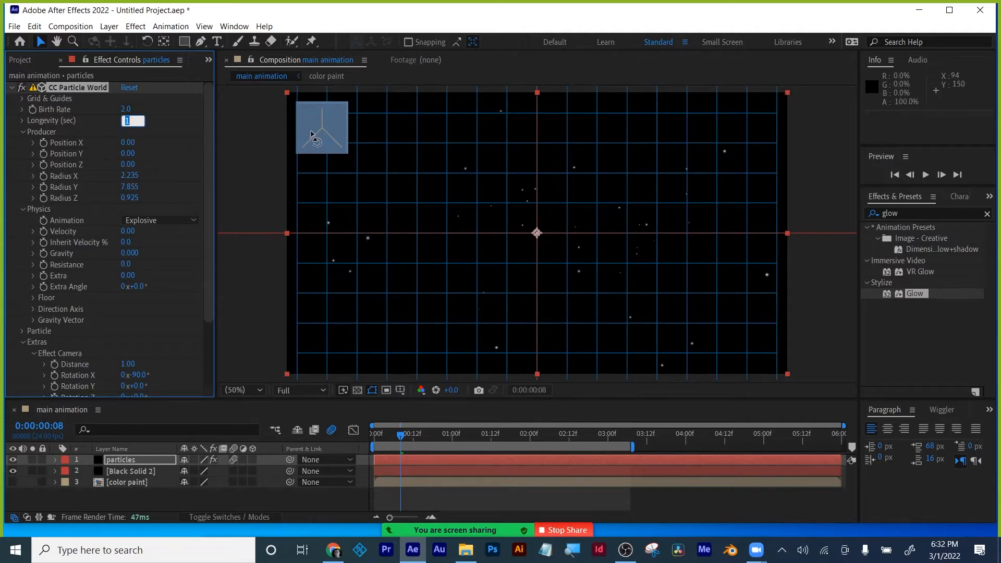
pyautogui.write('10')
pyautogui.press('Return')
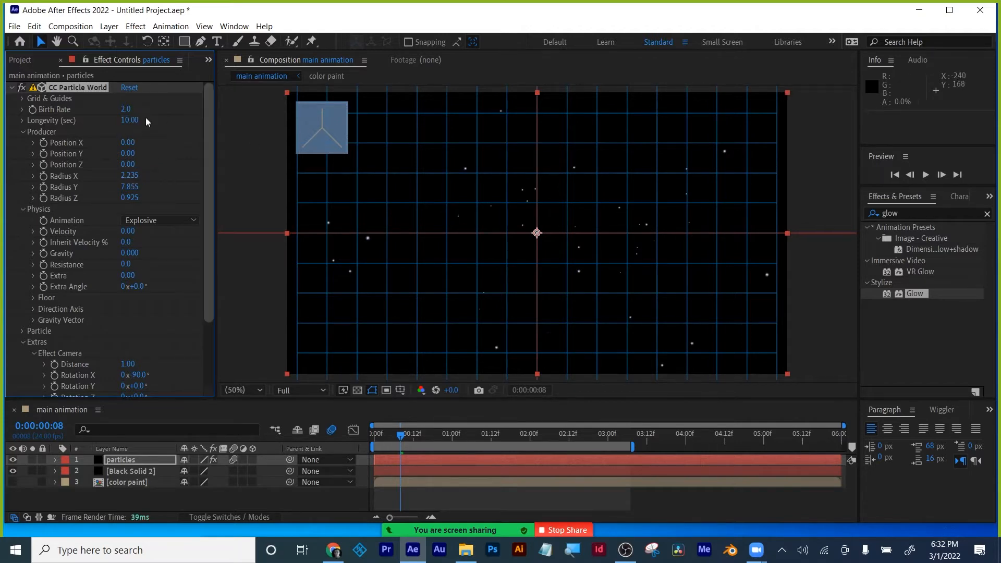
pyautogui.click(126, 103)
pyautogui.click(125, 108)
pyautogui.write('1')
pyautogui.press('Return')
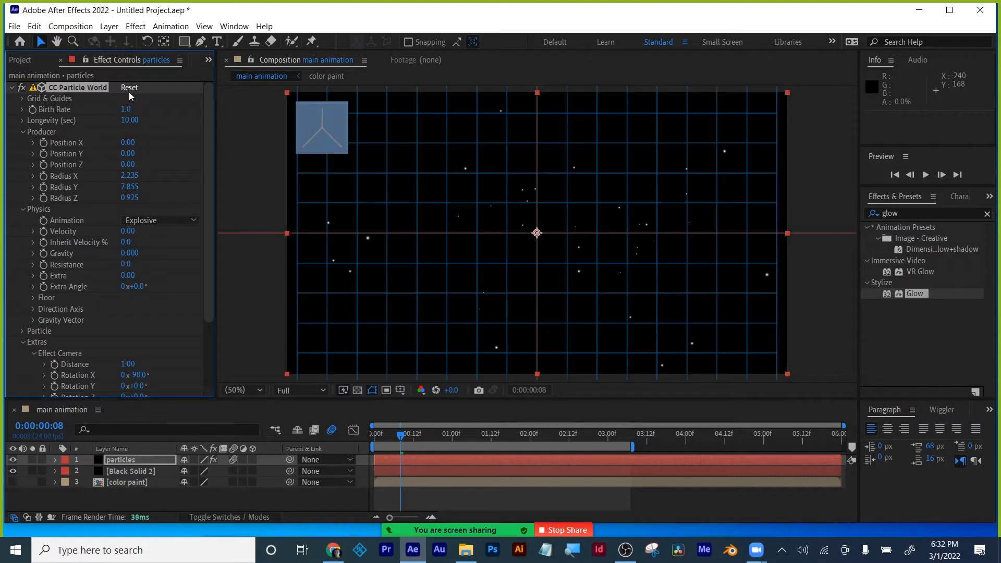
pyautogui.moveTo(398, 436); pyautogui.dragTo(484, 437)
pyautogui.press('space')
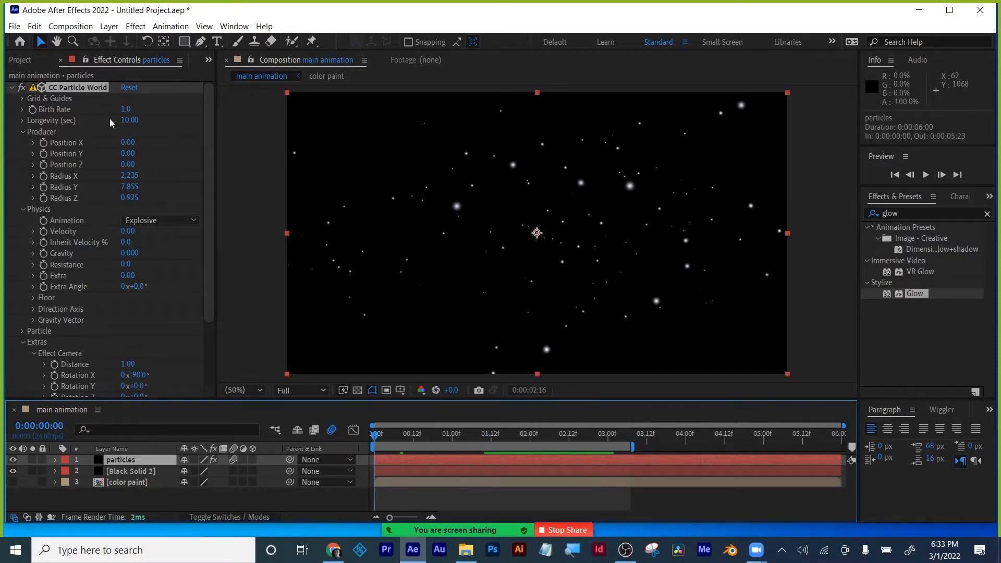
# - Set the particles' Longevity to 15 seconds and, at frame 0:00:02:18, their Birth Rate to 2
pyautogui.click(129, 121)
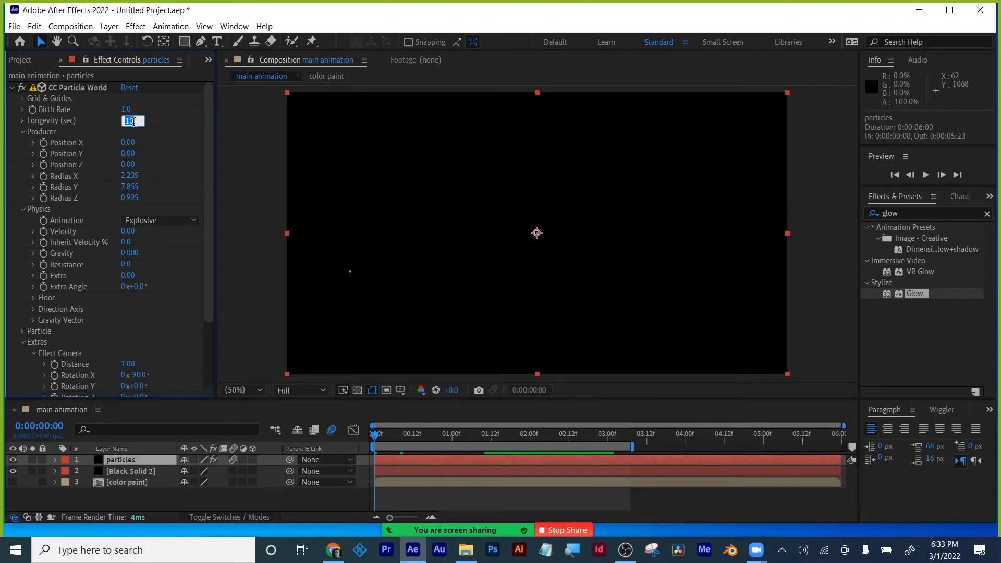
pyautogui.press('Return')
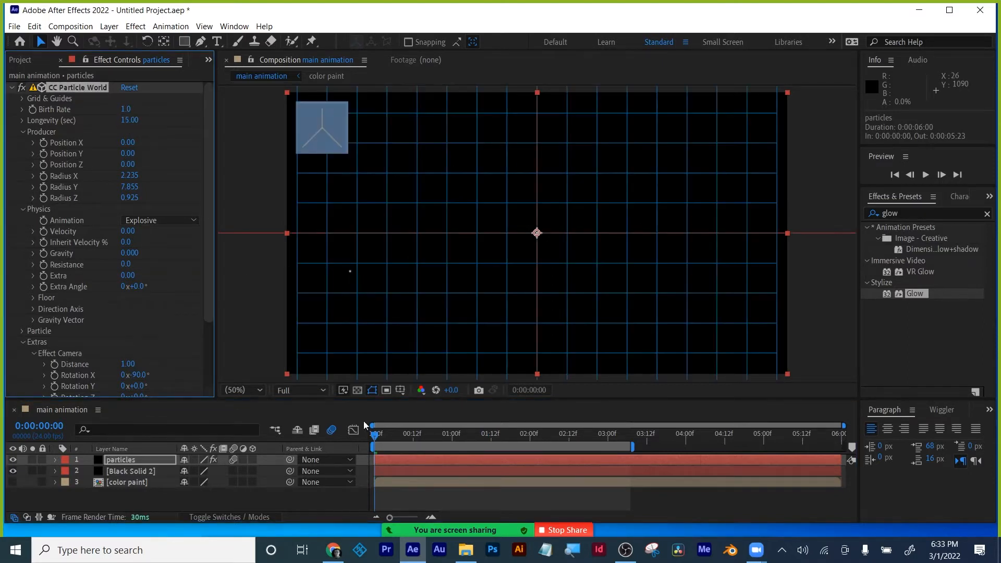
pyautogui.moveTo(377, 434); pyautogui.dragTo(590, 412)
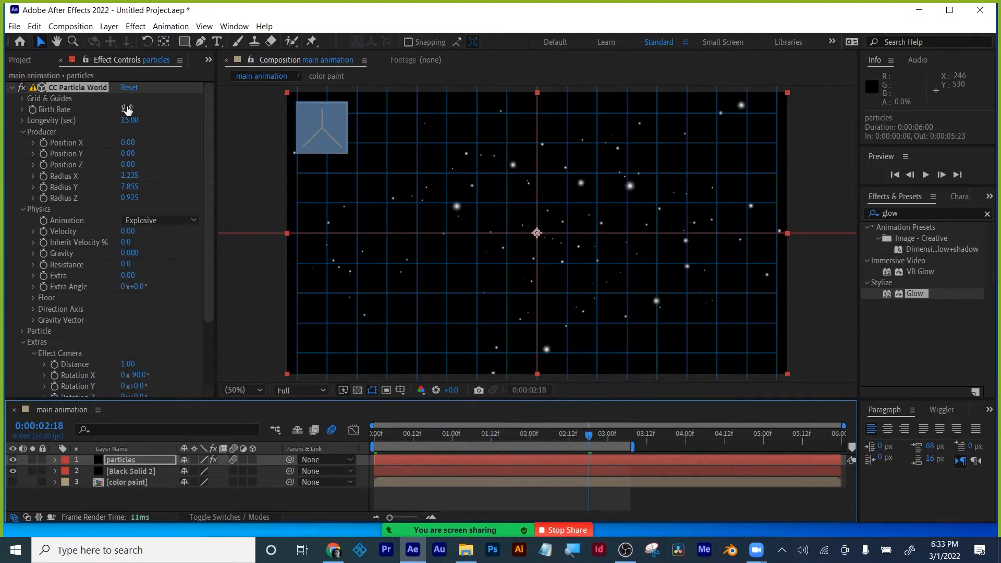
pyautogui.click(127, 110)
pyautogui.write('2')
pyautogui.press('Return')
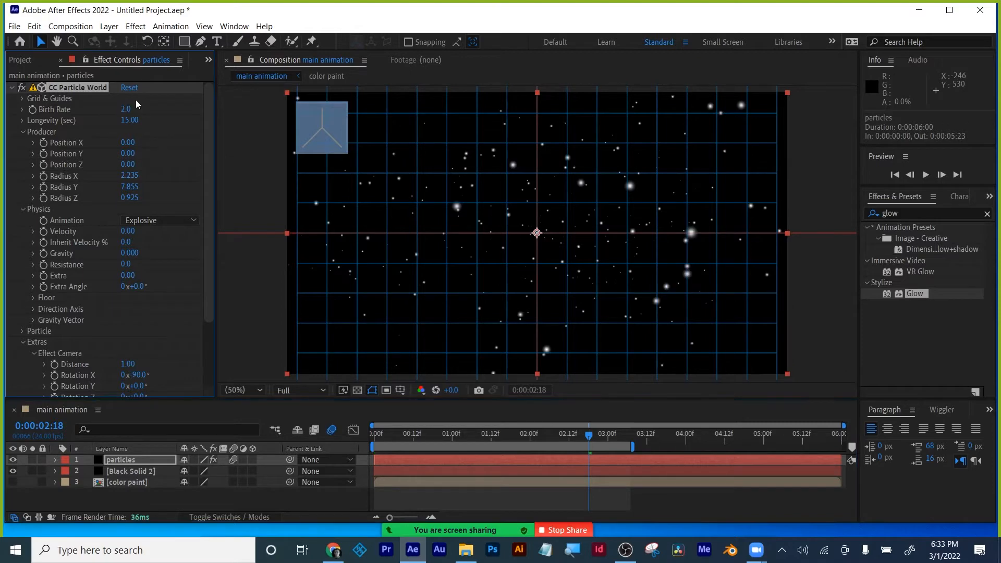
# - Add a two-node 35mm camera named Camera 1 and orbit it to a raised, angled view of the particles
pyautogui.click(442, 496)
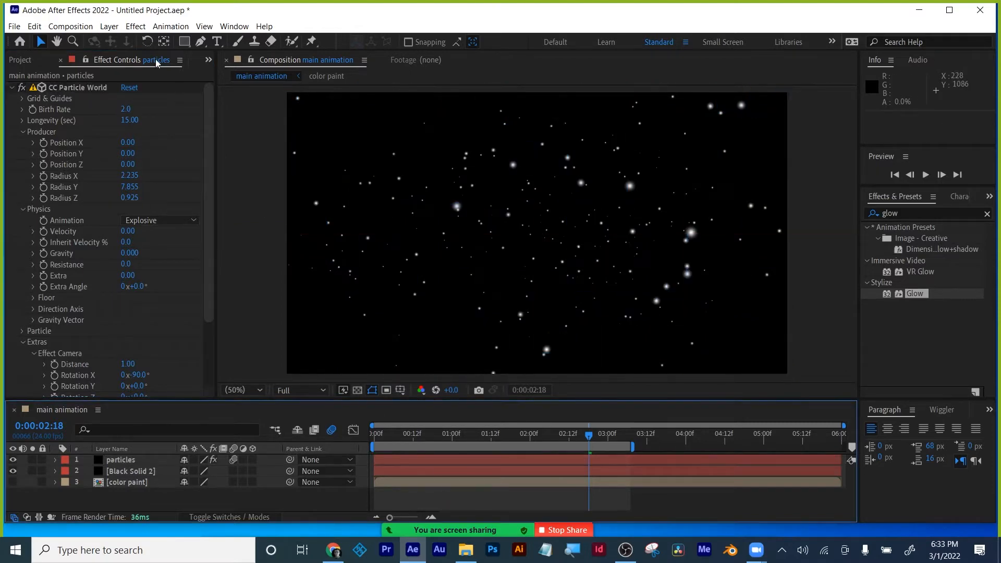
pyautogui.click(109, 26)
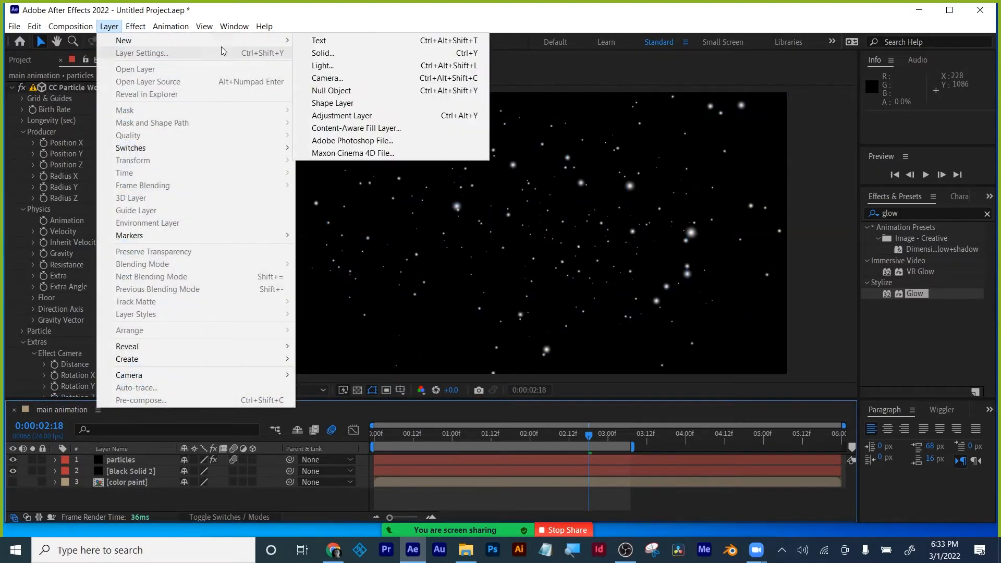
pyautogui.click(327, 78)
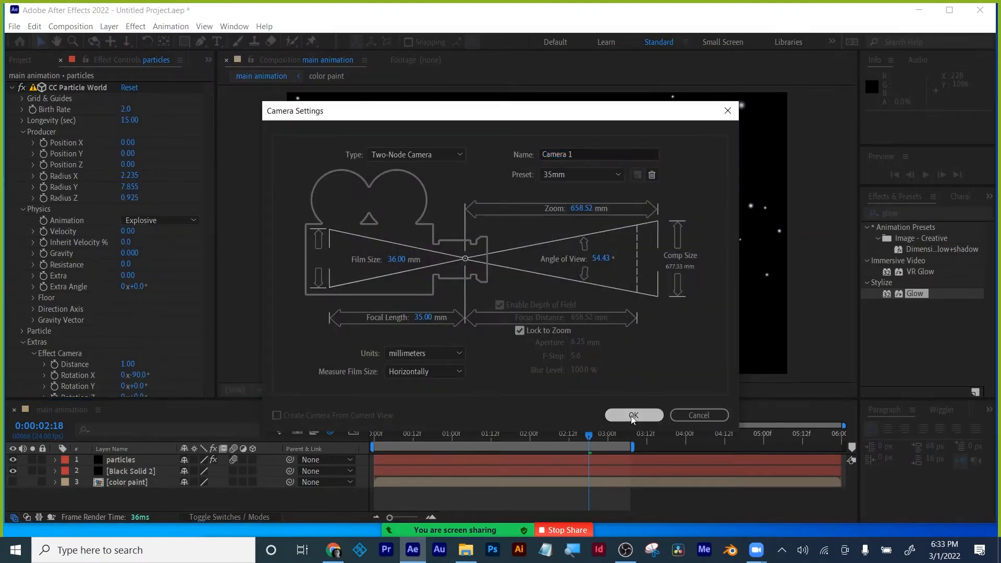
pyautogui.click(634, 415)
pyautogui.click(93, 42)
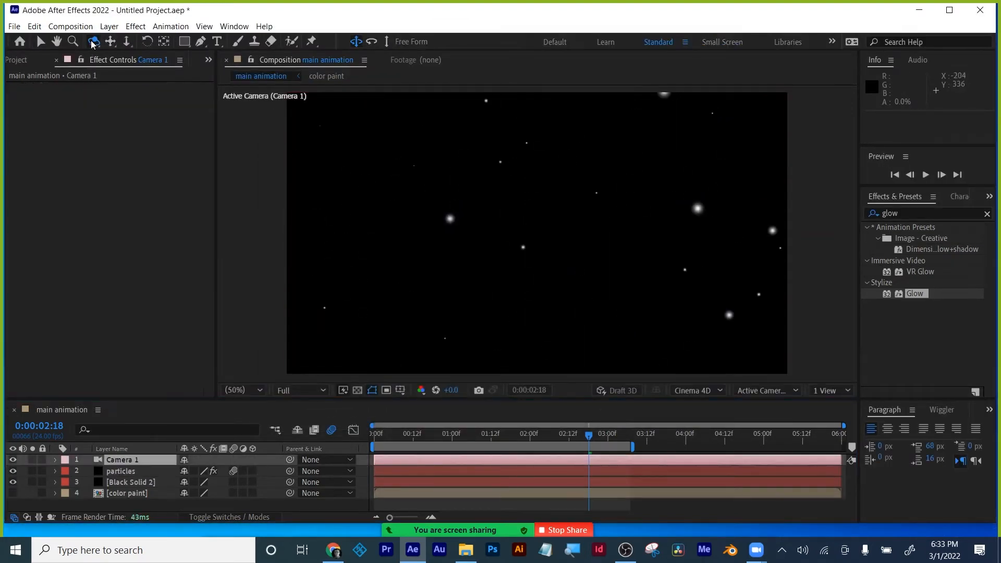
pyautogui.moveTo(513, 200)
pyautogui.mouseDown()
pyautogui.moveTo(393, 200)
pyautogui.moveTo(519, 218)
pyautogui.mouseUp()
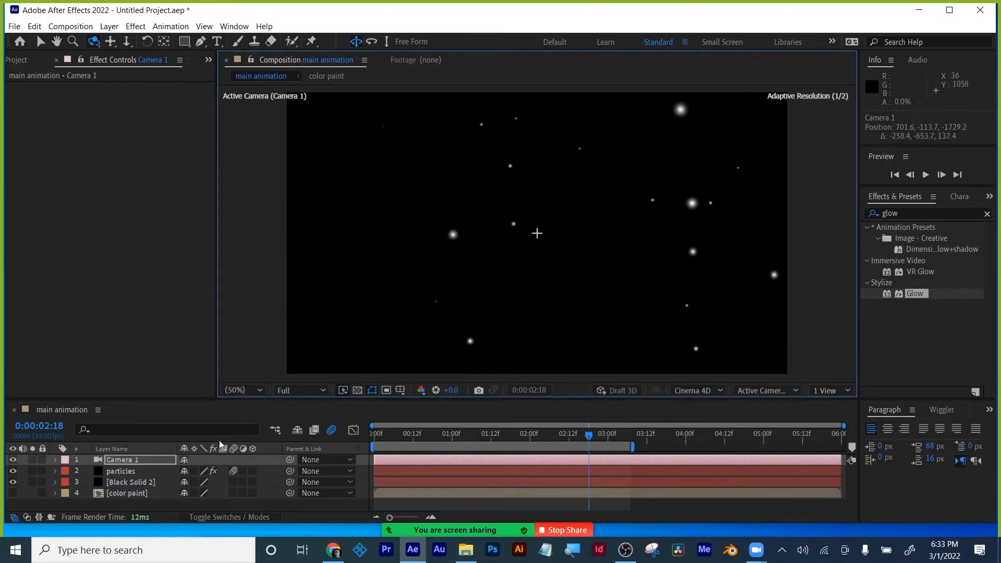
# - Change the Color Map of the particles layer's CC Particle World effect to Custom
pyautogui.click(118, 471)
pyautogui.scroll(-3, 112, 287)
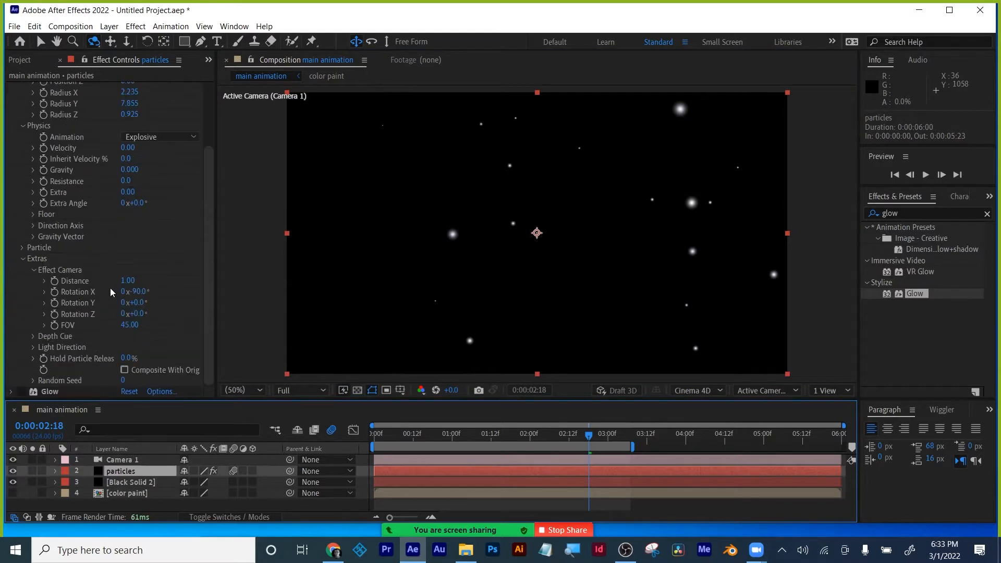
pyautogui.click(23, 259)
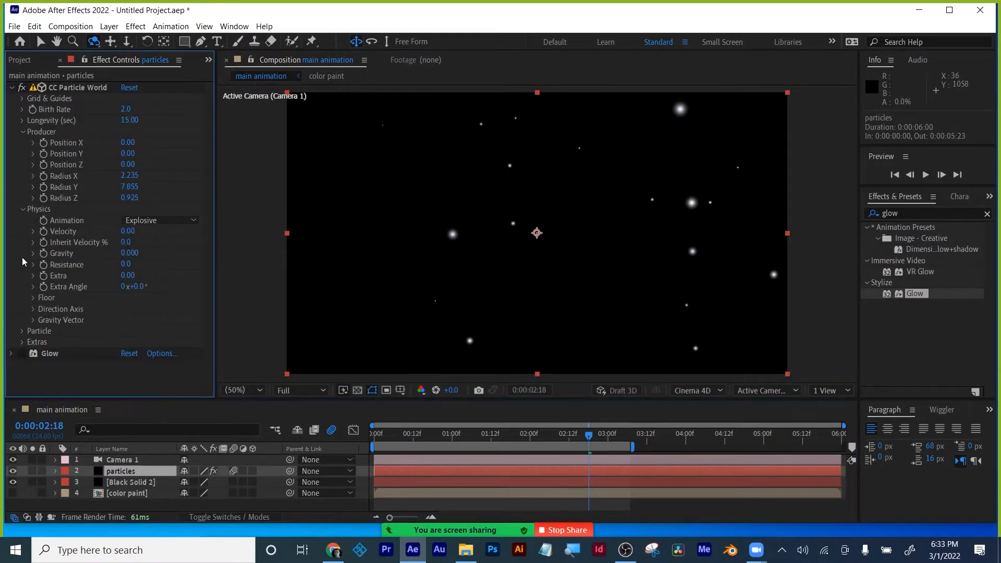
pyautogui.click(23, 210)
pyautogui.click(23, 132)
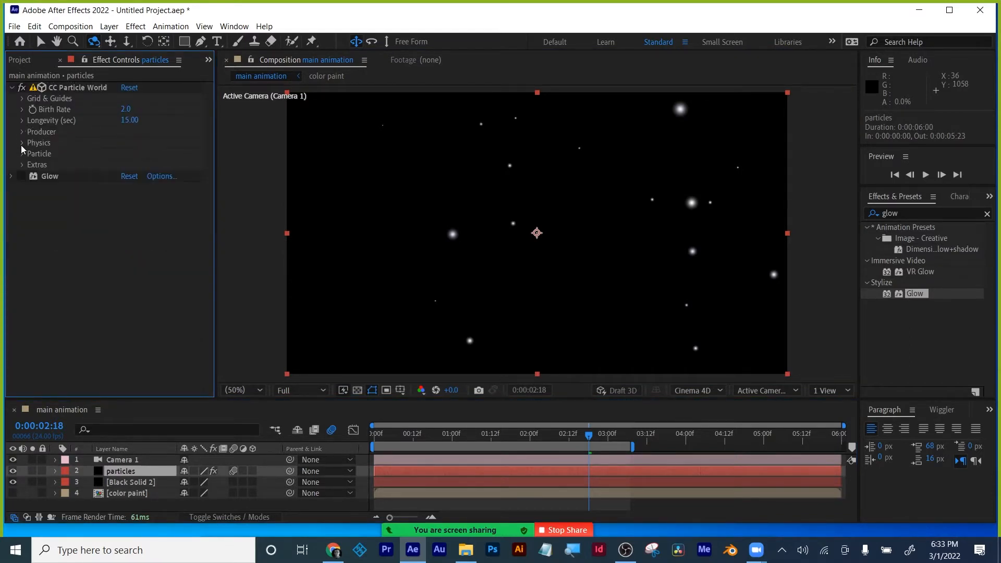
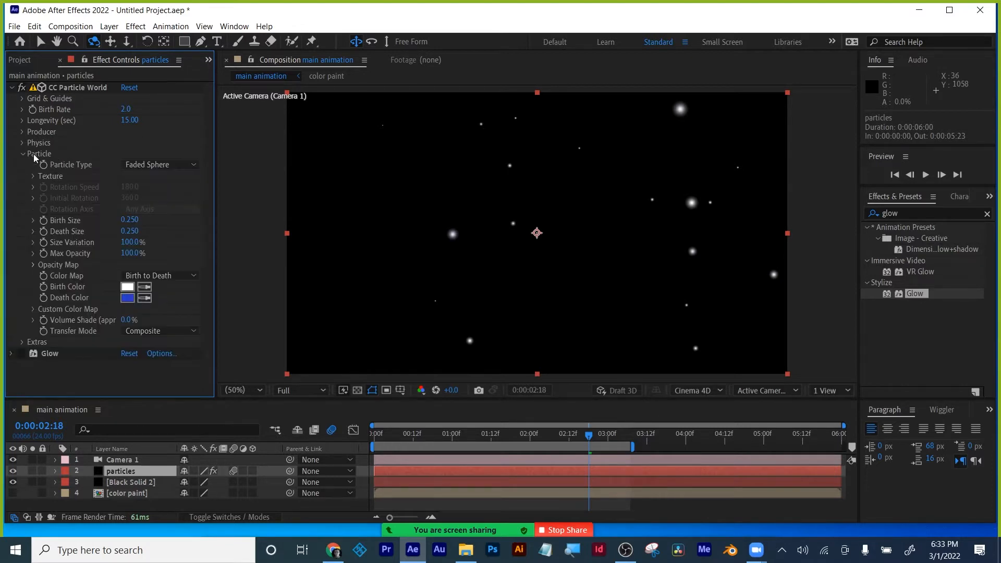
pyautogui.click(147, 276)
pyautogui.click(148, 288)
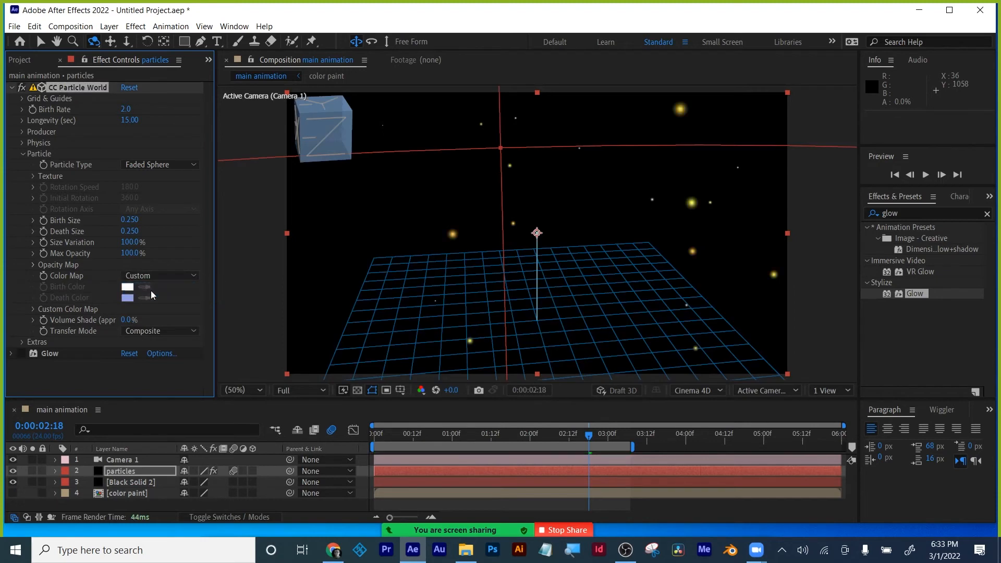
# - Set Color At Death in the Custom Color Map to a muted blue
pyautogui.click(34, 310)
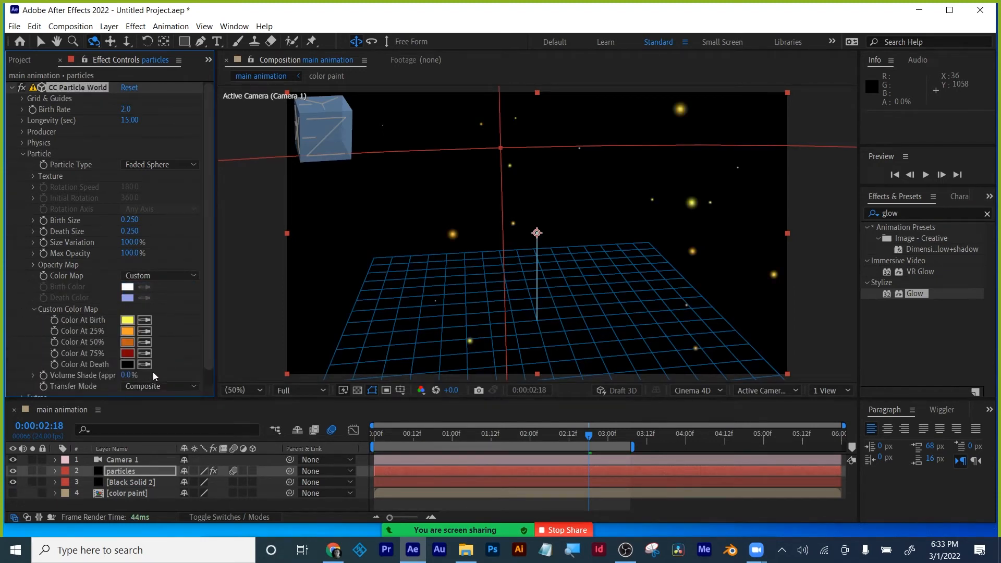
pyautogui.click(127, 364)
pyautogui.click(642, 369)
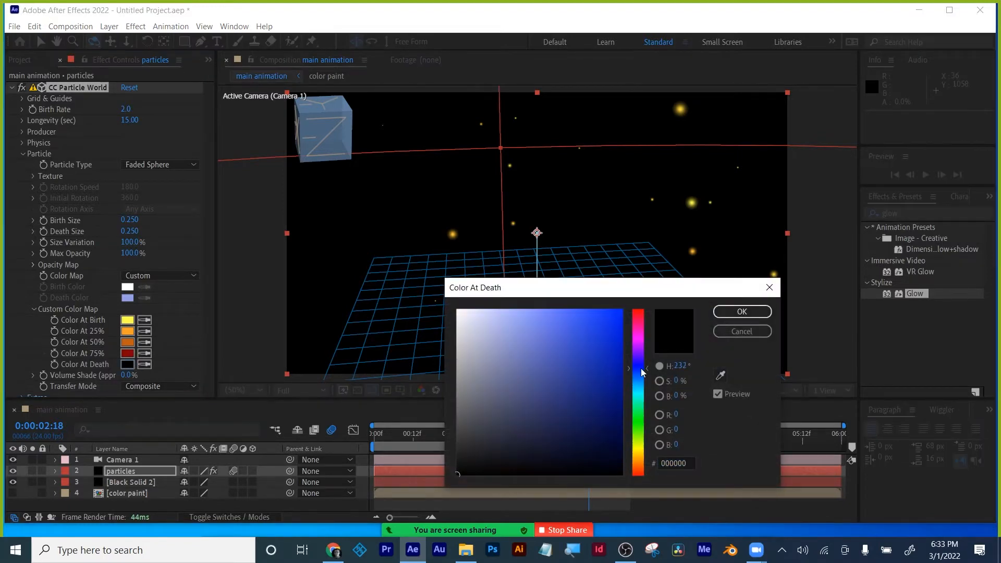
pyautogui.moveTo(614, 353)
pyautogui.mouseDown()
pyautogui.moveTo(622, 340)
pyautogui.moveTo(604, 357)
pyautogui.moveTo(551, 353)
pyautogui.mouseUp()
pyautogui.click(742, 311)
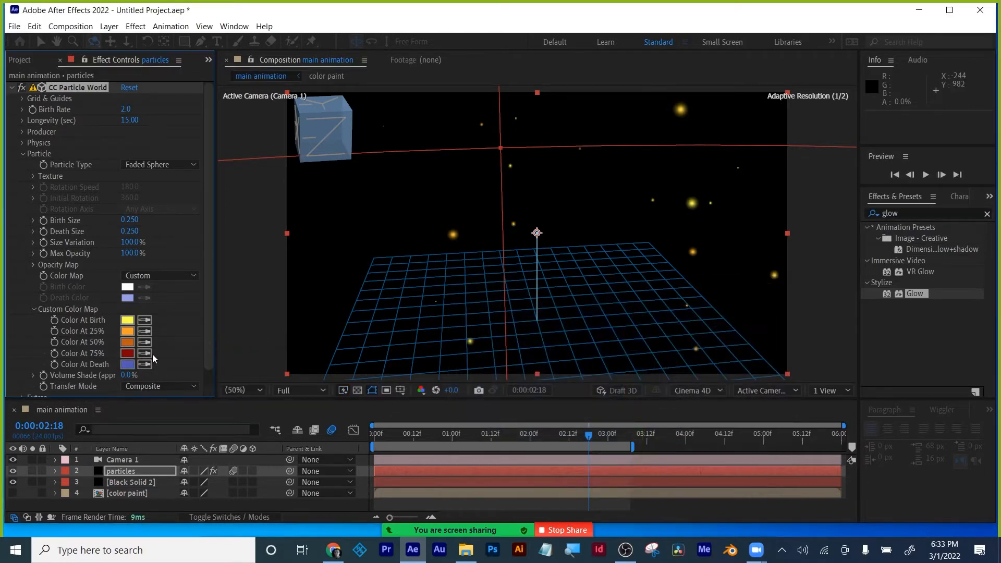
# - Set Color At 75% in the Custom Color Map to light cyan blue
pyautogui.click(128, 354)
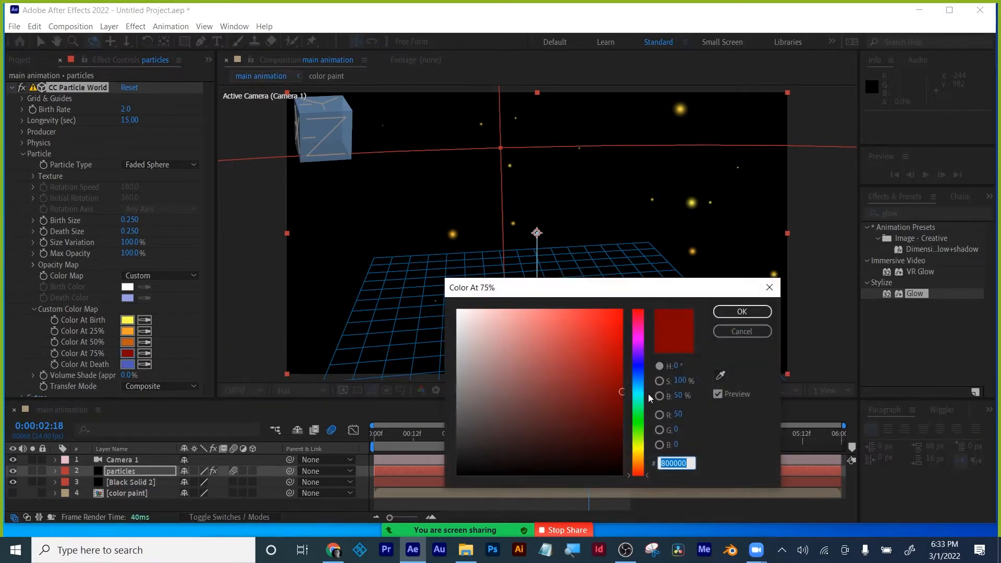
pyautogui.moveTo(639, 404); pyautogui.dragTo(641, 388)
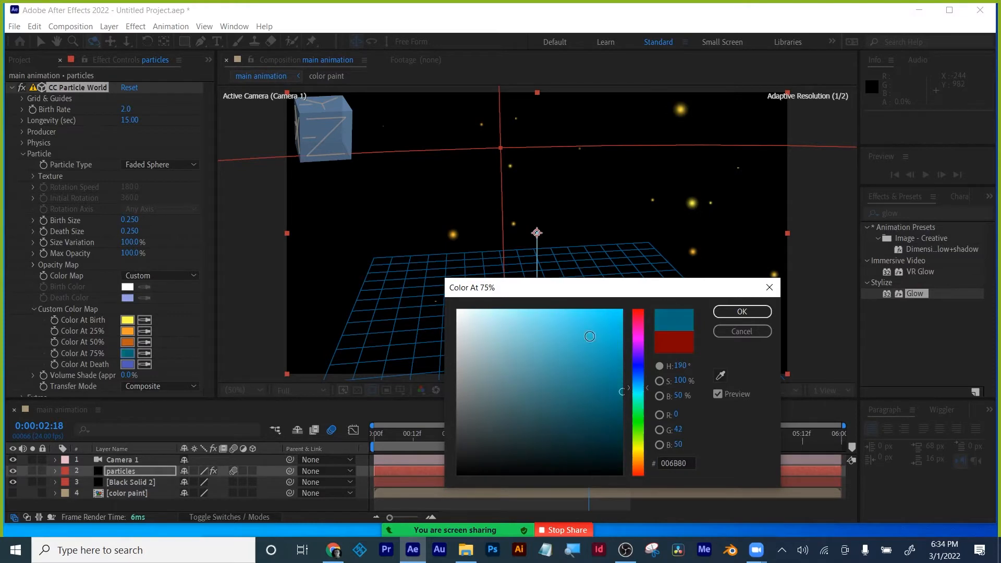
pyautogui.click(541, 311)
pyautogui.click(742, 311)
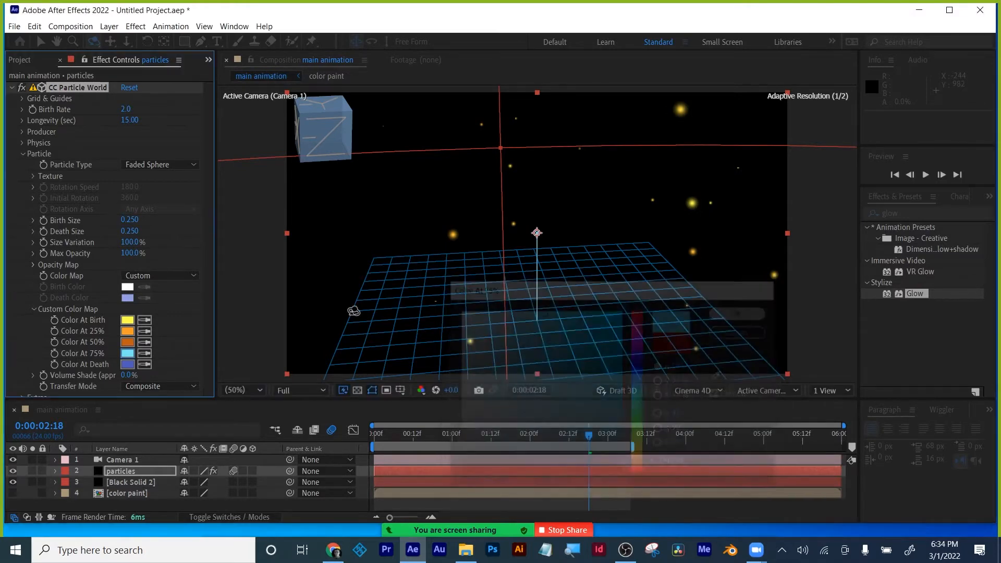
# - Set Color At 25% in the Custom Color Map to white (FFFFFF)
pyautogui.click(128, 332)
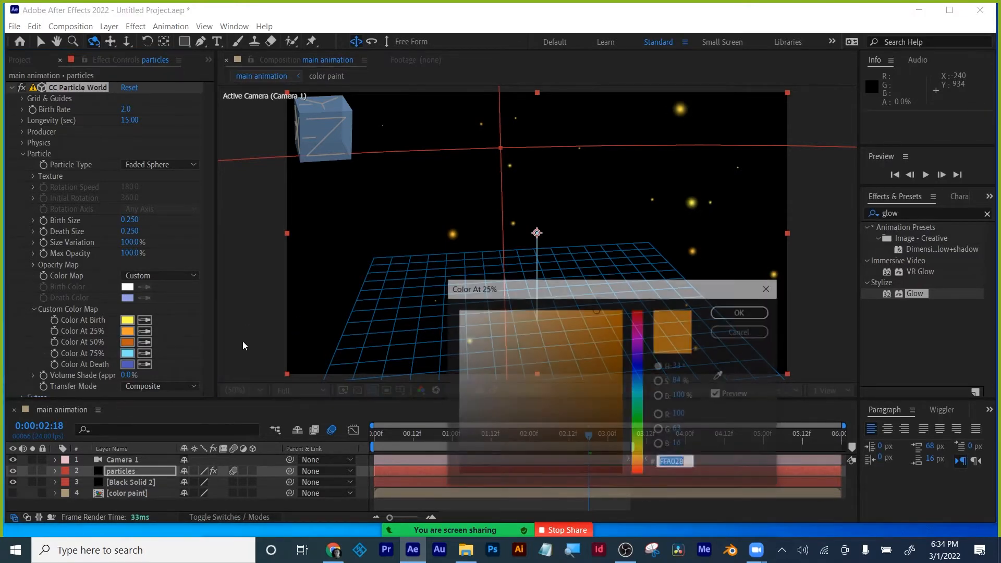
pyautogui.moveTo(503, 313); pyautogui.dragTo(458, 311)
pyautogui.click(742, 311)
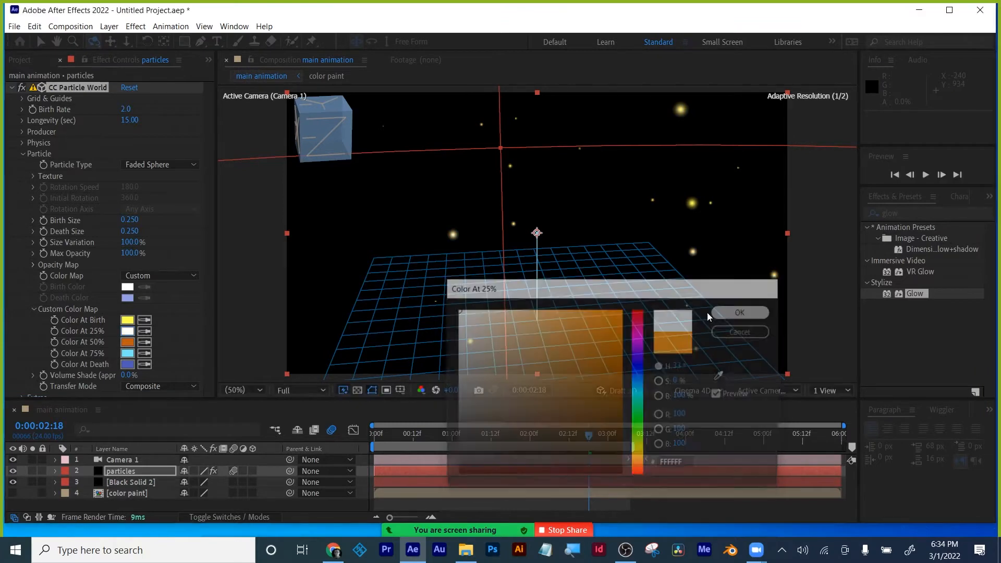
# - Set Color At 50% in the Custom Color Map to dark reddish brown and scrub to 0:00:05:17 to check the particle colours
pyautogui.click(127, 342)
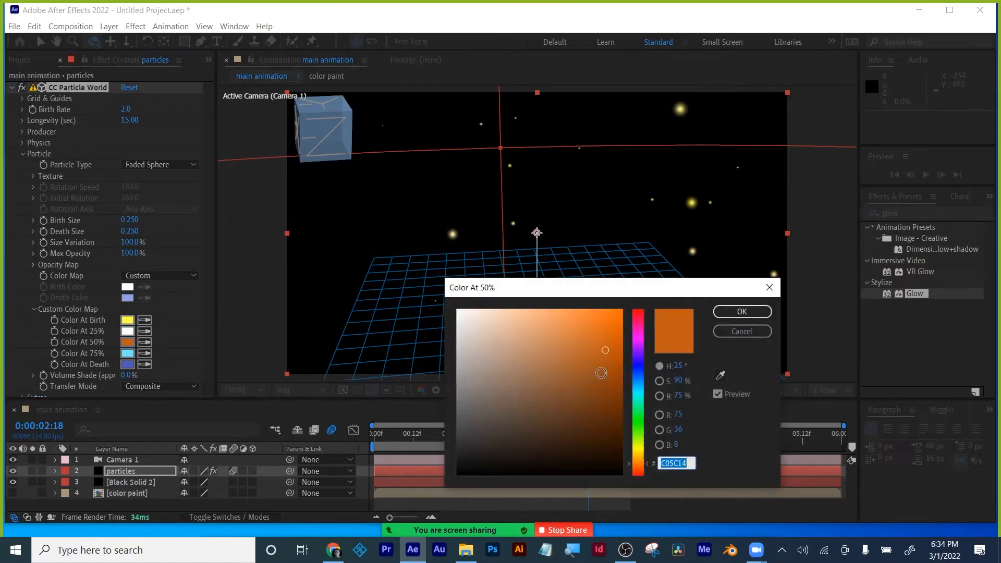
pyautogui.click(640, 407)
pyautogui.moveTo(640, 406); pyautogui.dragTo(645, 471)
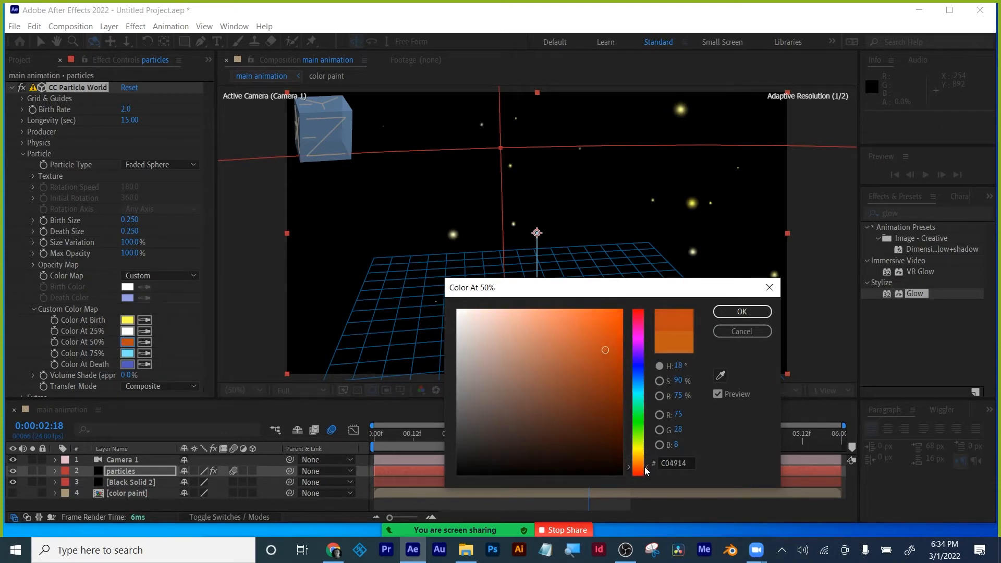
pyautogui.moveTo(611, 407)
pyautogui.mouseDown()
pyautogui.moveTo(601, 370)
pyautogui.moveTo(563, 409)
pyautogui.moveTo(605, 415)
pyautogui.moveTo(608, 381)
pyautogui.moveTo(613, 404)
pyautogui.mouseUp()
pyautogui.click(742, 311)
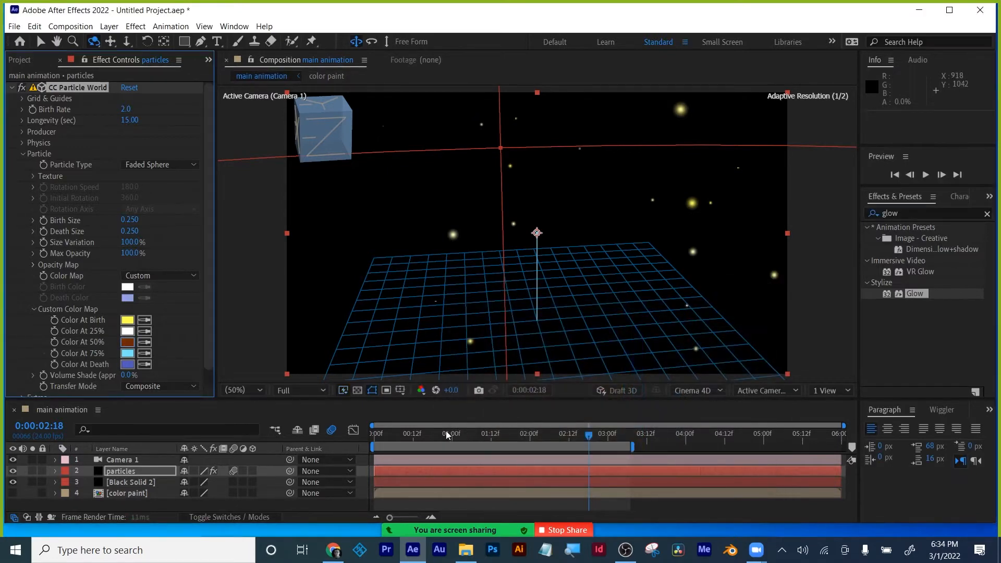
pyautogui.moveTo(452, 433); pyautogui.dragTo(820, 433)
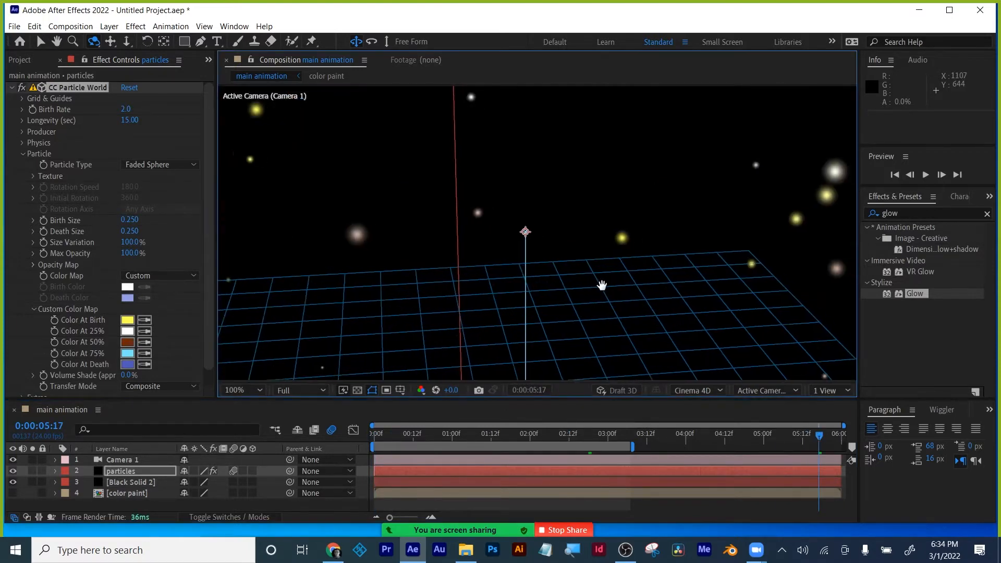
# - Orbit Camera 1 around the star particles to a low, nearly ground-level viewing angle
pyautogui.scroll(2, 605, 285)
pyautogui.scroll(-2, 610, 287)
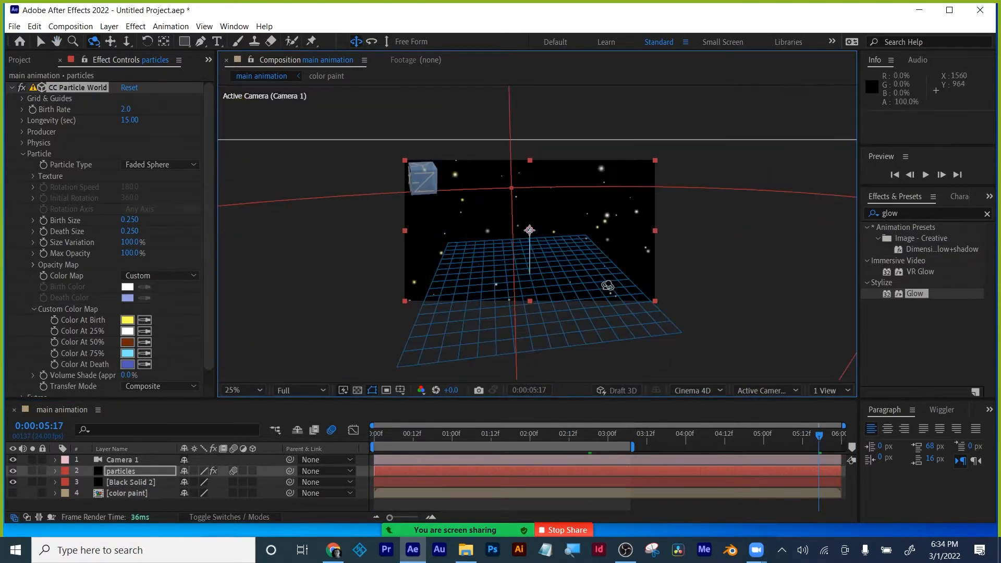
pyautogui.moveTo(616, 271); pyautogui.dragTo(524, 229)
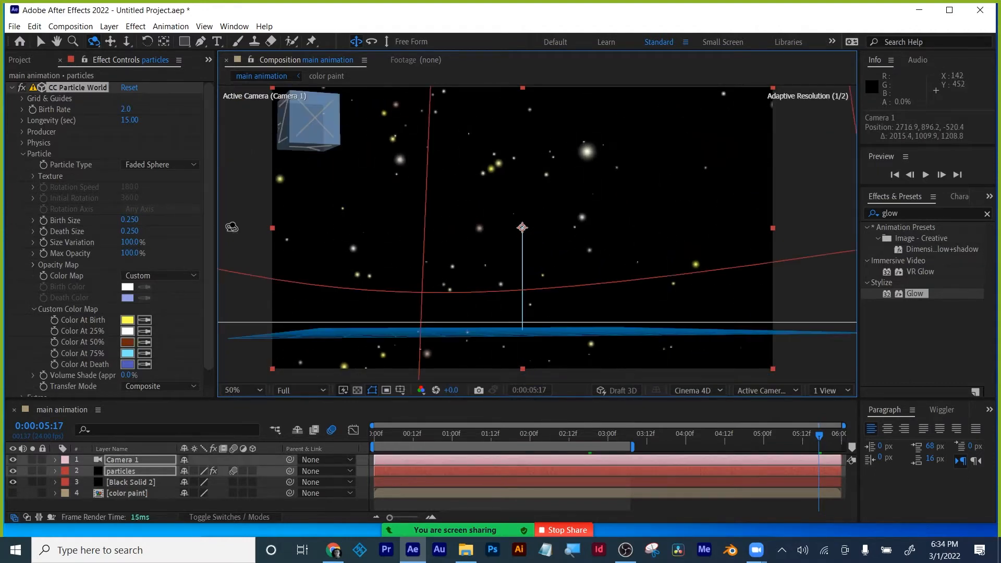
# - Set the CC Particle World Longevity to 10 seconds and preview the animation from the start
pyautogui.click(130, 121)
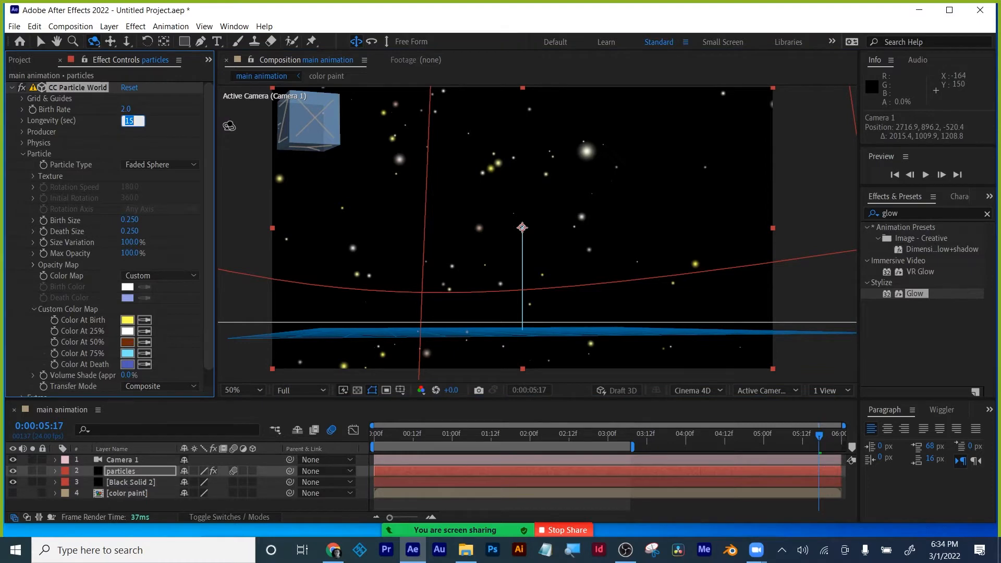
pyautogui.press('Return')
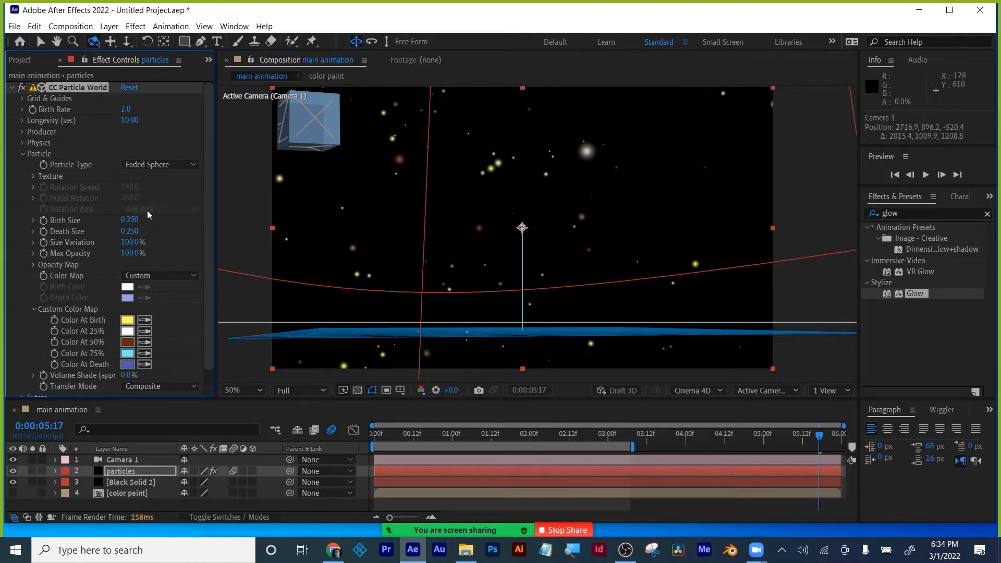
pyautogui.click(146, 164)
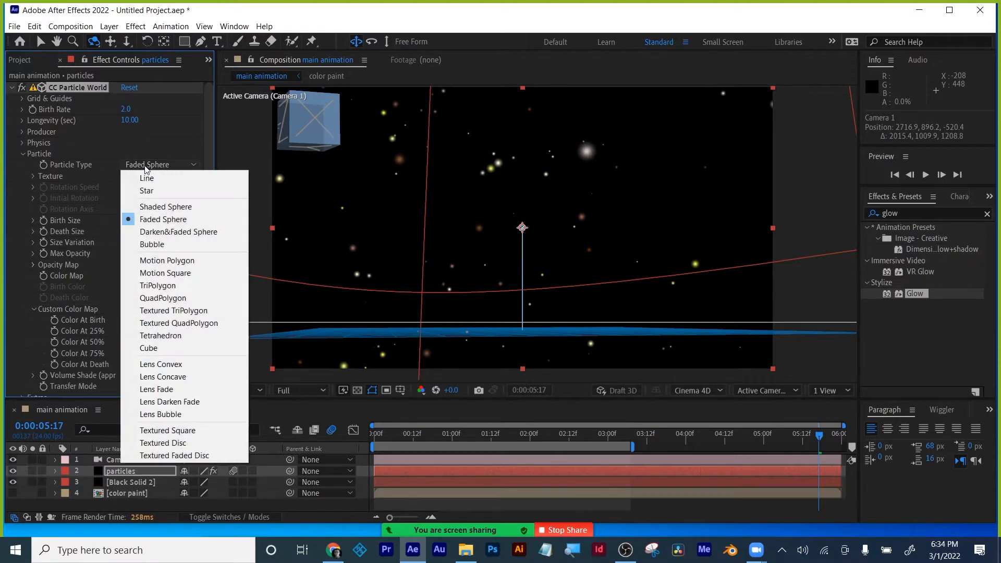
pyautogui.click(188, 130)
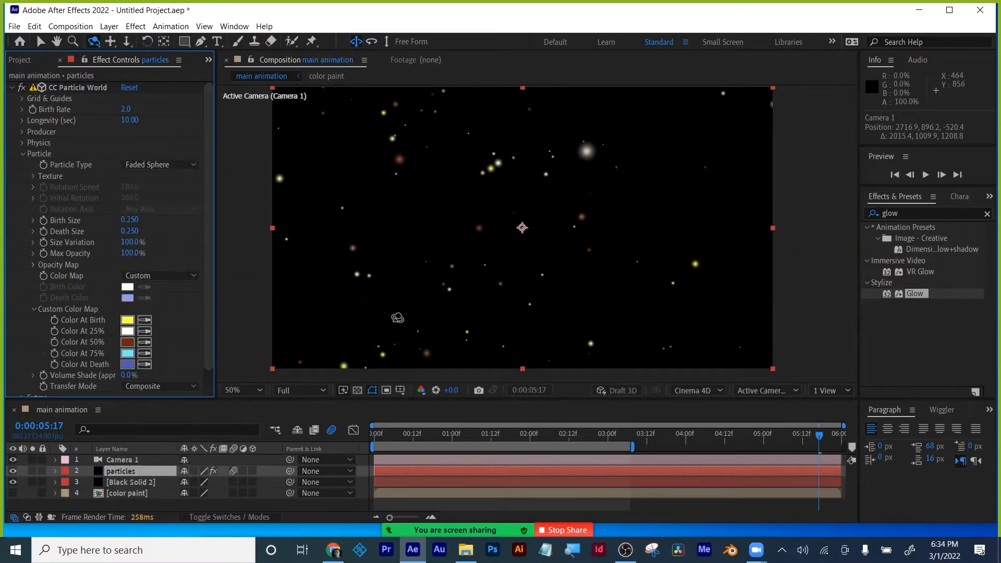
pyautogui.moveTo(403, 434); pyautogui.dragTo(361, 436)
pyautogui.press('space')
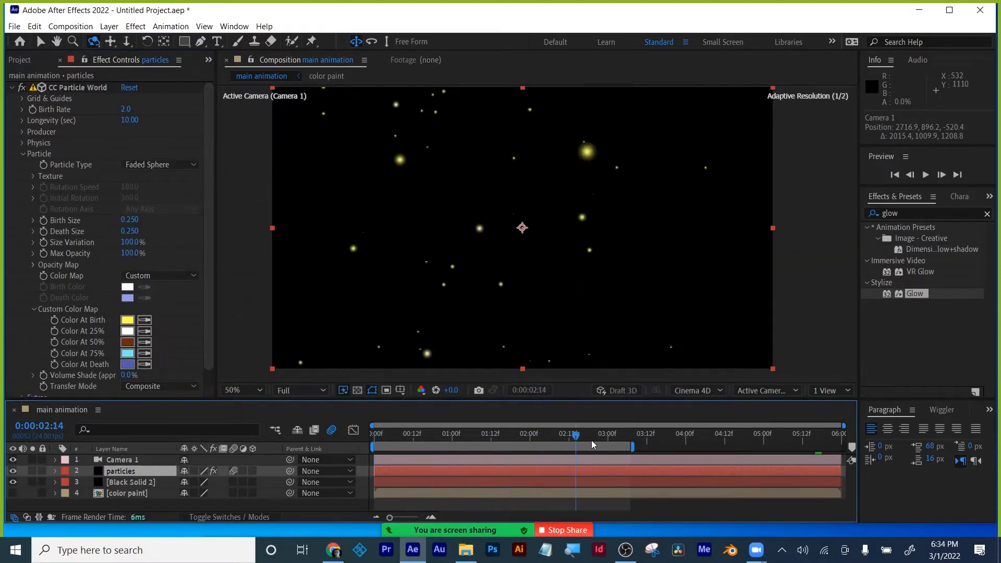
# - Duplicate the particles layer and rename the original lower copy as stars
pyautogui.click(117, 473)
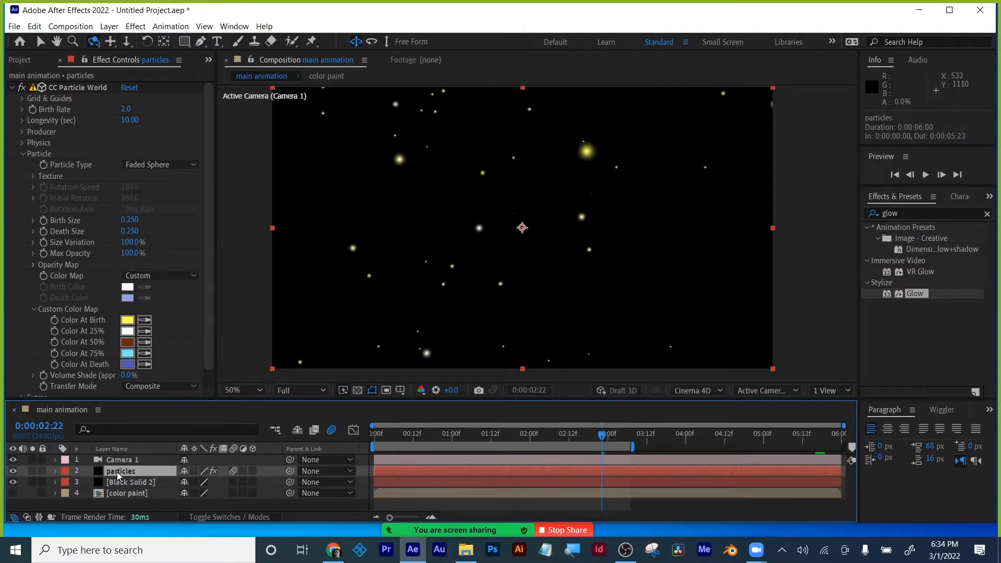
pyautogui.hotkey('ctrl', 'd')
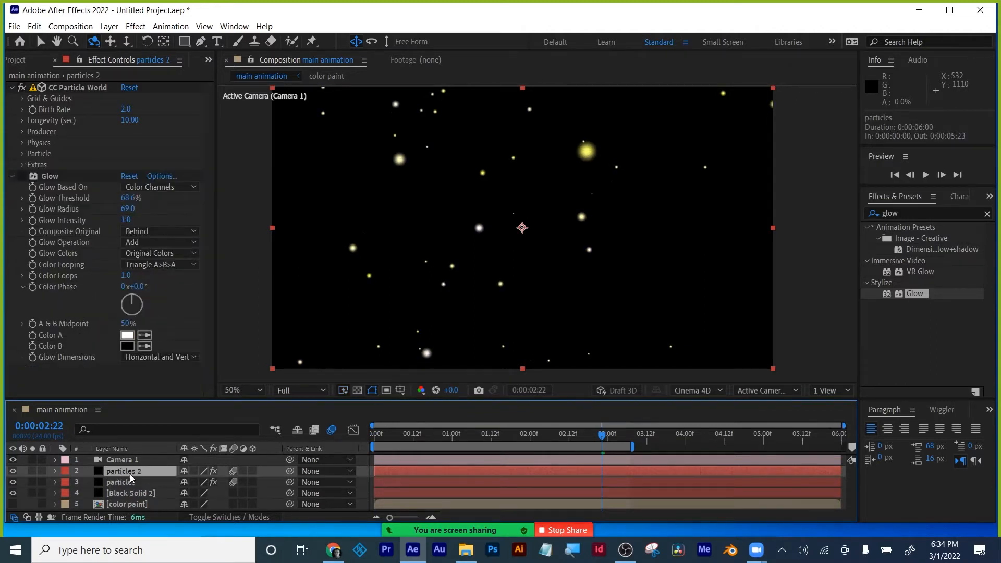
pyautogui.click(130, 481)
pyautogui.press('Return')
pyautogui.write('stars')
pyautogui.press('Return')
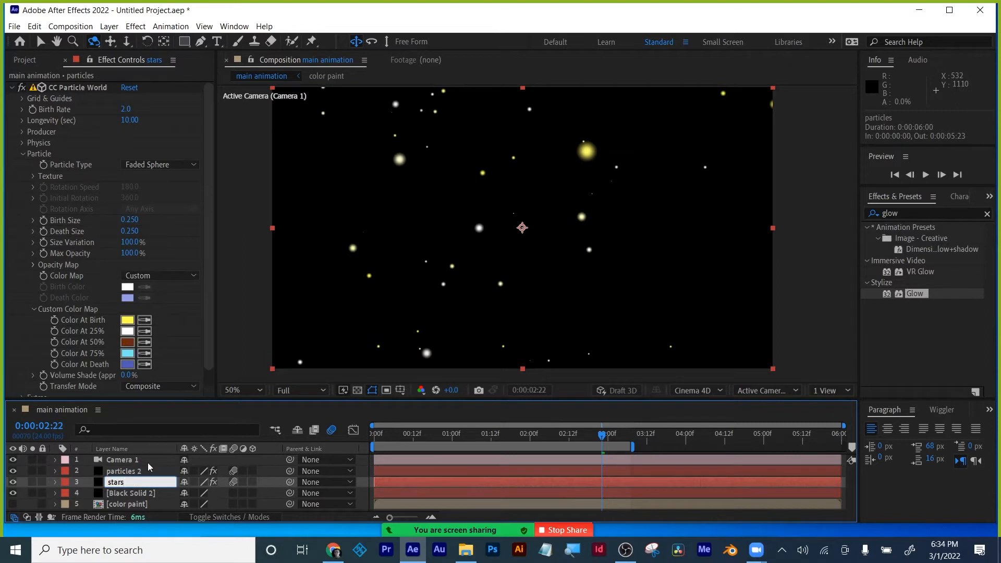
# - Turn on the disabled Glow effect on the stars layer
pyautogui.scroll(-1, 82, 245)
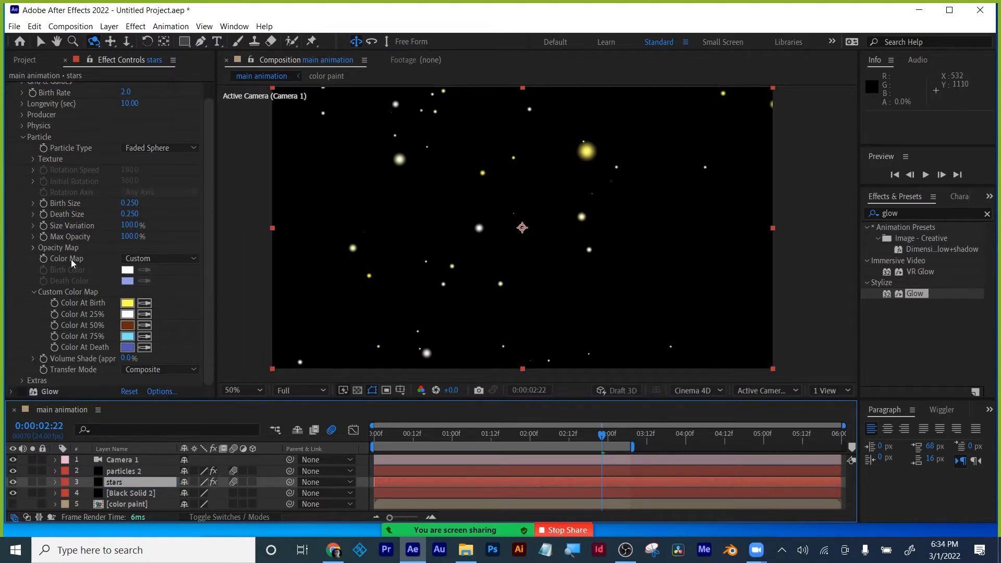
pyautogui.click(25, 398)
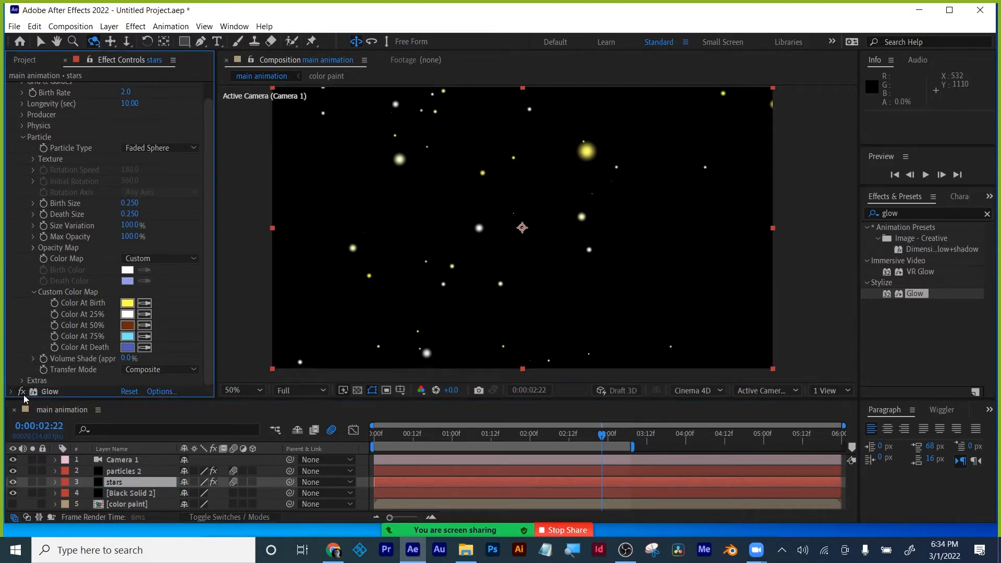
pyautogui.click(44, 392)
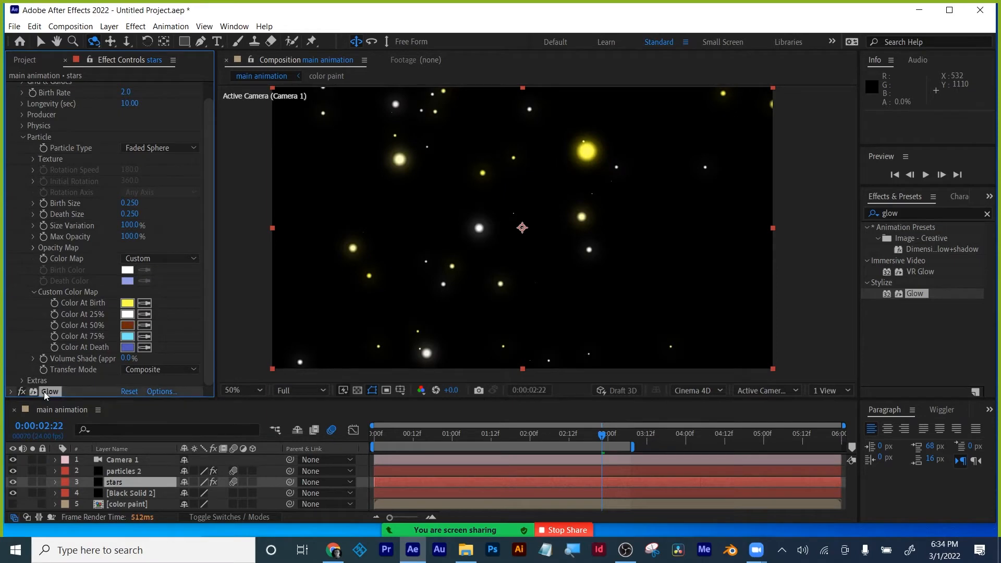
# - Switch to Chrome and open the course's Week 09 folder under Files, Art 228 Virtual, All Slides and art files
pyautogui.click(36, 59)
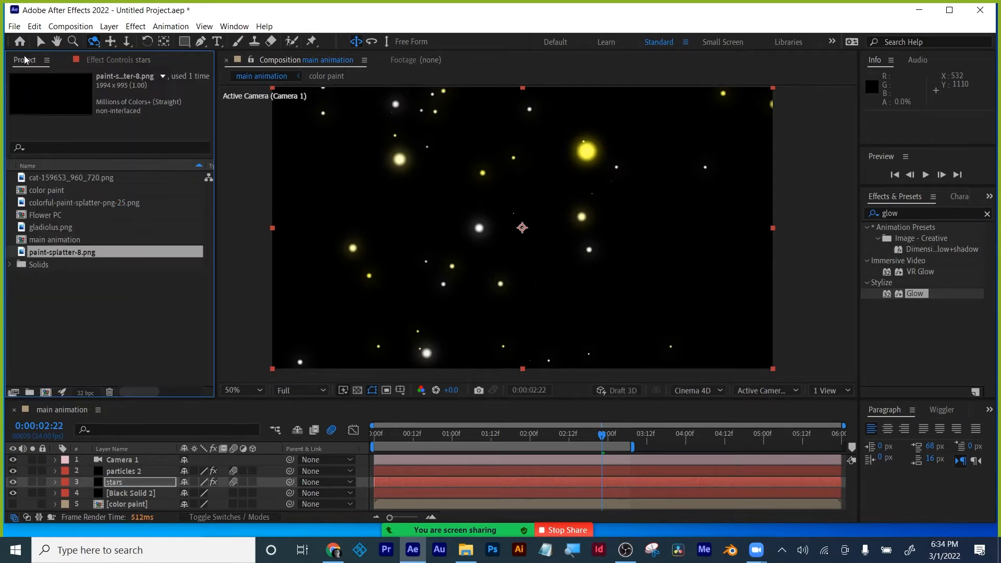
pyautogui.click(63, 337)
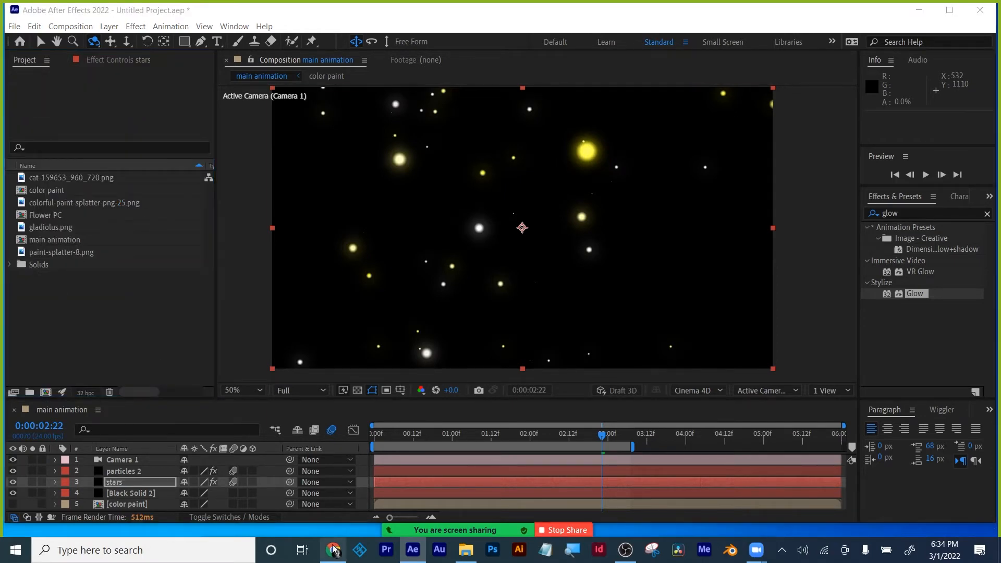
pyautogui.click(334, 550)
pyautogui.scroll(-1, 615, 452)
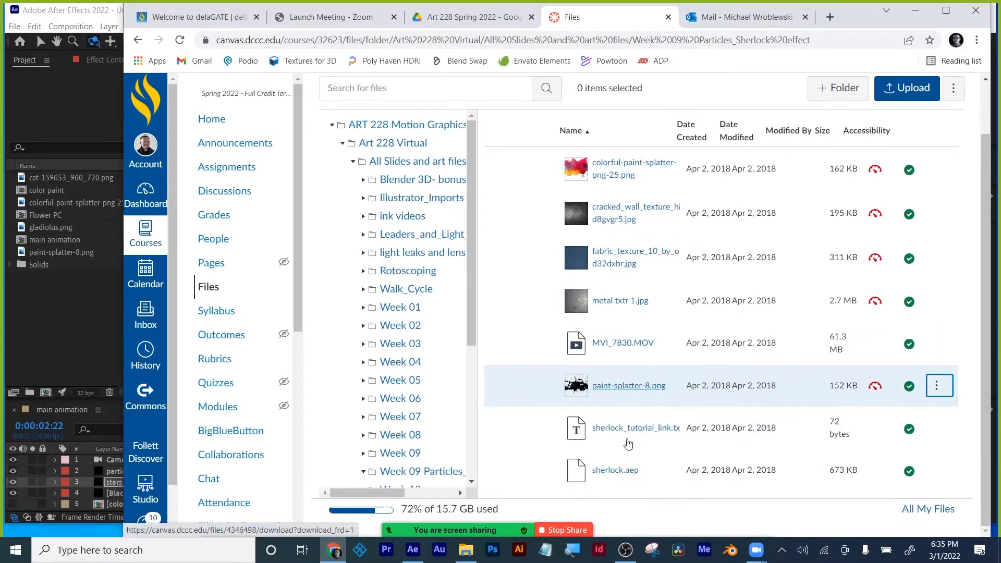
pyautogui.scroll(1, 661, 330)
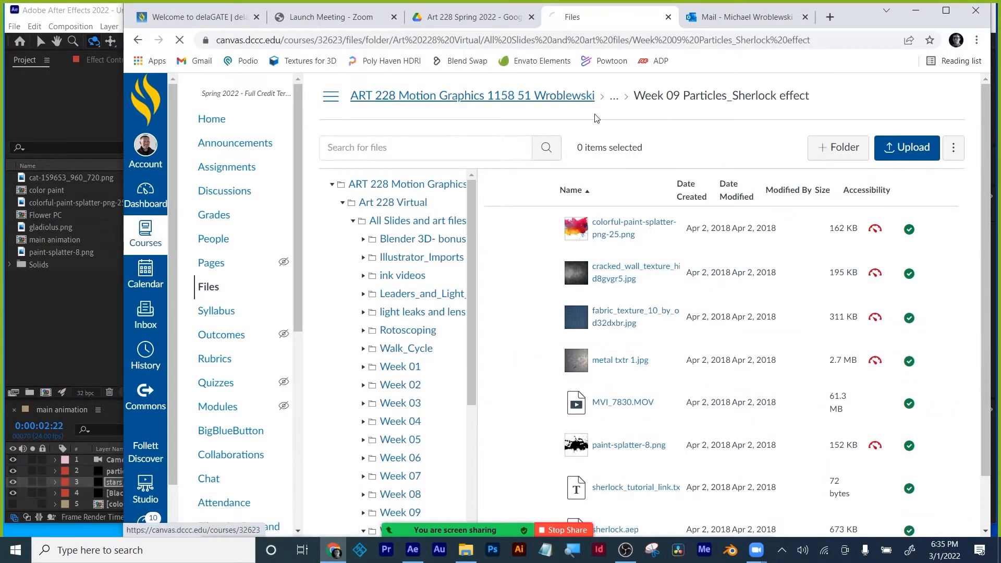
pyautogui.click(551, 97)
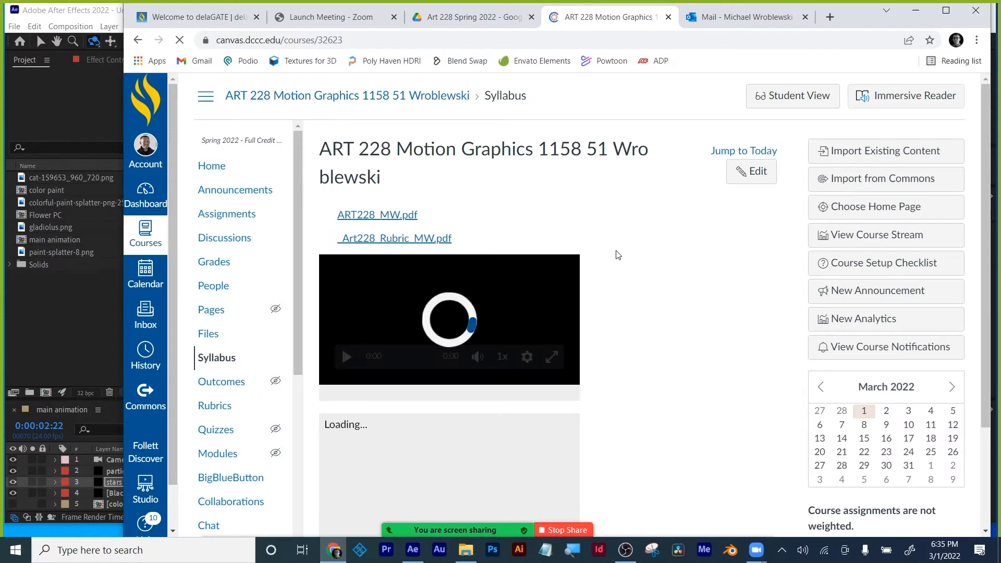
pyautogui.click(209, 334)
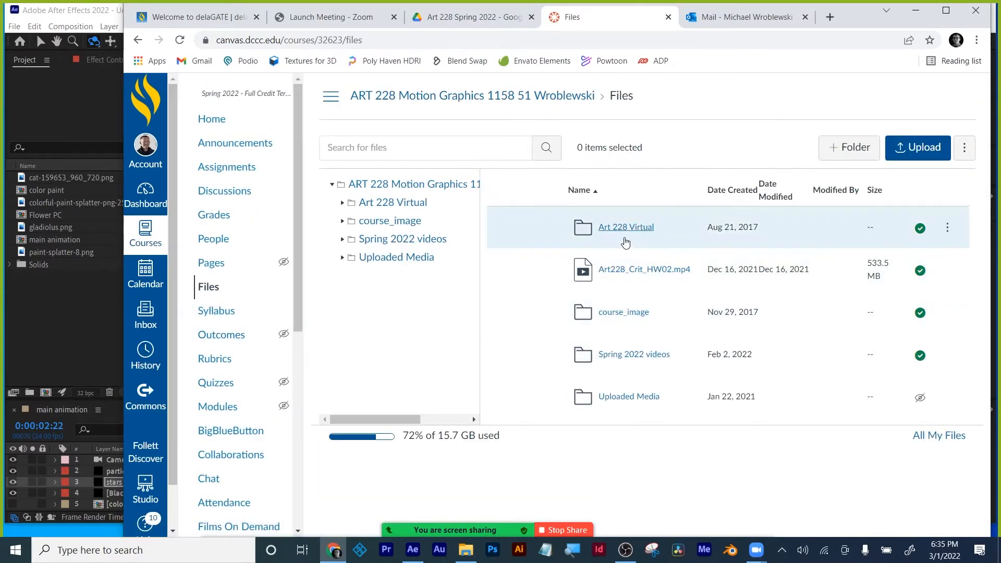
pyautogui.click(625, 228)
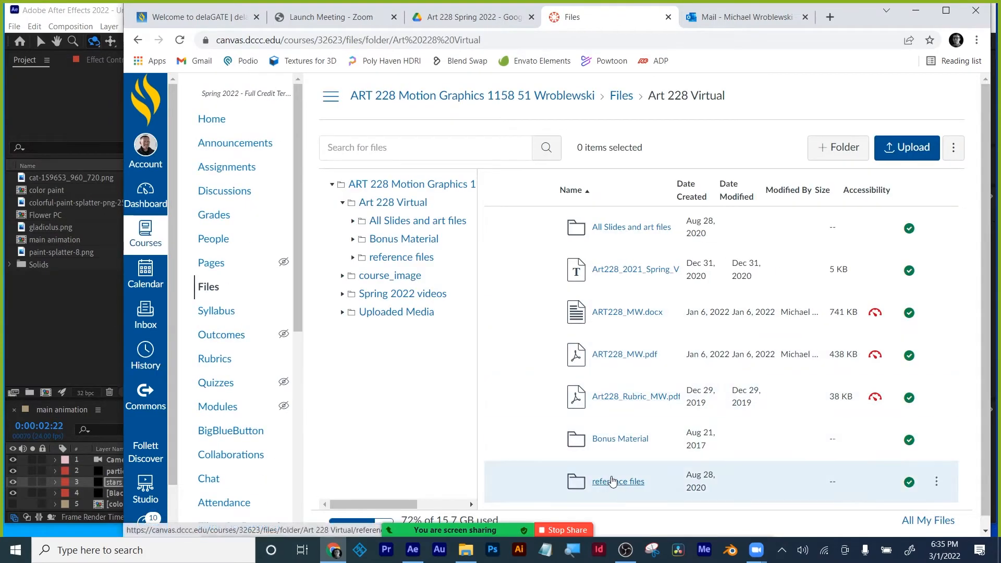
pyautogui.scroll(-1, 605, 474)
pyautogui.click(626, 218)
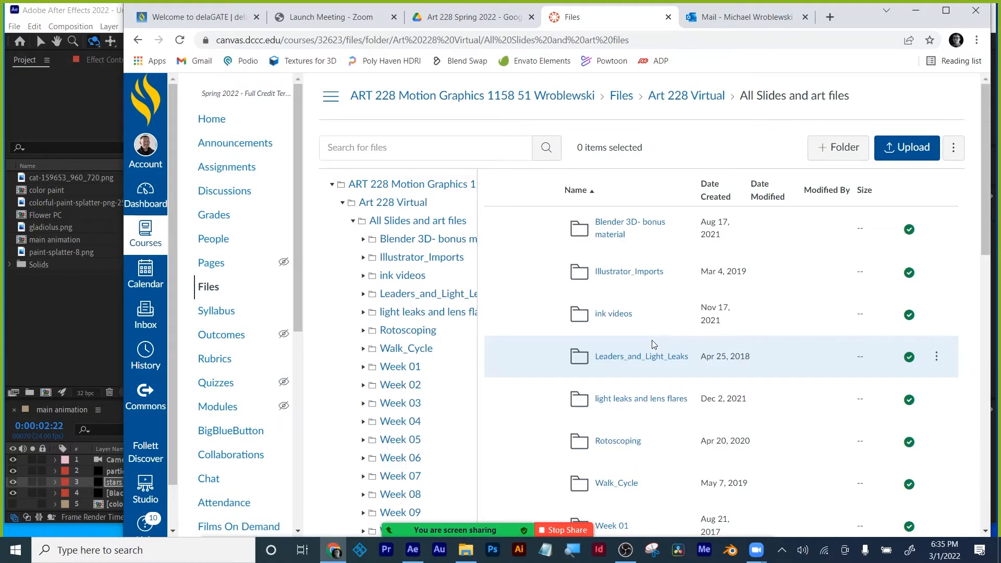
pyautogui.scroll(-8, 649, 360)
pyautogui.click(606, 412)
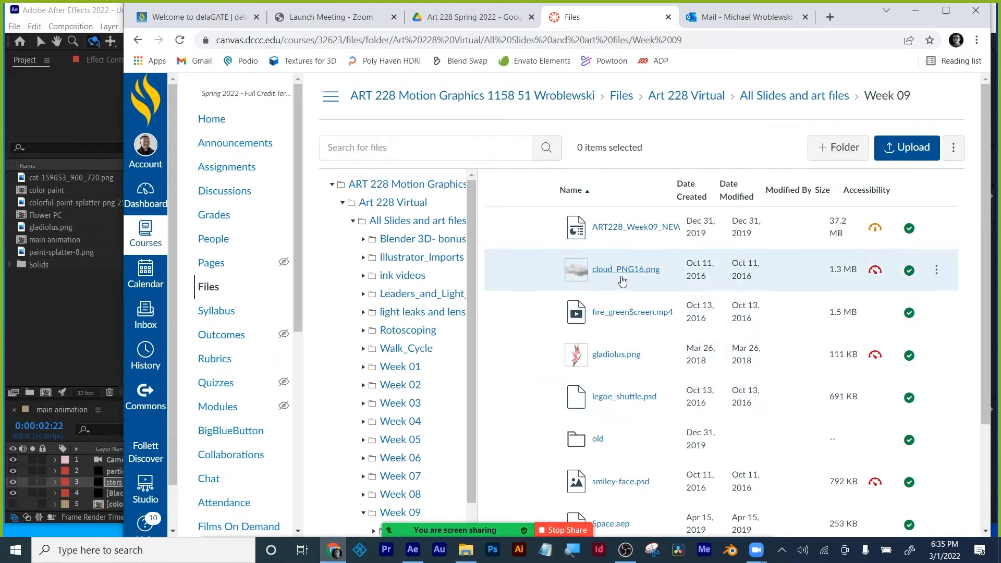
# - Download cloud_PNG16.png from the Week 09 folder, then return to After Effects and import it into the project
pyautogui.click(930, 271)
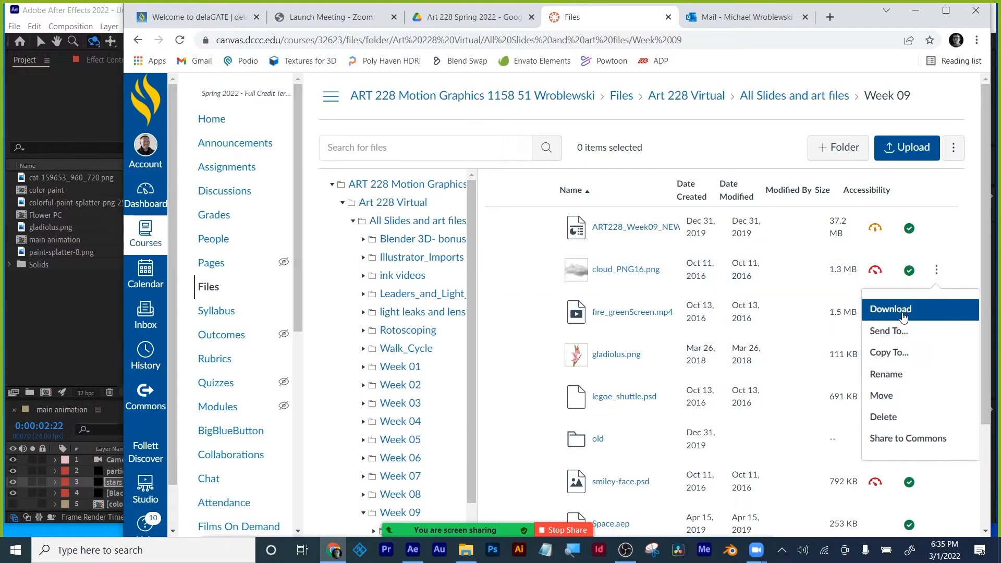
pyautogui.click(901, 310)
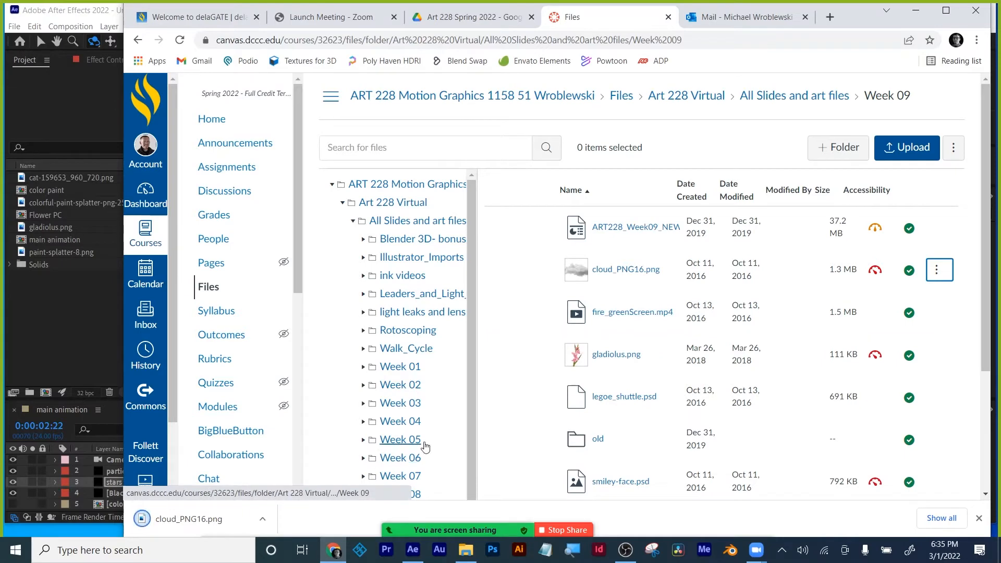
pyautogui.click(979, 517)
pyautogui.click(916, 10)
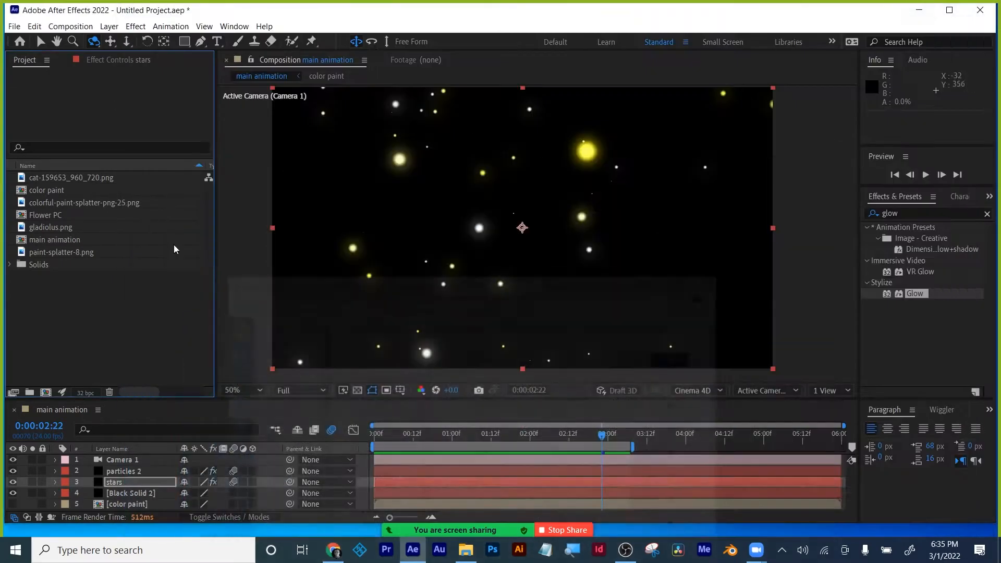
pyautogui.doubleClick(78, 294)
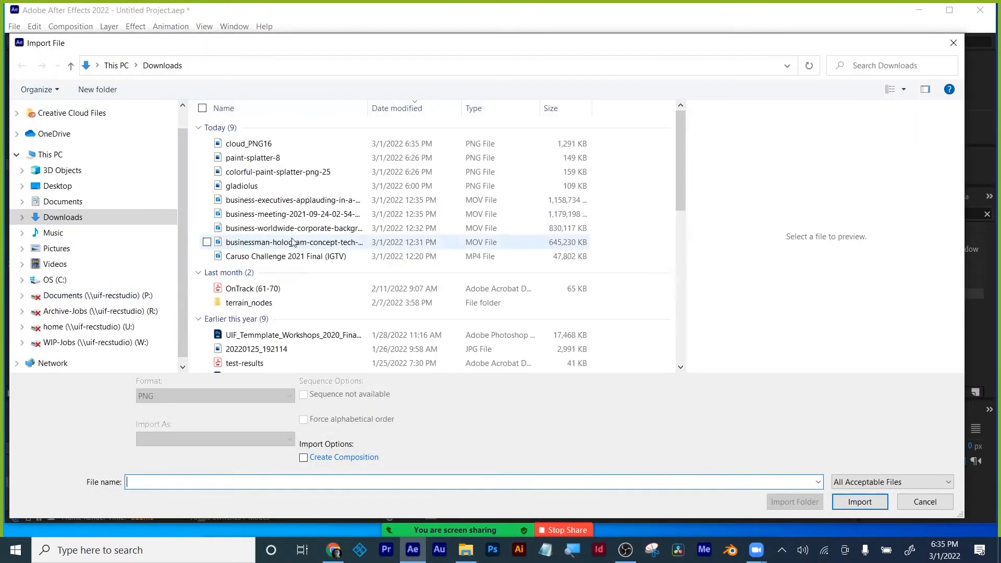
pyautogui.doubleClick(245, 143)
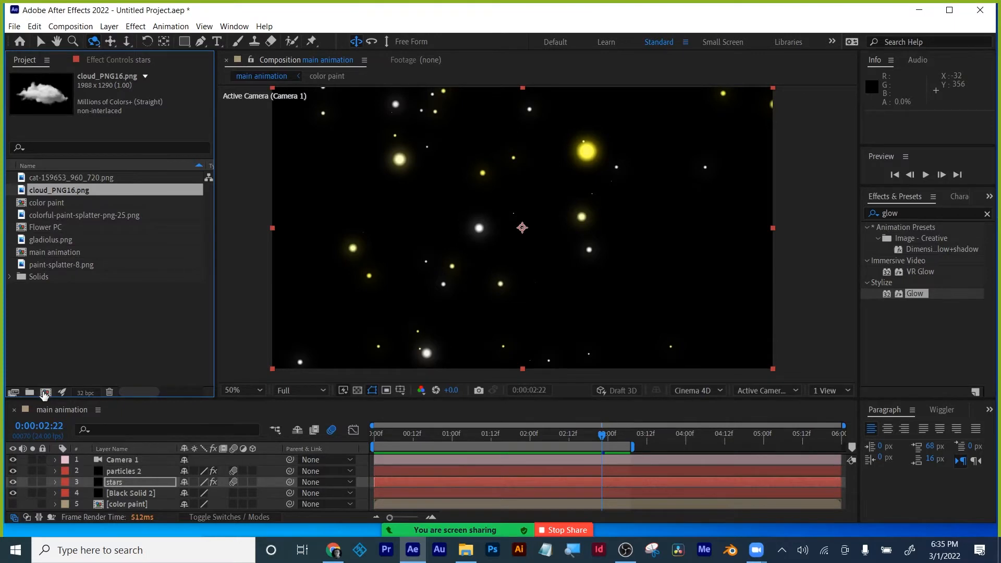
# - Create a 200 x 200 px composition named fog and place cloud_PNG16.png in it scaled to 10%
pyautogui.click(46, 392)
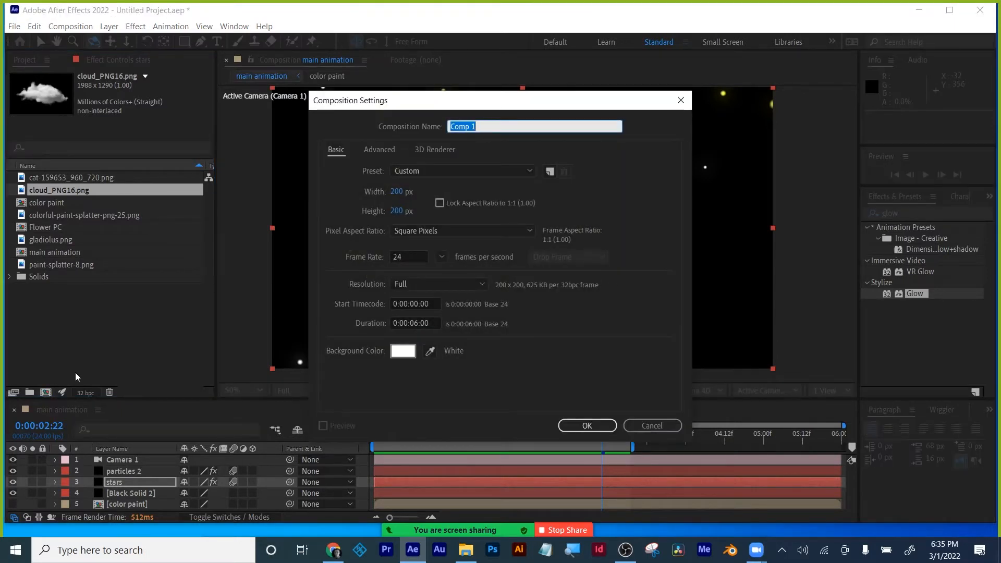
pyautogui.write('fog')
pyautogui.click(569, 430)
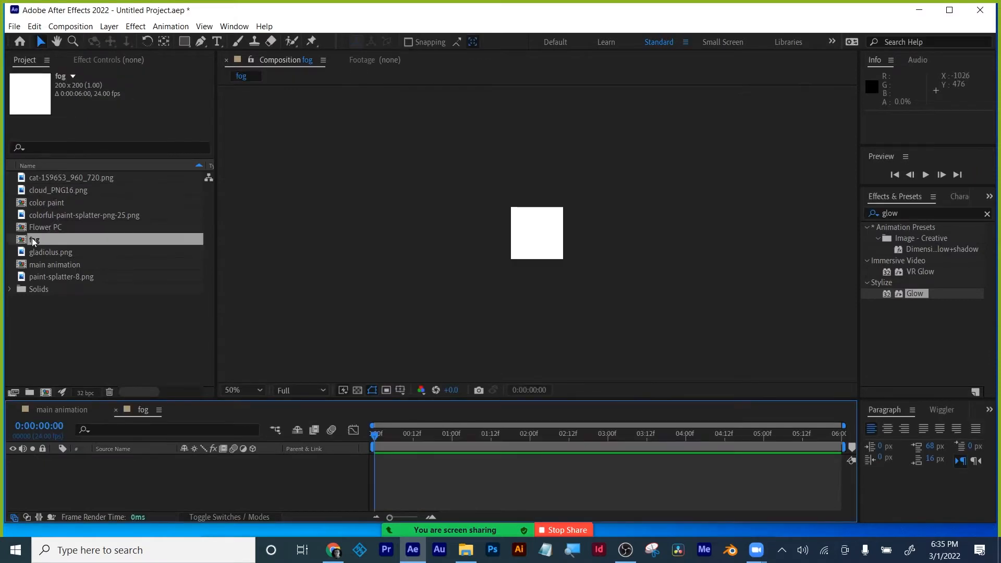
pyautogui.moveTo(45, 192); pyautogui.dragTo(133, 492)
pyautogui.press('s')
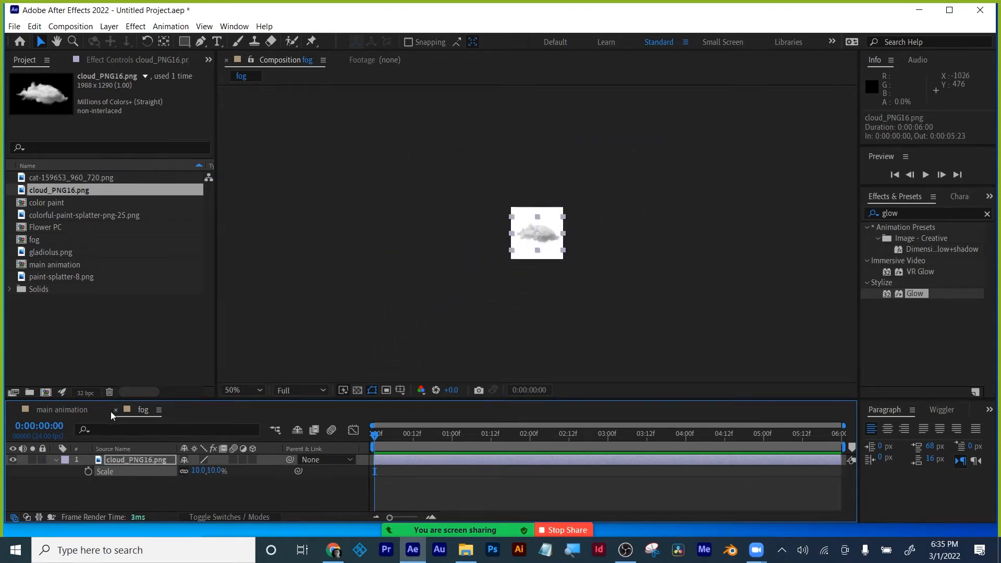
# - Close the fog composition, nest it in main animation below Black Solid 2 and hide its layer
pyautogui.click(115, 411)
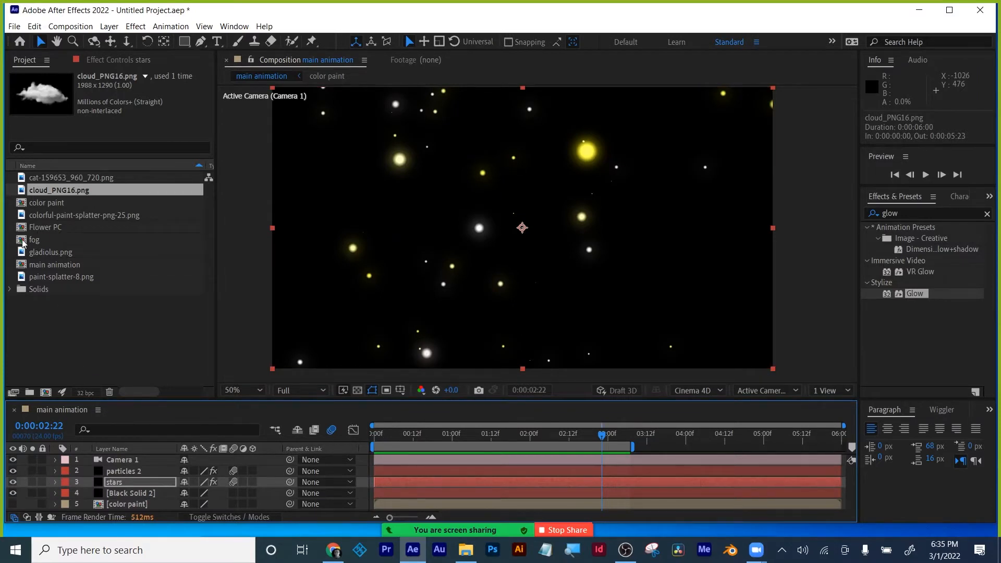
pyautogui.moveTo(23, 243); pyautogui.dragTo(109, 501)
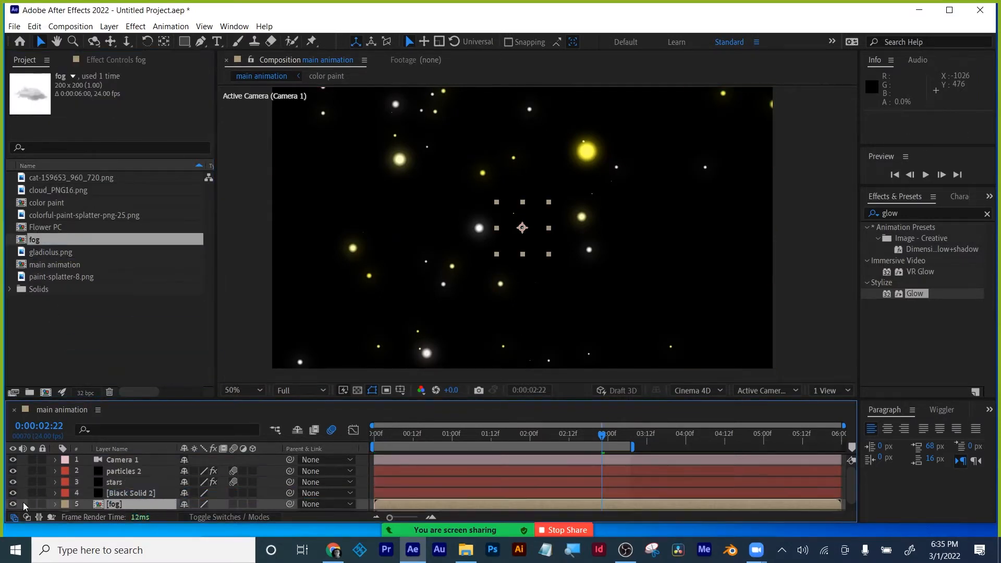
# - Rename the particles 2 layer as fog and open its effect controls
pyautogui.click(122, 472)
pyautogui.press('Return')
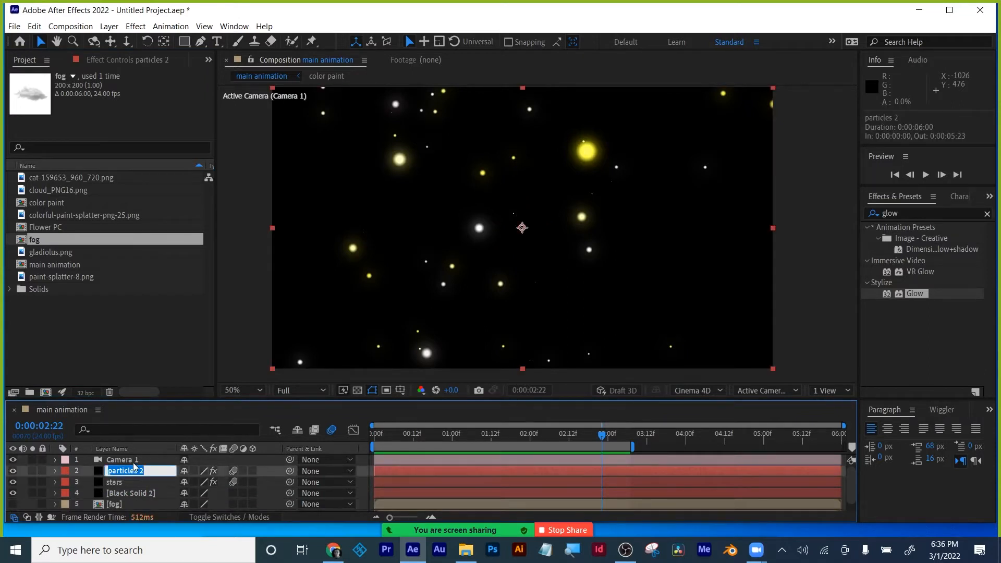
pyautogui.write('fog')
pyautogui.press('Return')
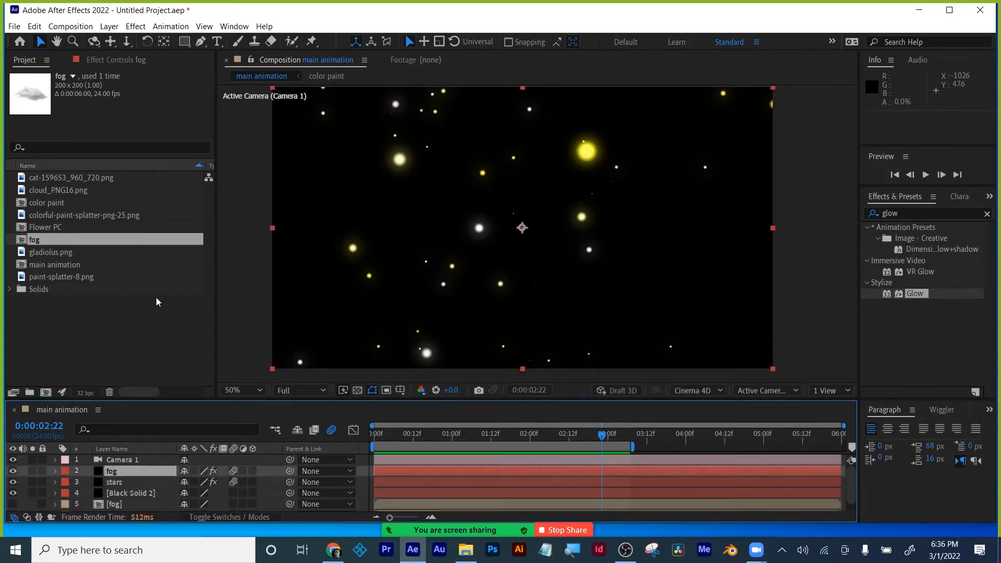
pyautogui.click(105, 61)
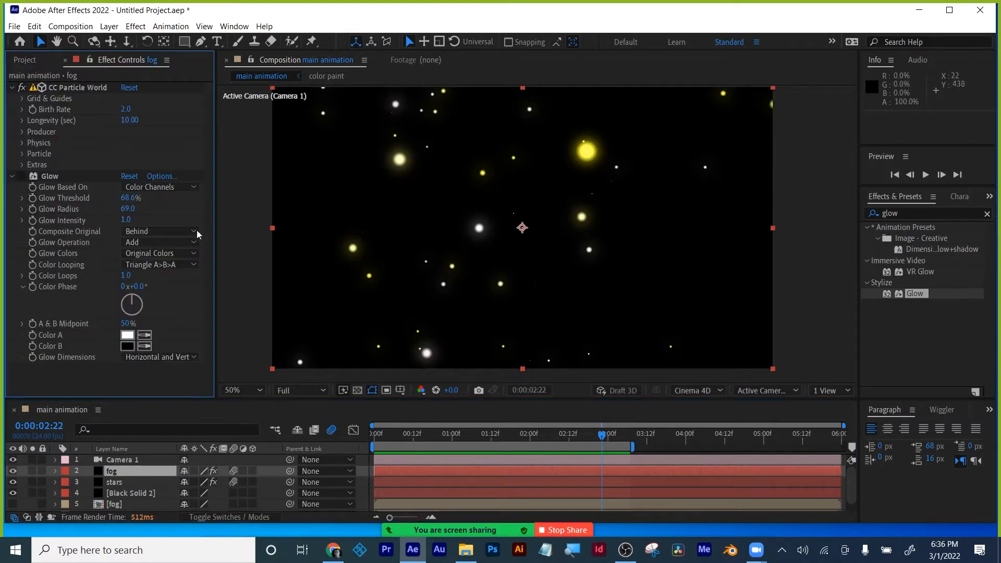
# - Delete the Glow effect from the fog layer and set its CC Particle World particle type to Textured Faded Disc
pyautogui.click(49, 177)
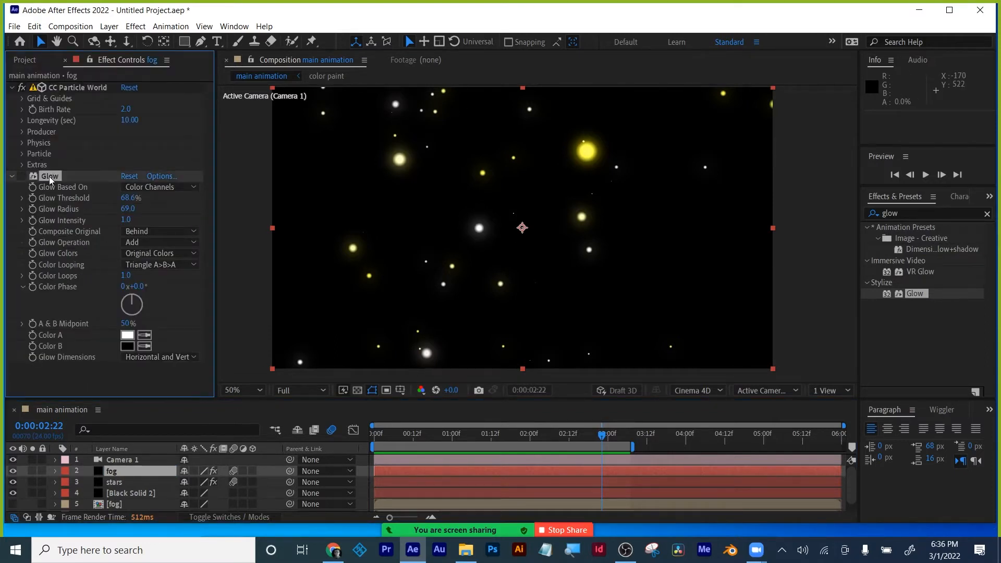
pyautogui.press('Delete')
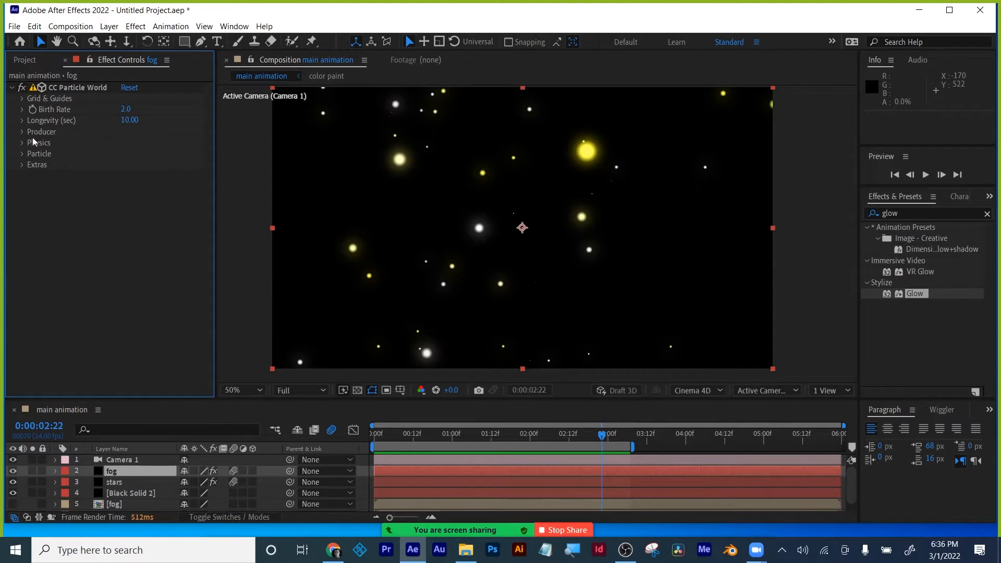
pyautogui.click(23, 154)
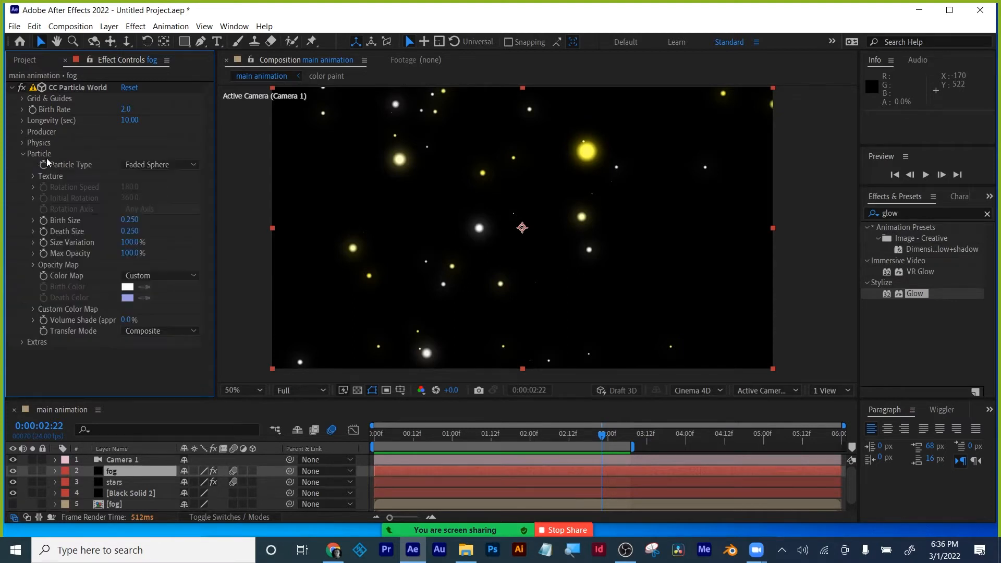
pyautogui.click(131, 165)
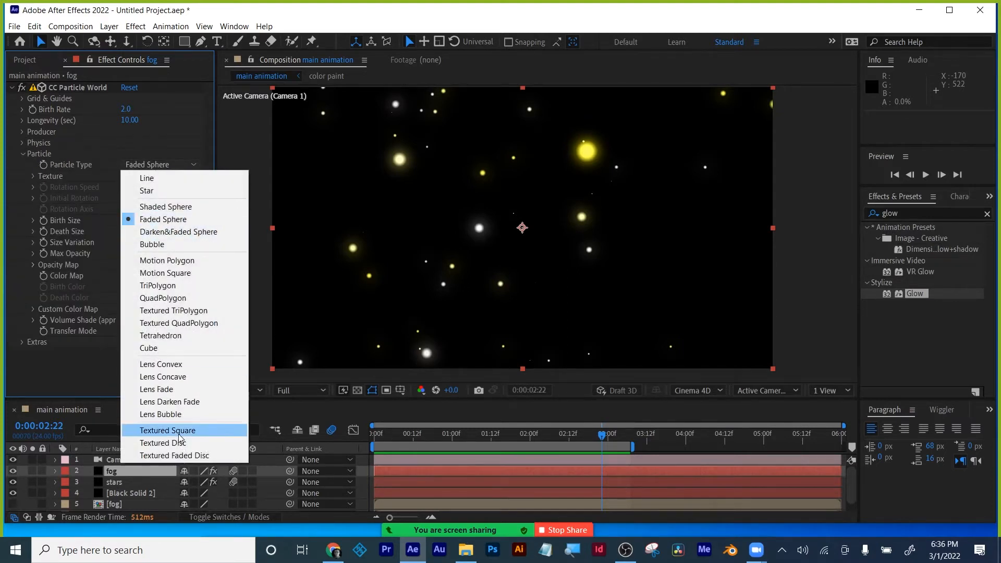
pyautogui.click(174, 455)
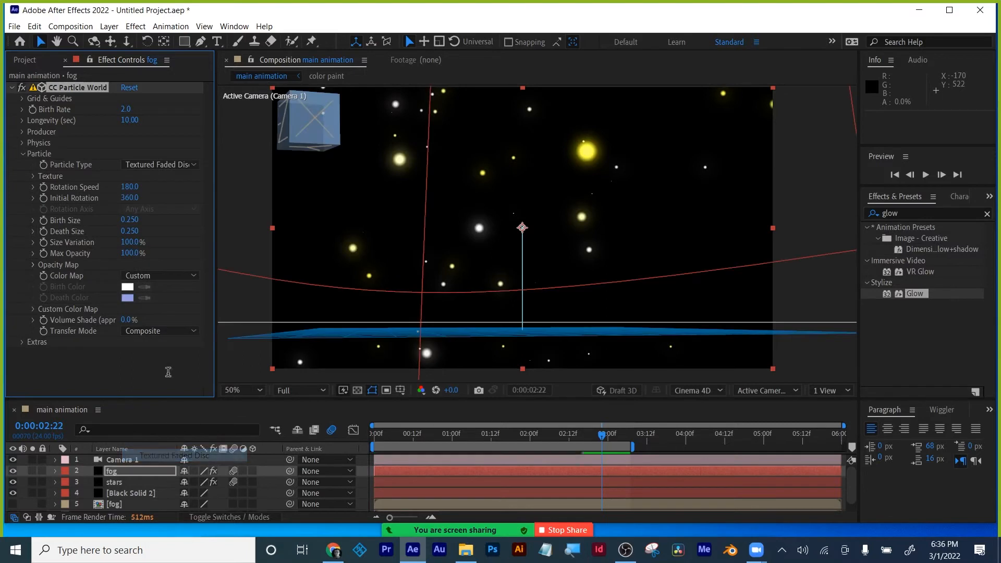
# - Use the nested 5. fog layer as the particle texture, with its source set to Effects & Masks
pyautogui.click(31, 175)
pyautogui.click(136, 187)
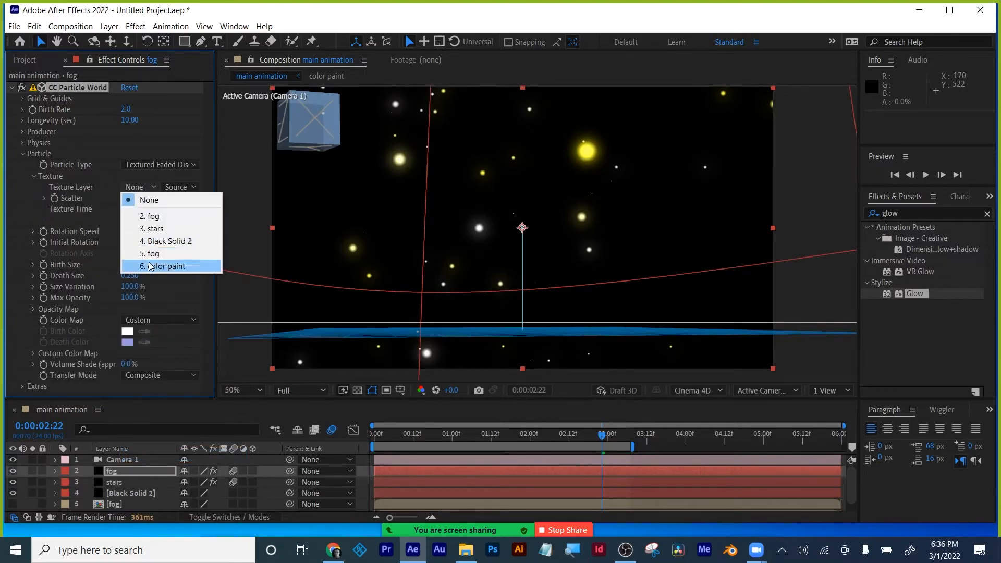
pyautogui.click(152, 254)
pyautogui.click(184, 186)
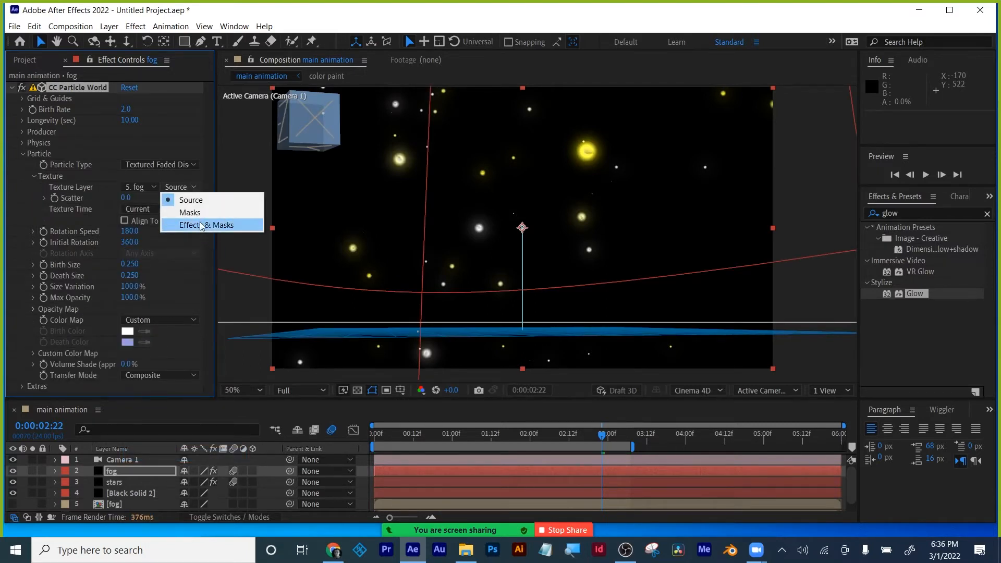
pyautogui.click(201, 226)
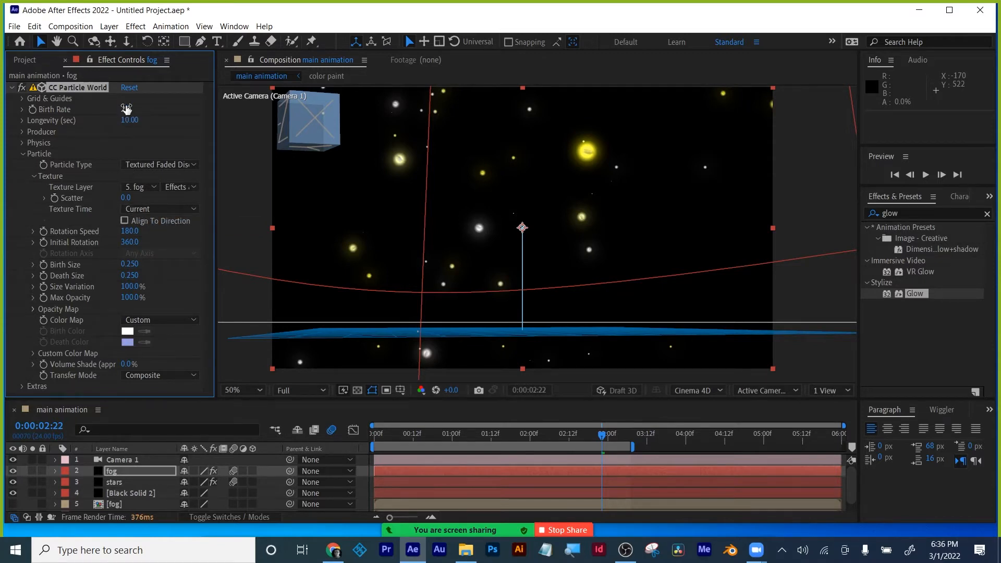
# - Set the fog's birth rate to 4.1, birth size to 10.560, death size to 20.250 and max opacity to 3%
pyautogui.moveTo(126, 111); pyautogui.dragTo(136, 111)
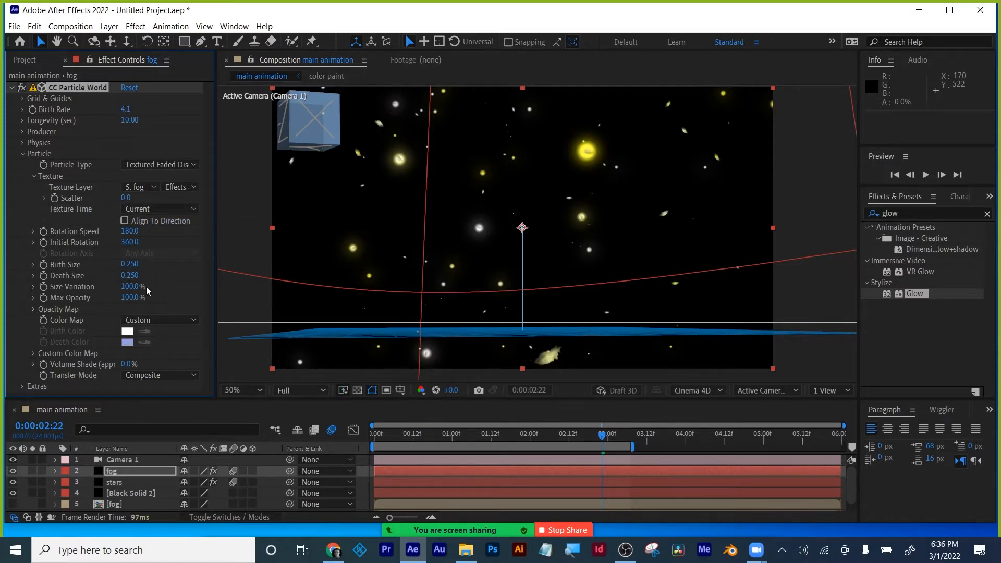
pyautogui.moveTo(130, 267); pyautogui.dragTo(998, 240)
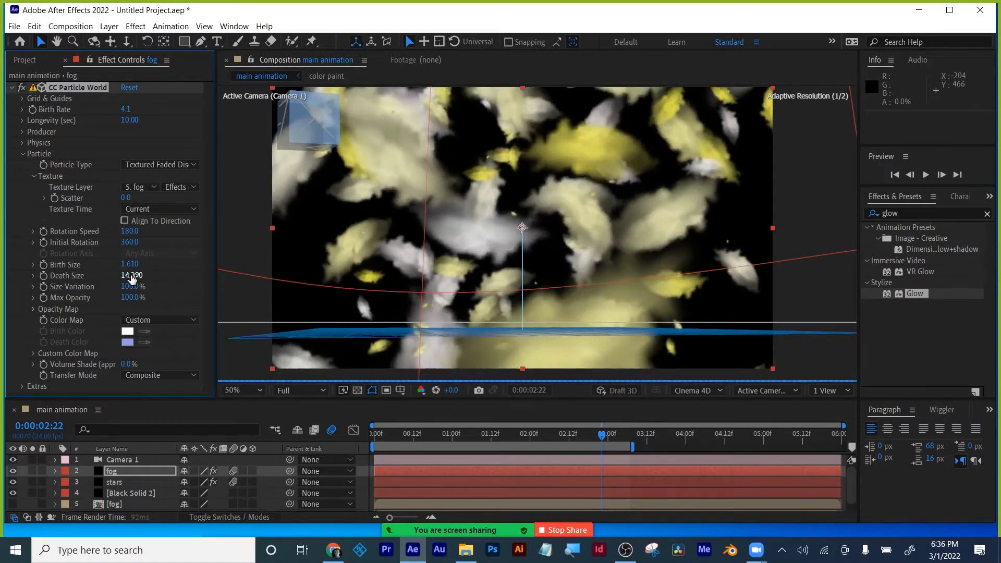
pyautogui.moveTo(132, 277); pyautogui.dragTo(701, 249)
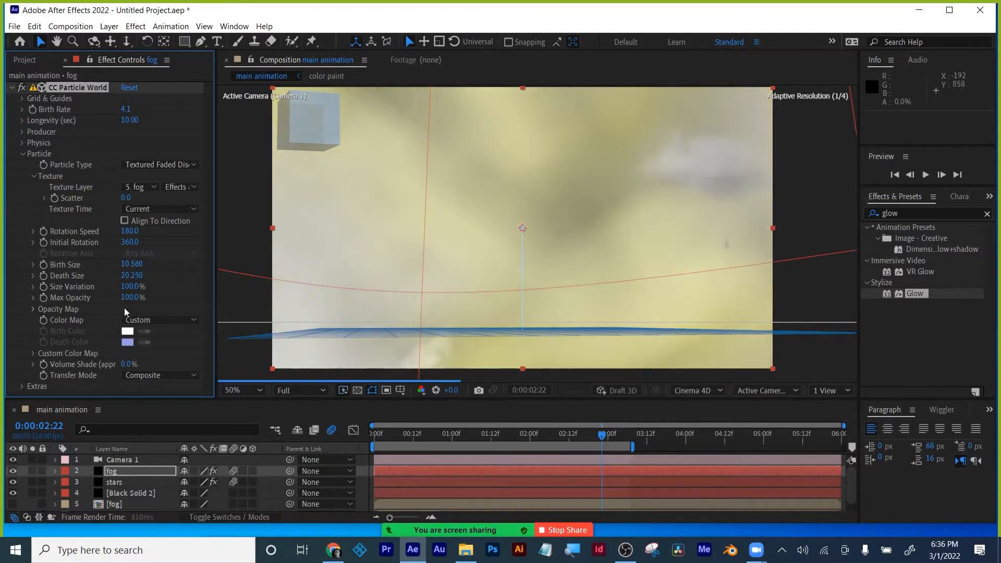
pyautogui.moveTo(127, 303); pyautogui.dragTo(75, 311)
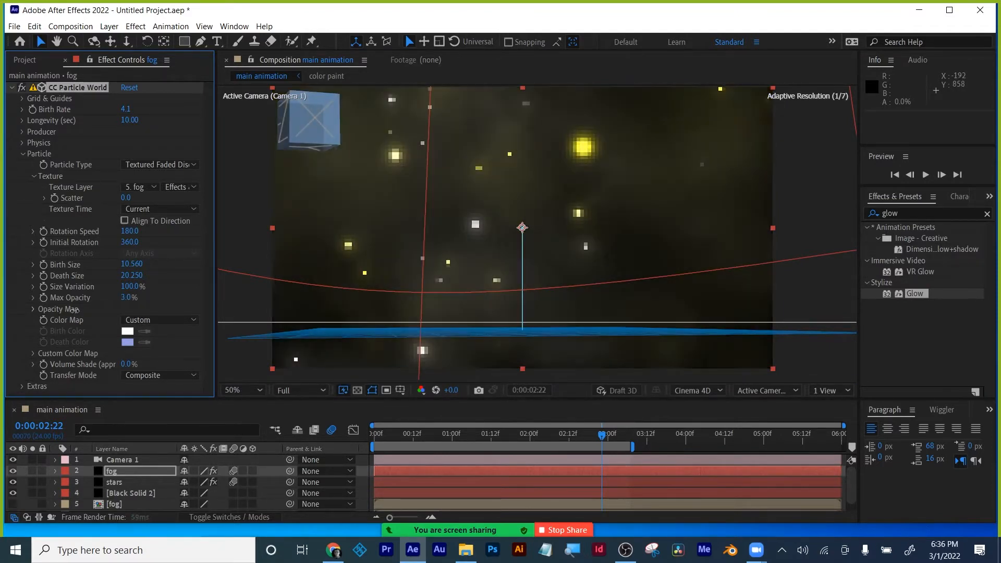
# - Keep the fog's color map on Custom and set its Color At Birth to teal 50FFCD
pyautogui.click(130, 319)
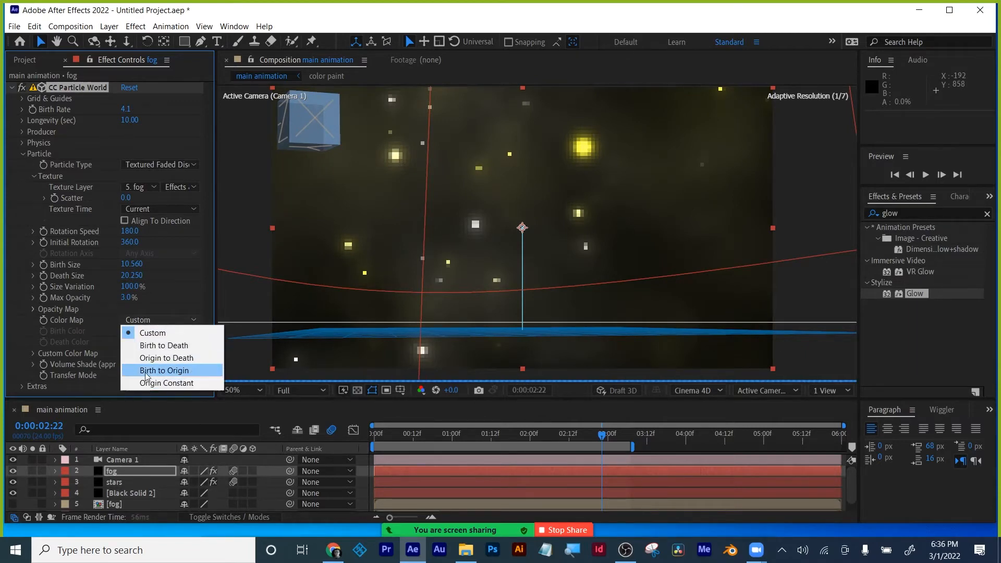
pyautogui.click(153, 336)
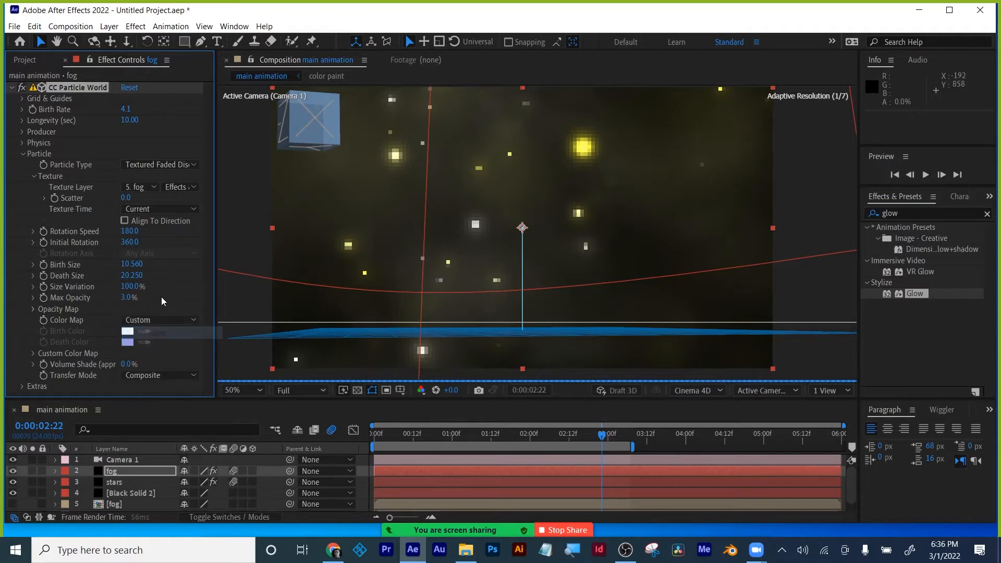
pyautogui.click(33, 353)
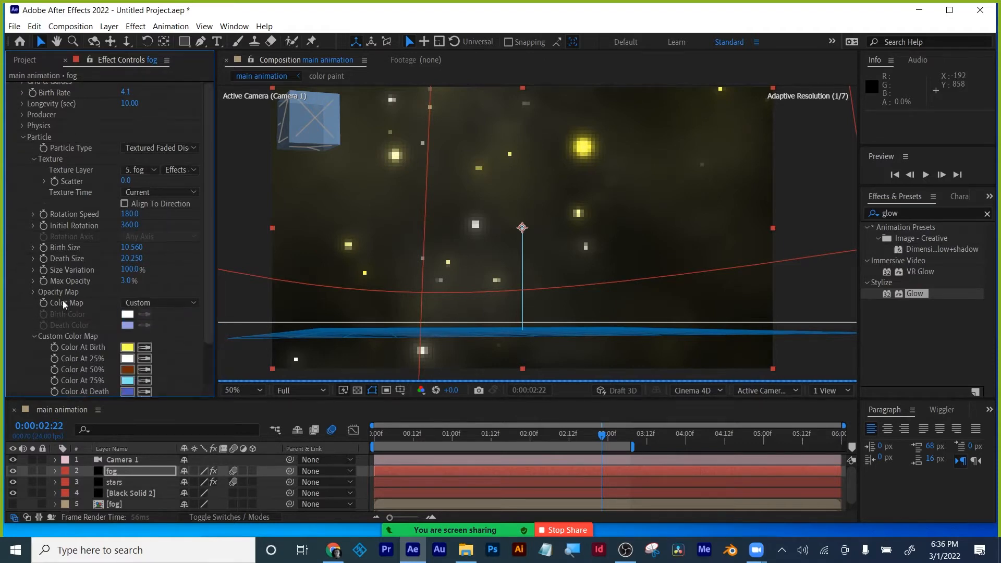
pyautogui.scroll(-2, 62, 301)
pyautogui.click(127, 316)
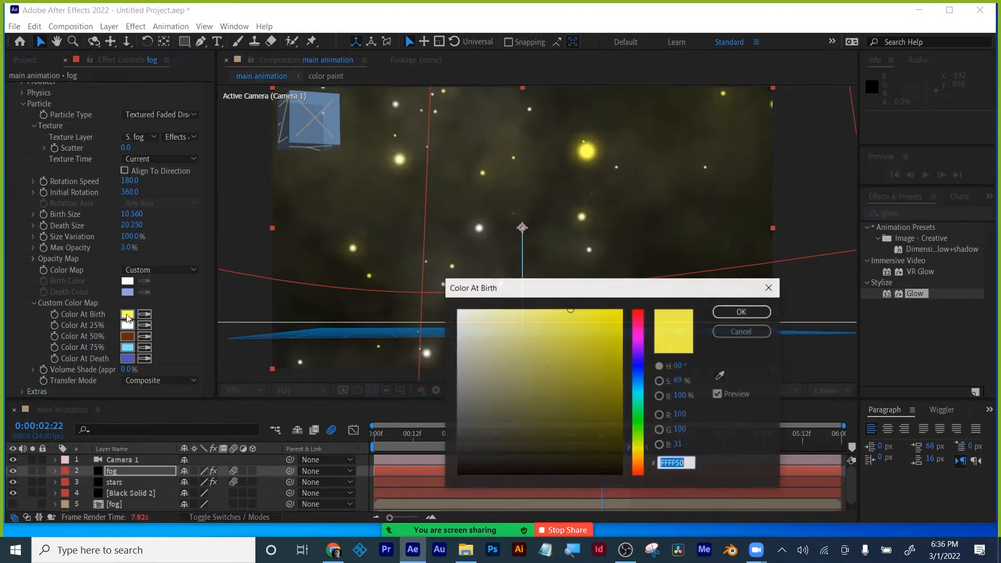
pyautogui.click(638, 400)
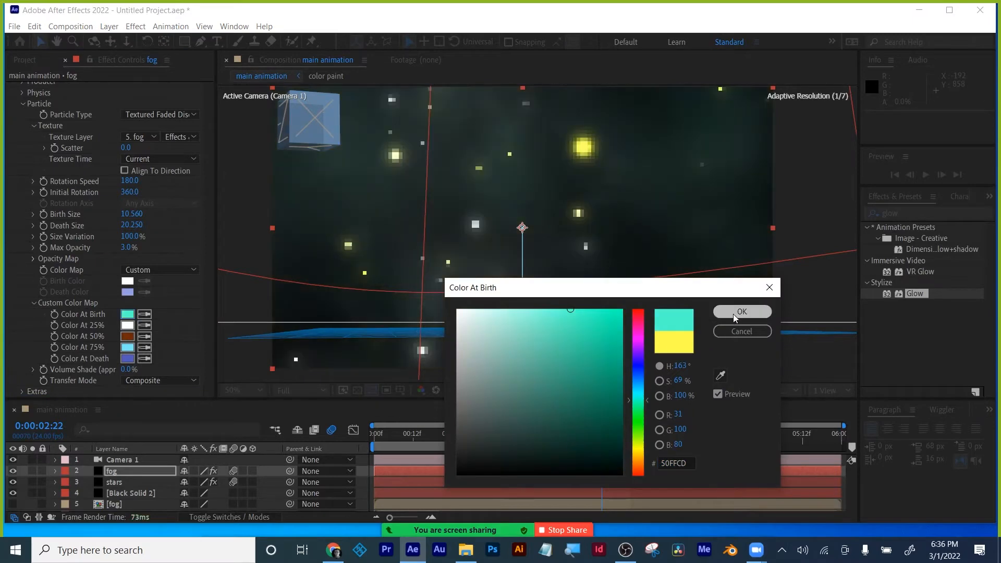
pyautogui.click(733, 312)
# - Change the fog's Color At 25% in the custom color map to a medium green
pyautogui.click(126, 326)
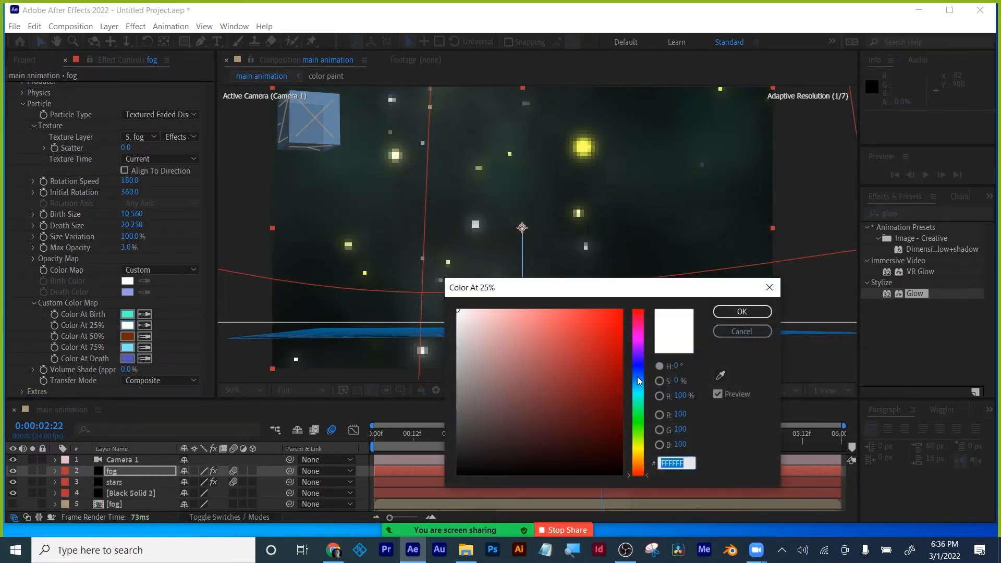
pyautogui.moveTo(637, 376); pyautogui.dragTo(647, 430)
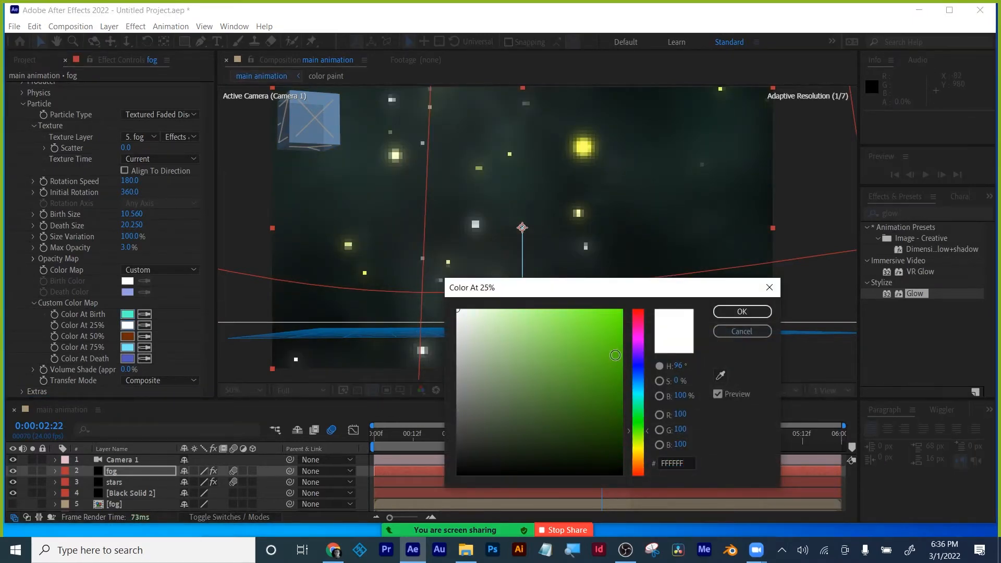
pyautogui.click(615, 355)
pyautogui.click(742, 312)
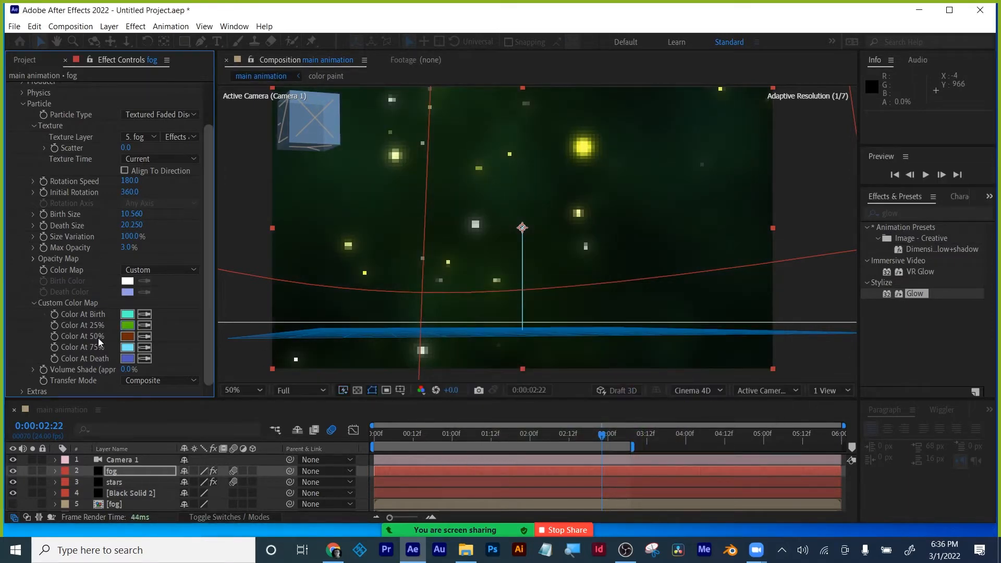
# - Change the fog's Color At 50% to a magenta purple and collapse the CC Particle World settings
pyautogui.click(128, 336)
pyautogui.moveTo(646, 383); pyautogui.dragTo(643, 345)
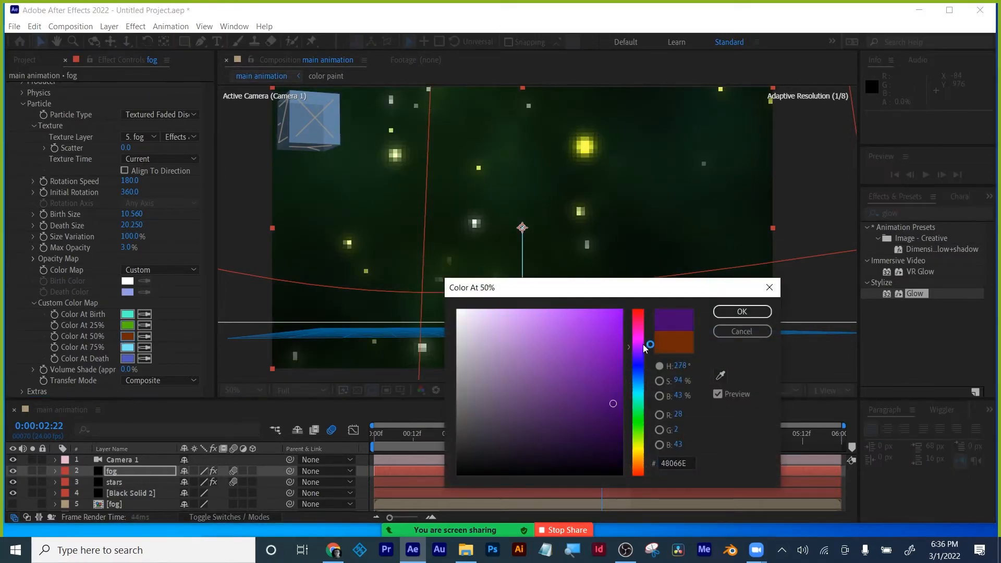
pyautogui.click(615, 345)
pyautogui.click(731, 311)
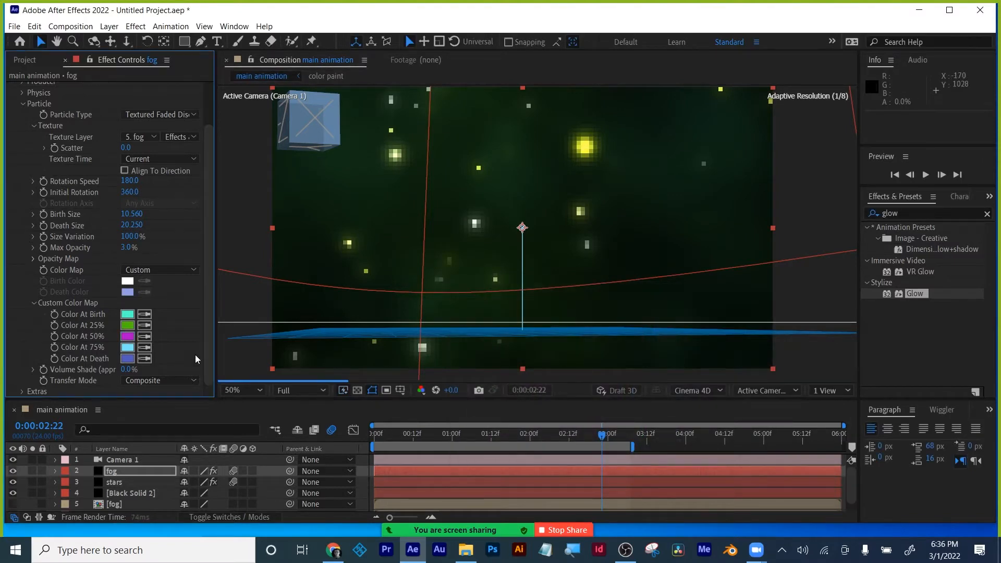
pyautogui.scroll(3, 37, 138)
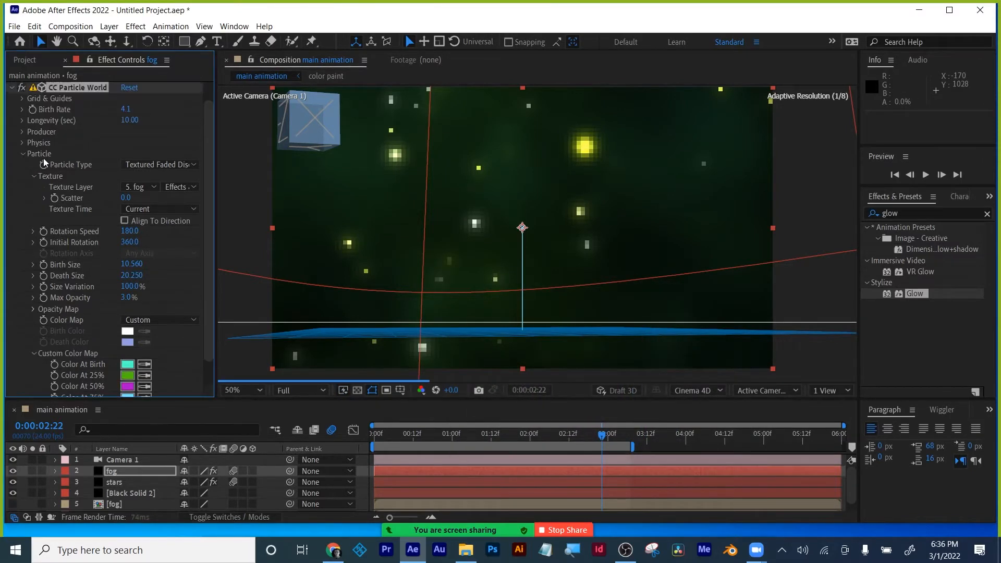
pyautogui.click(12, 89)
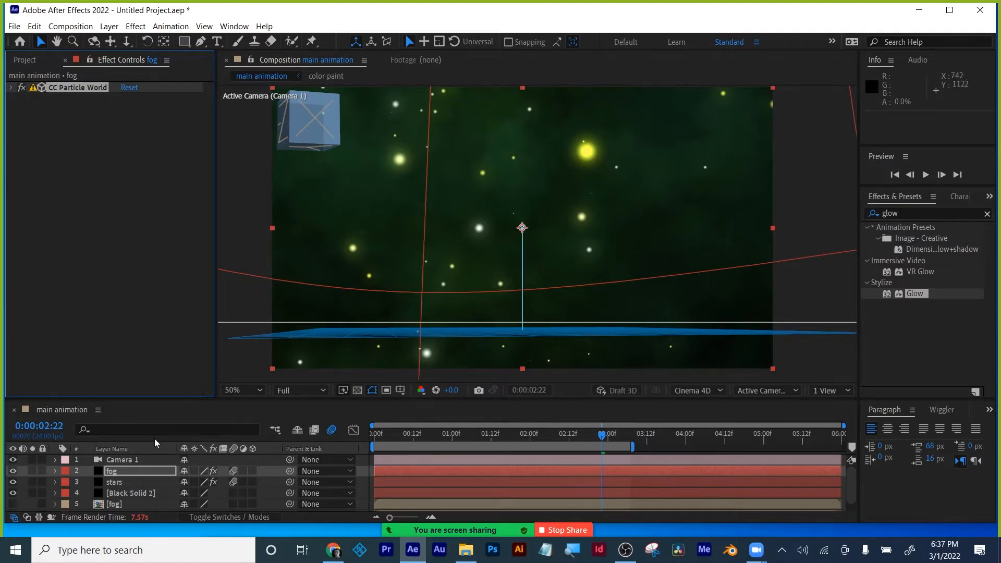
# - Slide the fog and stars layers earlier to start at -0:00:03:23, extend their ends to 0:00:07:10, and preview frame 0:00:02:08
pyautogui.click(124, 461)
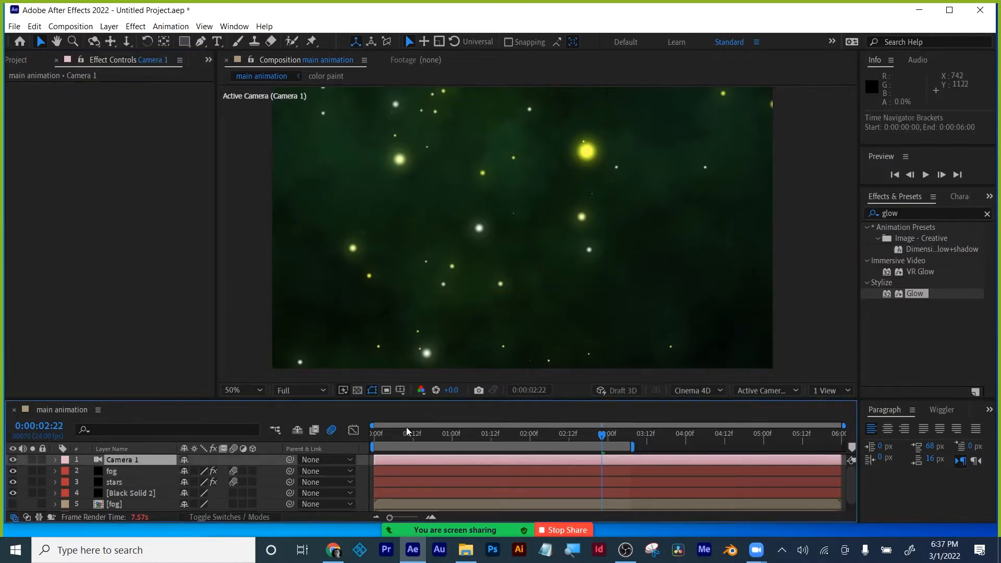
pyautogui.moveTo(405, 427); pyautogui.dragTo(486, 424)
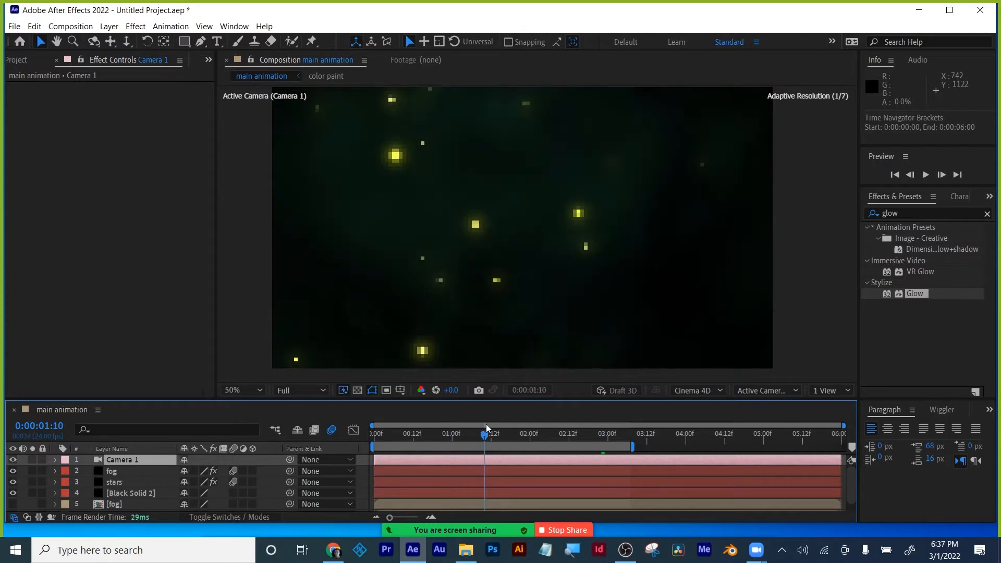
pyautogui.click(114, 470)
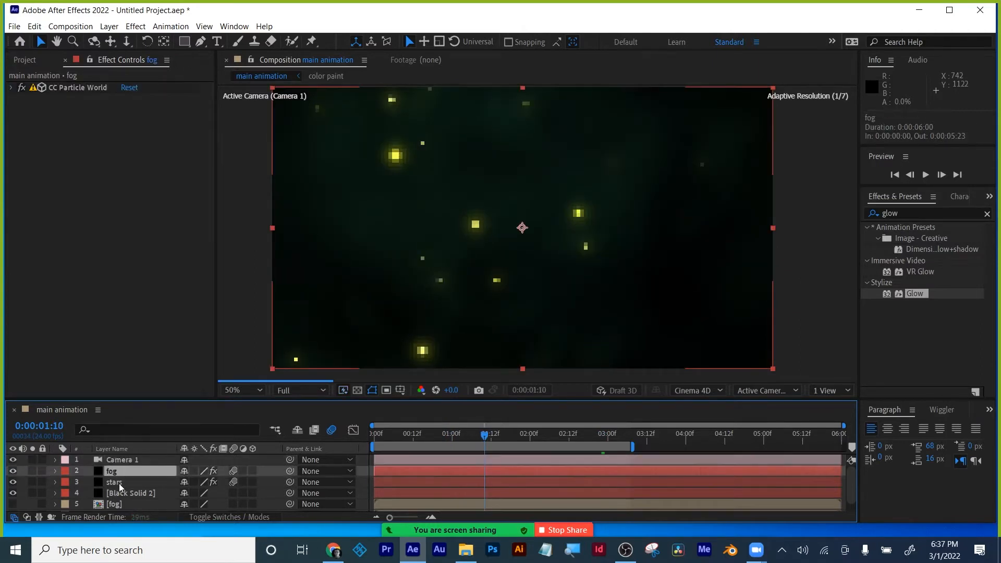
pyautogui.keyDown('ctrl'); pyautogui.click(113, 481); pyautogui.keyUp('ctrl')
pyautogui.moveTo(516, 471); pyautogui.dragTo(206, 477)
pyautogui.moveTo(532, 468); pyautogui.dragTo(914, 470)
pyautogui.moveTo(485, 437); pyautogui.dragTo(556, 433)
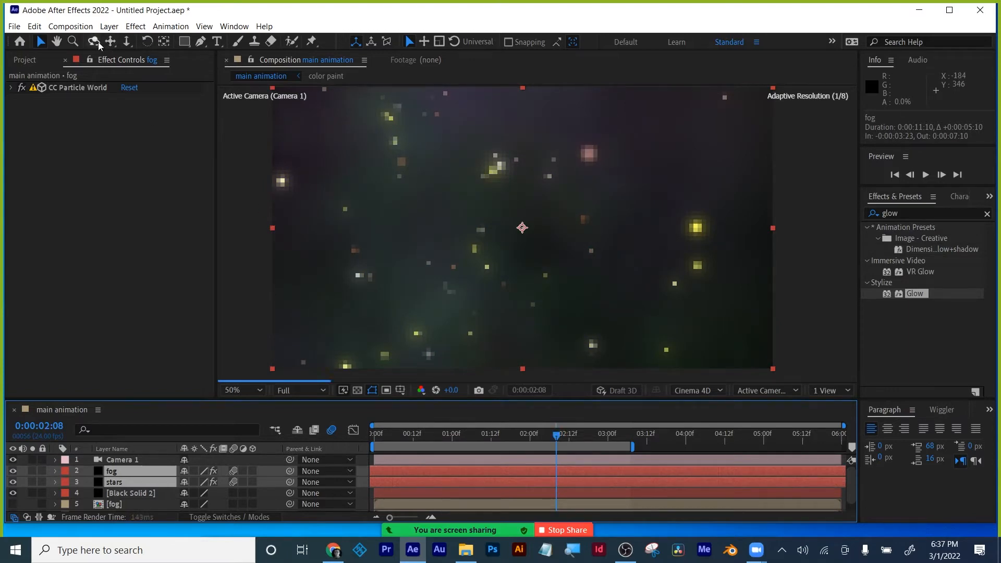
# - Dolly Camera 1 back and forth through the stars and fog, ending at a position of about 1019.8, 552.1, -17.7
pyautogui.click(126, 41)
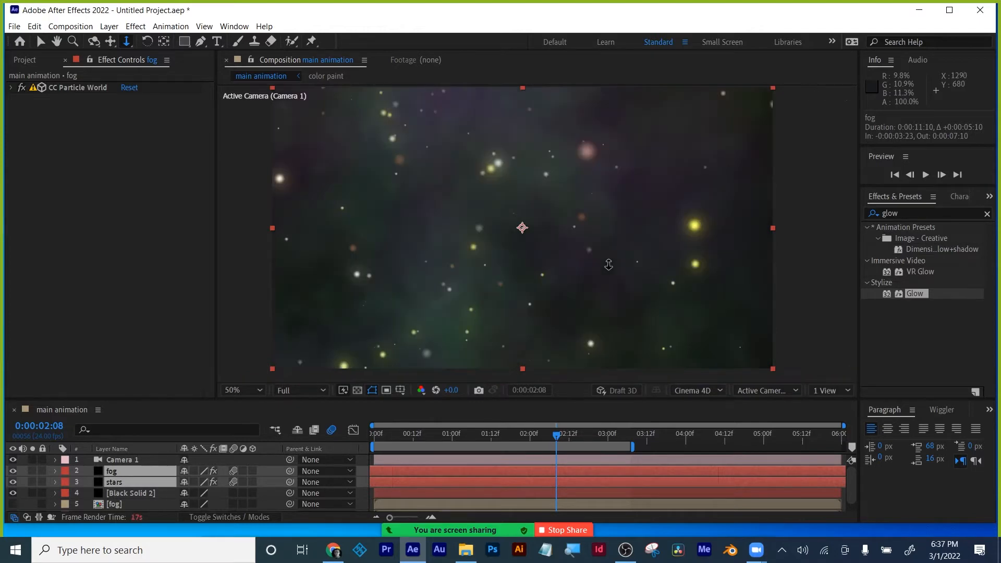
pyautogui.moveTo(606, 265); pyautogui.dragTo(588, 72)
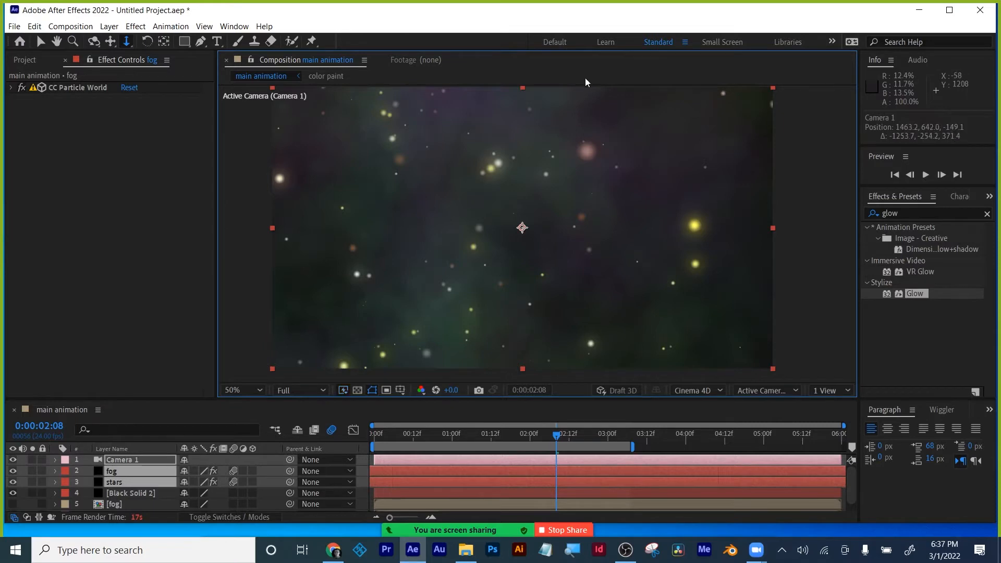
pyautogui.moveTo(549, 255); pyautogui.dragTo(551, 352)
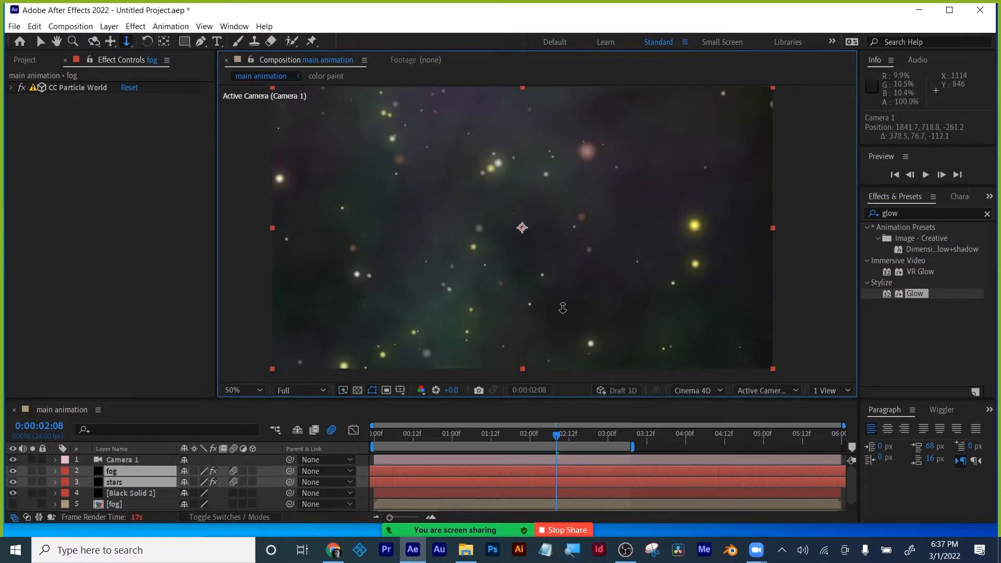
pyautogui.moveTo(563, 309); pyautogui.dragTo(553, 208)
pyautogui.scroll(-4, 554, 246)
pyautogui.scroll(4, 553, 251)
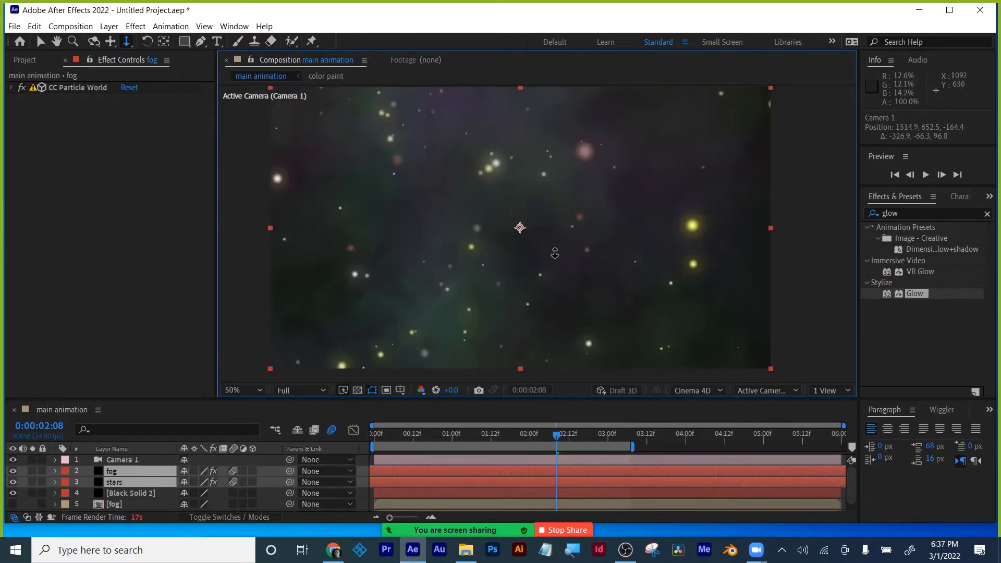
pyautogui.moveTo(600, 109); pyautogui.dragTo(599, 107)
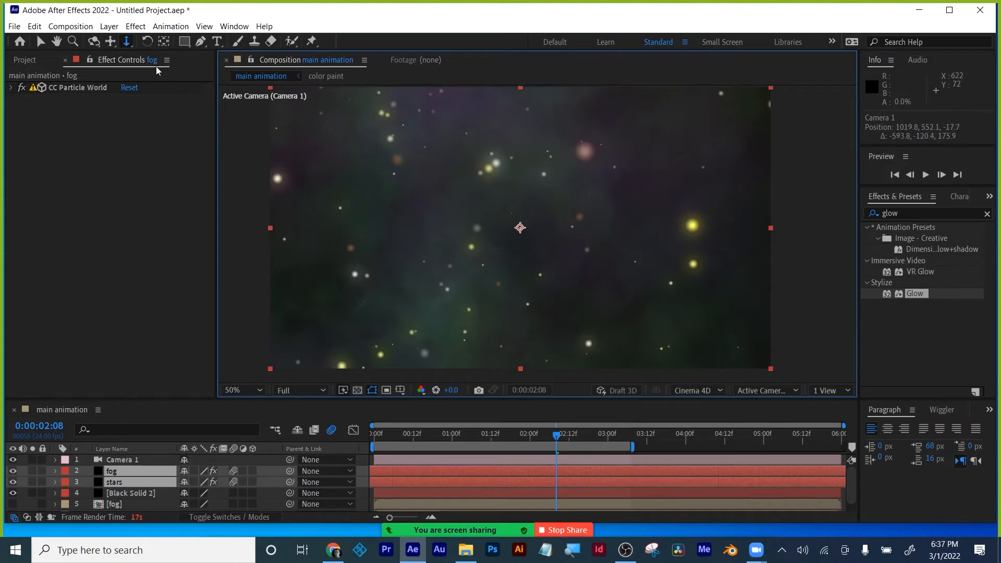
# - Try panning the camera, and dolly Camera 1 through the stars and fog to a position of about 981.3, 544.3, -6.3
pyautogui.click(113, 44)
pyautogui.moveTo(510, 258); pyautogui.dragTo(543, 242)
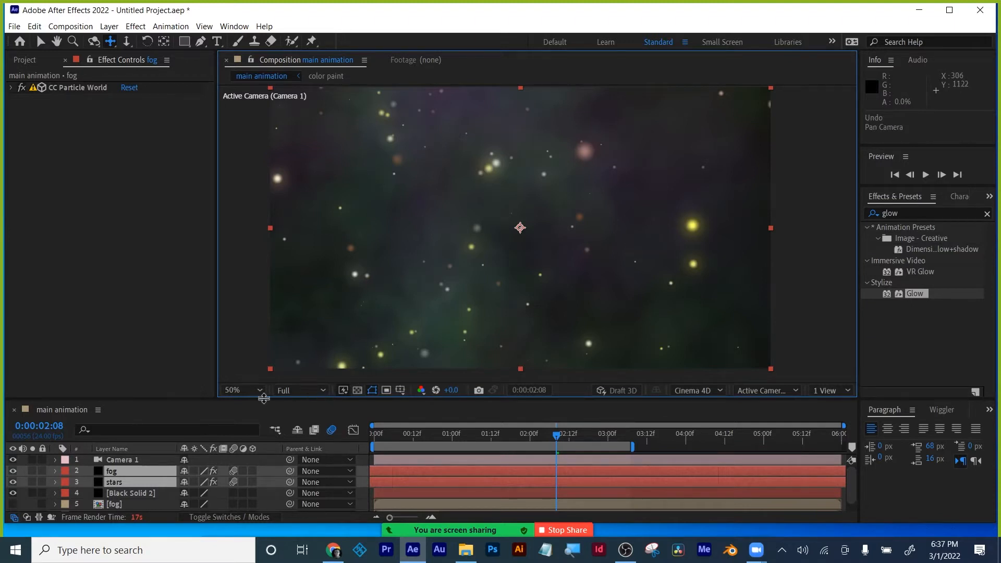
pyautogui.click(123, 458)
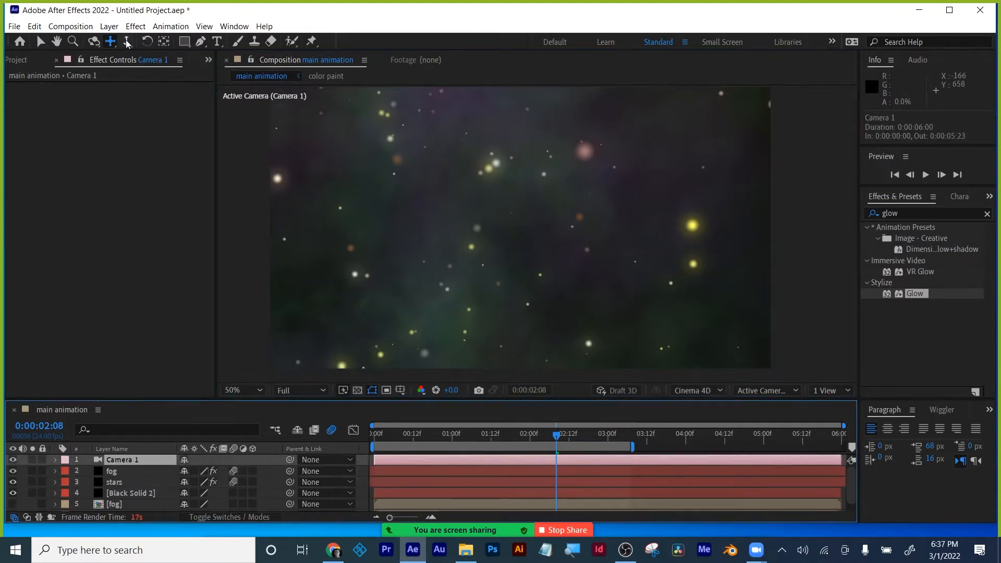
pyautogui.click(126, 41)
pyautogui.moveTo(528, 225); pyautogui.dragTo(476, 134)
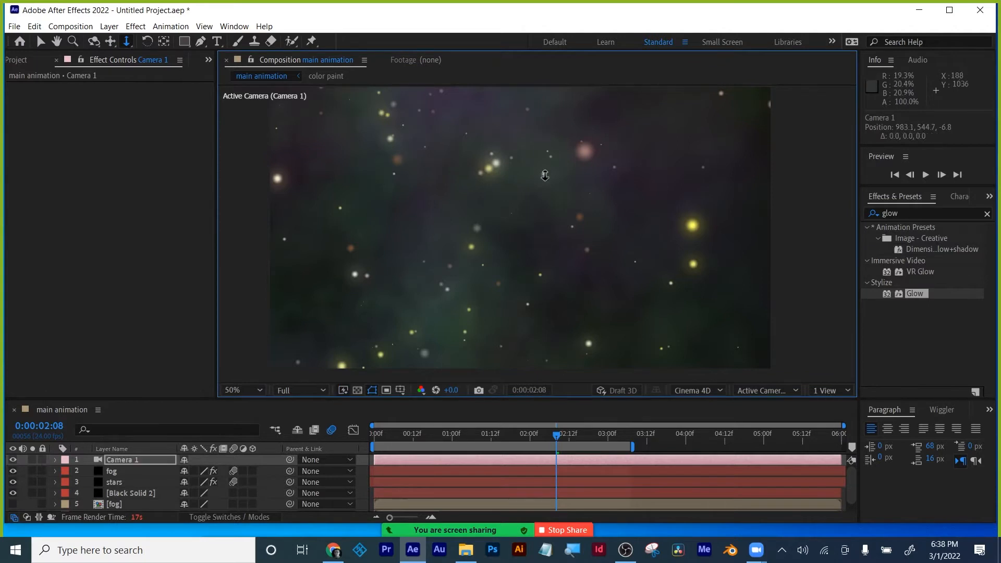
pyautogui.moveTo(552, 343); pyautogui.dragTo(551, 300)
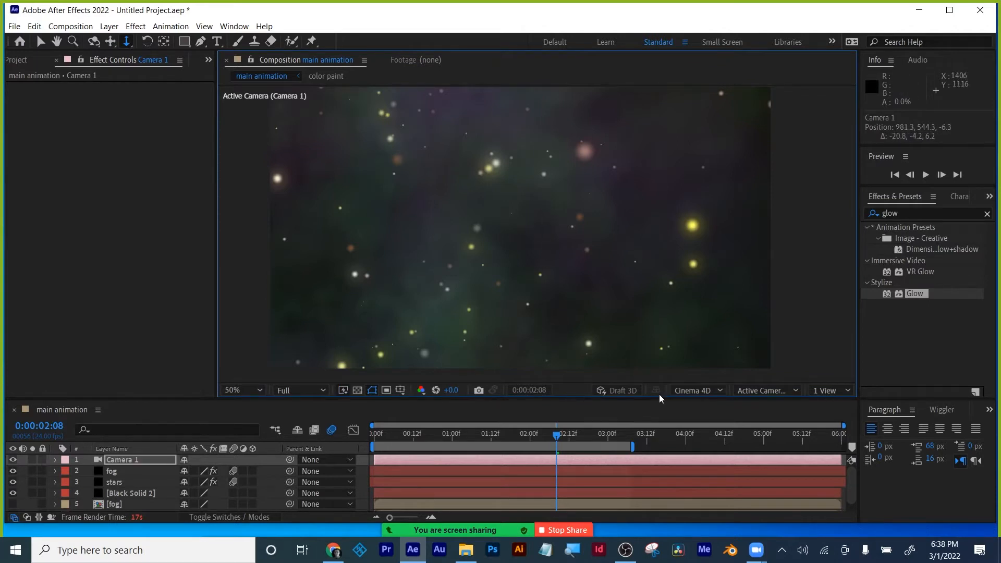
# - Switch the composition's 3D renderer to Classic 3D and dolly Camera 1 to a position of about 976.6, 543.4, -4.9
pyautogui.click(697, 391)
pyautogui.click(697, 407)
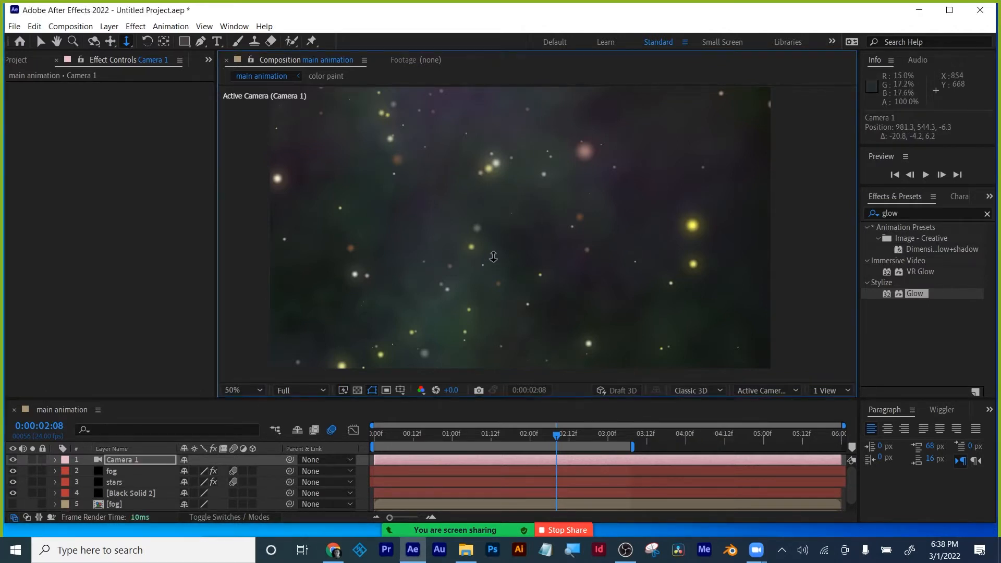
pyautogui.moveTo(493, 256); pyautogui.dragTo(481, 146)
pyautogui.moveTo(483, 151); pyautogui.dragTo(488, 273)
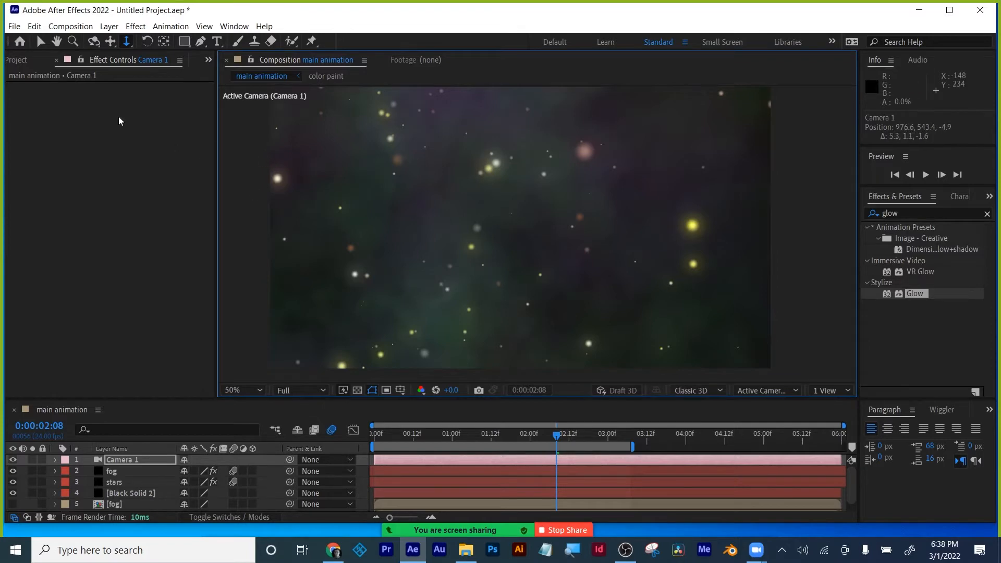
# - Return to the Selection tool and purge the memory and disk cache for all versions
pyautogui.click(41, 41)
pyautogui.click(34, 26)
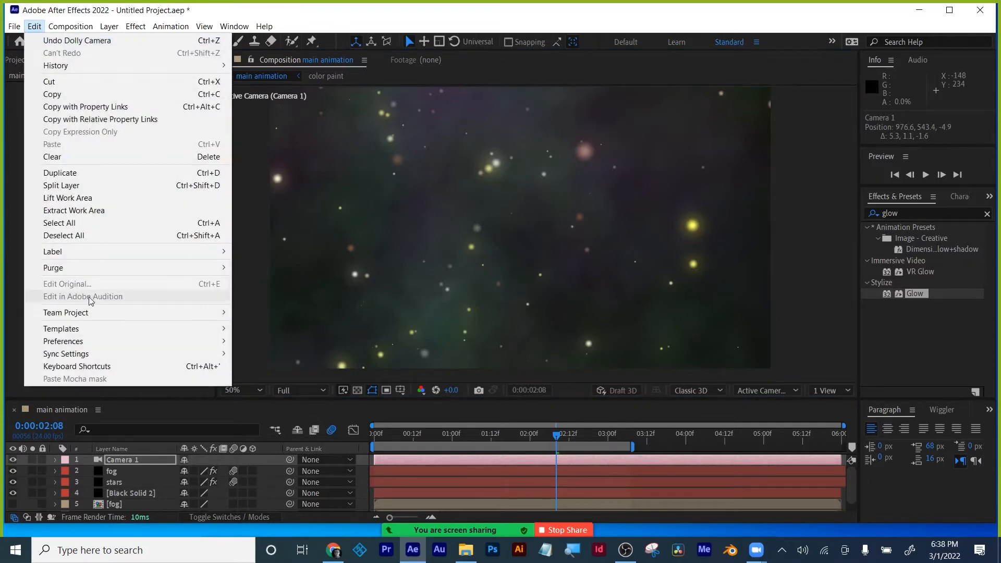
pyautogui.moveTo(83, 267)
pyautogui.click(279, 268)
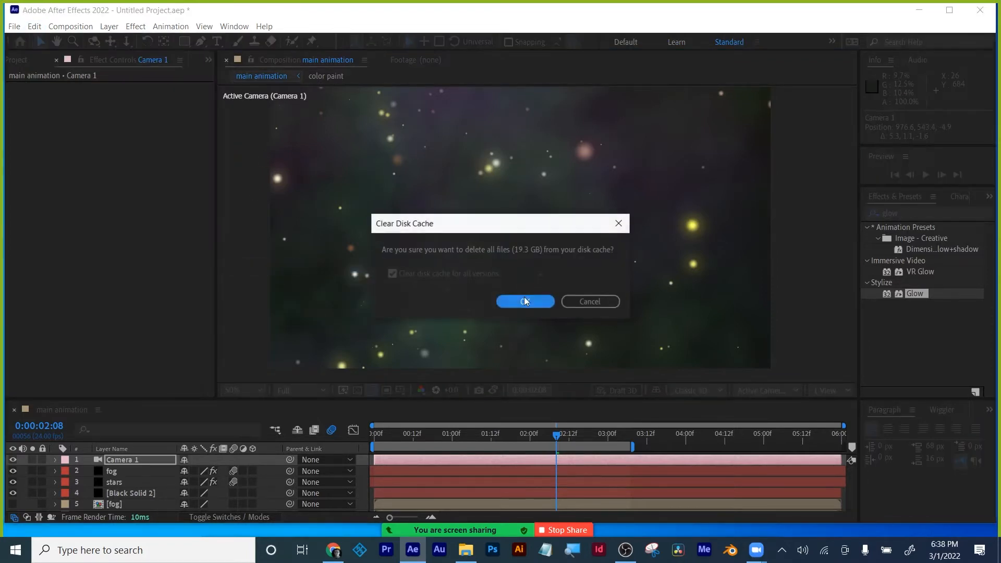
pyautogui.click(519, 302)
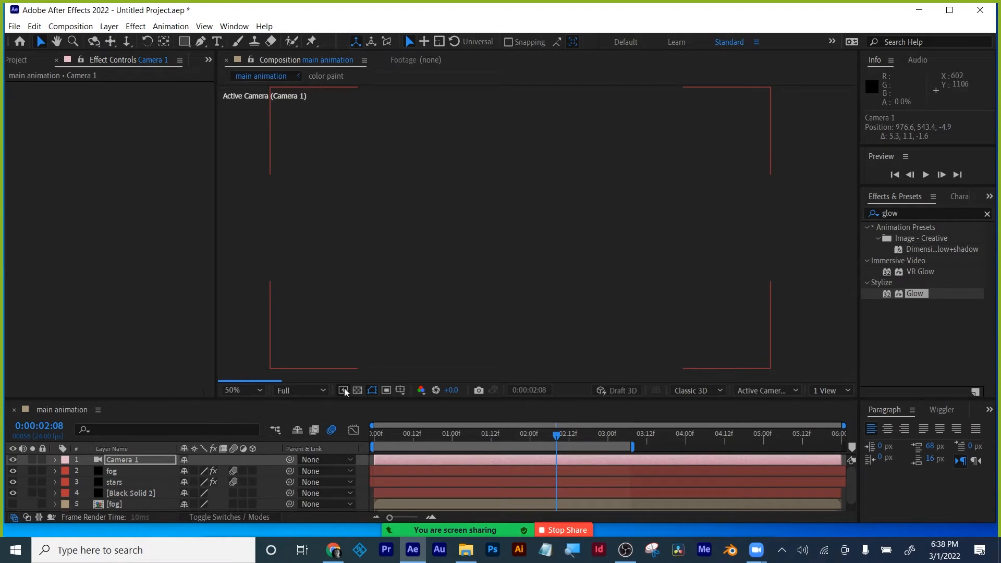
# - Examine the Effect Camera settings in the Extras of the stars layer's CC Particle World effect
pyautogui.click(89, 482)
pyautogui.scroll(-1, 149, 138)
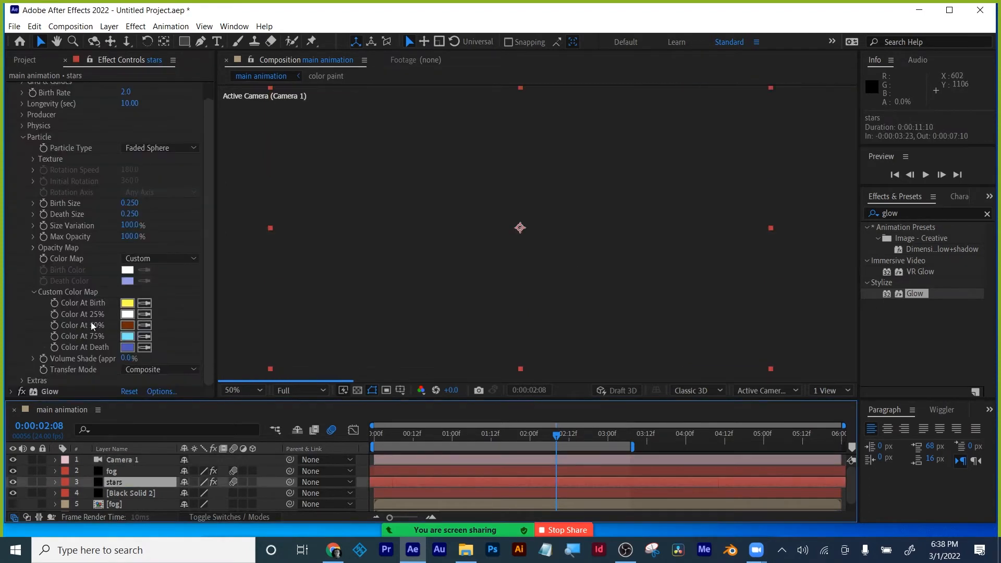
pyautogui.click(22, 381)
pyautogui.scroll(-4, 71, 346)
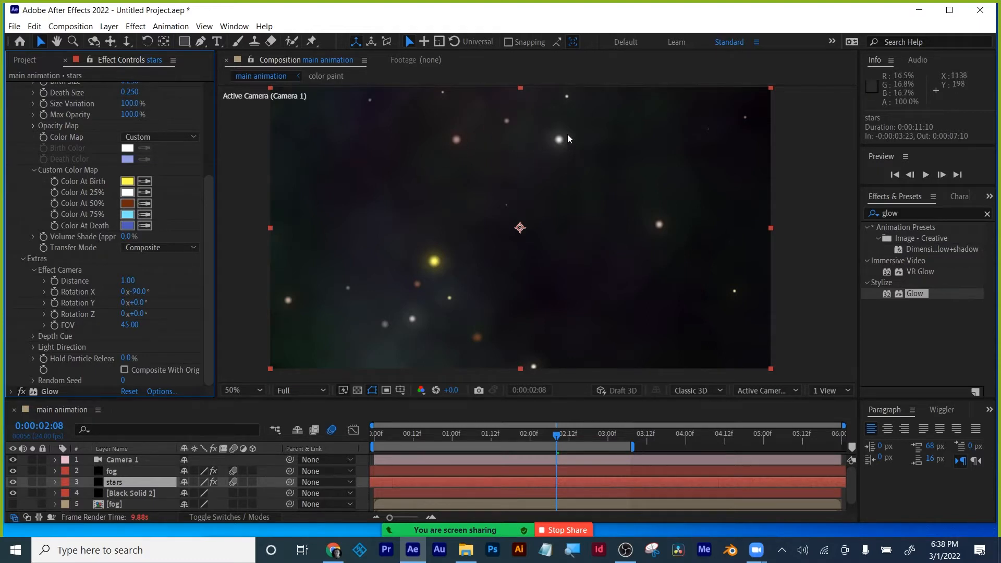
# - Delete the fog and stars particle layers and Camera 1, and return the current time to 0:00:00:00
pyautogui.click(117, 471)
pyautogui.keyDown('ctrl'); pyautogui.click(116, 482); pyautogui.keyUp('ctrl')
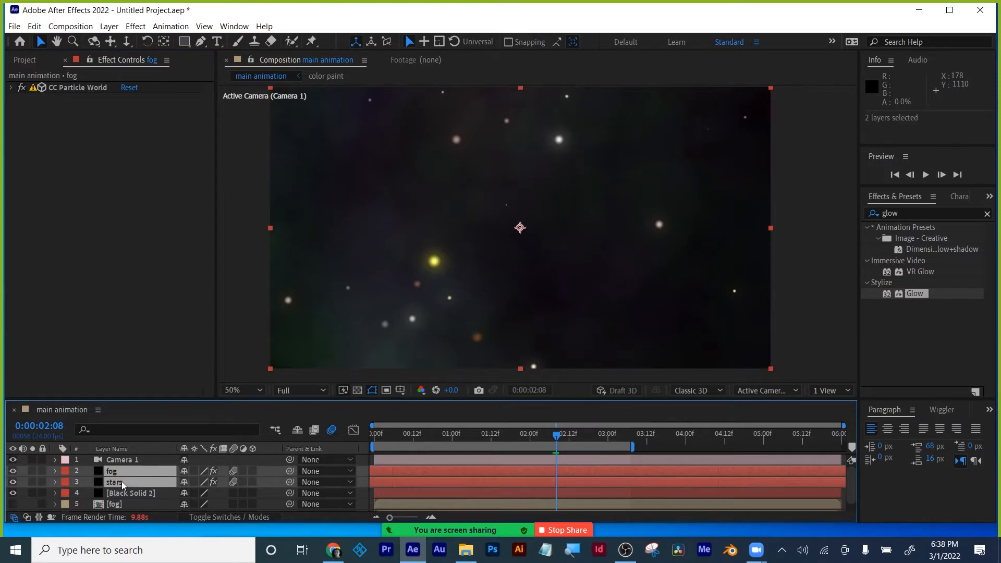
pyautogui.press('Delete')
pyautogui.click(118, 463)
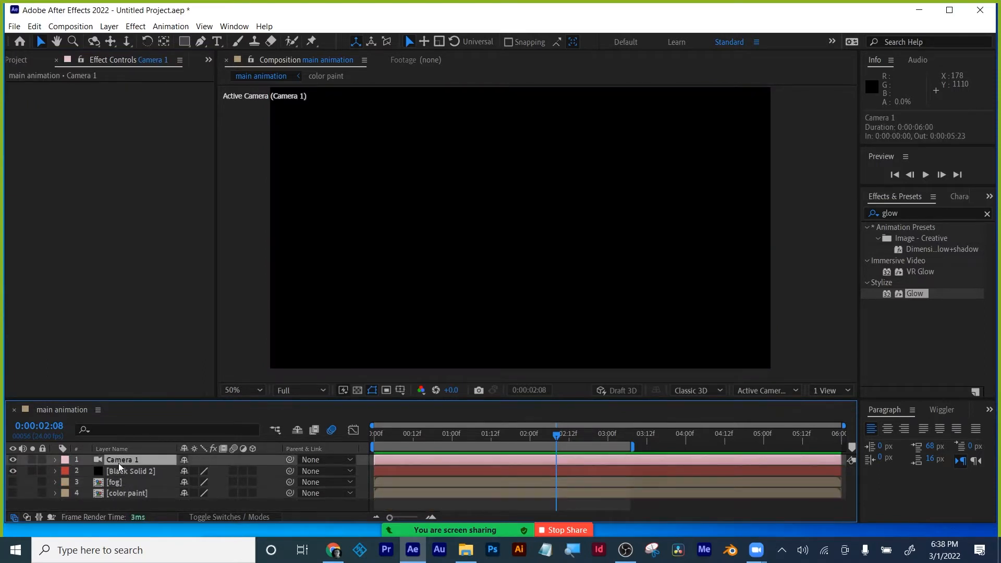
pyautogui.press('Delete')
pyautogui.click(118, 459)
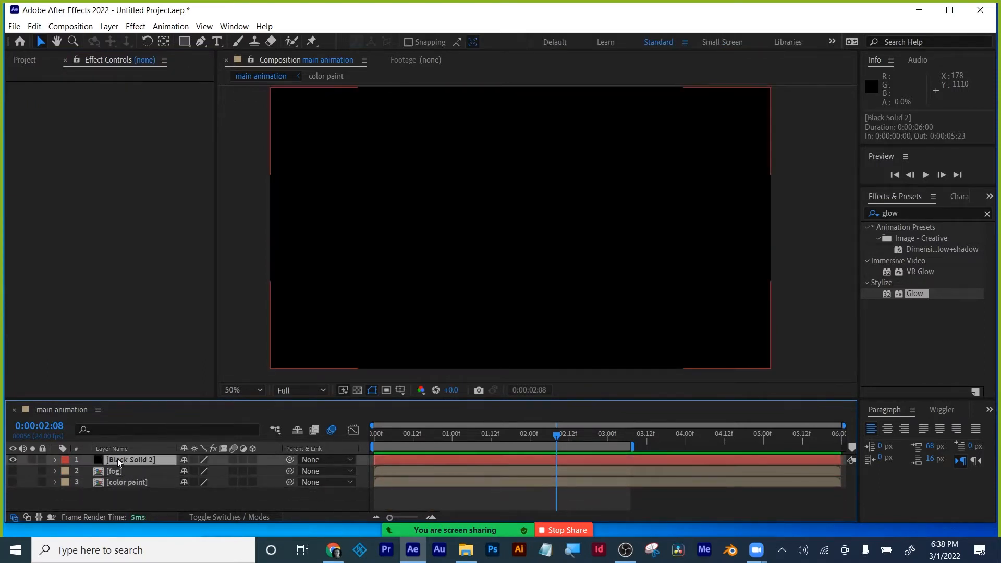
pyautogui.moveTo(406, 432); pyautogui.dragTo(362, 442)
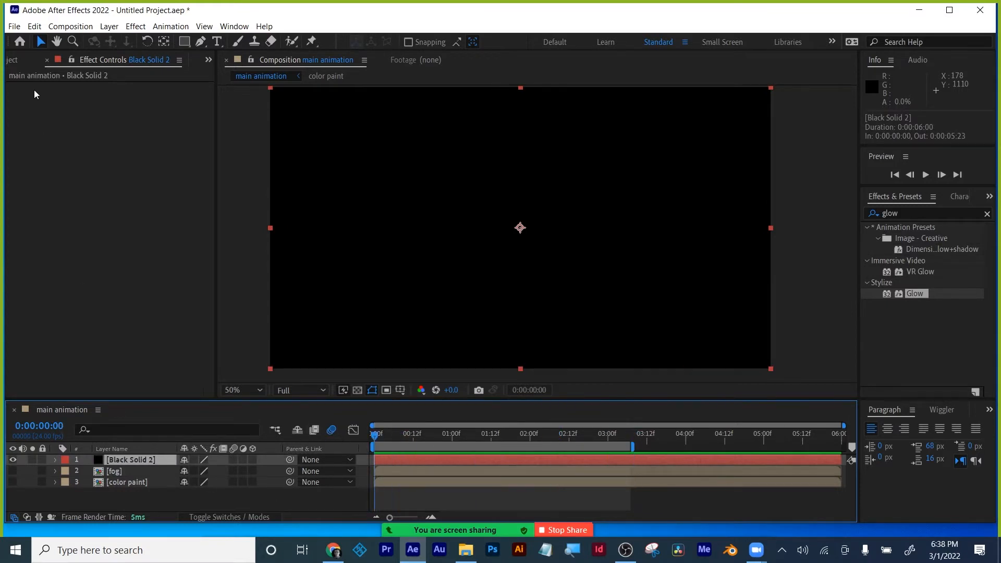
# - Add cat-159653_960_720.png from the project as the lowest layer of main animation and hide it
pyautogui.click(12, 59)
pyautogui.click(41, 265)
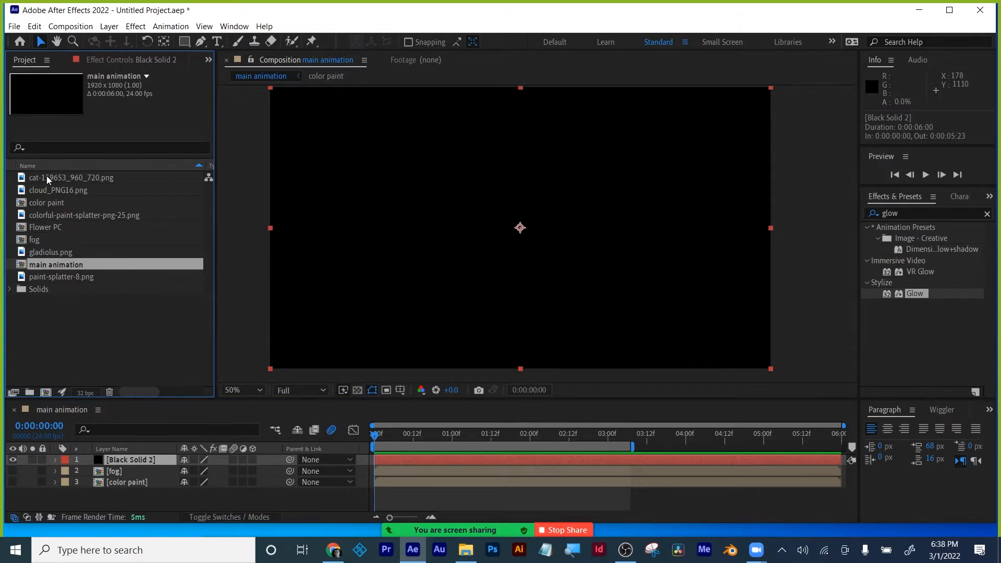
pyautogui.moveTo(46, 176)
pyautogui.mouseDown()
pyautogui.moveTo(93, 499)
pyautogui.moveTo(78, 500)
pyautogui.mouseUp()
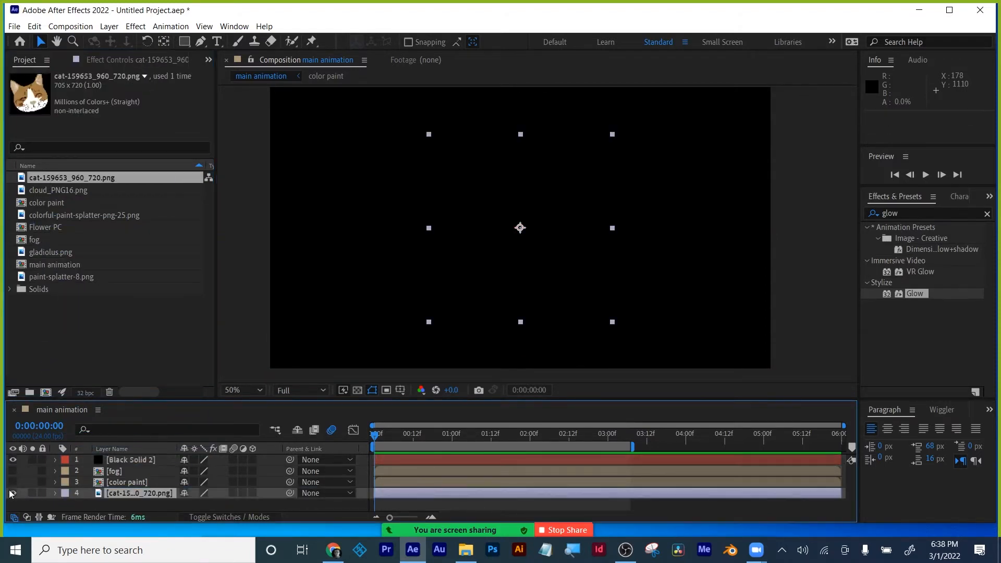
# - Delete the fog and color paint precomp layers from the main animation timeline
pyautogui.click(125, 459)
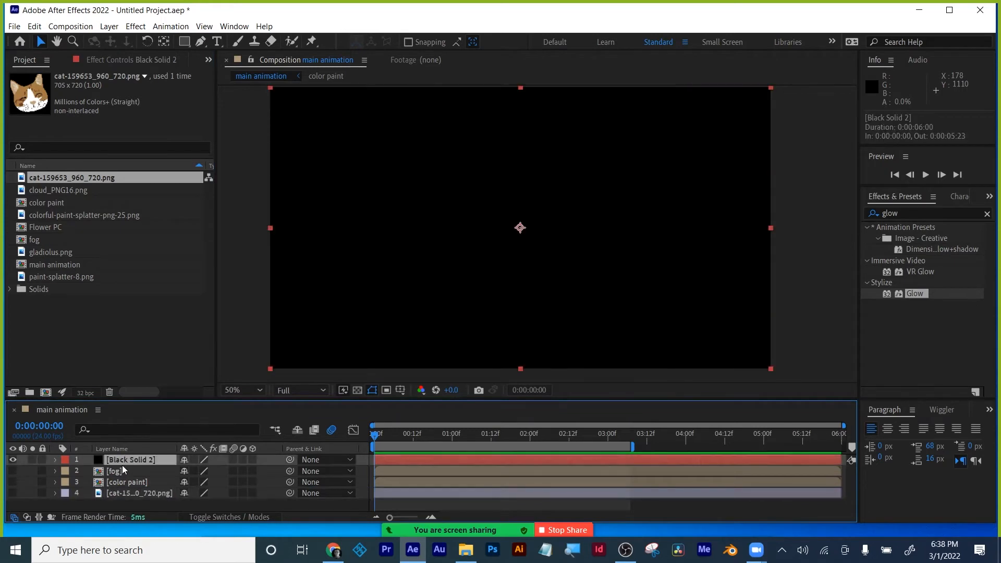
pyautogui.click(133, 471)
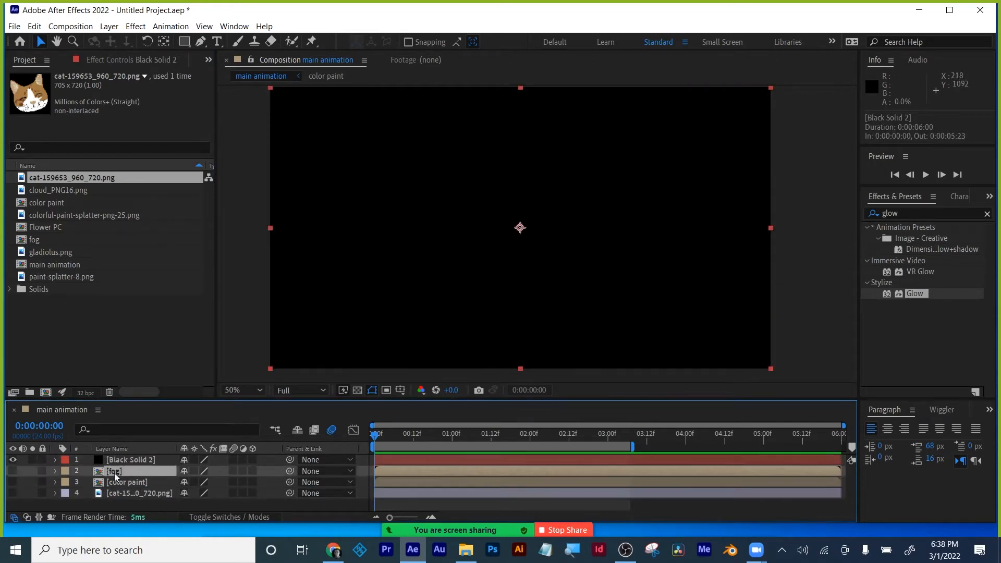
pyautogui.keyDown('shift'); pyautogui.click(121, 480); pyautogui.keyUp('shift')
pyautogui.press('Delete')
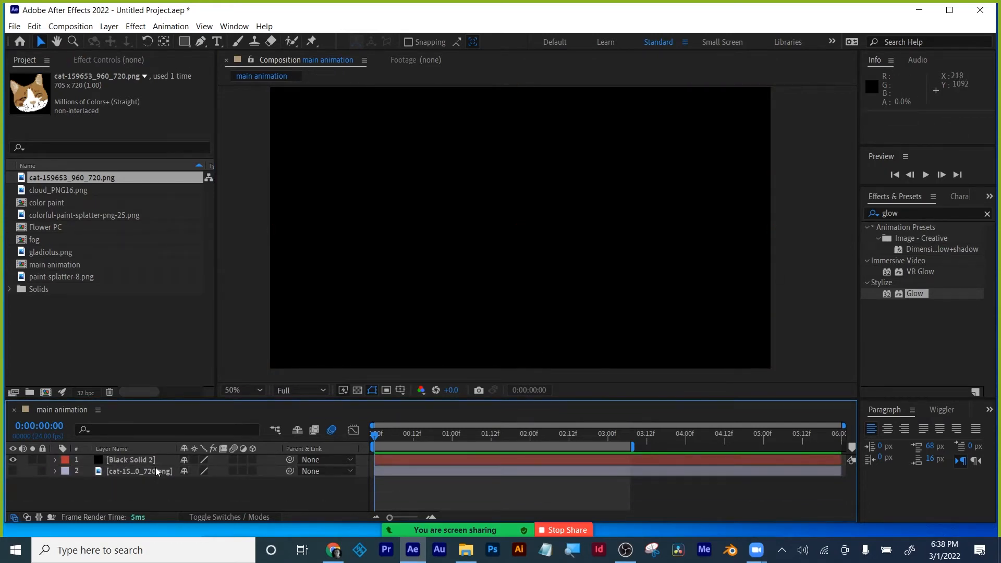
# - Duplicate the Black Solid 2 layer and apply the CC Particle World effect to the upper copy
pyautogui.click(120, 457)
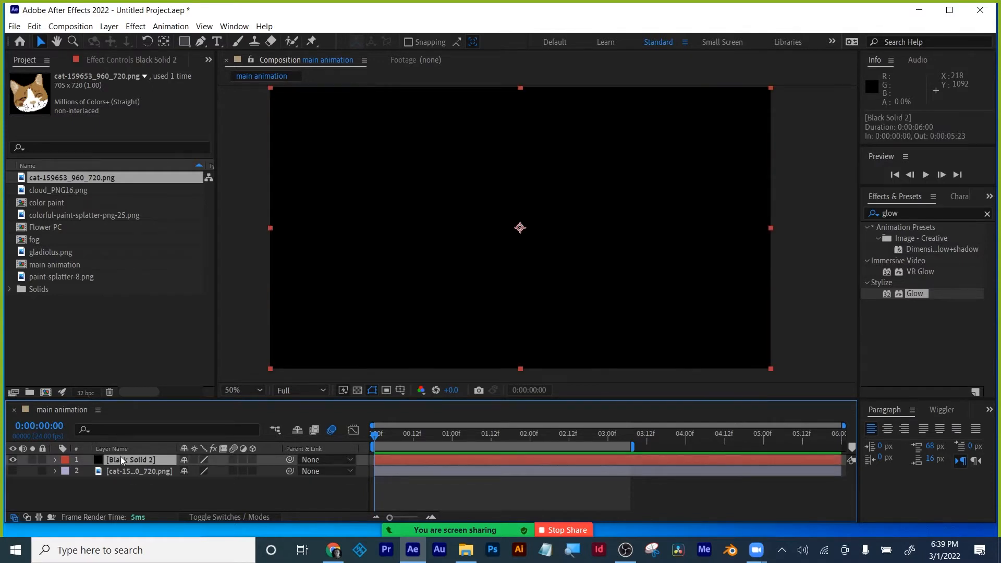
pyautogui.hotkey('ctrl', 'd')
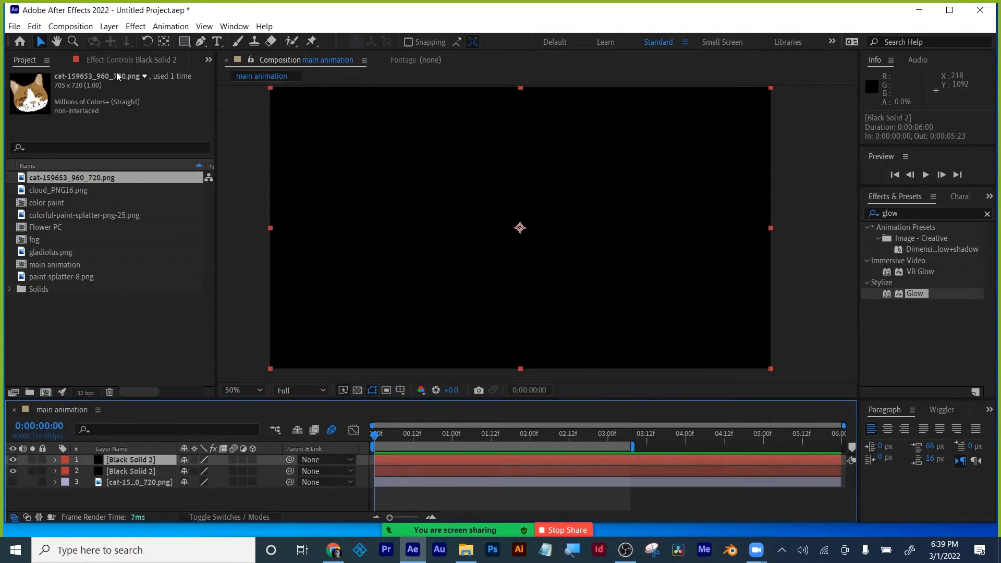
pyautogui.click(121, 59)
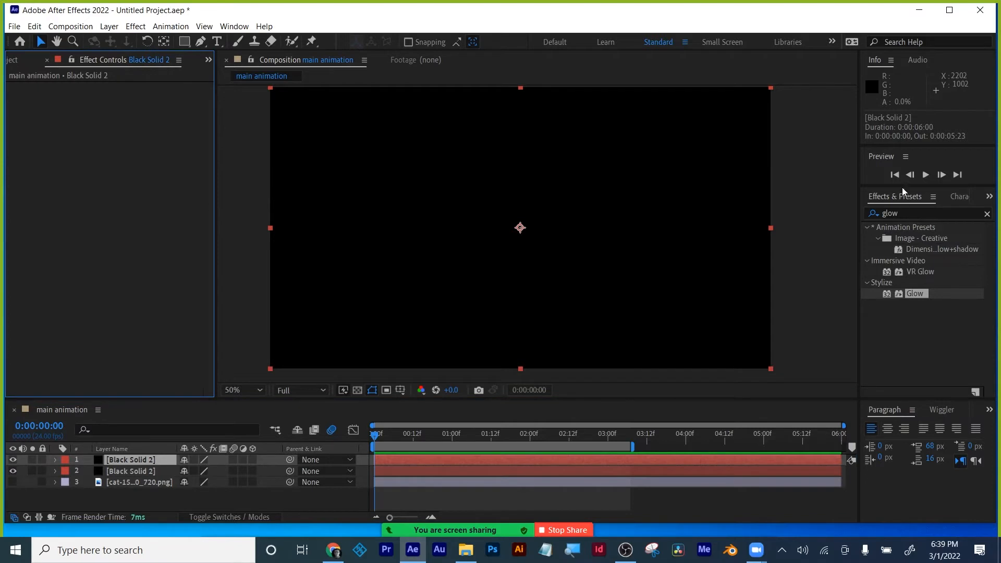
pyautogui.doubleClick(903, 213)
pyautogui.write('oart')
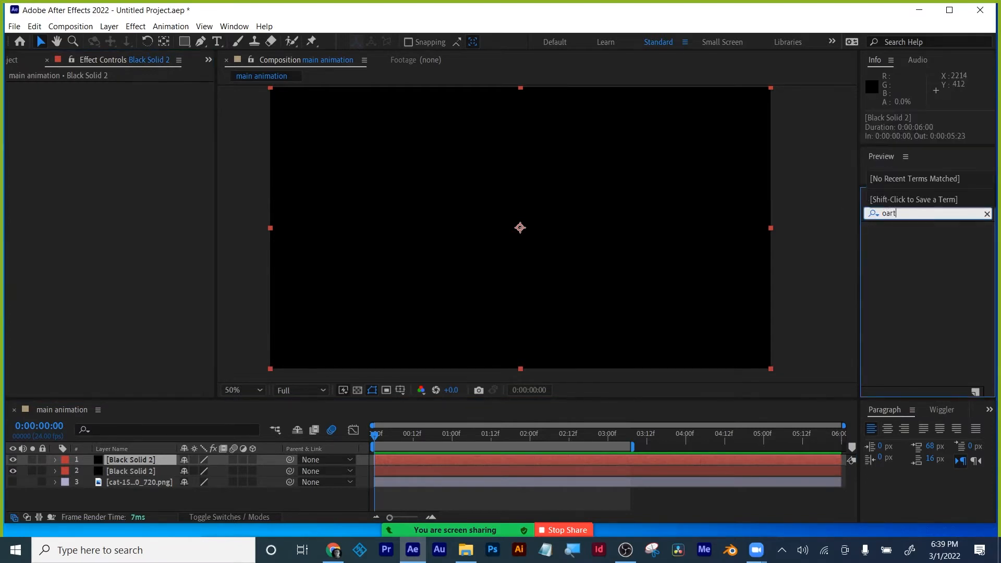
pyautogui.press('BackSpace')
pyautogui.press('BackSpace')
pyautogui.press('BackSpace')
pyautogui.write('part')
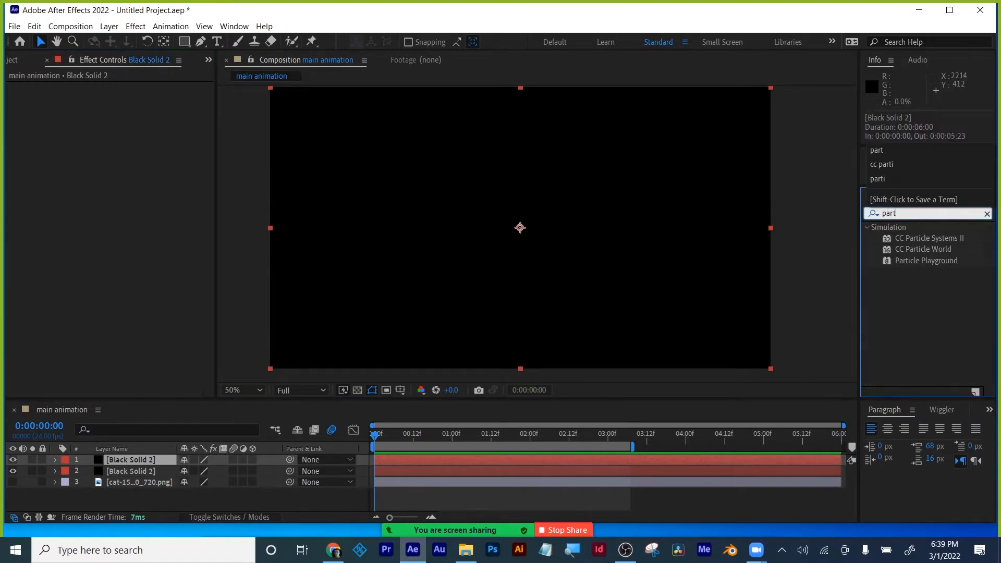
pyautogui.moveTo(943, 246); pyautogui.dragTo(450, 461)
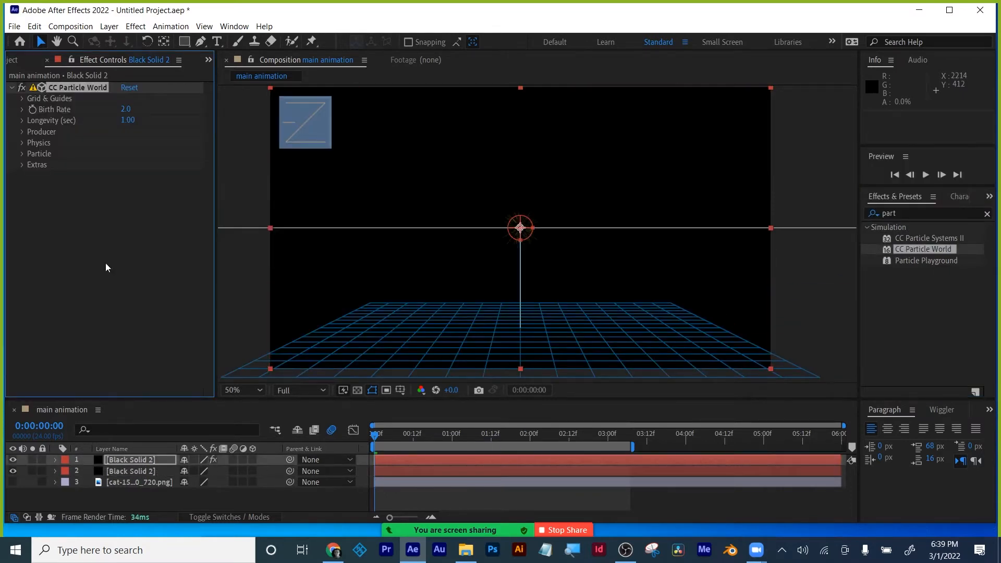
# - Set the CC Particle World Particle Type to Textured Faded Disc
pyautogui.click(23, 132)
pyautogui.click(23, 132)
pyautogui.click(23, 153)
pyautogui.click(188, 164)
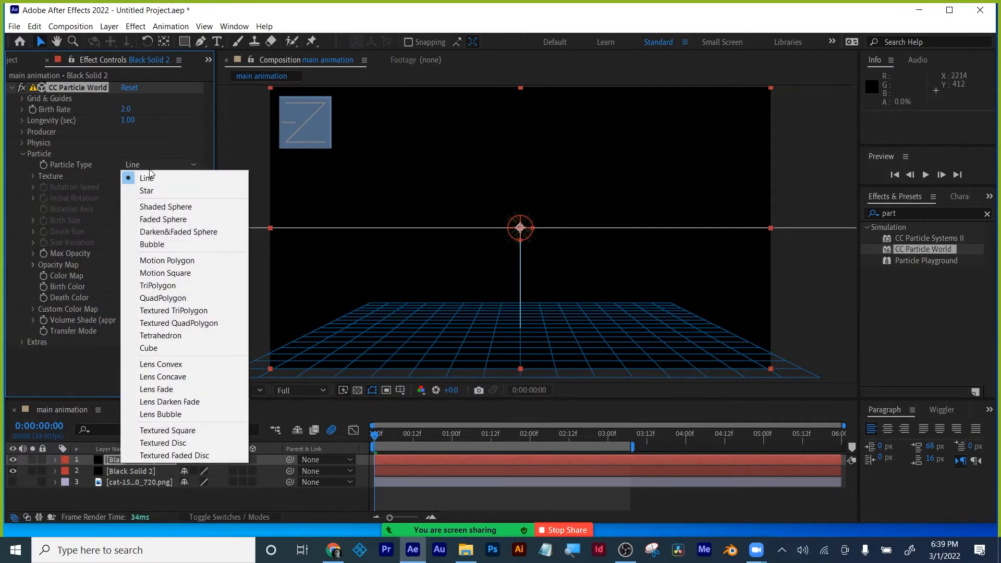
pyautogui.click(174, 456)
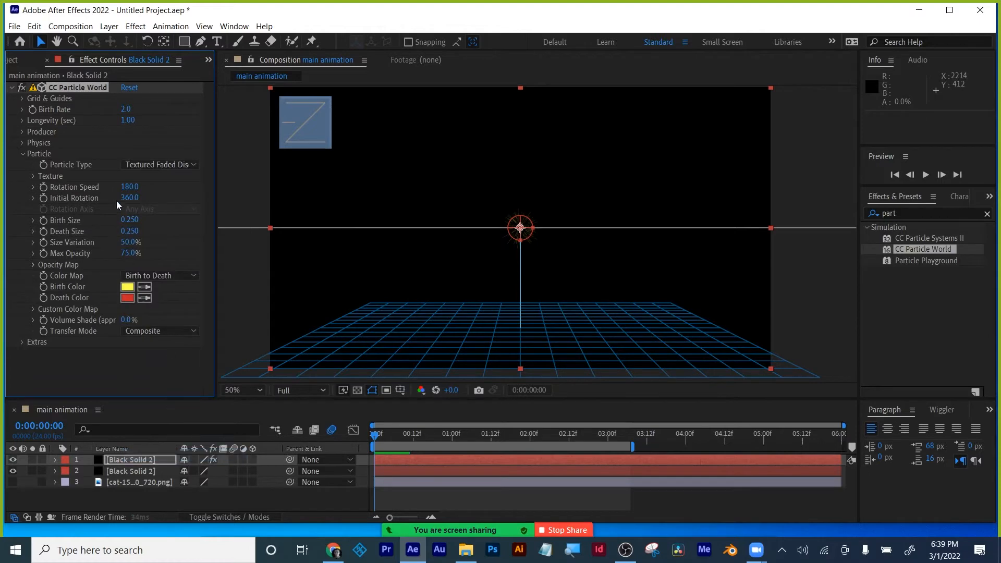
# - Use the cat image layer as the particle Texture Layer, with its source set to Effects & Masks
pyautogui.click(32, 176)
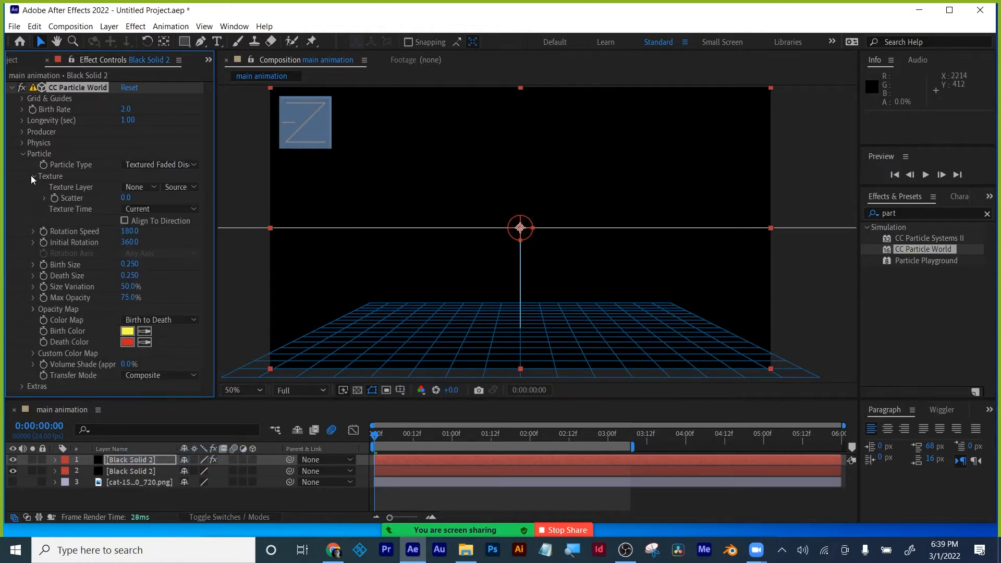
pyautogui.click(140, 188)
pyautogui.click(146, 241)
pyautogui.click(178, 187)
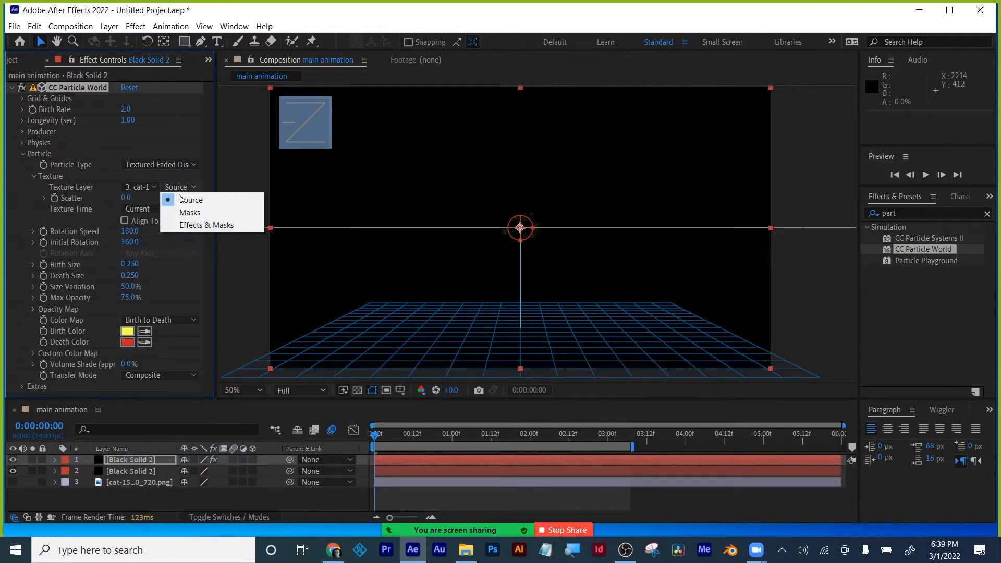
pyautogui.click(187, 224)
# - At 0:00:01:01, set both the particle Birth Color and Death Color to white (FFFFFF)
pyautogui.moveTo(420, 433); pyautogui.dragTo(454, 433)
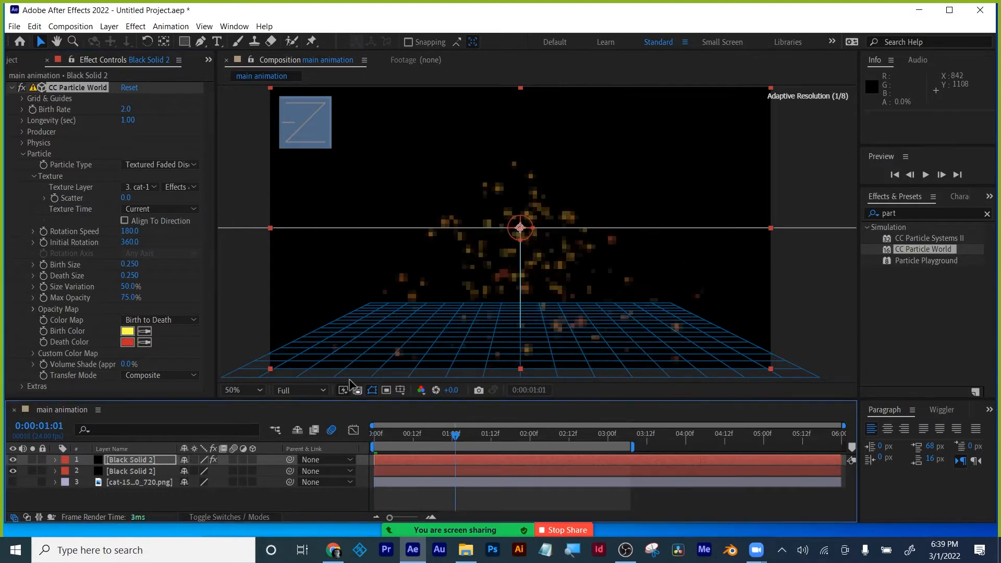
pyautogui.click(128, 331)
pyautogui.moveTo(480, 321); pyautogui.dragTo(469, 287)
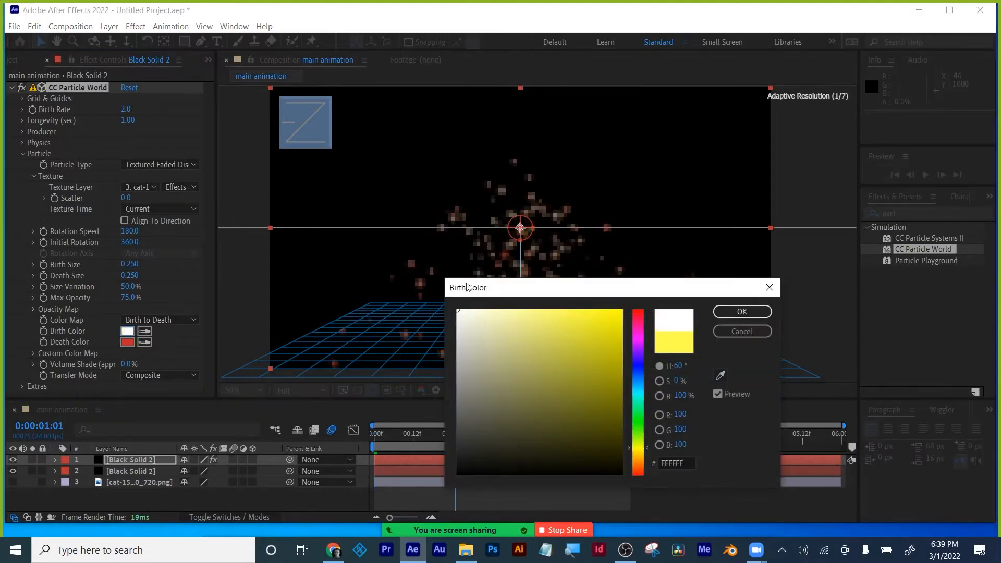
pyautogui.click(755, 312)
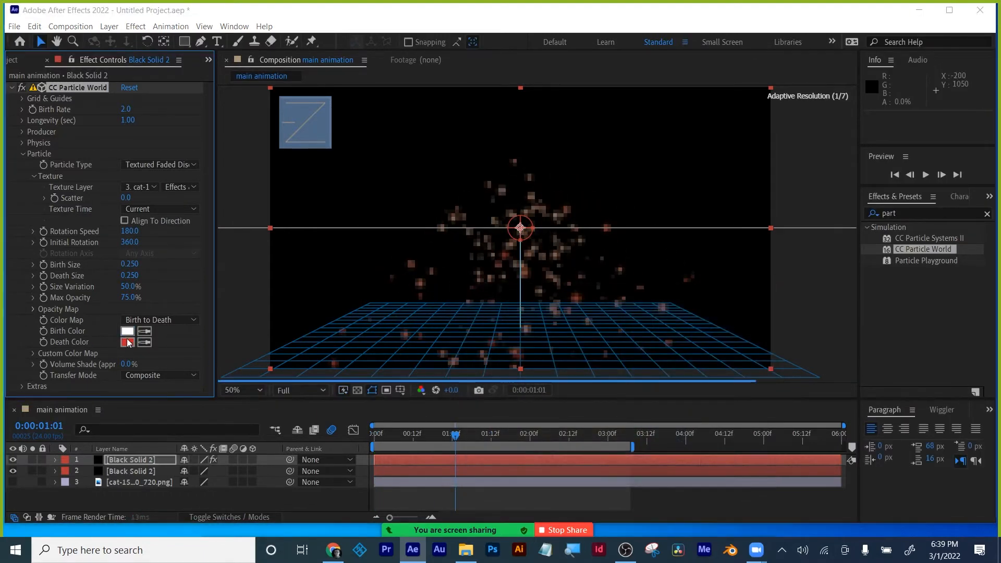
pyautogui.click(127, 342)
pyautogui.moveTo(459, 322); pyautogui.dragTo(441, 285)
pyautogui.click(734, 311)
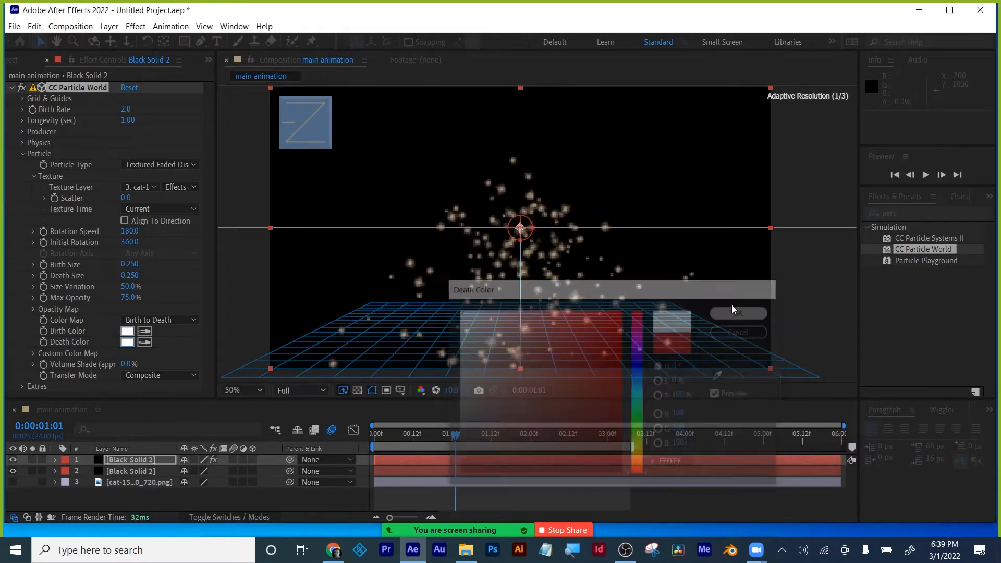
# - Set the particle Birth Size and Death Size to 1 and scrub the timeline to 0:00:01:03 to check the result
pyautogui.click(131, 265)
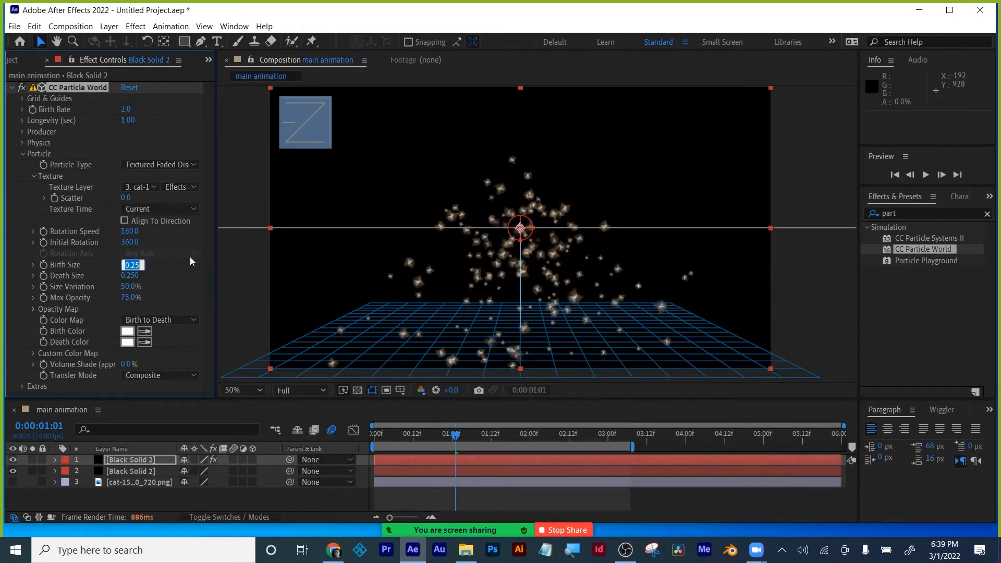
pyautogui.write('1')
pyautogui.press('Tab')
pyautogui.write('1')
pyautogui.press('Return')
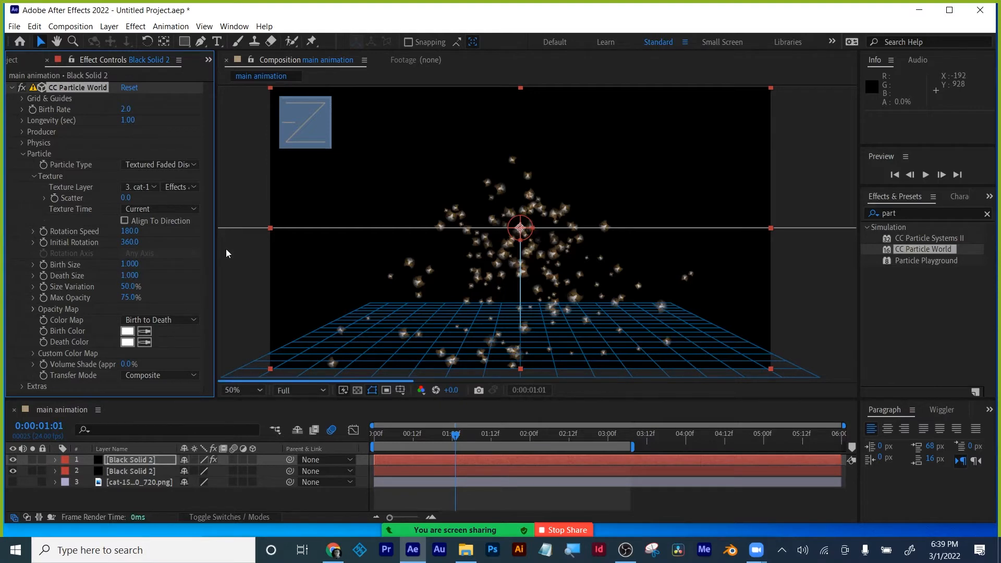
pyautogui.click(407, 425)
pyautogui.moveTo(380, 436); pyautogui.dragTo(504, 440)
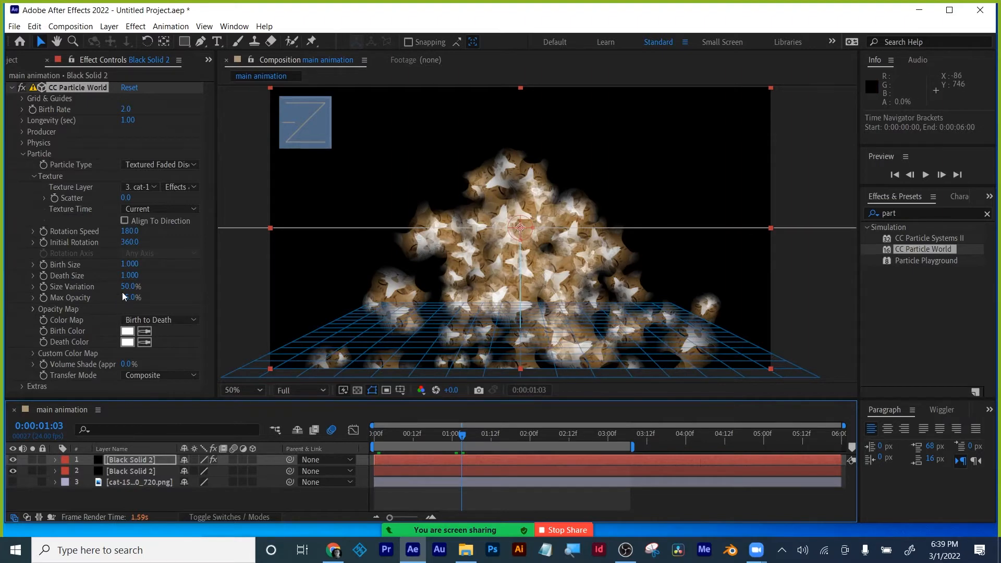
# - Set the particle Max Opacity and Size Variation to 100% and redraw the Opacity Map at full opacity across the whole lifetime
pyautogui.click(124, 296)
pyautogui.write('100')
pyautogui.press('Return')
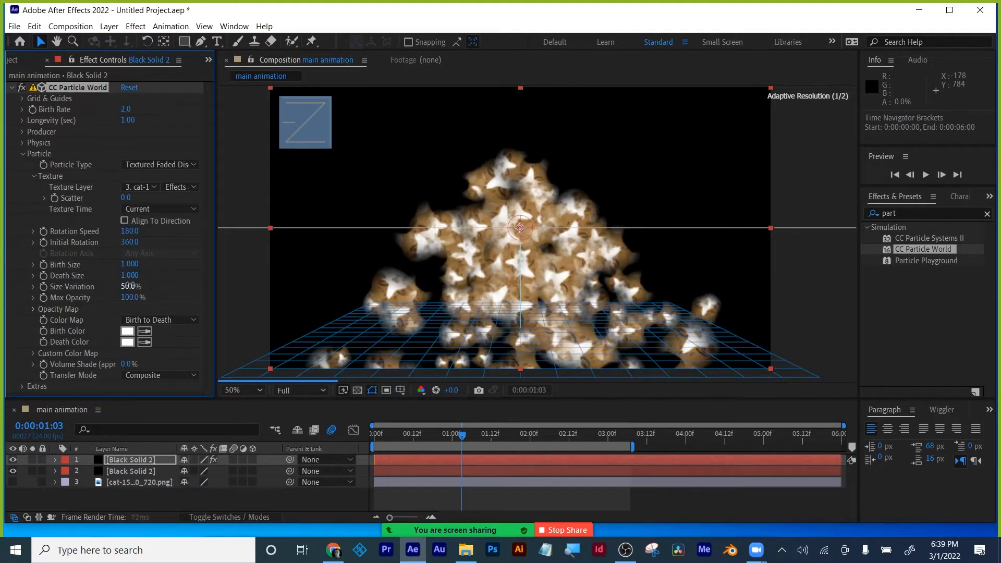
pyautogui.moveTo(128, 286); pyautogui.dragTo(154, 286)
pyautogui.click(33, 309)
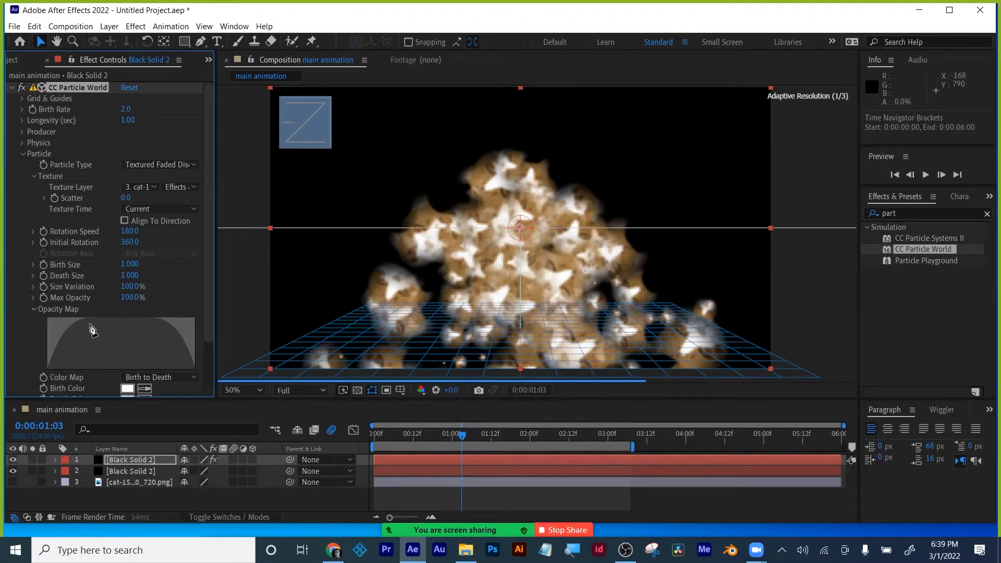
pyautogui.moveTo(93, 331)
pyautogui.mouseDown()
pyautogui.moveTo(47, 315)
pyautogui.moveTo(190, 321)
pyautogui.moveTo(180, 315)
pyautogui.mouseUp()
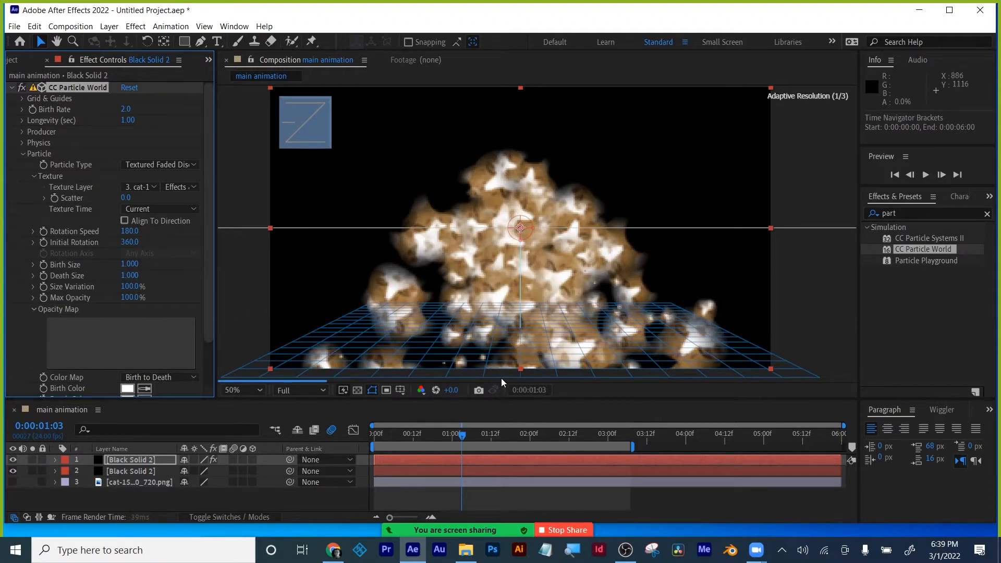
# - Set Longevity to 3 seconds and Birth Rate to 0.5, and briefly preview the animation from the start
pyautogui.click(128, 120)
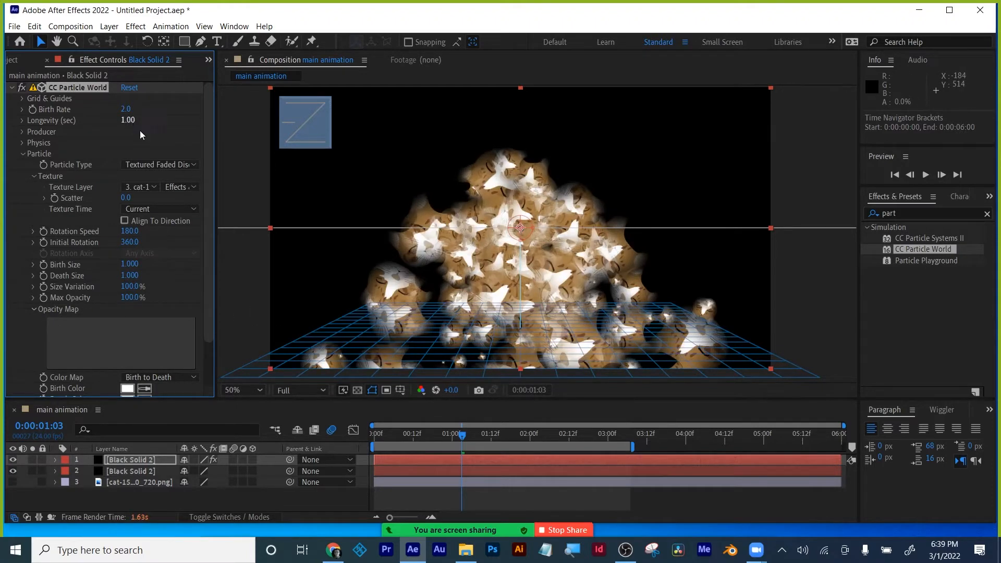
pyautogui.click(129, 120)
pyautogui.write('3')
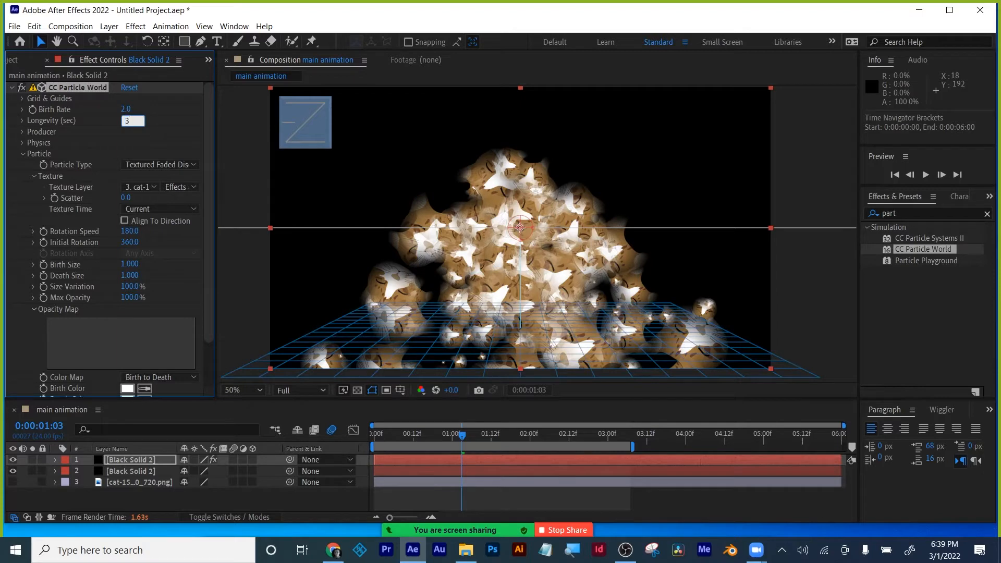
pyautogui.press('Return')
pyautogui.click(128, 109)
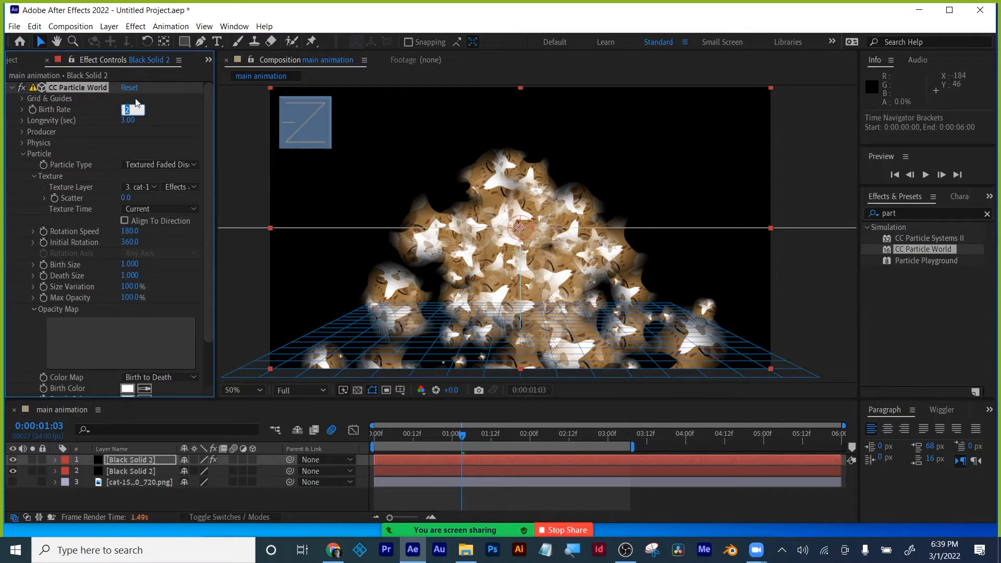
pyautogui.write('.5')
pyautogui.press('Return')
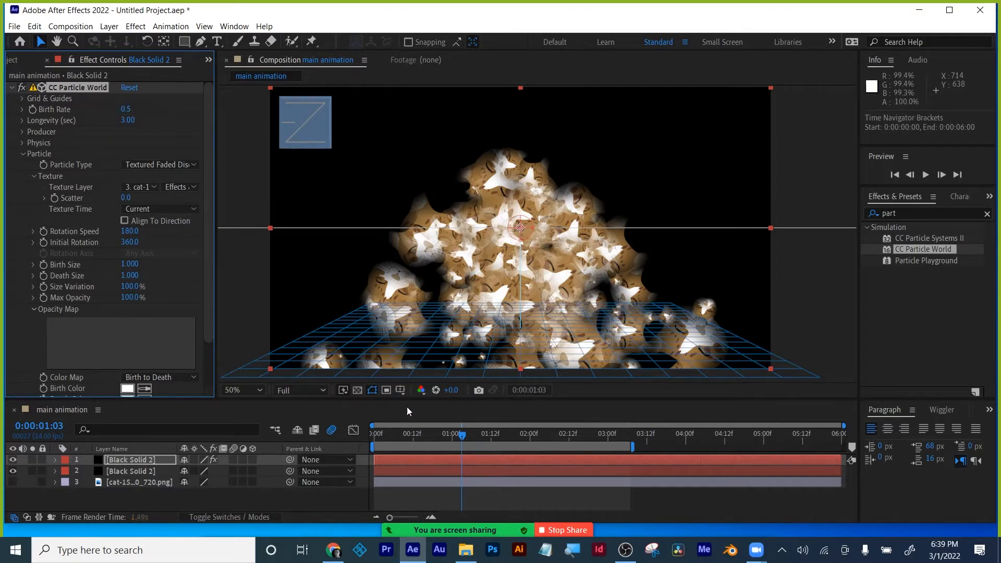
pyautogui.moveTo(402, 430); pyautogui.dragTo(372, 430)
pyautogui.press('space')
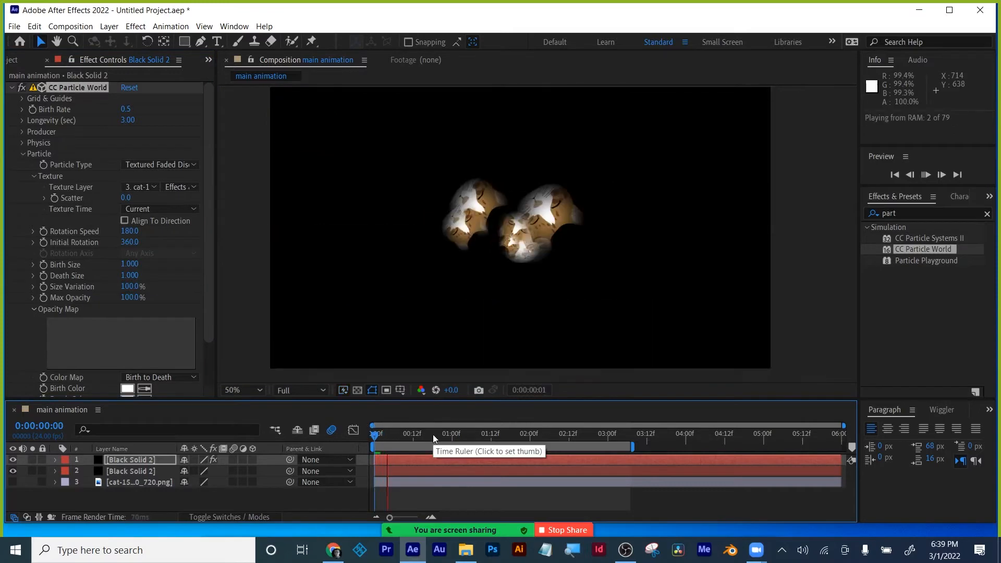
pyautogui.press('space')
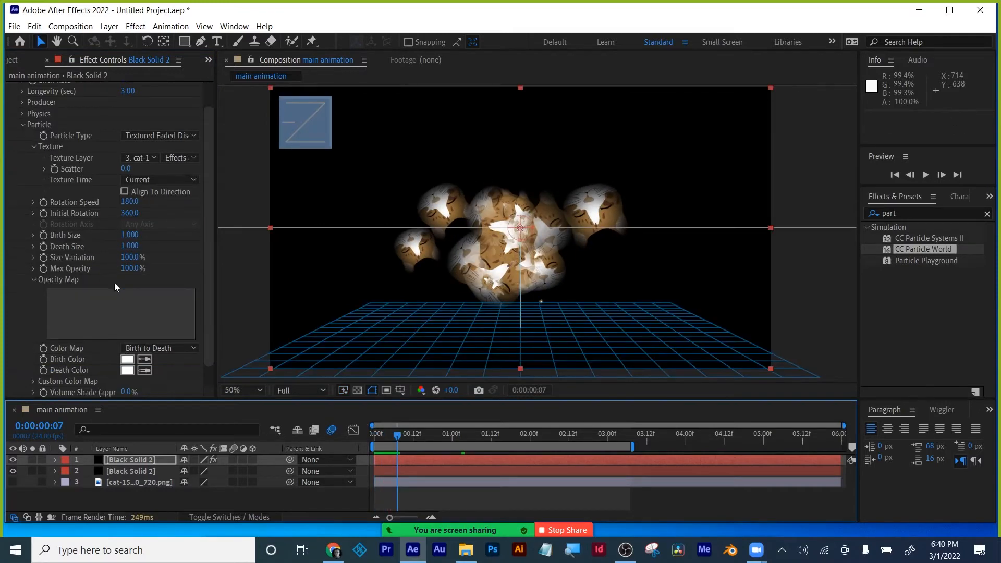
# - Change the Particle Type to Textured Square and preview the animation from 0:00:00:00
pyautogui.click(163, 168)
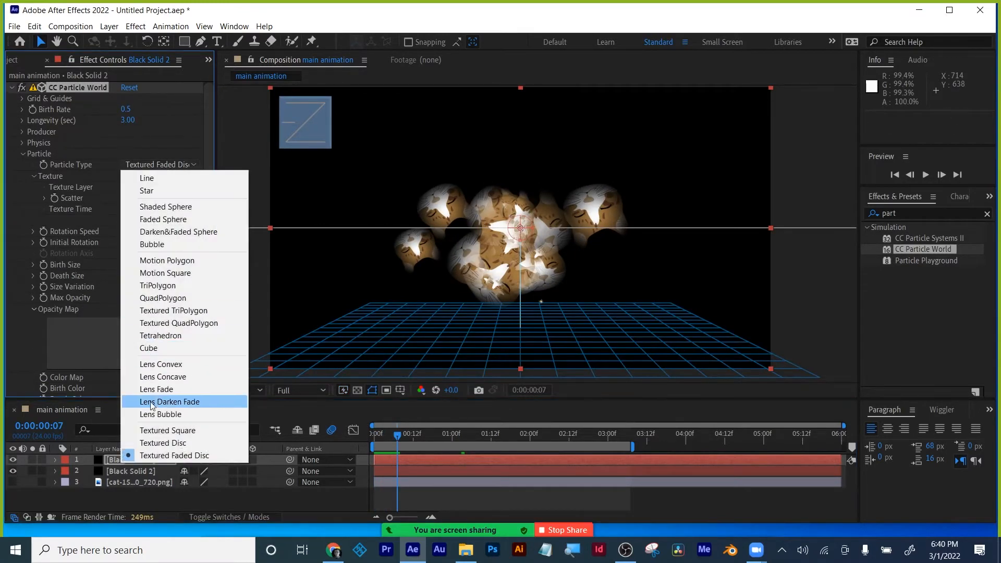
pyautogui.click(153, 434)
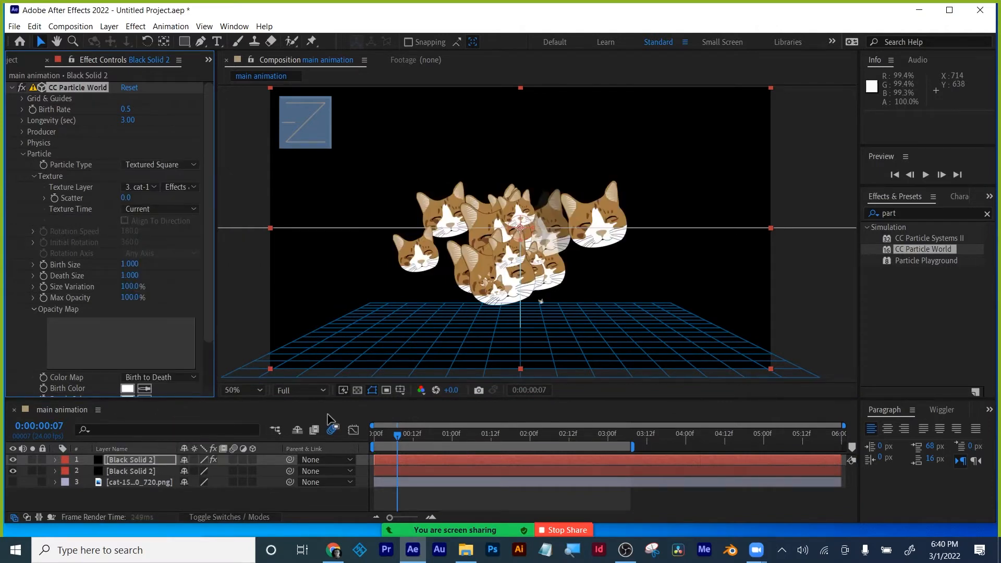
pyautogui.moveTo(380, 438); pyautogui.dragTo(357, 433)
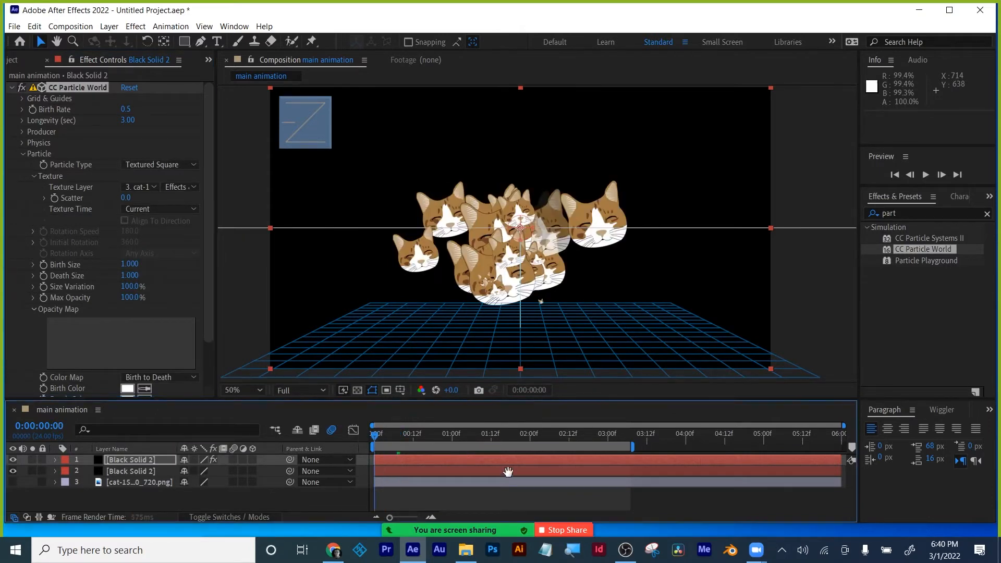
pyautogui.press('space')
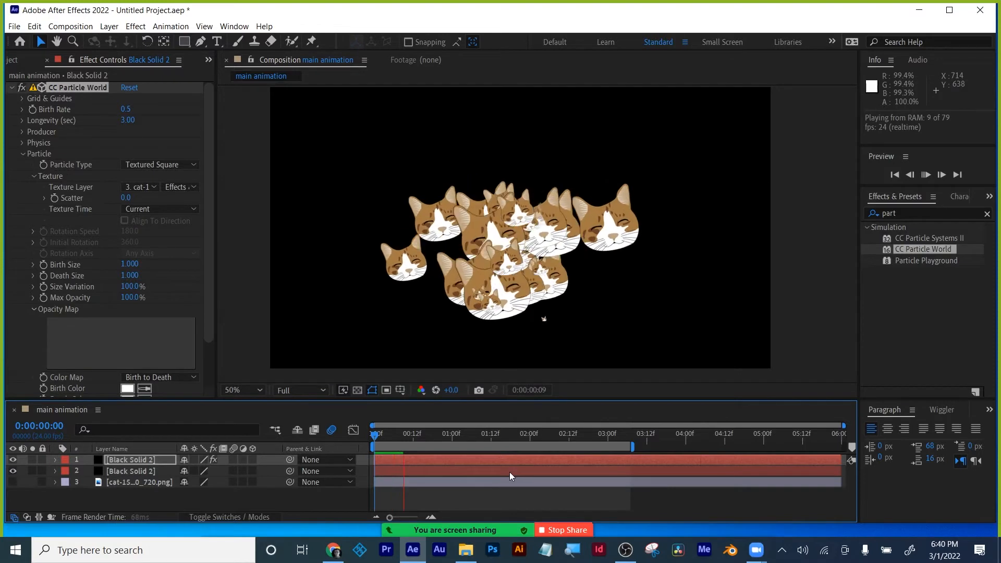
# - Set the particle Longevity to 5 seconds
pyautogui.click(128, 120)
pyautogui.write('5')
pyautogui.press('Return')
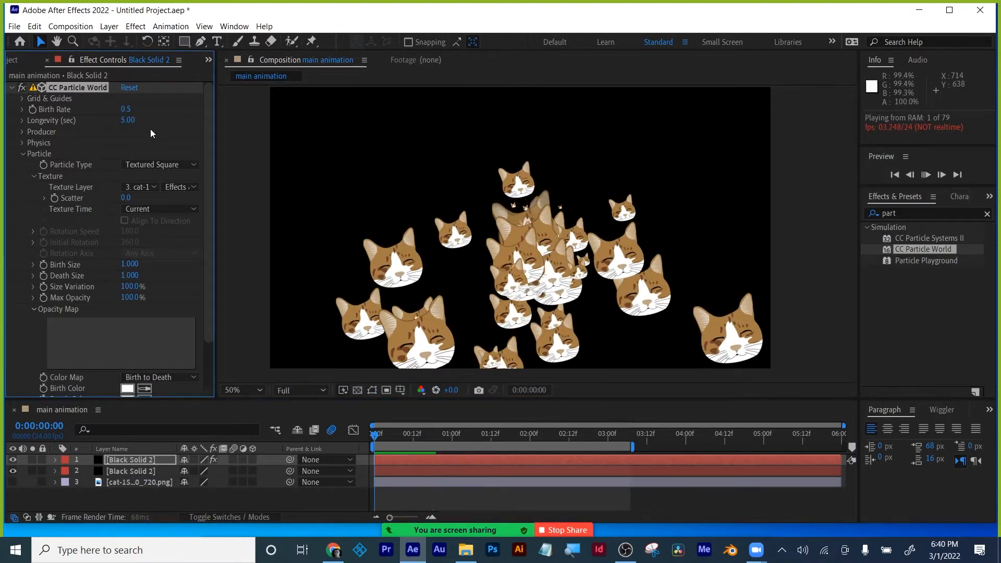
# - Look through the Grid & Guides, Particle and Physics settings of CC Particle World, including the Floor options
pyautogui.click(22, 153)
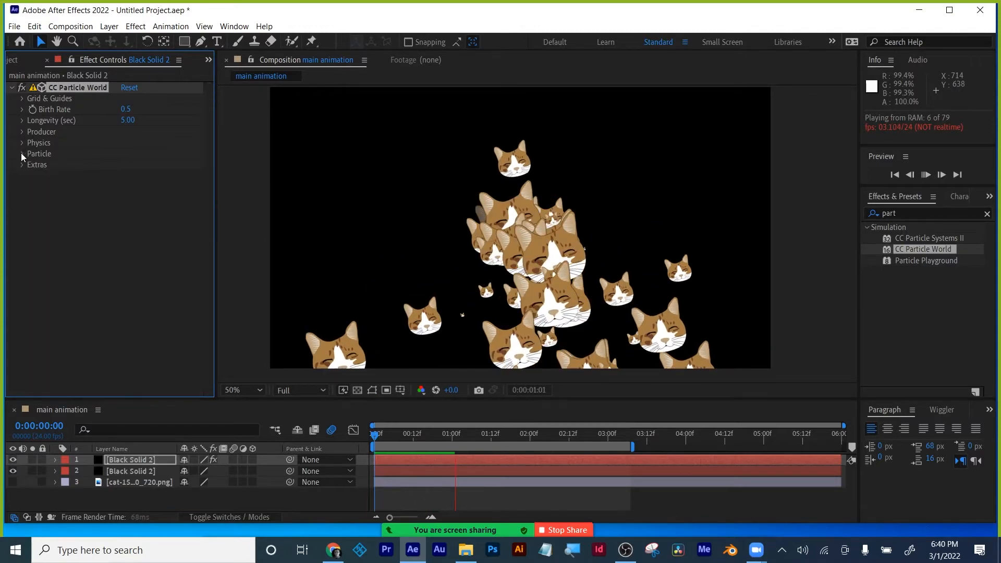
pyautogui.click(20, 96)
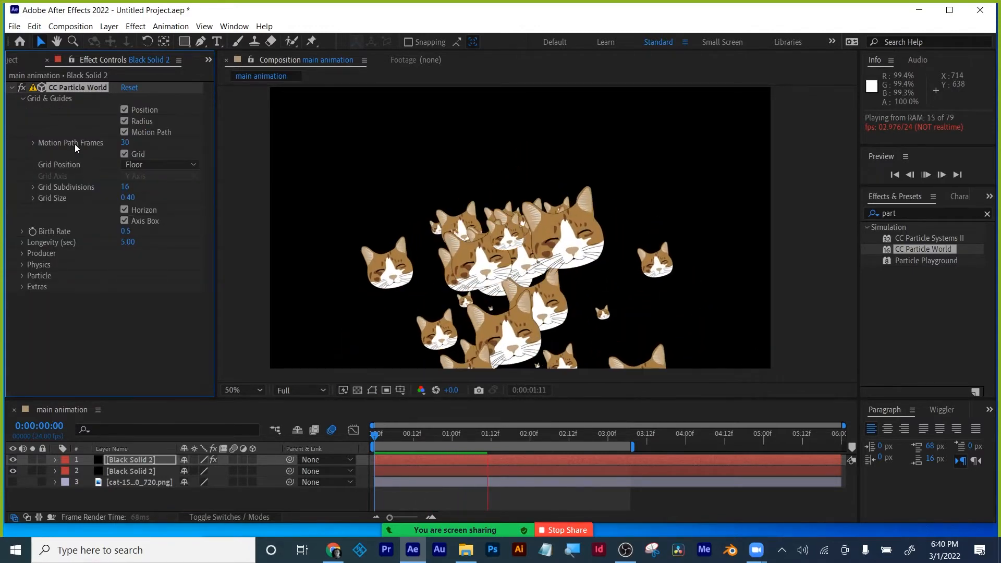
pyautogui.click(415, 459)
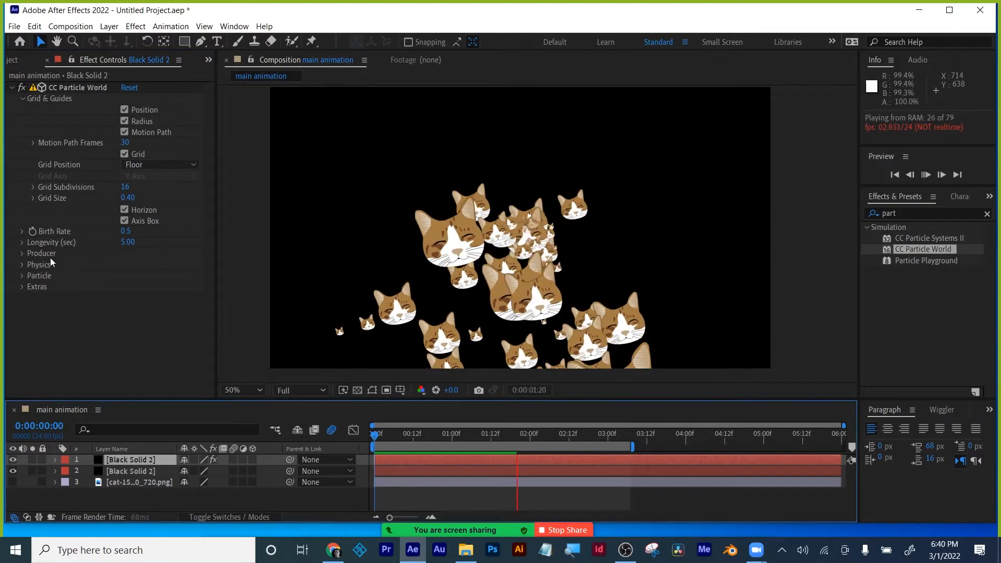
pyautogui.click(23, 98)
pyautogui.click(22, 154)
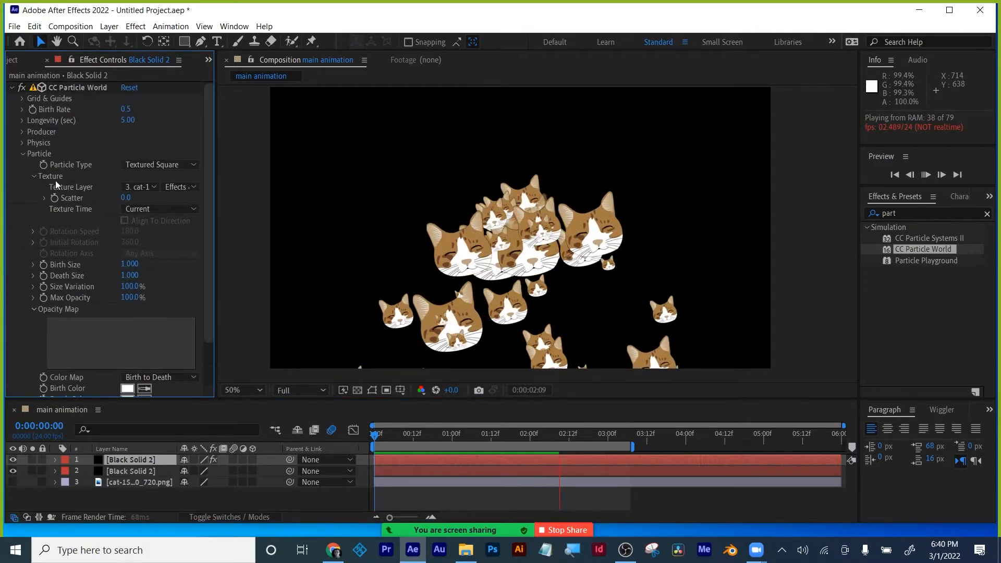
pyautogui.click(23, 153)
pyautogui.click(22, 143)
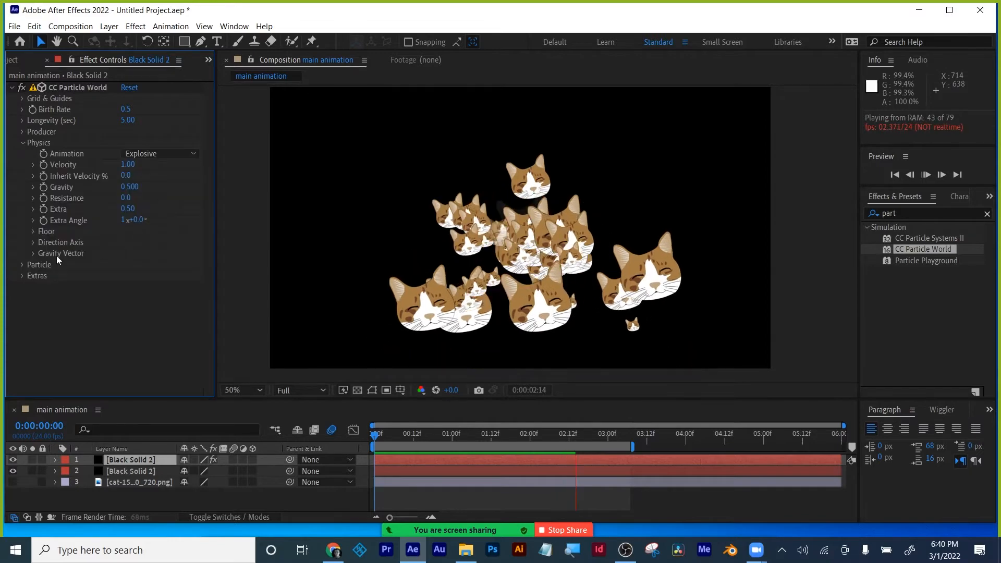
pyautogui.click(34, 231)
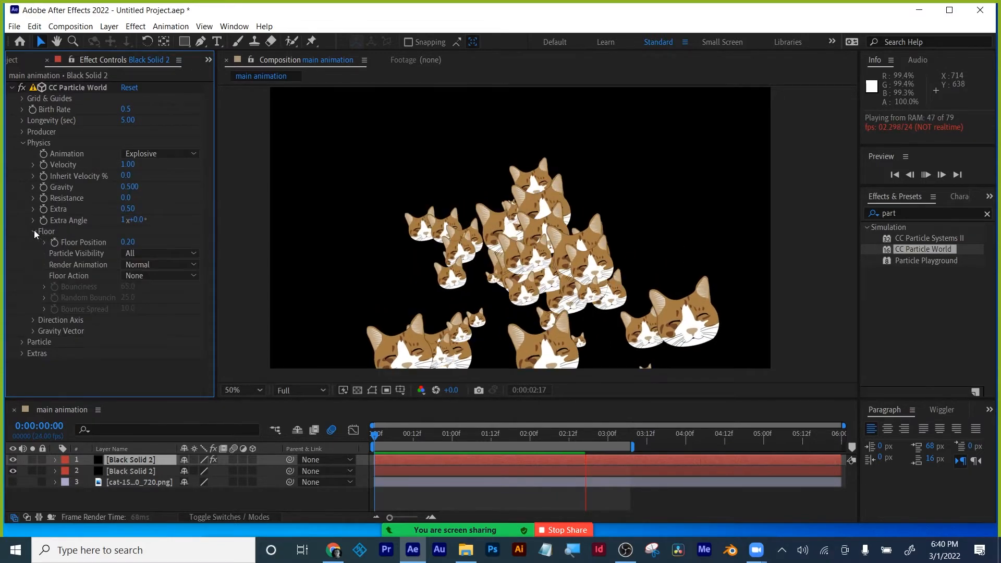
# - Stop the preview playback and set the composition viewer resolution to Quarter
pyautogui.press('space')
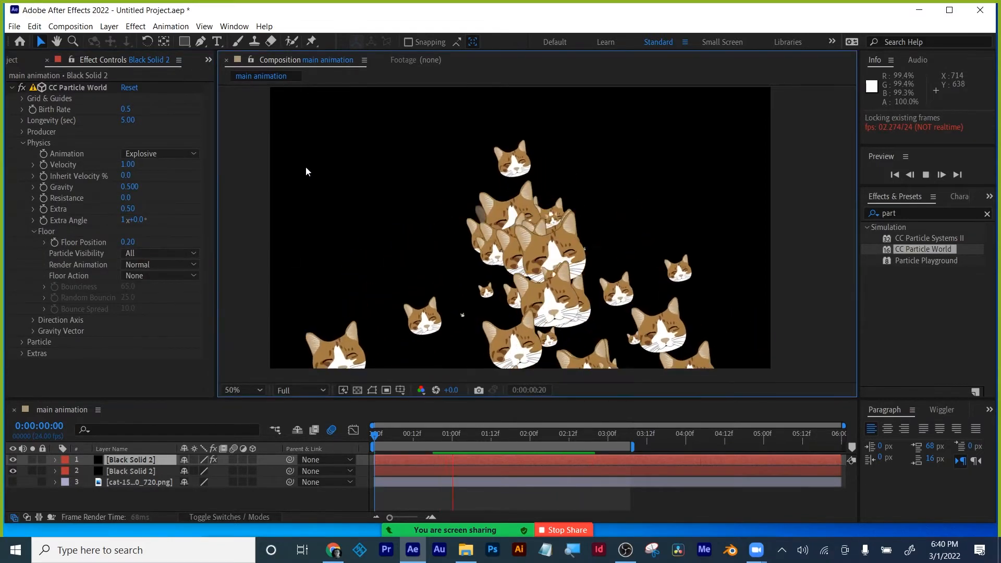
pyautogui.click(292, 390)
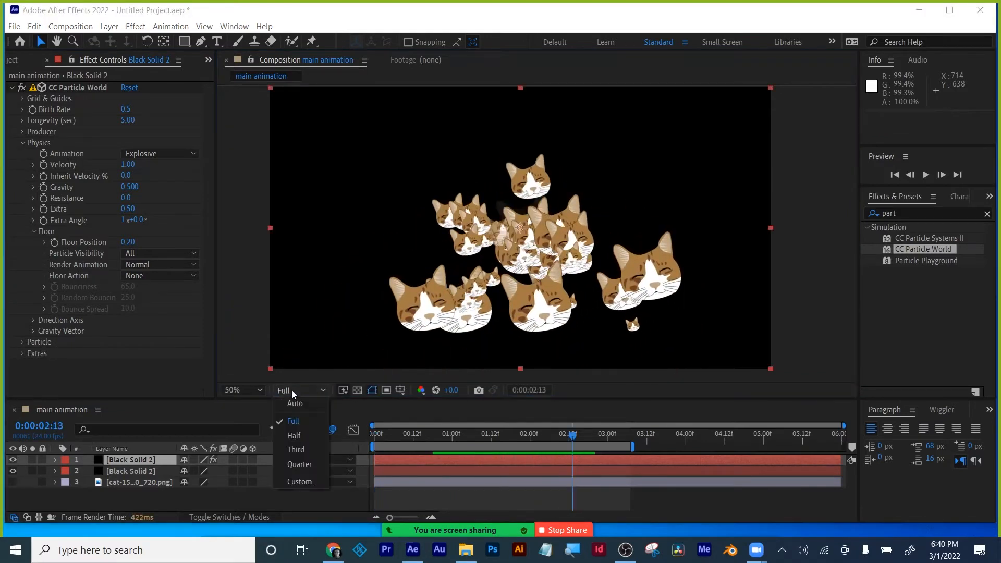
pyautogui.click(313, 465)
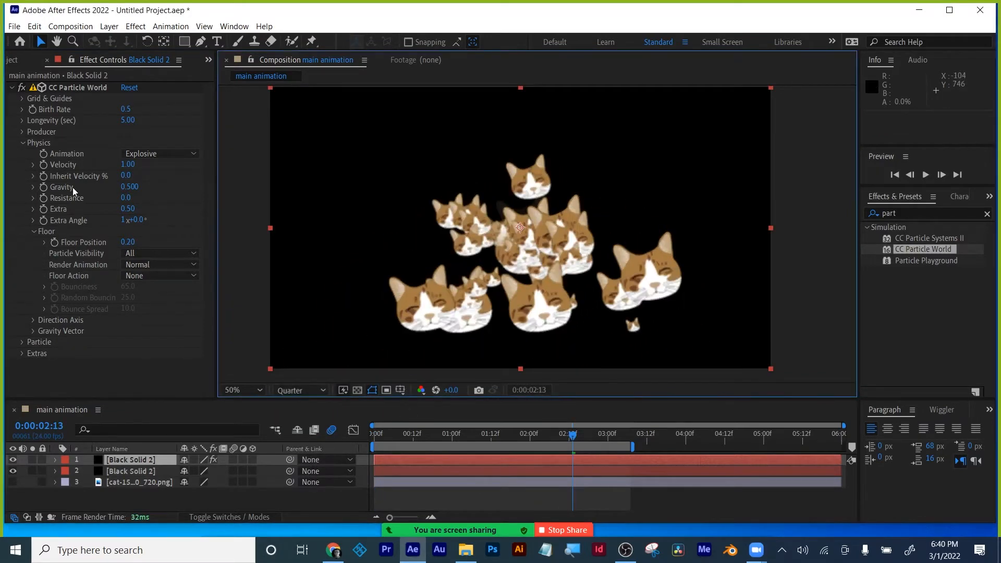
# - Set the Producer's Radius Y to 0.010 and Position Y to -0.27, and scrub to 0:00:00:20 to check the falling cats
pyautogui.click(23, 133)
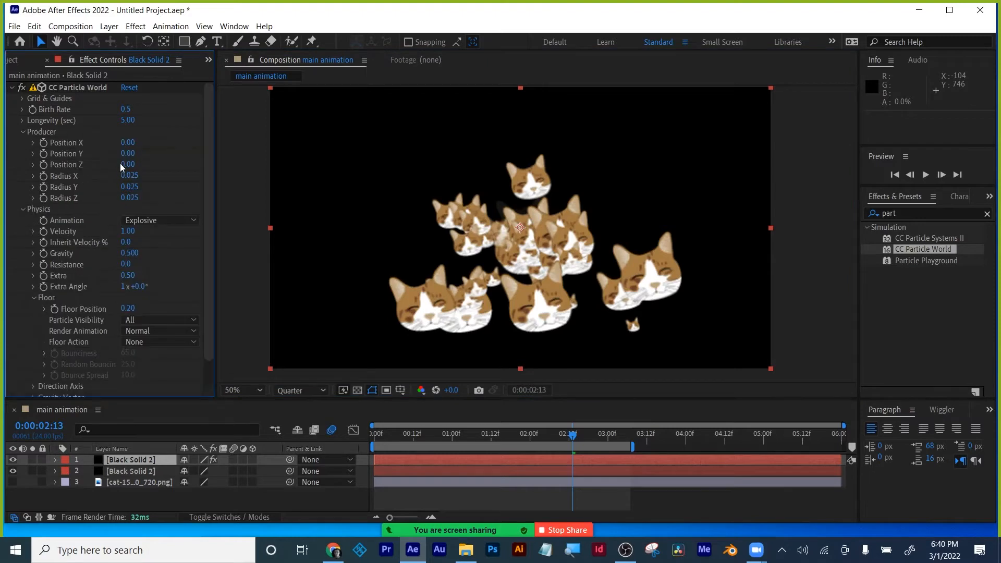
pyautogui.moveTo(131, 186); pyautogui.dragTo(98, 183)
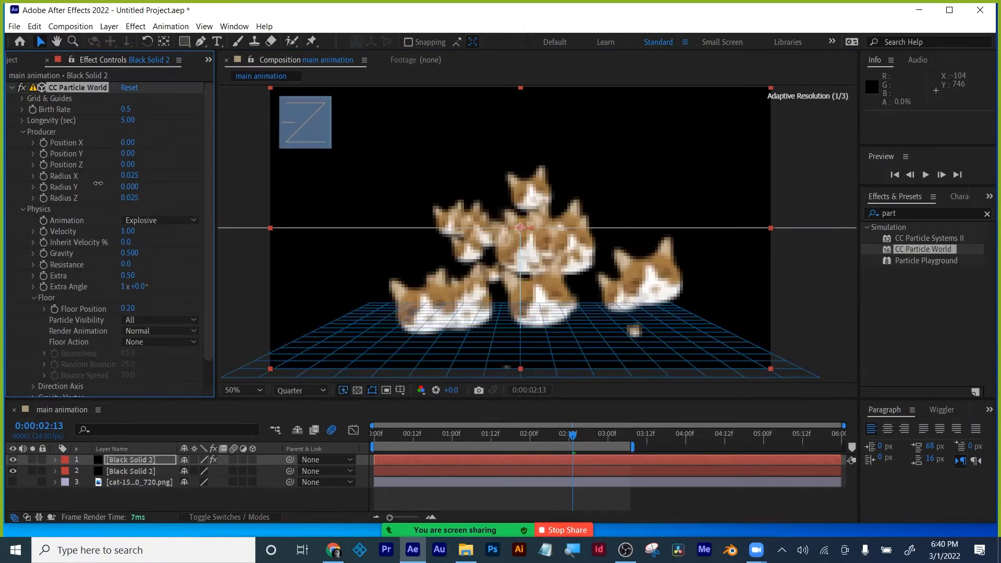
pyautogui.moveTo(34, 175); pyautogui.dragTo(2, 167)
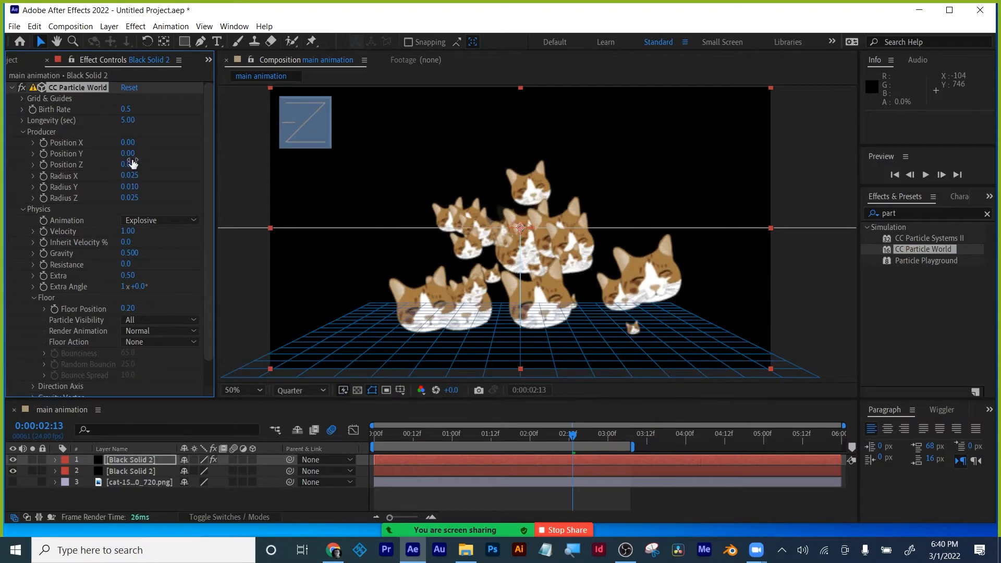
pyautogui.moveTo(128, 154); pyautogui.dragTo(113, 160)
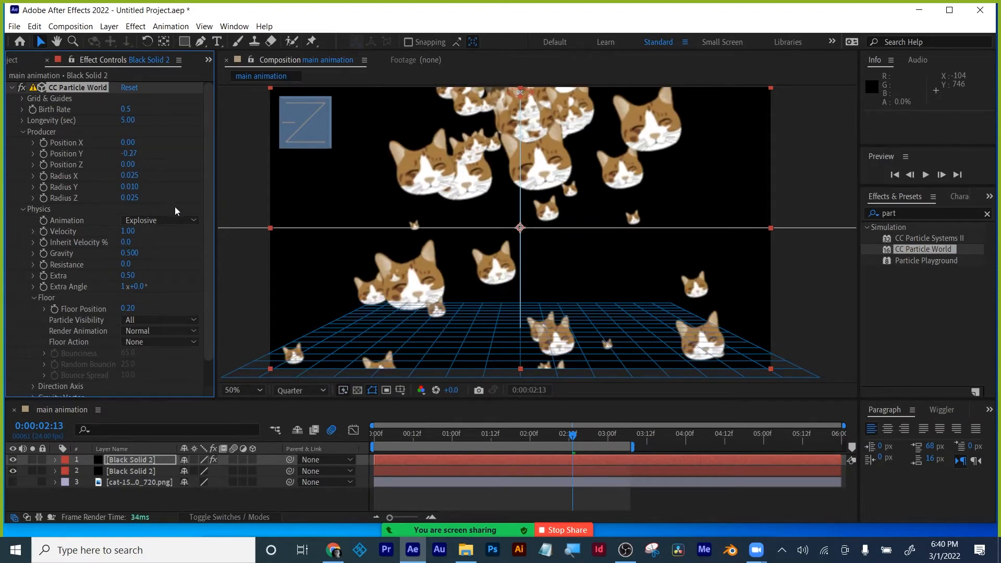
pyautogui.moveTo(376, 437); pyautogui.dragTo(439, 436)
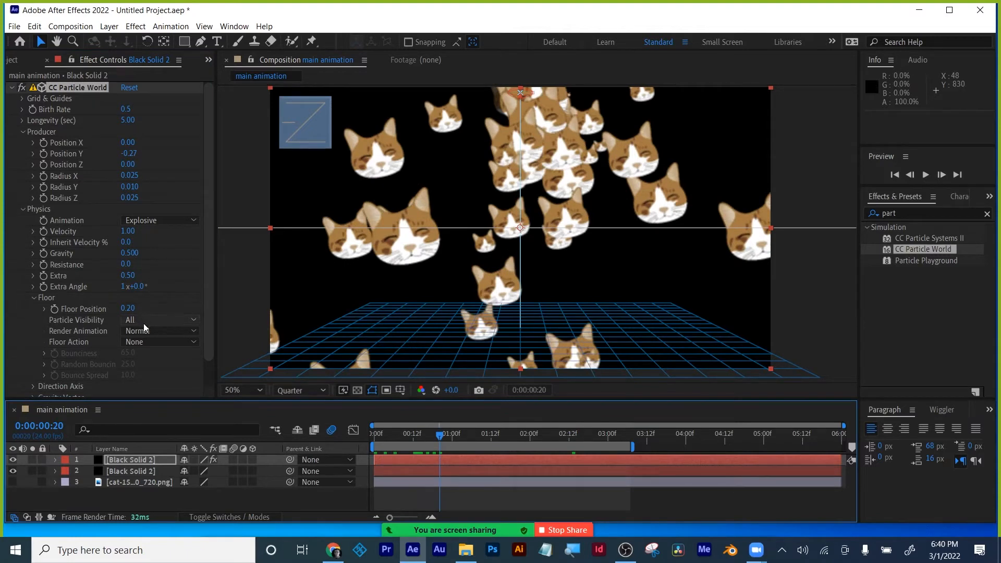
# - Set the Floor Action to Ice and the Floor Position to 0.09, and check the floor contact by scrubbing to 0:00:00:17
pyautogui.moveTo(128, 308)
pyautogui.mouseDown()
pyautogui.moveTo(116, 308)
pyautogui.moveTo(127, 308)
pyautogui.mouseUp()
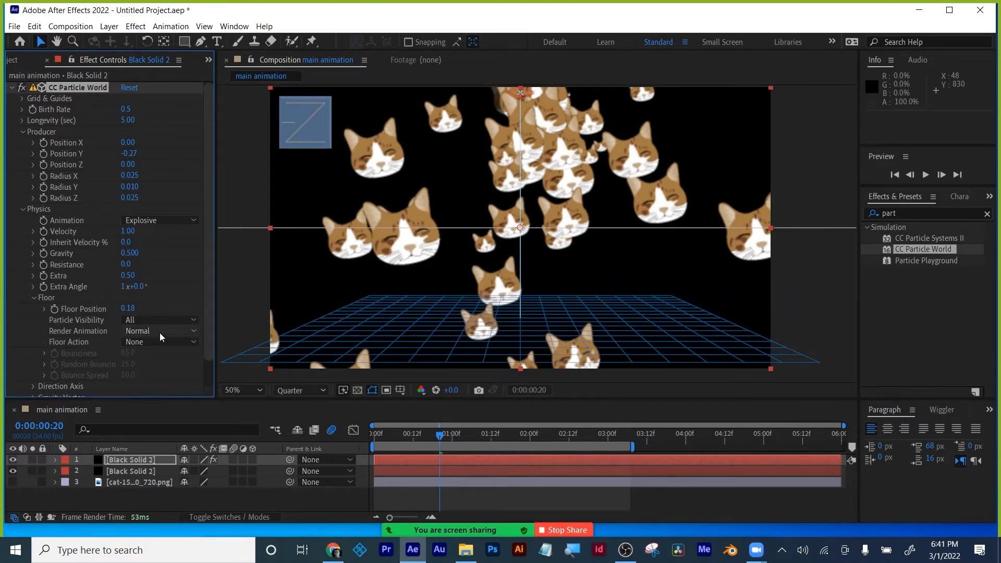
pyautogui.click(156, 343)
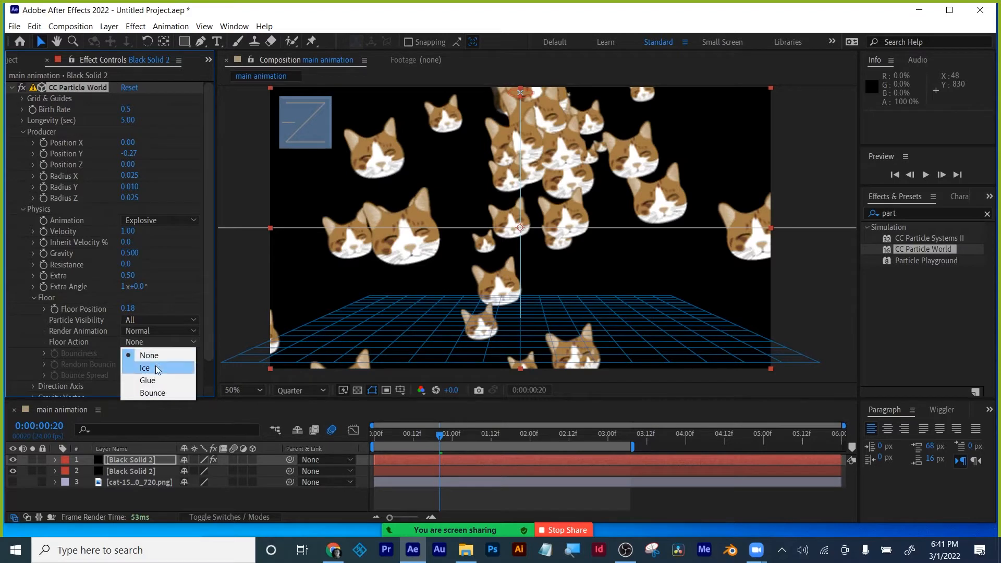
pyautogui.click(155, 367)
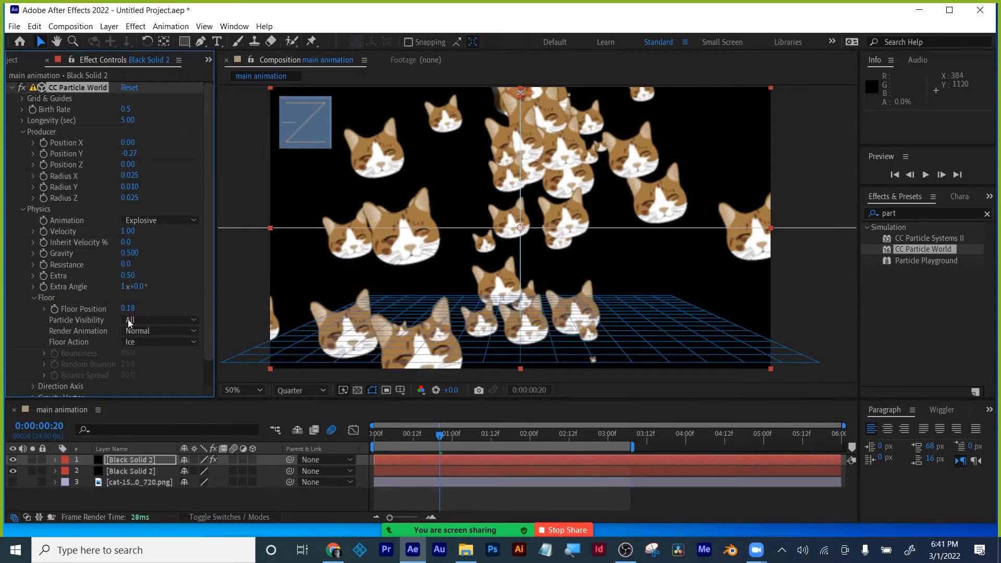
pyautogui.moveTo(125, 309); pyautogui.dragTo(123, 308)
pyautogui.moveTo(408, 432); pyautogui.dragTo(430, 435)
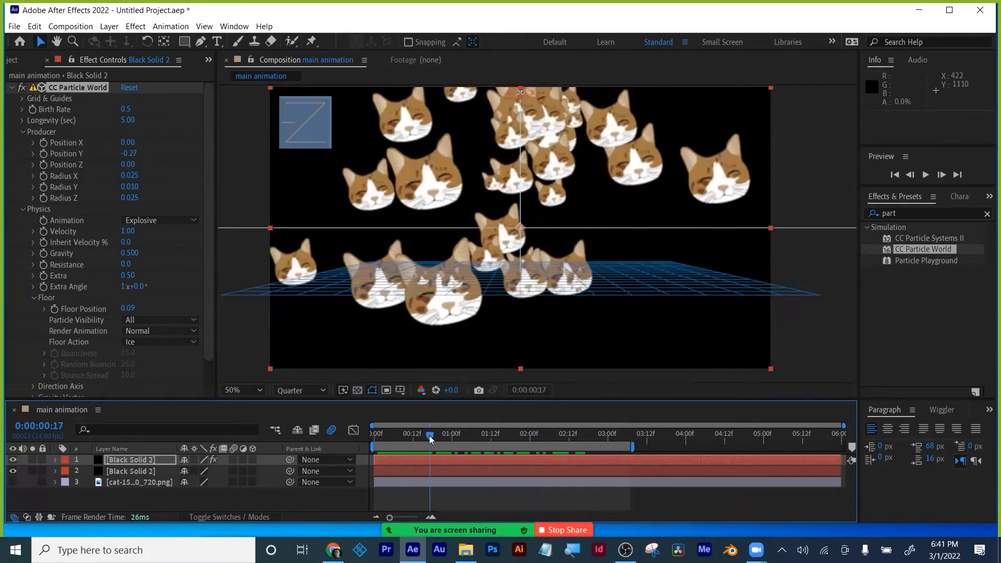
# - Set the Floor Action to Glue and scrub back to 0:00:00:00 to check how the cats meet the floor
pyautogui.click(149, 344)
pyautogui.click(148, 382)
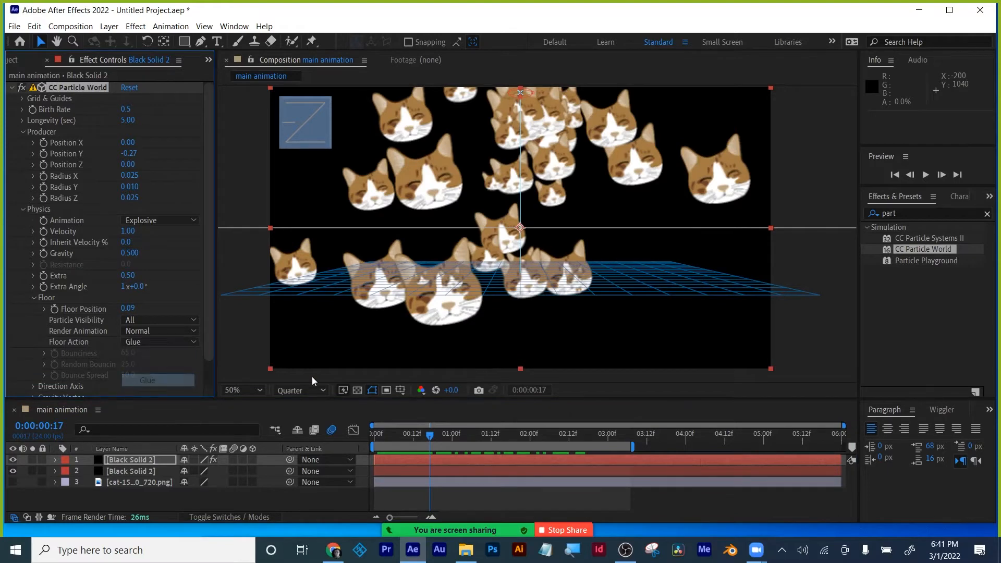
pyautogui.moveTo(392, 434); pyautogui.dragTo(372, 455)
# - Set the Floor Action to Bounce with Bounciness 46.0, Random Bounciness 34.3 and Bounce Spread 43.8, and scrub to 0:00:02:05 to check the bouncing
pyautogui.click(142, 342)
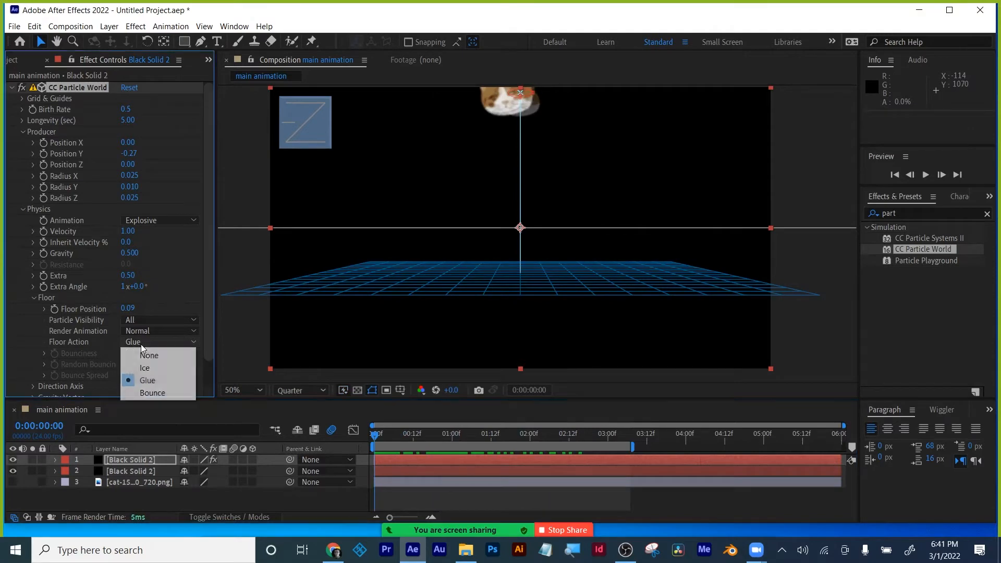
pyautogui.click(152, 392)
pyautogui.scroll(-2, 131, 339)
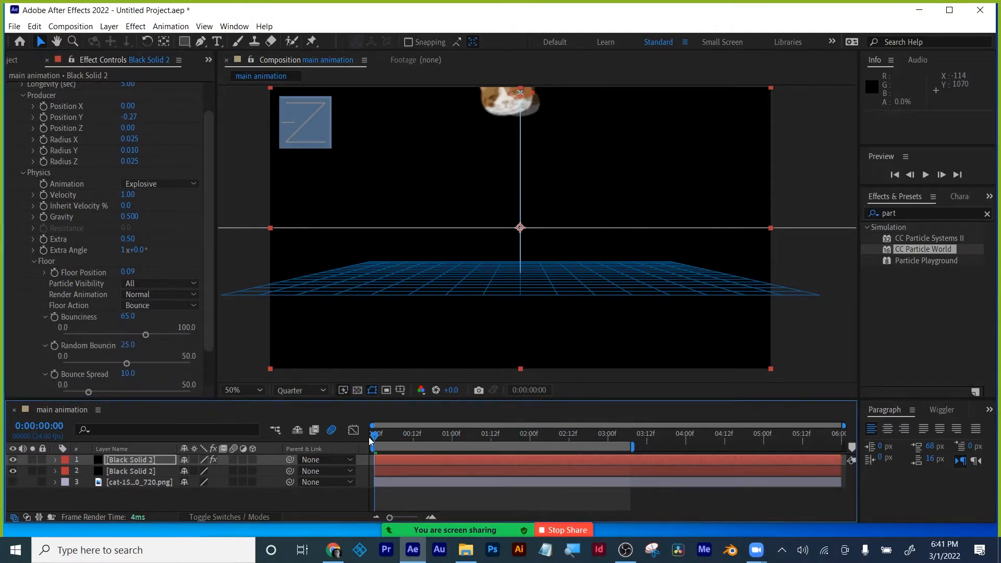
pyautogui.moveTo(368, 436); pyautogui.dragTo(491, 435)
pyautogui.moveTo(127, 317); pyautogui.dragTo(400, 438)
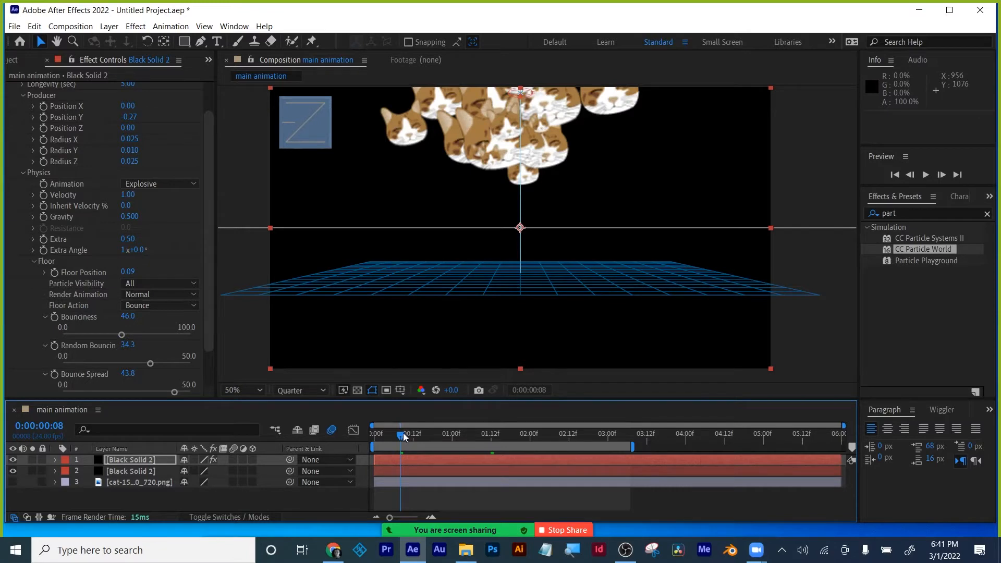
pyautogui.moveTo(404, 437); pyautogui.dragTo(545, 417)
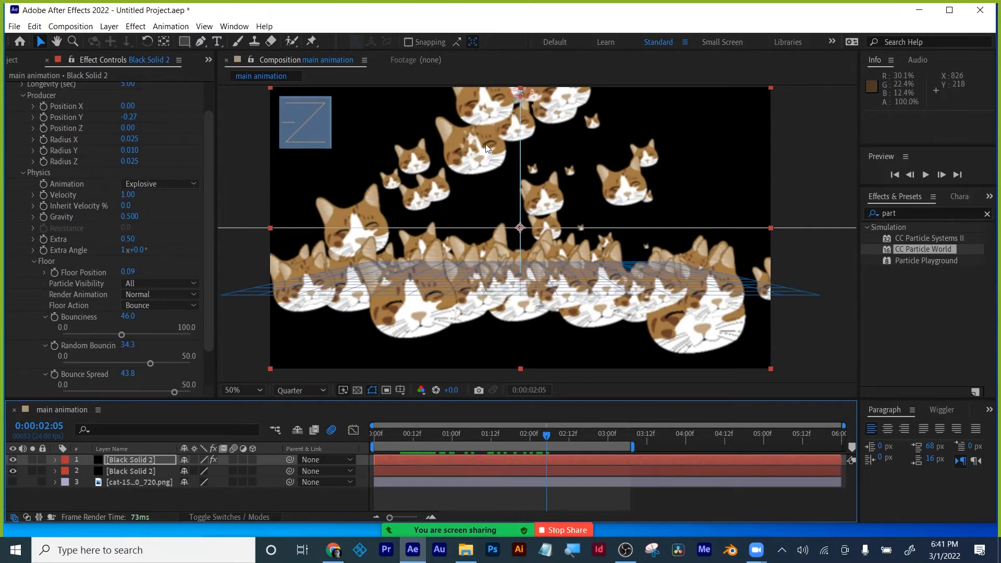
# - Collapse the Producer and Physics groups and scrub to 0:00:01:02 to review the bouncing cats
pyautogui.scroll(2, 78, 193)
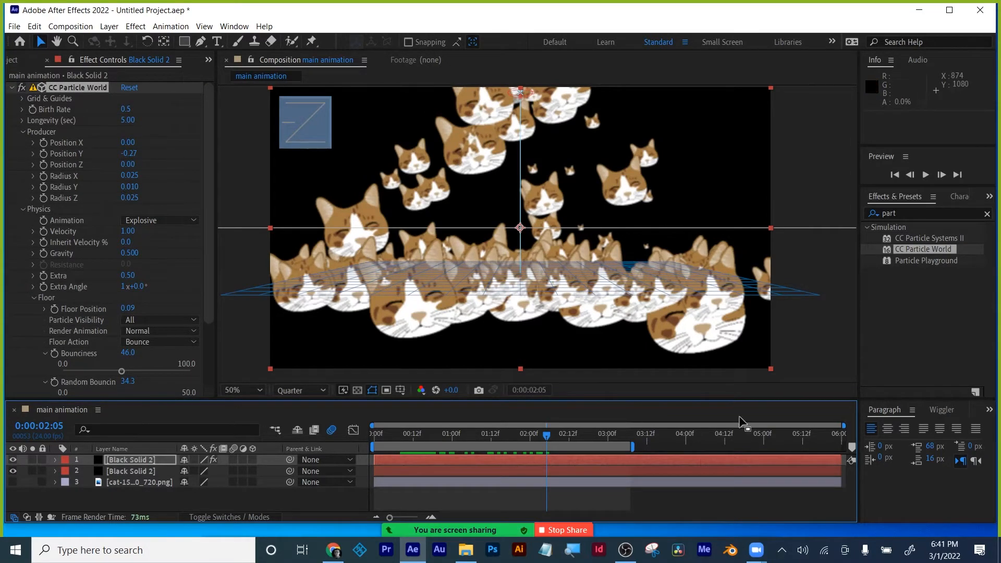
pyautogui.click(21, 133)
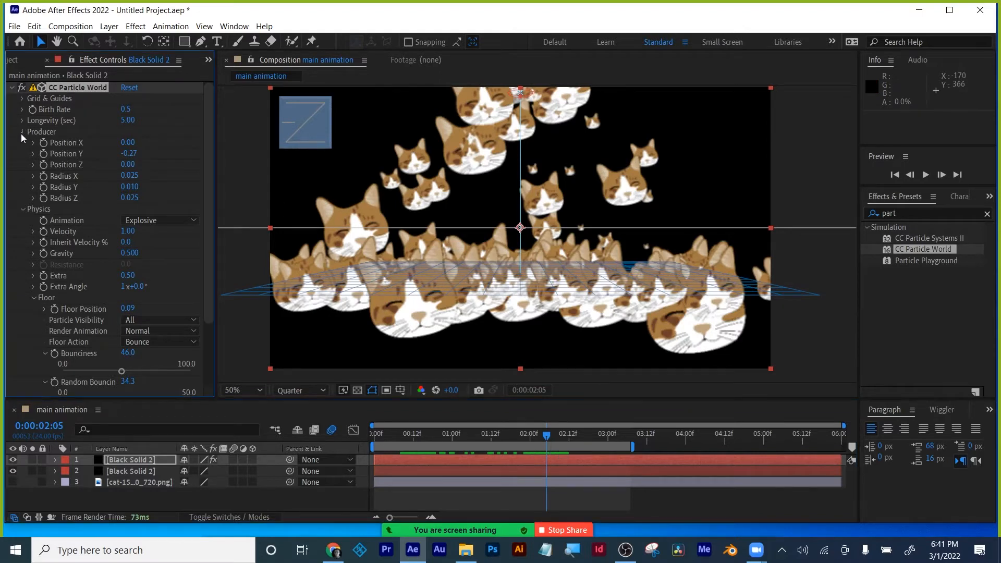
pyautogui.click(24, 143)
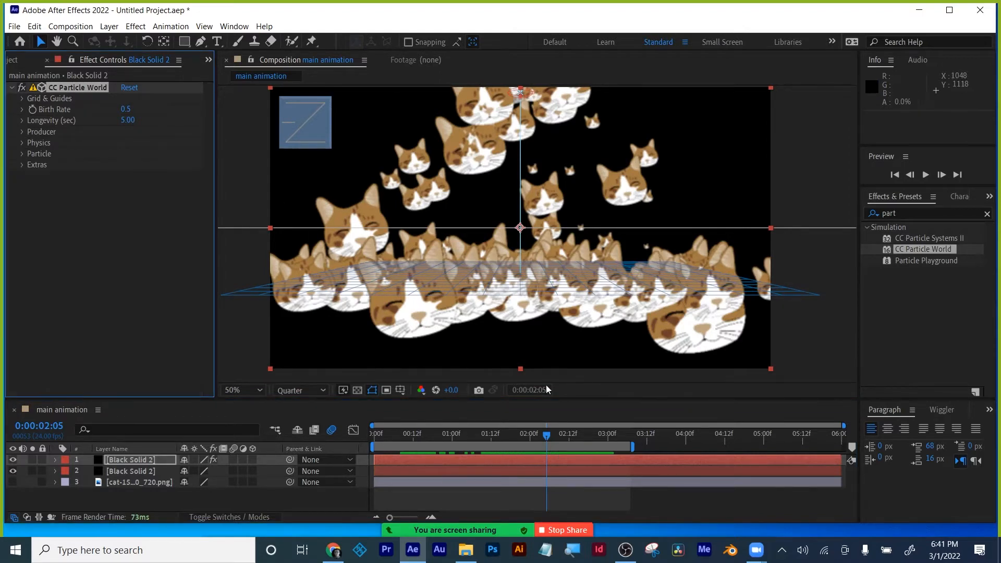
pyautogui.moveTo(488, 439); pyautogui.dragTo(459, 437)
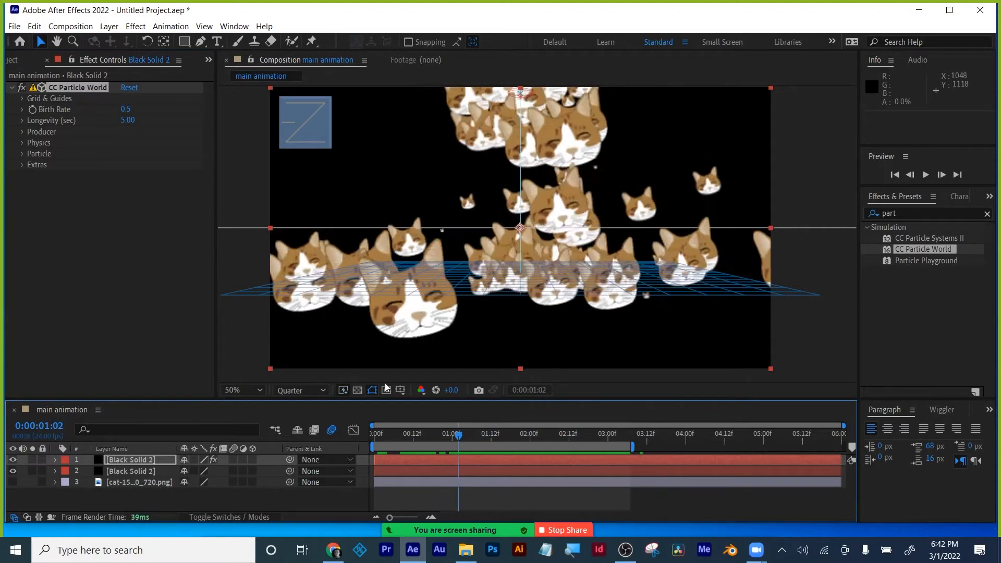
# - Expand Producer and Physics, set the Floor Action to Ice, and scrub to 0:00:03:02 to check the sliding cats
pyautogui.click(25, 133)
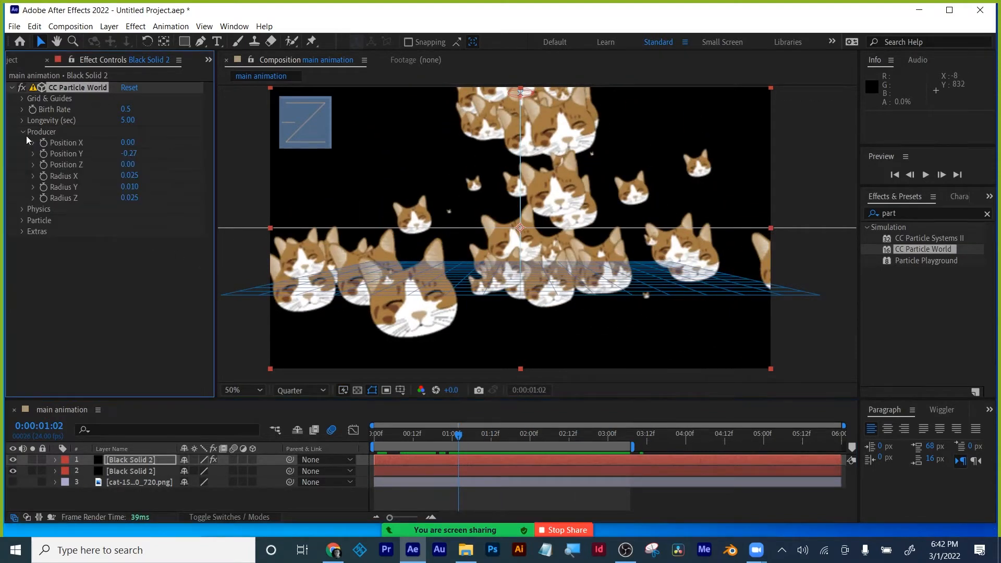
pyautogui.click(23, 208)
pyautogui.click(146, 287)
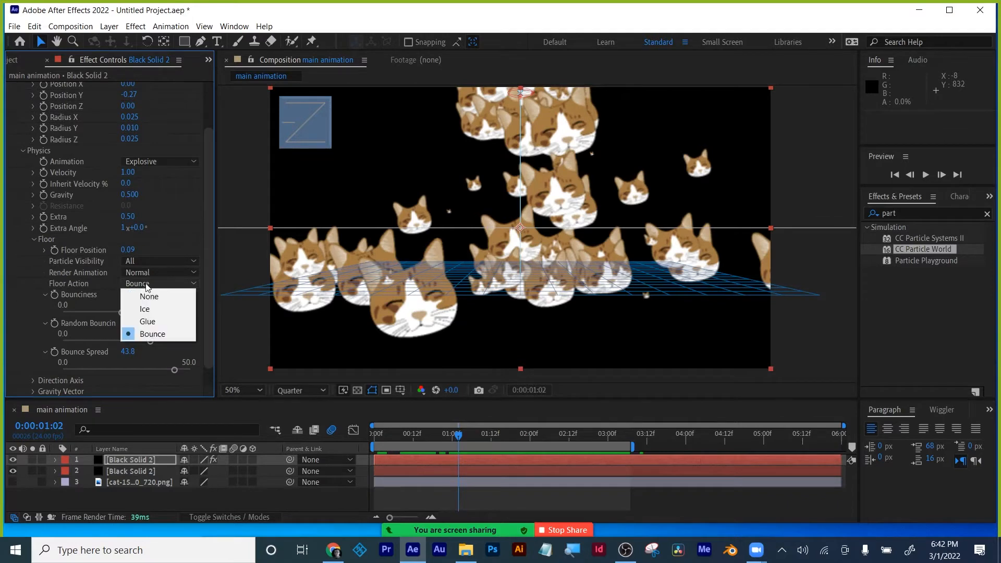
pyautogui.click(147, 310)
pyautogui.moveTo(460, 435); pyautogui.dragTo(614, 444)
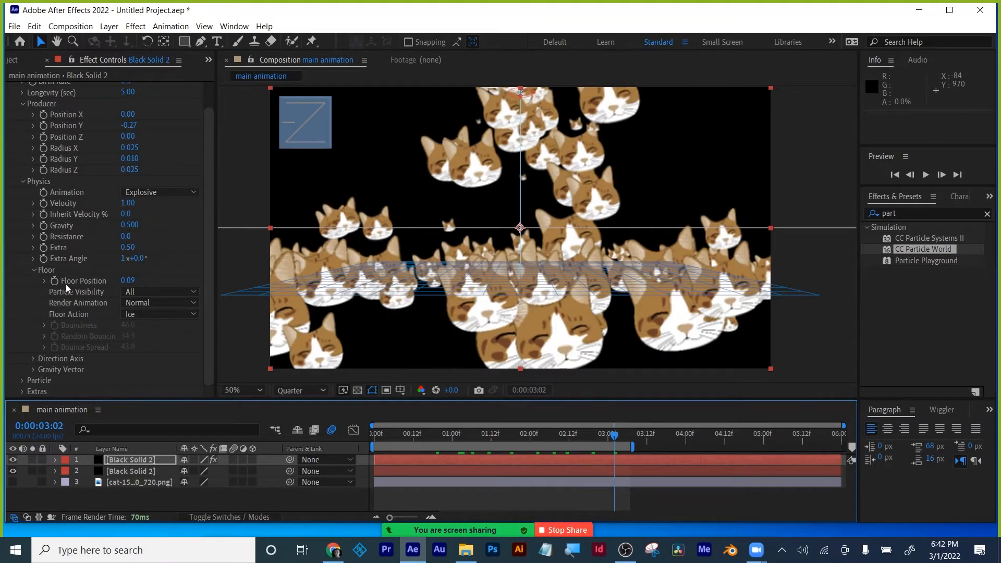
# - Set the Floor Position to 0.13 and look over the remaining effect settings
pyautogui.moveTo(135, 279)
pyautogui.mouseDown()
pyautogui.moveTo(146, 285)
pyautogui.moveTo(118, 282)
pyautogui.mouseUp()
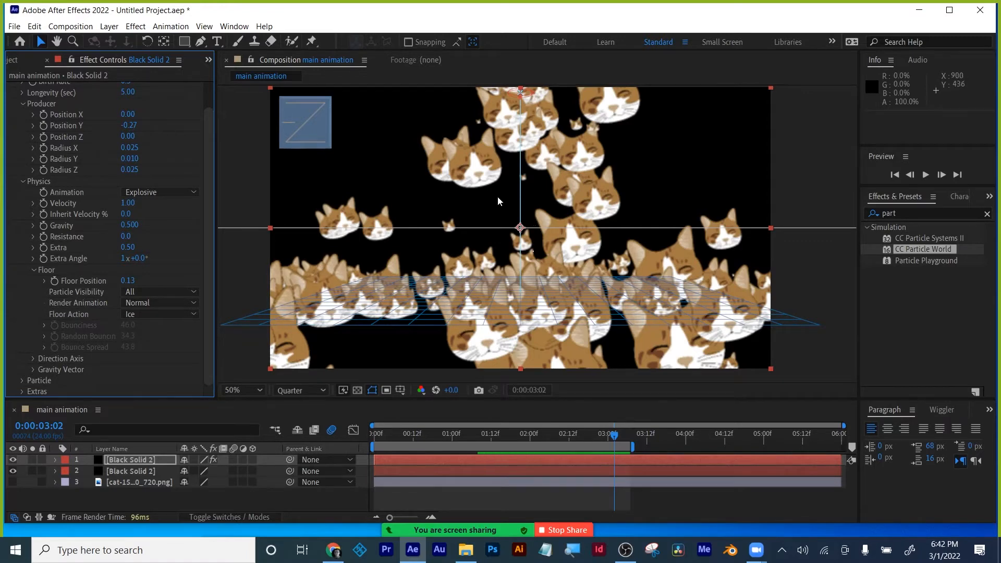
pyautogui.moveTo(207, 133); pyautogui.dragTo(207, 189)
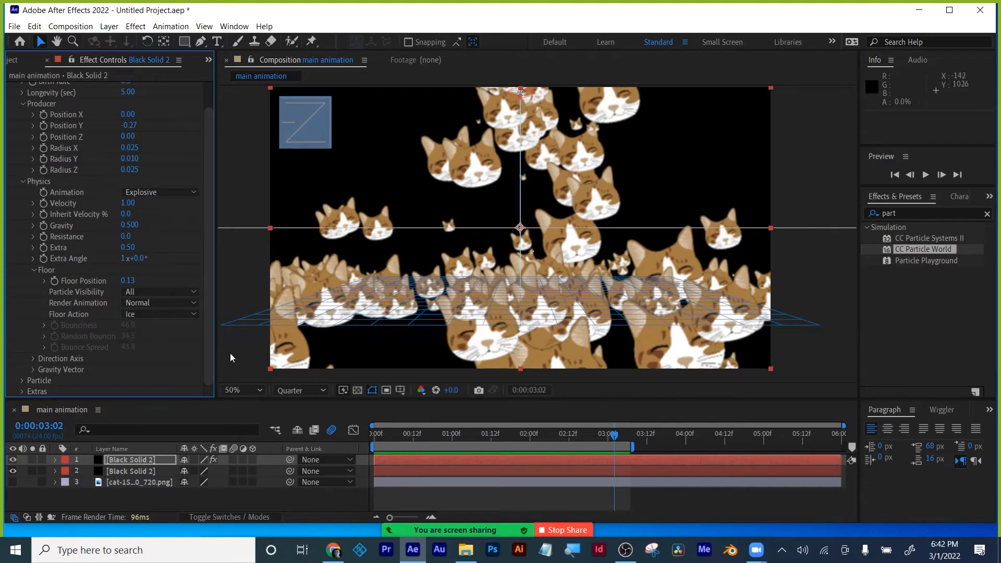
pyautogui.moveTo(208, 343); pyautogui.dragTo(205, 234)
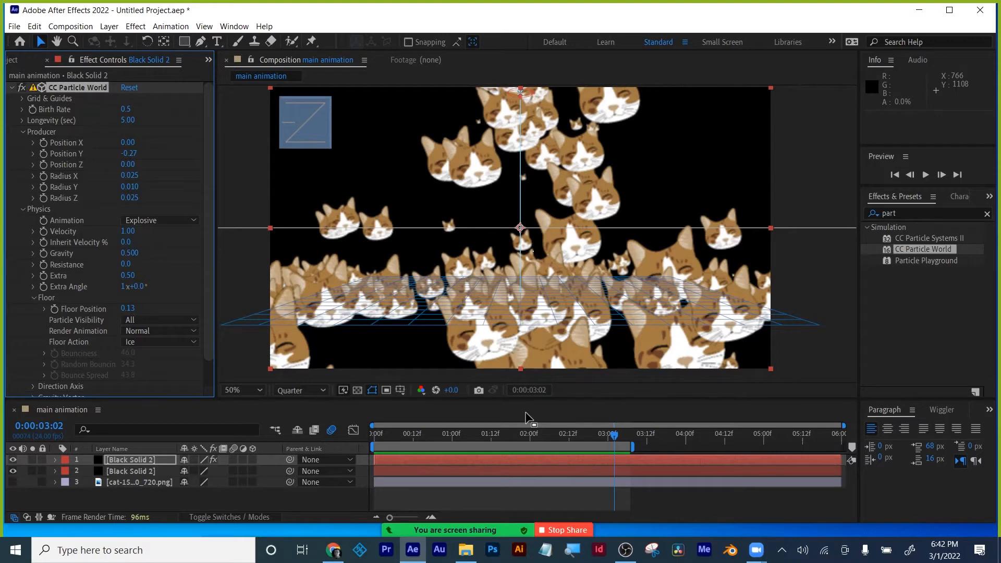
# - Purge all memory and disk cache, confirming the deletion of the cached files
pyautogui.click(35, 26)
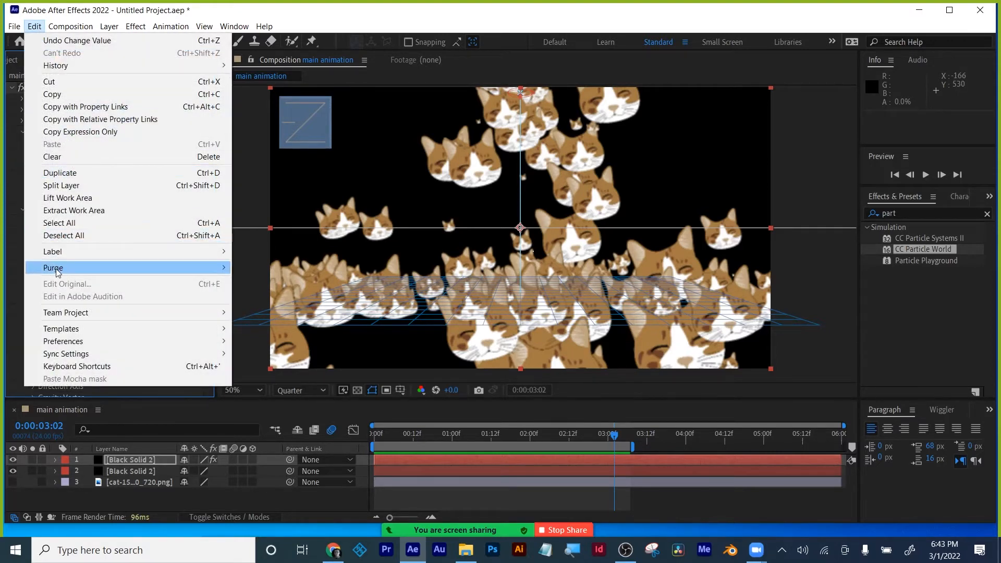
pyautogui.moveTo(59, 268)
pyautogui.click(278, 269)
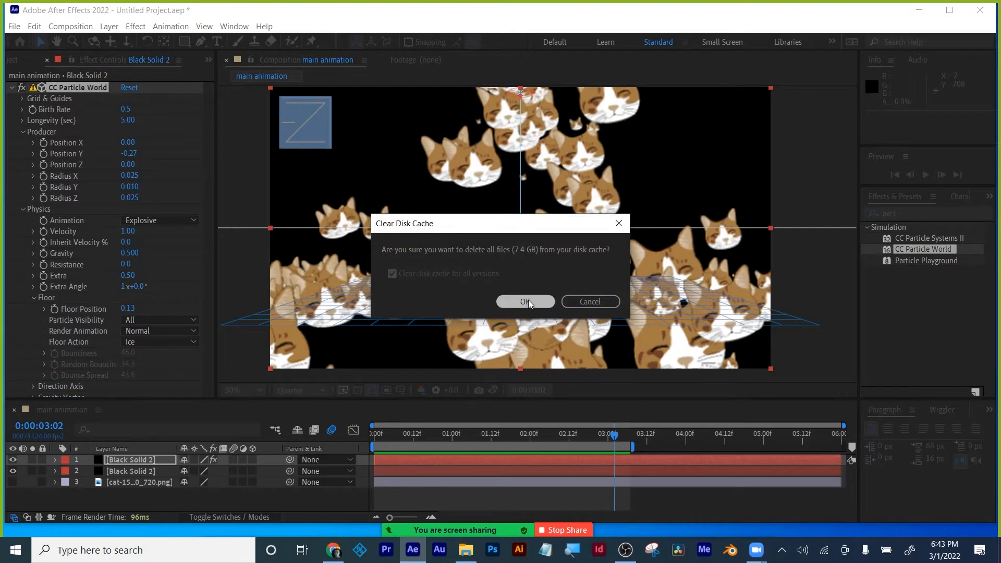
pyautogui.click(526, 301)
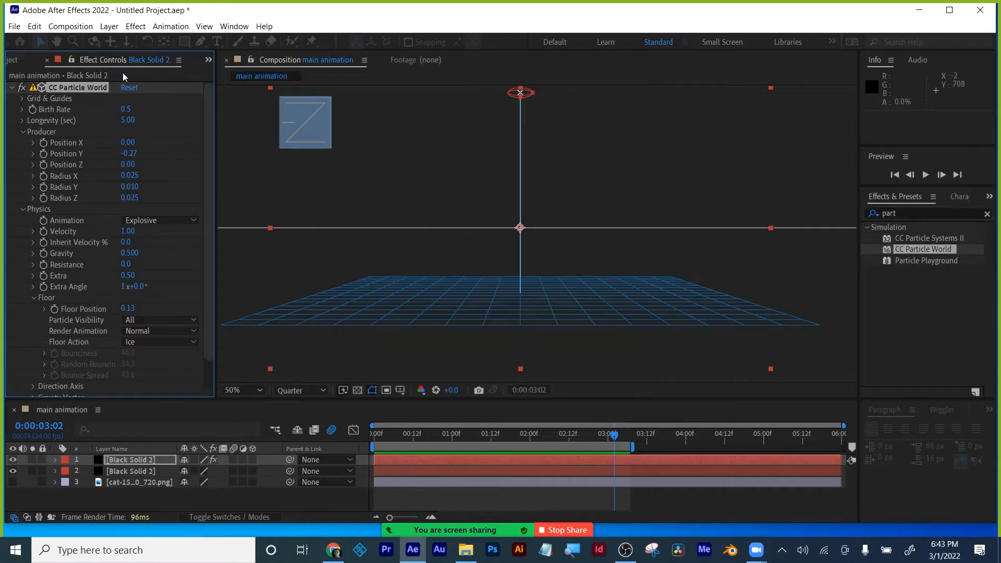
# - Show the project contents and create a new 200 × 200 px composition named Comp 1 with the default settings
pyautogui.click(209, 60)
pyautogui.click(219, 75)
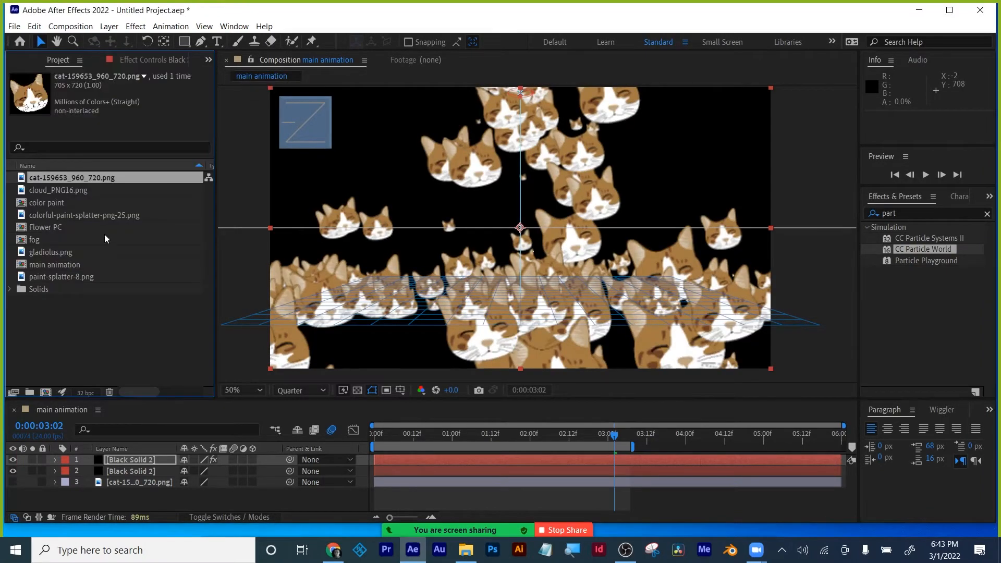
pyautogui.click(46, 392)
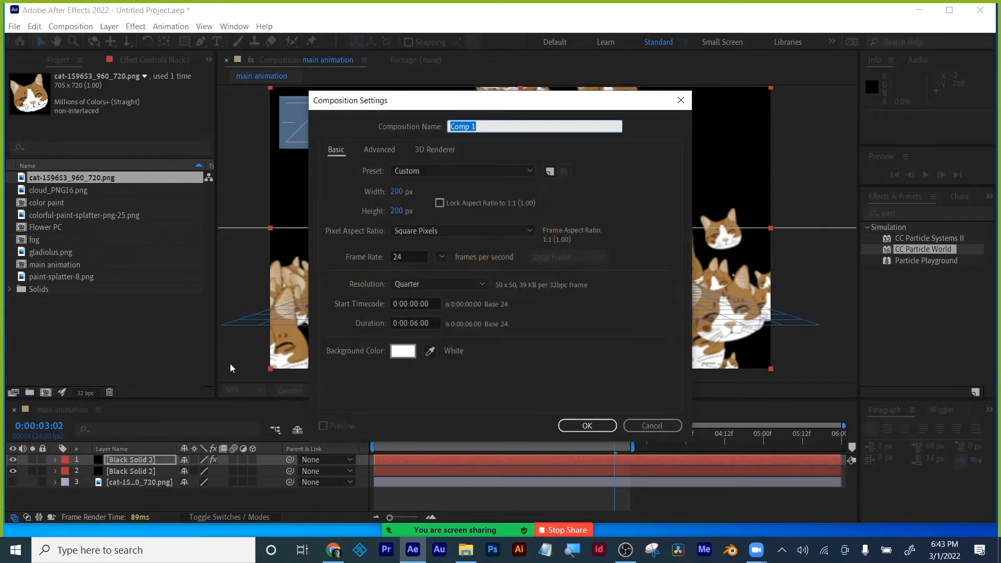
pyautogui.click(579, 424)
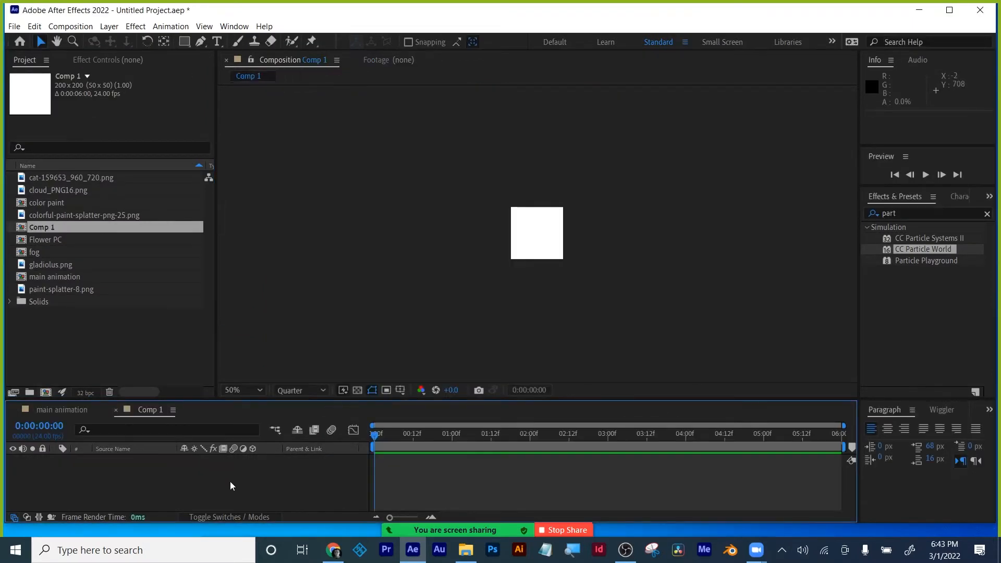
# - Create a 1920 × 1080 px composition named Comp 2 and close the timelines of the other open compositions
pyautogui.click(46, 392)
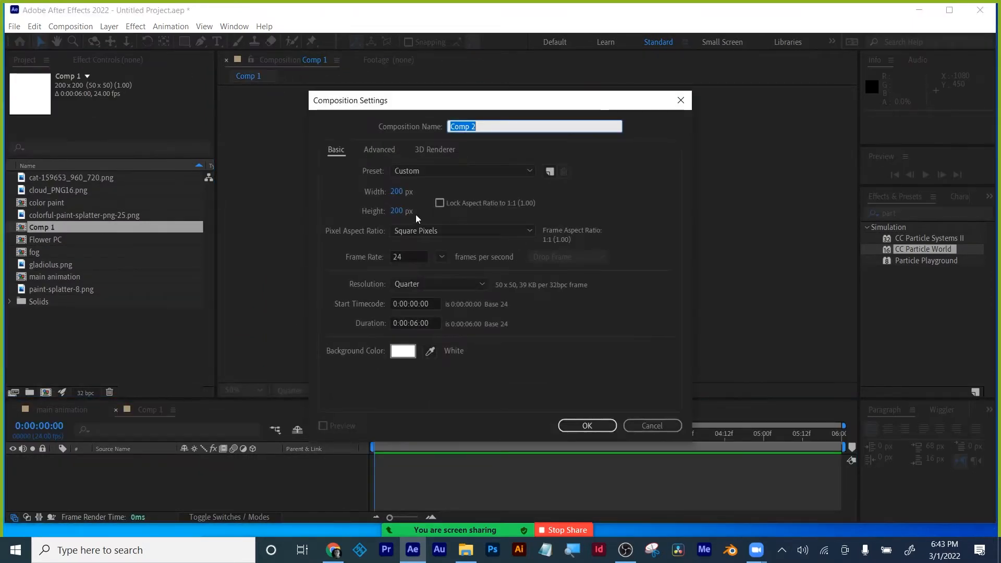
pyautogui.click(397, 191)
pyautogui.write('1')
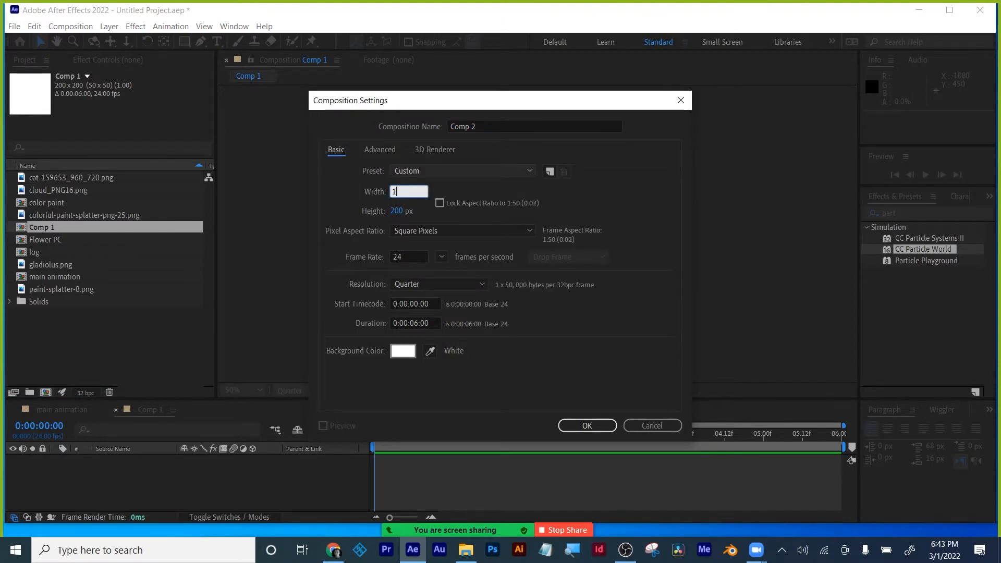
pyautogui.write('920')
pyautogui.press('Tab')
pyautogui.write('1080')
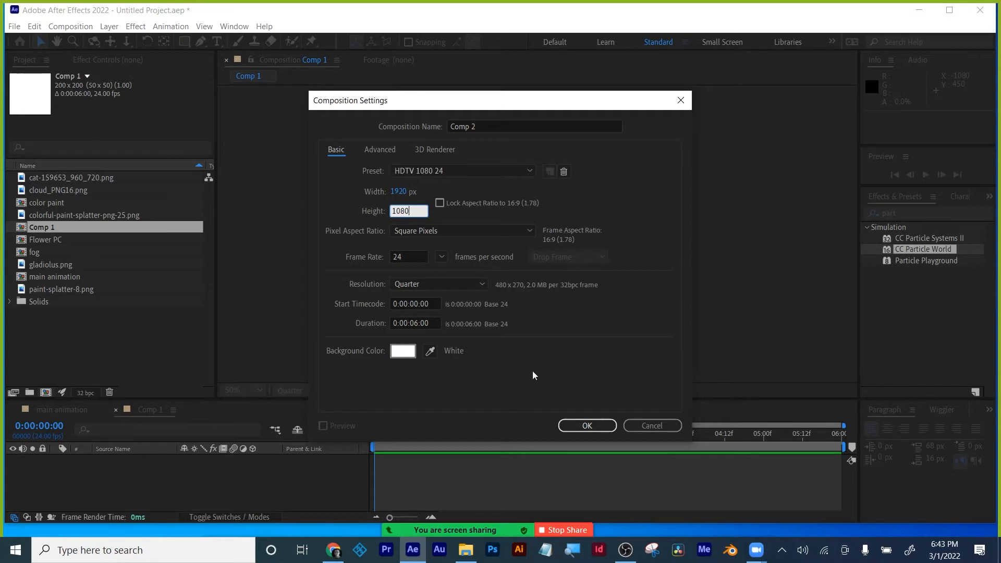
pyautogui.click(583, 424)
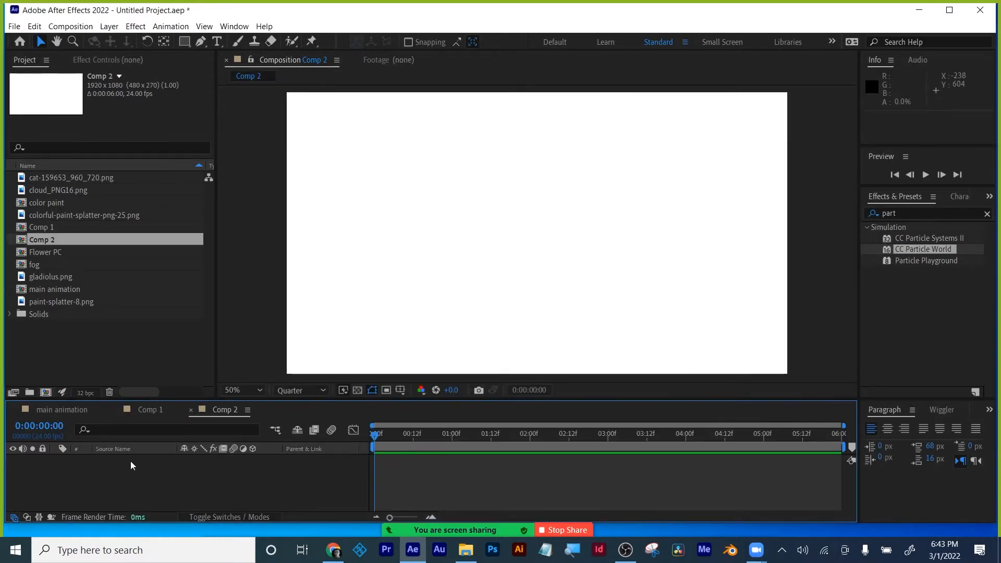
pyautogui.click(116, 410)
pyautogui.click(14, 410)
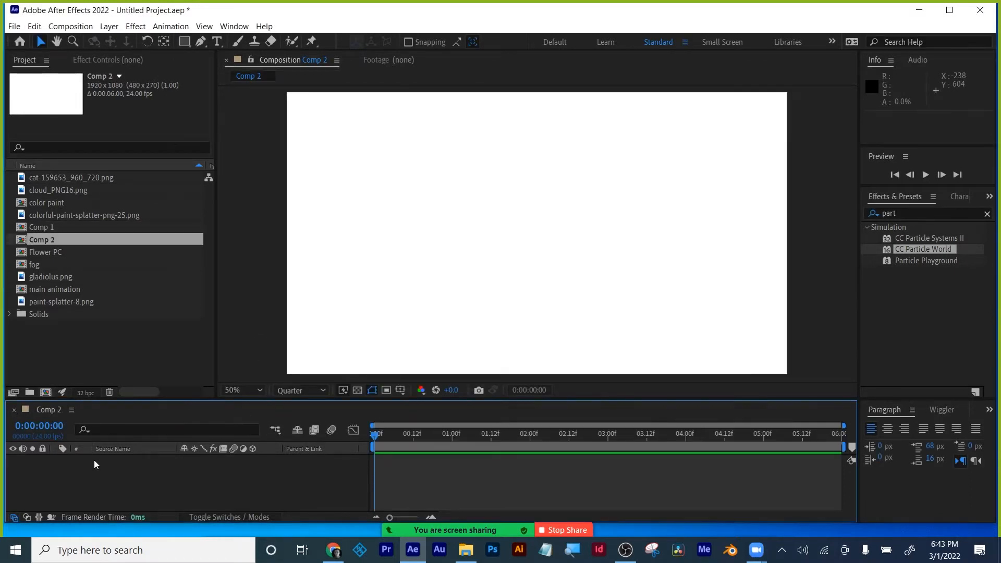
# - Draw an upright red-stroked rectangle about 190 × 324 px in the left part of Comp 2
pyautogui.click(185, 42)
pyautogui.moveTo(308, 164)
pyautogui.mouseDown()
pyautogui.moveTo(374, 264)
pyautogui.moveTo(406, 259)
pyautogui.mouseUp()
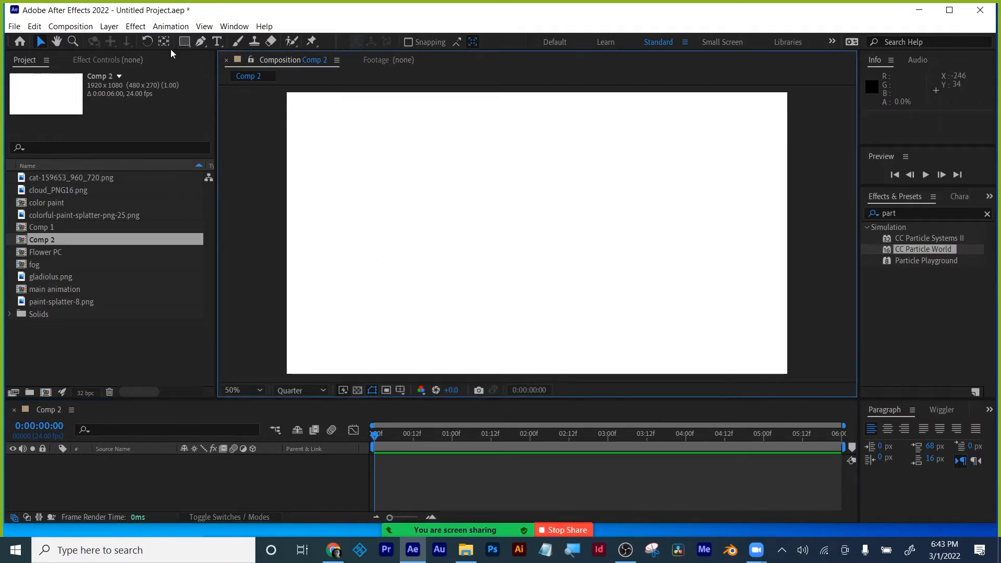
pyautogui.click(184, 42)
pyautogui.moveTo(332, 157); pyautogui.dragTo(382, 241)
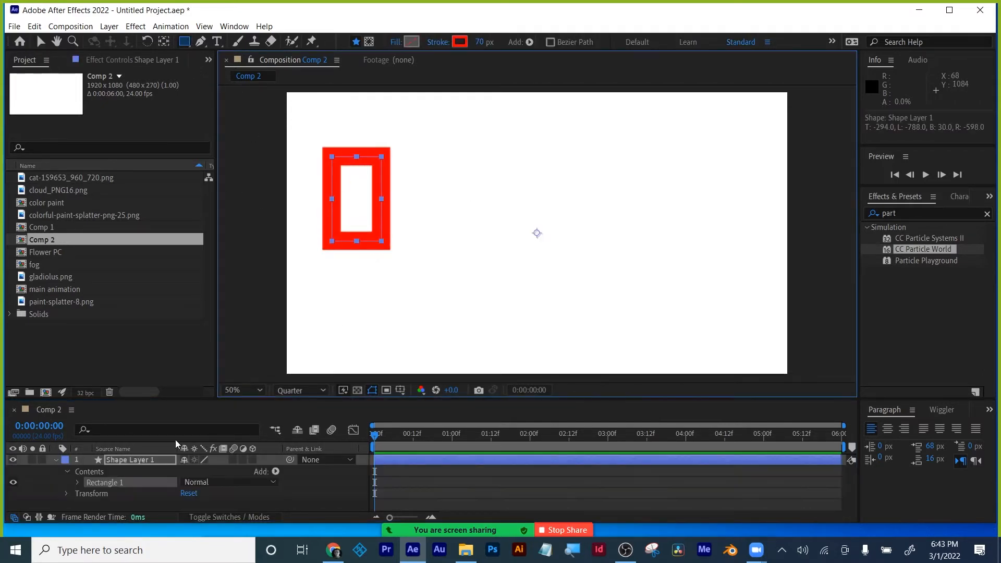
# - Animate the rectangle's Position from the start, moving it to the lower right just past five seconds, and preview the motion
pyautogui.press('p')
pyautogui.click(88, 471)
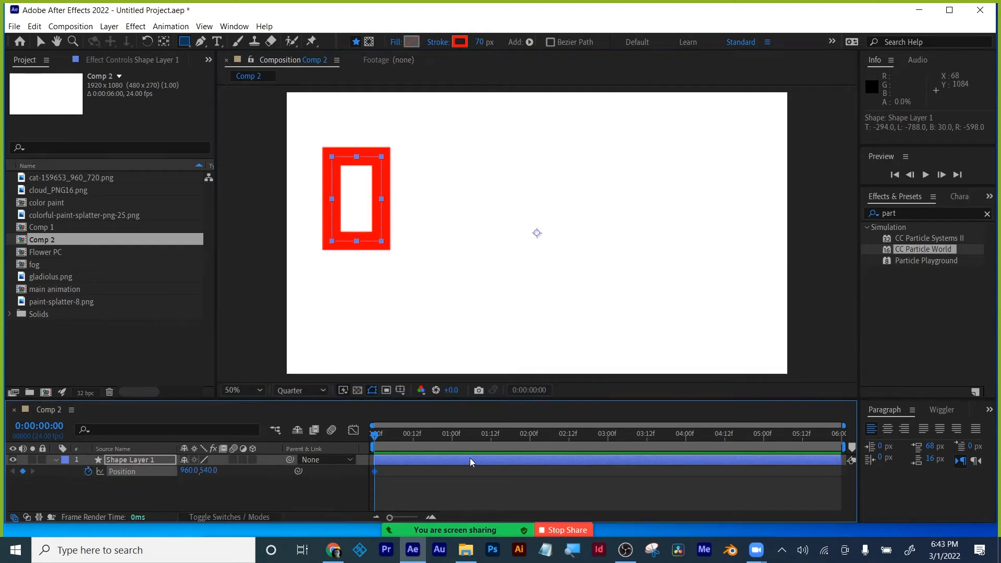
pyautogui.moveTo(445, 434); pyautogui.dragTo(777, 435)
pyautogui.press('v')
pyautogui.moveTo(383, 204); pyautogui.dragTo(737, 296)
pyautogui.moveTo(761, 441); pyautogui.dragTo(375, 435)
pyautogui.press('space')
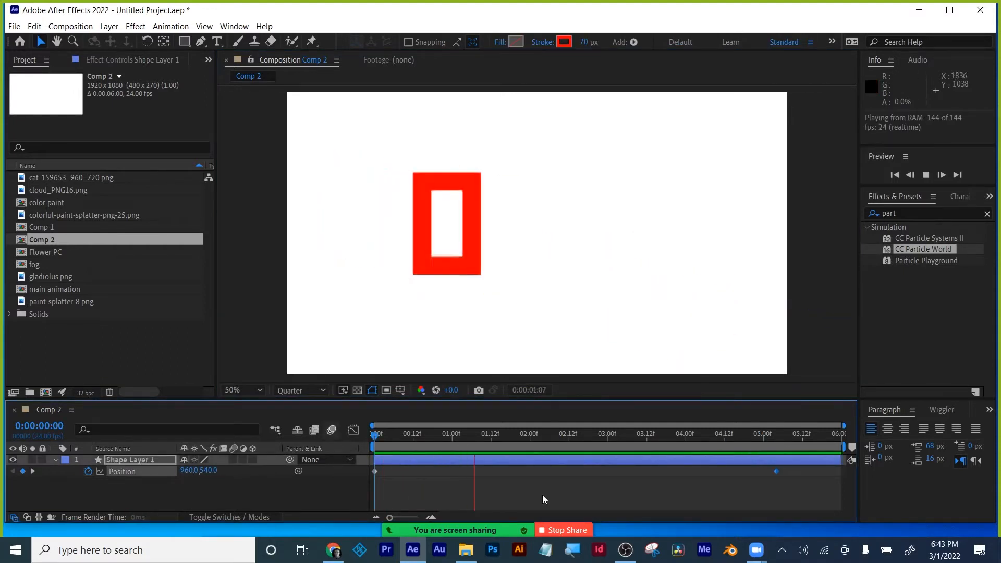
pyautogui.press('space')
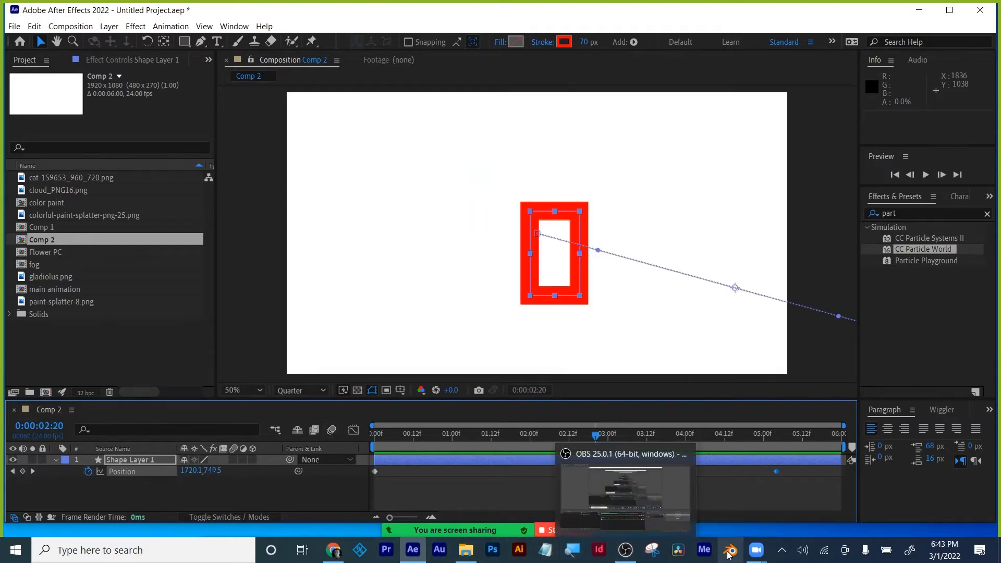
# - Deselect the rectangle layer, switch to OBS to check the recording, and return to After Effects
pyautogui.moveTo(757, 551)
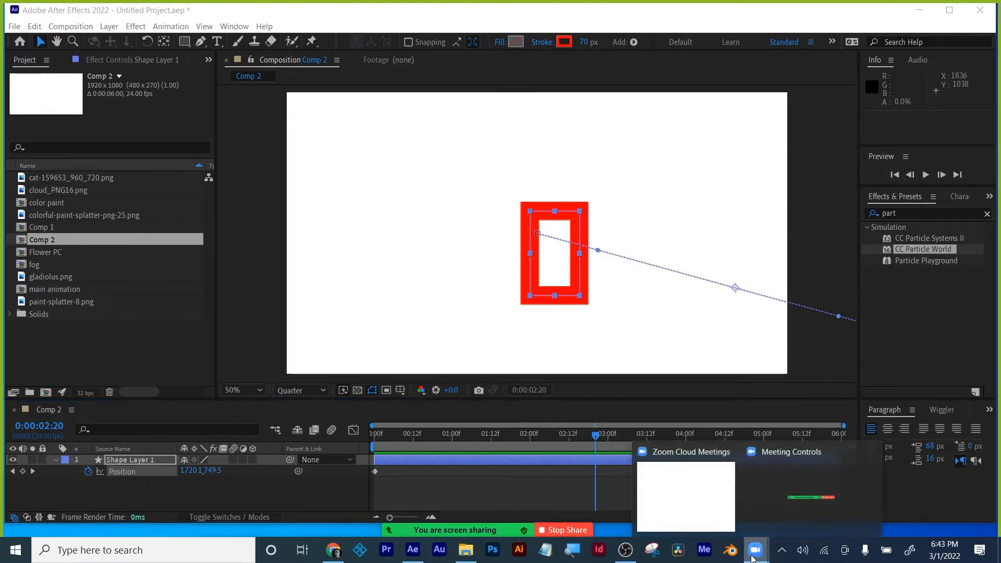
pyautogui.click(302, 487)
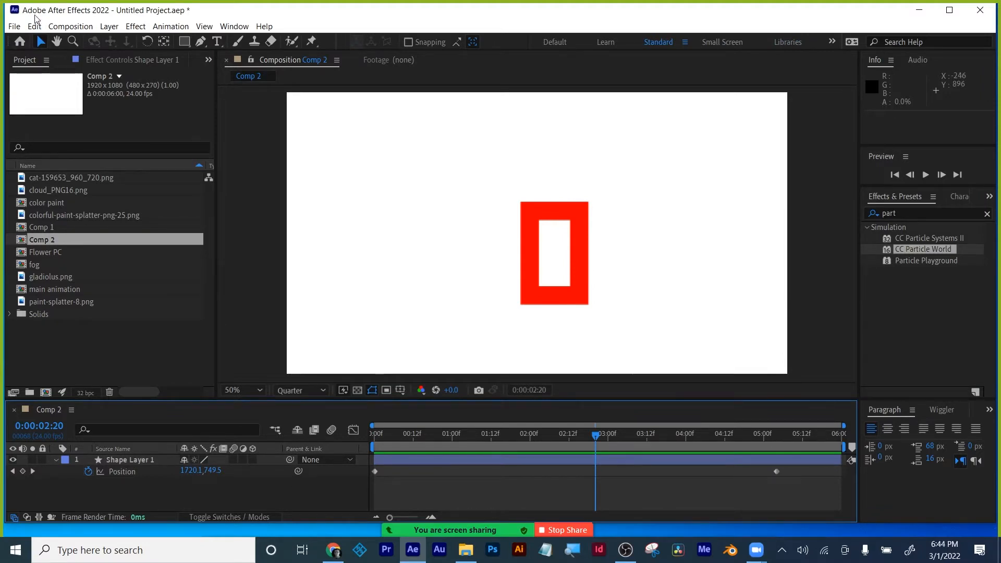
pyautogui.click(626, 551)
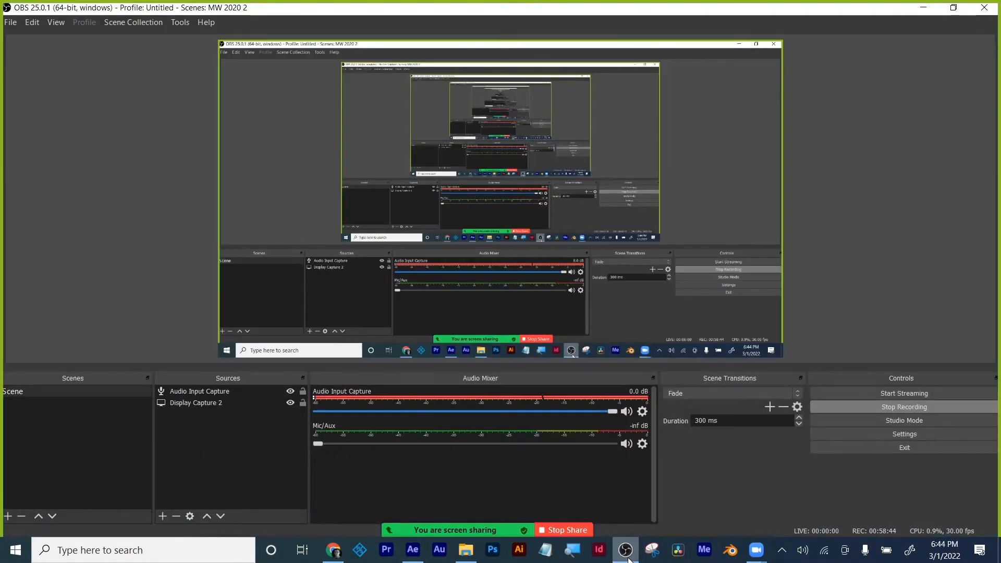
pyautogui.click(630, 560)
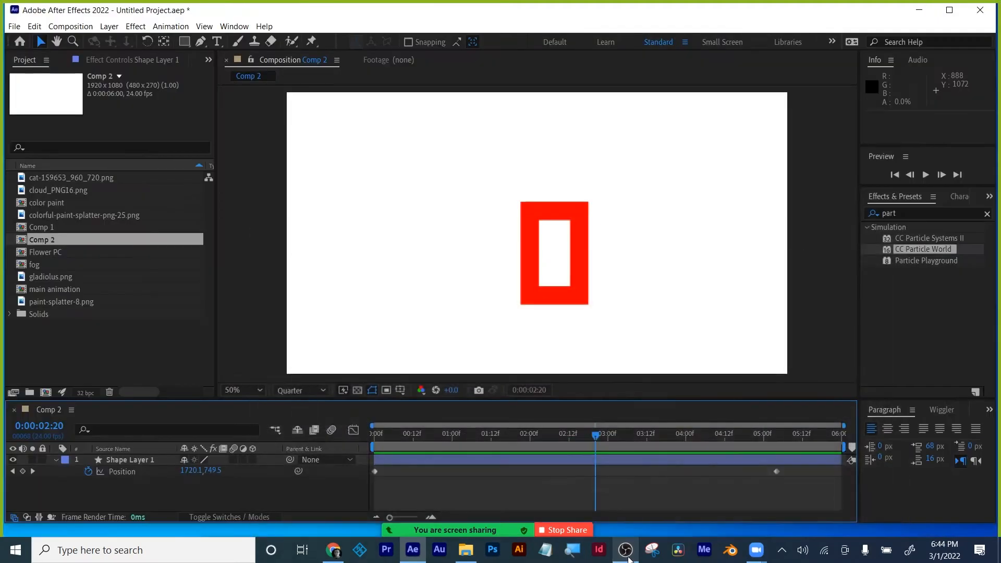
# - Review the Memory & Performance settings in the After Effects preferences
pyautogui.click(34, 26)
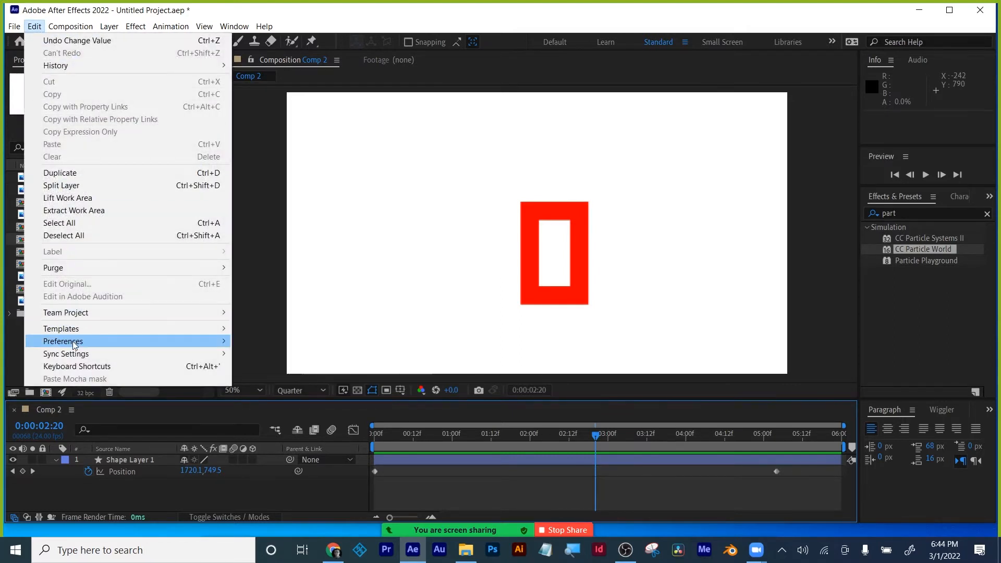
pyautogui.moveTo(73, 341)
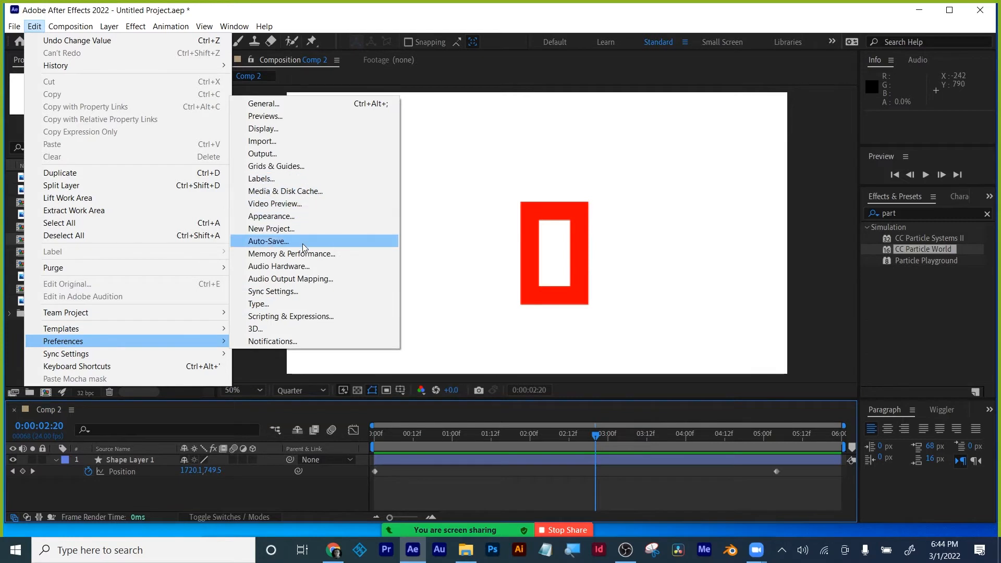
pyautogui.click(282, 102)
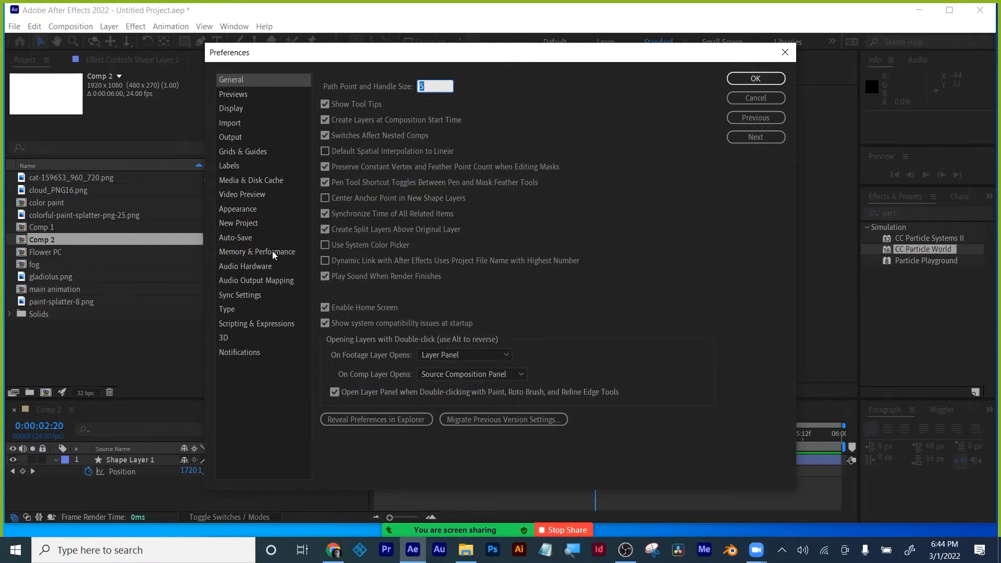
pyautogui.click(272, 251)
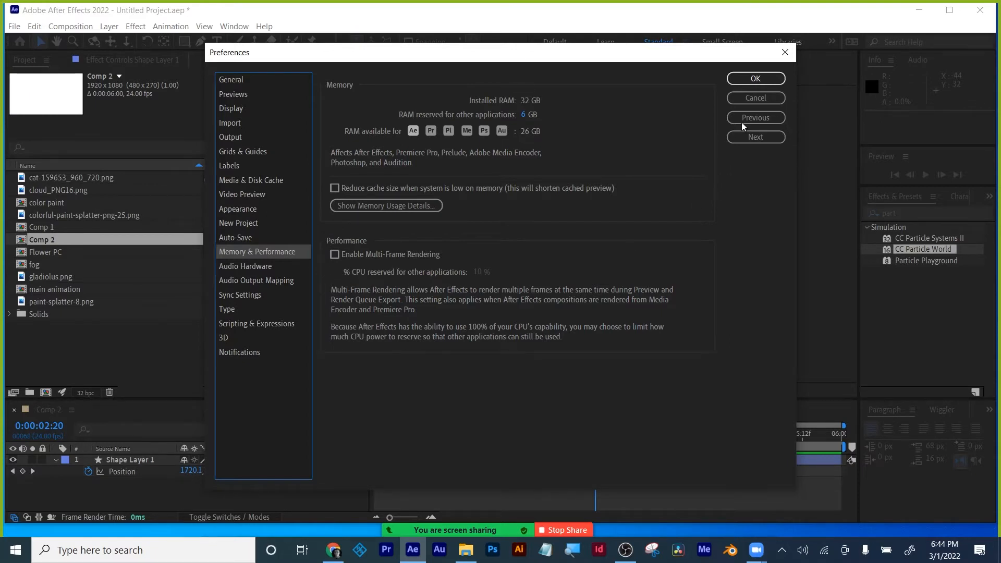
pyautogui.click(758, 78)
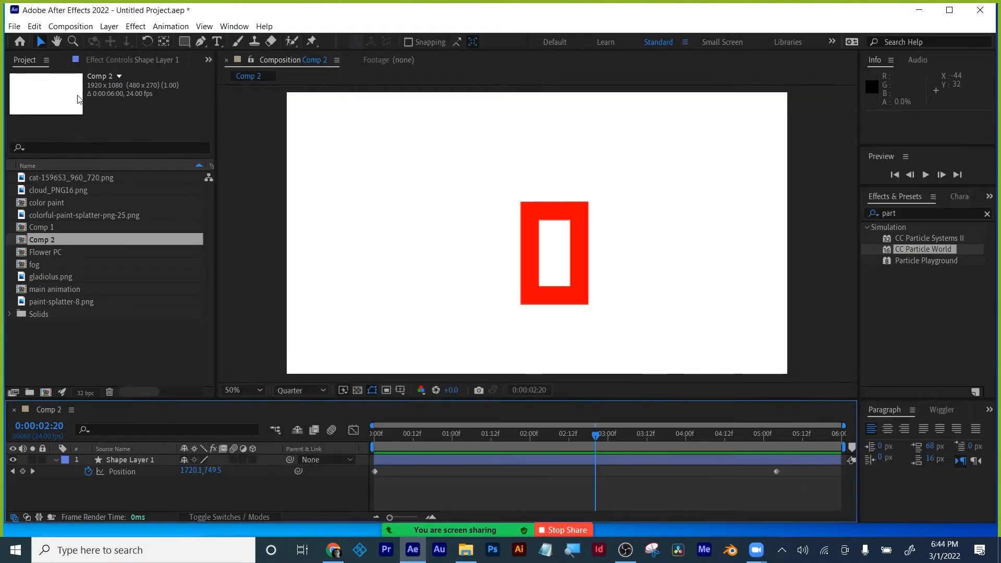
# - Launch Adobe Media Encoder in the background while staying in After Effects
pyautogui.click(679, 549)
pyautogui.click(79, 27)
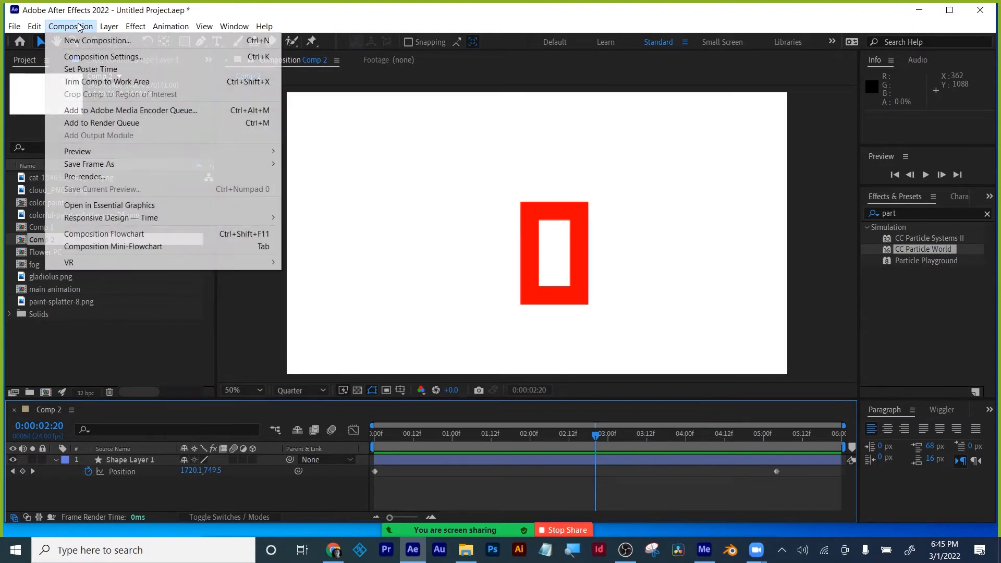
pyautogui.click(78, 27)
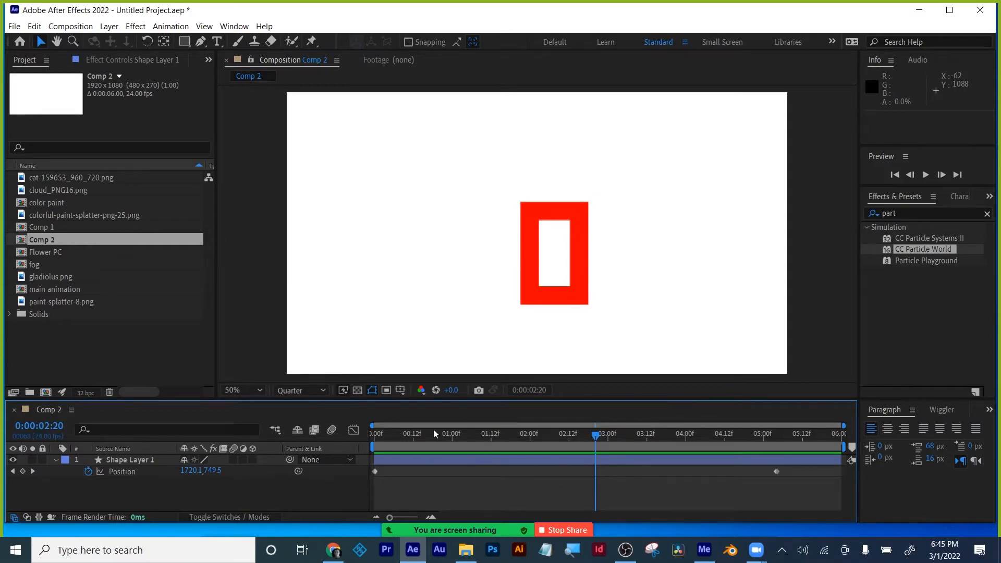
# - Review the composition settings of Comp 2
pyautogui.click(72, 27)
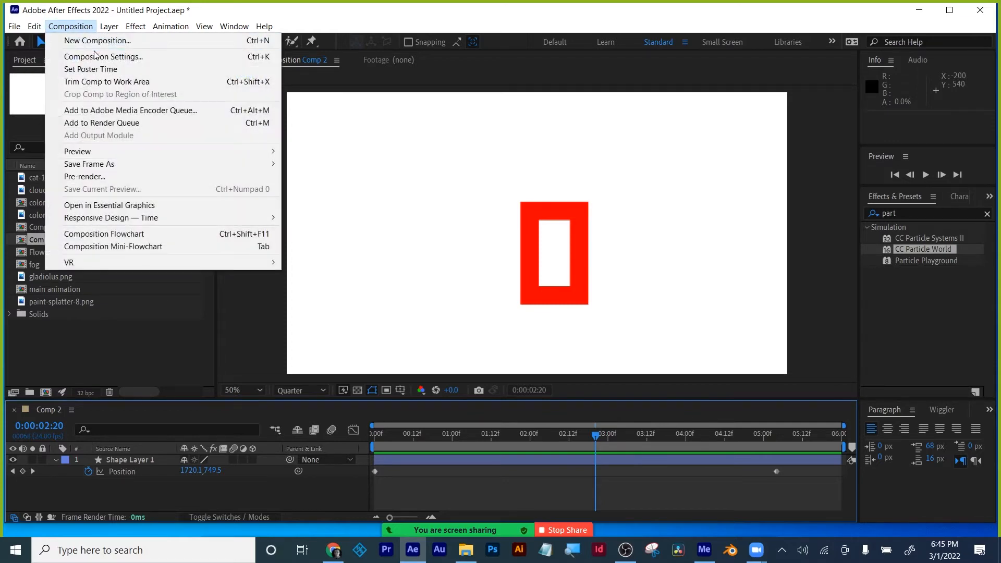
pyautogui.click(95, 54)
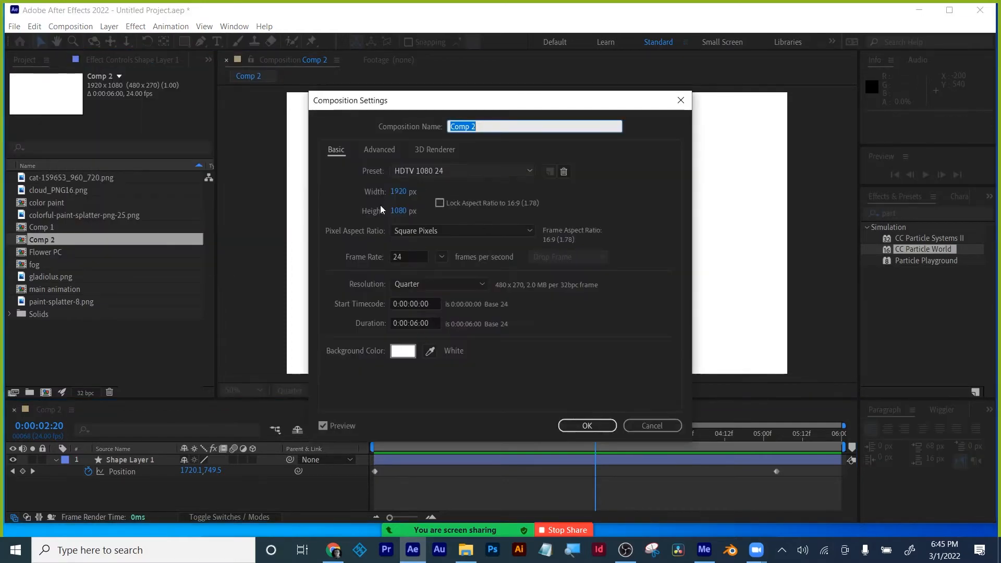
pyautogui.click(608, 427)
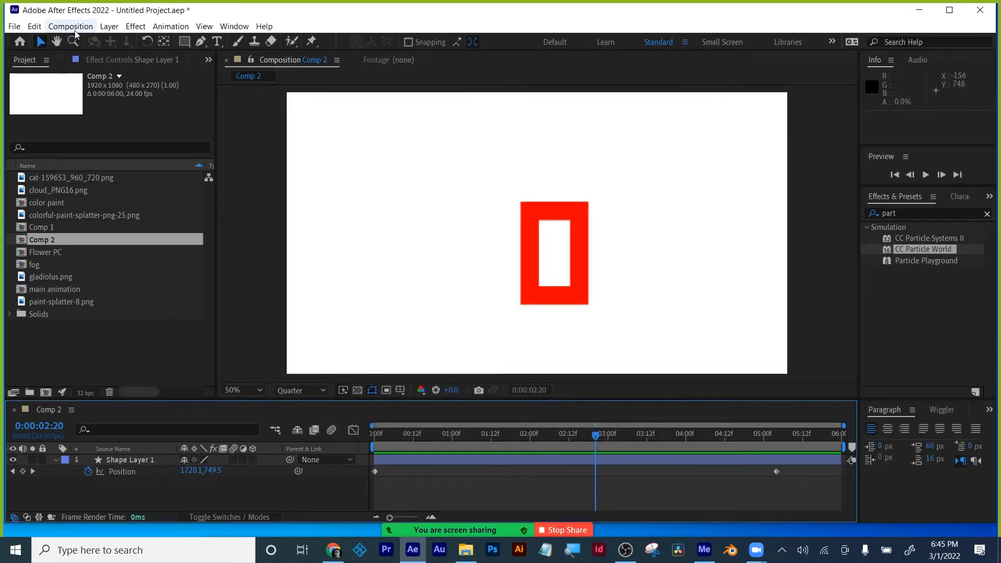
# - Add Comp 2 to the Render Queue
pyautogui.click(75, 28)
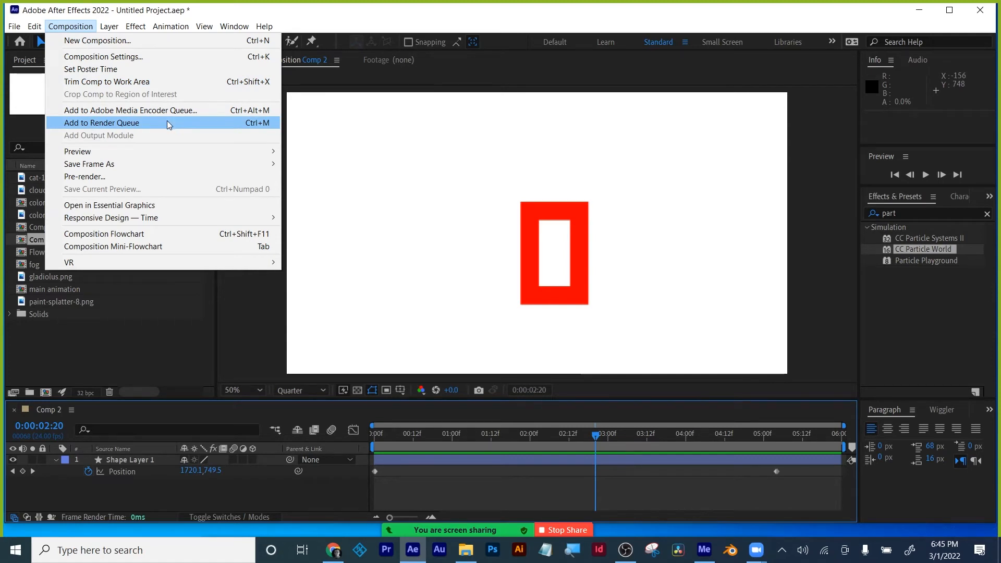
pyautogui.moveTo(109, 26)
pyautogui.click(108, 3)
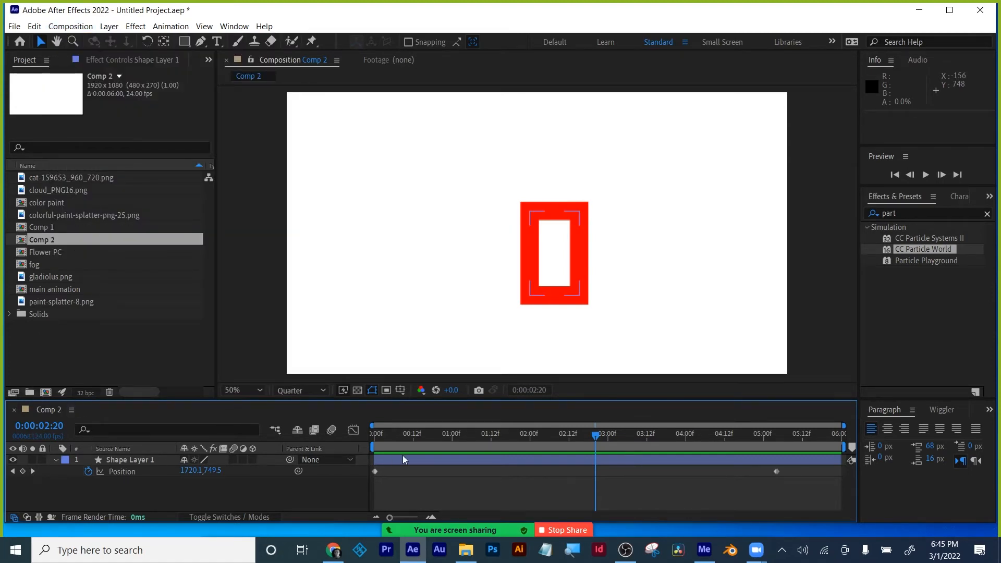
pyautogui.click(70, 26)
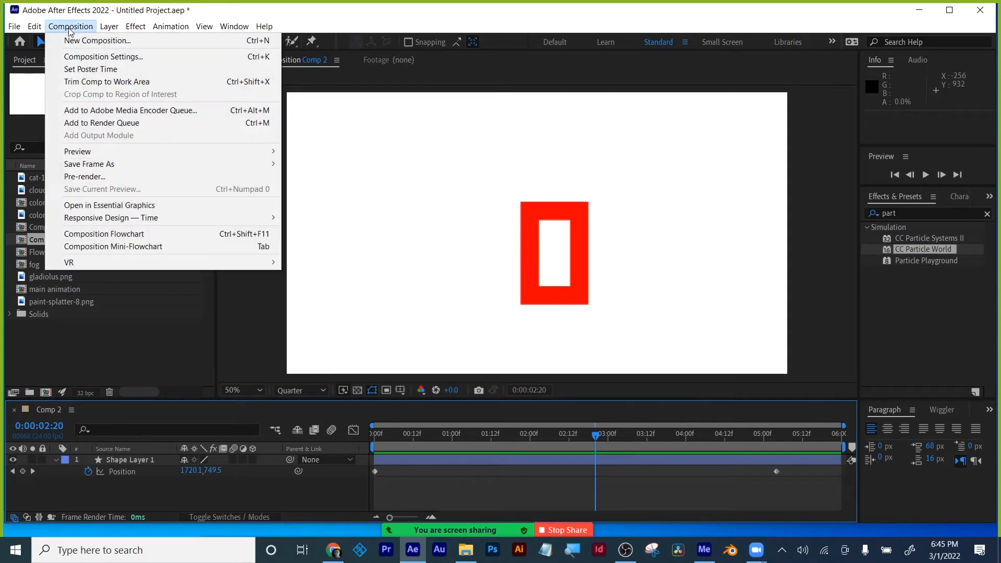
pyautogui.click(156, 125)
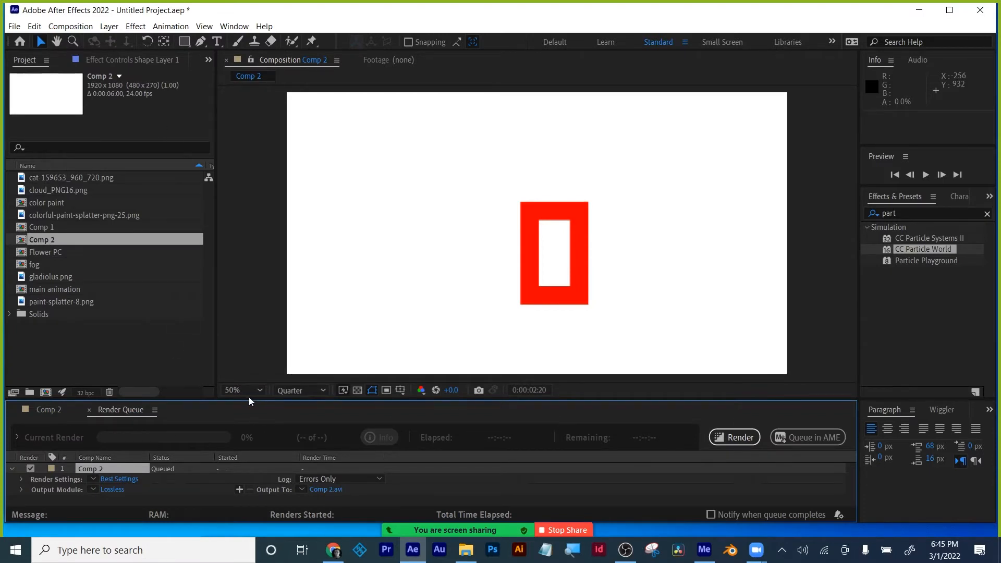
# - Dock the Render Queue and the Comp 2 timeline together in a full-width group below the Paragraph panel and make it taller
pyautogui.moveTo(248, 401); pyautogui.dragTo(248, 392)
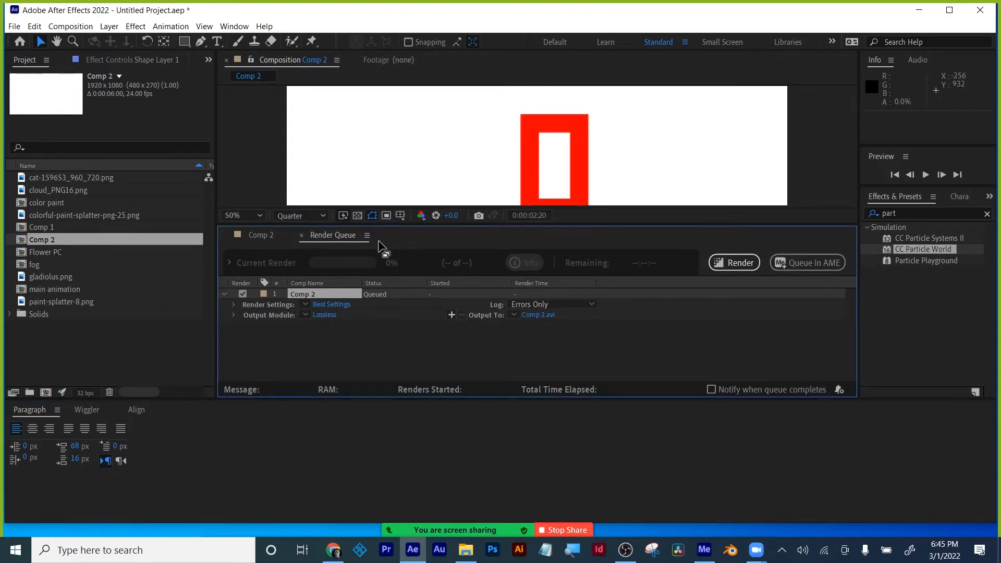
pyautogui.moveTo(336, 238); pyautogui.dragTo(235, 517)
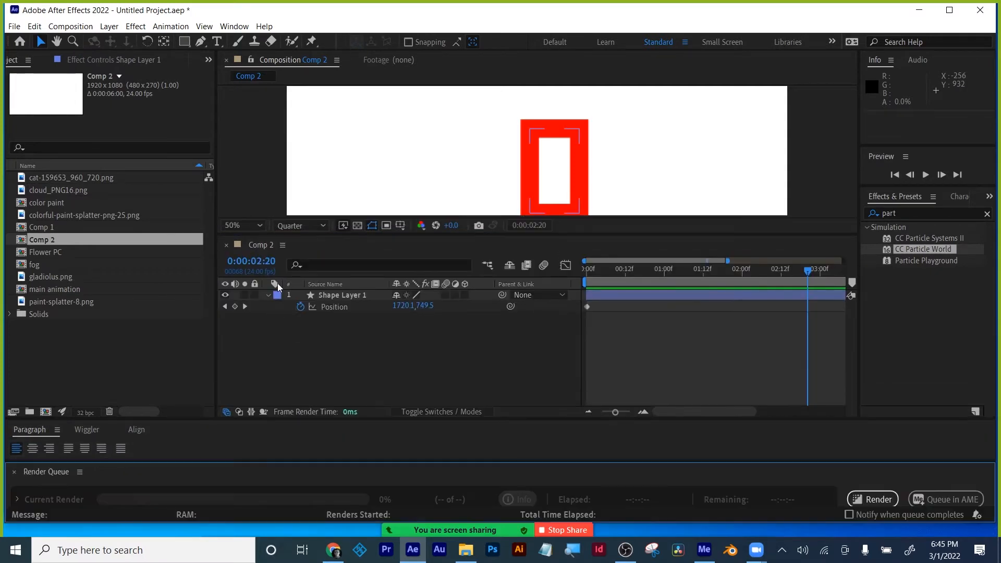
pyautogui.click(257, 249)
pyautogui.moveTo(16, 472); pyautogui.dragTo(20, 482)
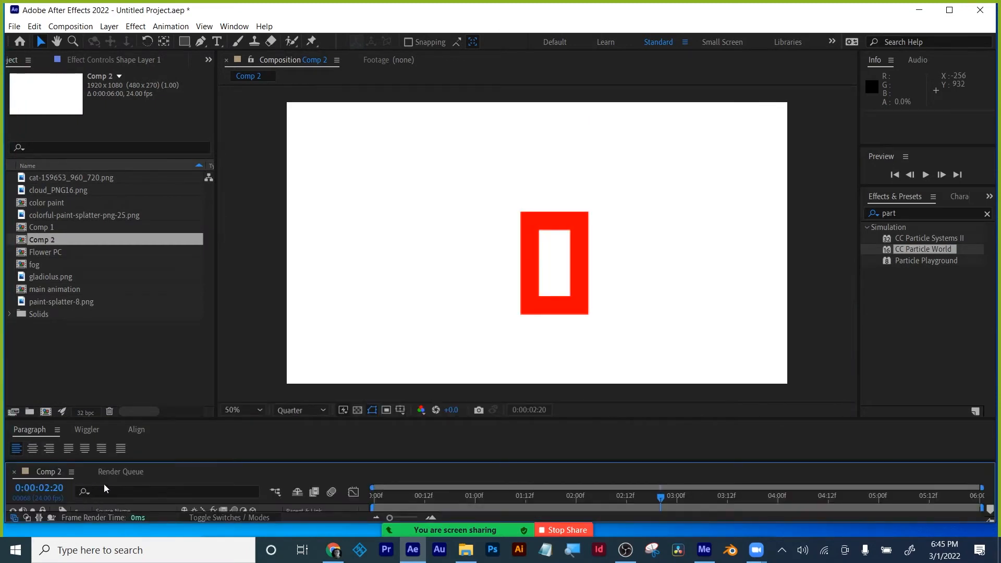
pyautogui.click(121, 472)
pyautogui.moveTo(191, 462); pyautogui.dragTo(192, 356)
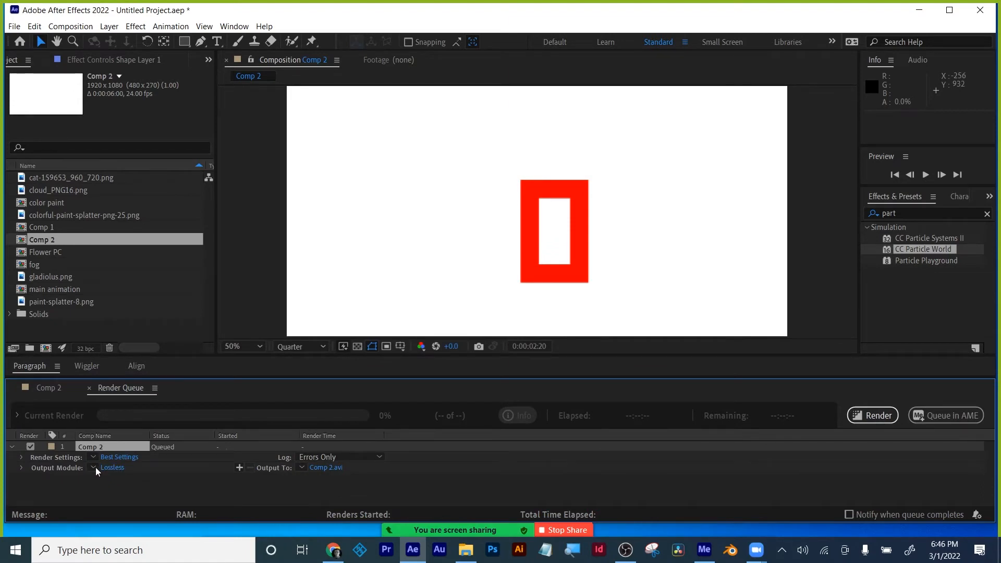
# - Set the output module format of the queued Comp 2 to QuickTime
pyautogui.click(110, 467)
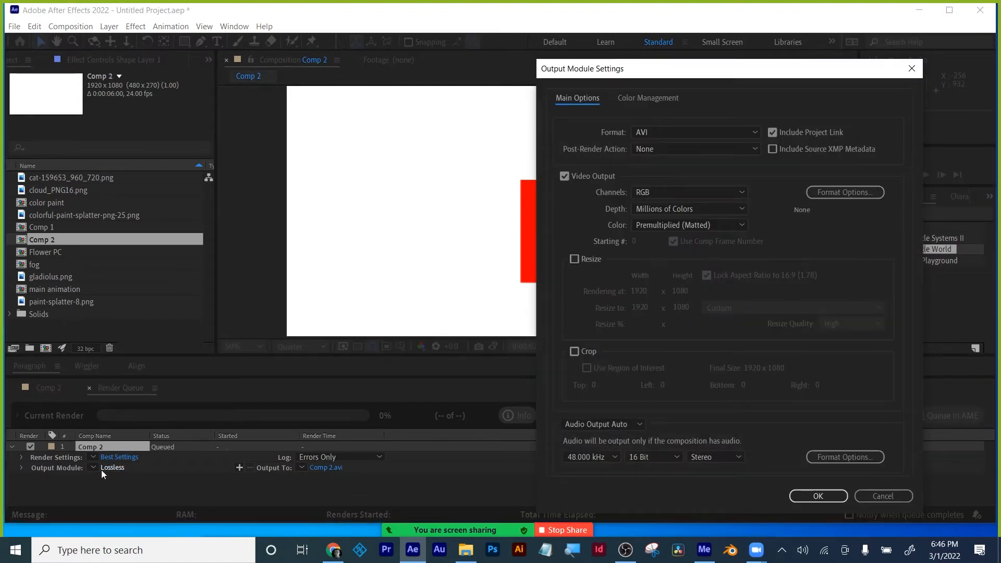
pyautogui.click(697, 130)
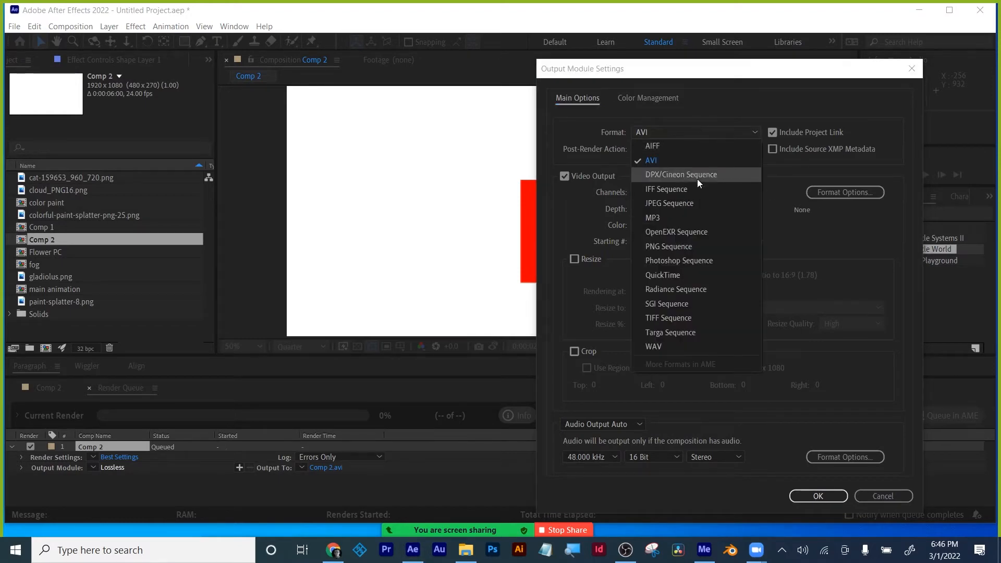
pyautogui.click(674, 276)
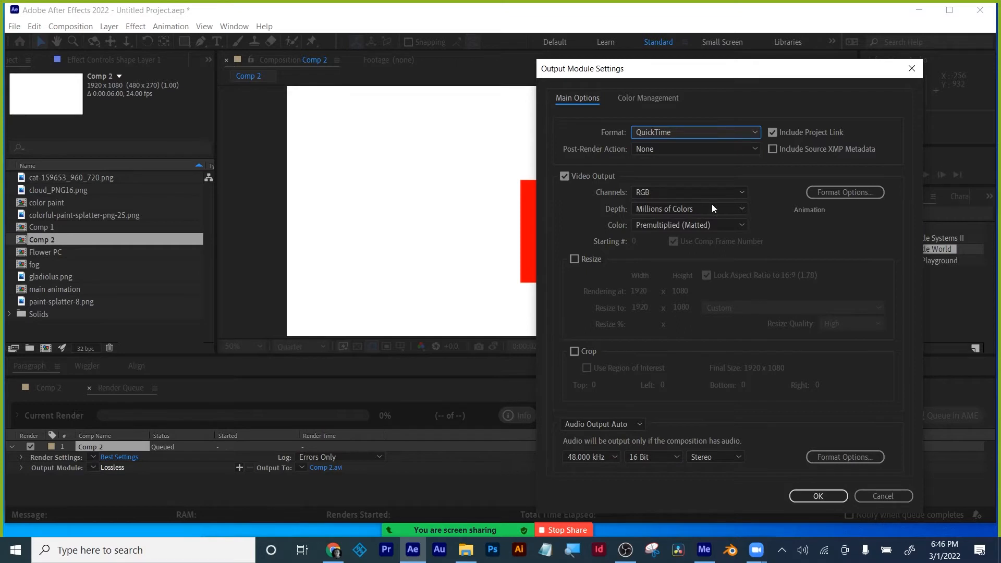
pyautogui.click(731, 133)
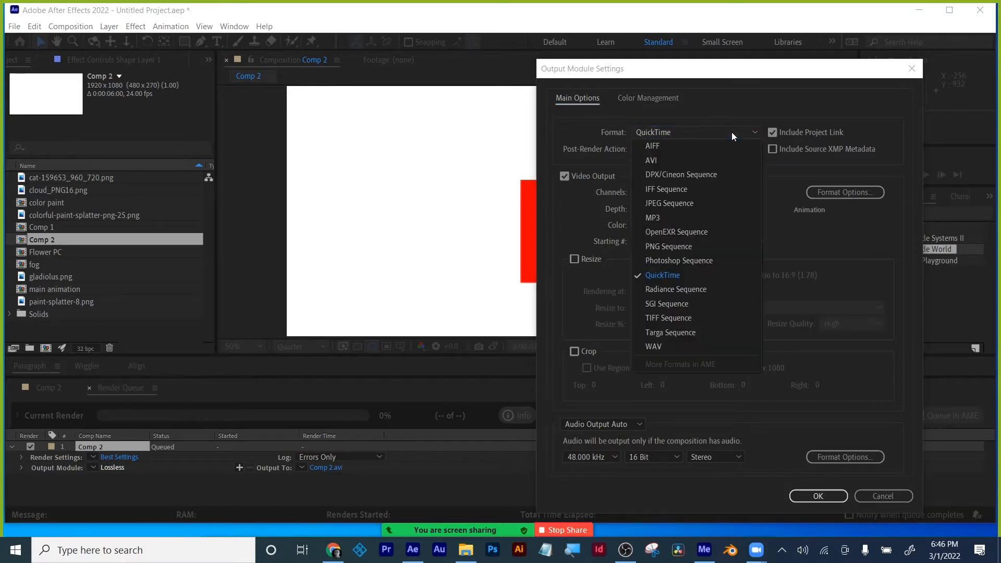
pyautogui.click(677, 276)
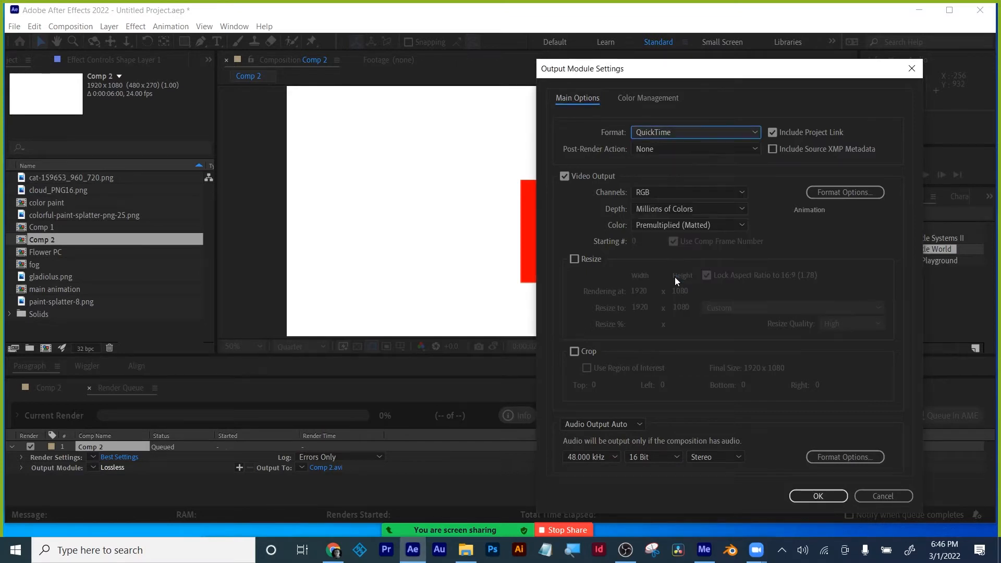
pyautogui.click(815, 495)
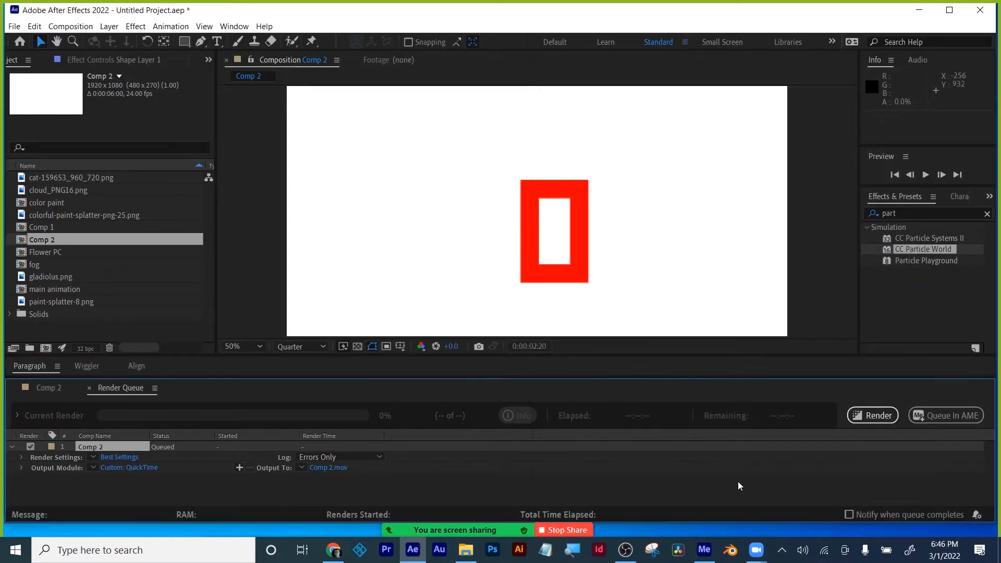
# - Set the output file to "how to render" on the Desktop and render Comp 2
pyautogui.click(334, 467)
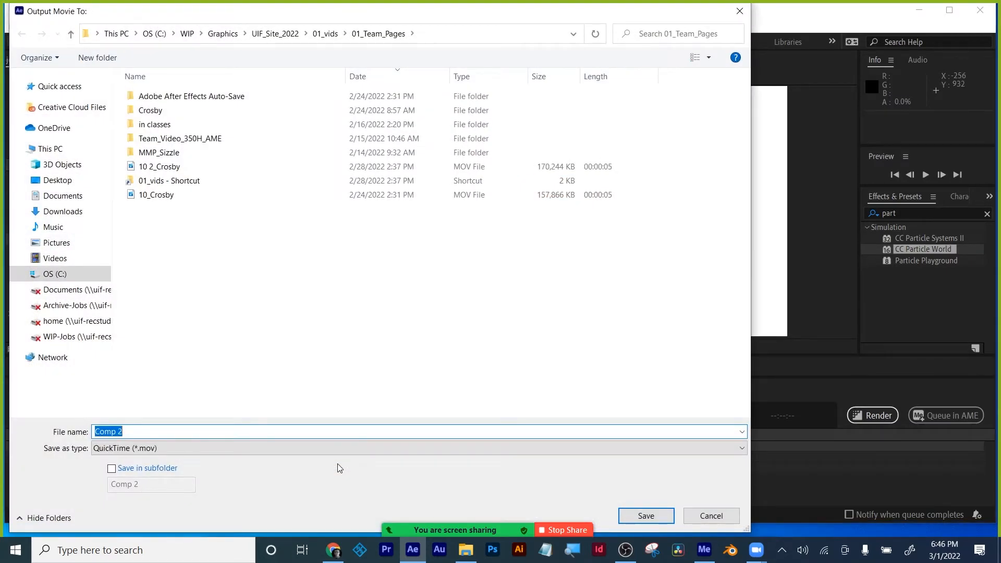
pyautogui.click(60, 180)
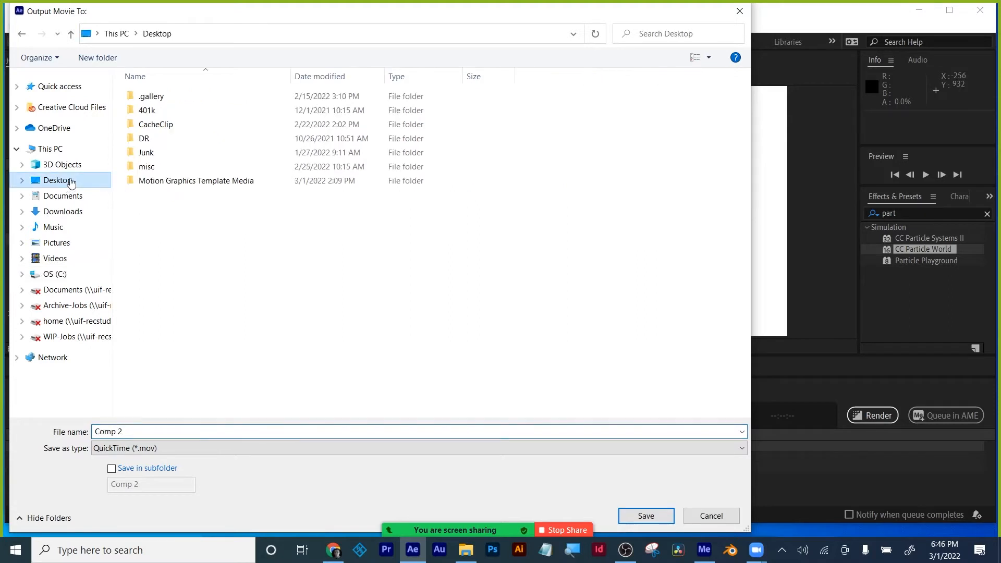
pyautogui.moveTo(129, 431); pyautogui.dragTo(79, 431)
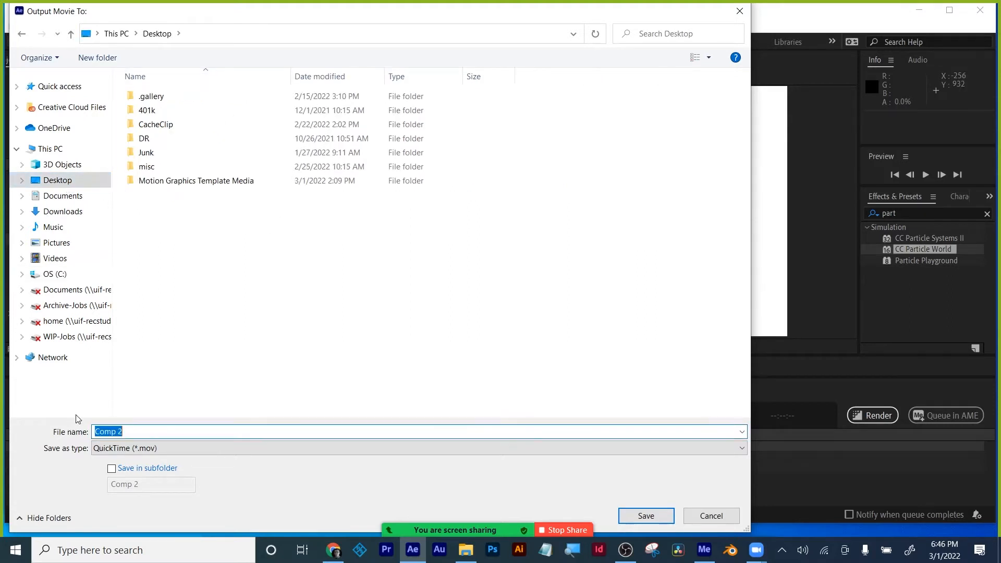
pyautogui.write('how to render')
pyautogui.click(649, 515)
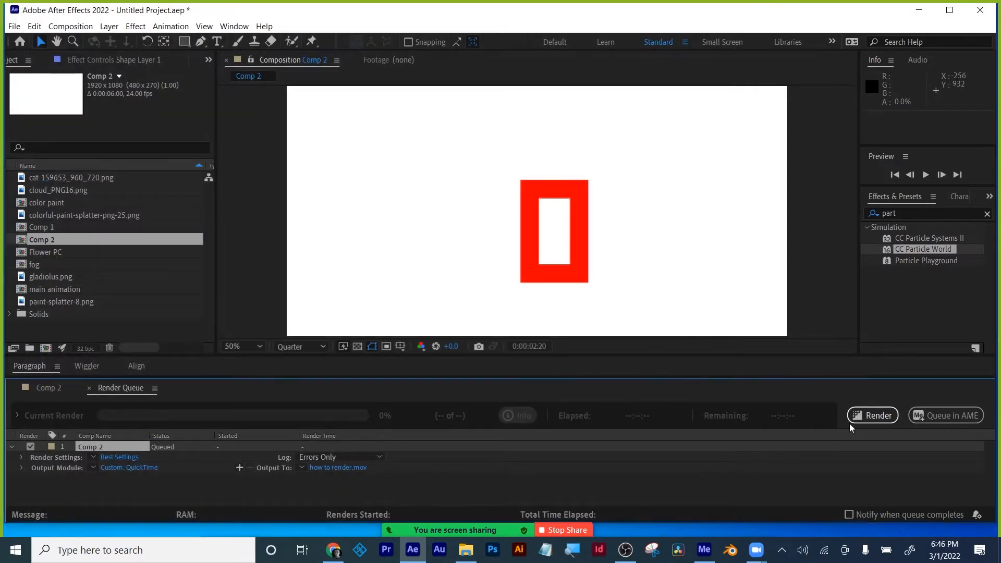
pyautogui.click(878, 417)
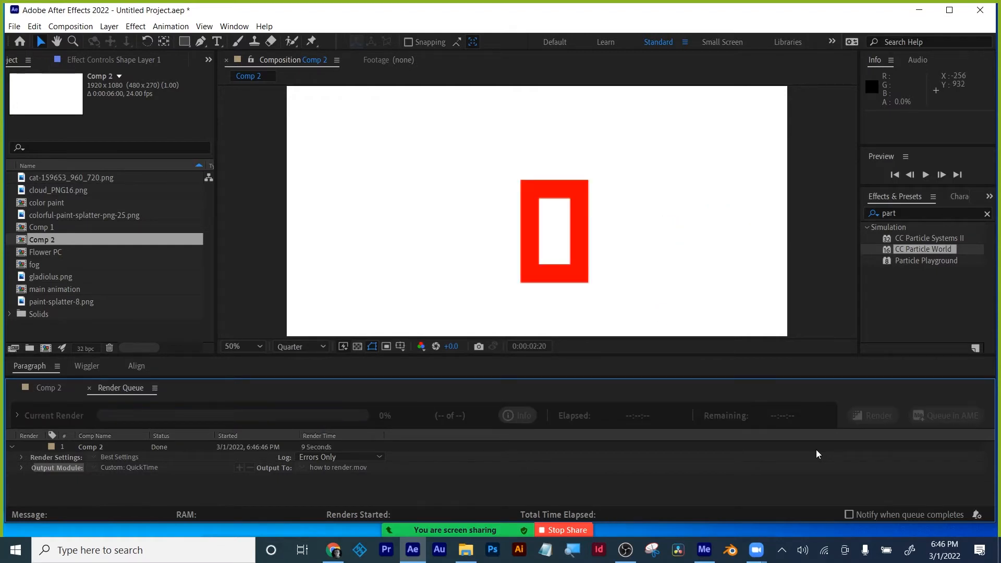
# - Remove the finished Comp 2 item from the Render Queue and close the queue
pyautogui.click(88, 443)
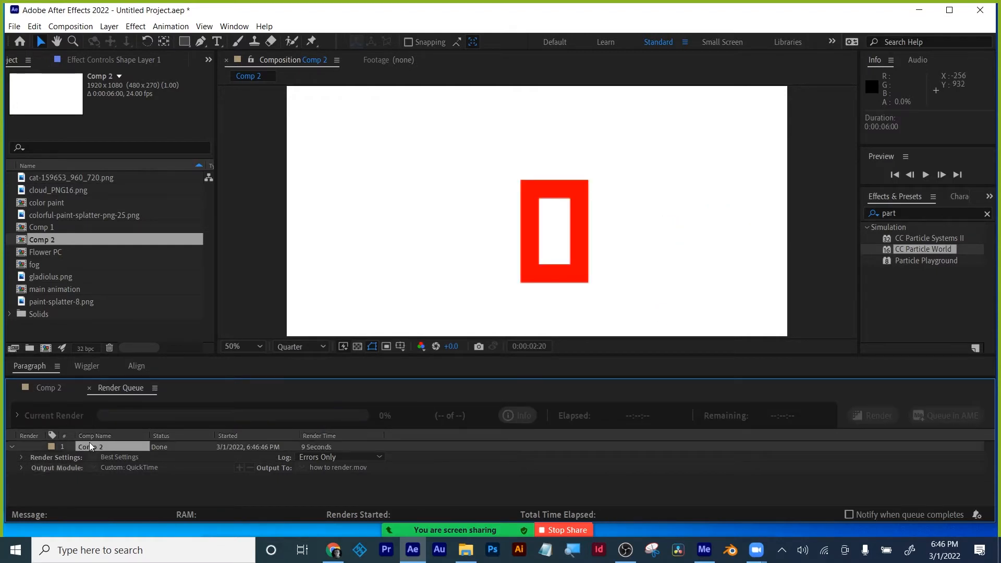
pyautogui.press('Delete')
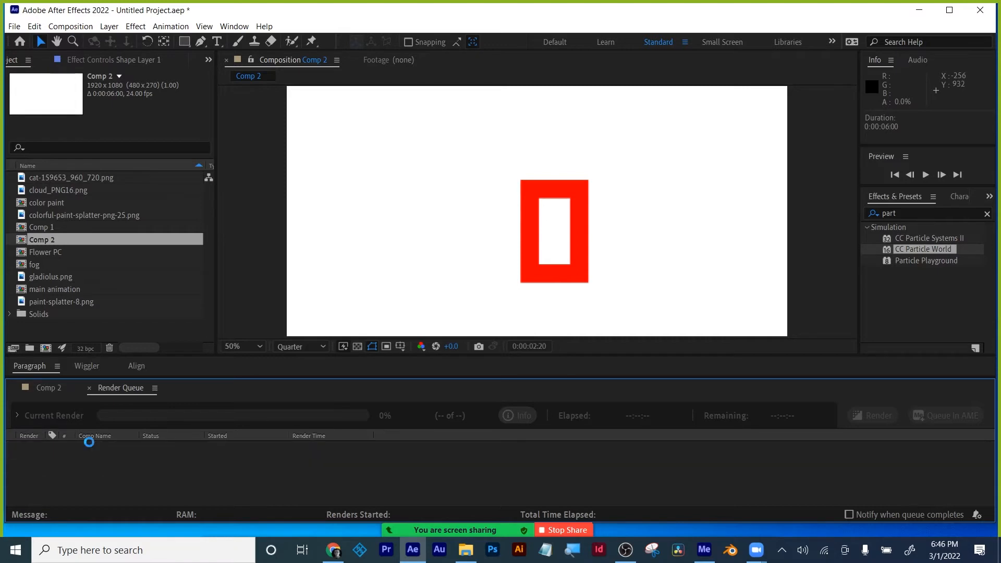
pyautogui.click(90, 388)
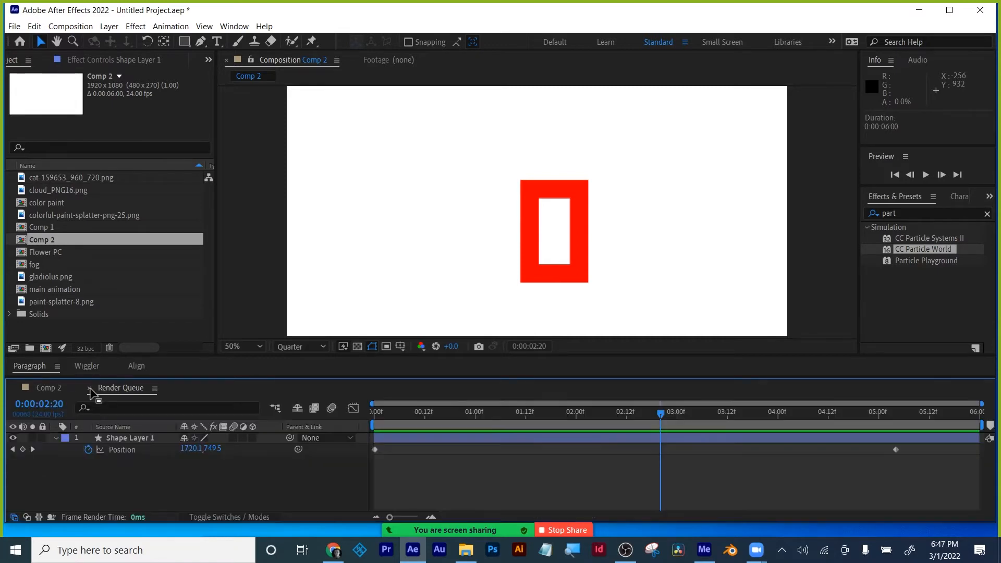
# - Switch to Adobe Media Encoder and add the "how to render" movie from the Desktop to the encoding queue
pyautogui.click(919, 9)
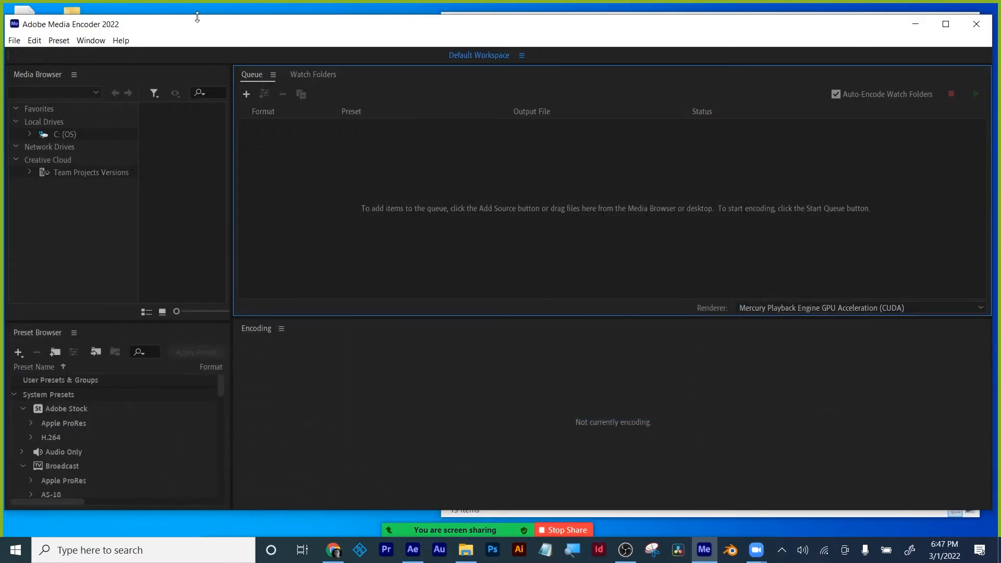
pyautogui.click(302, 391)
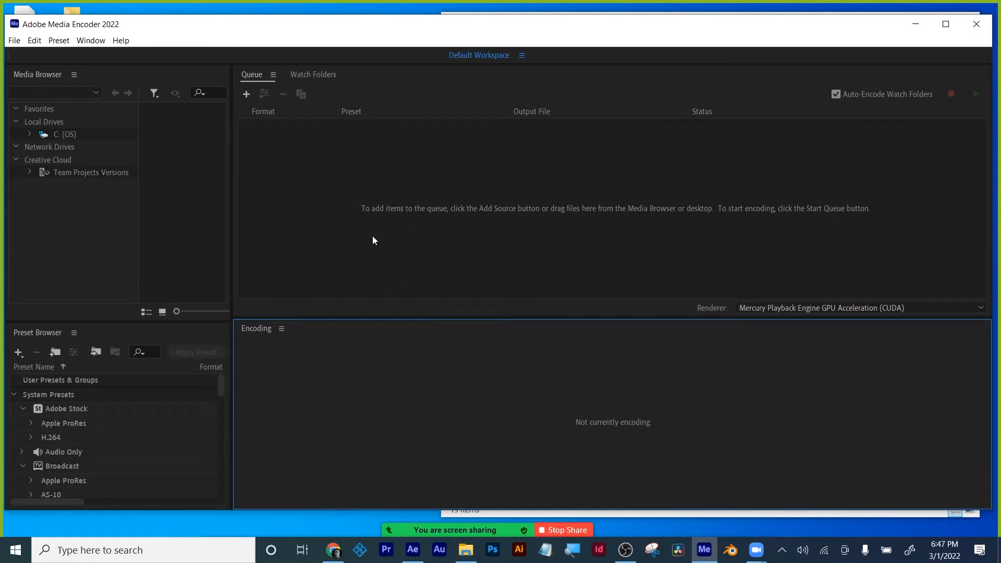
pyautogui.click(246, 94)
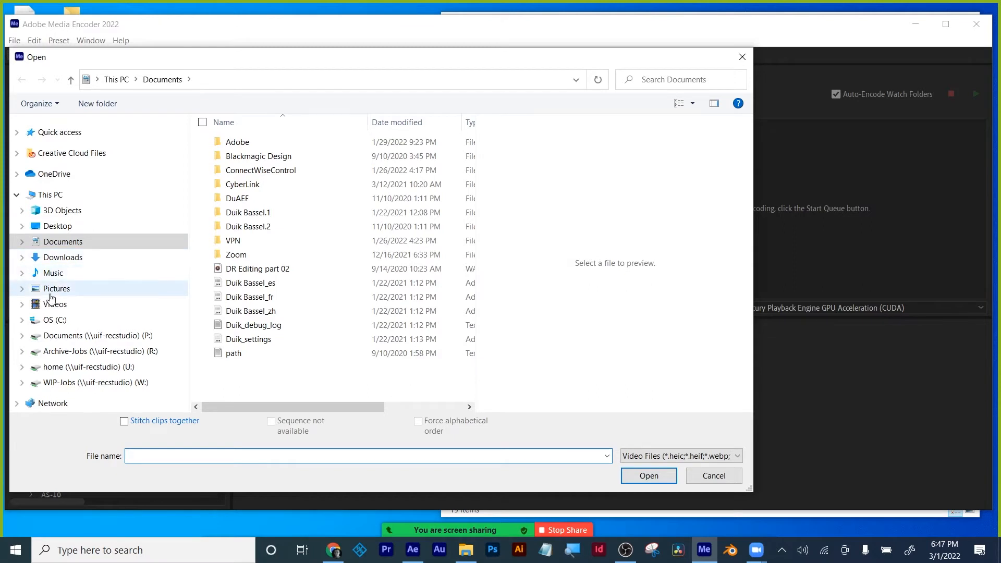
pyautogui.click(59, 226)
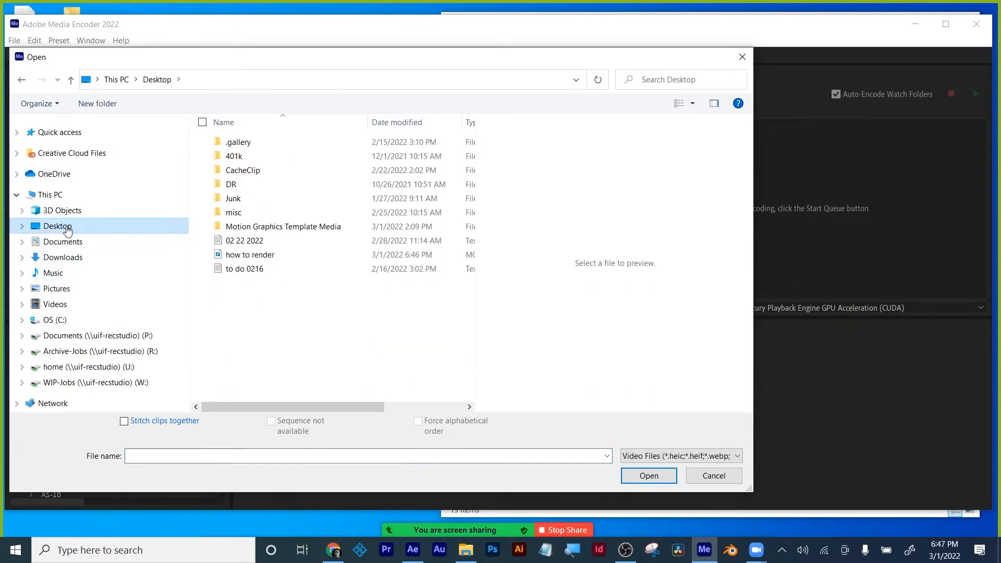
pyautogui.click(250, 255)
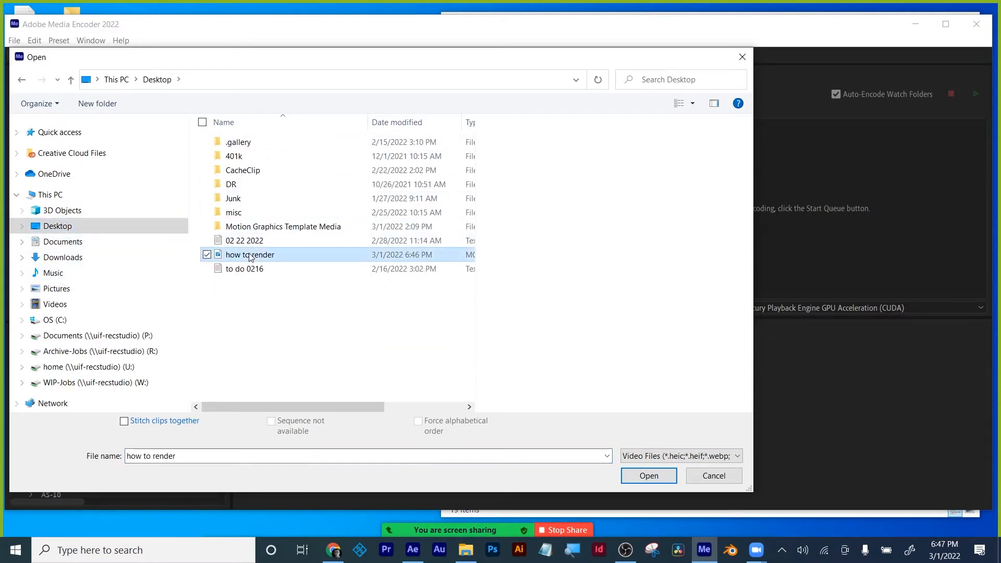
pyautogui.click(653, 476)
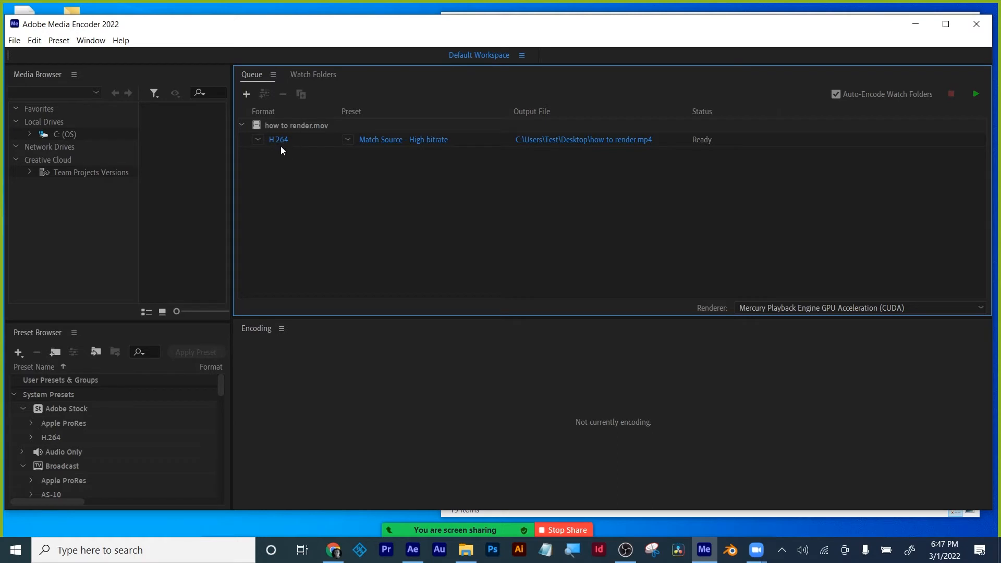
# - Choose the H.264 format and the Match Source - High bitrate preset for the queued how to render.mov
pyautogui.click(259, 139)
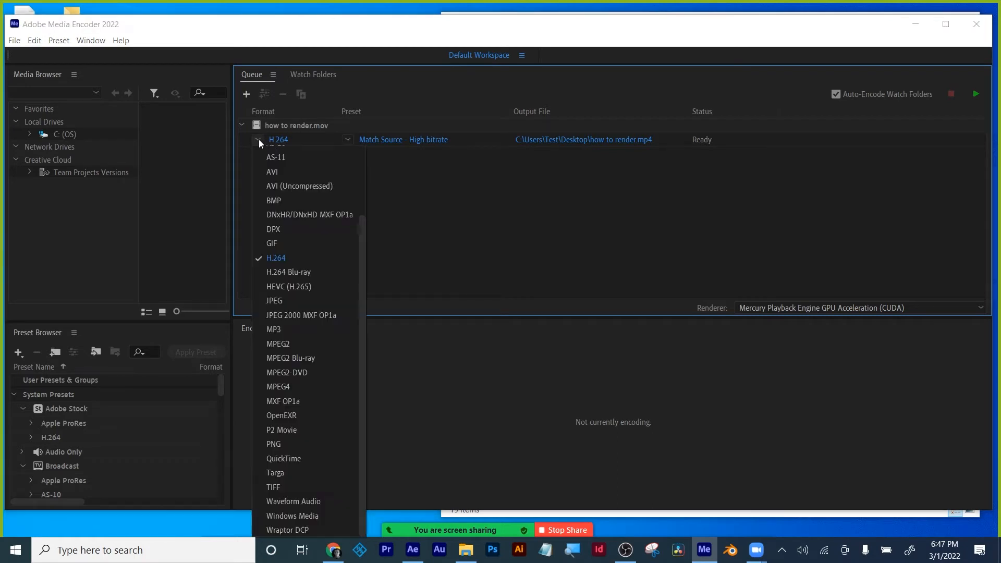
pyautogui.click(282, 255)
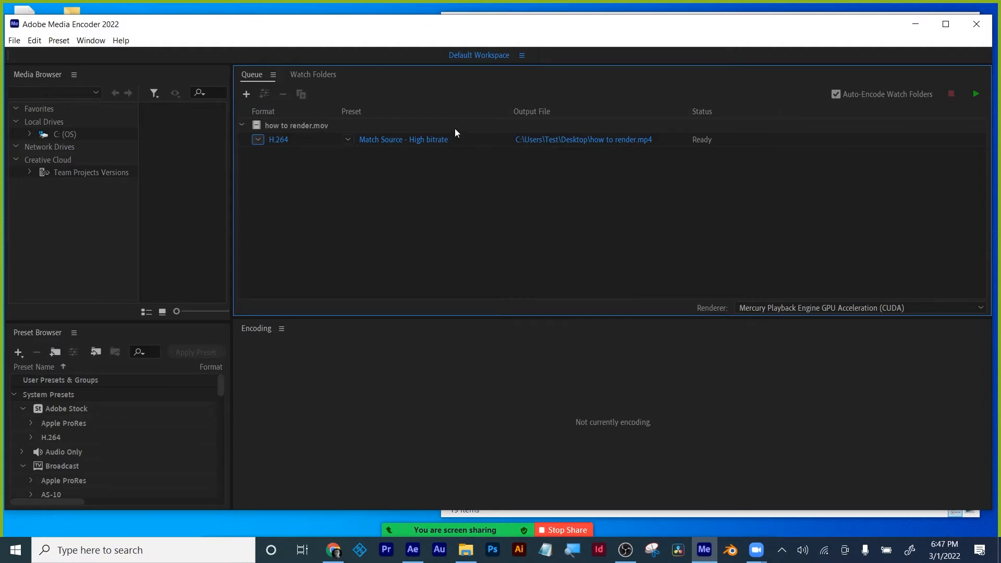
pyautogui.click(347, 139)
pyautogui.click(406, 150)
# - Set the output file to "how to render_compressed" on the Desktop and encode the queue
pyautogui.click(597, 141)
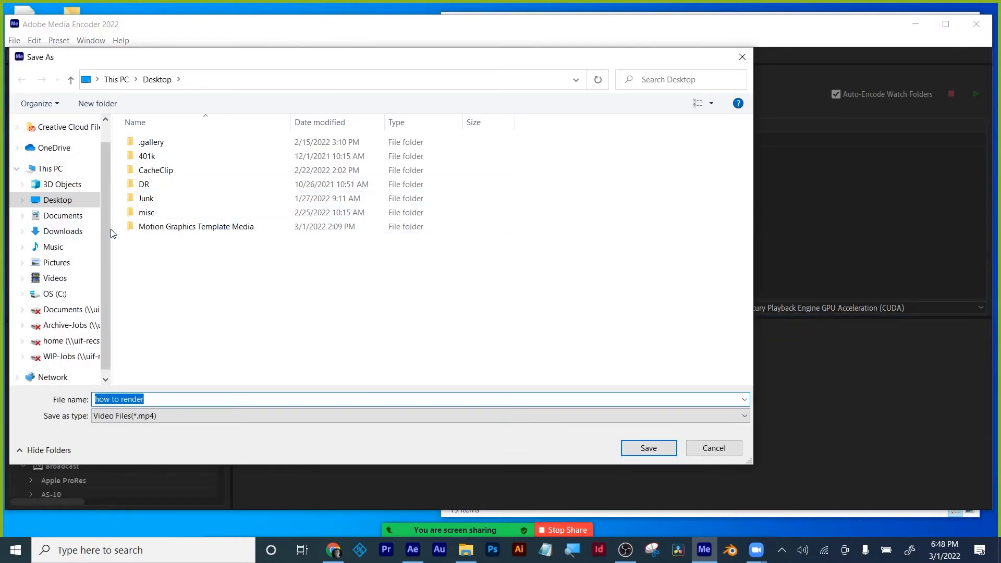
pyautogui.click(169, 398)
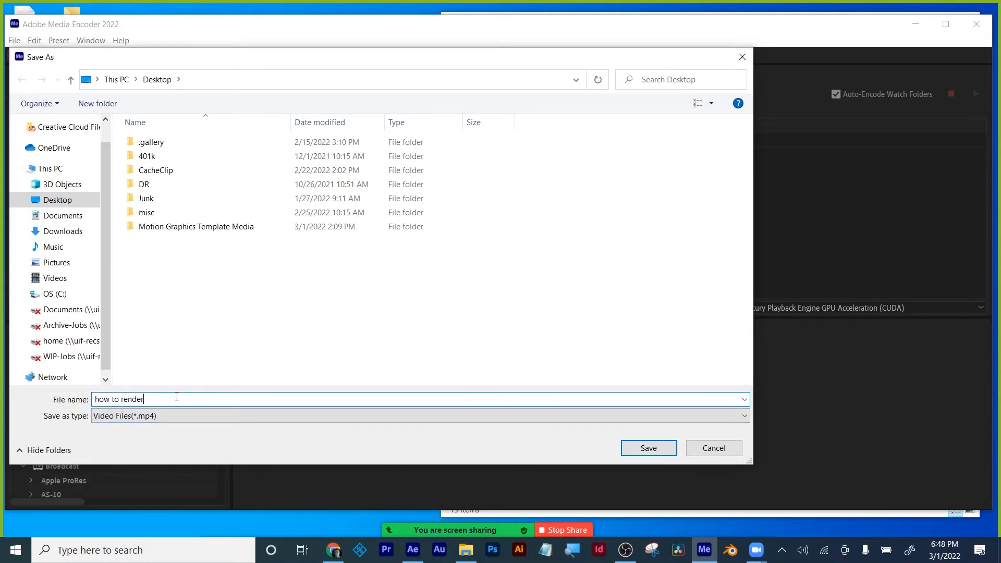
pyautogui.write('_compressed')
pyautogui.click(650, 452)
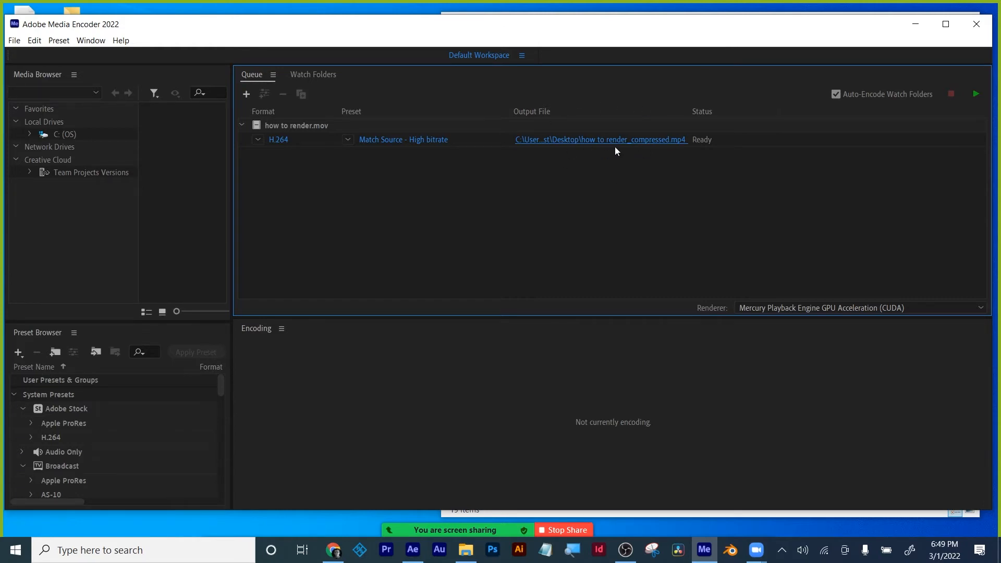
pyautogui.click(975, 93)
# - Remove the finished how to render.mov item from the encoding queue and minimize Media Encoder
pyautogui.click(292, 126)
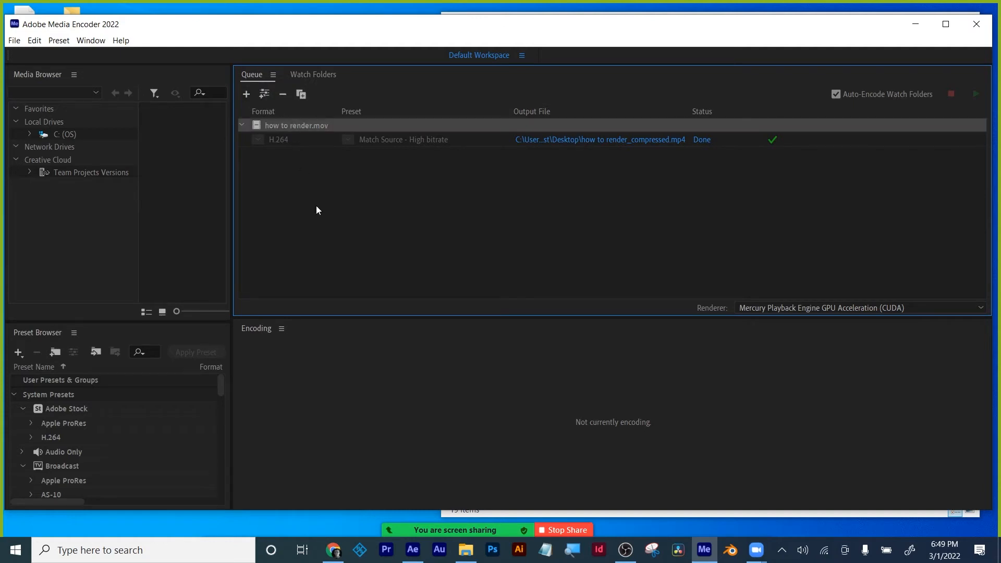
pyautogui.press('Delete')
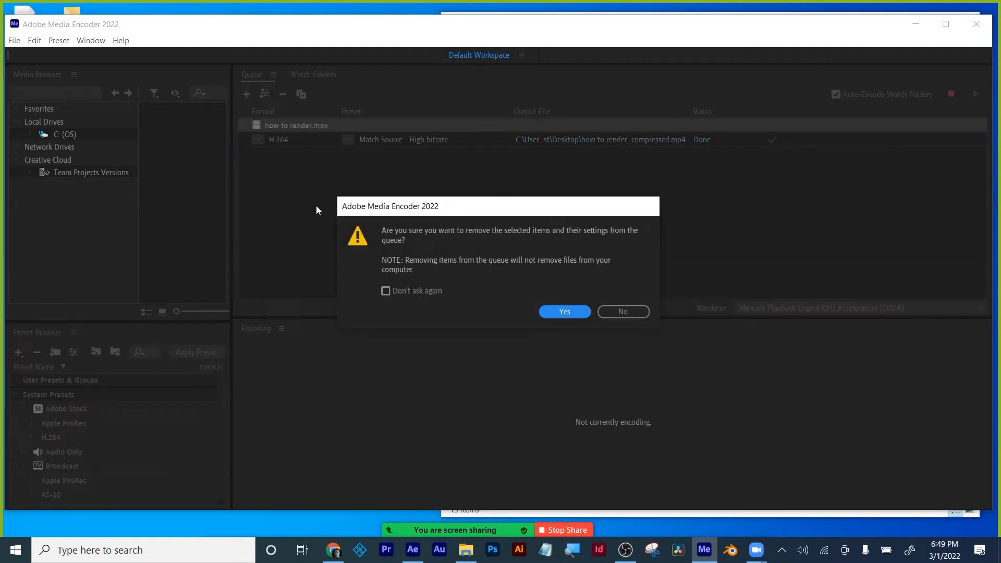
pyautogui.click(562, 311)
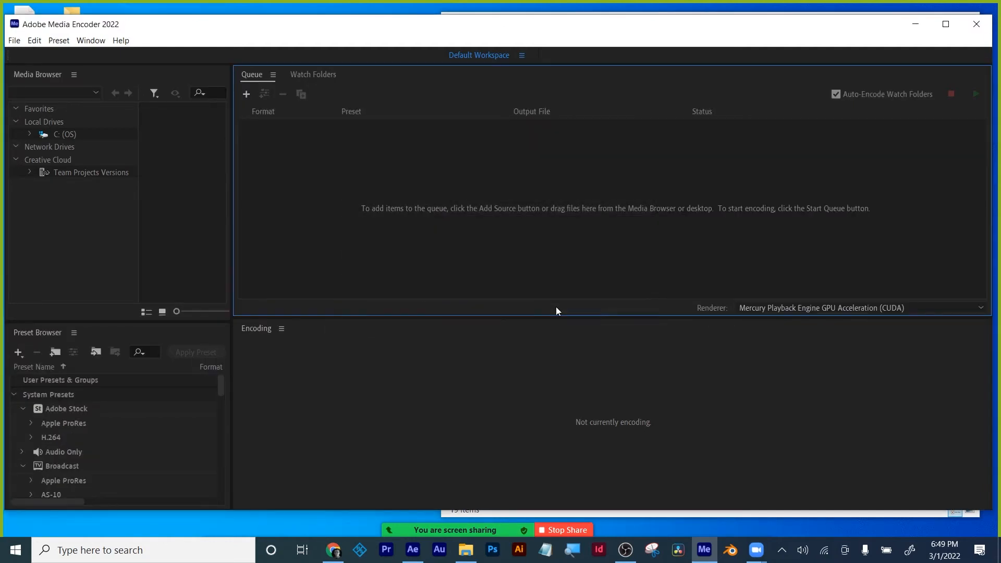
pyautogui.click(916, 23)
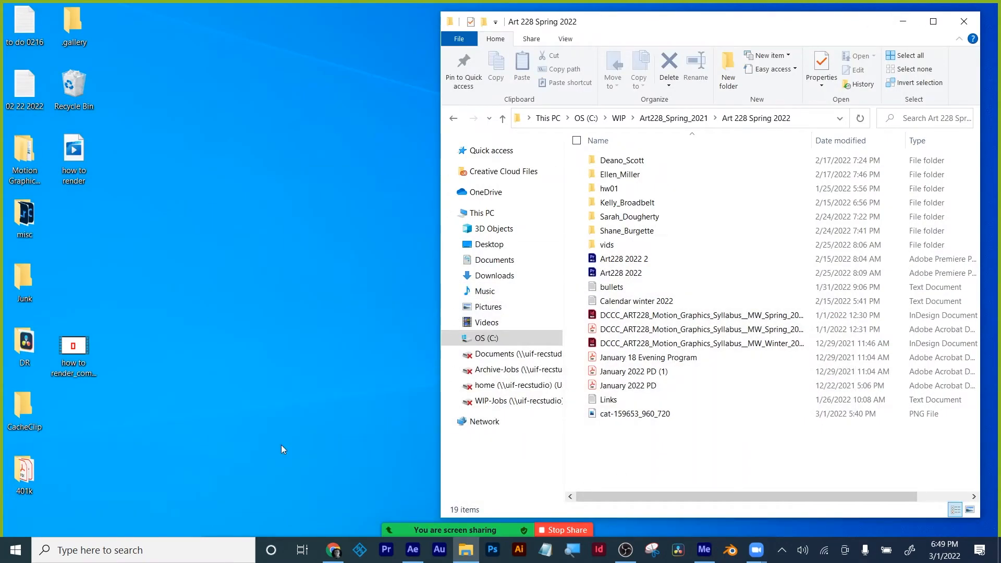
# - Show the Desktop folder in a wider File Explorer window and compare the file sizes of the original and compressed movies
pyautogui.click(76, 153)
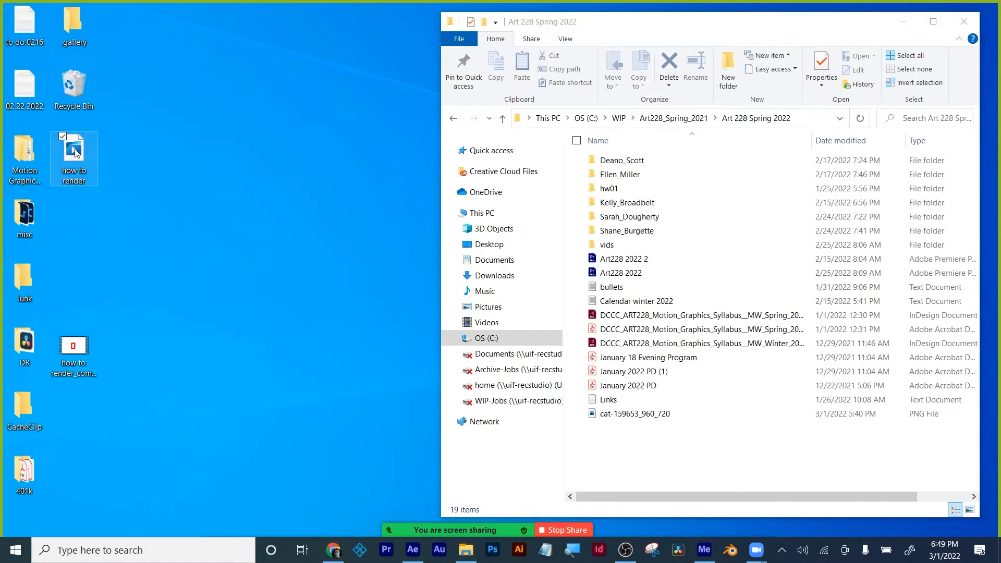
pyautogui.click(70, 345)
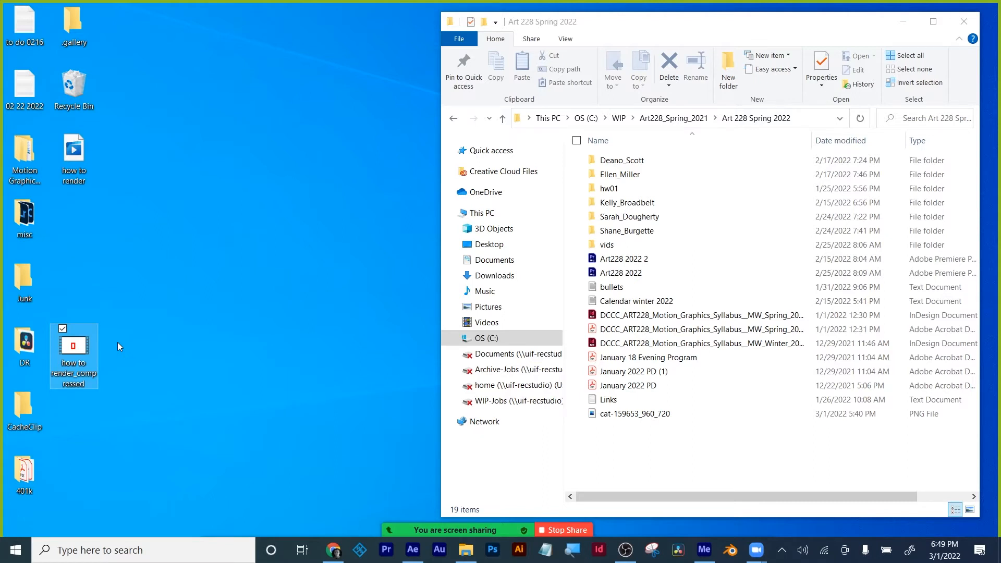
pyautogui.click(46, 152)
pyautogui.click(58, 152)
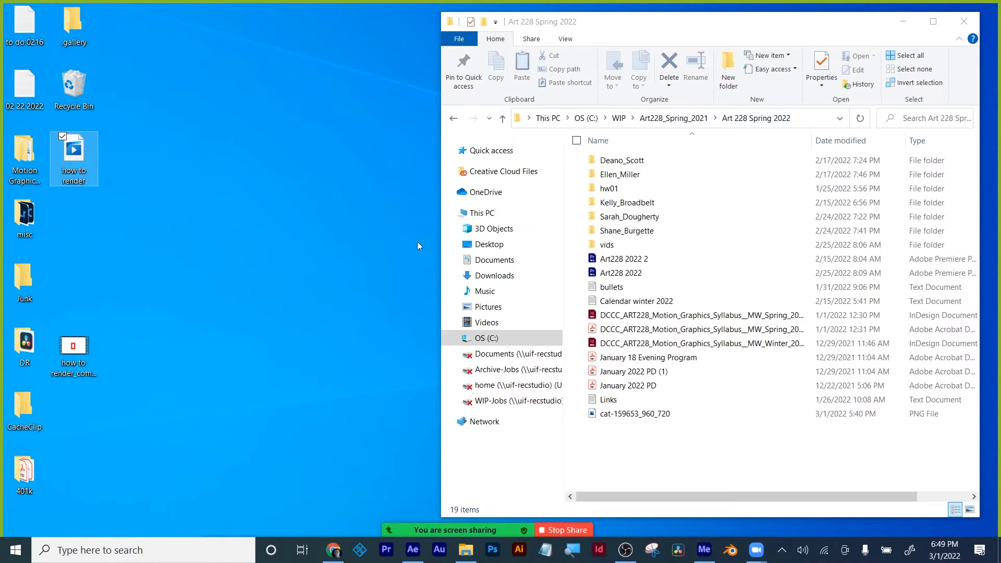
pyautogui.click(490, 244)
pyautogui.moveTo(654, 32); pyautogui.dragTo(364, 33)
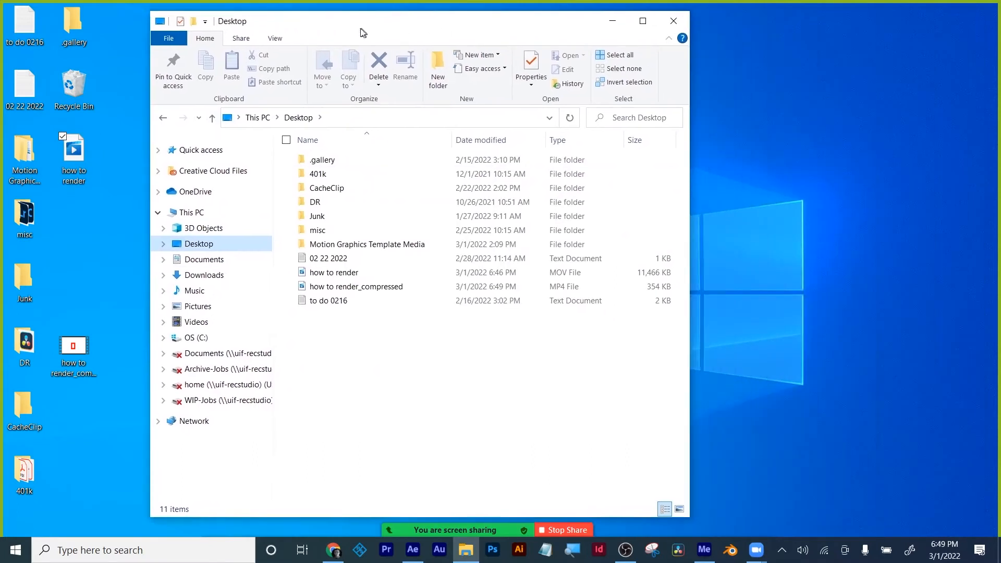
pyautogui.moveTo(688, 400); pyautogui.dragTo(877, 399)
pyautogui.click(445, 271)
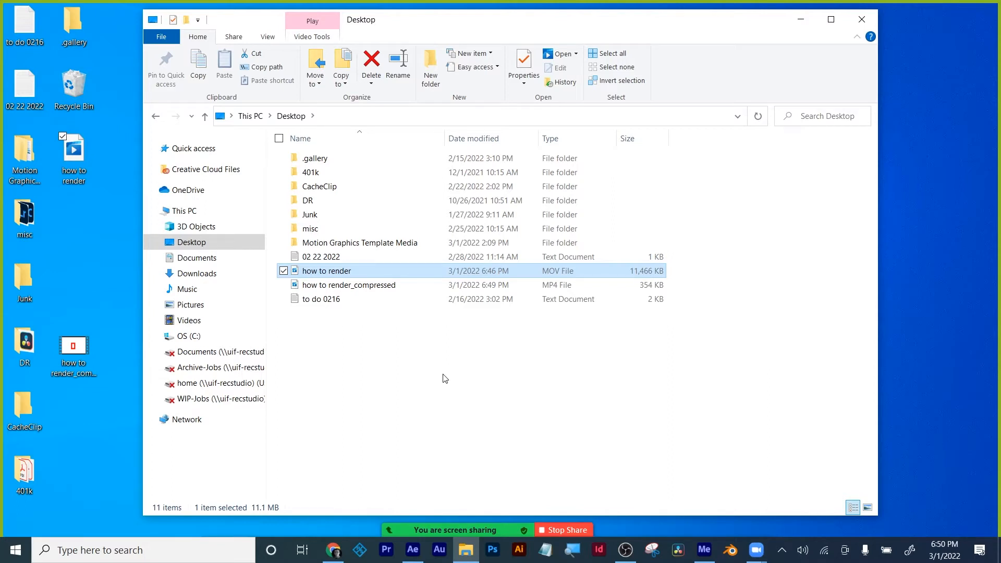
# - Clear the file selections, then narrow the Desktop folder window and move it clear of the desktop icons
pyautogui.click(75, 352)
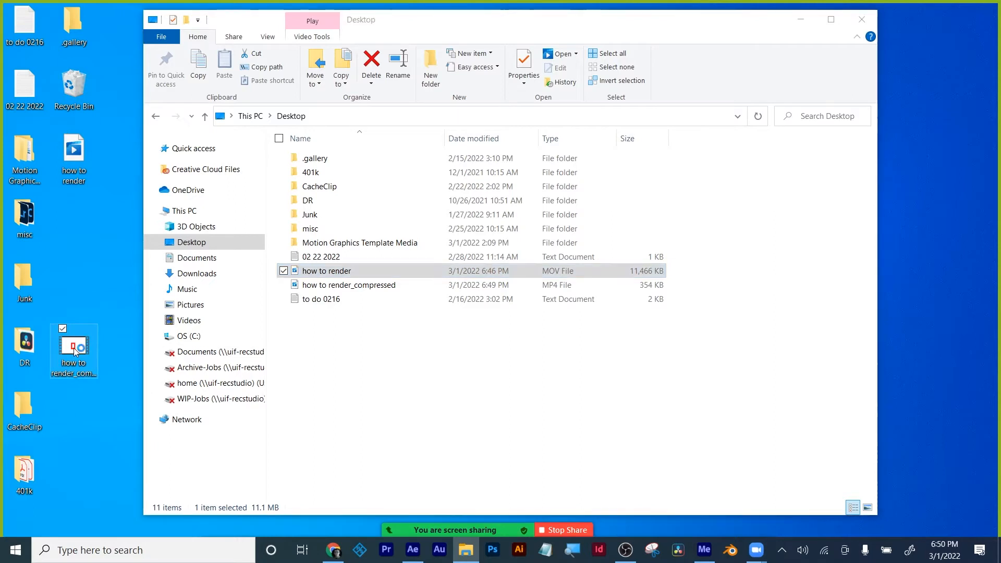
pyautogui.click(632, 275)
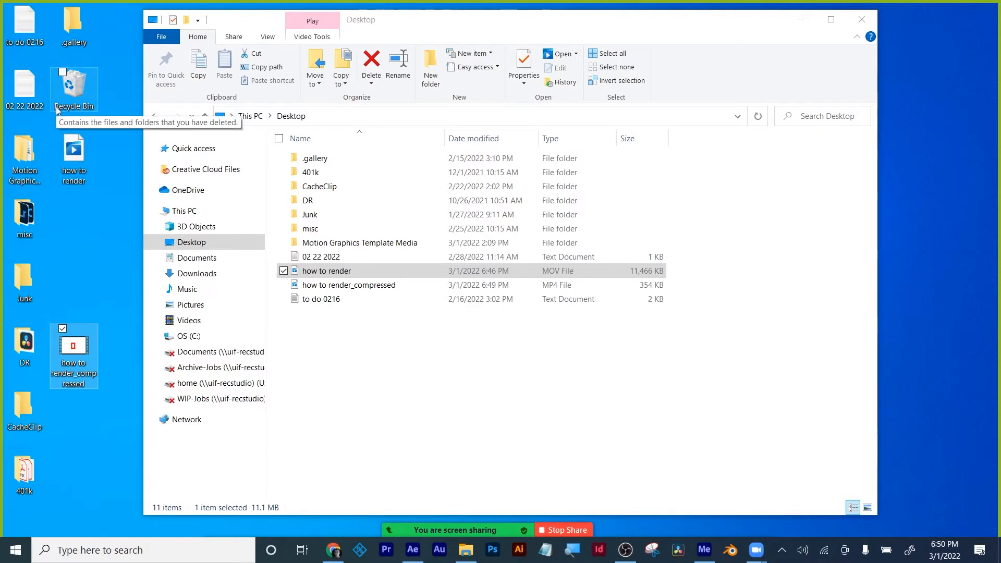
pyautogui.click(71, 422)
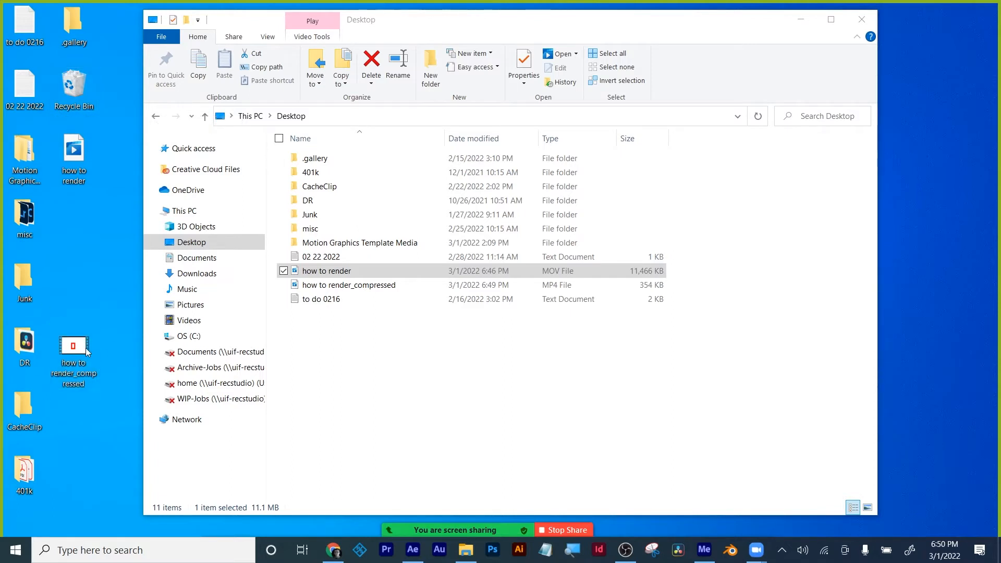
pyautogui.click(458, 374)
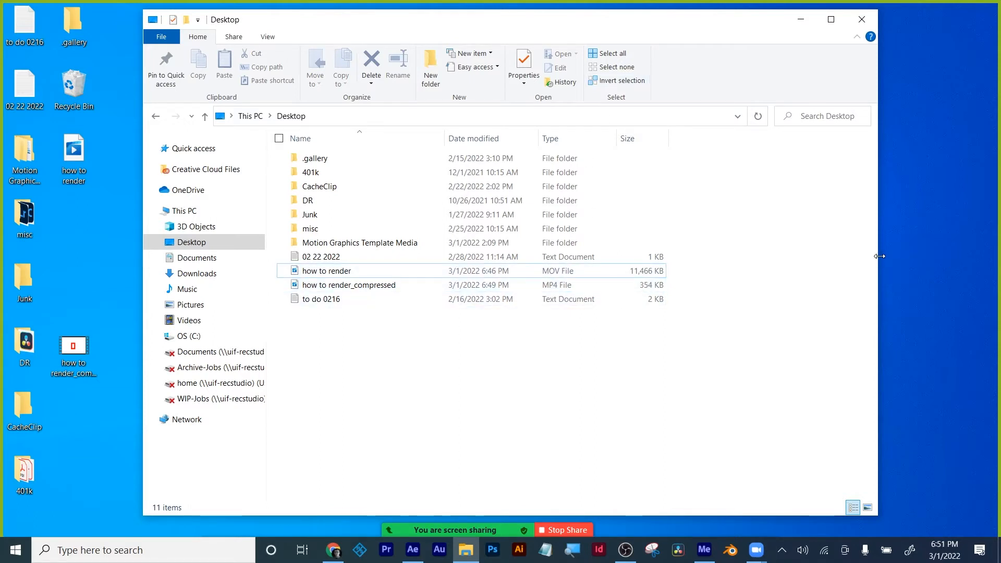
pyautogui.moveTo(878, 259); pyautogui.dragTo(729, 251)
pyautogui.moveTo(475, 29); pyautogui.dragTo(749, 28)
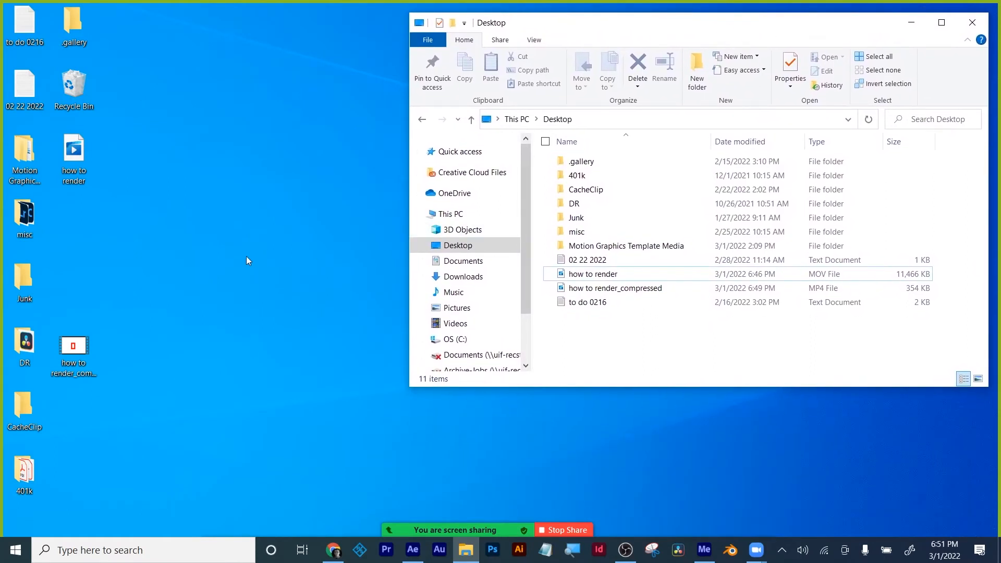
# - In the After Effects project logo.aep, return the Spaceman playhead to 0:00:00:00 and set the viewer to Full resolution, fitted to the panel
pyautogui.moveTo(438, 529)
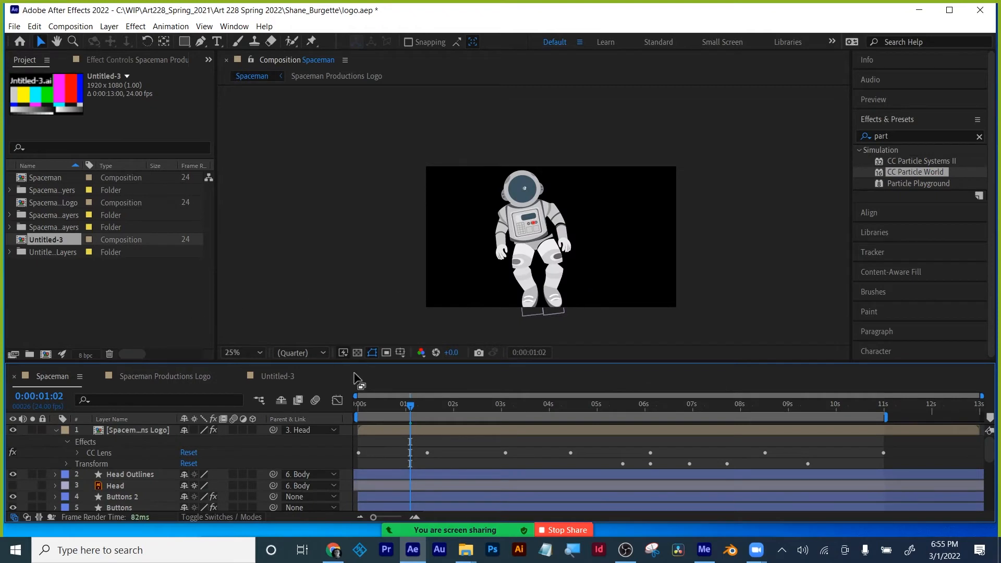
pyautogui.moveTo(390, 400); pyautogui.dragTo(315, 400)
pyautogui.click(301, 353)
pyautogui.click(285, 383)
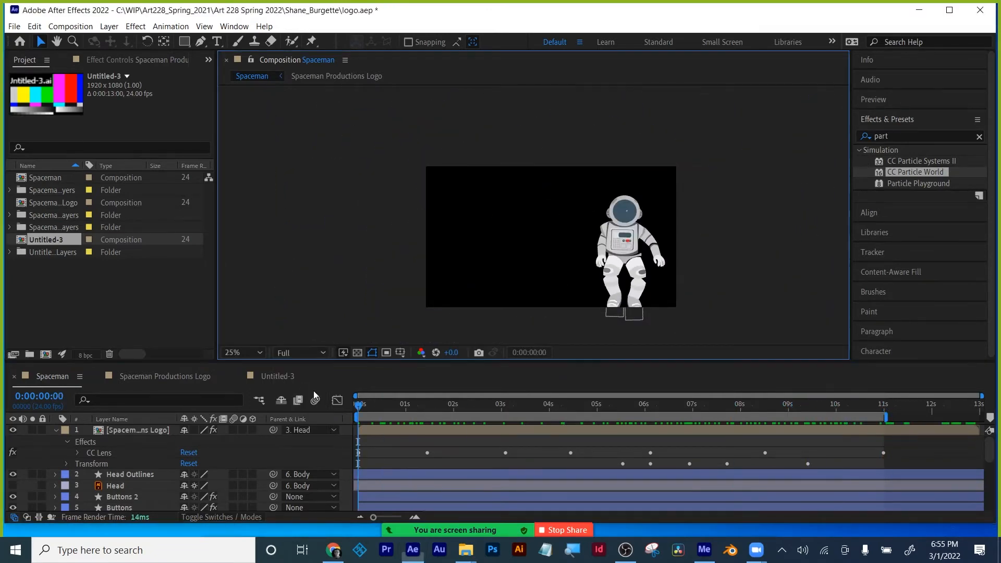
pyautogui.click(247, 353)
pyautogui.click(261, 120)
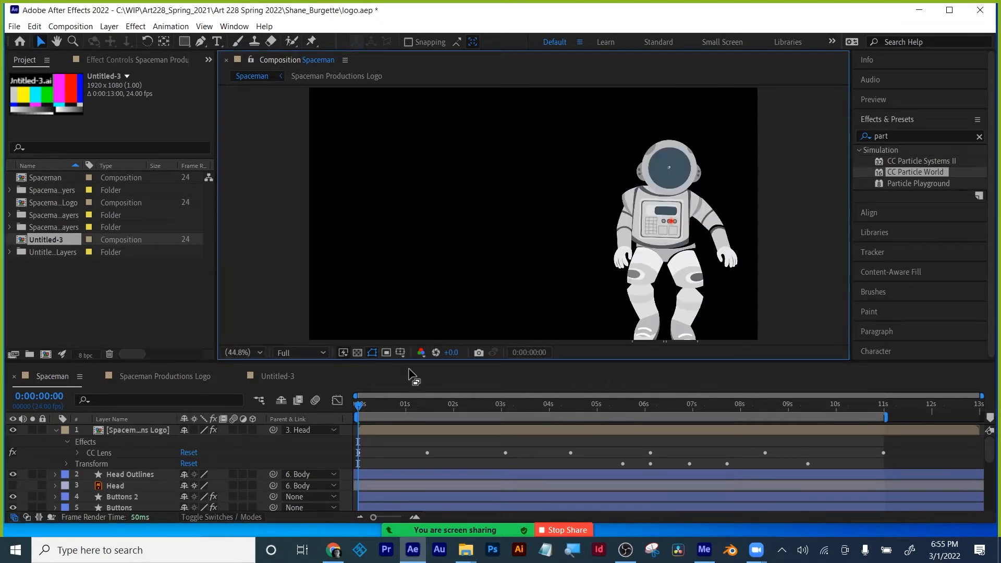
# - Collapse the properties of the Spaceman Productions Logo layer and enlarge the composition viewer by shrinking the timeline
pyautogui.click(395, 434)
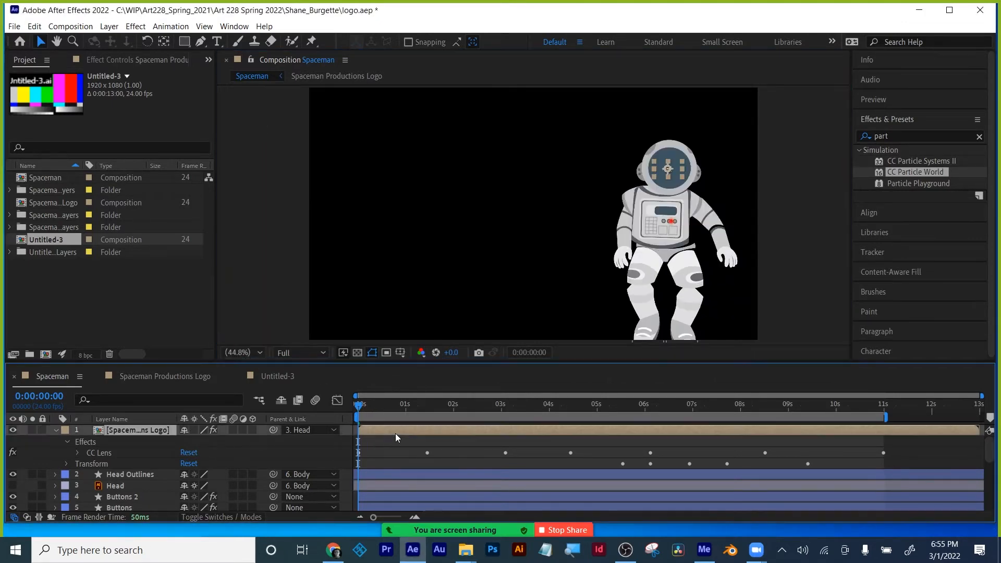
pyautogui.press('u')
pyautogui.press('u')
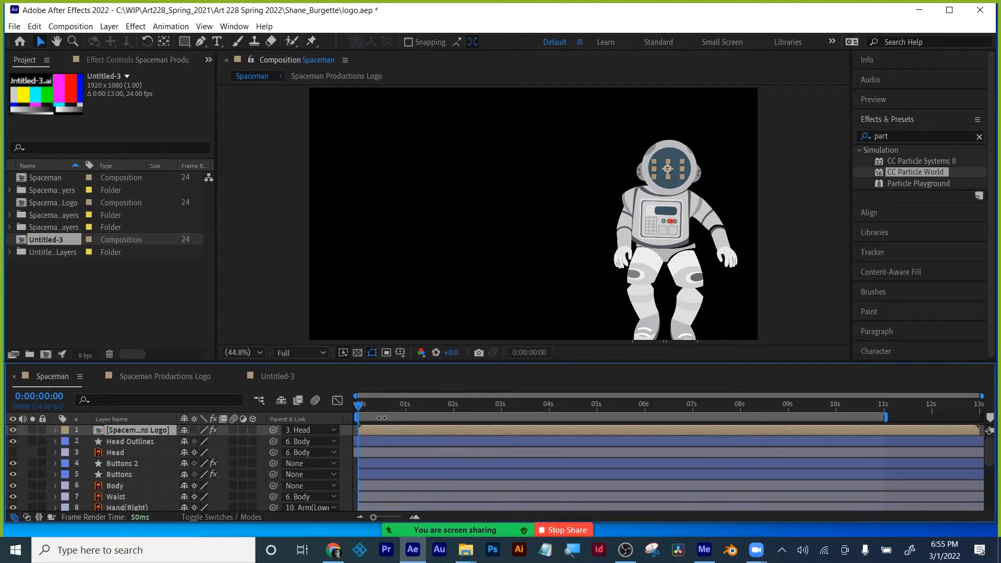
pyautogui.moveTo(426, 364); pyautogui.dragTo(436, 415)
# - Preview the Spaceman animation and scrub the timeline to 0:00:03:22
pyautogui.press('space')
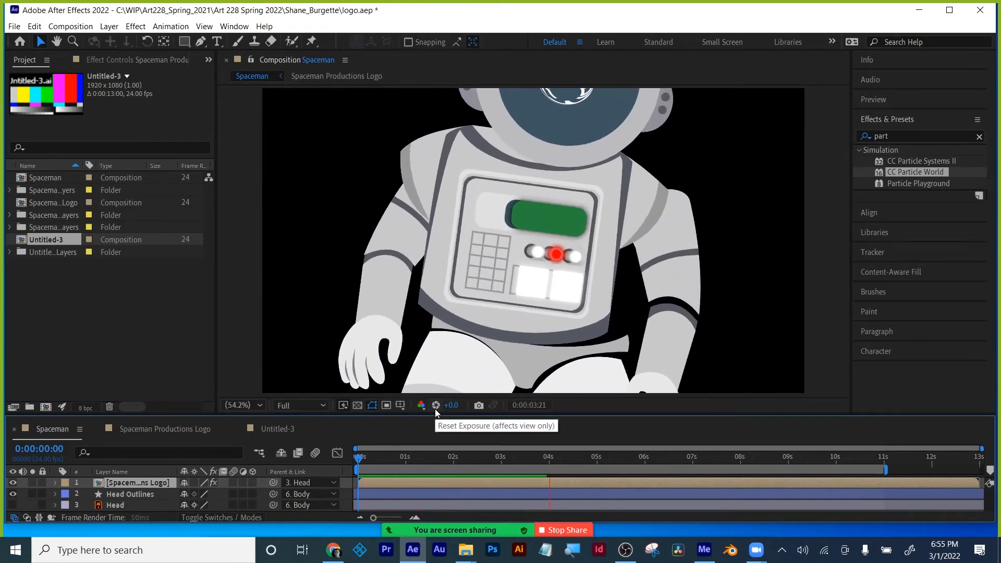
pyautogui.press('space')
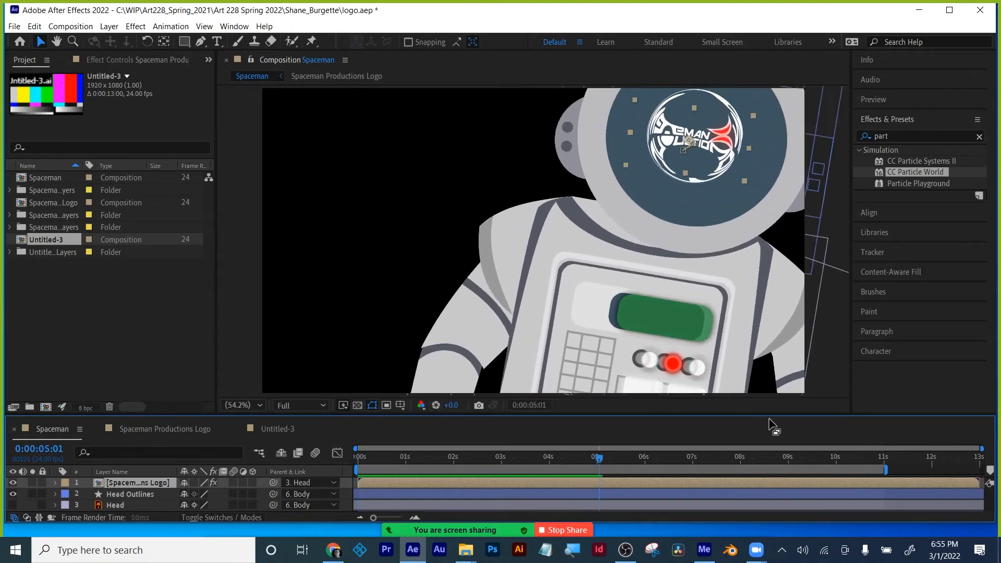
pyautogui.press('space')
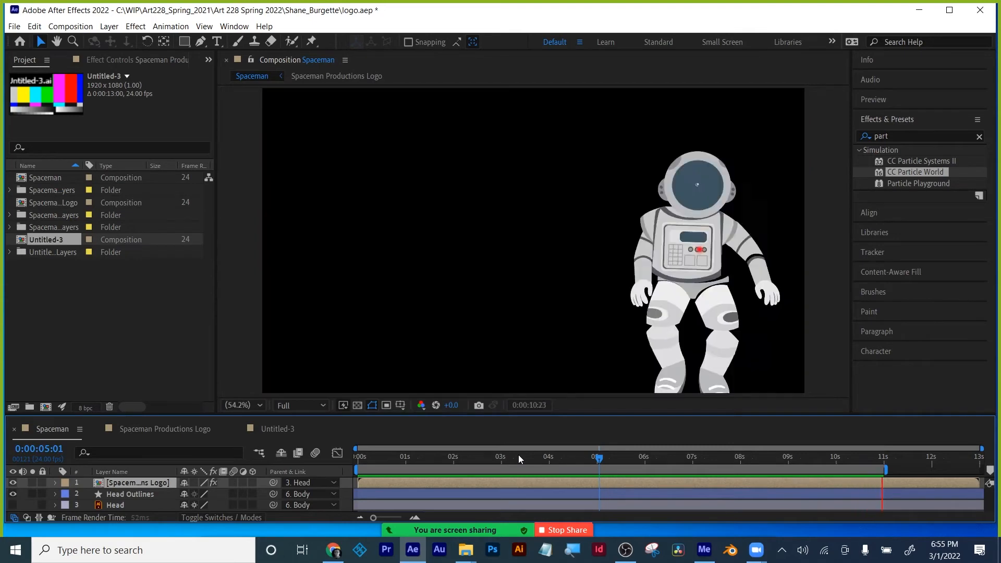
pyautogui.press('space')
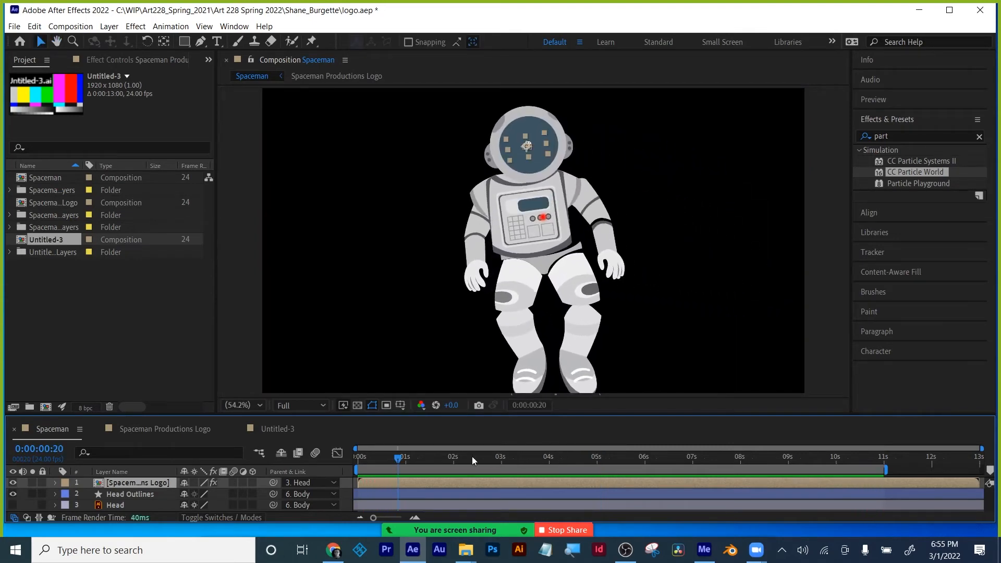
pyautogui.moveTo(358, 457); pyautogui.dragTo(546, 458)
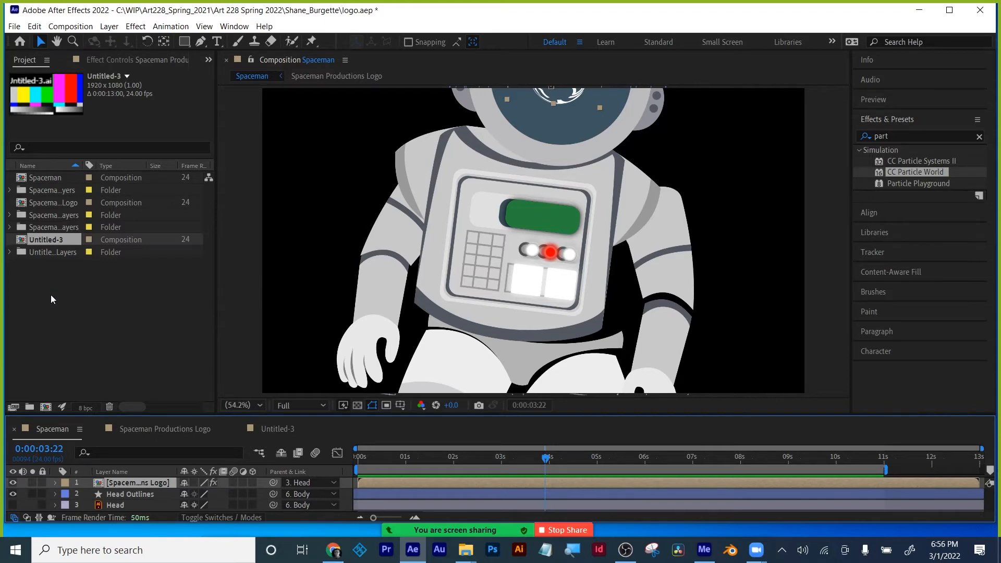
# - Examine the Spaceman composition's logo ending around 10 seconds at 25% magnification, and preview the animation from its first frame
pyautogui.moveTo(504, 456); pyautogui.dragTo(874, 446)
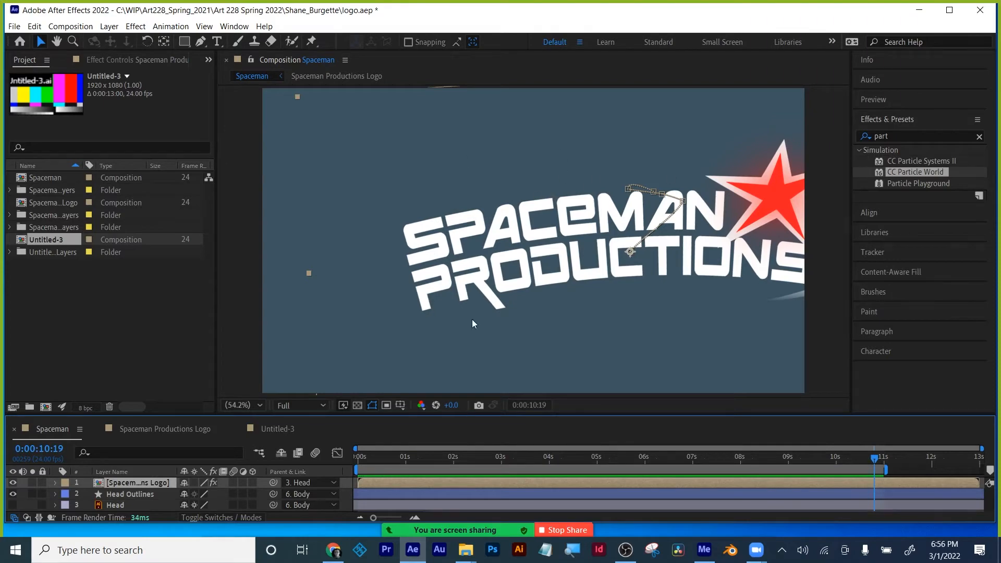
pyautogui.press(',')
pyautogui.press(',')
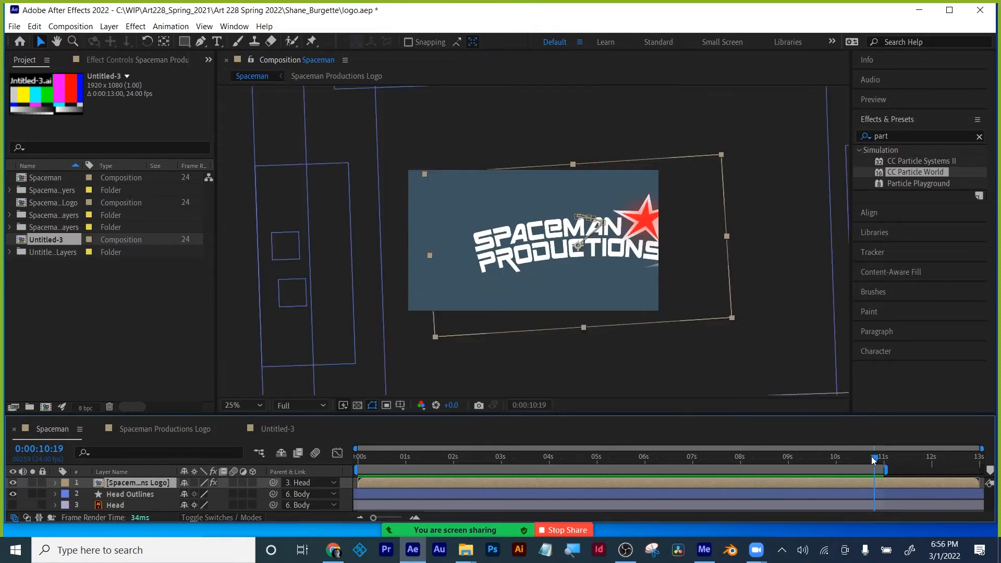
pyautogui.moveTo(874, 458); pyautogui.dragTo(848, 446)
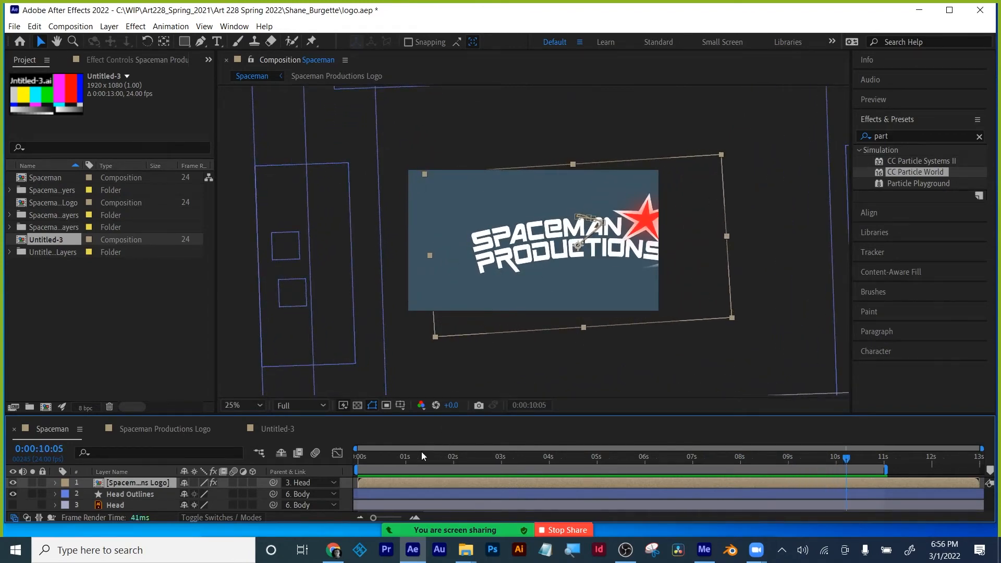
pyautogui.press('Home')
pyautogui.press('space')
pyautogui.click(402, 376)
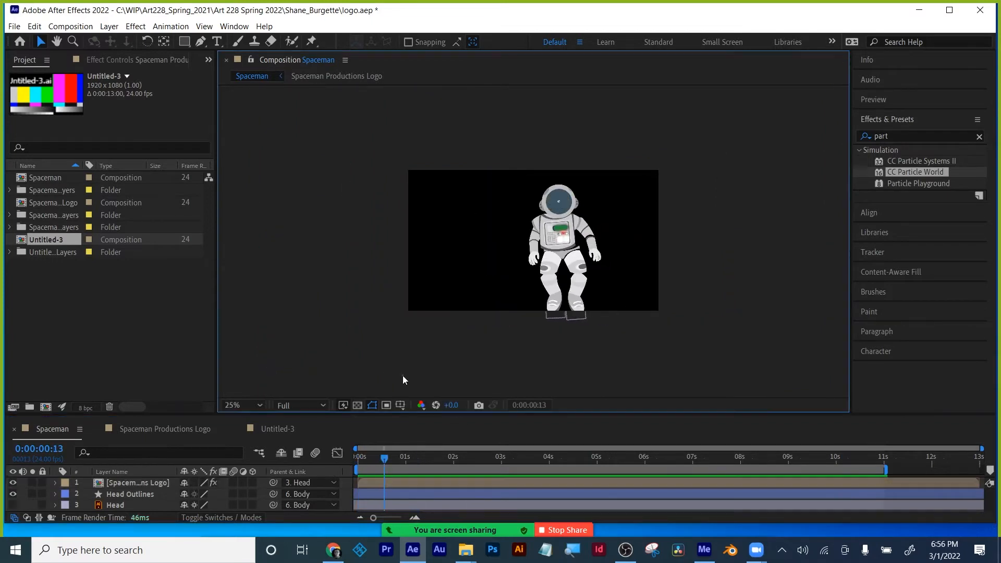
# - Fit the composition to the viewer and scrub through the Spaceman animation up to the logo ending and back to the first frame
pyautogui.click(263, 405)
pyautogui.click(233, 171)
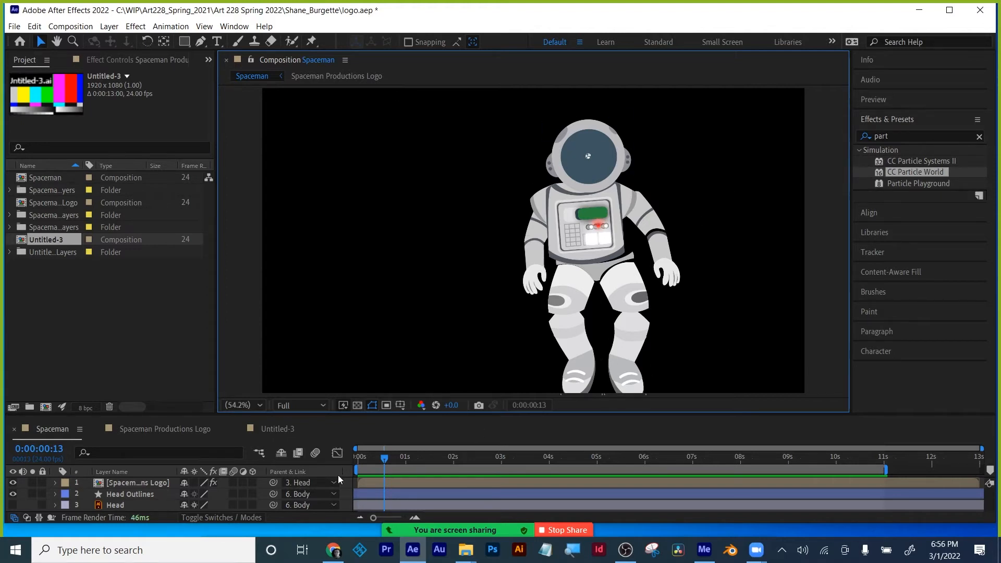
pyautogui.moveTo(387, 461); pyautogui.dragTo(525, 456)
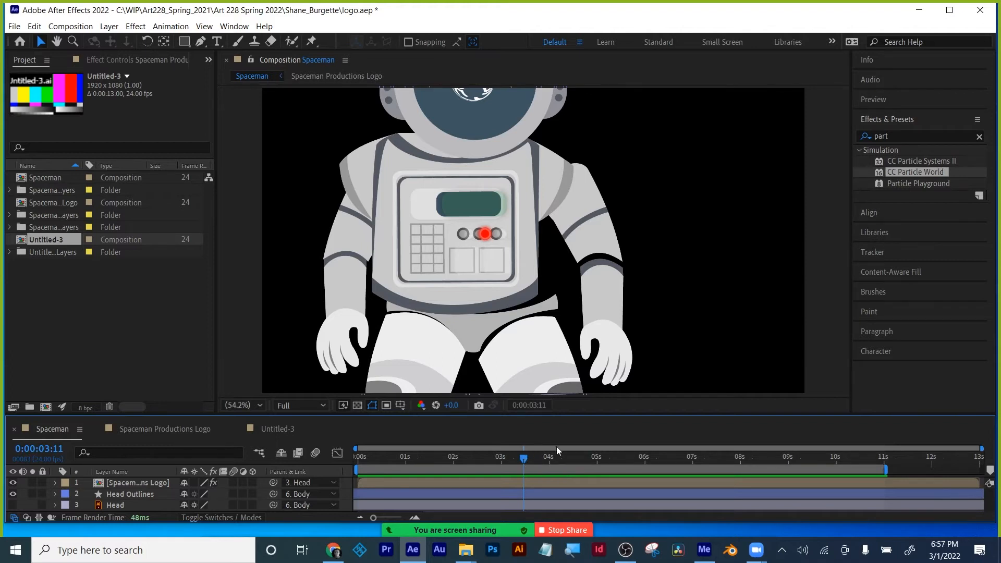
pyautogui.moveTo(532, 459); pyautogui.dragTo(884, 466)
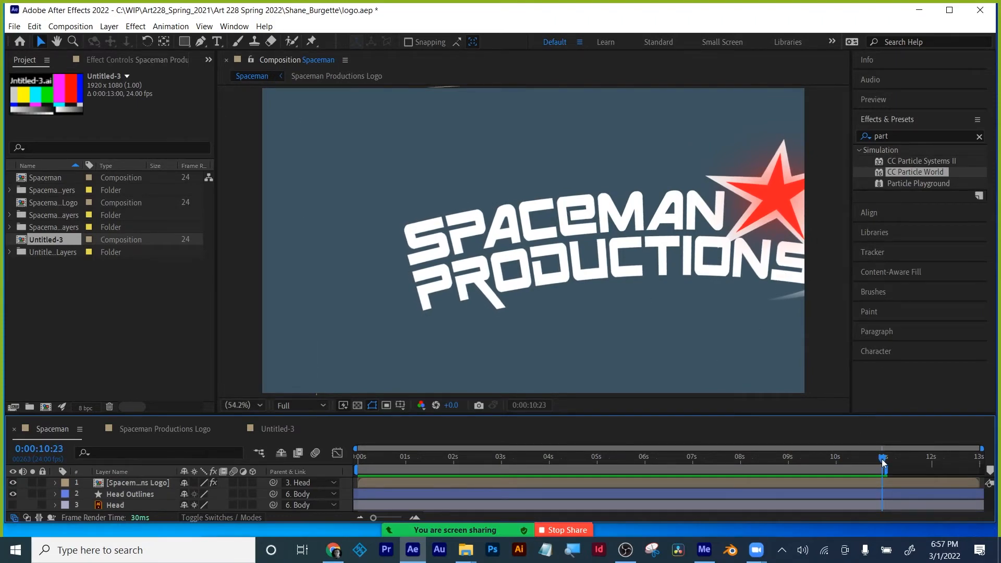
pyautogui.moveTo(883, 462); pyautogui.dragTo(882, 439)
pyautogui.moveTo(820, 464); pyautogui.dragTo(41, 332)
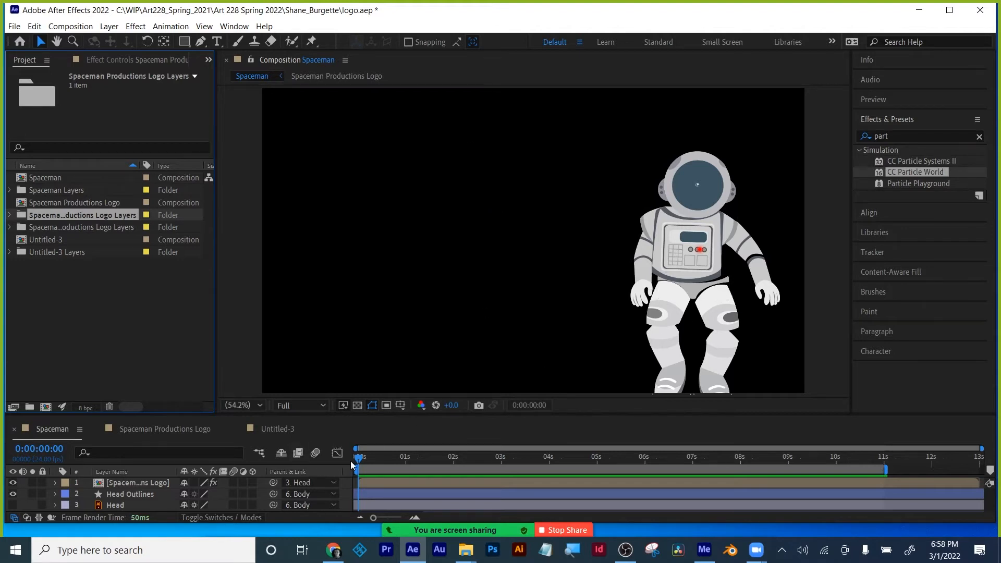
pyautogui.moveTo(366, 459); pyautogui.dragTo(356, 461)
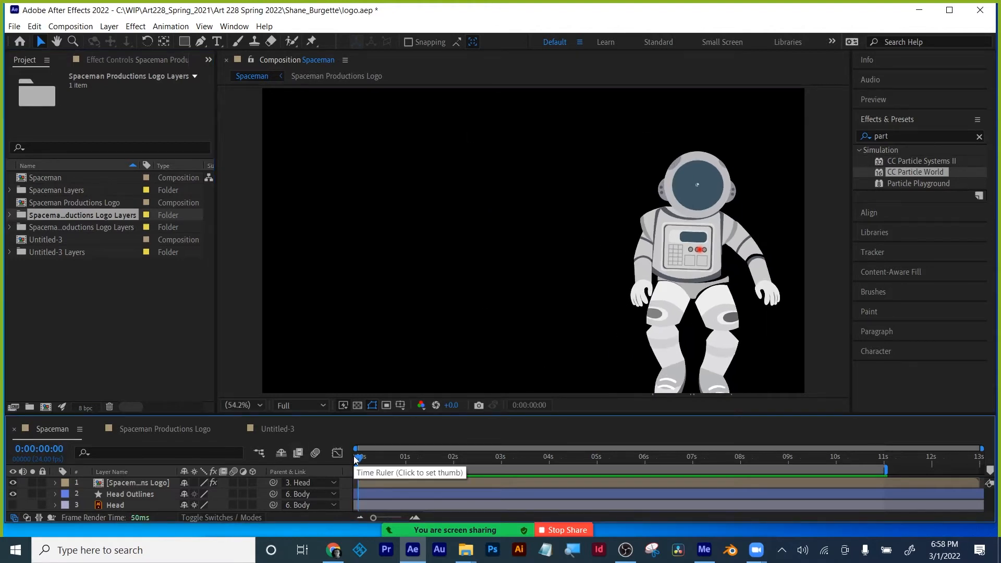
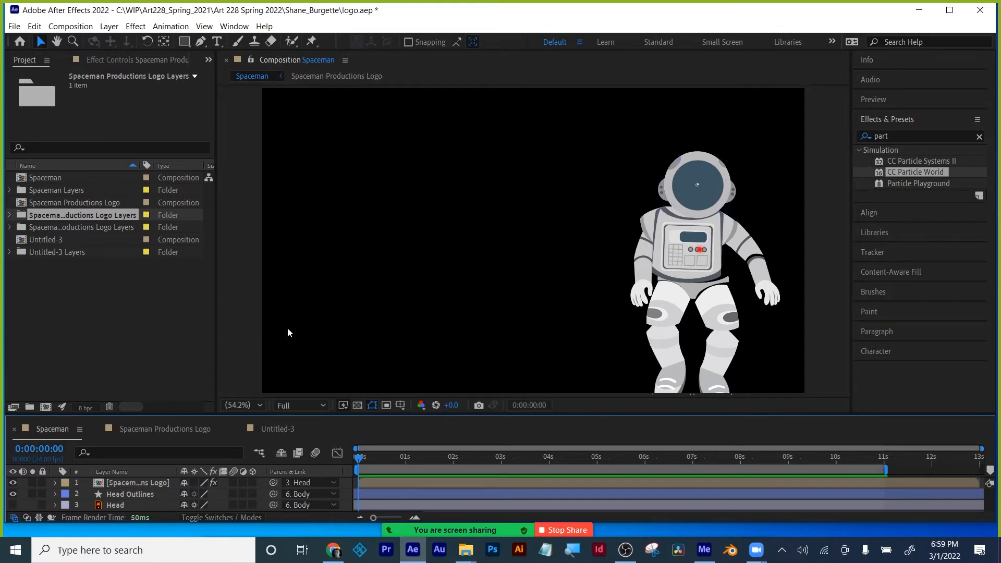
# - Review the camera move toward the helmet logo again, preview from the start, and return to the first frame
pyautogui.click(83, 299)
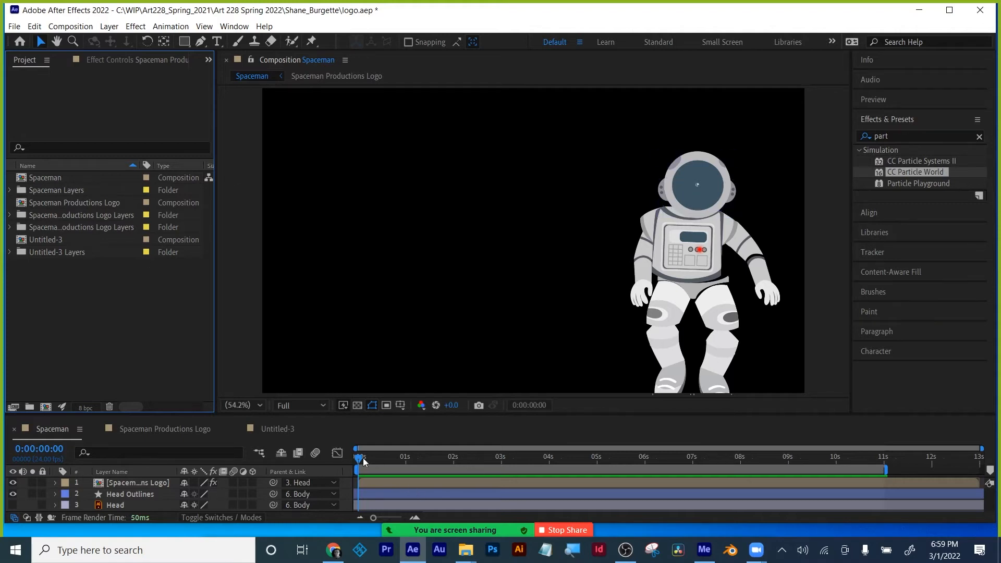
pyautogui.moveTo(364, 459); pyautogui.dragTo(814, 433)
pyautogui.moveTo(716, 433); pyautogui.dragTo(665, 426)
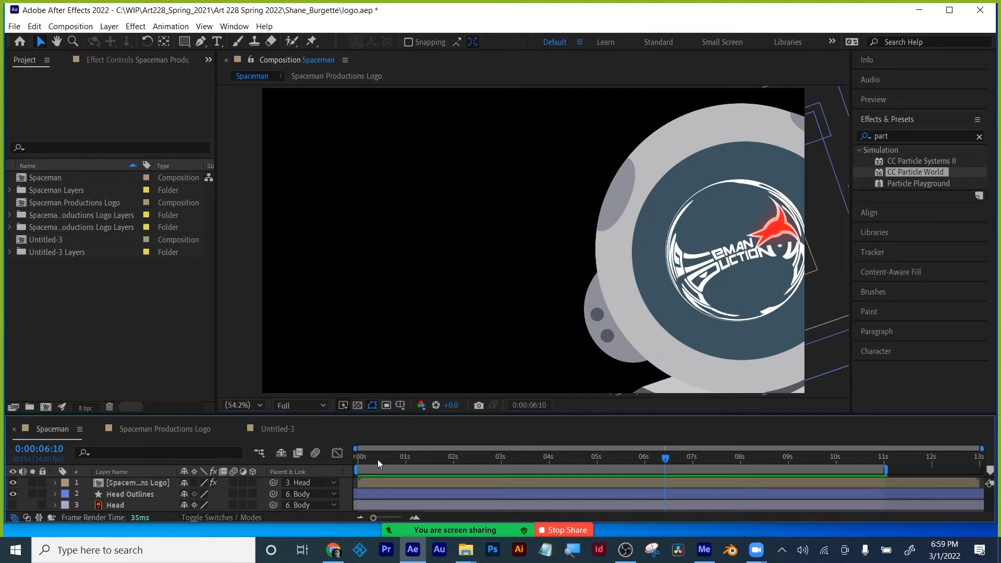
pyautogui.moveTo(378, 459); pyautogui.dragTo(357, 456)
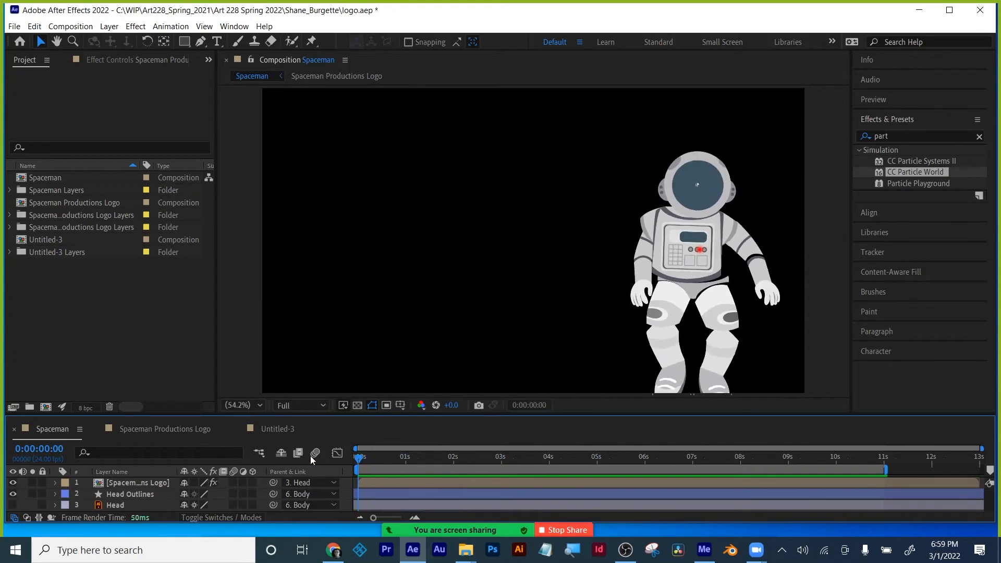
pyautogui.click(699, 161)
pyautogui.press('space')
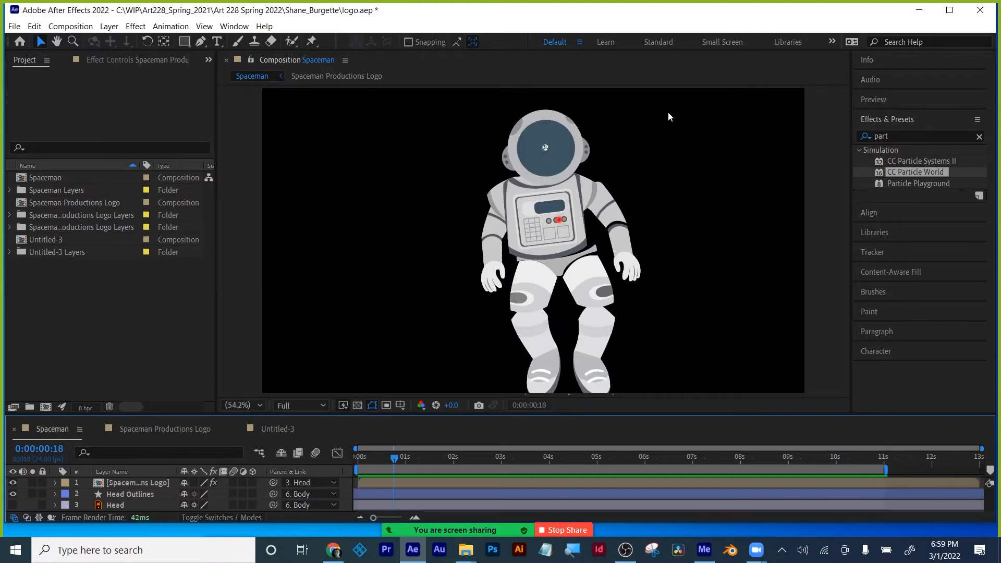
pyautogui.moveTo(405, 461); pyautogui.dragTo(340, 451)
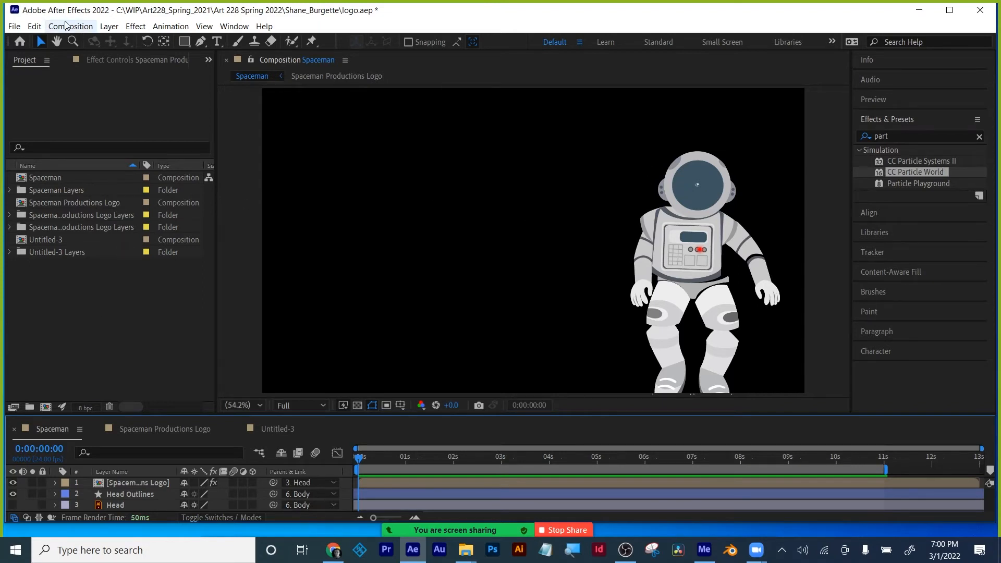
# - Purge all memory and disk cache
pyautogui.click(34, 26)
pyautogui.moveTo(15, 26)
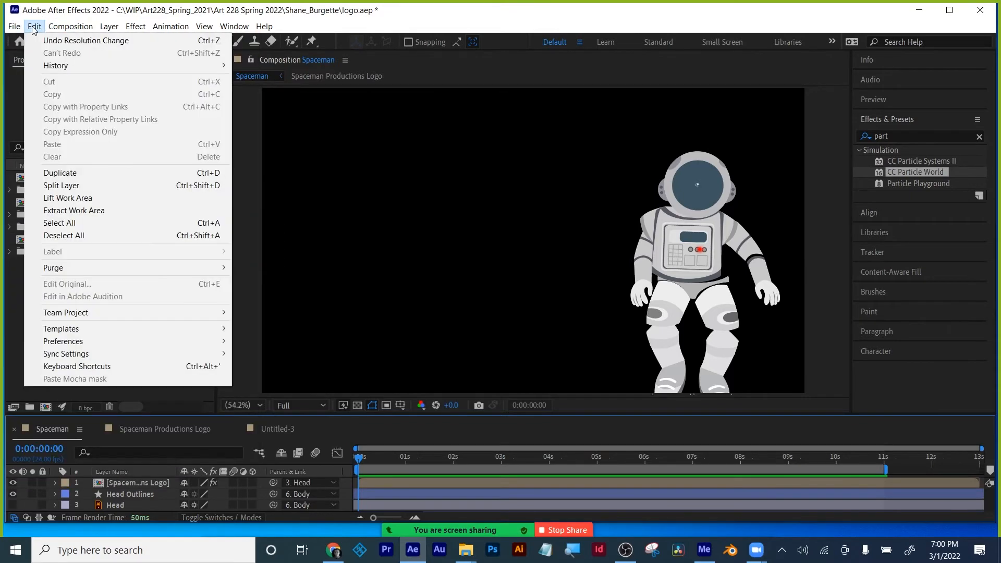
pyautogui.moveTo(72, 268)
pyautogui.click(296, 269)
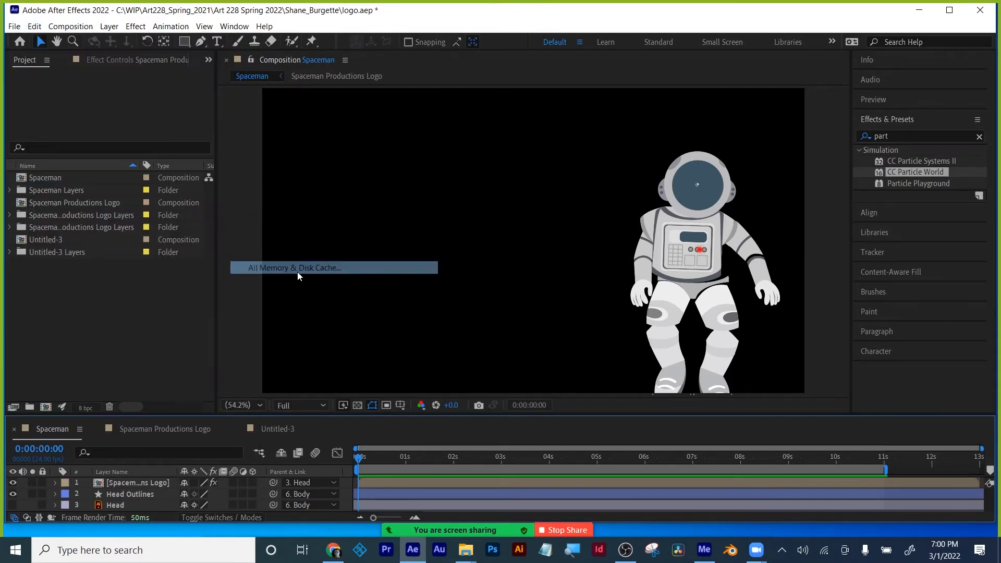
pyautogui.click(525, 301)
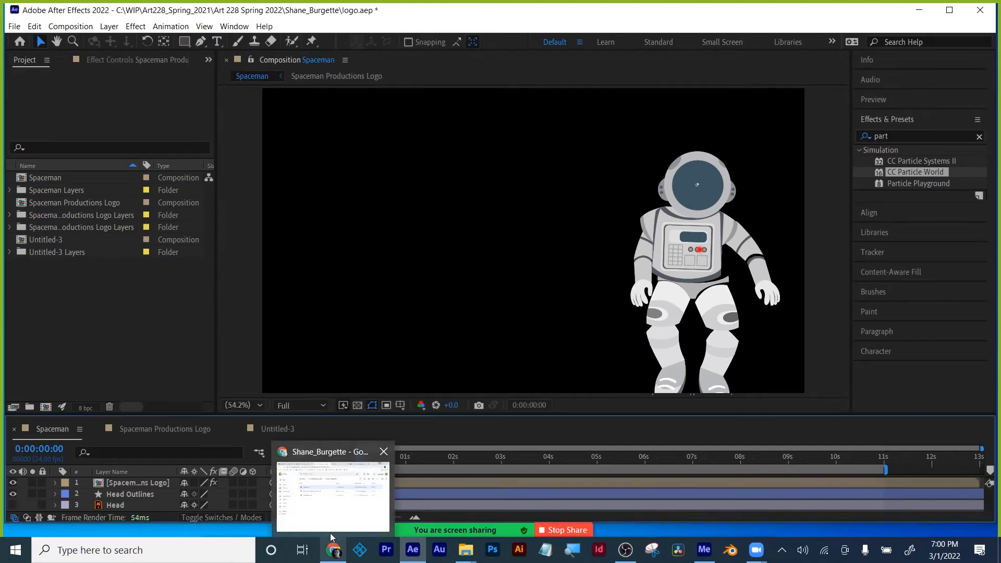
# - Switch to Chrome and open YouTube Studio from YouTube in a new tab
pyautogui.click(334, 553)
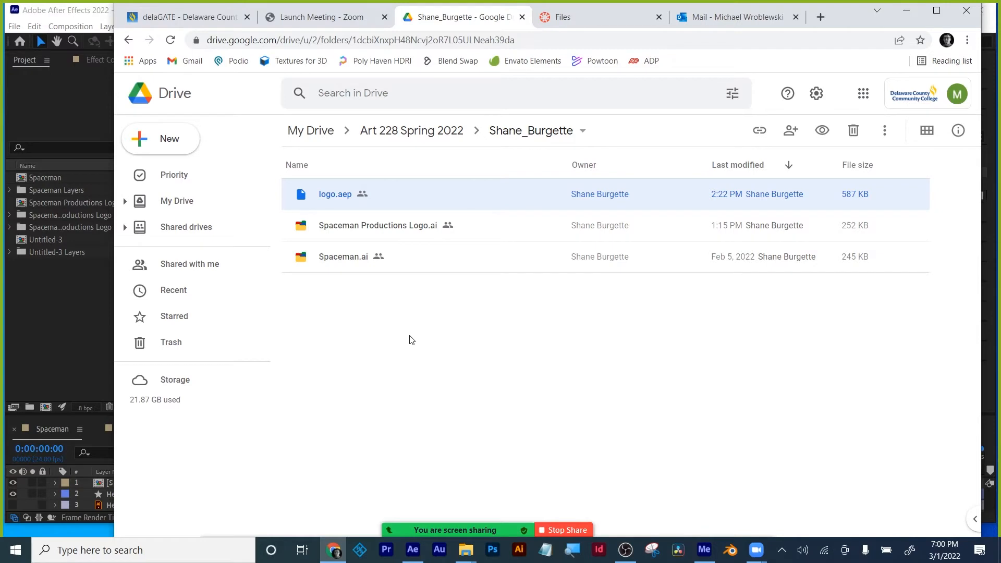
pyautogui.click(821, 17)
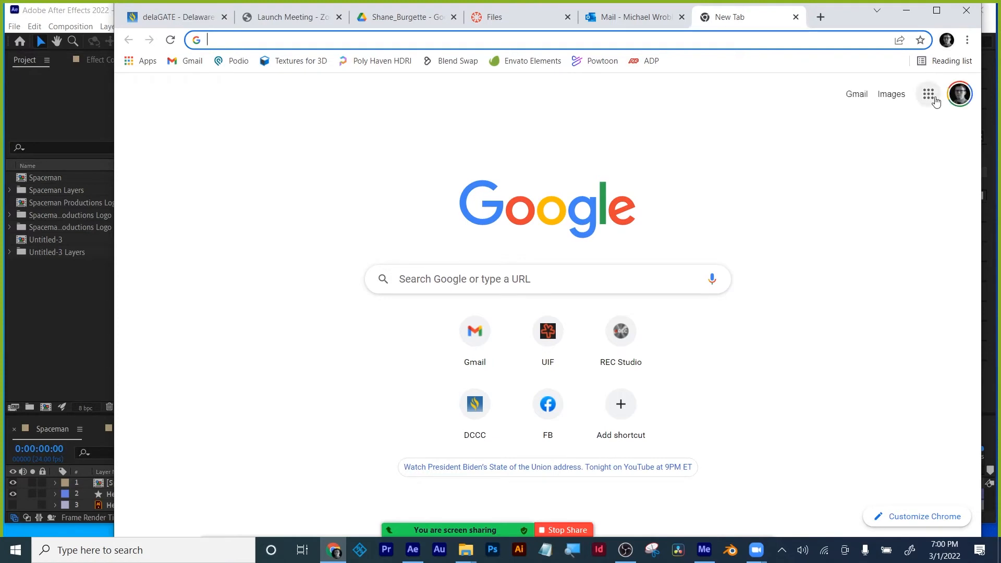
pyautogui.click(934, 99)
pyautogui.click(810, 147)
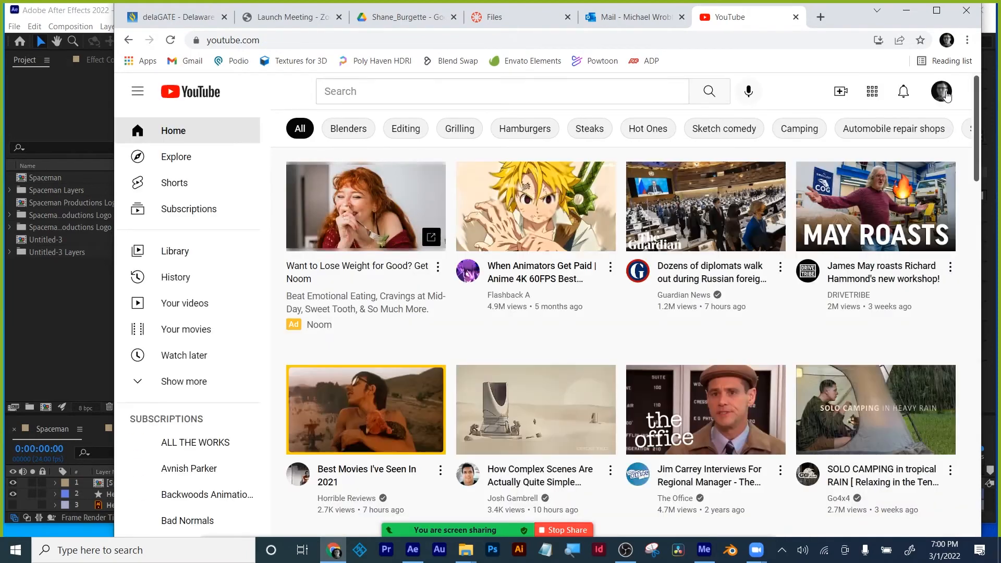
pyautogui.click(945, 93)
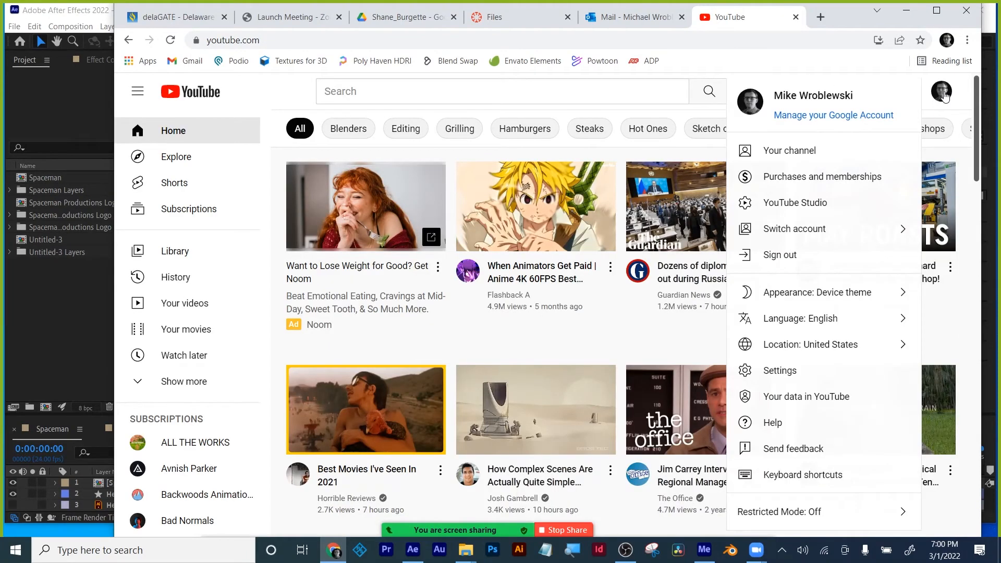
pyautogui.click(801, 203)
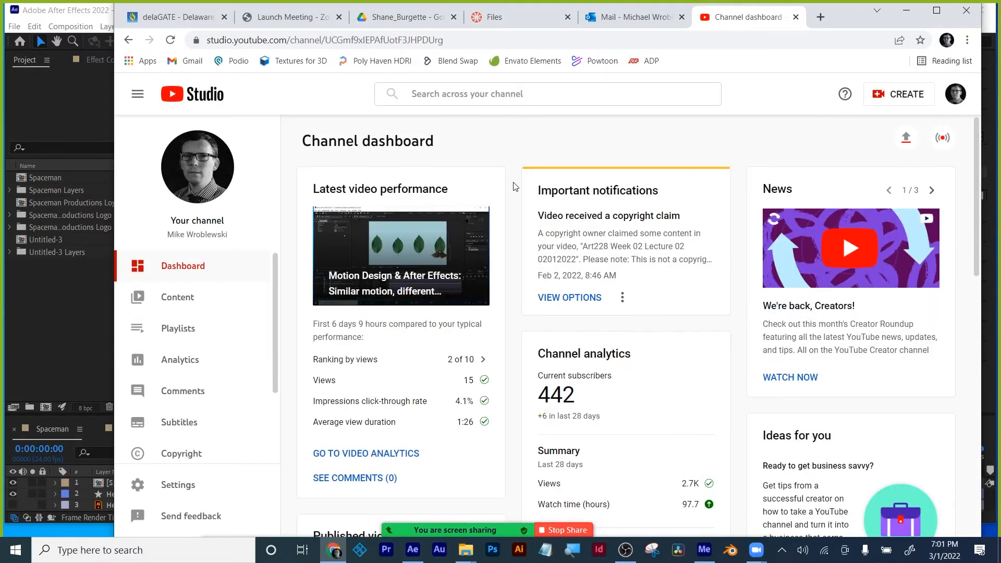
# - Open the channel's Audio library and filter the free music by Attribution not required
pyautogui.scroll(-2, 188, 329)
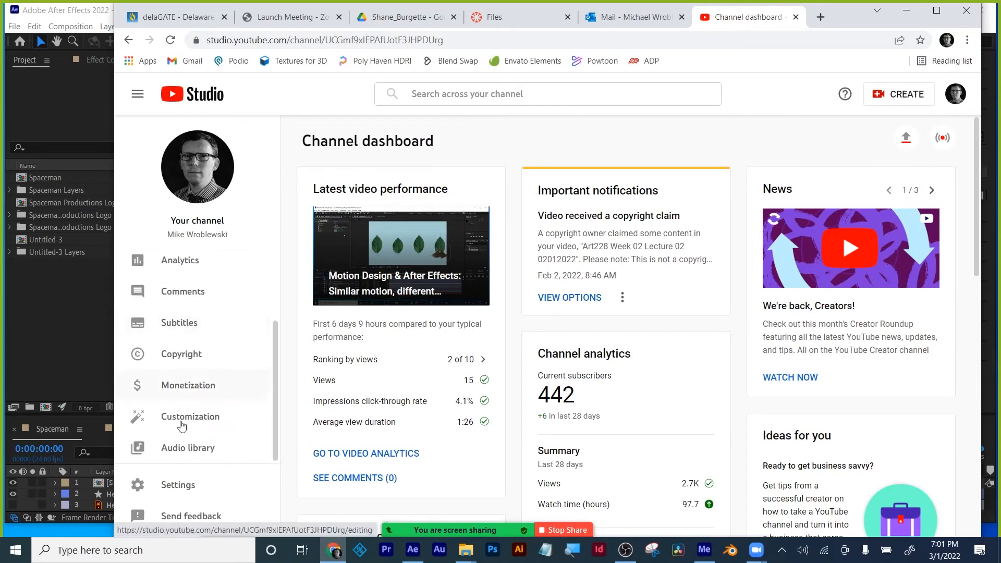
pyautogui.click(212, 441)
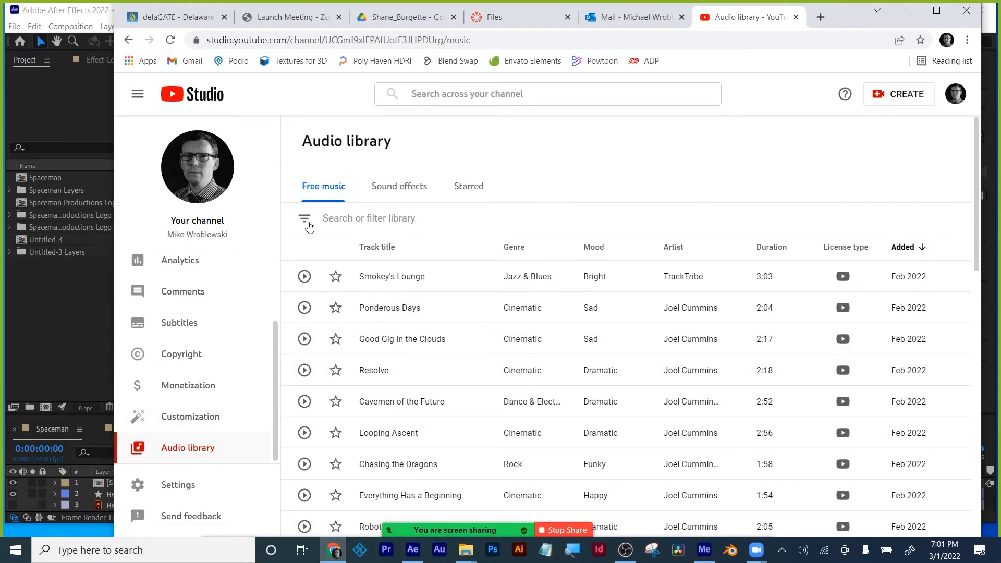
pyautogui.click(305, 221)
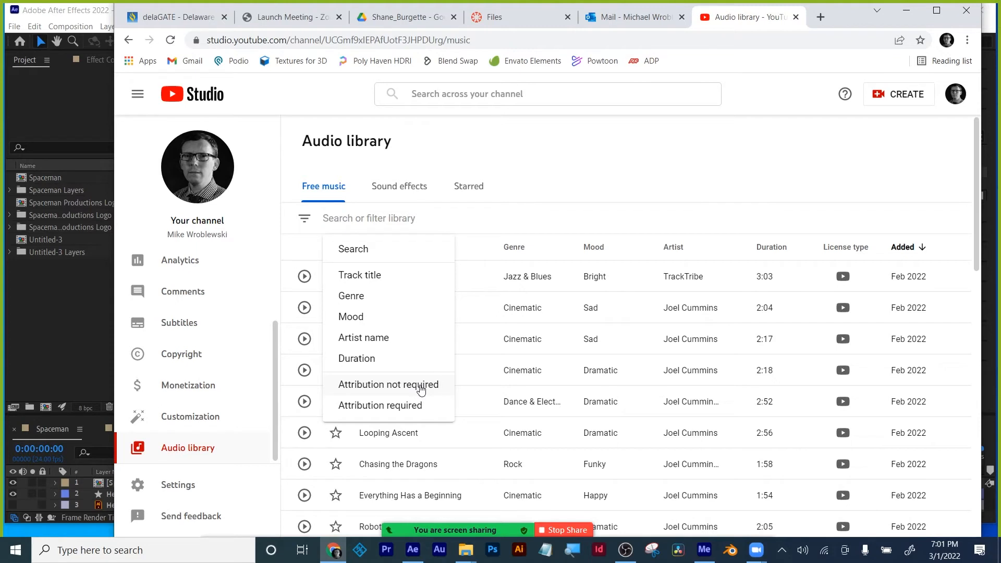
pyautogui.click(420, 387)
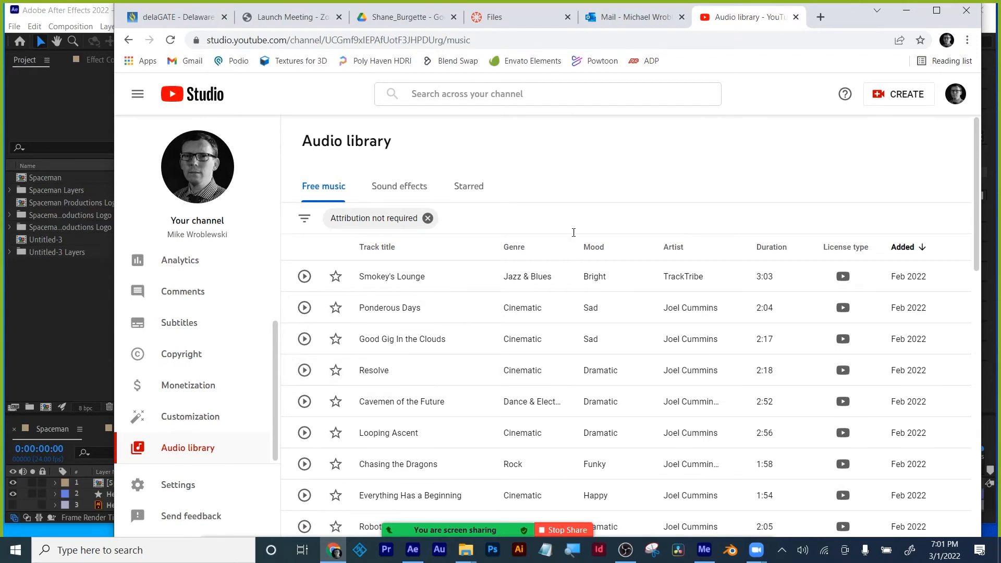
# - Listen briefly to the track Running Errands by TrackTribe and download it
pyautogui.scroll(-5, 599, 230)
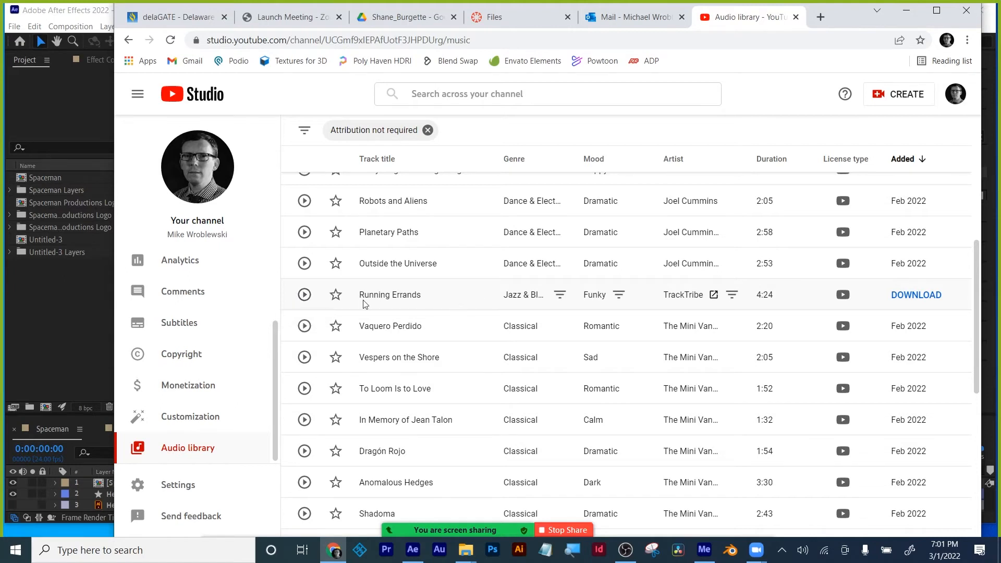
pyautogui.click(304, 295)
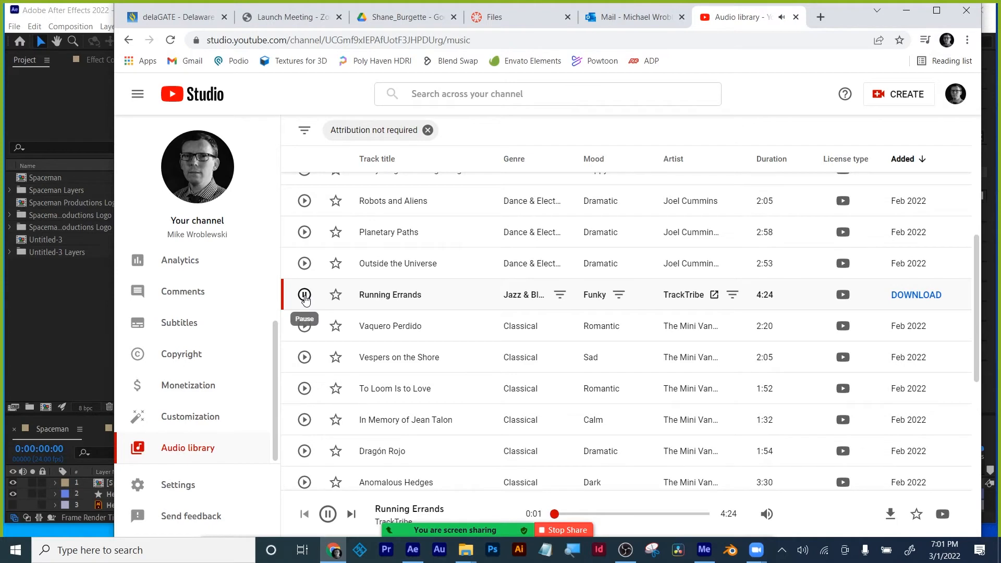
pyautogui.click(305, 295)
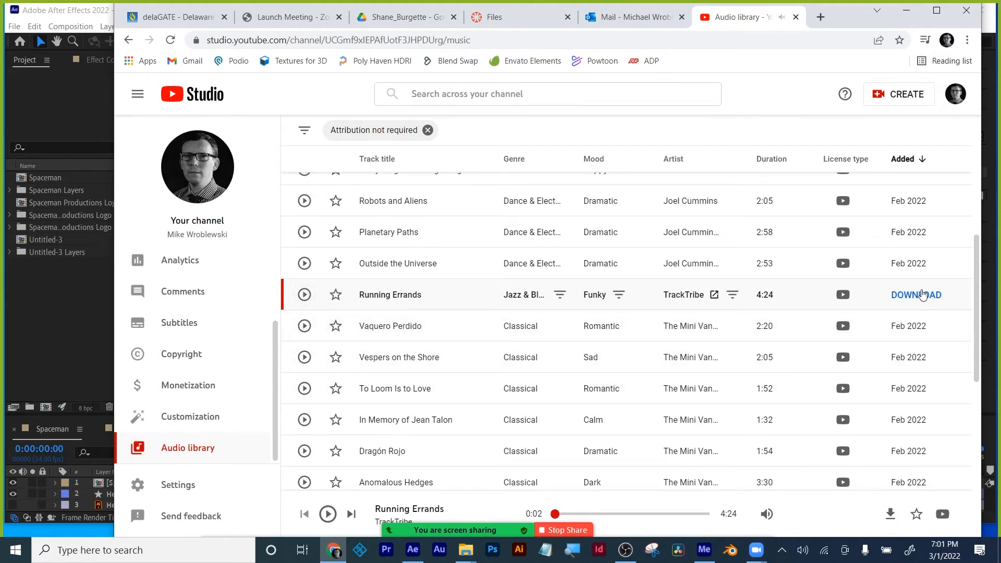
pyautogui.click(889, 514)
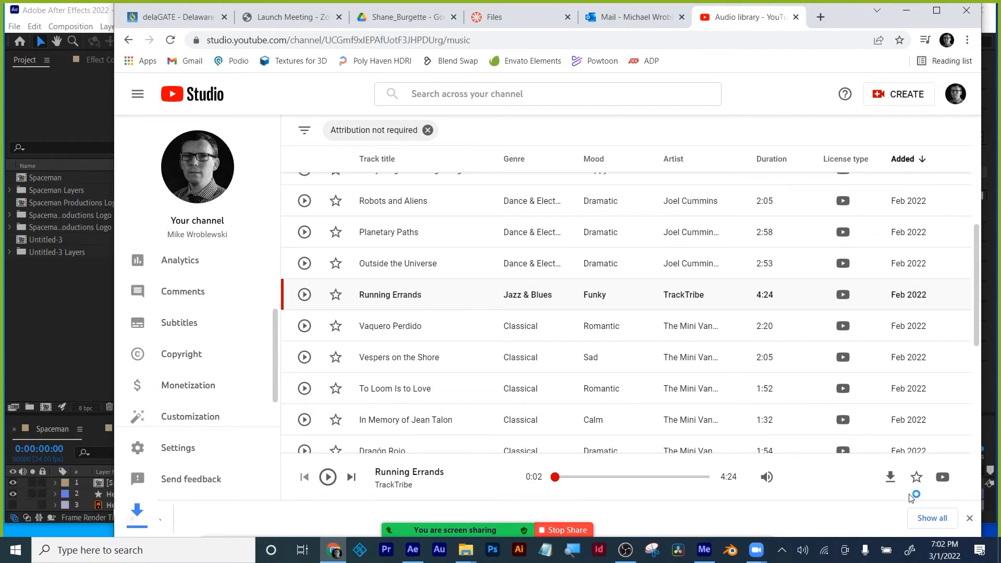
# - Switch back to After Effects and import Running Errands - TrackTribe from the Downloads folder into the project as footage
pyautogui.click(49, 306)
pyautogui.doubleClick(60, 316)
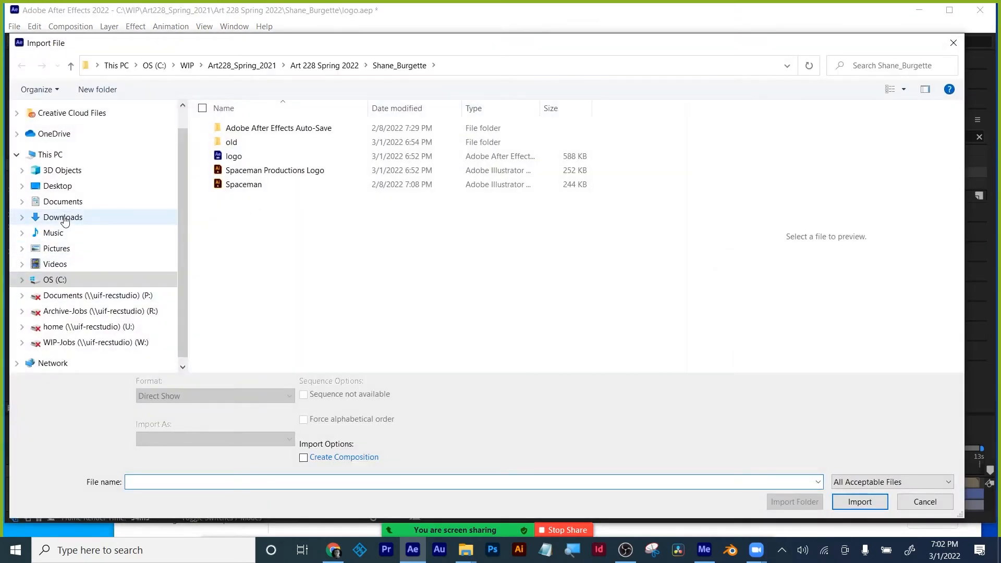
pyautogui.click(64, 218)
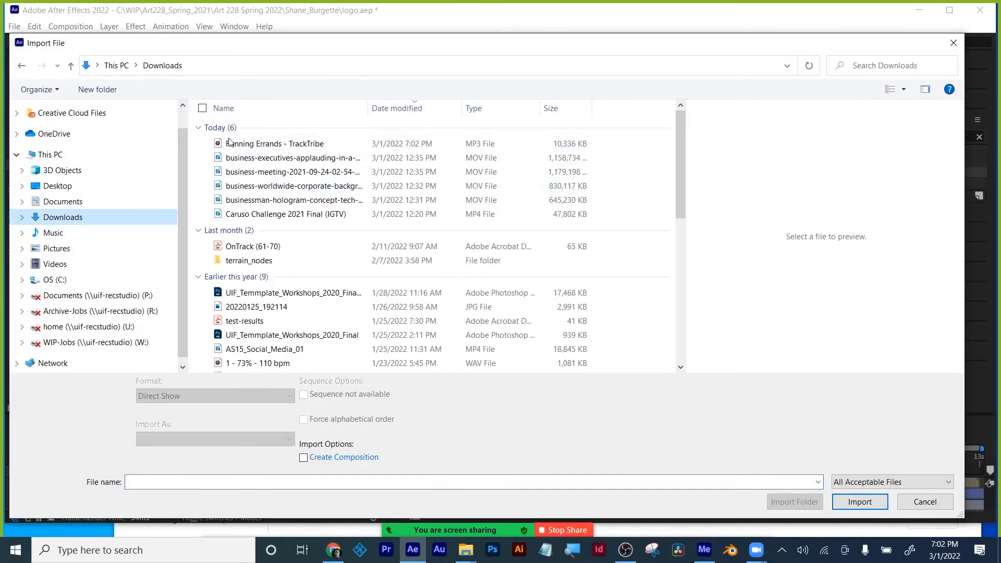
pyautogui.click(282, 144)
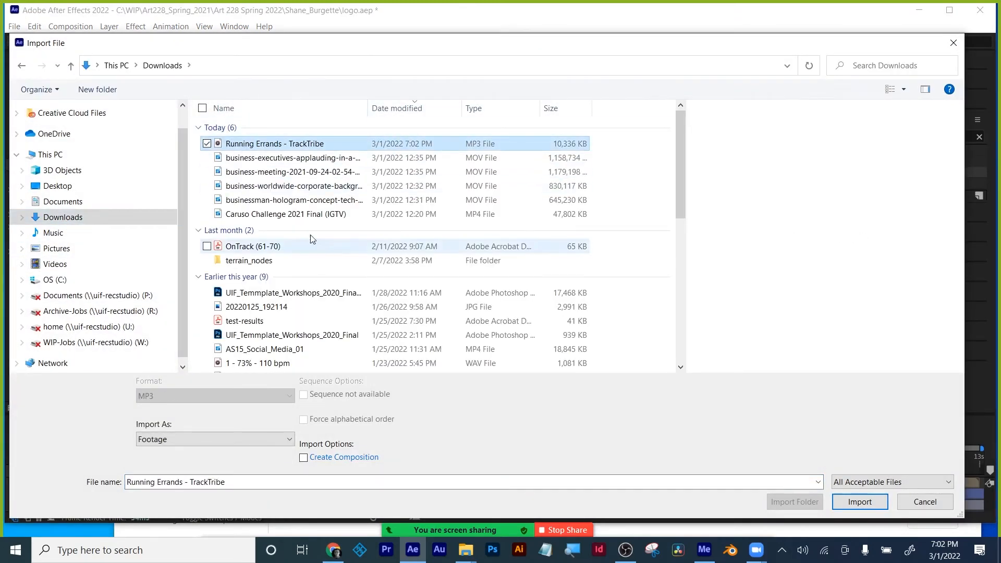
pyautogui.click(860, 502)
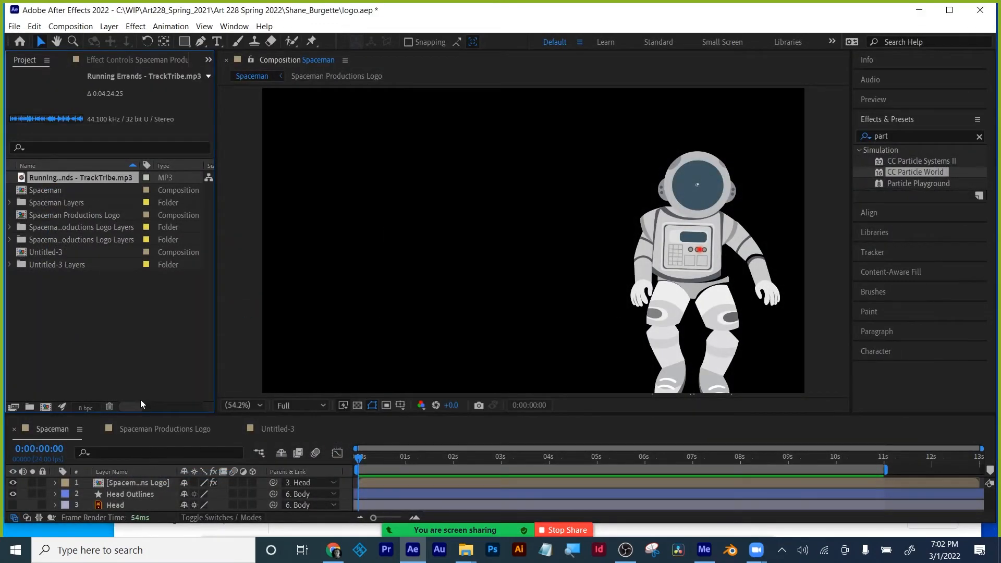
# - Add the Running Errands - TrackTribe track to the Spaceman composition as its topmost layer
pyautogui.moveTo(159, 415); pyautogui.dragTo(172, 228)
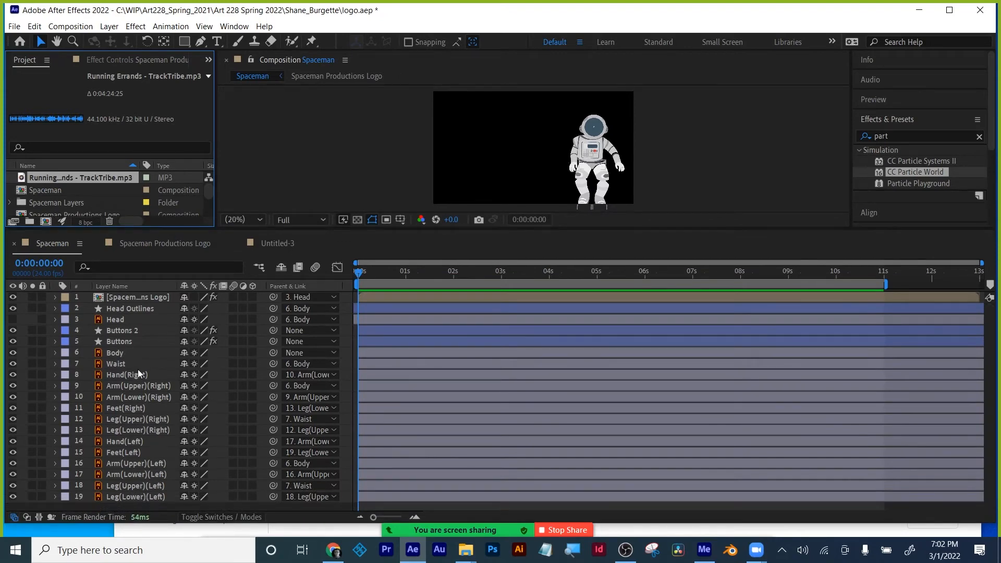
pyautogui.moveTo(84, 186); pyautogui.dragTo(299, 285)
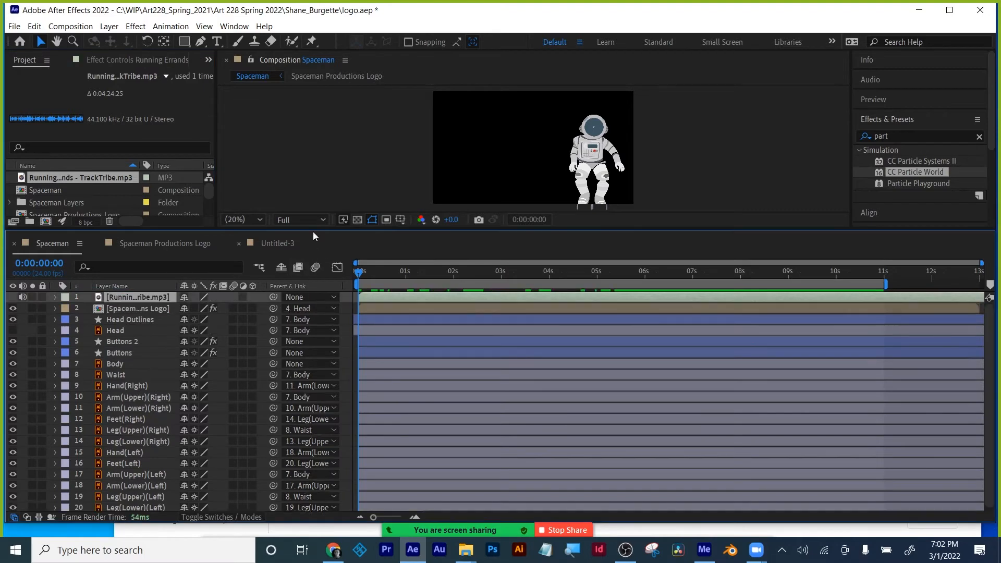
pyautogui.moveTo(313, 229); pyautogui.dragTo(315, 367)
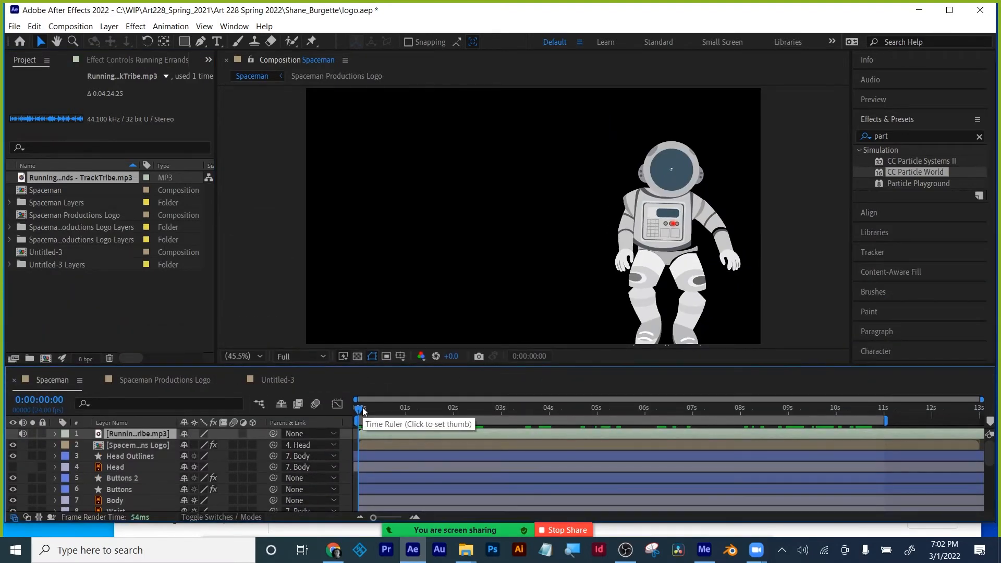
# - Preview the Spaceman animation with the music from the beginning and stop near the start of the timeline
pyautogui.press('space')
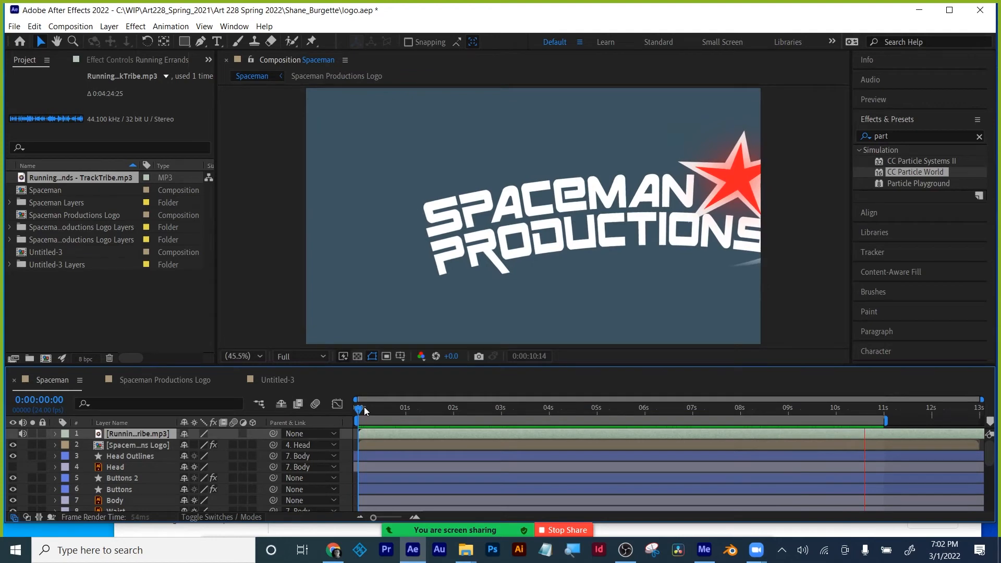
pyautogui.click(367, 410)
pyautogui.press('space')
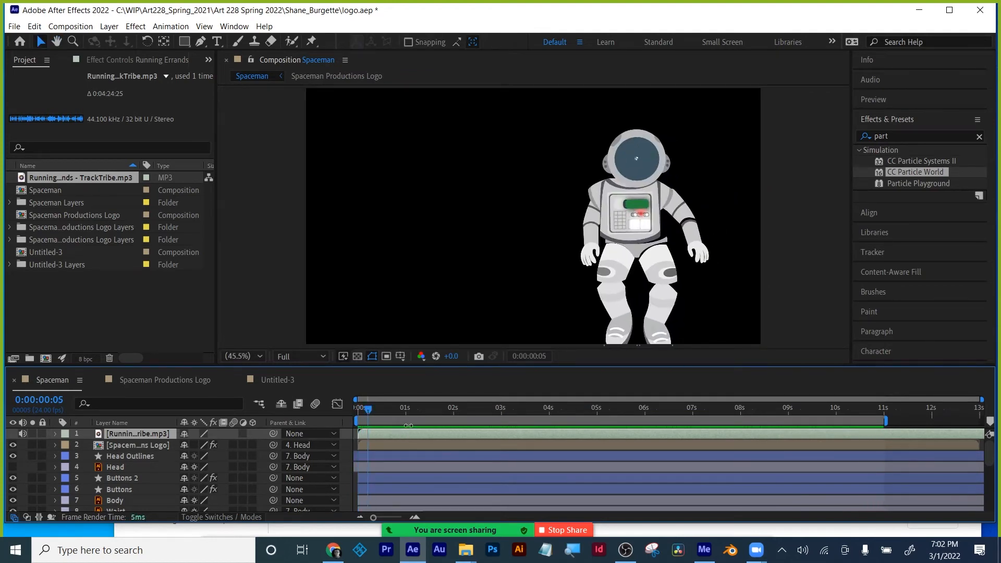
# - Expand the music layer's Audio properties and examine its waveform, leaving Audio Levels accessible
pyautogui.click(55, 434)
pyautogui.click(67, 445)
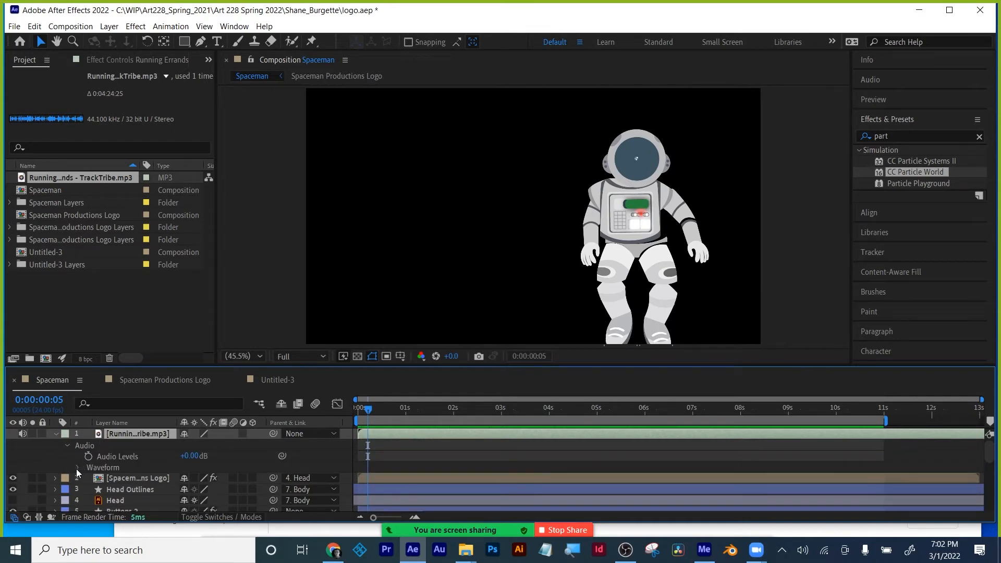
pyautogui.click(76, 468)
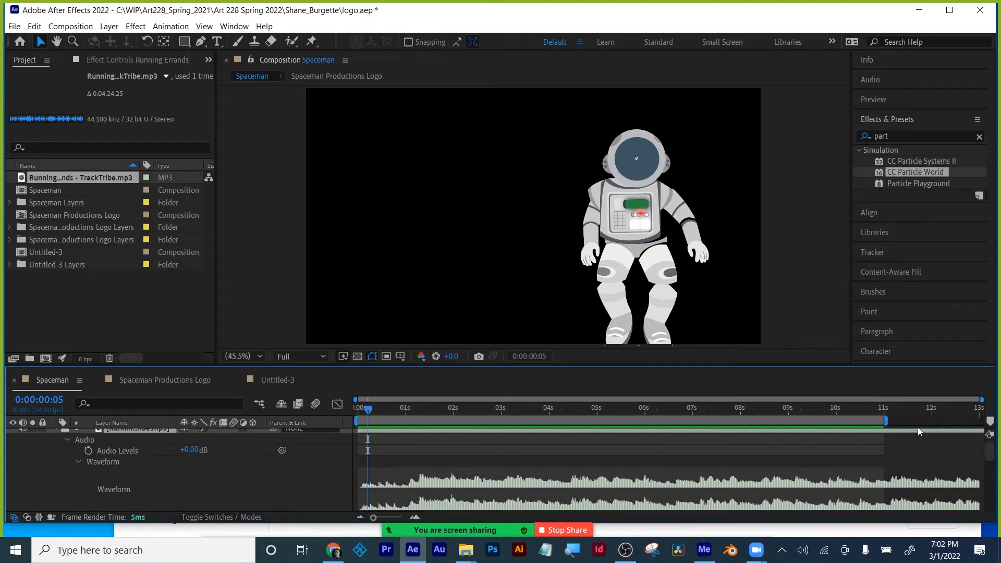
pyautogui.click(78, 462)
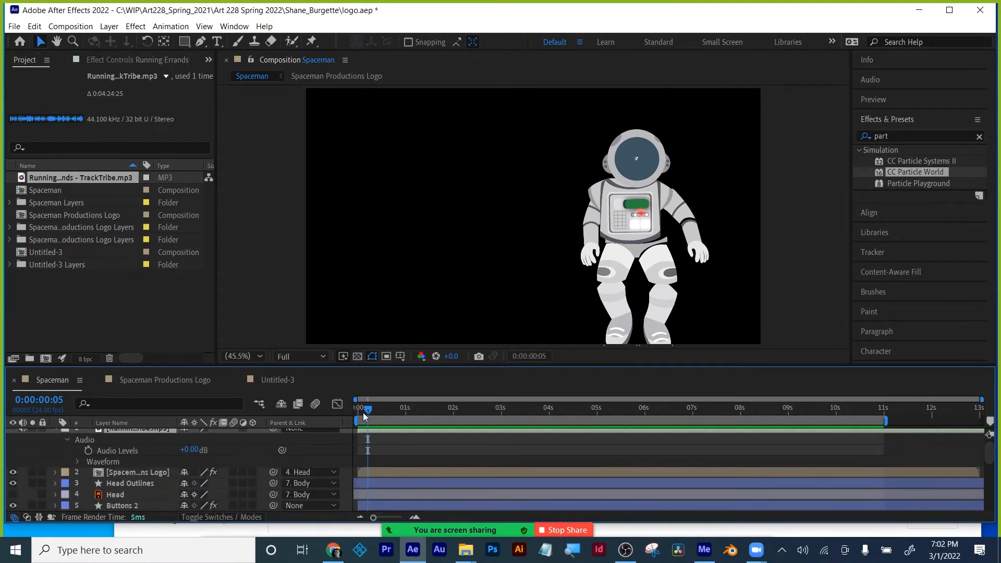
# - Fade out the music by keyframing Audio Levels from 0 dB at 0:00:08:03 to -30 dB at 0:00:11:00
pyautogui.press('pagedown')
pyautogui.moveTo(403, 415); pyautogui.dragTo(746, 413)
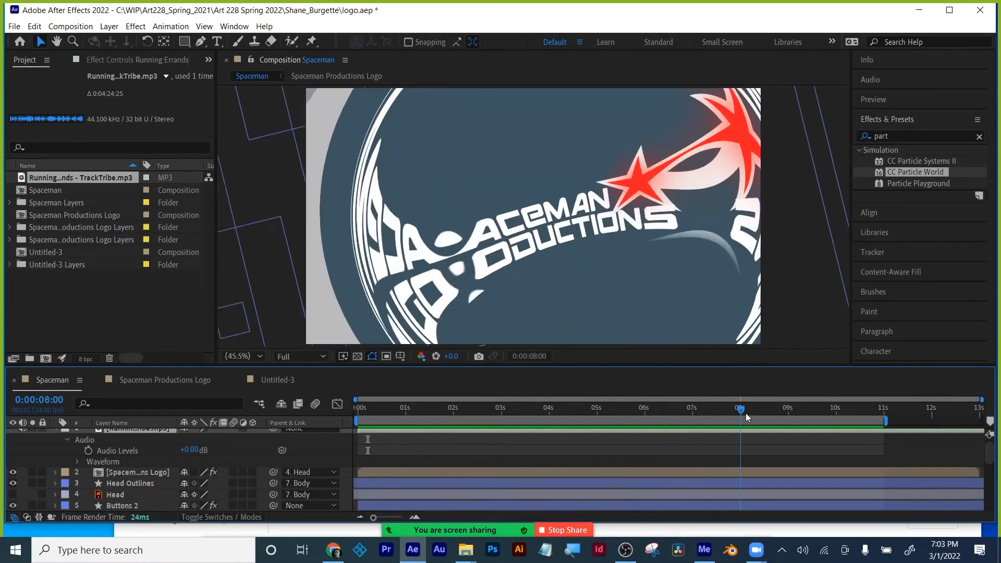
pyautogui.click(89, 450)
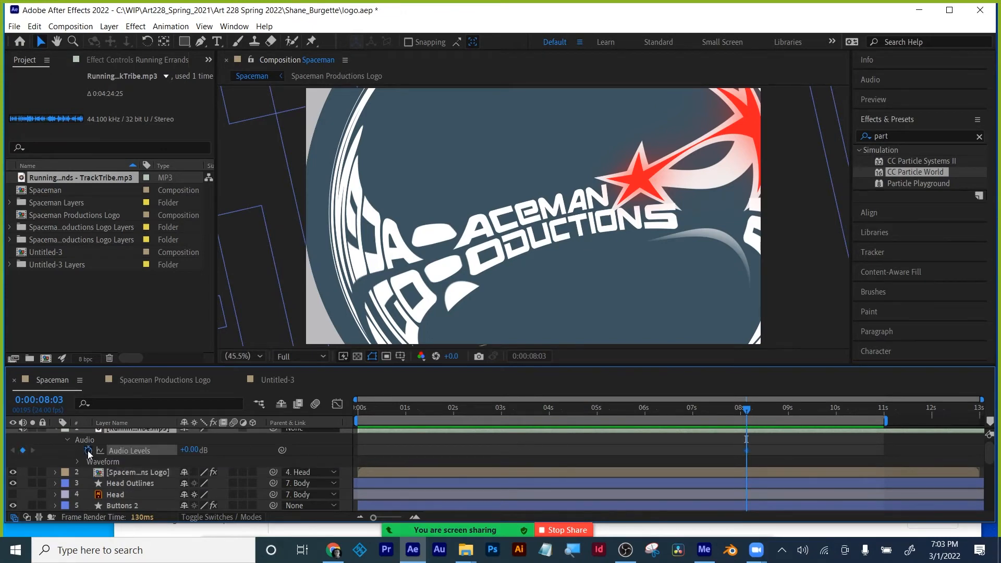
pyautogui.moveTo(749, 414); pyautogui.dragTo(888, 425)
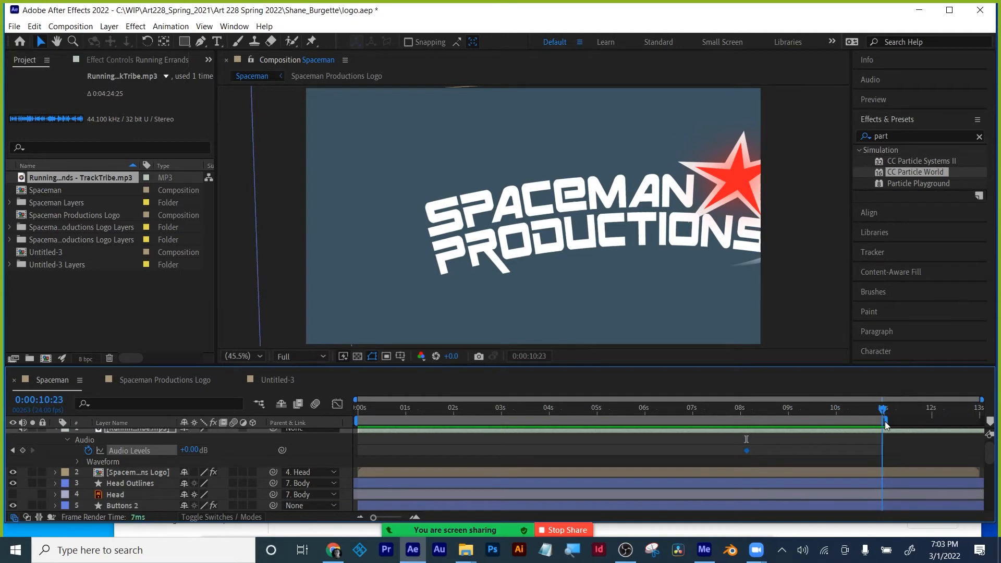
pyautogui.click(191, 450)
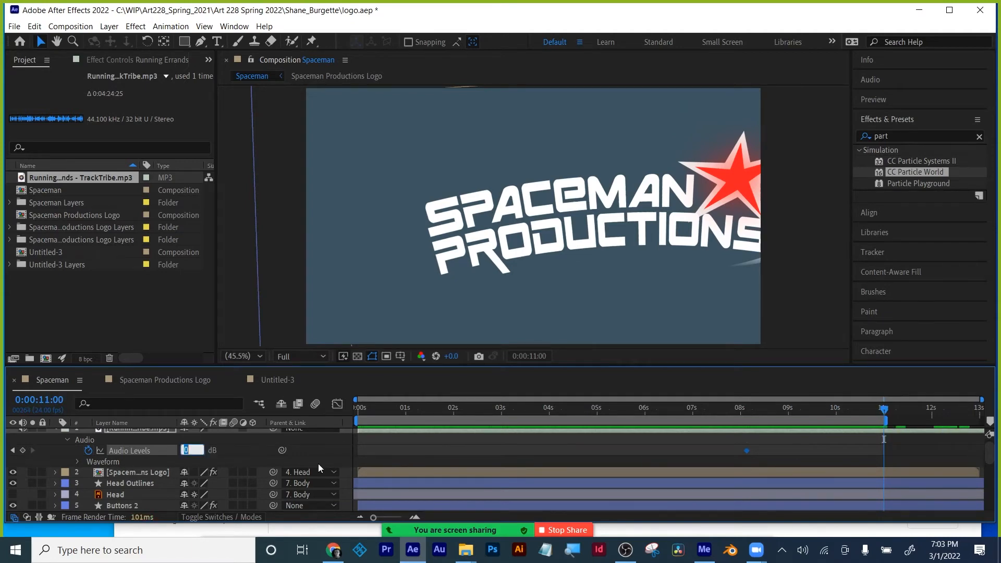
pyautogui.write('-30')
pyautogui.press('Return')
# - Play the Spaceman composition from the first frame to check the music's fade-out
pyautogui.press('Home')
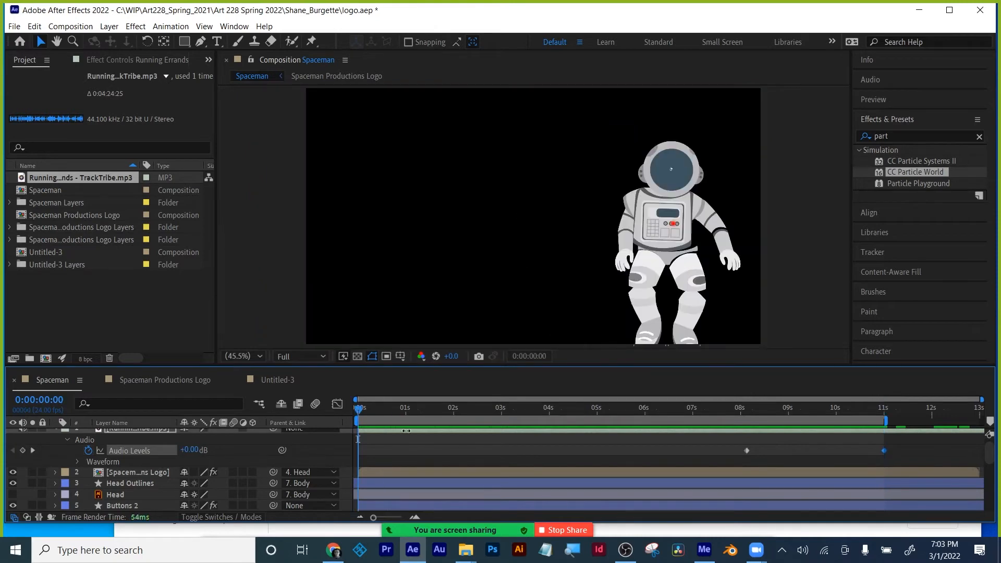
pyautogui.press('space')
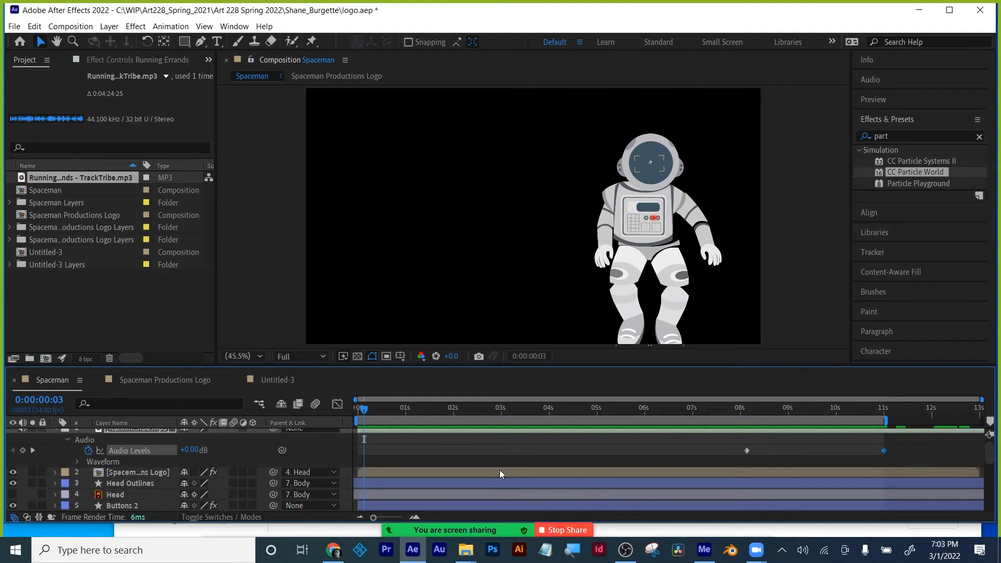
pyautogui.scroll(1, 136, 472)
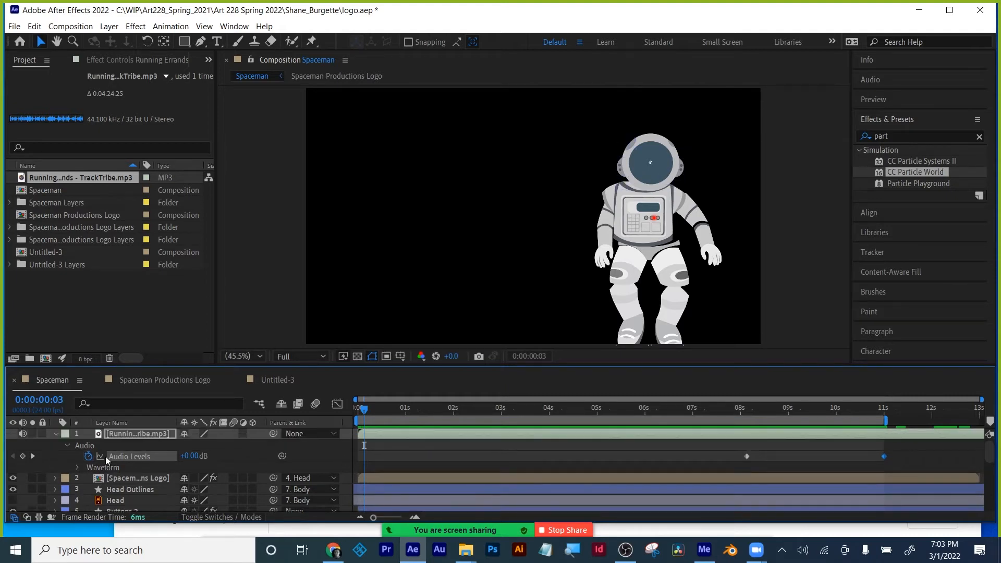
# - Show the music layer's waveform once more, collapse the layer's properties and return to the start of the timeline
pyautogui.click(56, 434)
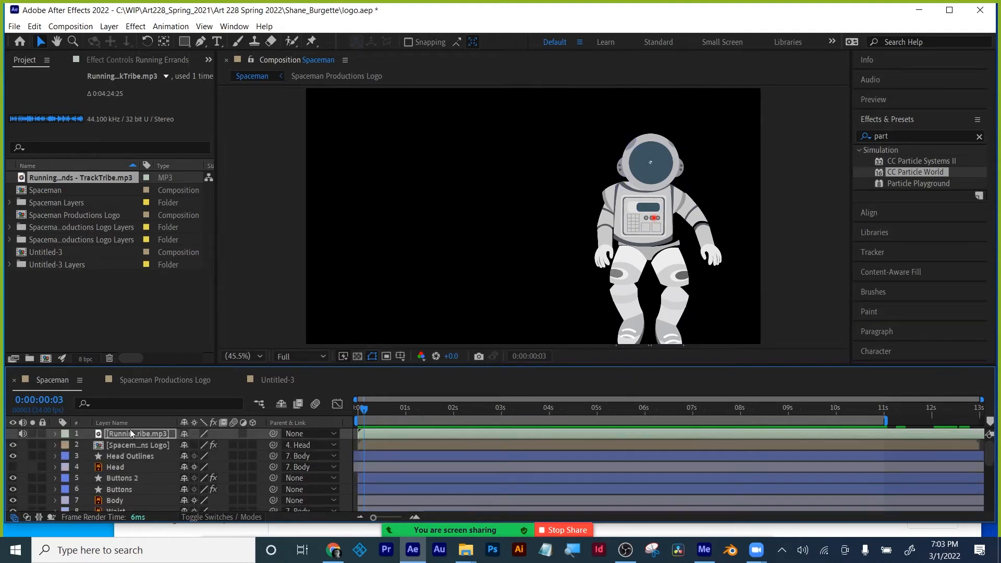
pyautogui.click(55, 434)
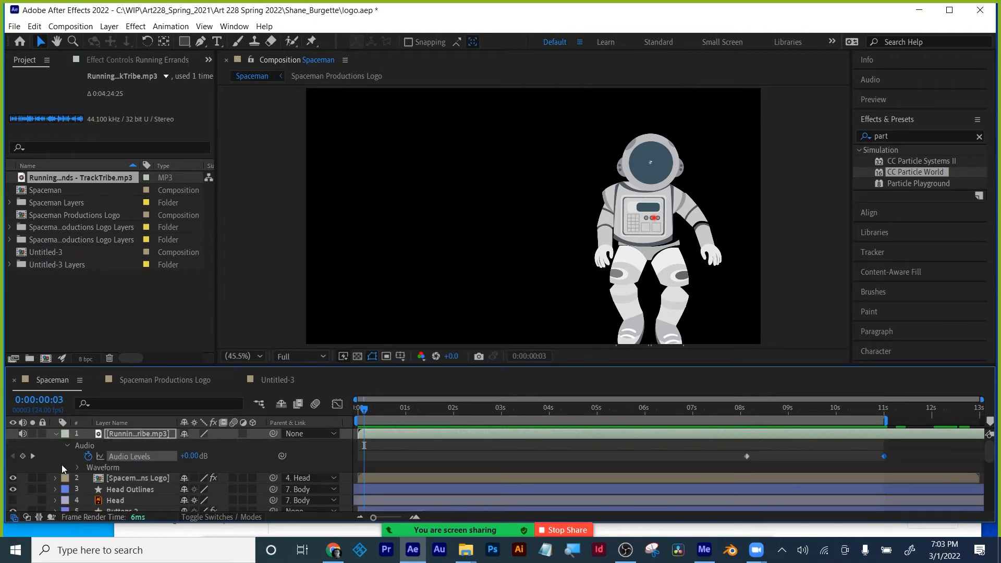
pyautogui.click(78, 467)
pyautogui.scroll(-1, 235, 492)
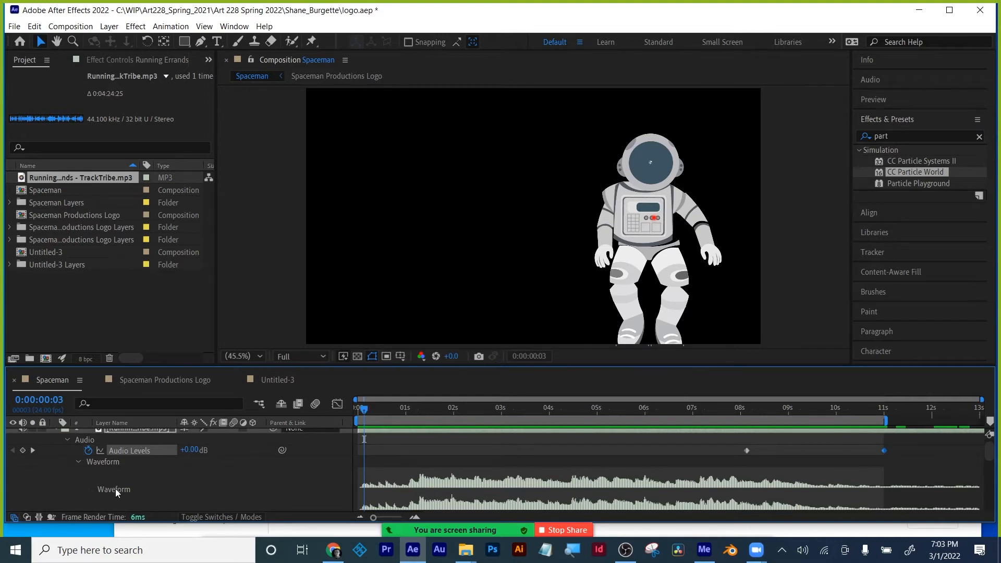
pyautogui.scroll(1, 104, 489)
pyautogui.click(55, 434)
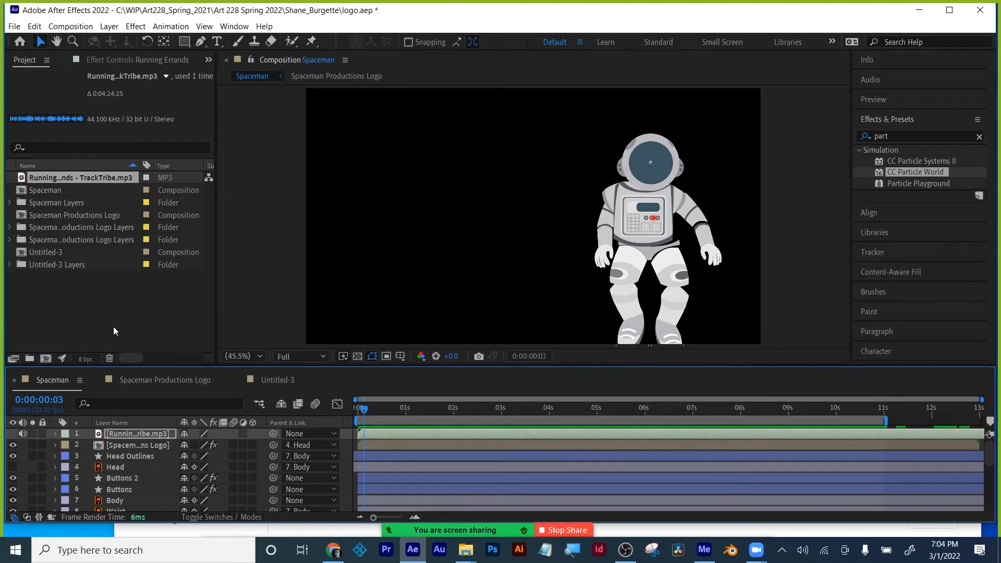
pyautogui.click(356, 412)
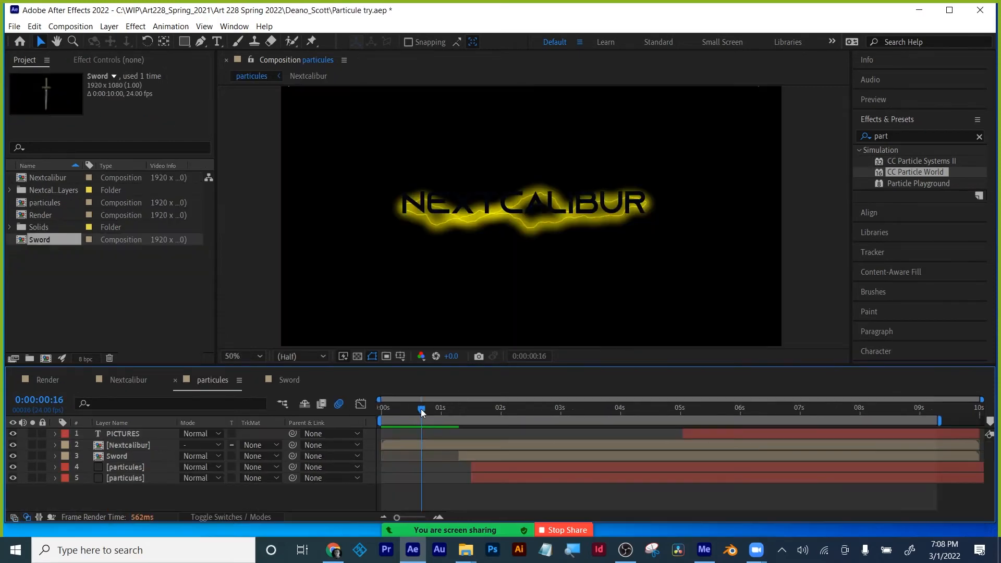
# - Scrub the particules composition to about 0:00:03:19 and set its preview resolution to Full
pyautogui.moveTo(407, 410); pyautogui.dragTo(548, 412)
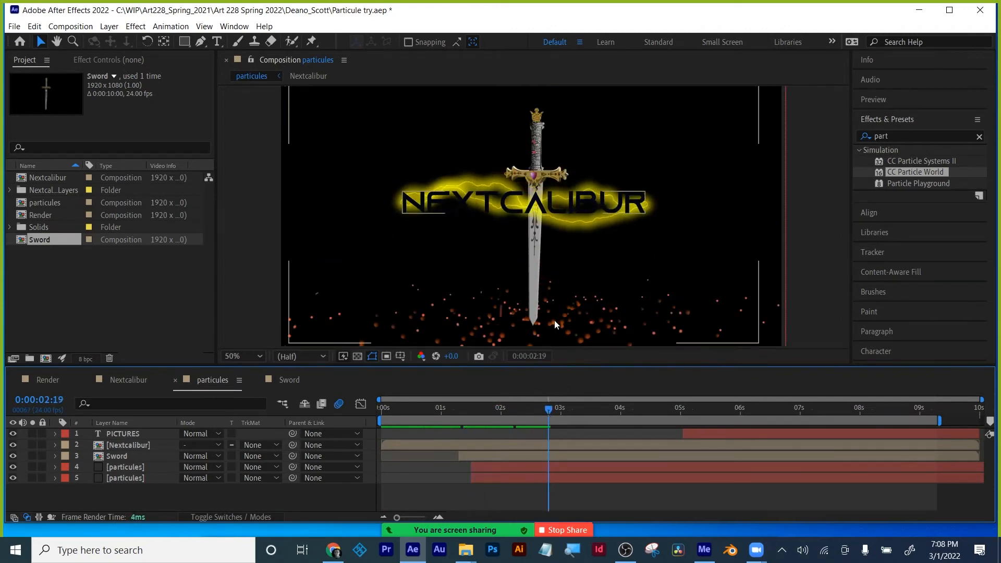
pyautogui.click(596, 324)
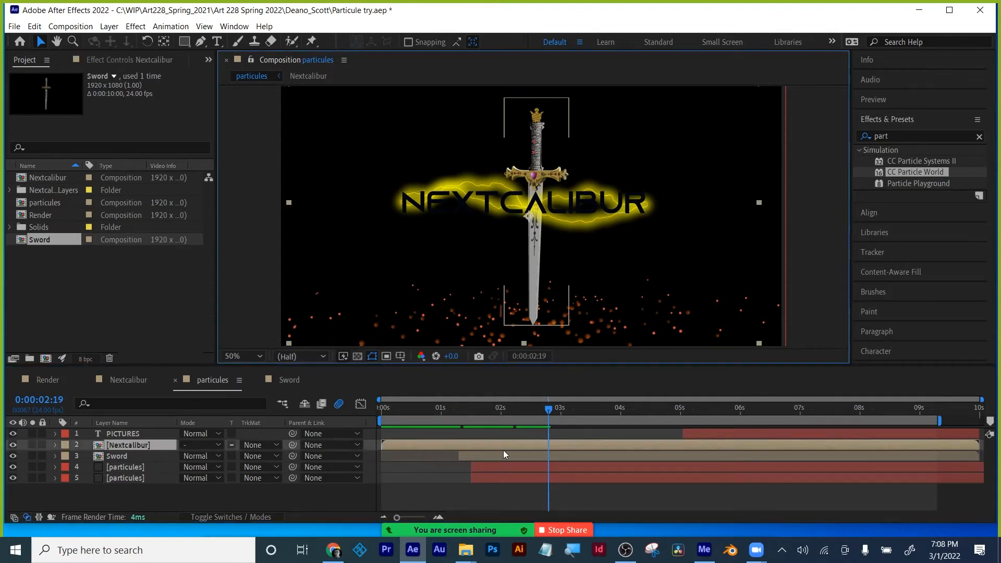
pyautogui.moveTo(550, 412); pyautogui.dragTo(608, 409)
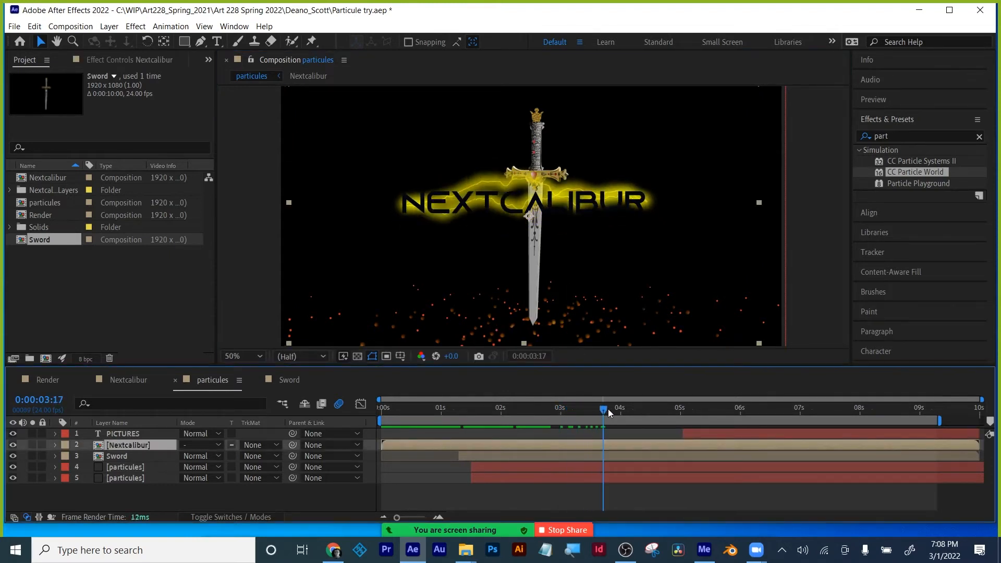
pyautogui.click(306, 356)
pyautogui.click(302, 385)
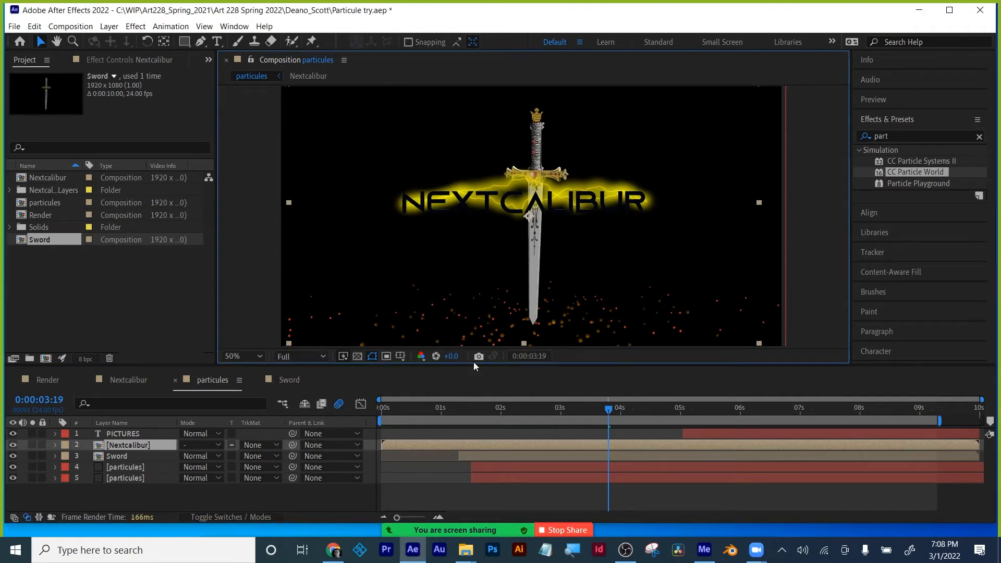
# - Examine the particle effect's Particle and Physics settings, including Floor, on the upper particules layer
pyautogui.click(114, 59)
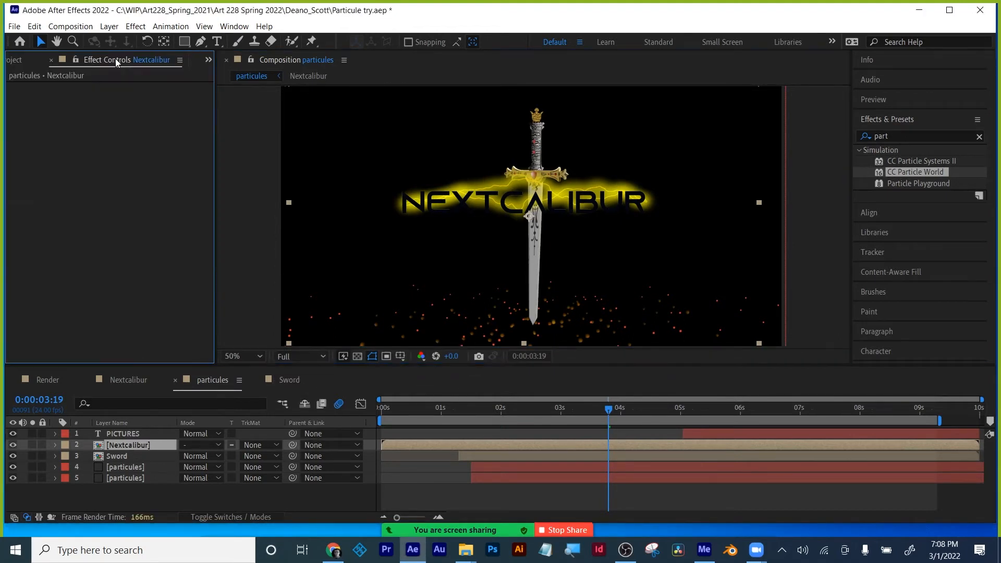
pyautogui.click(120, 468)
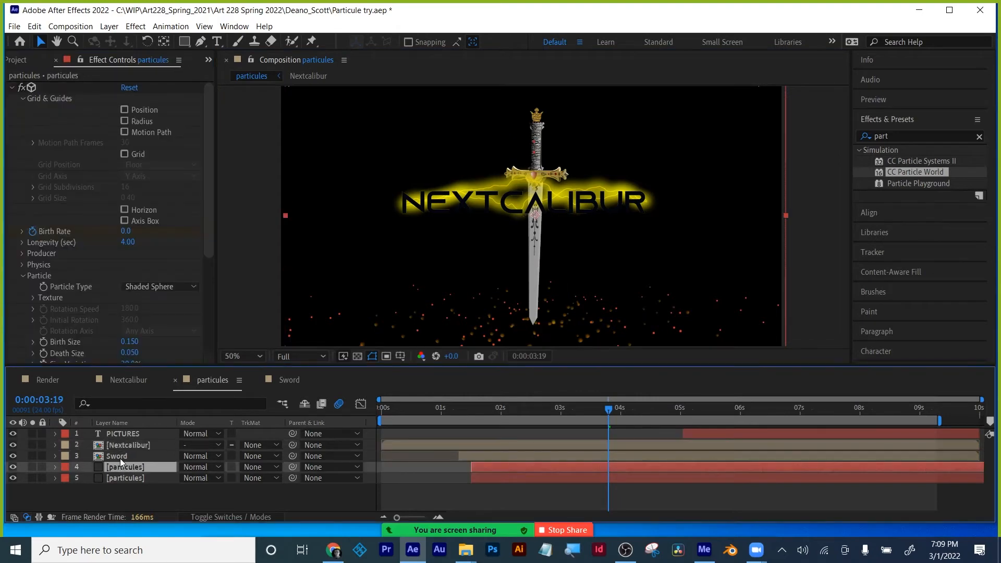
pyautogui.scroll(-5, 143, 262)
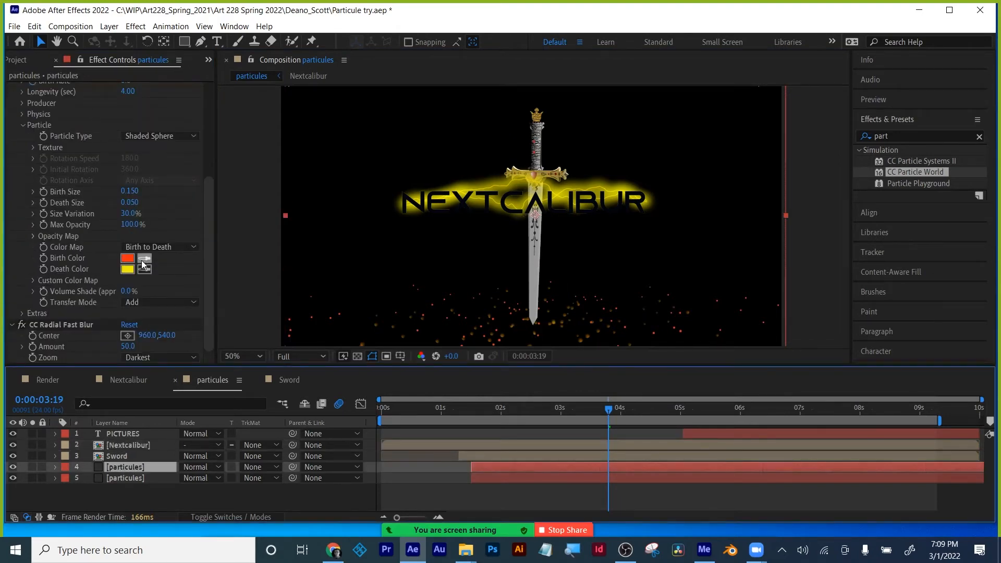
pyautogui.scroll(4, 141, 263)
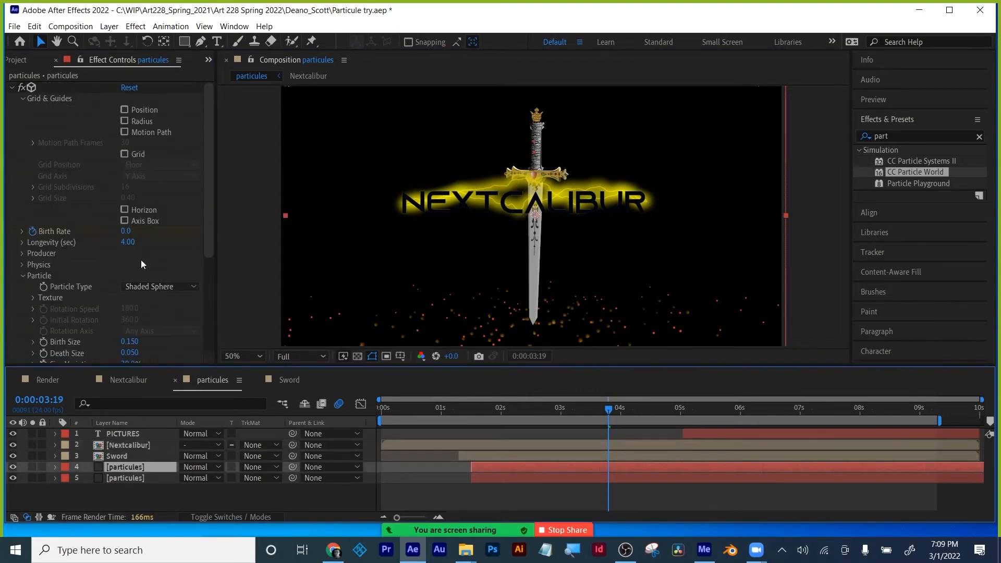
pyautogui.click(22, 235)
pyautogui.scroll(-4, 23, 236)
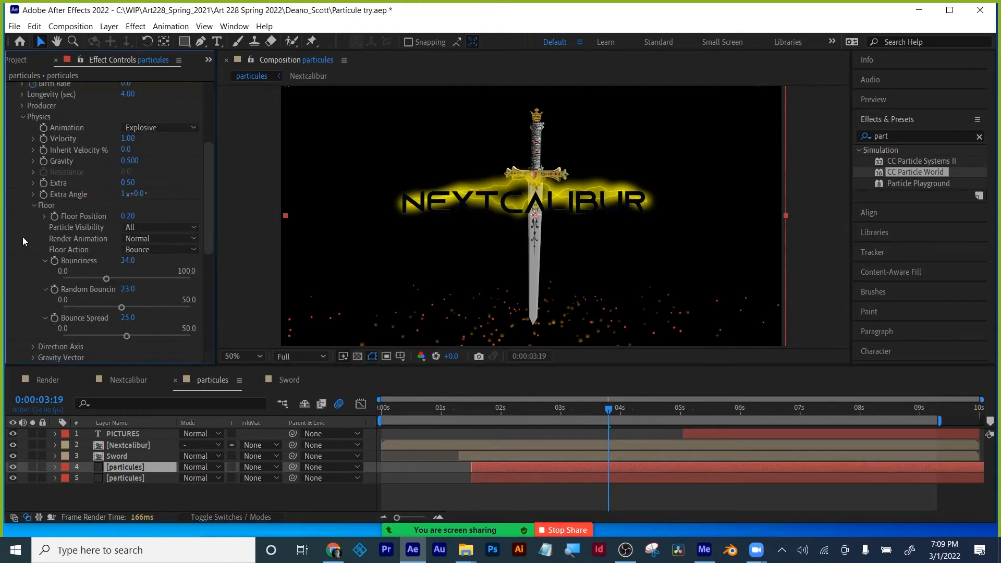
# - Scrub the particules composition to 0:00:08:09 to review the ending and select the PICTURES text layer
pyautogui.click(591, 401)
pyautogui.moveTo(572, 407); pyautogui.dragTo(883, 432)
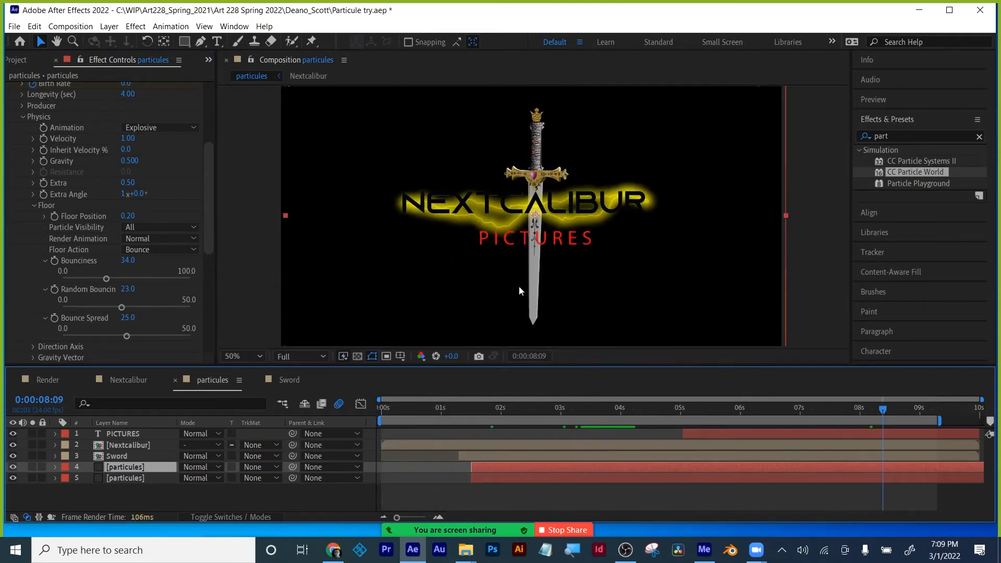
pyautogui.click(447, 207)
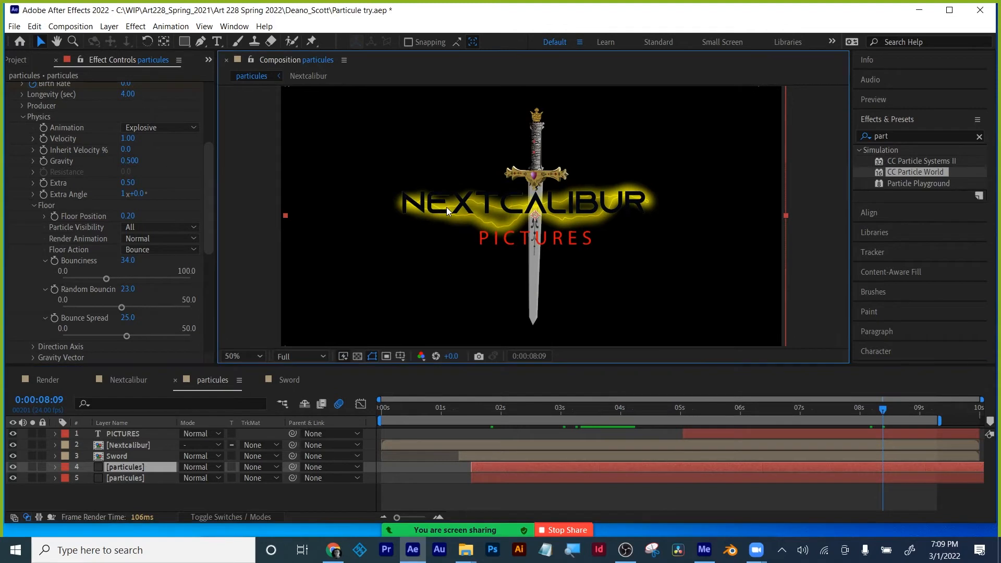
pyautogui.click(110, 433)
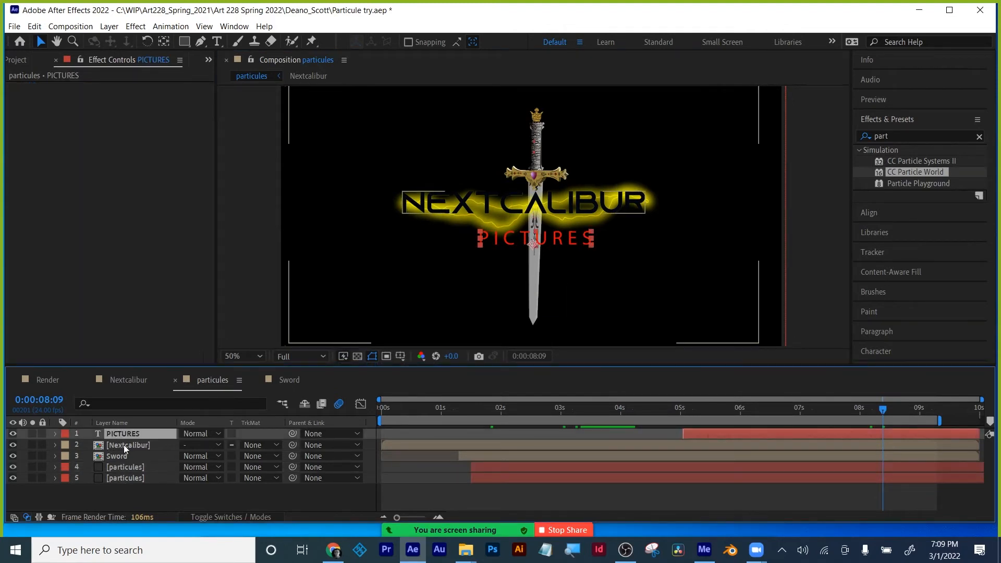
# - Open the nested Nextcalibur composition and scrub its first second or so to review the Advanced Lightning animation
pyautogui.doubleClick(123, 445)
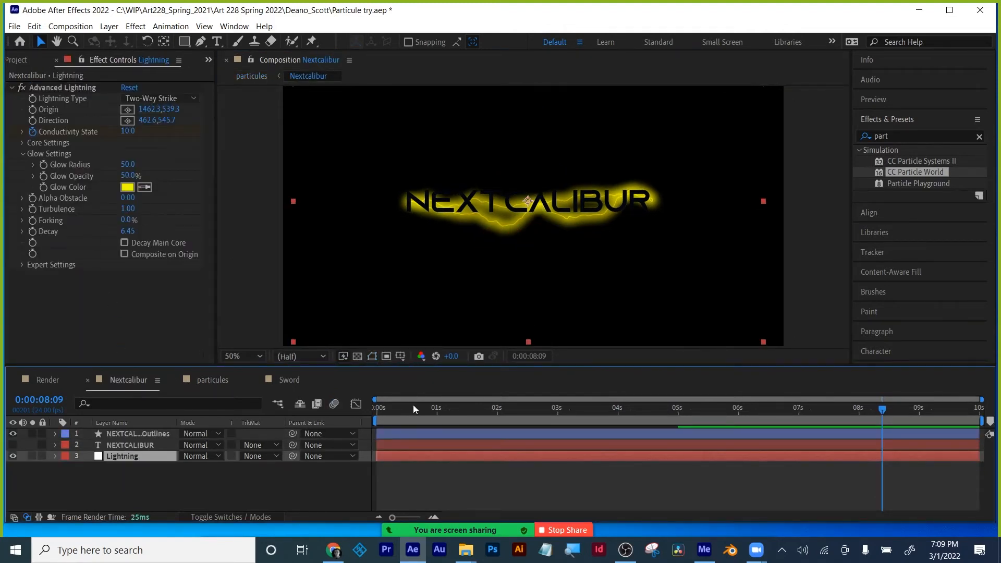
pyautogui.moveTo(413, 406); pyautogui.dragTo(361, 414)
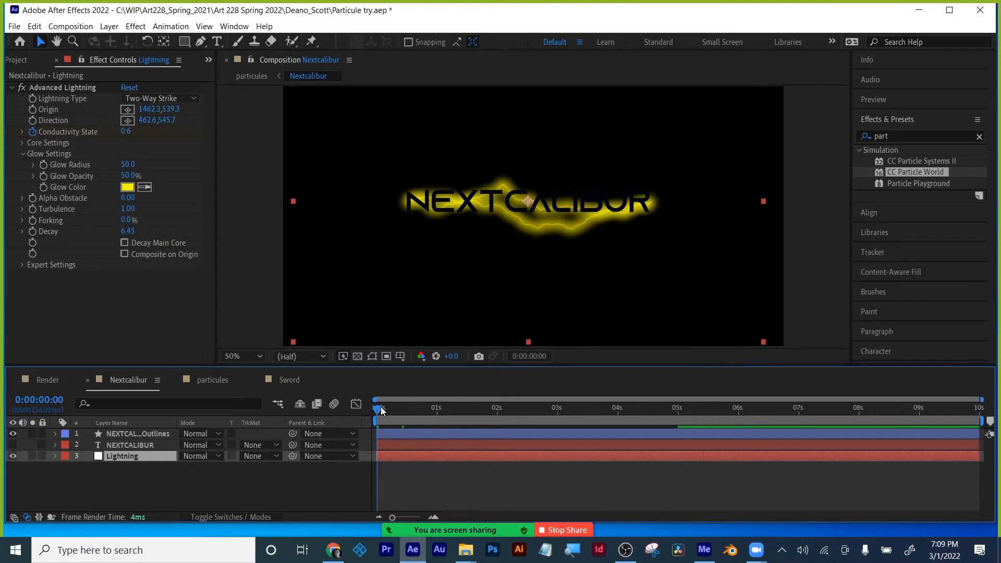
pyautogui.moveTo(382, 411); pyautogui.dragTo(455, 411)
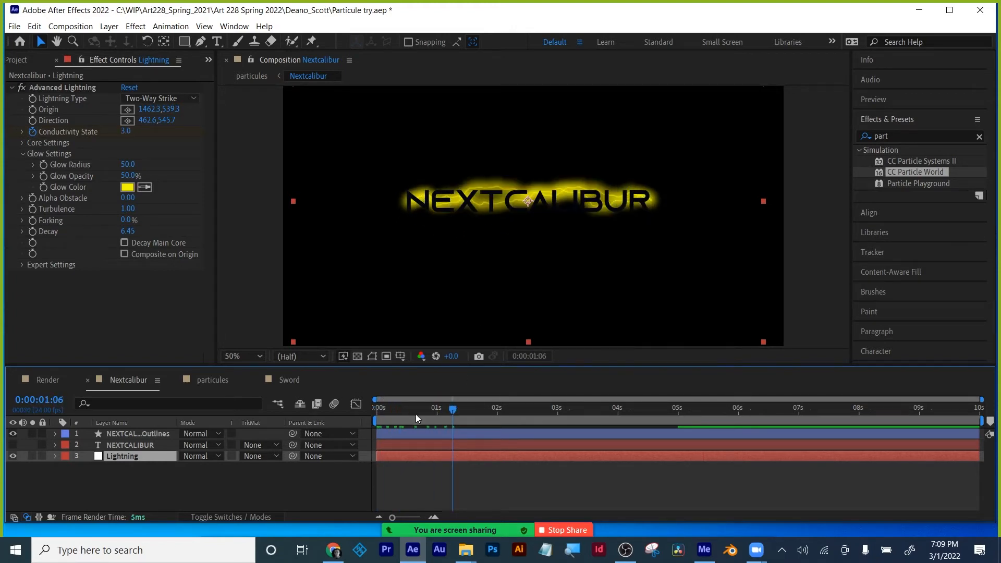
# - Try to split all layers of the Nextcalibur composition at 0:00:00:03
pyautogui.moveTo(454, 410); pyautogui.dragTo(364, 412)
pyautogui.click(360, 412)
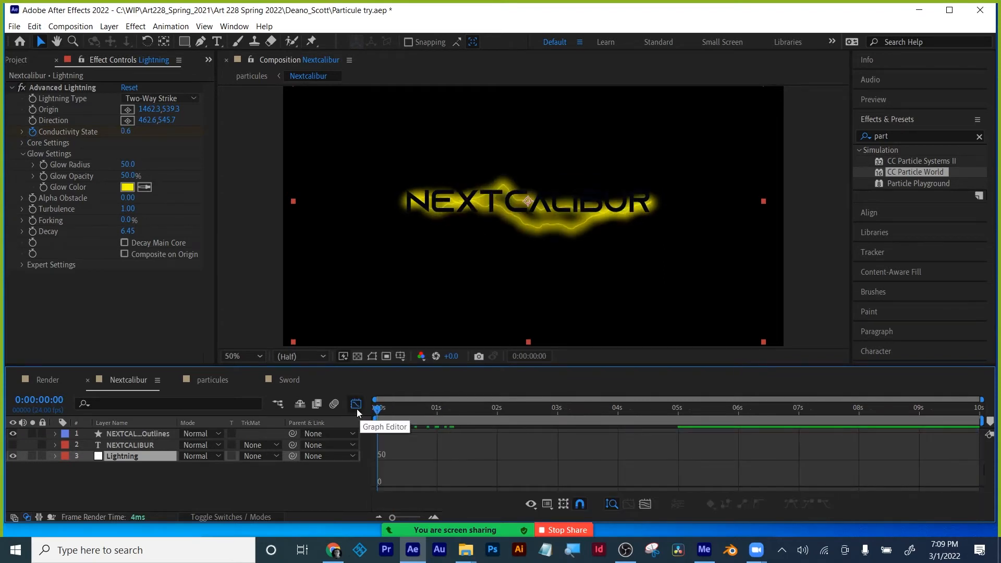
pyautogui.click(357, 405)
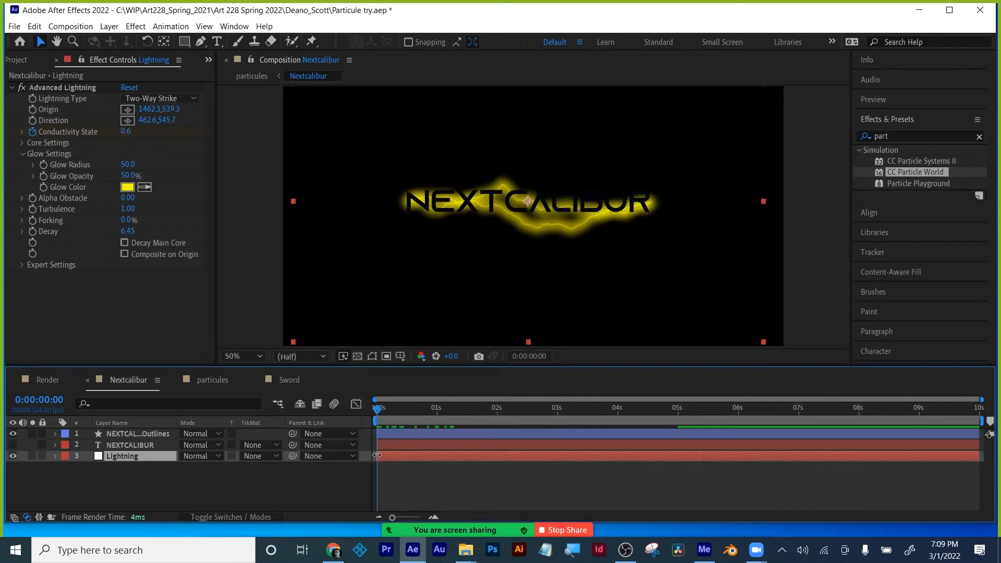
pyautogui.click(125, 480)
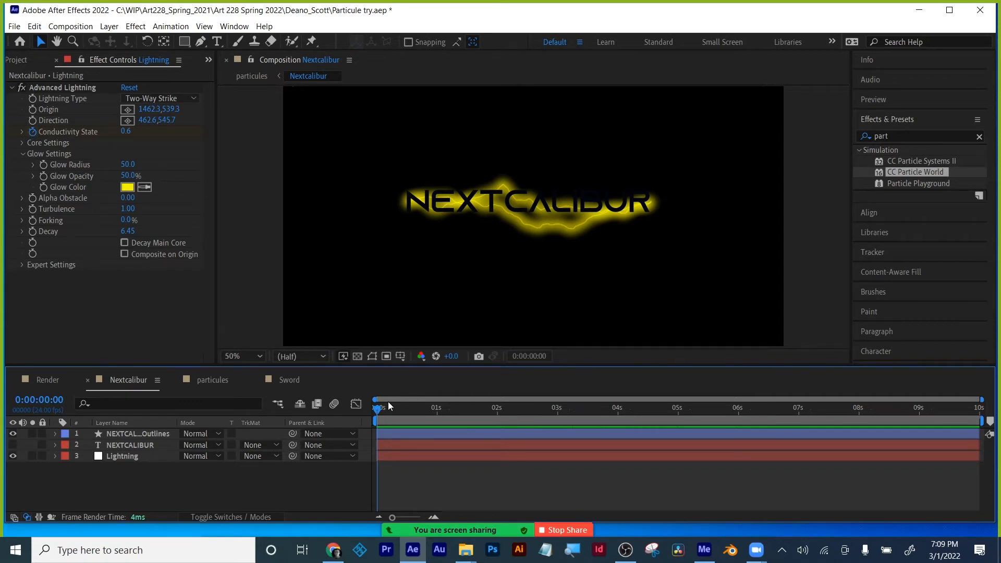
pyautogui.moveTo(379, 410)
pyautogui.mouseDown()
pyautogui.moveTo(402, 412)
pyautogui.moveTo(377, 410)
pyautogui.moveTo(388, 410)
pyautogui.mouseUp()
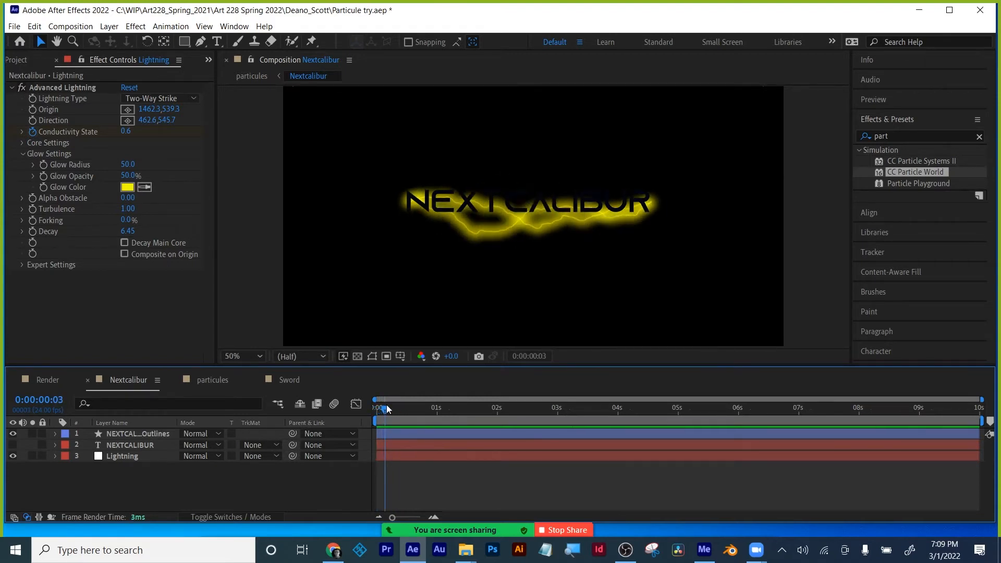
pyautogui.hotkey('ctrl', 'a')
pyautogui.hotkey('ctrl', 'shift', 'd')
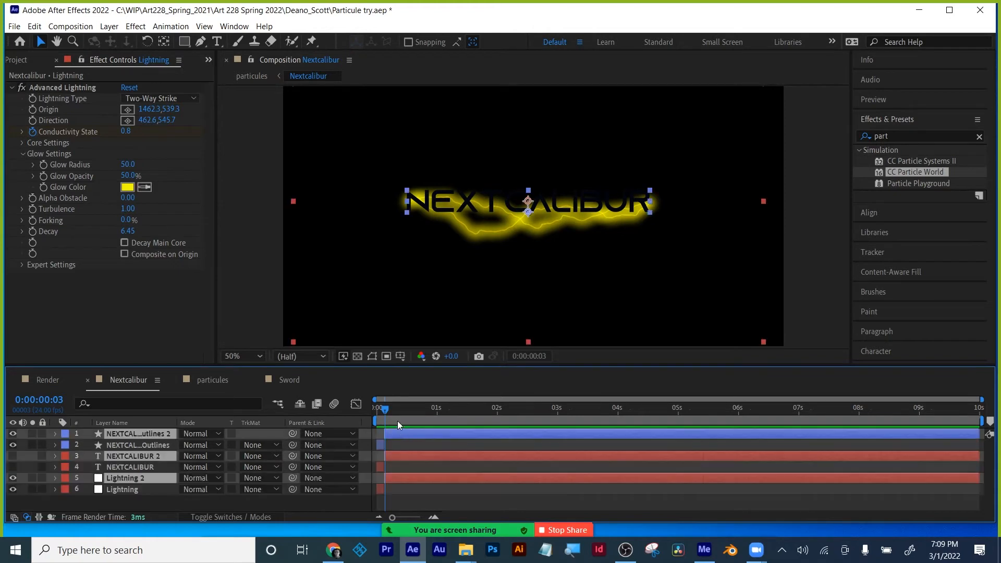
pyautogui.click(405, 450)
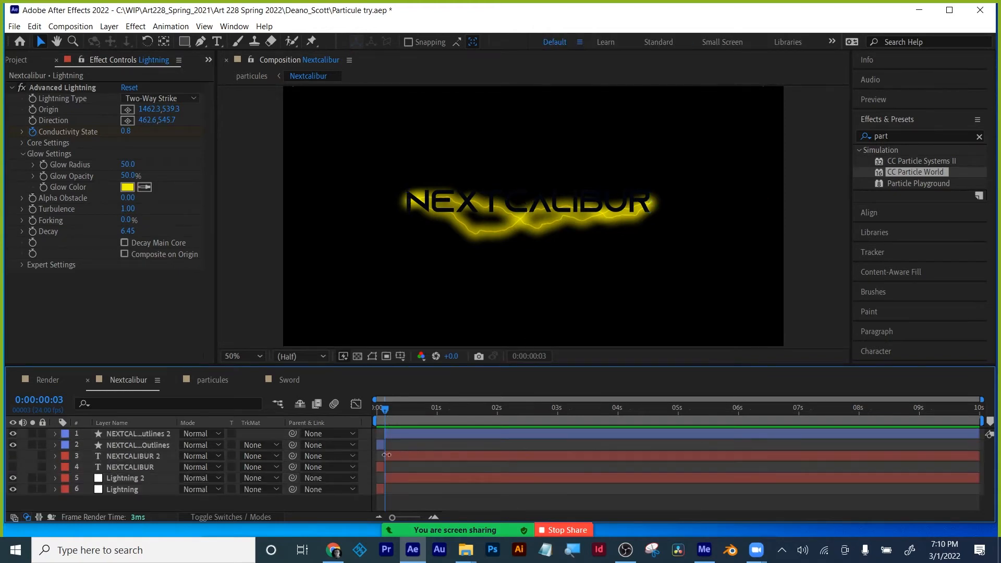
pyautogui.hotkey('ctrl', 'z')
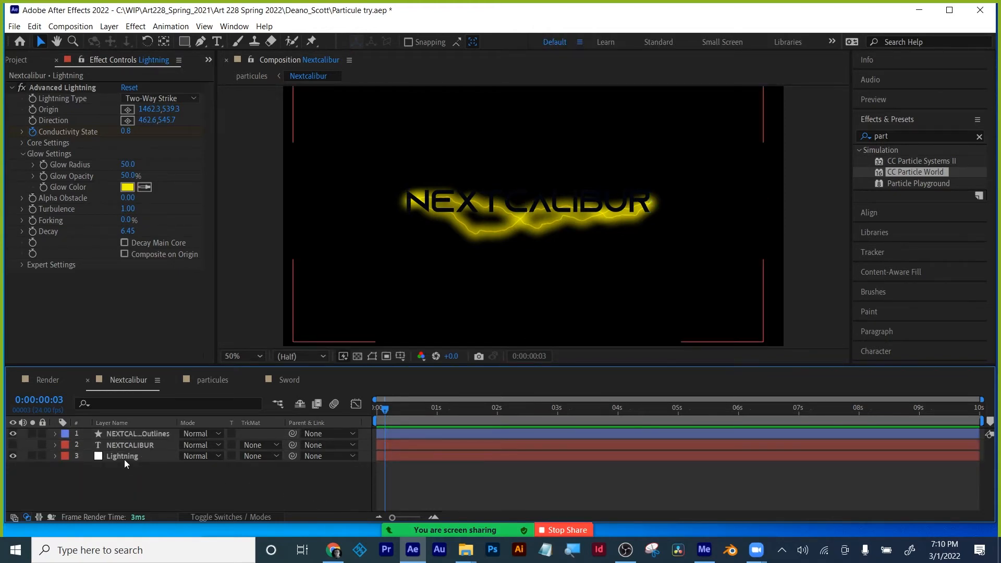
# - Split only the Lightning layer at 0:00:00:03, trim the second part's start to leave a short gap, and preview from the composition start
pyautogui.click(126, 458)
pyautogui.hotkey('ctrl', 'shift', 'd')
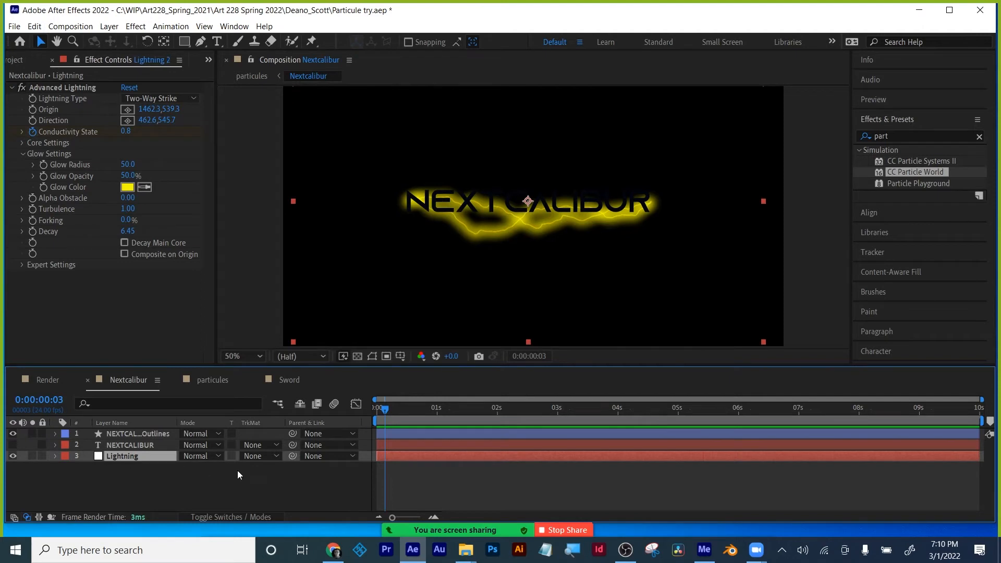
pyautogui.click(393, 411)
pyautogui.moveTo(393, 411); pyautogui.dragTo(400, 412)
pyautogui.moveTo(383, 456); pyautogui.dragTo(400, 456)
pyautogui.press('Home')
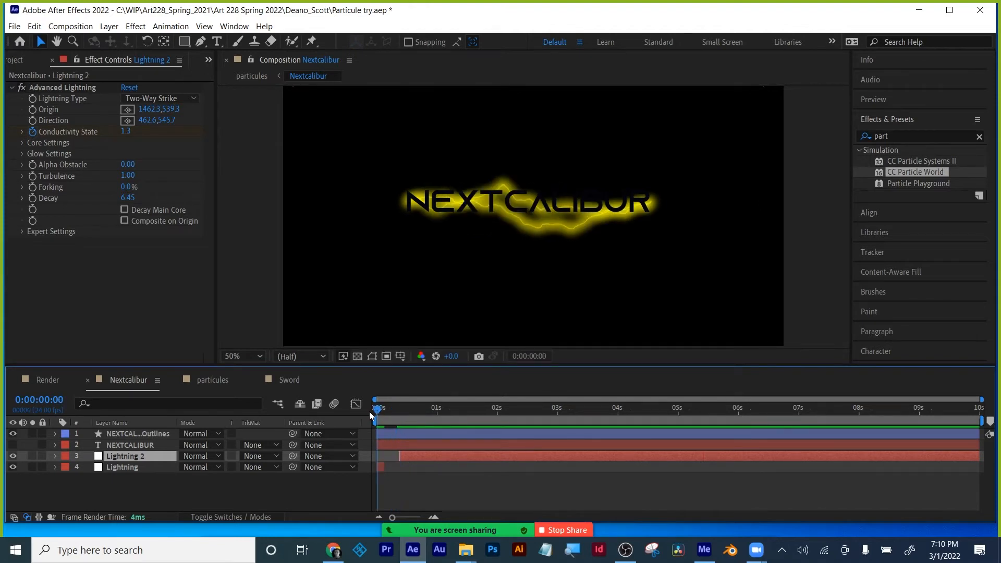
pyautogui.moveTo(369, 412)
pyautogui.mouseDown()
pyautogui.moveTo(402, 409)
pyautogui.moveTo(371, 409)
pyautogui.mouseUp()
pyautogui.press('space')
# - Try keyframing the Direction of the first Lightning layer's Advanced Lightning effect between the composition start and 0:00:00:04
pyautogui.click(380, 467)
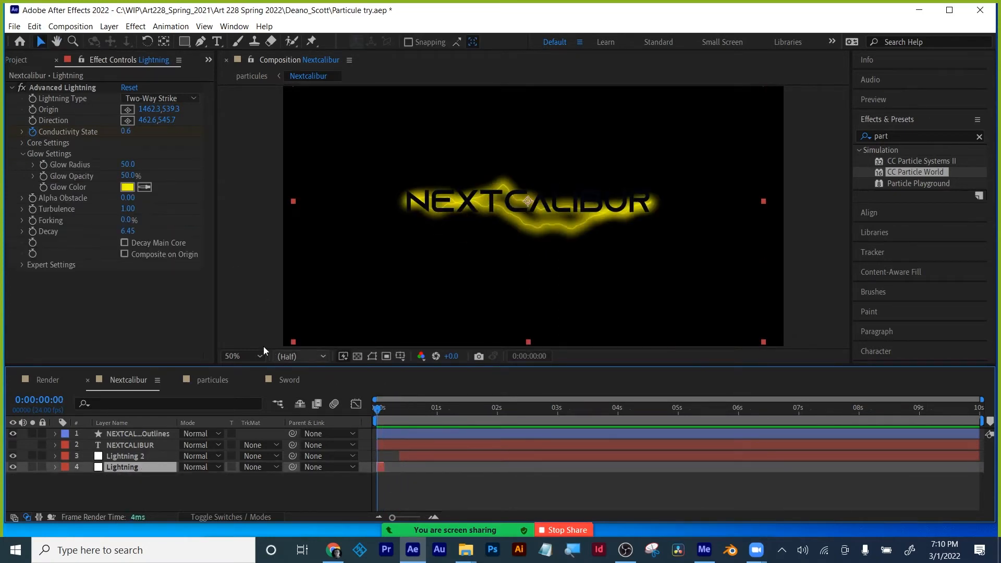
pyautogui.click(35, 120)
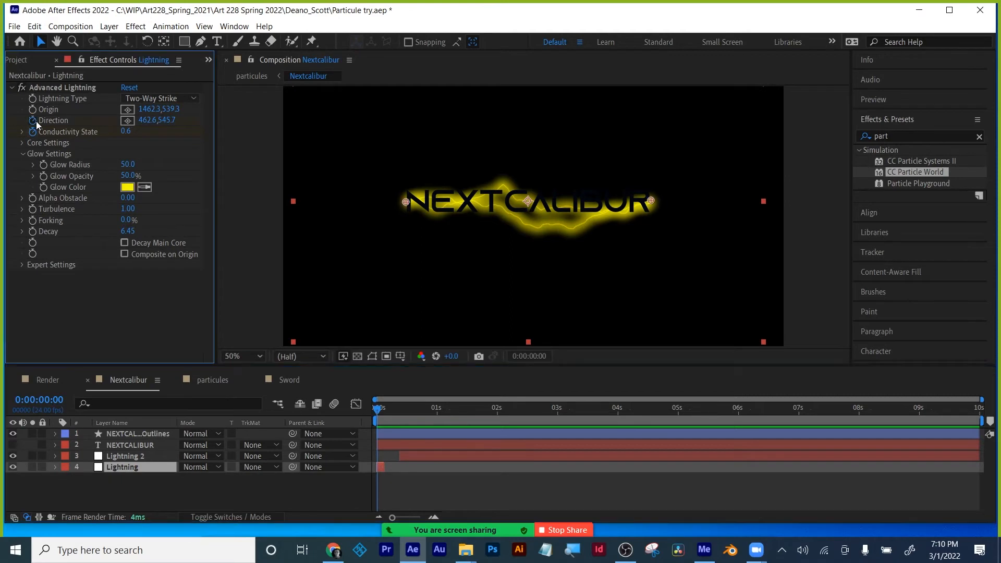
pyautogui.click(383, 412)
pyautogui.moveTo(383, 412); pyautogui.dragTo(386, 412)
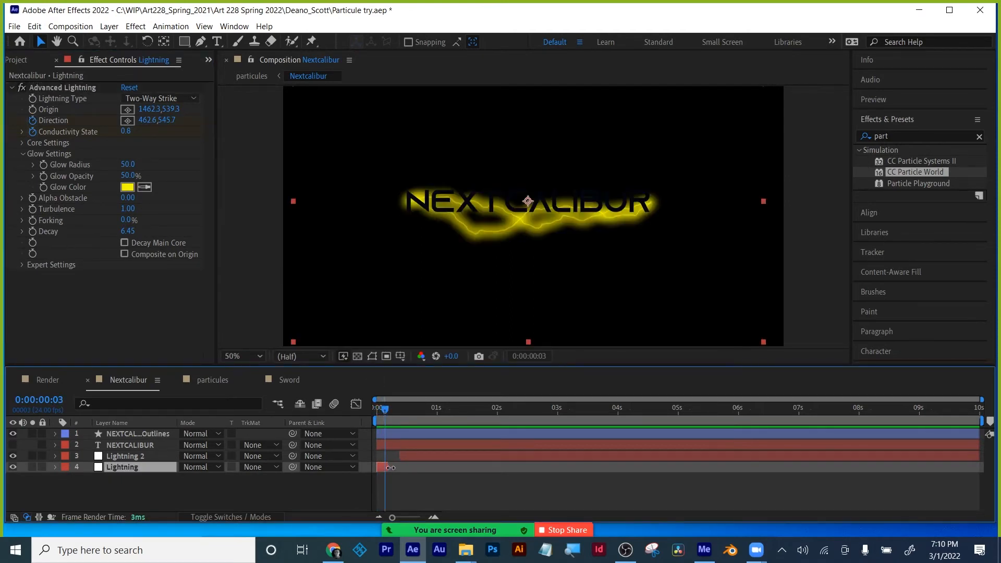
pyautogui.moveTo(385, 412); pyautogui.dragTo(387, 412)
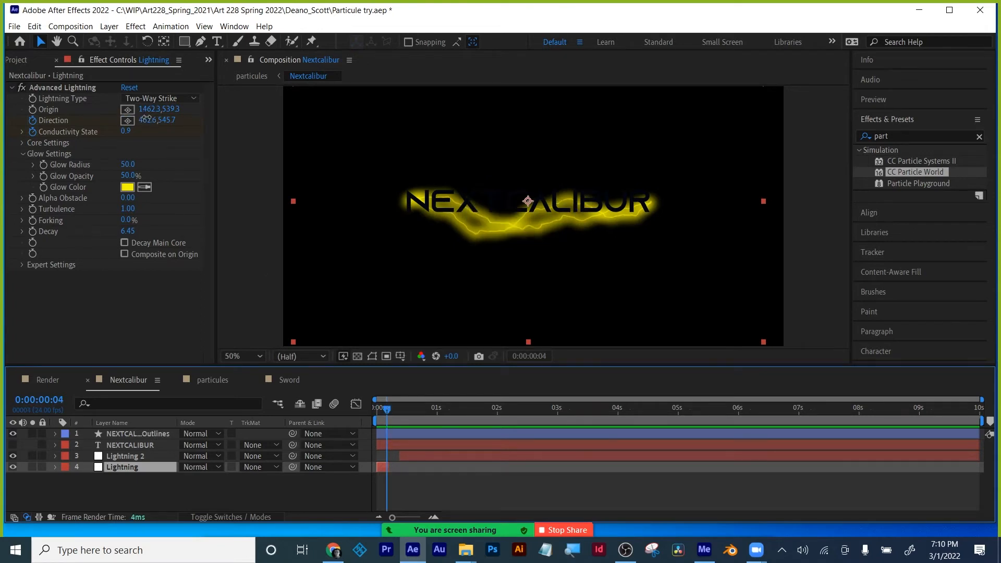
pyautogui.moveTo(148, 120)
pyautogui.mouseDown()
pyautogui.moveTo(477, 119)
pyautogui.moveTo(123, 113)
pyautogui.moveTo(150, 111)
pyautogui.mouseUp()
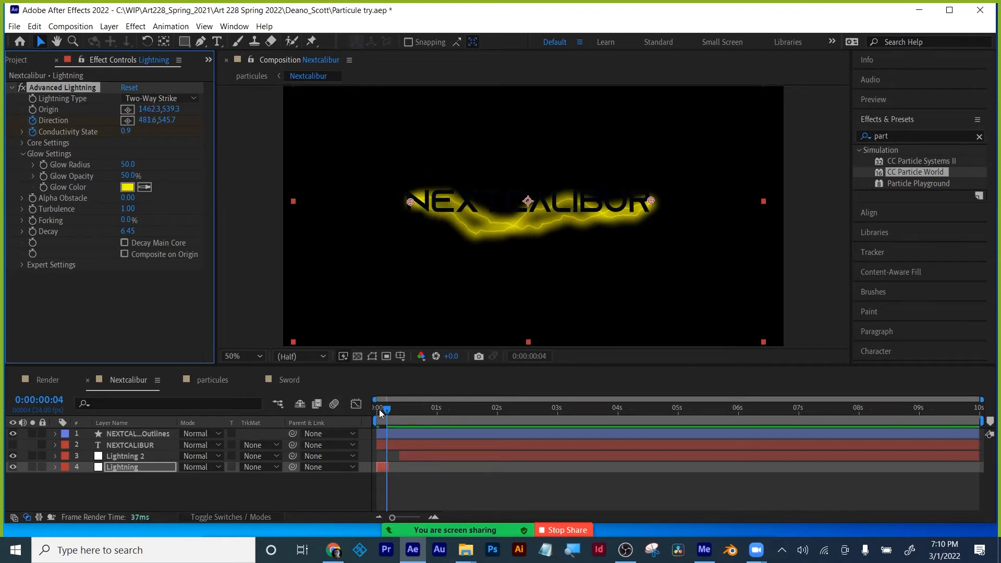
pyautogui.moveTo(390, 418); pyautogui.dragTo(371, 416)
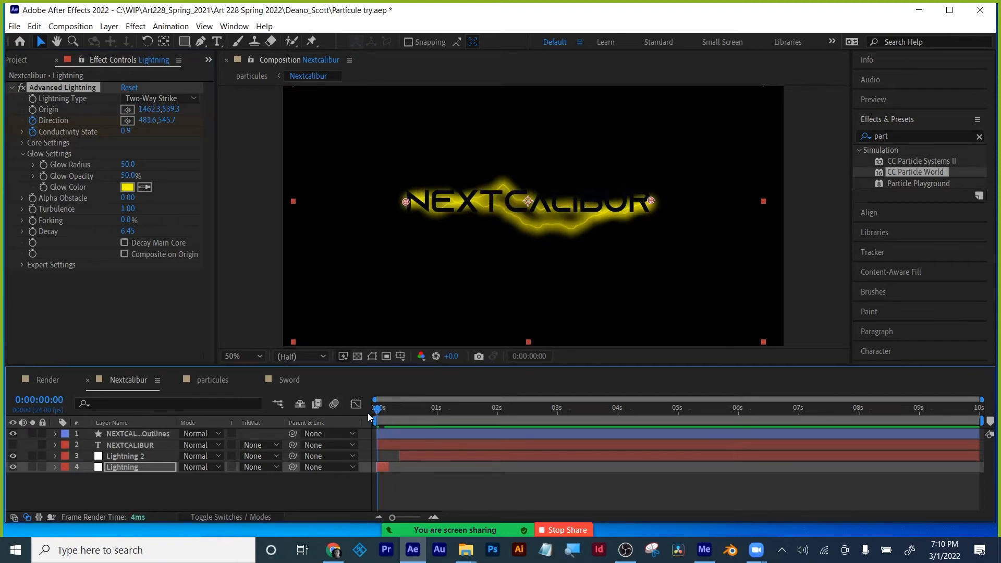
pyautogui.click(34, 122)
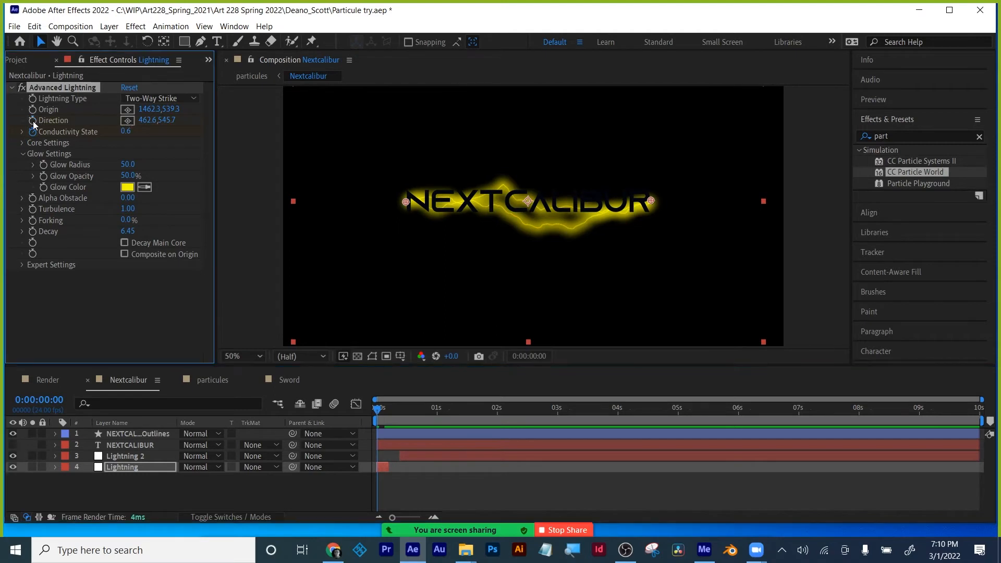
# - Move the first Lightning layer's Origin to 542.5, 567.3 at the start and 1428.2, 529.3 at 0:00:00:04, and preview the result
pyautogui.moveTo(650, 200); pyautogui.dragTo(425, 208)
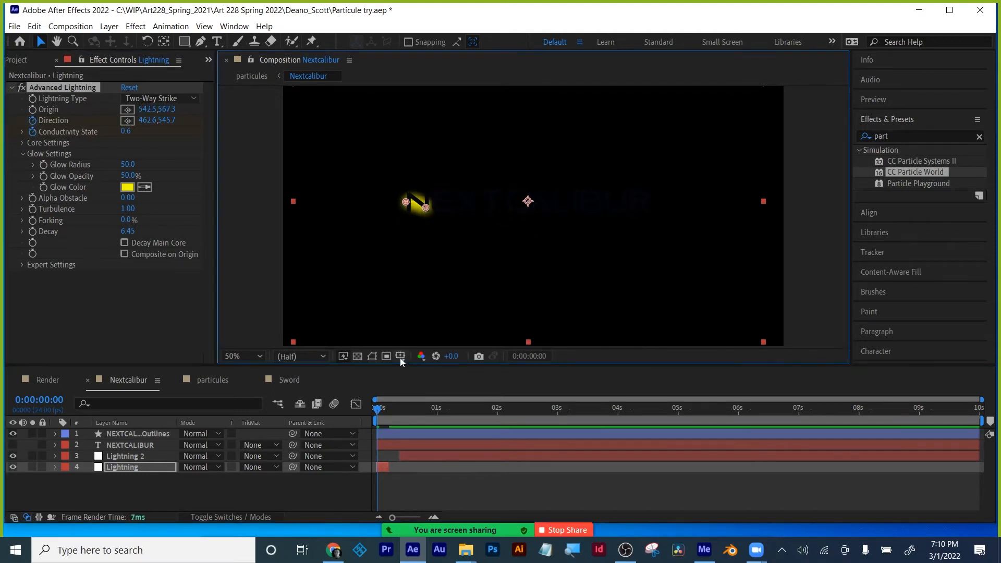
pyautogui.moveTo(379, 416); pyautogui.dragTo(389, 412)
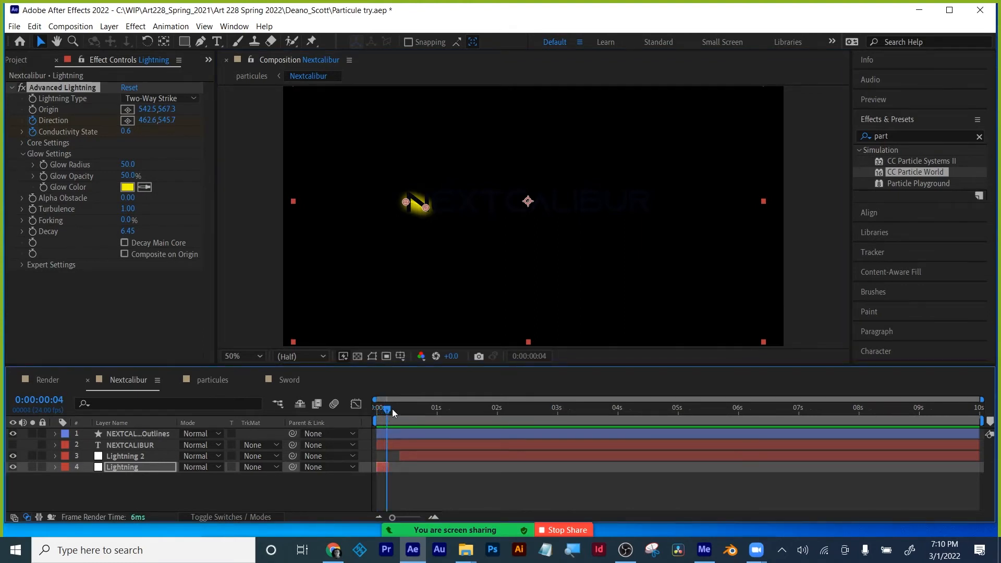
pyautogui.moveTo(426, 208); pyautogui.dragTo(489, 211)
pyautogui.moveTo(642, 211)
pyautogui.mouseDown()
pyautogui.moveTo(686, 203)
pyautogui.moveTo(654, 200)
pyautogui.mouseUp()
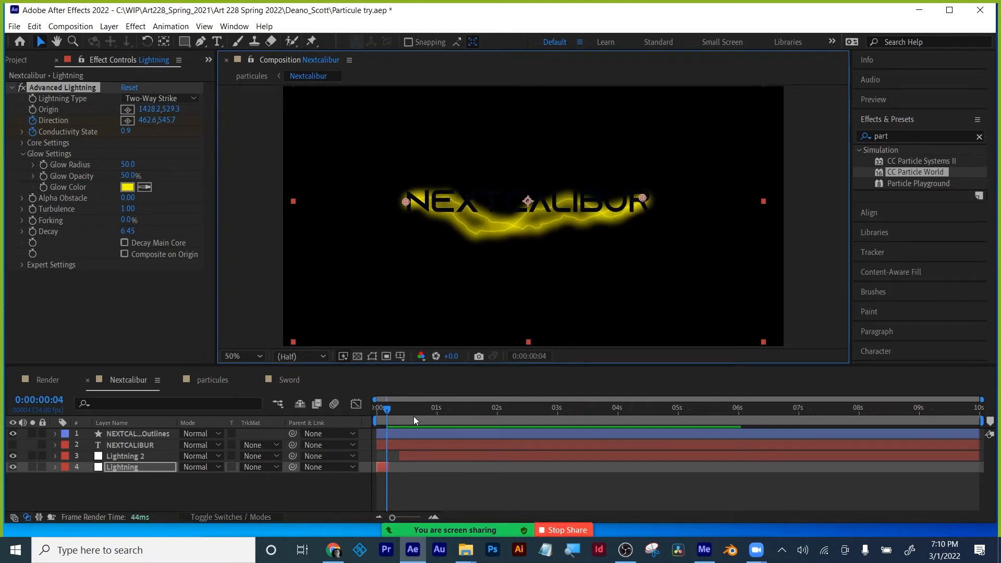
pyautogui.click(377, 409)
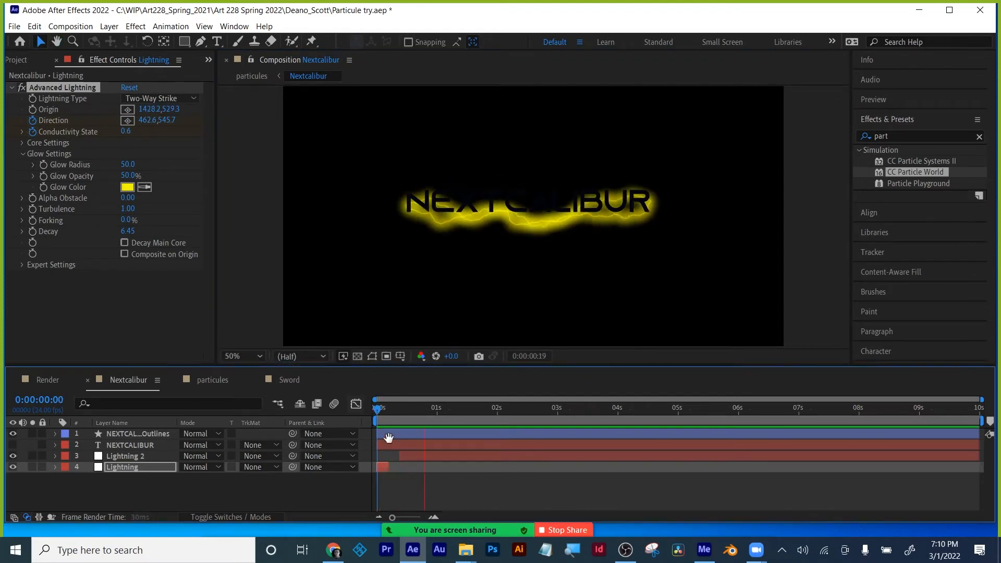
pyautogui.moveTo(377, 409)
pyautogui.mouseDown()
pyautogui.moveTo(394, 410)
pyautogui.moveTo(368, 407)
pyautogui.moveTo(427, 407)
pyautogui.moveTo(382, 410)
pyautogui.mouseUp()
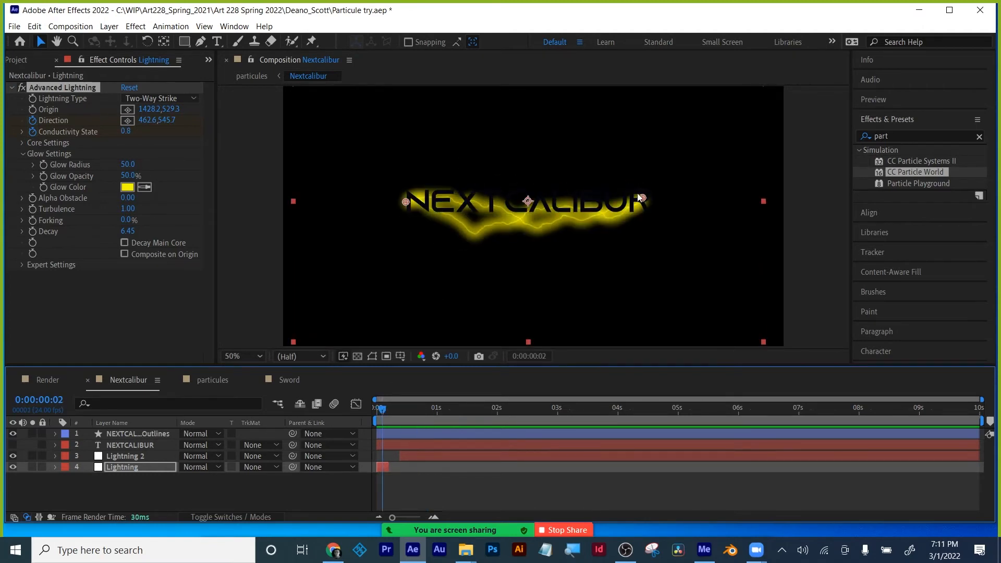
pyautogui.moveTo(366, 407); pyautogui.dragTo(363, 410)
pyautogui.click(171, 496)
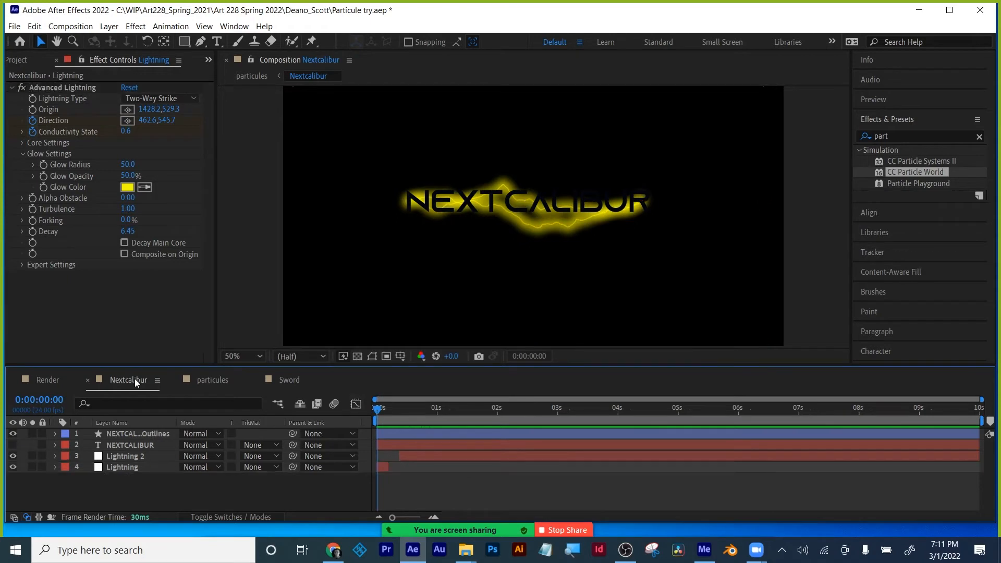
# - Close the Nextcalibur timeline and scrub the particules composition to about 0:00:03:14, comparing the two particules layers
pyautogui.click(87, 381)
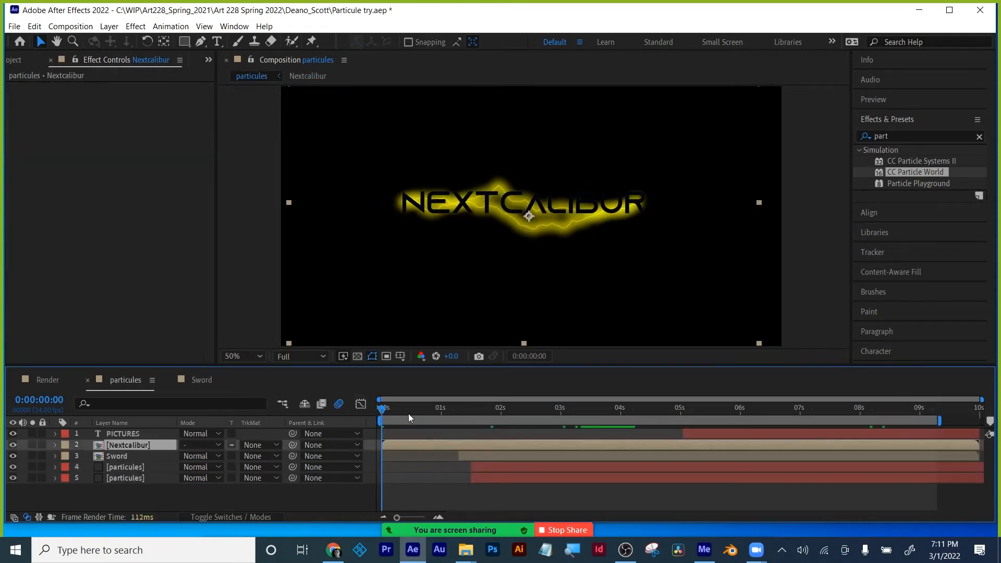
pyautogui.moveTo(396, 416); pyautogui.dragTo(471, 407)
pyautogui.click(126, 466)
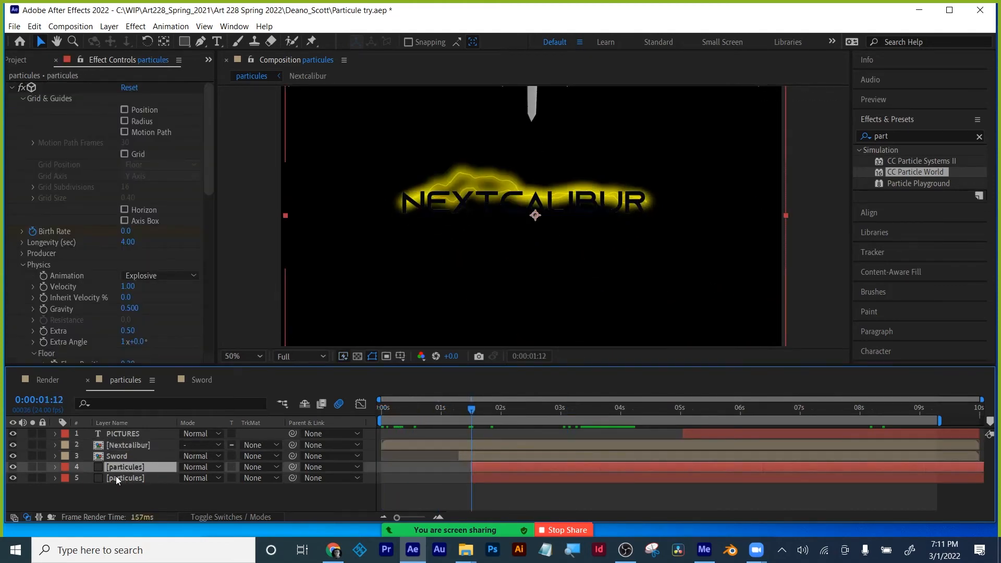
pyautogui.click(116, 477)
pyautogui.click(118, 463)
pyautogui.moveTo(471, 414); pyautogui.dragTo(509, 415)
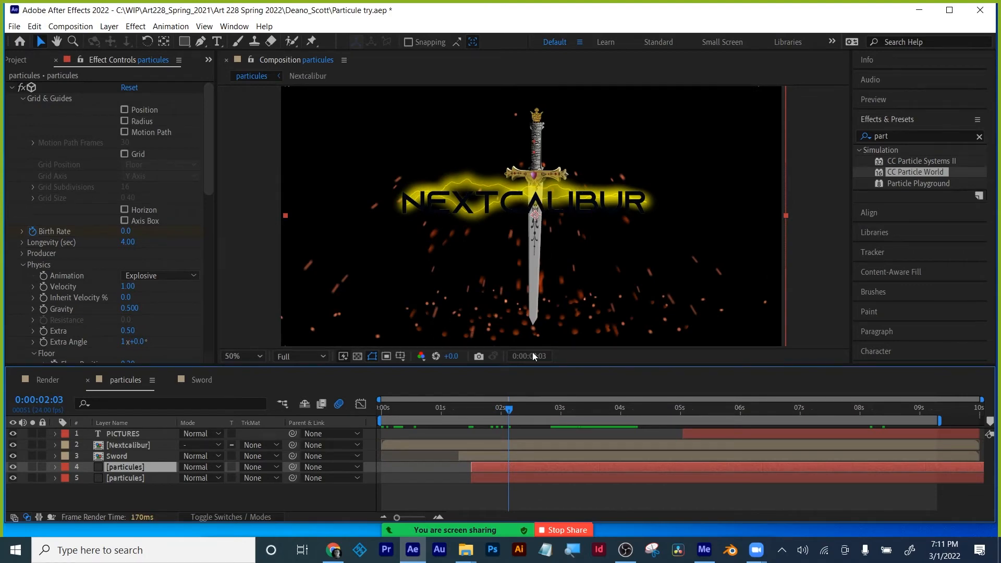
pyautogui.moveTo(511, 410); pyautogui.dragTo(597, 414)
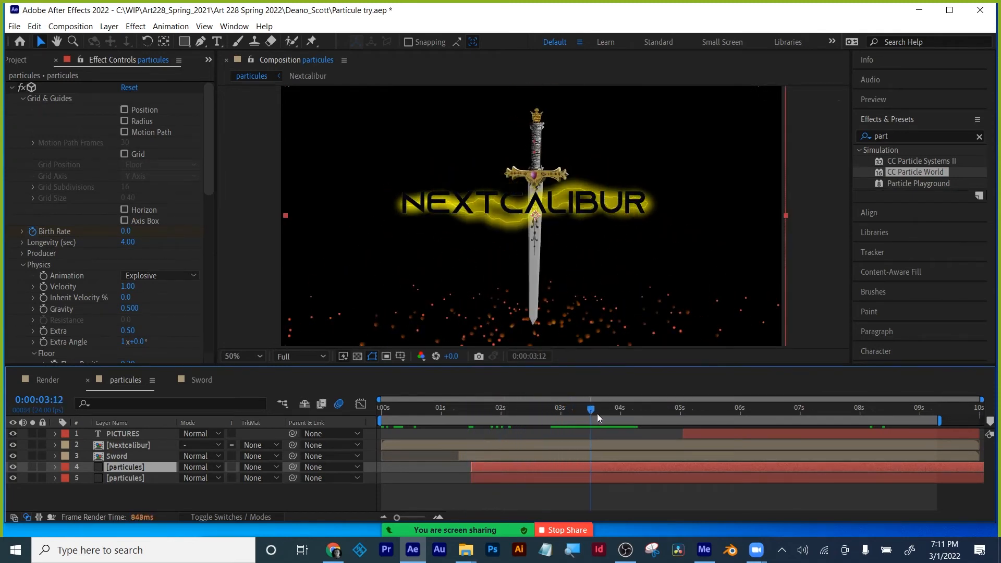
# - Deselect the particules layer and scrub between about 0:00:02:15 and 0:00:03:14 to review the falling sparks, stopping at 0:00:03:03
pyautogui.click(227, 491)
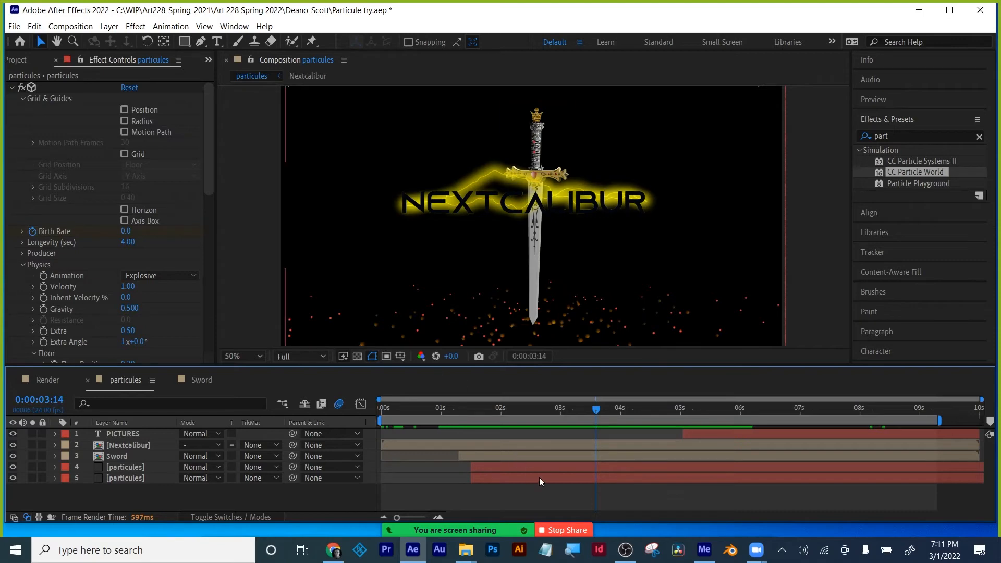
pyautogui.moveTo(589, 408); pyautogui.dragTo(543, 409)
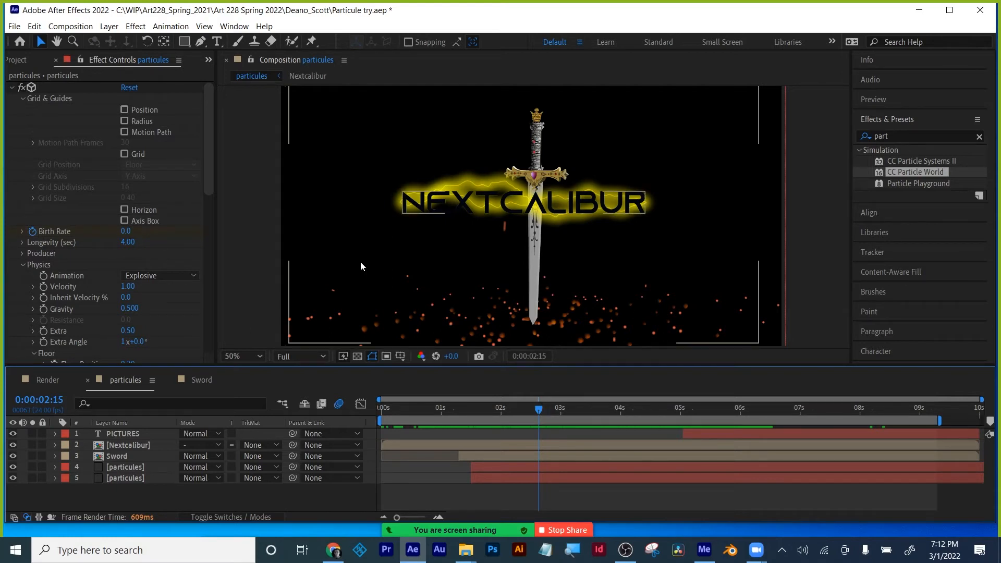
pyautogui.moveTo(549, 401); pyautogui.dragTo(598, 384)
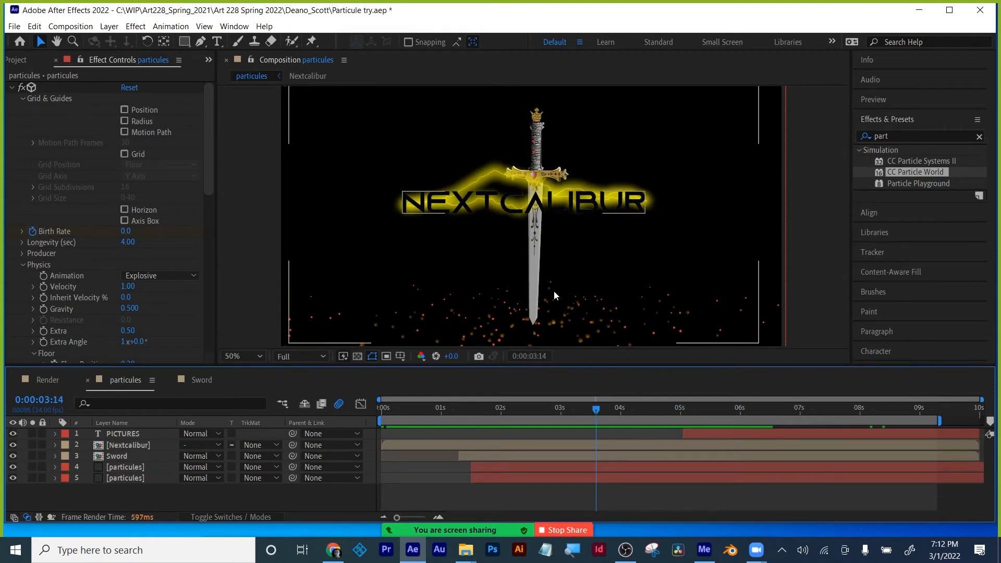
pyautogui.moveTo(598, 410); pyautogui.dragTo(569, 406)
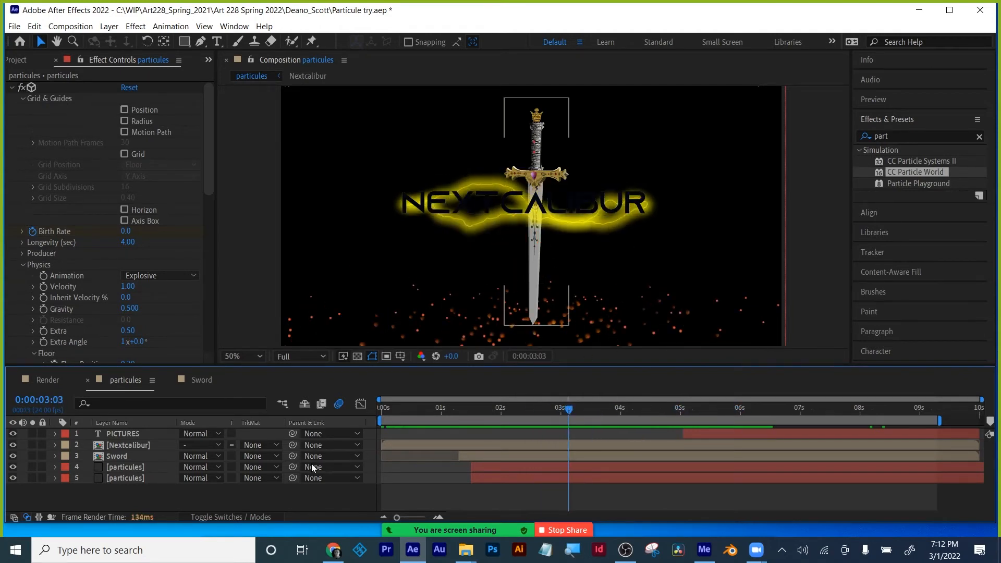
# - Close the Particule try project without saving the changes
pyautogui.click(15, 26)
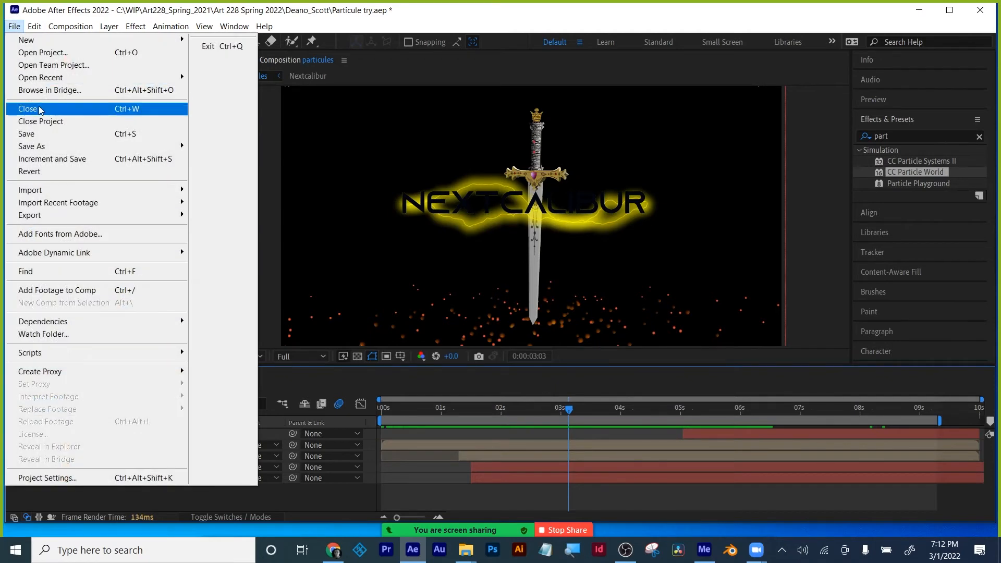
pyautogui.click(43, 122)
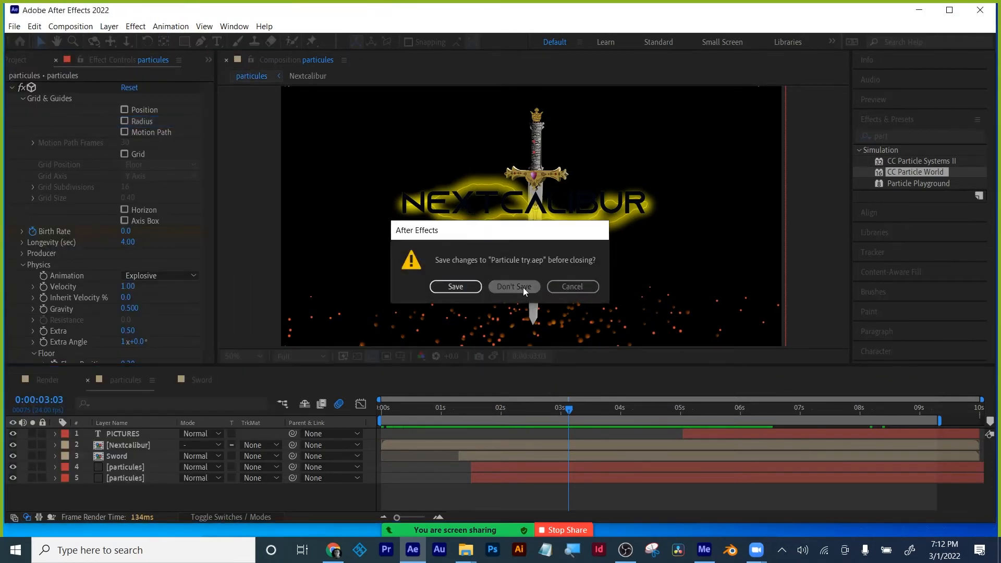
pyautogui.click(524, 287)
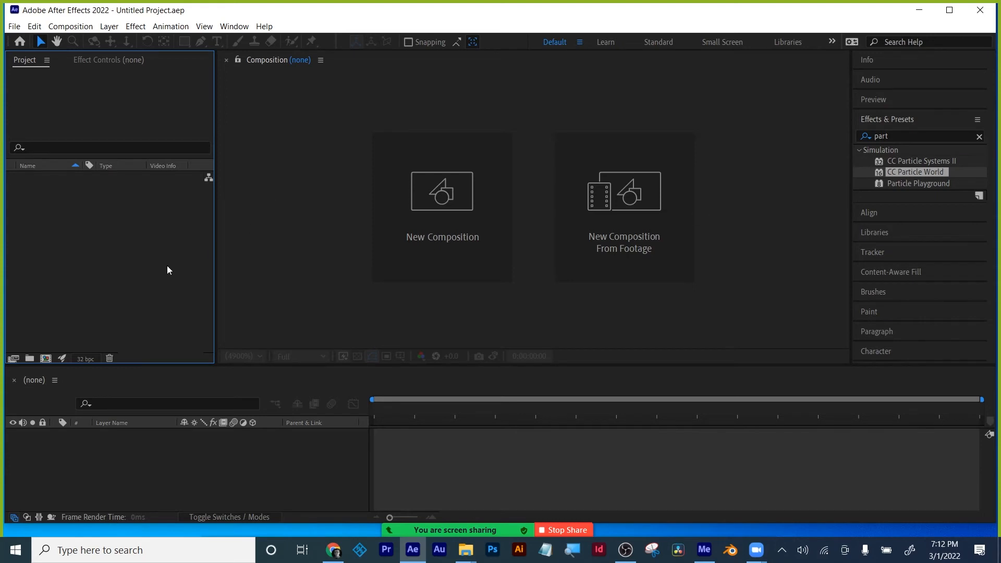
pyautogui.moveTo(323, 17); pyautogui.dragTo(325, 23)
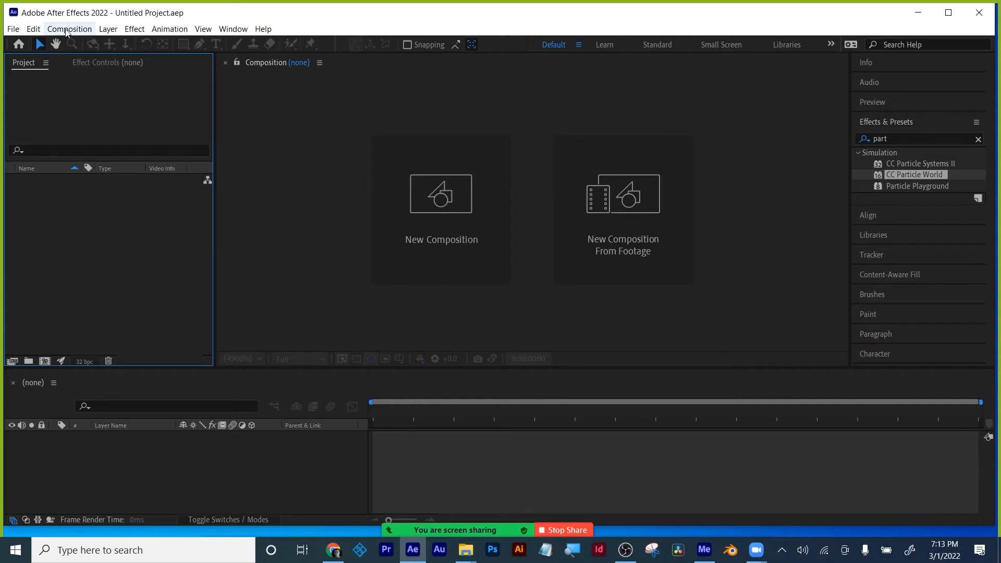
pyautogui.click(33, 29)
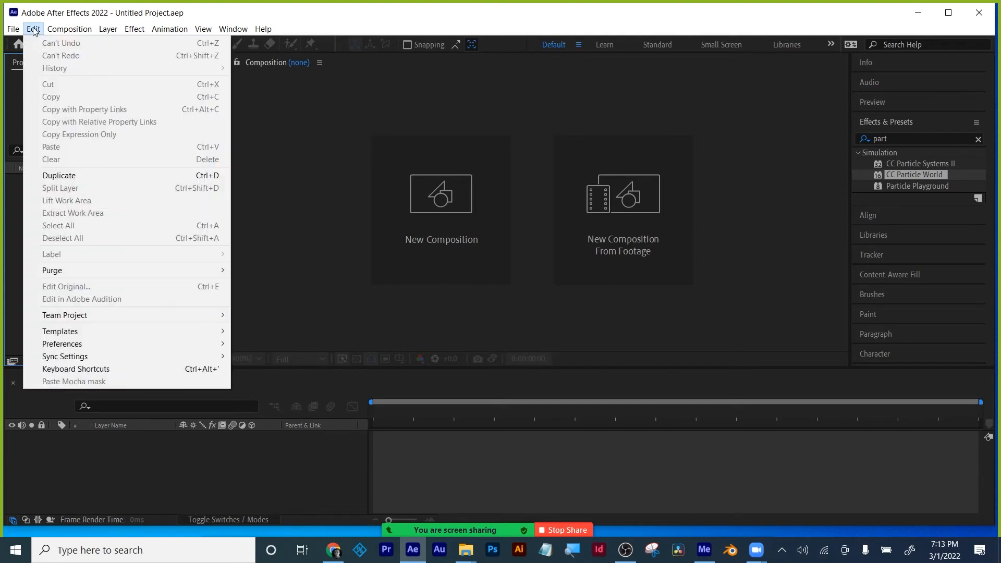
pyautogui.click(33, 28)
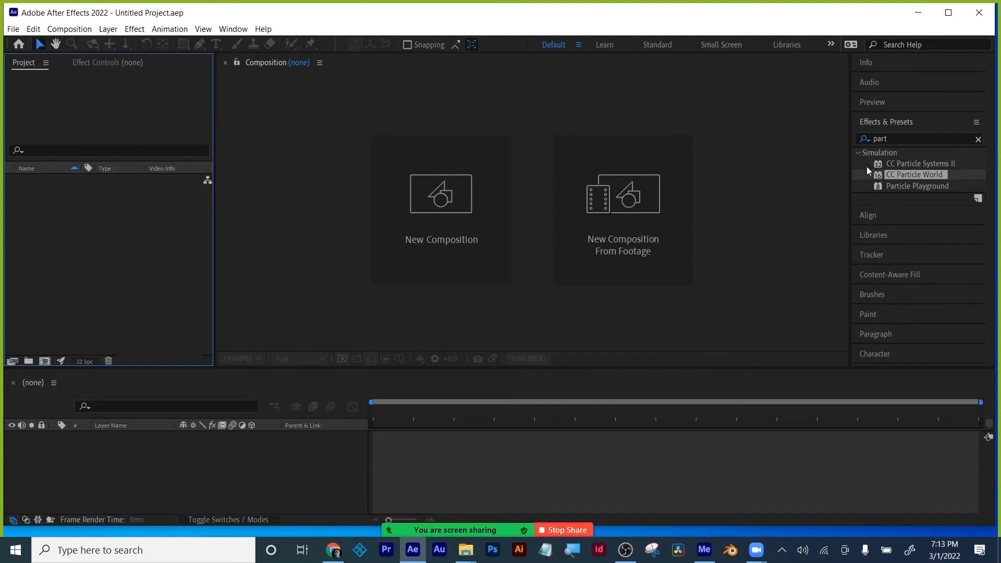
# - Clear the "part" search term from Effects & Presets to restore the full list of effect categories
pyautogui.click(859, 153)
pyautogui.moveTo(896, 139); pyautogui.dragTo(870, 139)
pyautogui.press('BackSpace')
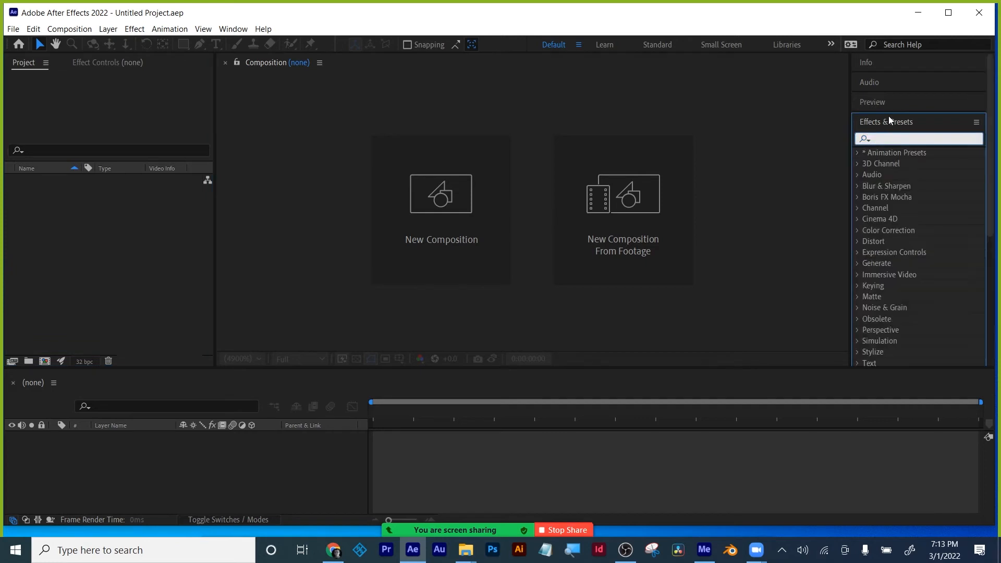
pyautogui.click(670, 447)
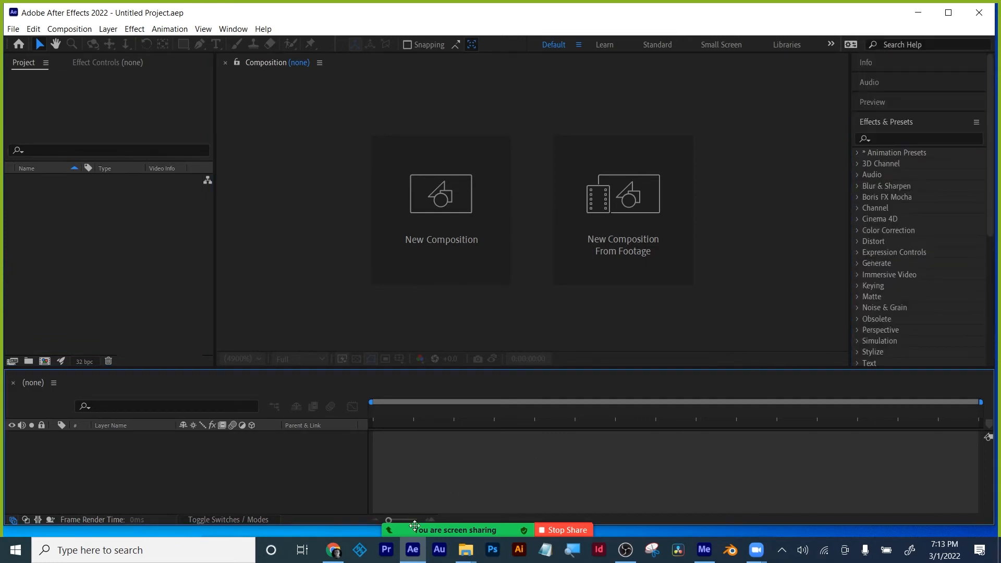
# - Switch to Chrome and open YouTube in a new tab
pyautogui.moveTo(338, 552)
pyautogui.click(336, 551)
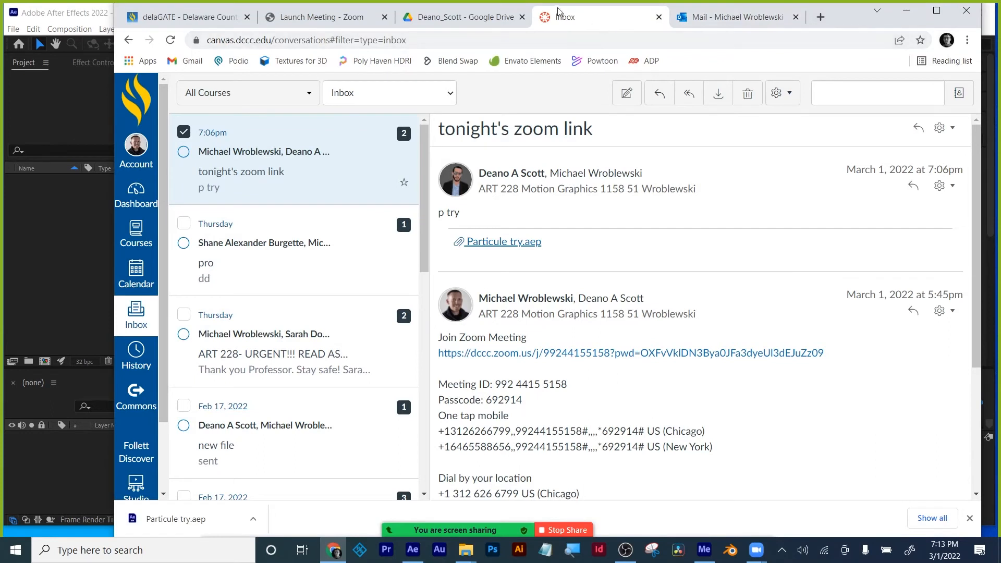
pyautogui.click(823, 17)
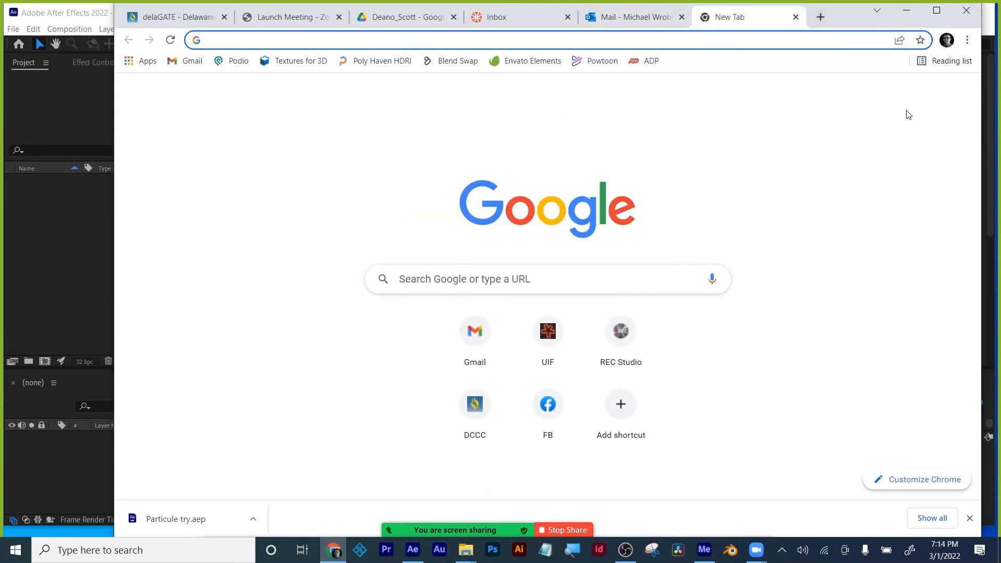
pyautogui.click(917, 96)
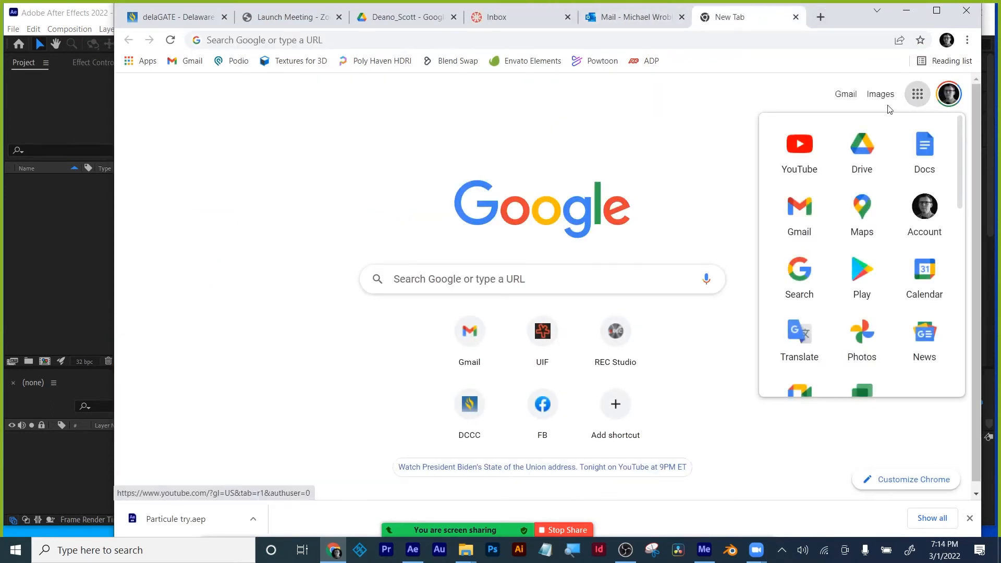
pyautogui.click(782, 145)
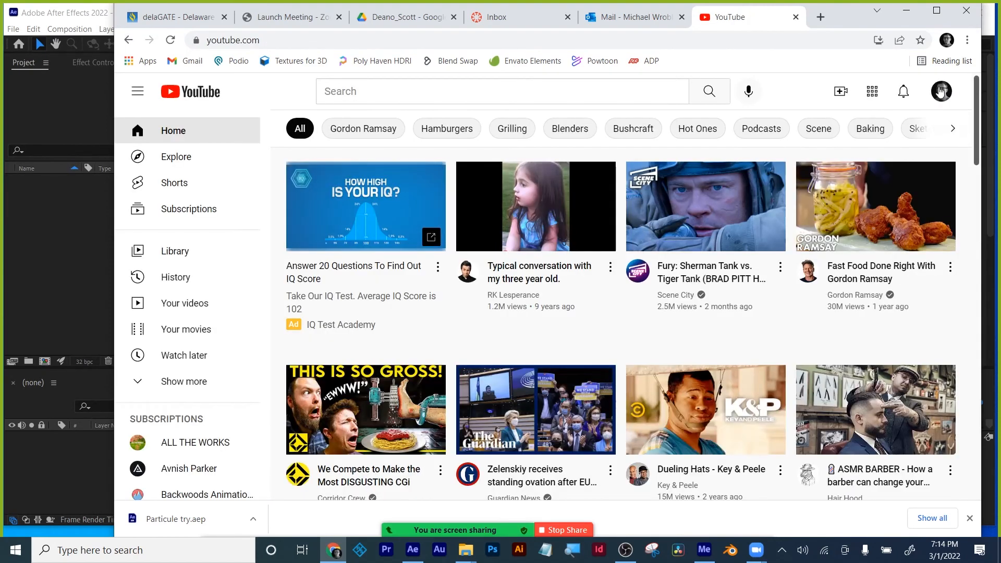
# - Go to YouTube Studio for the signed-in channel and open its Audio library
pyautogui.click(940, 91)
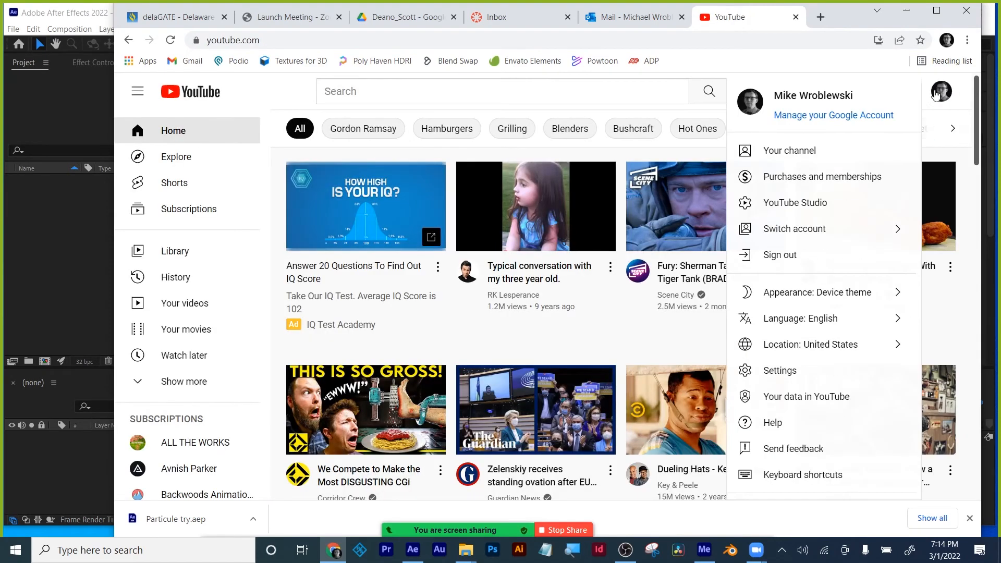
pyautogui.click(797, 203)
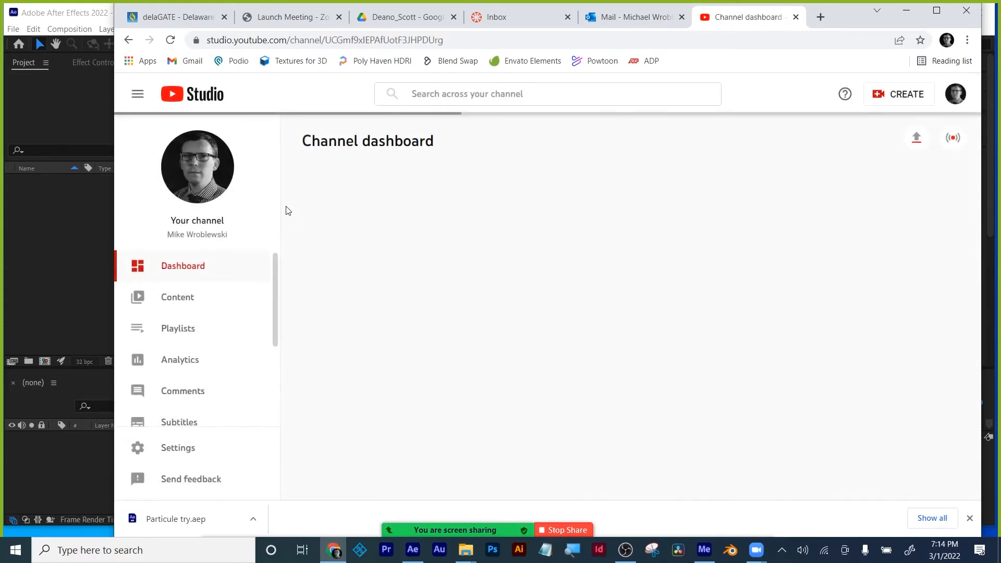
pyautogui.scroll(-3, 190, 319)
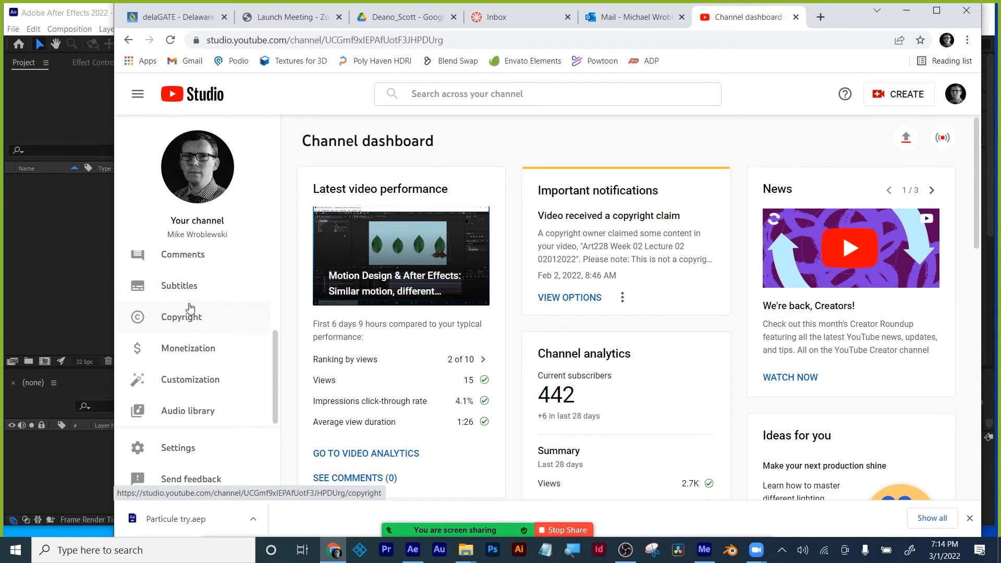
pyautogui.click(189, 412)
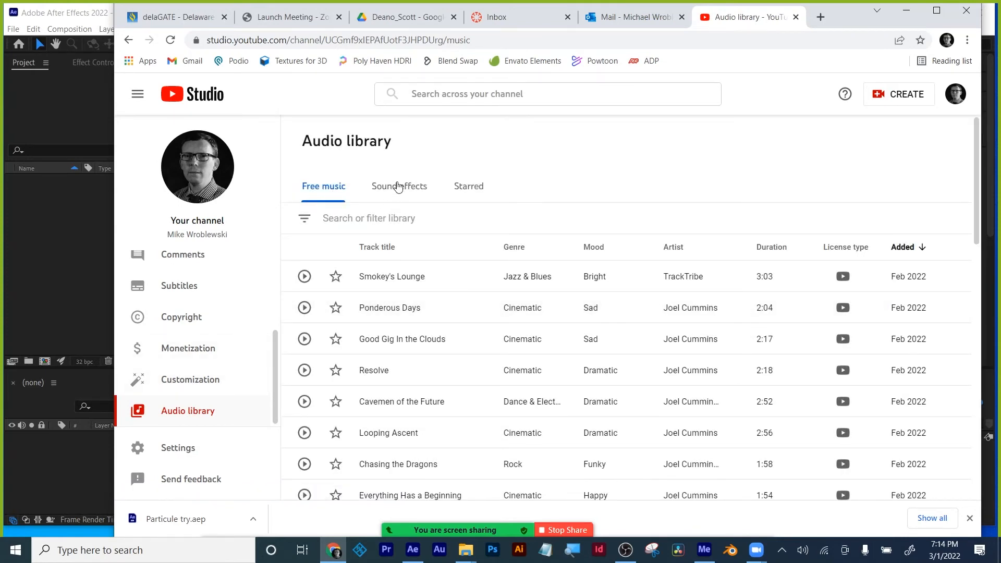
# - Filter the free music to Attribution not required and browse the list of sound effects
pyautogui.click(307, 220)
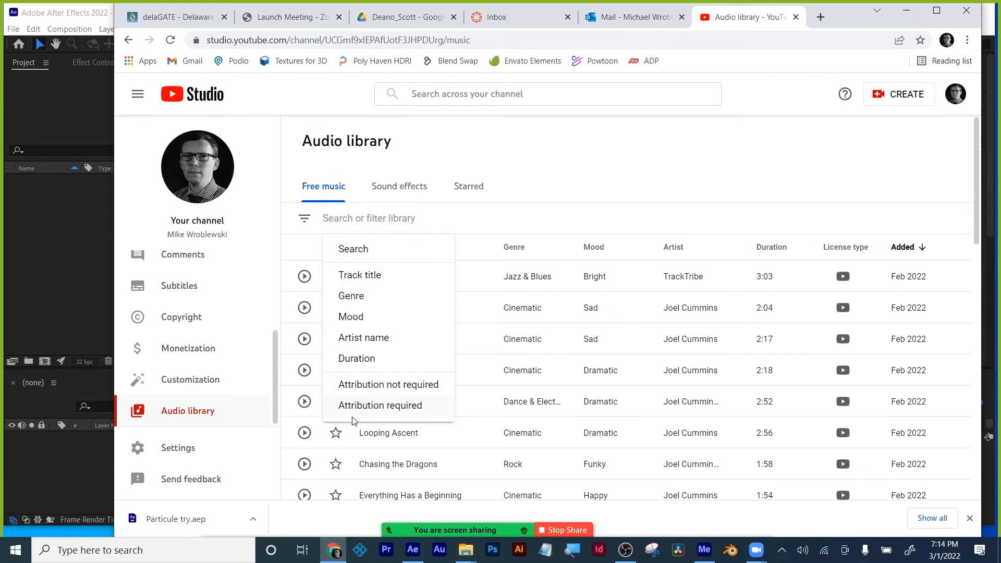
pyautogui.click(371, 386)
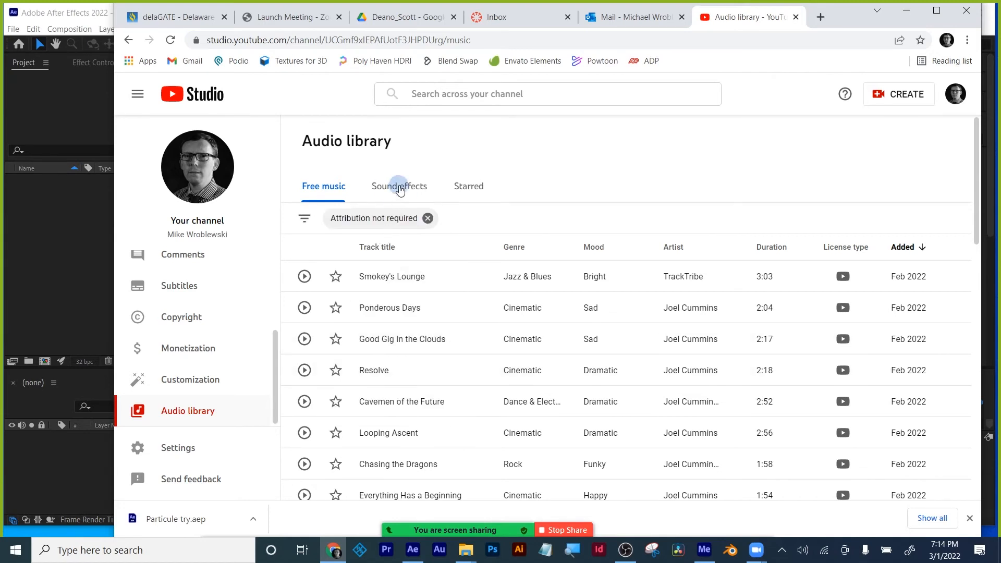
pyautogui.click(400, 188)
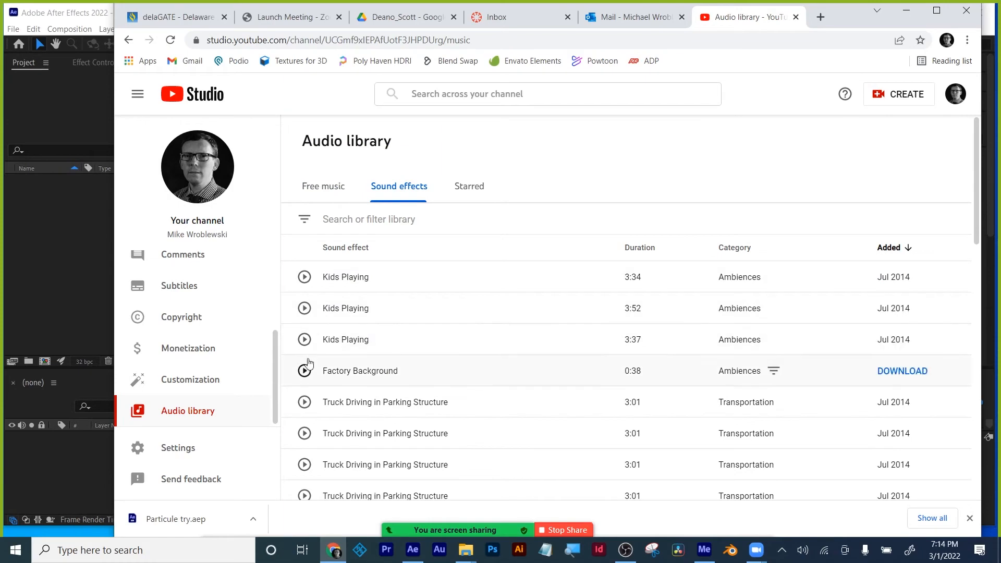
pyautogui.scroll(-5, 302, 360)
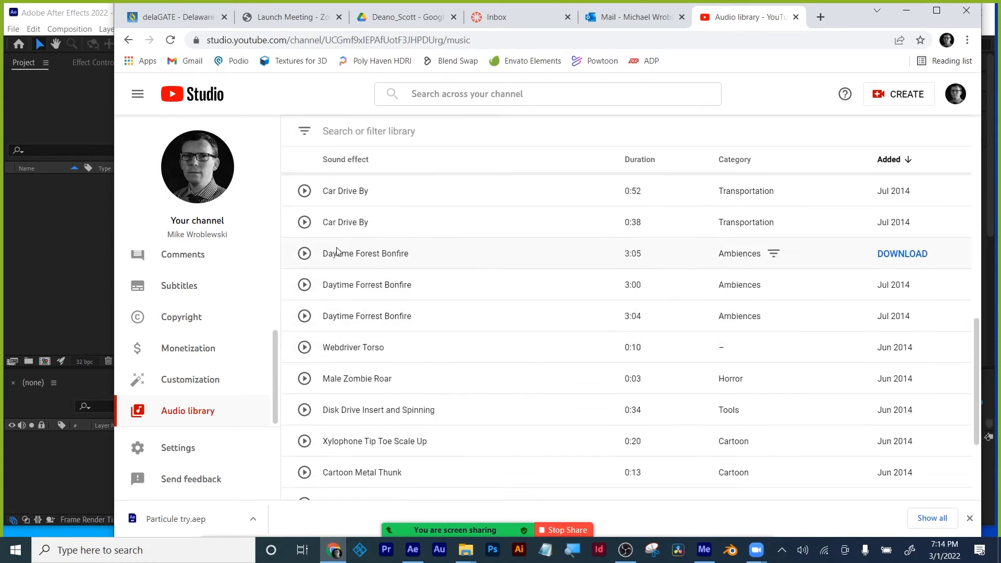
pyautogui.scroll(5, 336, 252)
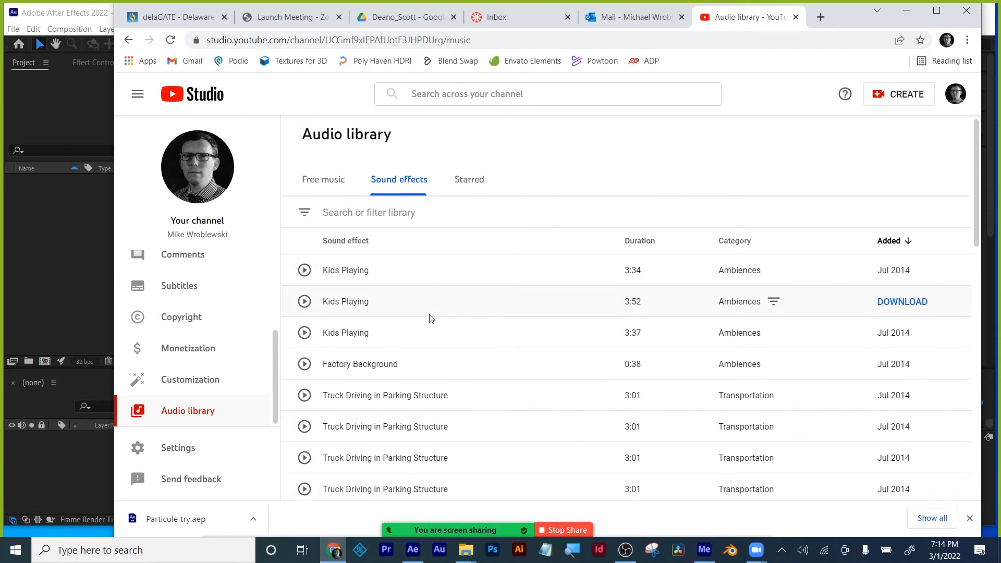
pyautogui.scroll(-5, 432, 316)
pyautogui.scroll(5, 432, 313)
# - Return to the free music, remove its filter and reapply Attribution not required
pyautogui.click(334, 187)
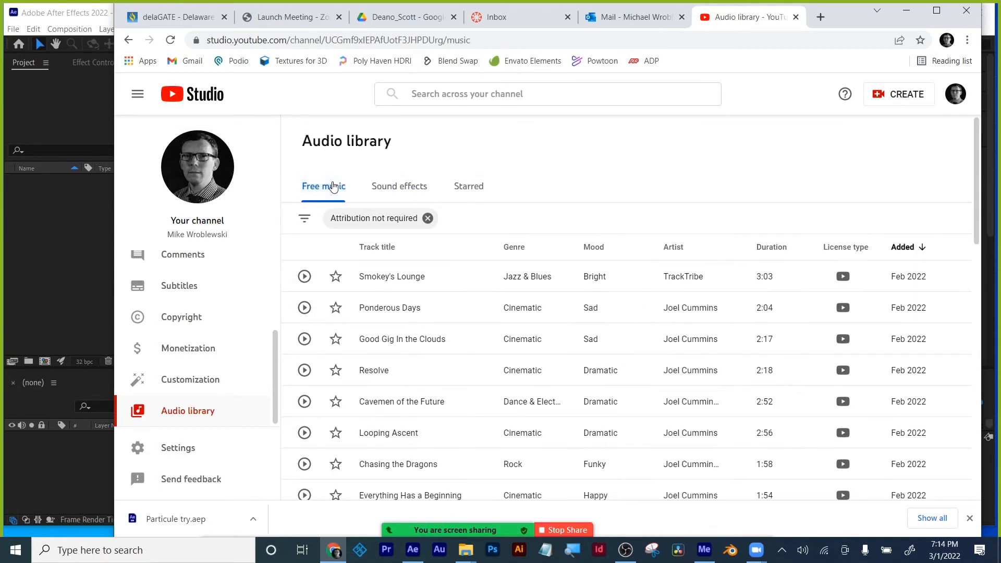
pyautogui.click(427, 218)
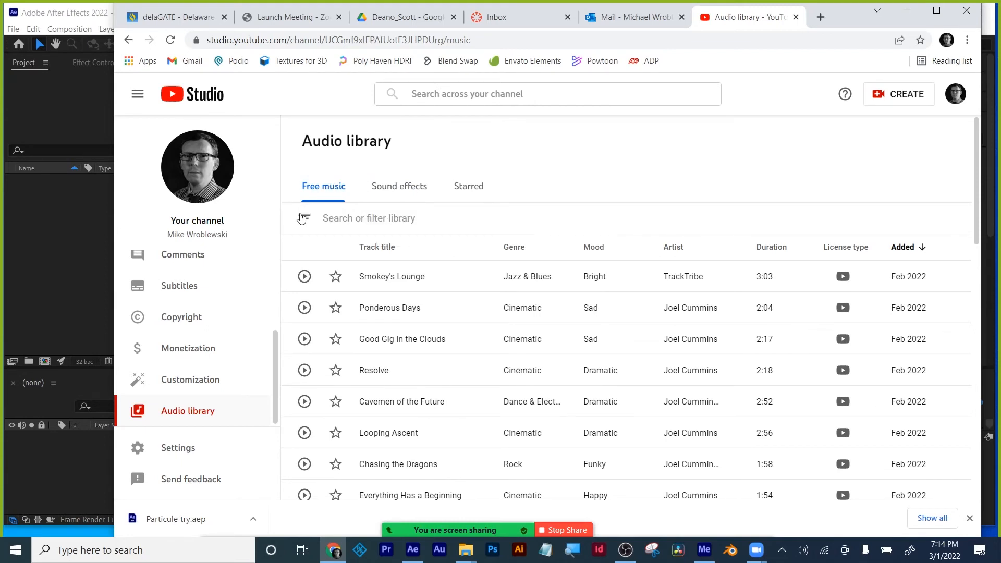
pyautogui.click(304, 221)
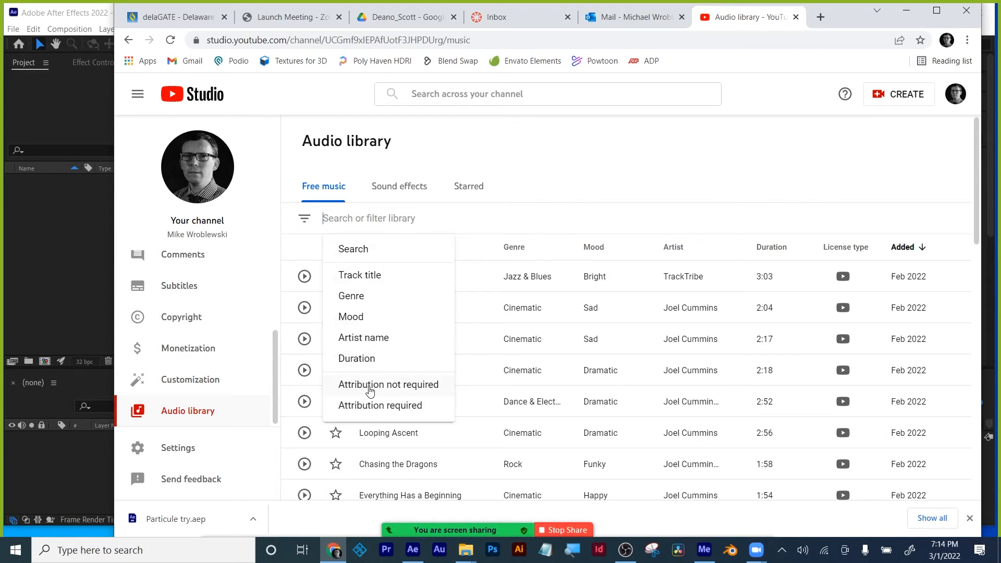
pyautogui.click(381, 386)
# - Preview the Cartoon Metal Thunk, Xylophone Tip Toe Scale Up and Wooden Train Whistle sound effects, and pause the playback
pyautogui.click(397, 187)
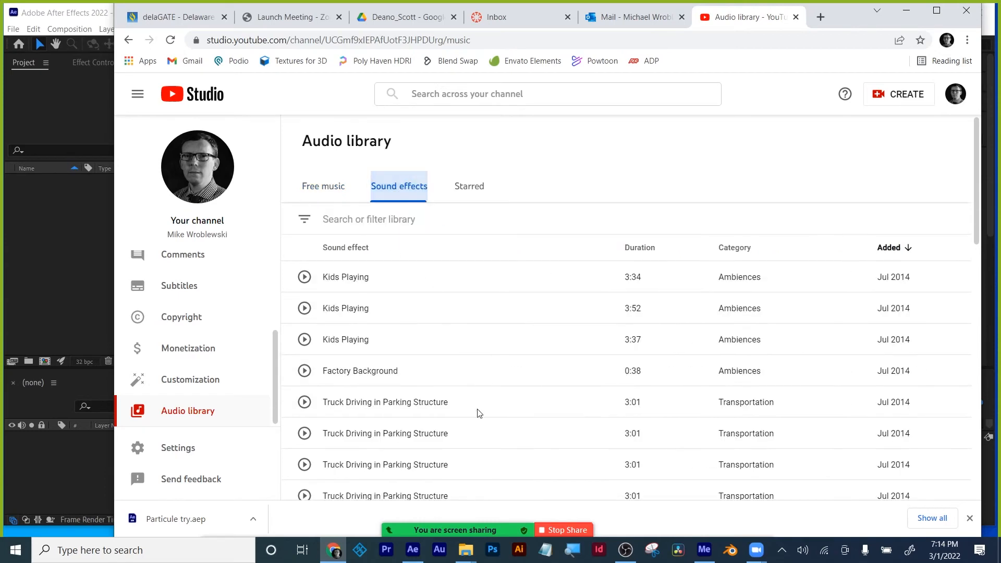
pyautogui.scroll(-14, 478, 413)
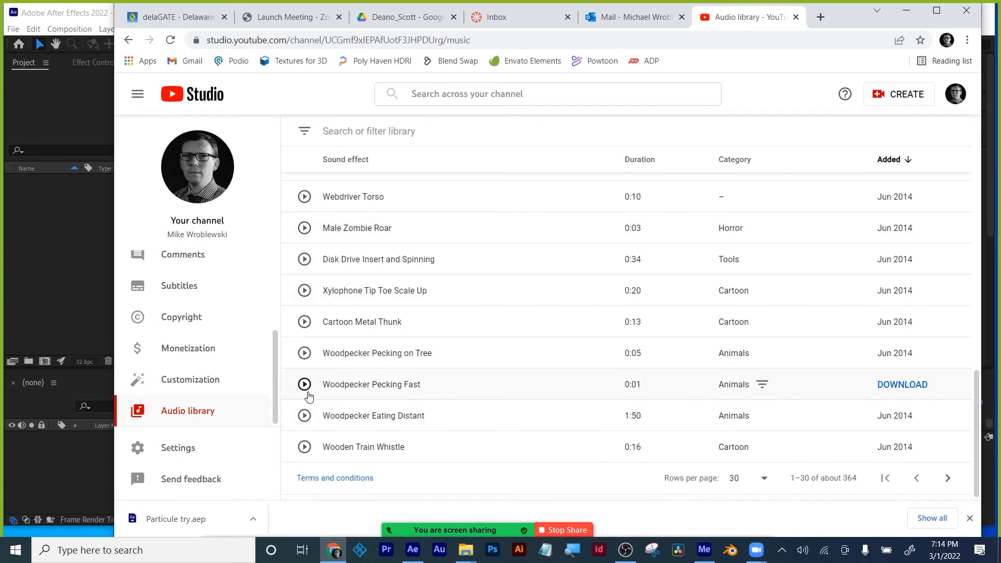
pyautogui.click(305, 323)
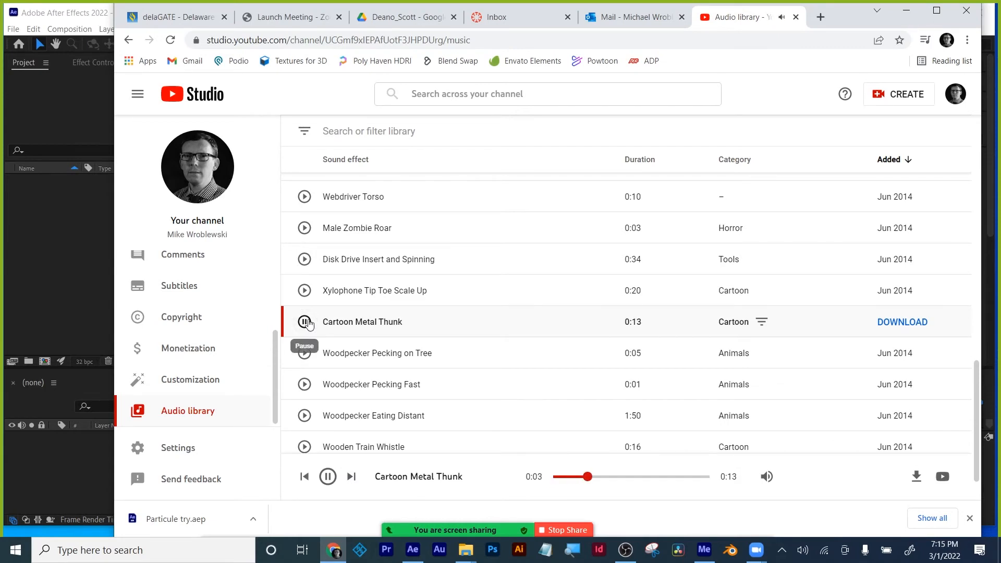
pyautogui.click(305, 291)
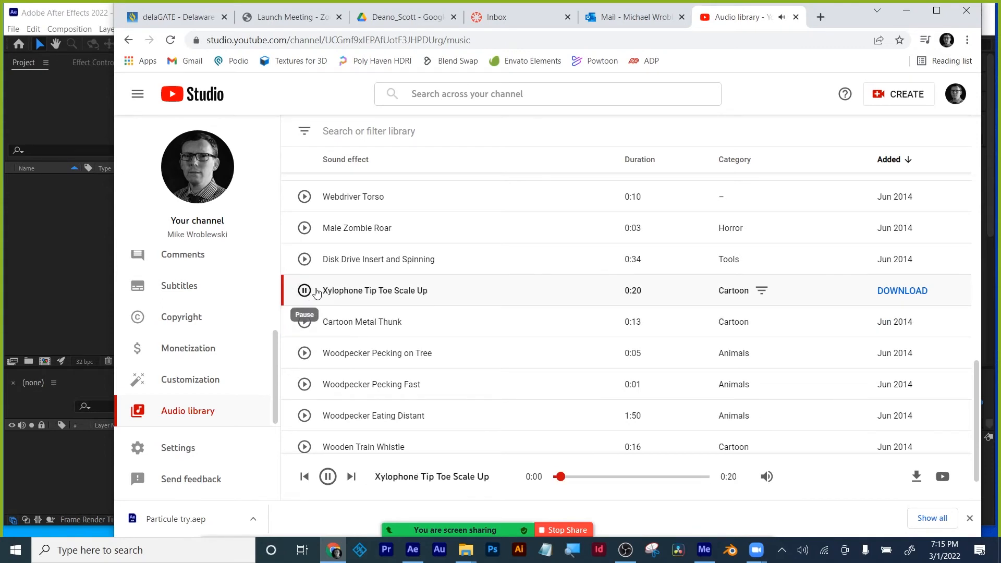
pyautogui.scroll(-1, 402, 299)
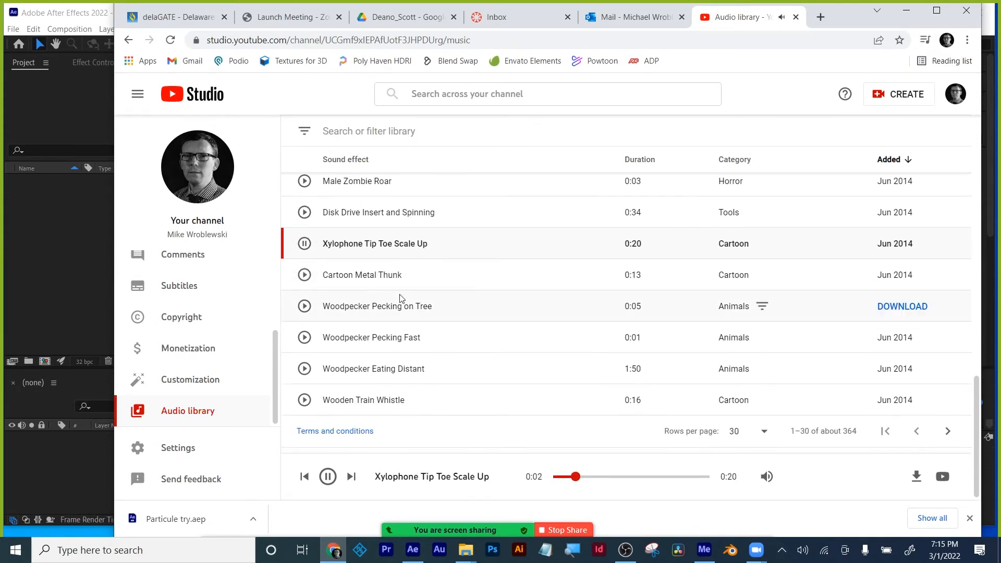
pyautogui.click(305, 401)
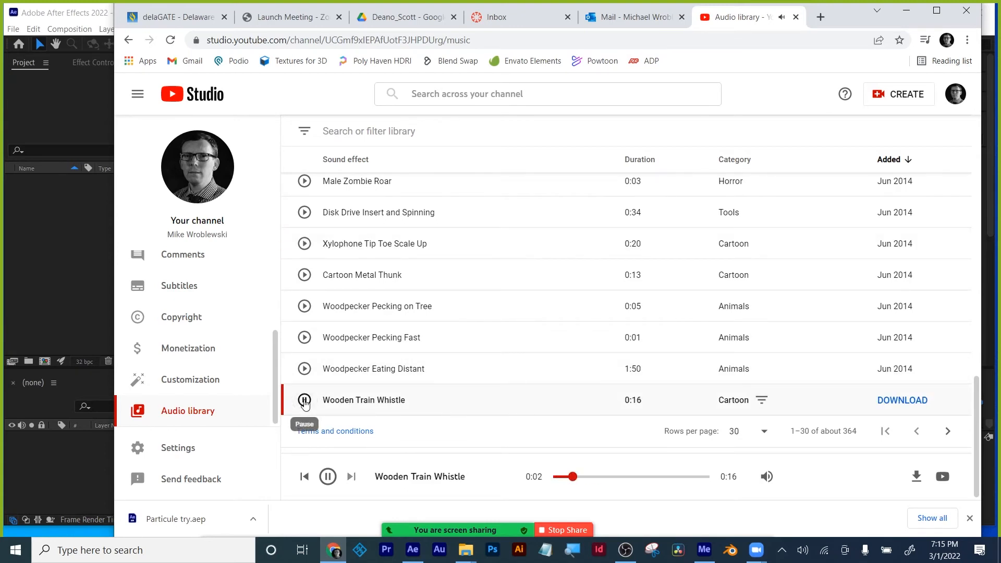
pyautogui.scroll(15, 428, 340)
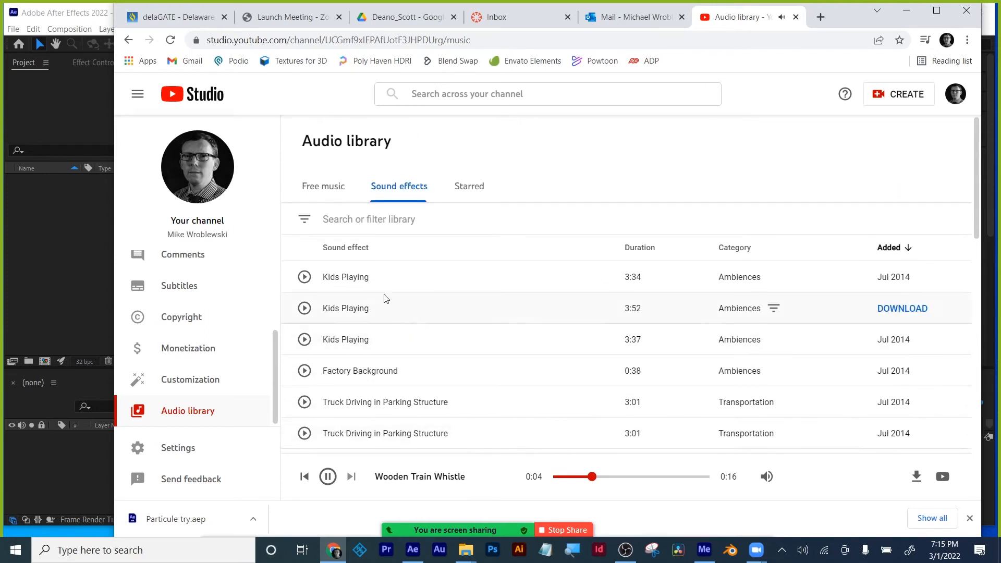
pyautogui.click(327, 476)
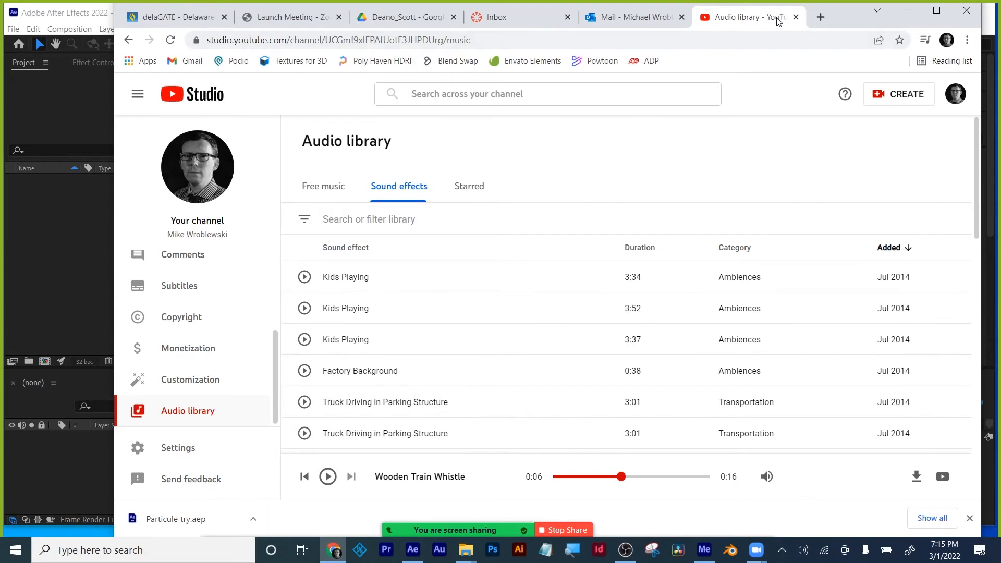
# - Browse the free music tracks that require no attribution
pyautogui.click(335, 194)
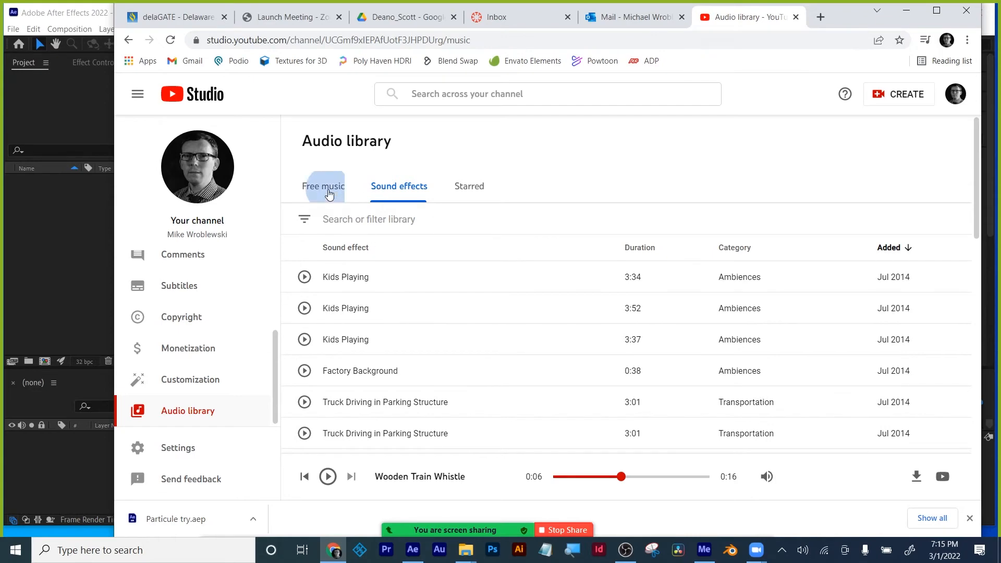
pyautogui.scroll(-5, 420, 337)
pyautogui.scroll(5, 420, 335)
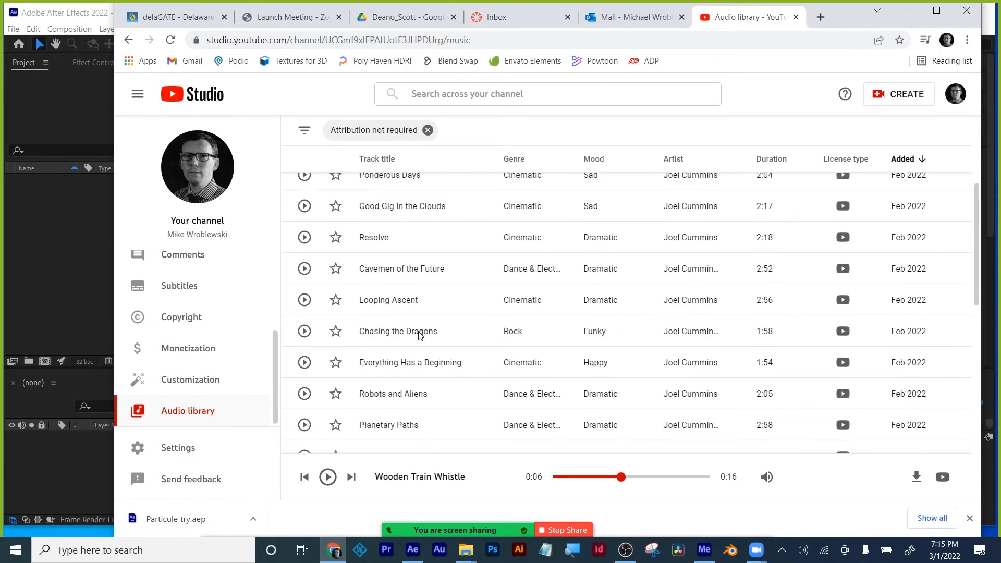
pyautogui.scroll(-5, 419, 333)
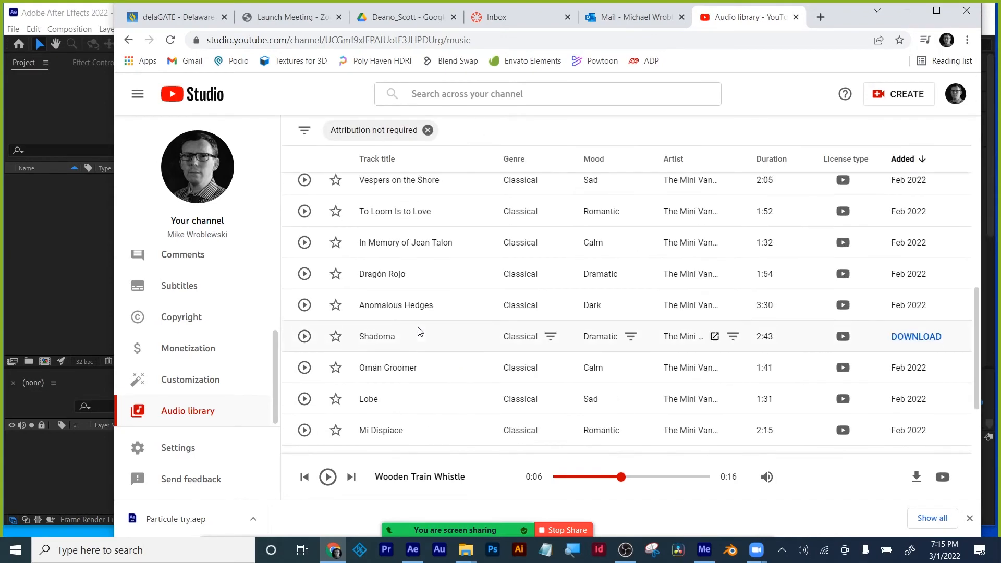
pyautogui.scroll(5, 418, 331)
# - Add a genre filter for Cinematic to the free music that requires no attribution
pyautogui.click(306, 220)
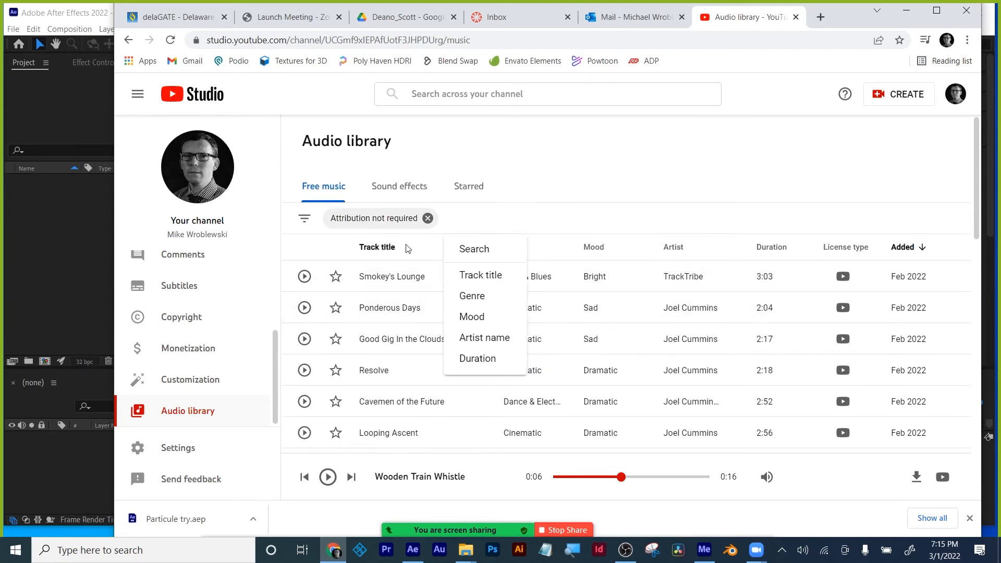
pyautogui.click(471, 296)
pyautogui.scroll(-2, 517, 313)
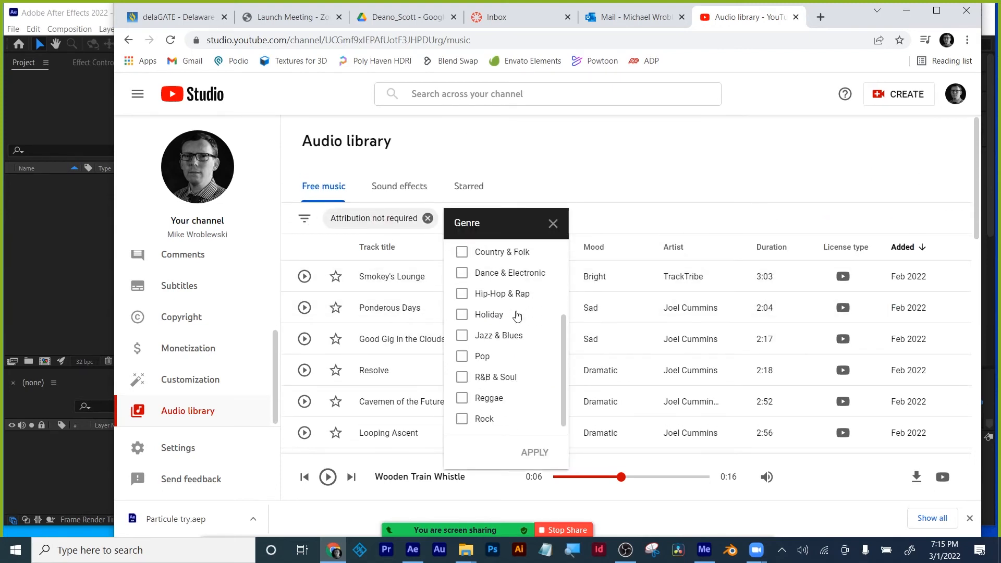
pyautogui.scroll(2, 504, 381)
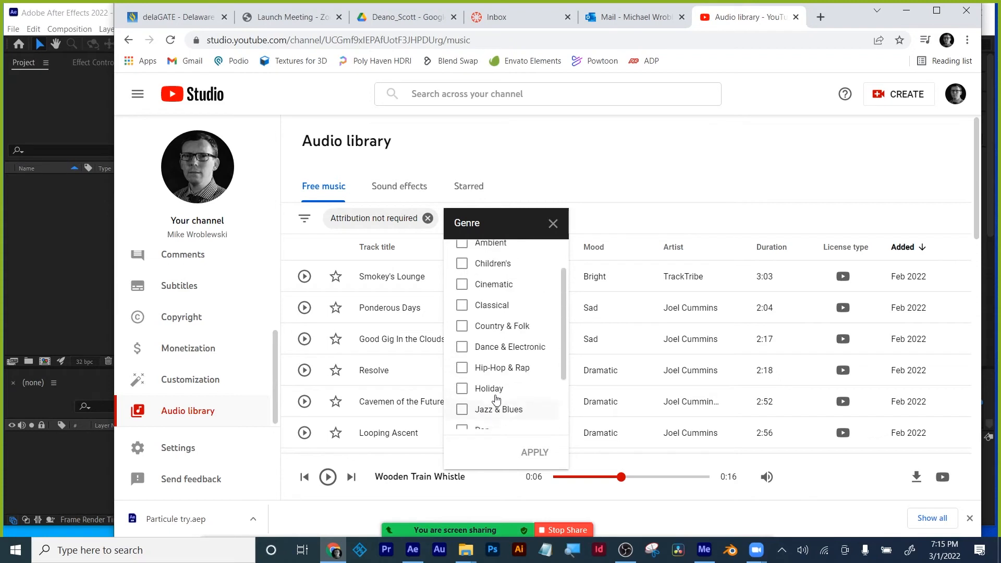
pyautogui.click(462, 326)
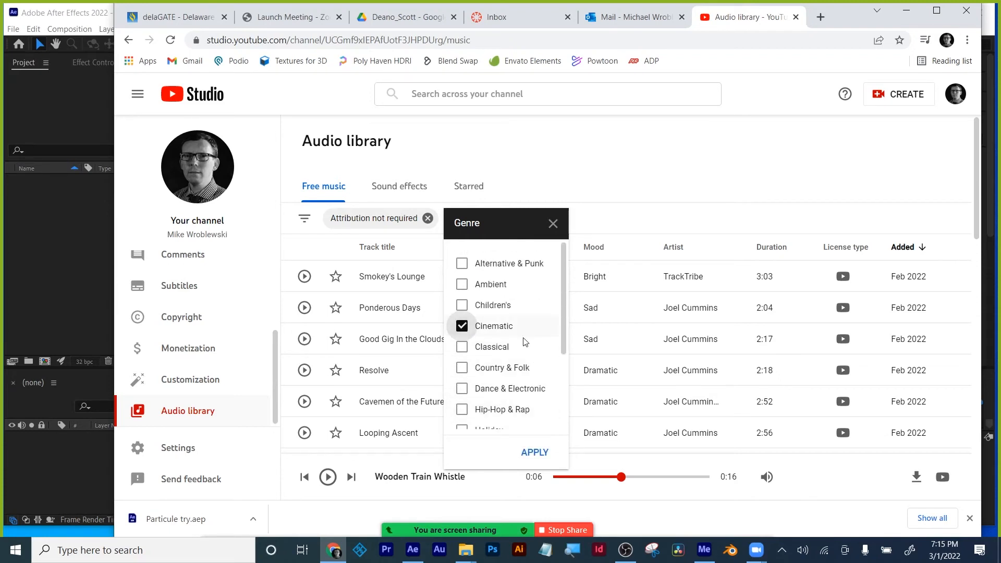
pyautogui.click(533, 453)
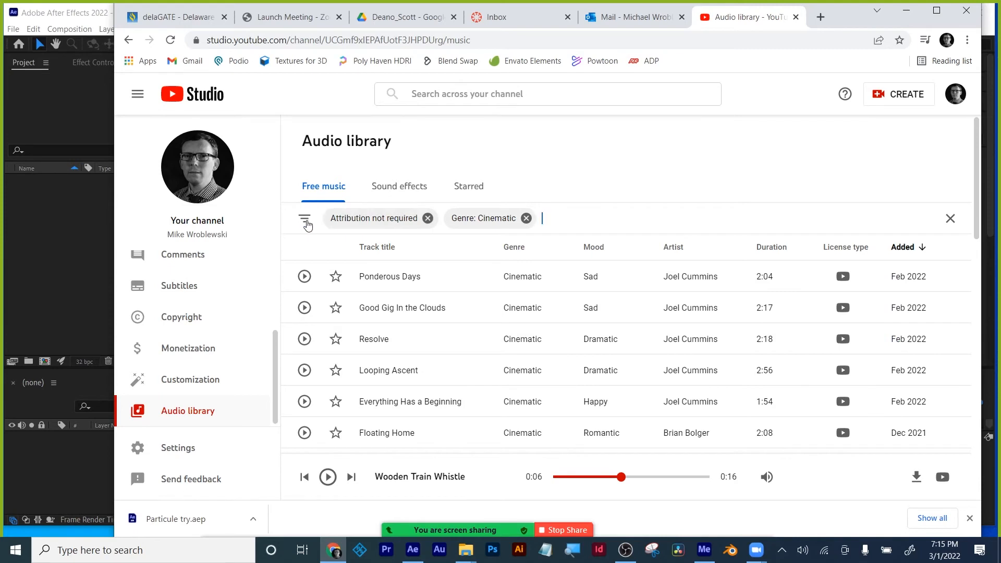
pyautogui.click(305, 221)
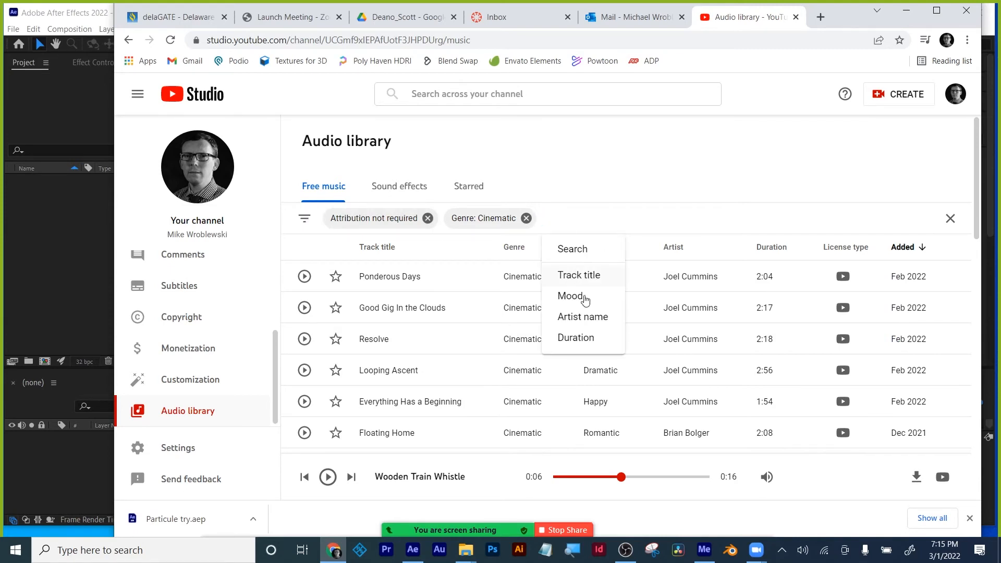
pyautogui.click(586, 338)
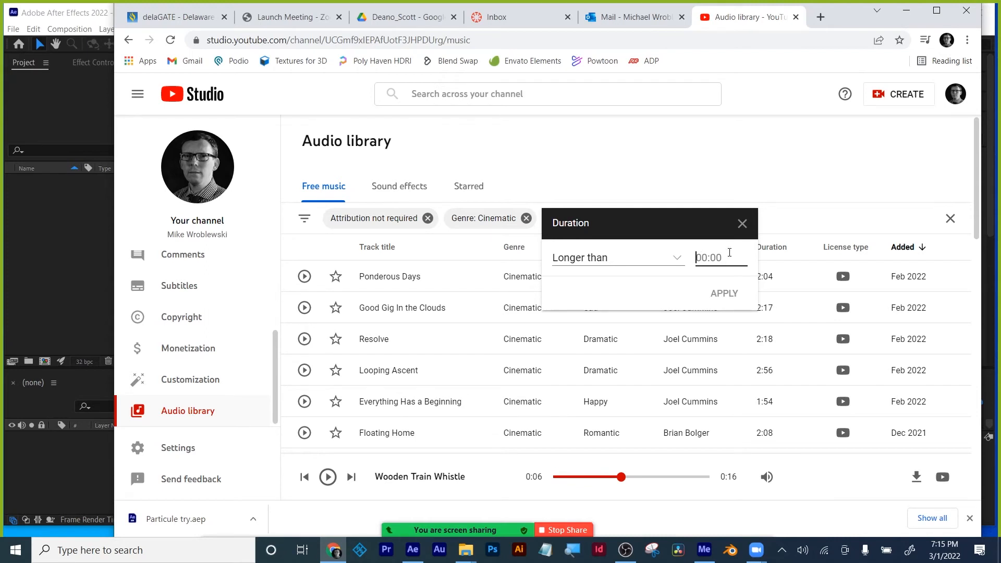
pyautogui.write('1')
pyautogui.click(718, 294)
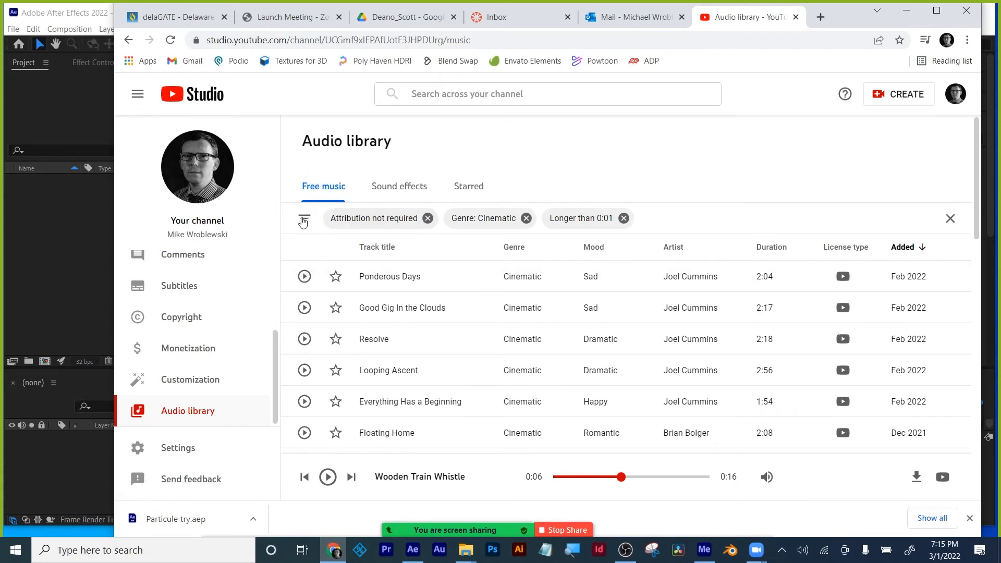
pyautogui.click(623, 218)
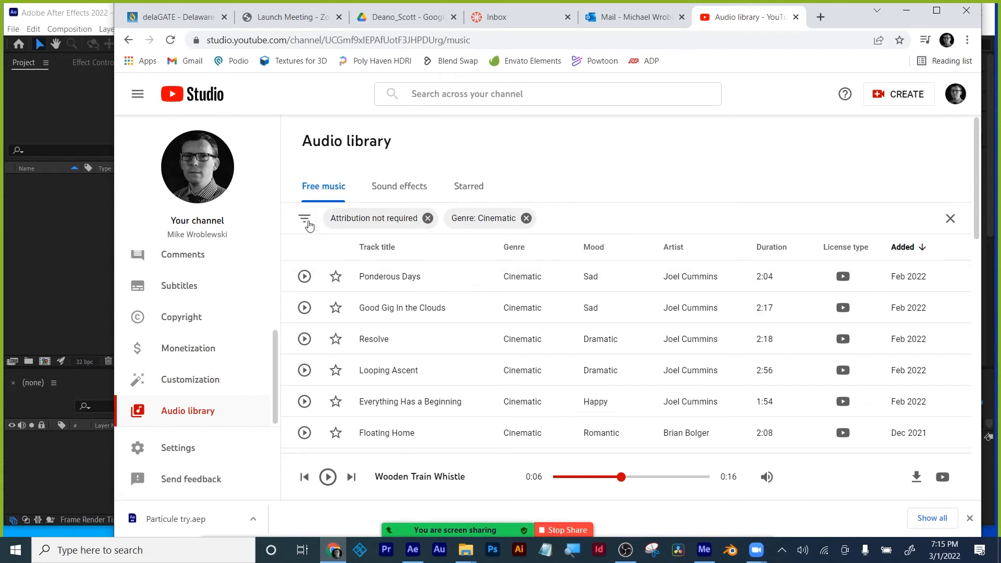
# - Add a duration filter for tracks longer than 1:00 to the free music list
pyautogui.click(306, 221)
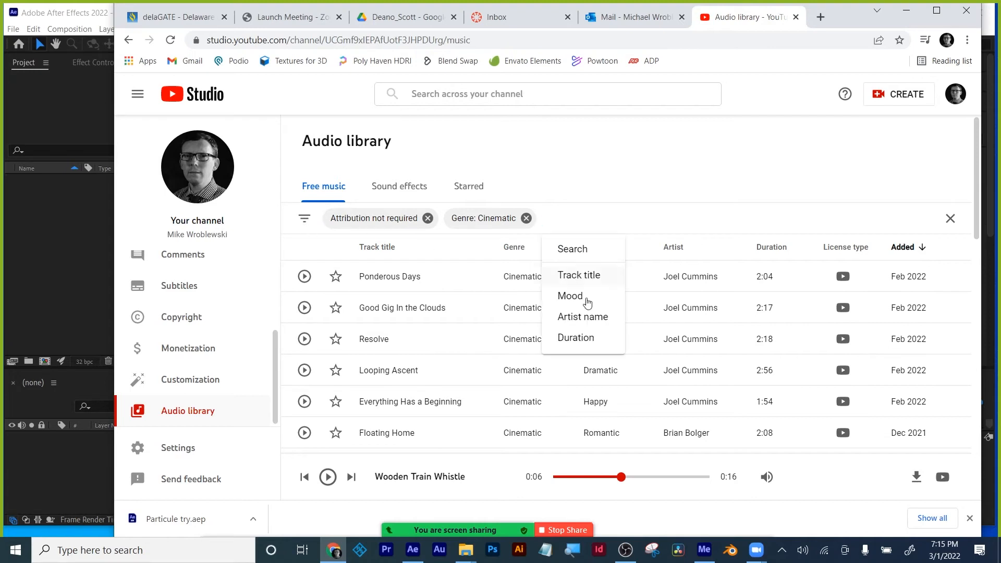
pyautogui.click(609, 338)
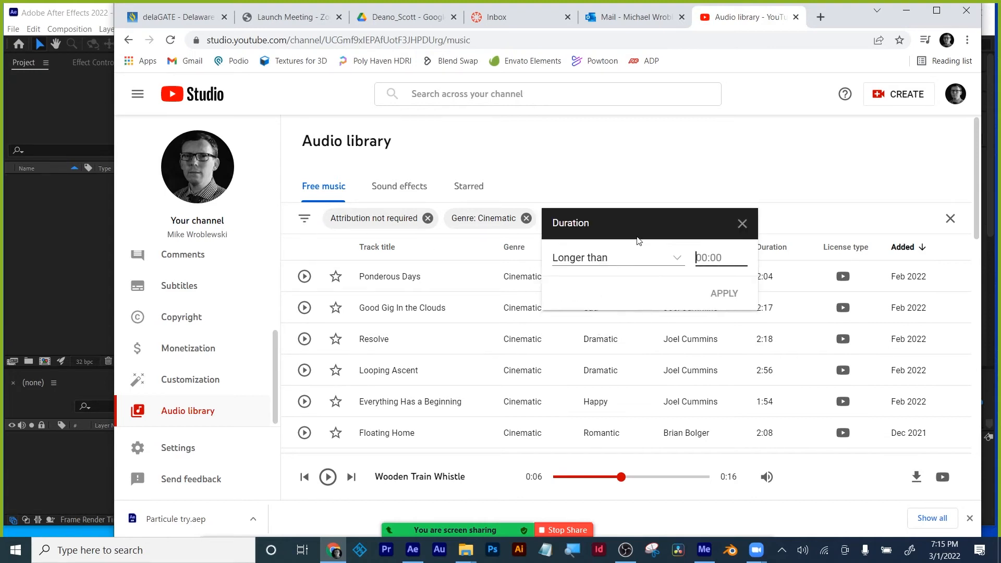
pyautogui.write('1:00')
pyautogui.click(726, 293)
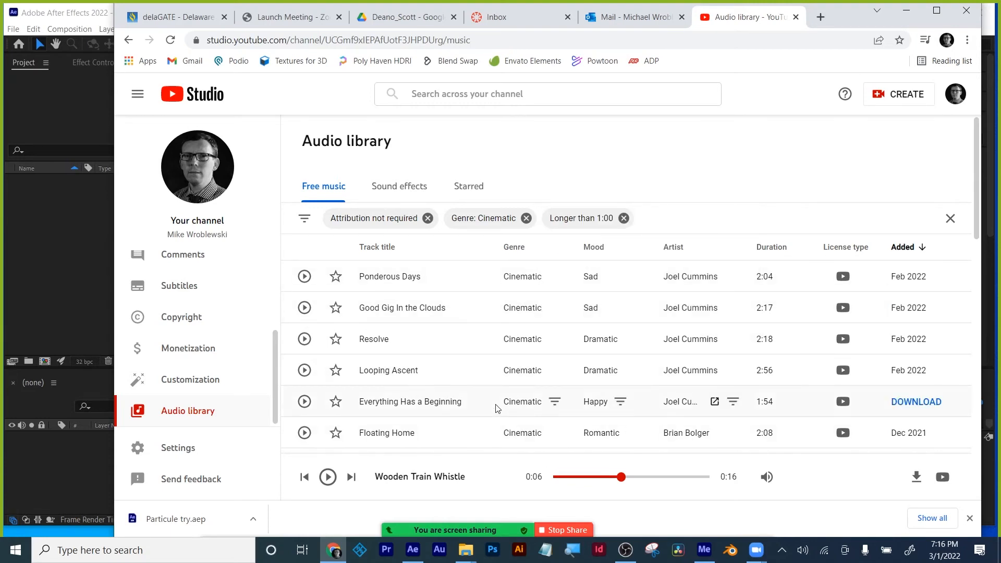
# - Preview the track A Fool's Theme, skip ahead to about 1:04 and pause it
pyautogui.scroll(-5, 370, 373)
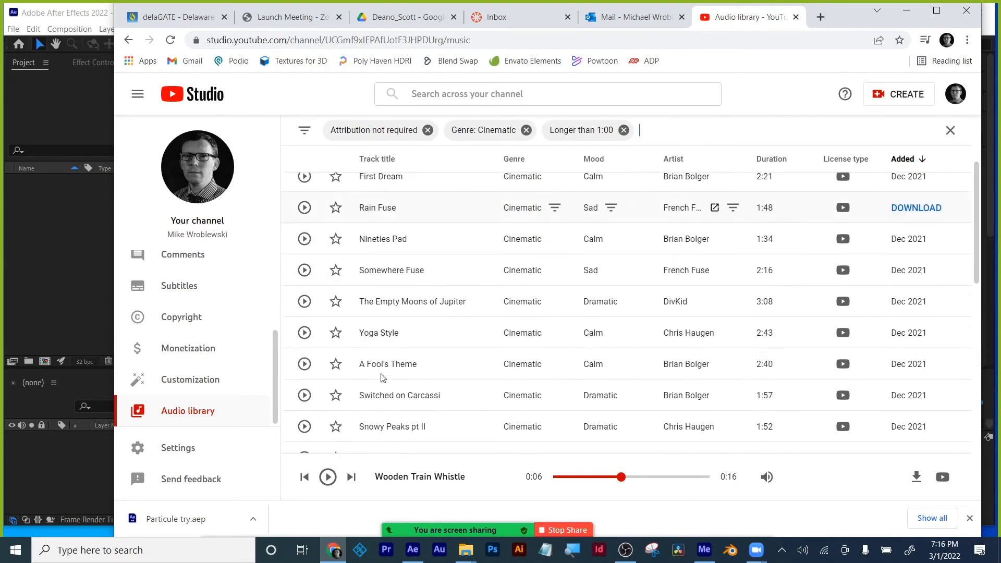
pyautogui.click(305, 353)
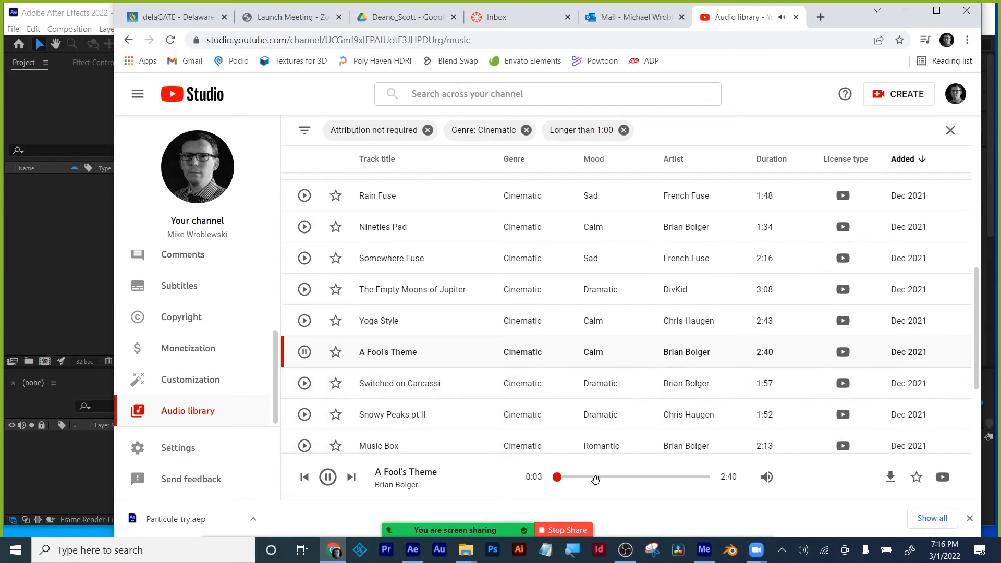
pyautogui.click(615, 484)
pyautogui.click(327, 477)
# - Preview the track Before I Go at a reduced playback volume and pause it
pyautogui.scroll(-6, 466, 338)
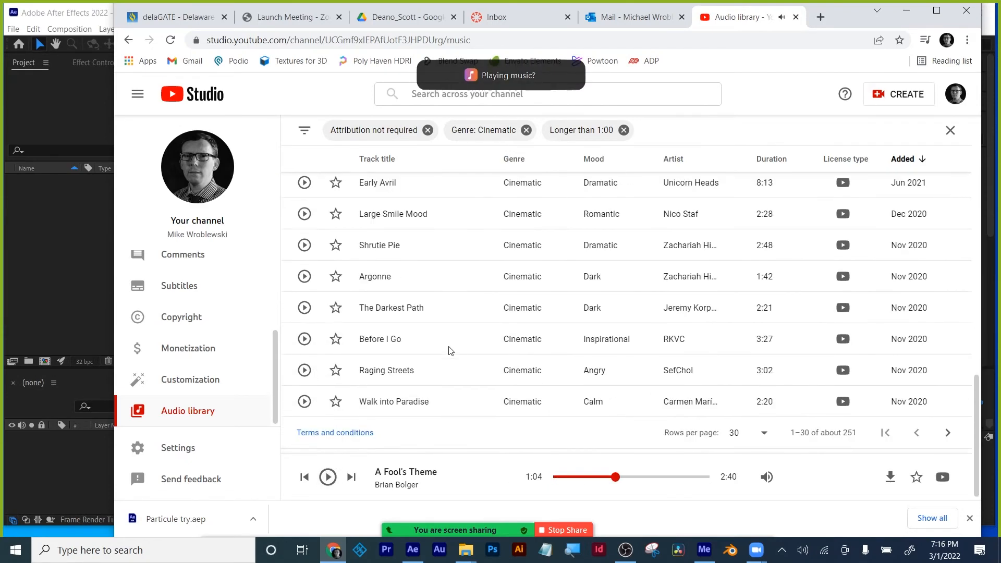
pyautogui.click(304, 339)
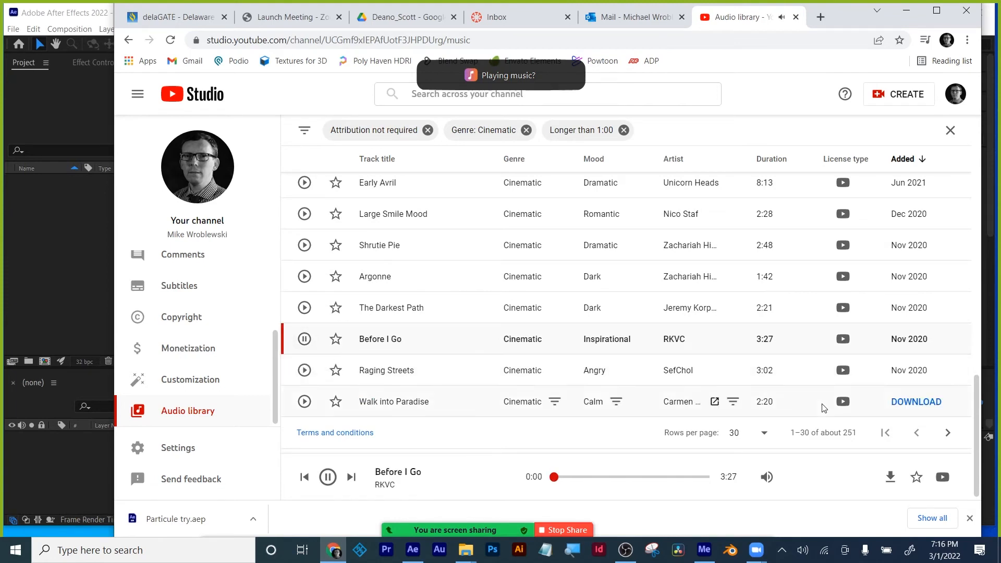
pyautogui.moveTo(766, 477)
pyautogui.moveTo(814, 478); pyautogui.dragTo(802, 476)
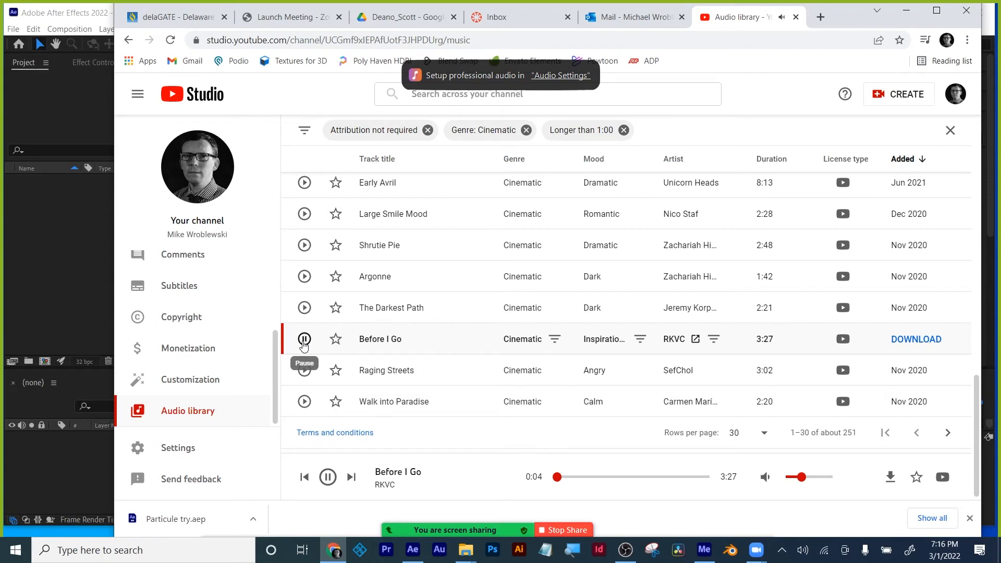
pyautogui.click(304, 340)
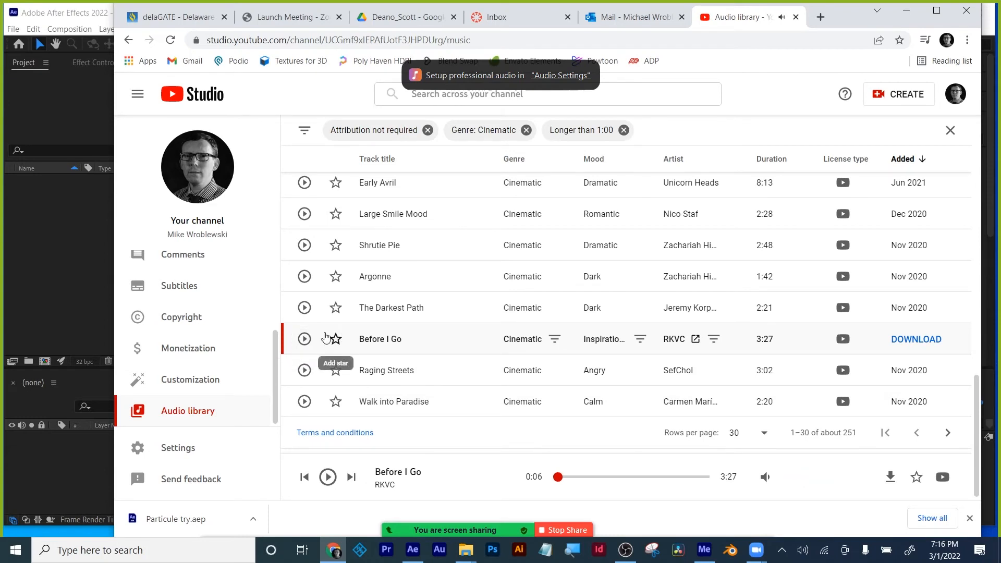
# - Preview the track Walk into Paradise, pause it and locate its download option
pyautogui.click(304, 401)
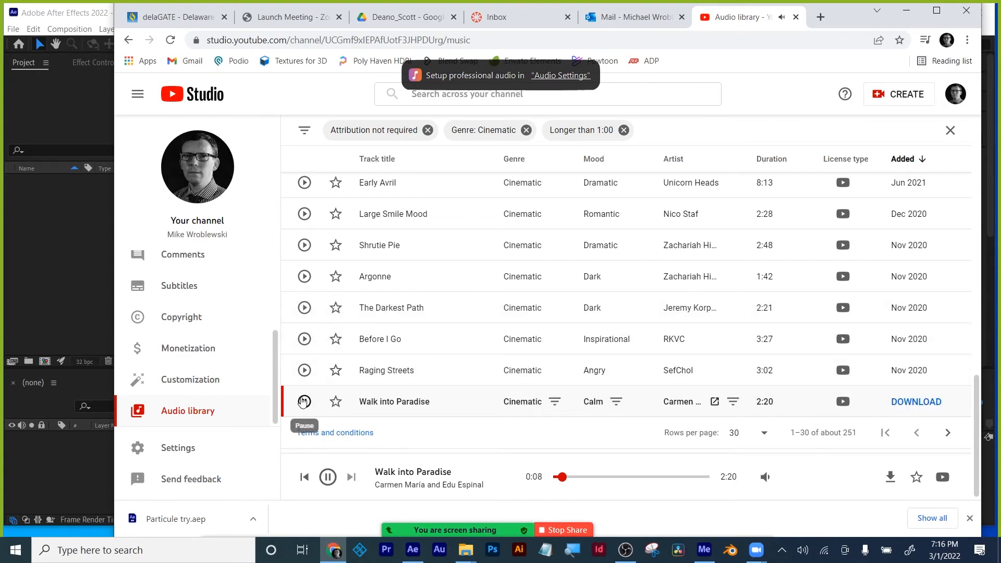
pyautogui.click(305, 401)
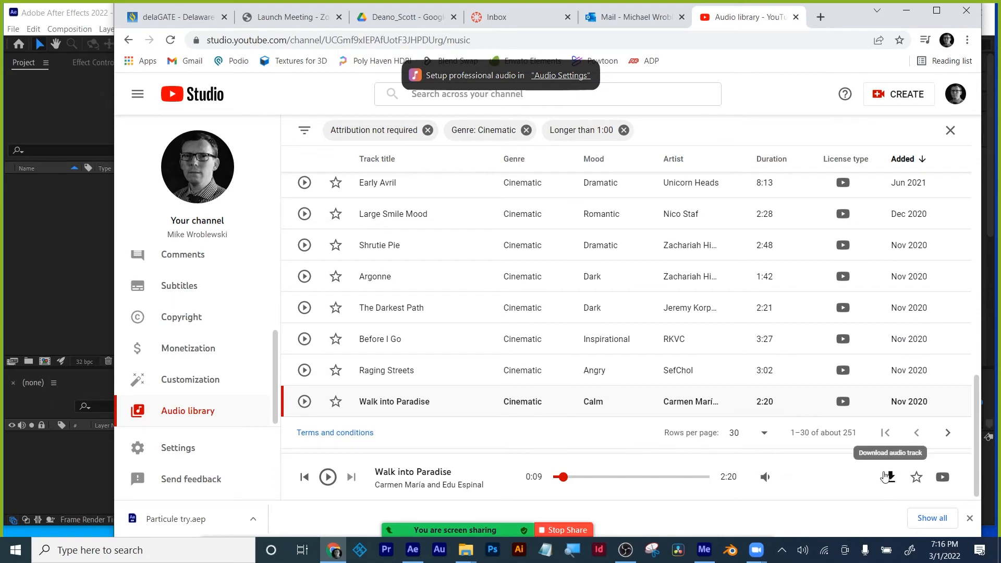
pyautogui.moveTo(911, 395)
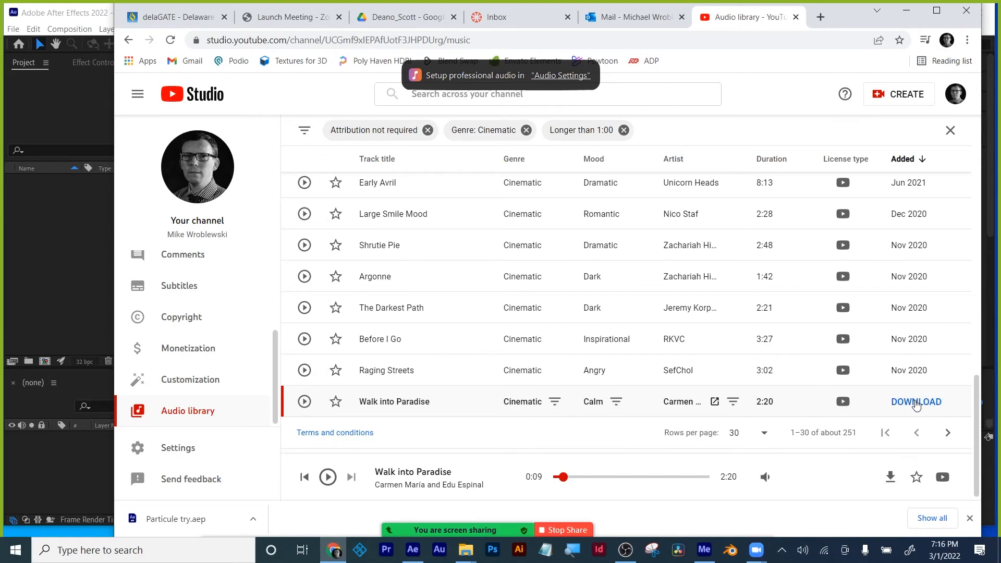
# - Close the Audio library page and switch to After Effects
pyautogui.scroll(10, 917, 404)
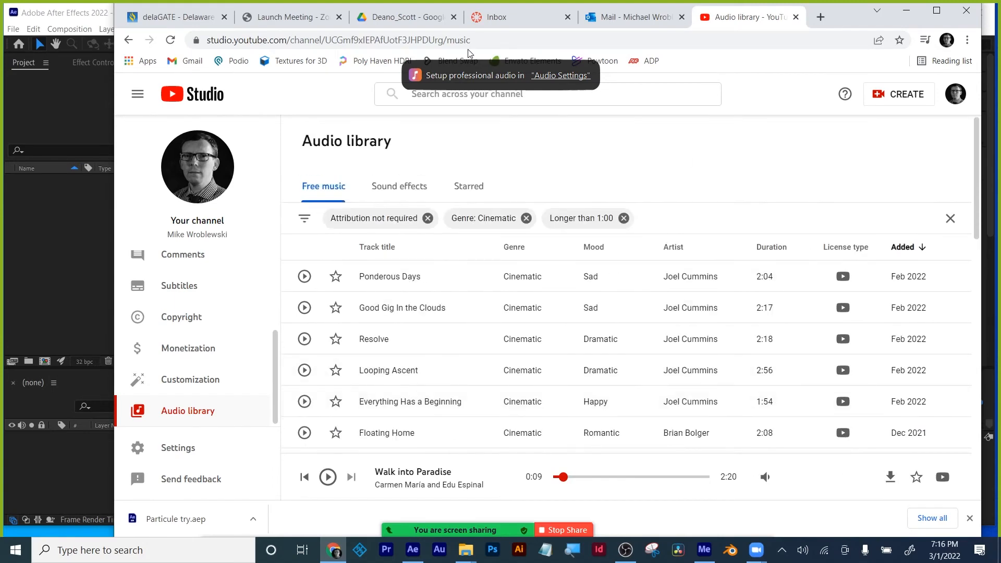
pyautogui.click(796, 17)
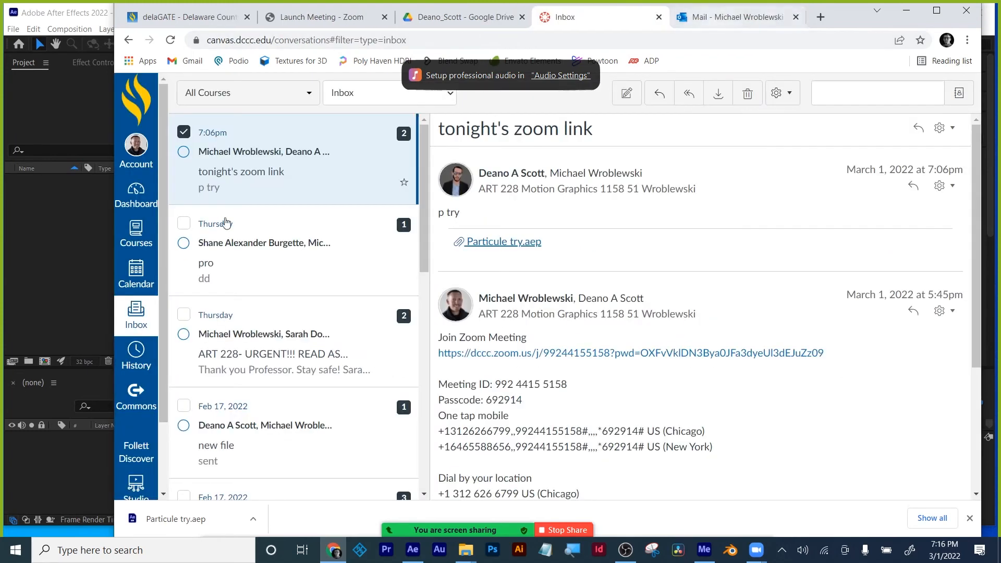
pyautogui.click(26, 249)
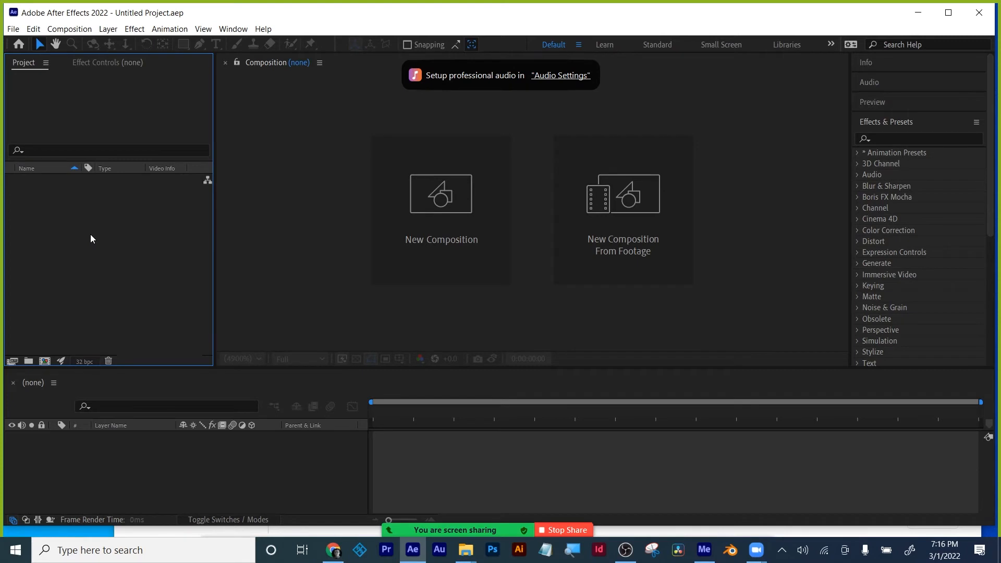
# - Look through the effect categories and expand Video Copilot to view its effects
pyautogui.scroll(-5, 933, 256)
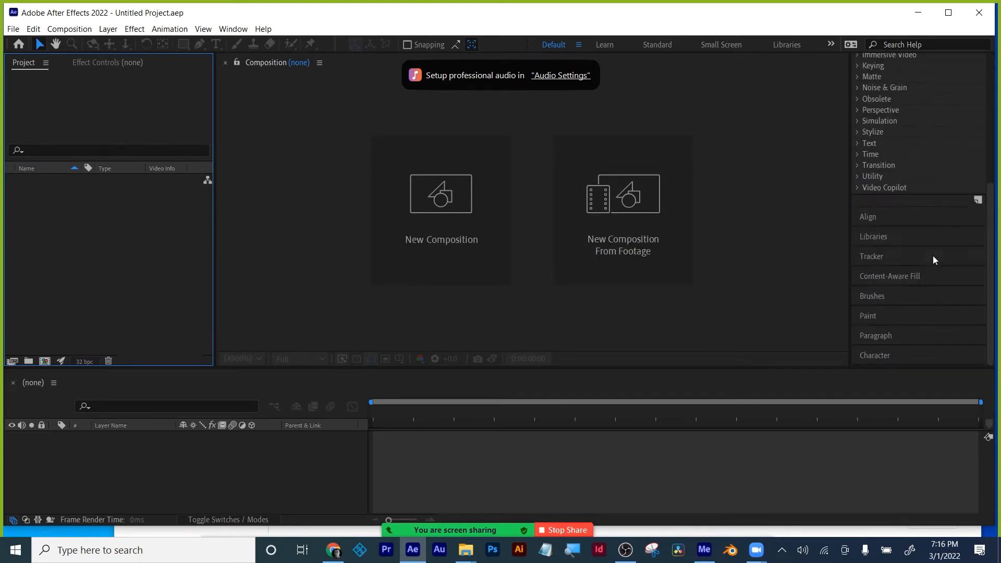
pyautogui.scroll(4, 933, 256)
pyautogui.scroll(-2, 935, 253)
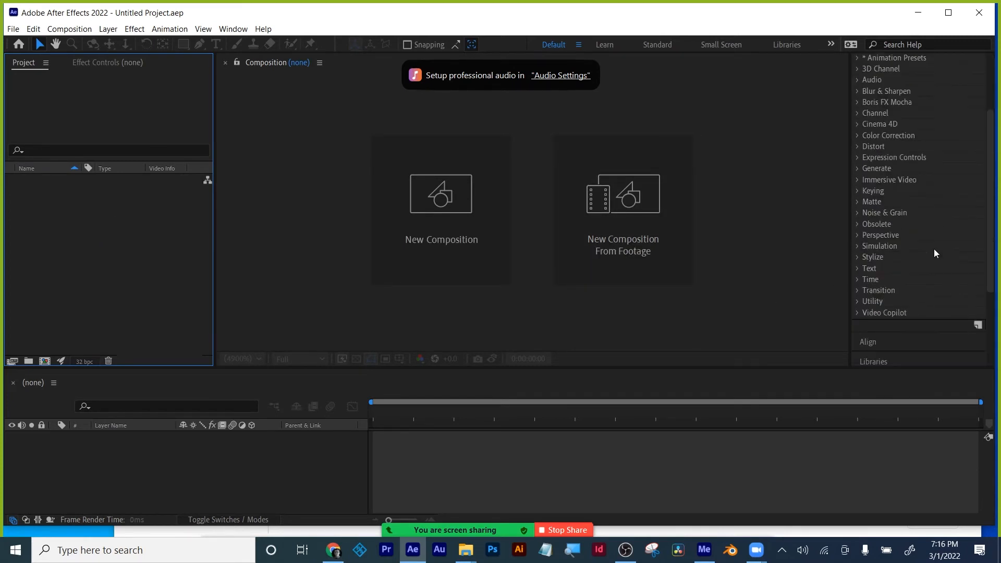
pyautogui.click(858, 312)
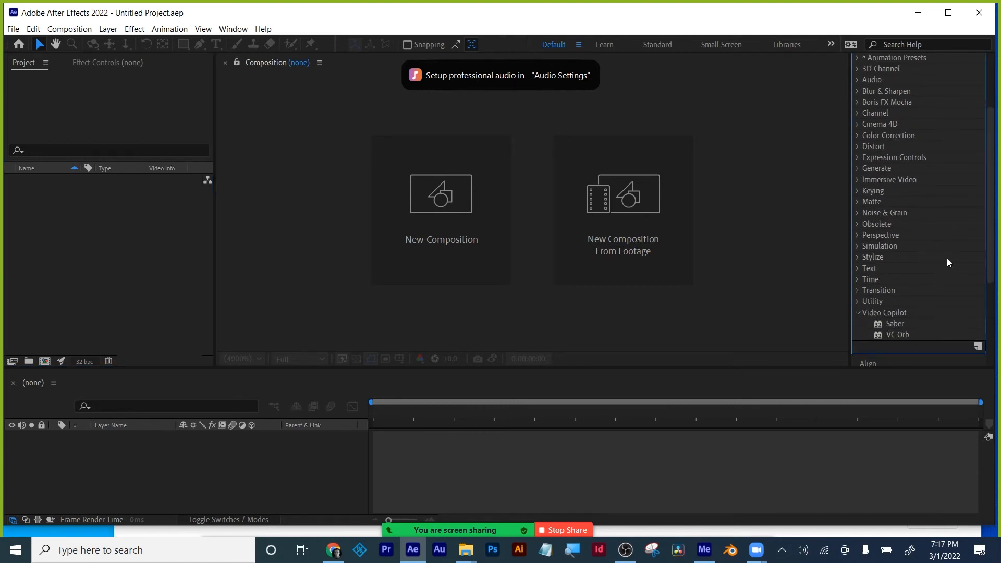
pyautogui.scroll(-1, 947, 259)
pyautogui.scroll(4, 938, 264)
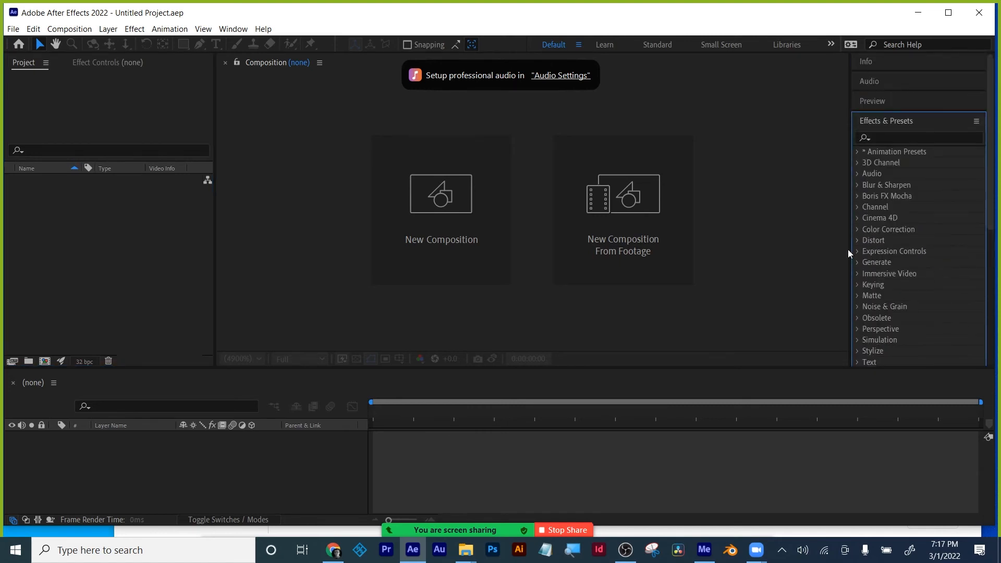
# - Expand the Distort effect category, look through its effects and select CC Ripple Pulse
pyautogui.click(857, 239)
pyautogui.scroll(-3, 908, 241)
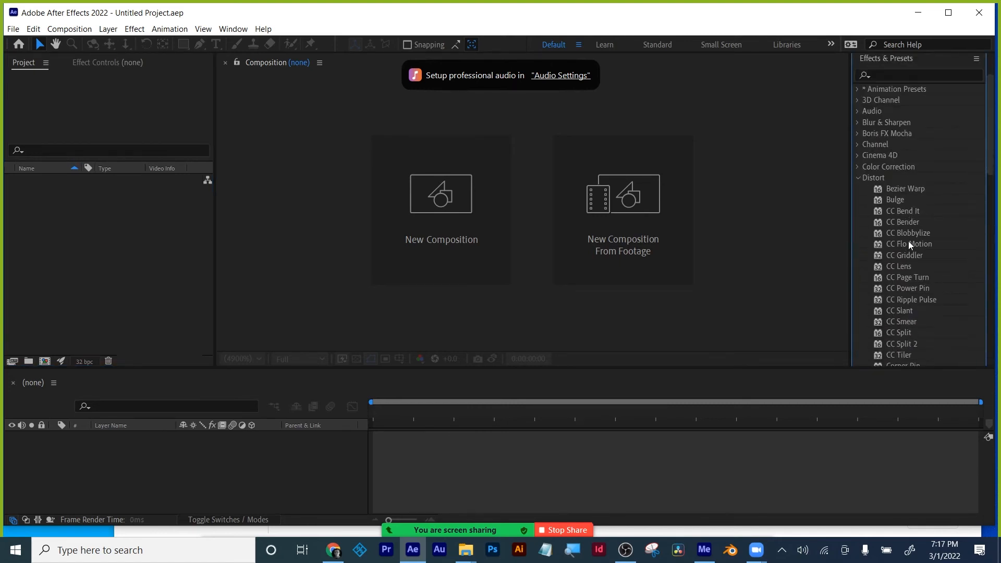
pyautogui.scroll(-2, 908, 241)
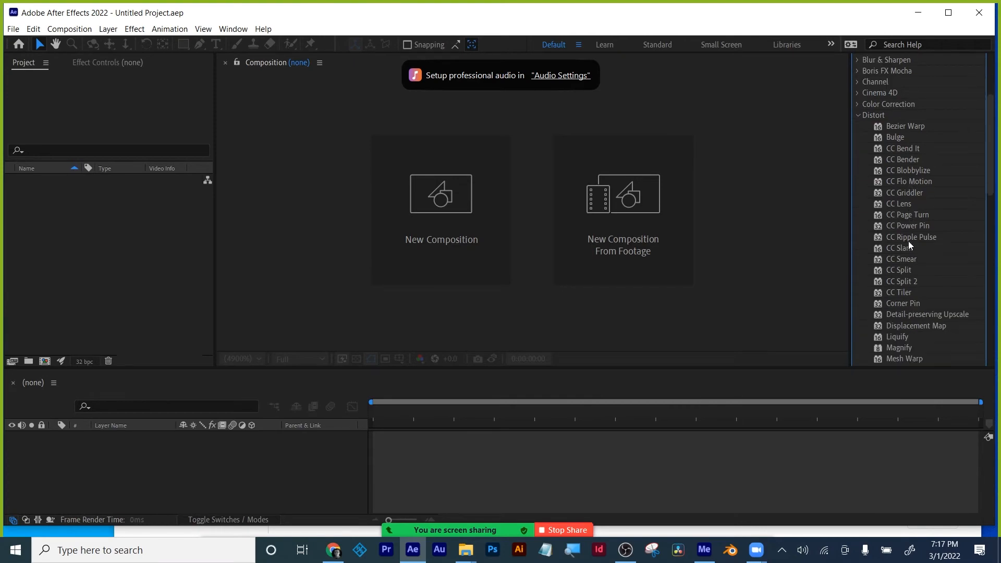
pyautogui.click(908, 241)
pyautogui.click(120, 273)
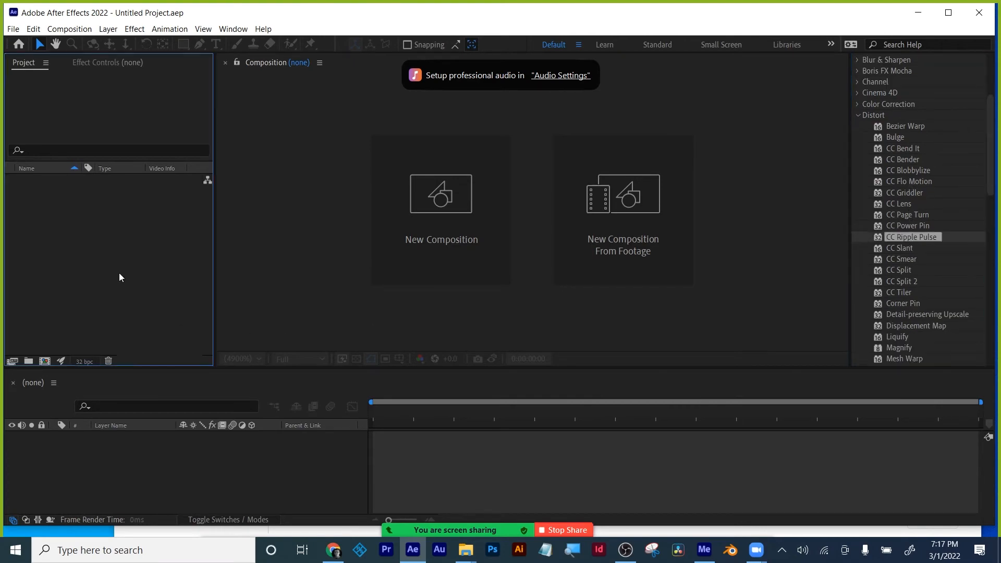
pyautogui.doubleClick(111, 236)
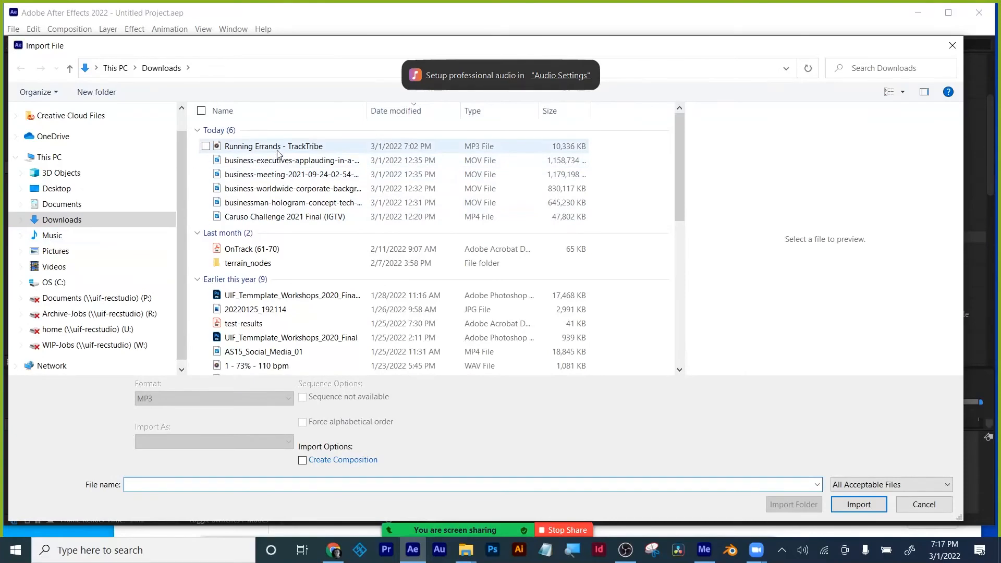
pyautogui.scroll(-2, 245, 292)
pyautogui.scroll(-2, 247, 297)
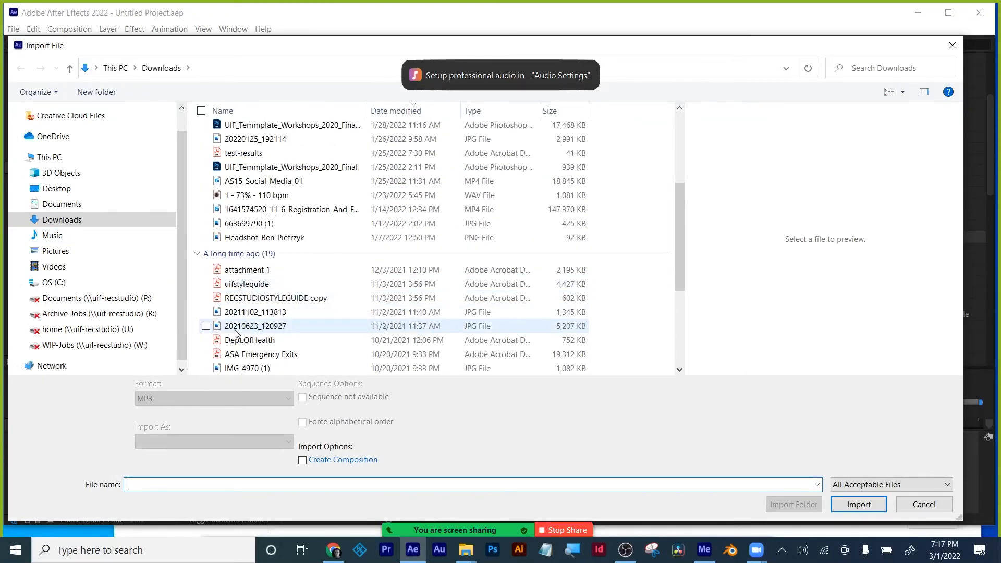
pyautogui.scroll(-4, 237, 321)
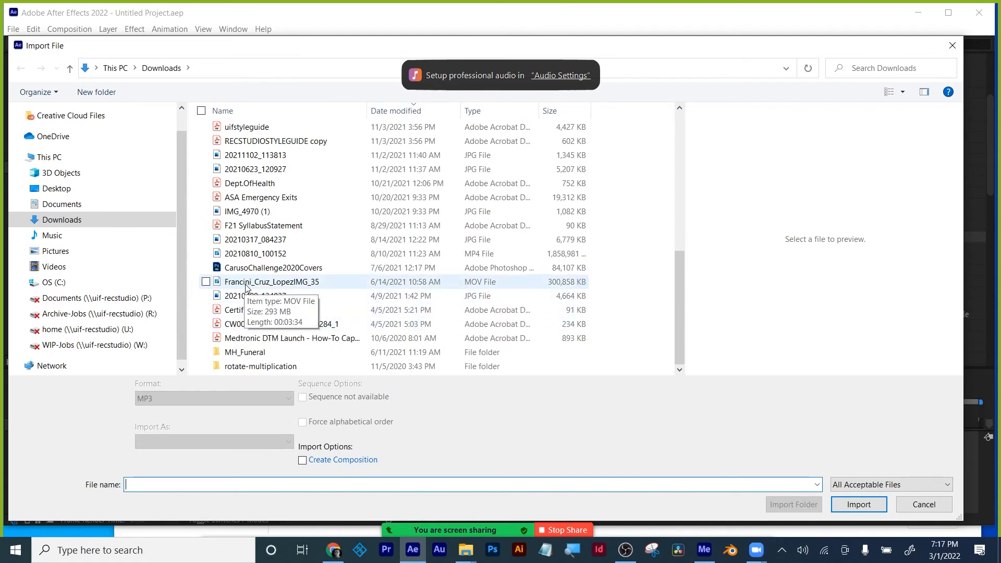
pyautogui.scroll(1, 78, 219)
pyautogui.click(57, 215)
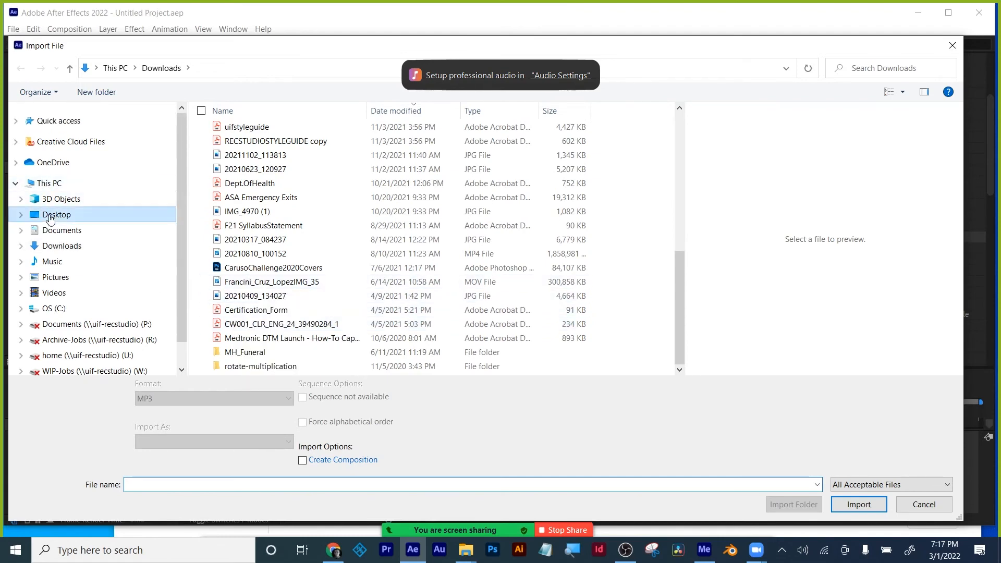
pyautogui.click(51, 246)
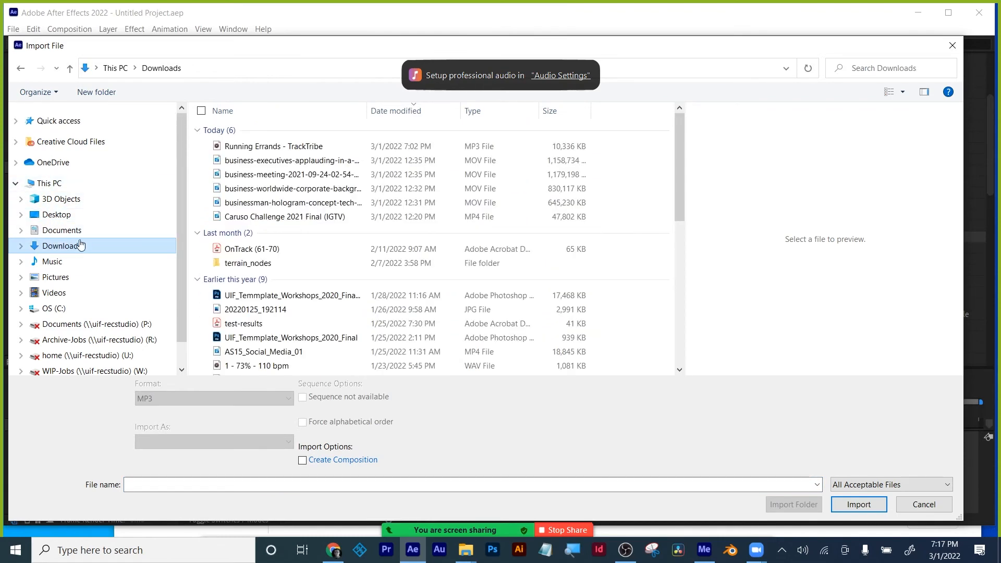
pyautogui.click(259, 163)
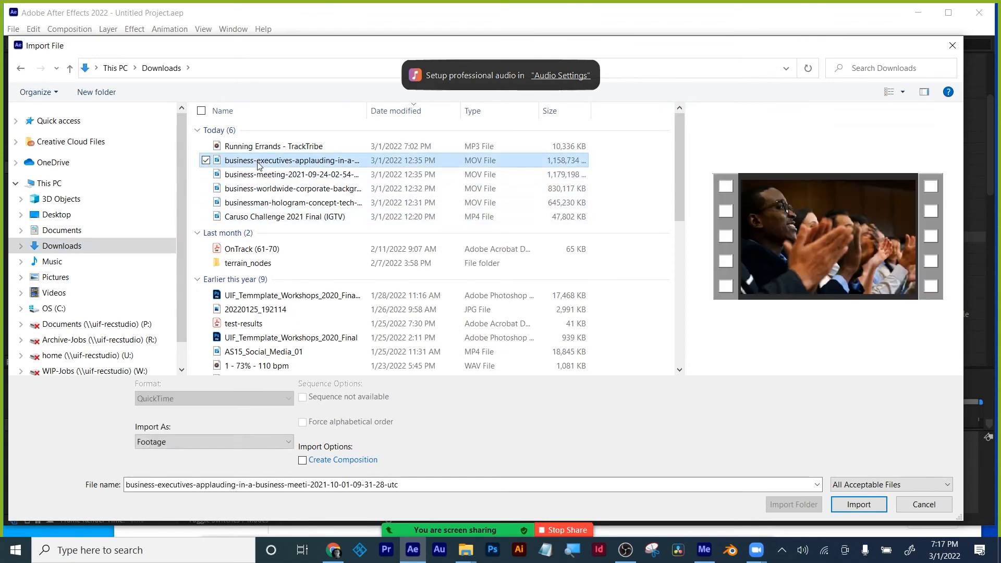
pyautogui.click(855, 503)
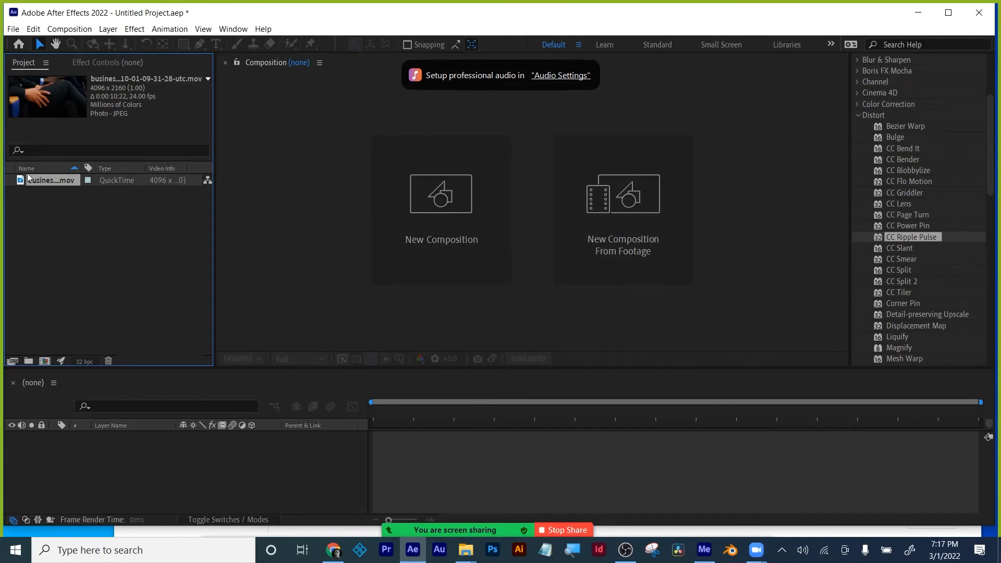
# - Create a composition from the imported clip, fitted in the viewer, and scrub to 0:00:05:05
pyautogui.moveTo(39, 181); pyautogui.dragTo(46, 361)
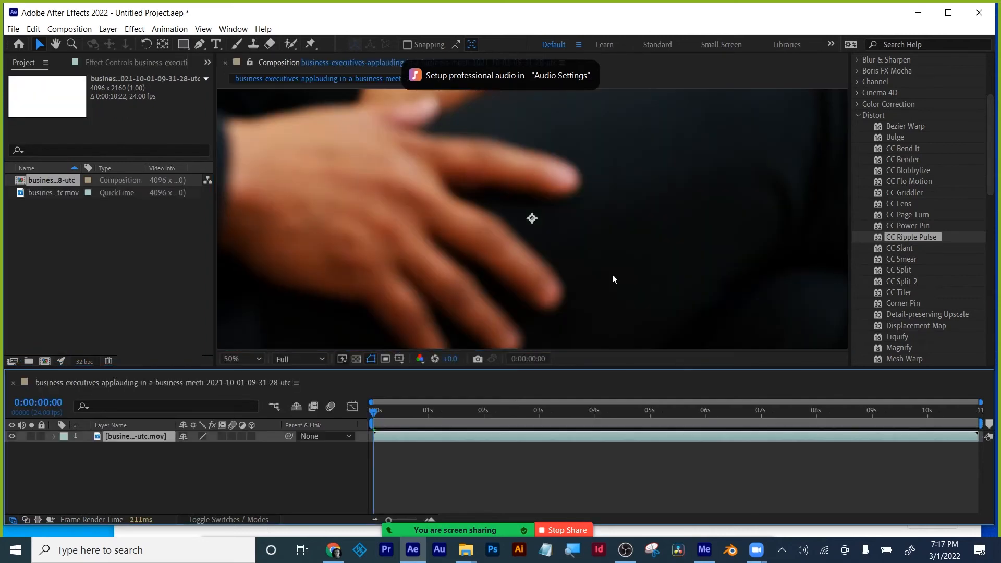
pyautogui.click(239, 358)
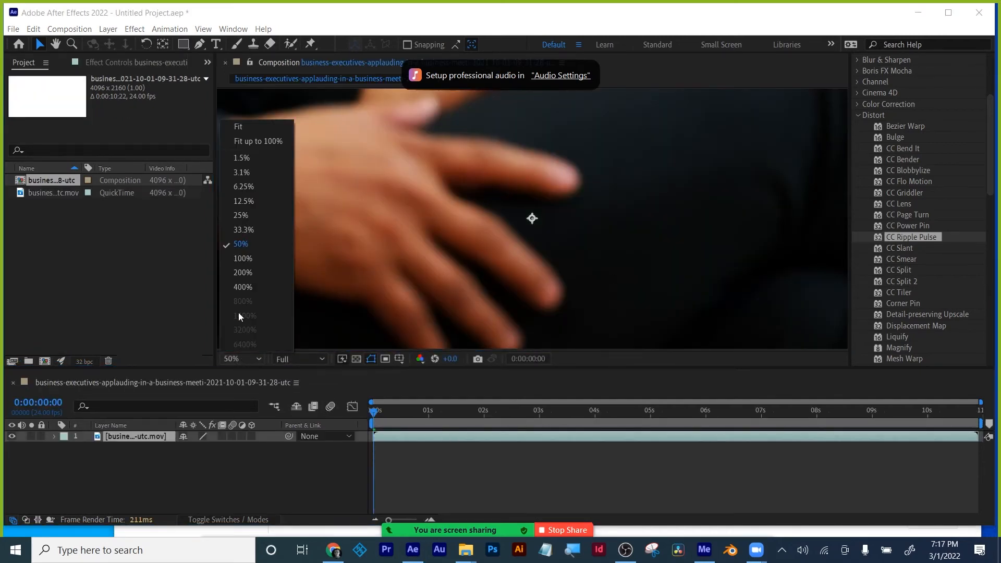
pyautogui.click(238, 122)
pyautogui.moveTo(401, 412); pyautogui.dragTo(663, 412)
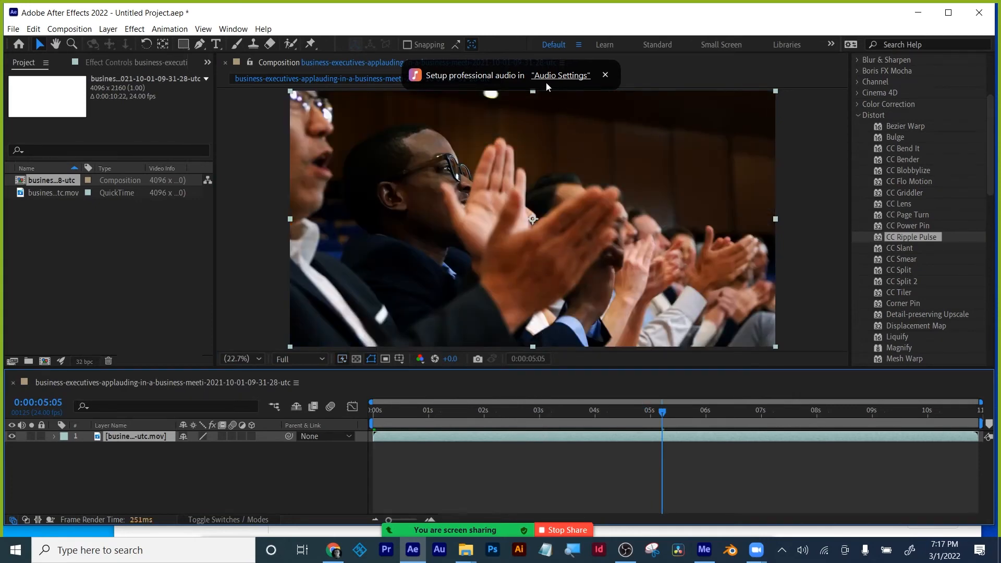
# - Try CC Ripple Pulse on the video layer with Pulse Level 134 and Center 2081, 1080, and remove the effect
pyautogui.moveTo(915, 235); pyautogui.dragTo(569, 437)
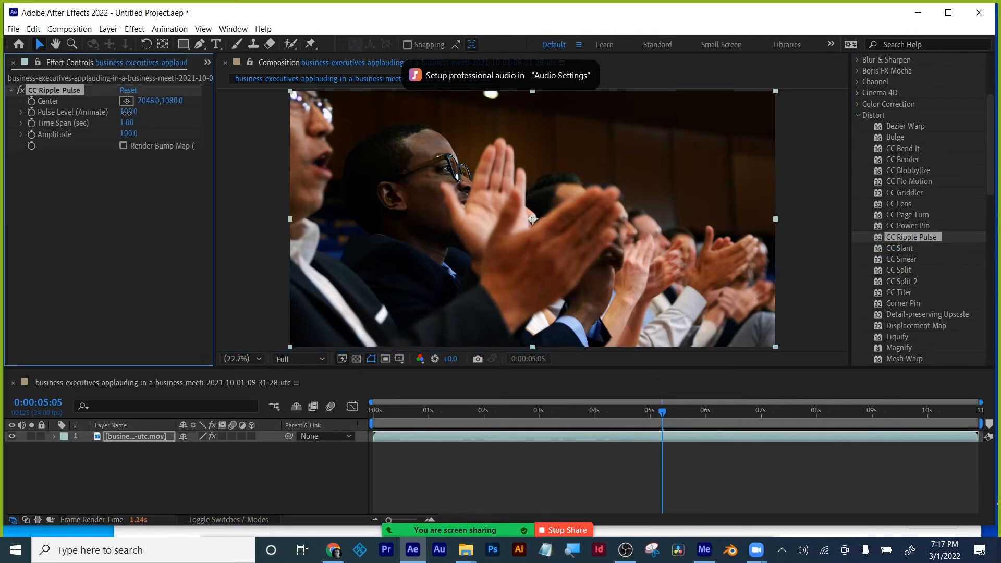
pyautogui.moveTo(126, 112); pyautogui.dragTo(144, 112)
pyautogui.moveTo(487, 409); pyautogui.dragTo(729, 411)
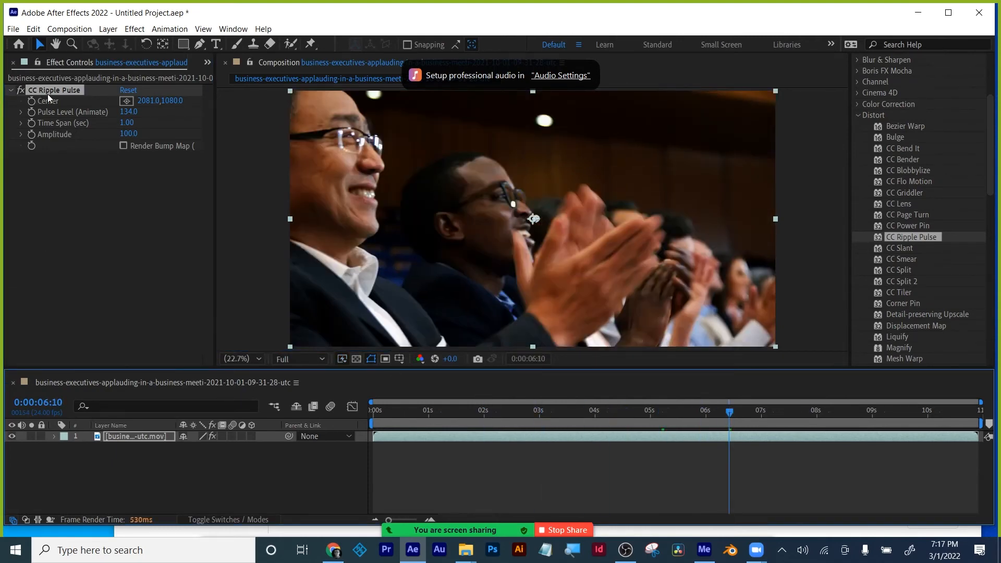
pyautogui.click(48, 94)
pyautogui.press('Delete')
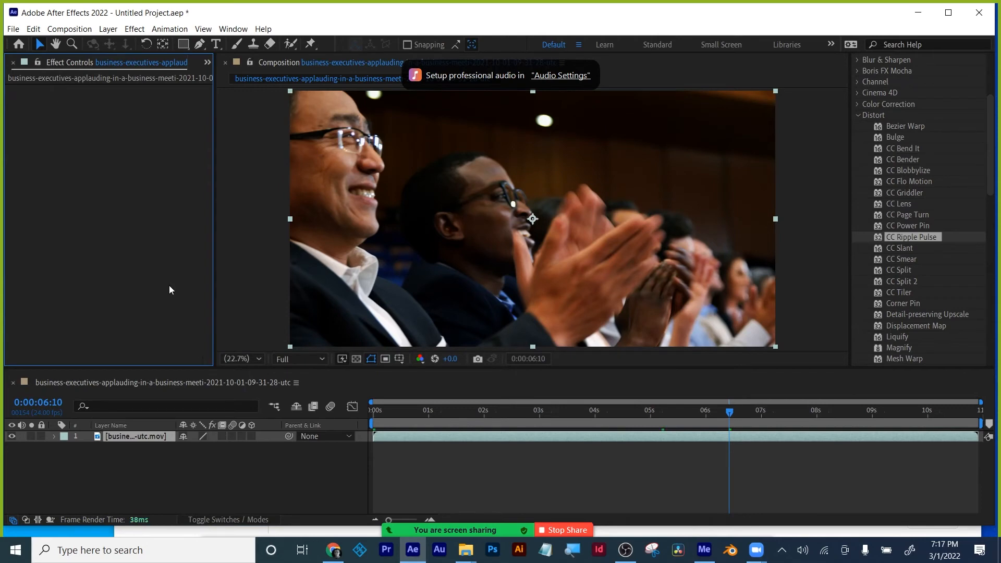
# - Hide the video layer and draw a rectangle with a 70 px red stroke near the middle of the composition
pyautogui.click(11, 436)
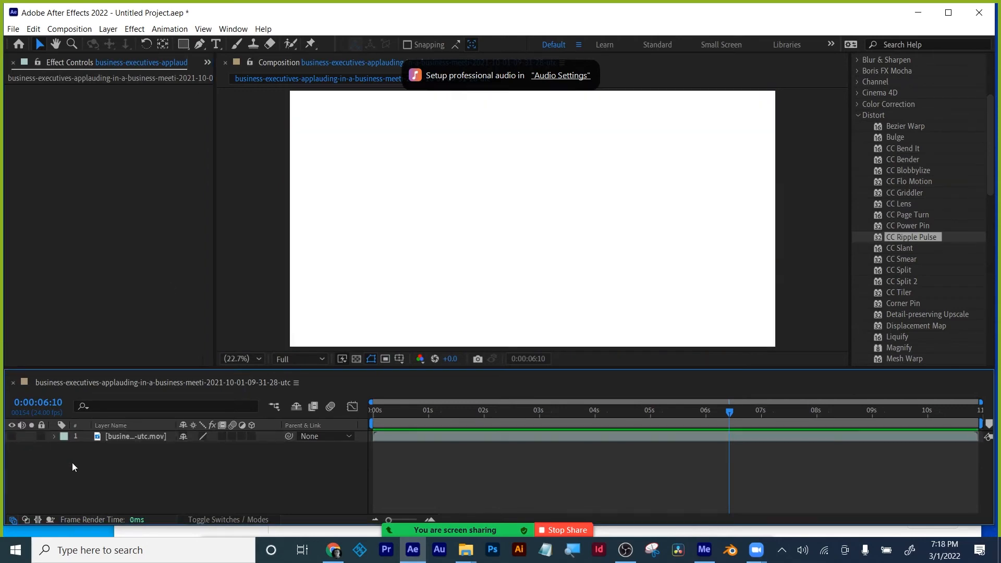
pyautogui.click(183, 44)
pyautogui.moveTo(458, 174); pyautogui.dragTo(557, 287)
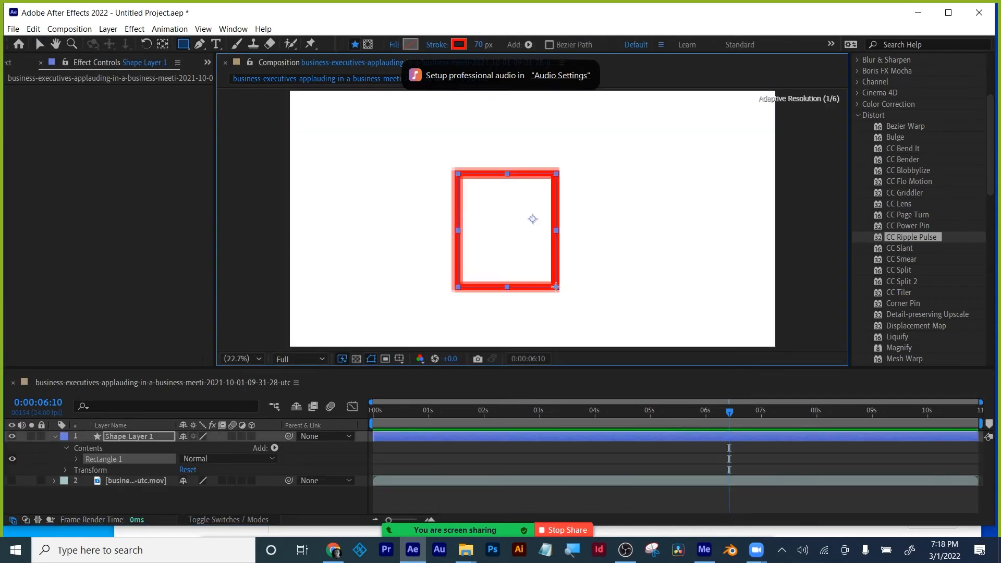
# - Try CC Ripple Pulse on the rectangle's shape layer with Center 1832, 1080, Pulse Level 153 and Render Bump Map enabled
pyautogui.moveTo(909, 241); pyautogui.dragTo(729, 441)
pyautogui.press('v')
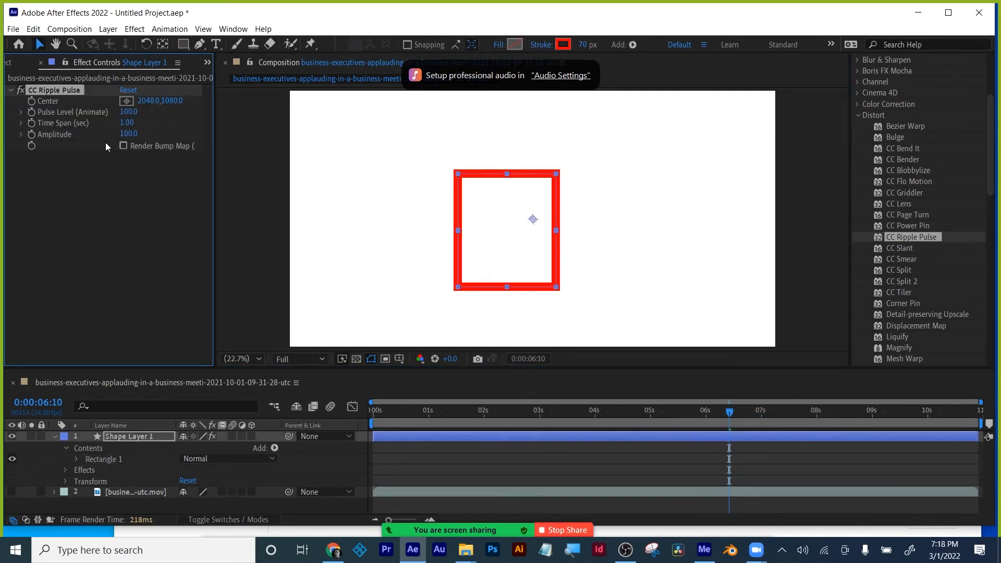
pyautogui.moveTo(129, 112); pyautogui.dragTo(5, 94)
pyautogui.click(123, 146)
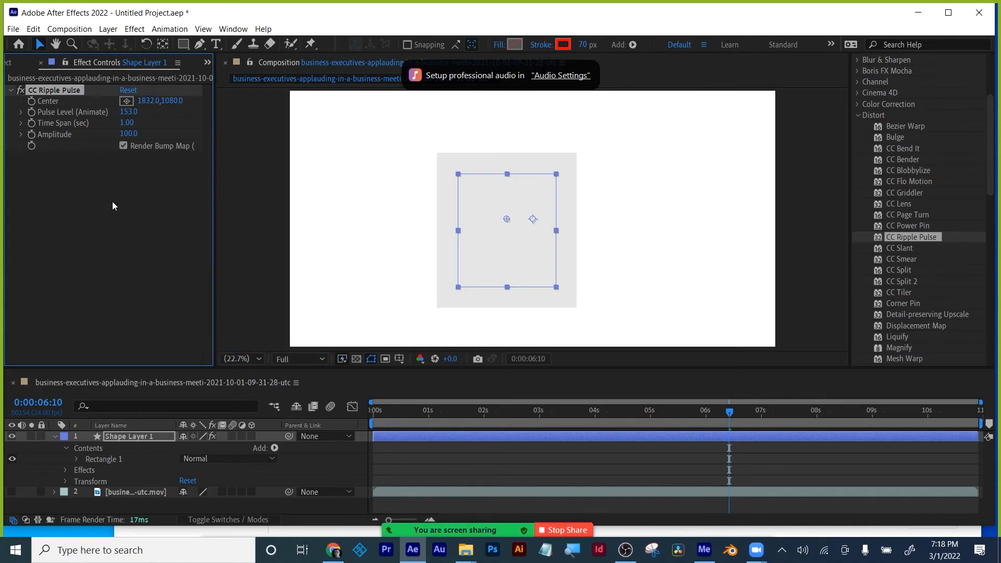
pyautogui.moveTo(376, 417); pyautogui.dragTo(752, 418)
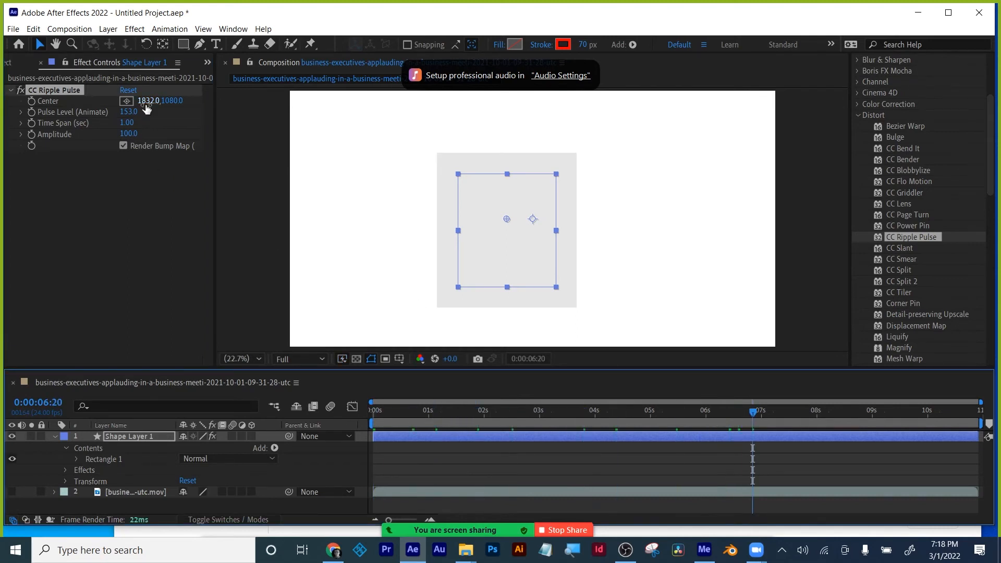
# - Set the ripple's Center to 1779, 1080 and Amplitude to 148, and preview the composition from the start
pyautogui.moveTo(146, 108)
pyautogui.mouseDown()
pyautogui.moveTo(198, 106)
pyautogui.moveTo(32, 101)
pyautogui.moveTo(108, 98)
pyautogui.mouseUp()
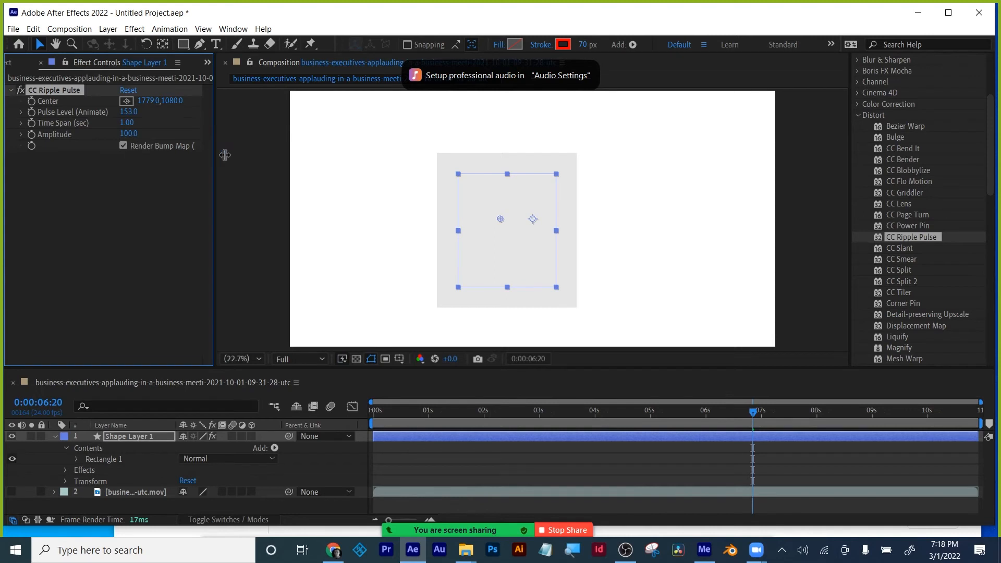
pyautogui.moveTo(225, 155); pyautogui.dragTo(274, 156)
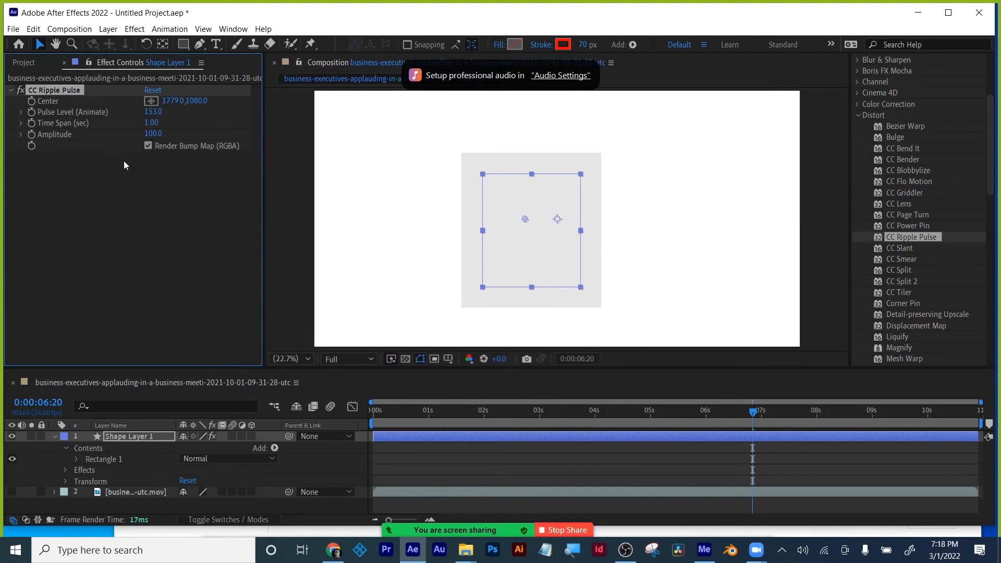
pyautogui.moveTo(157, 137); pyautogui.dragTo(182, 137)
pyautogui.moveTo(387, 412); pyautogui.dragTo(343, 413)
pyautogui.press('space')
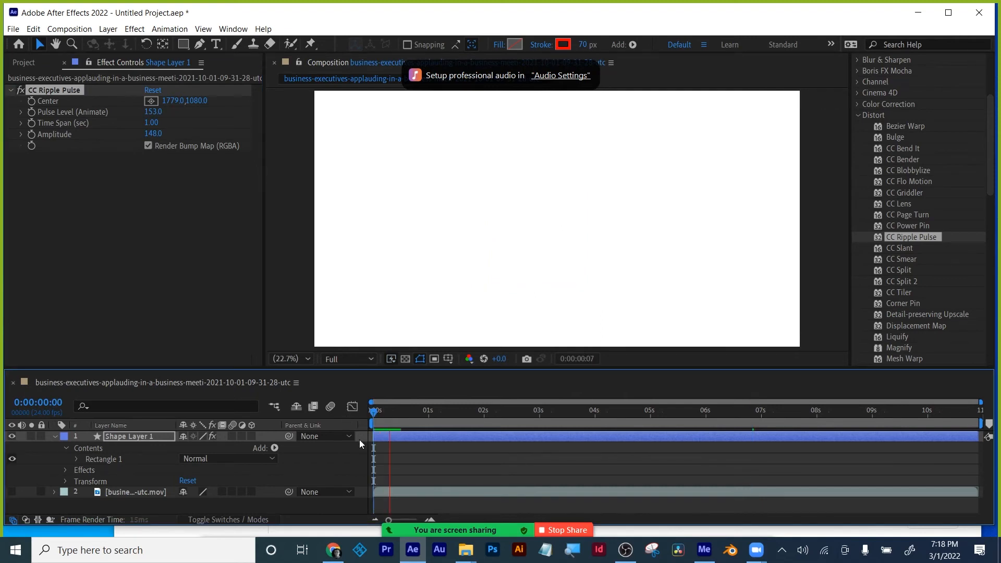
# - Stop the preview and delete the CC Ripple Pulse effect from the shape layer
pyautogui.click(50, 95)
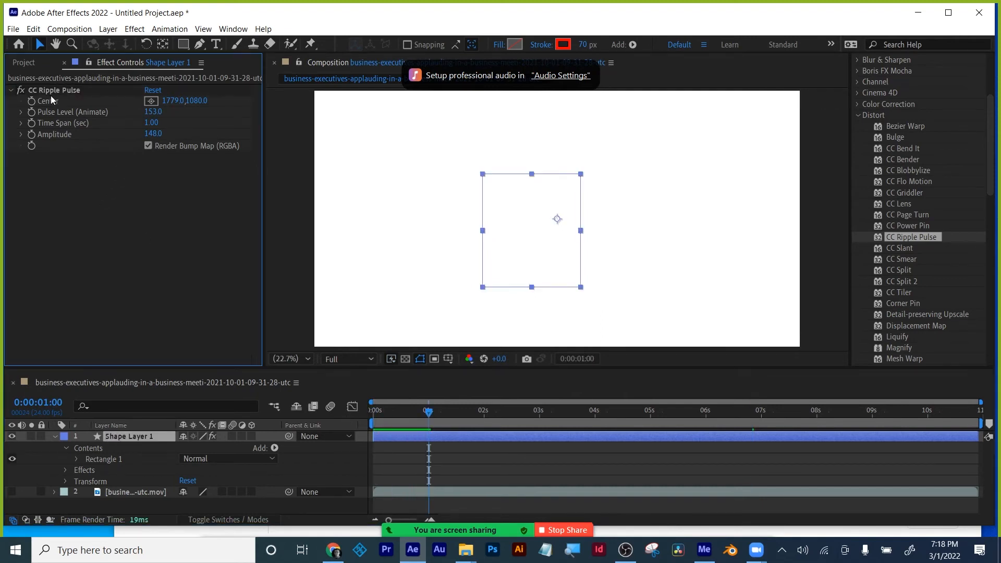
pyautogui.click(76, 93)
pyautogui.press('Delete')
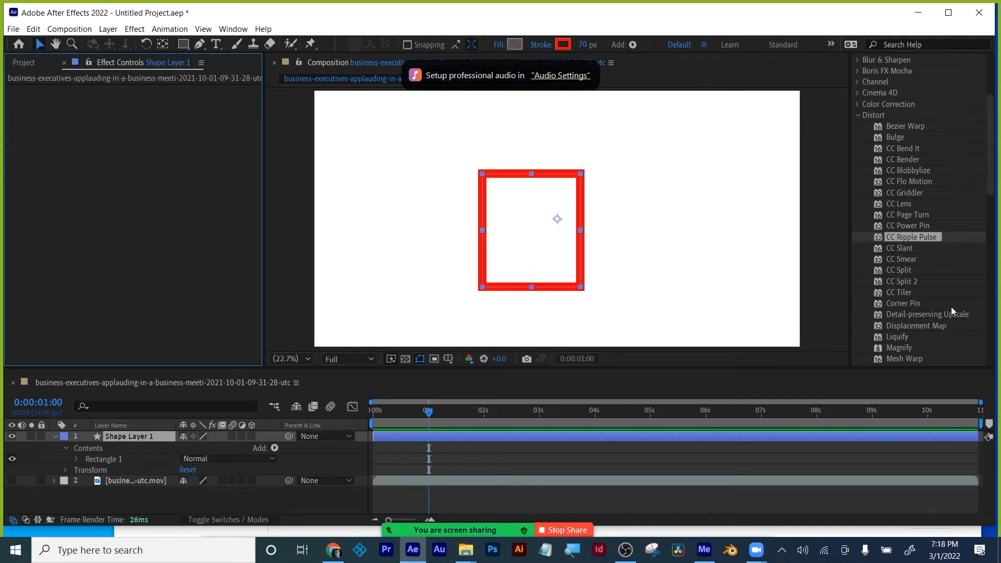
# - Apply CC Split 2 to the shape layer and place Point A on the rectangle's top edge at 1808.1, 699.5
pyautogui.doubleClick(901, 281)
pyautogui.click(88, 160)
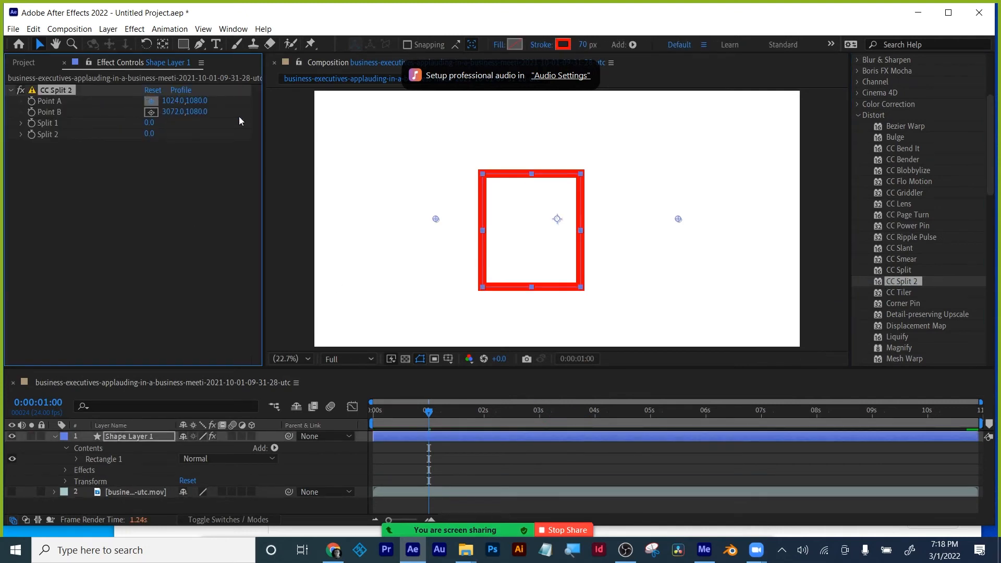
pyautogui.click(529, 173)
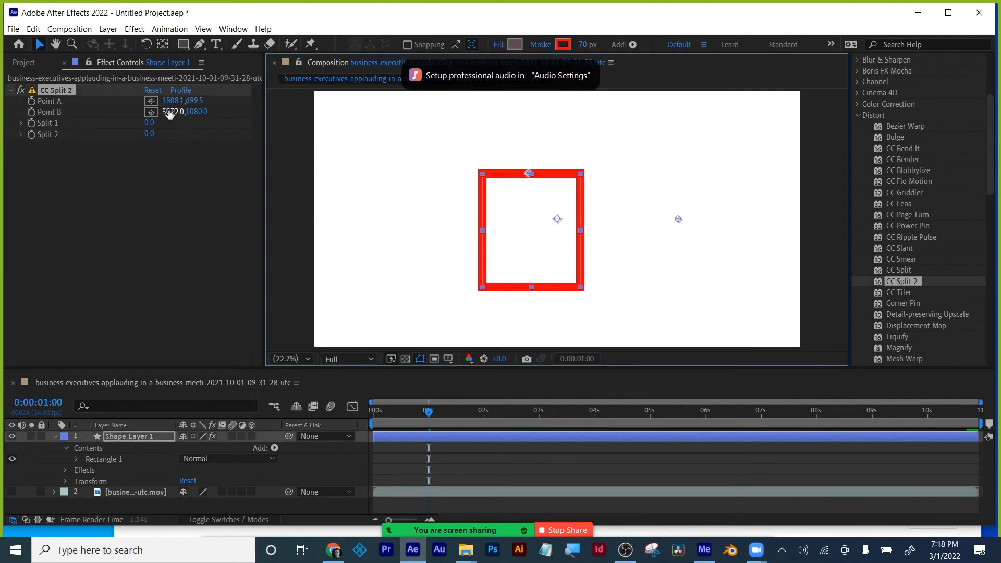
pyautogui.click(151, 112)
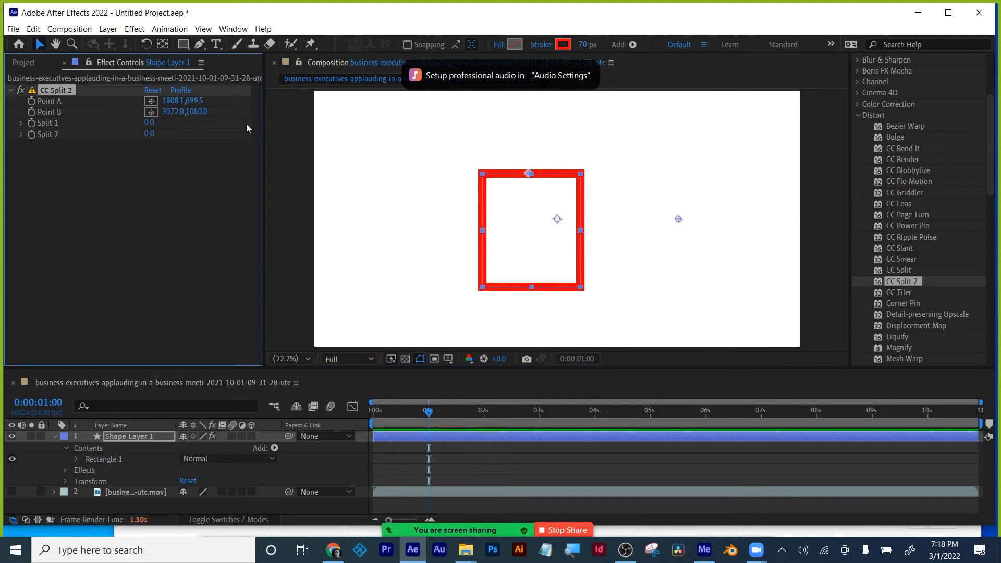
# - Set both Split 1 and Split 2 of the CC Split 2 effect to 187
pyautogui.moveTo(148, 123); pyautogui.dragTo(166, 124)
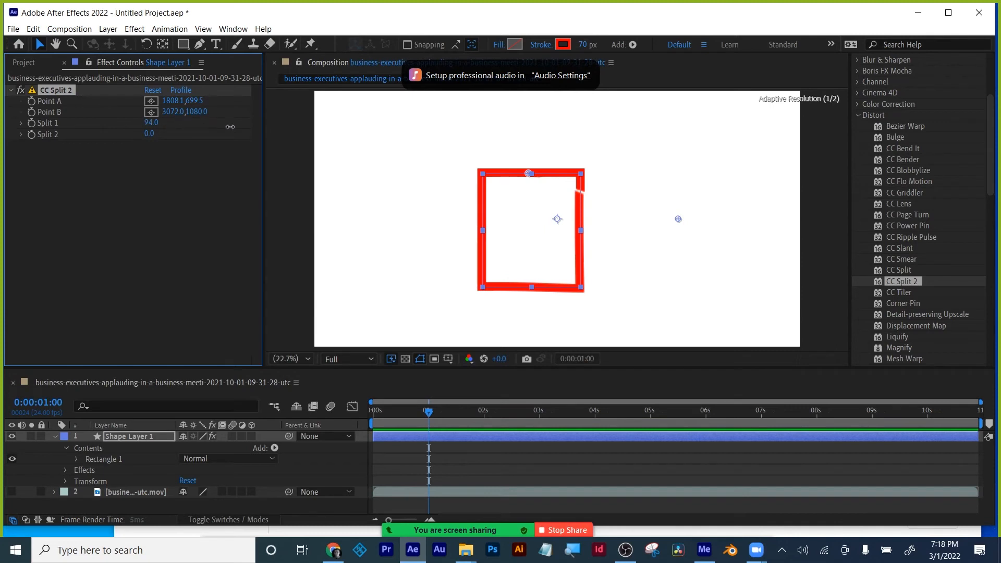
pyautogui.hotkey('ctrl', 'z')
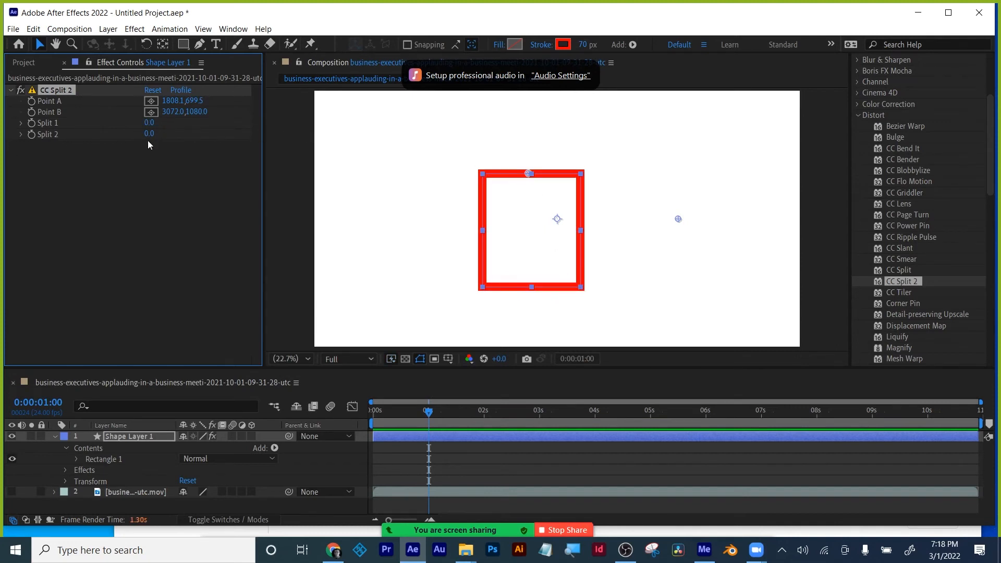
pyautogui.moveTo(149, 134); pyautogui.dragTo(289, 131)
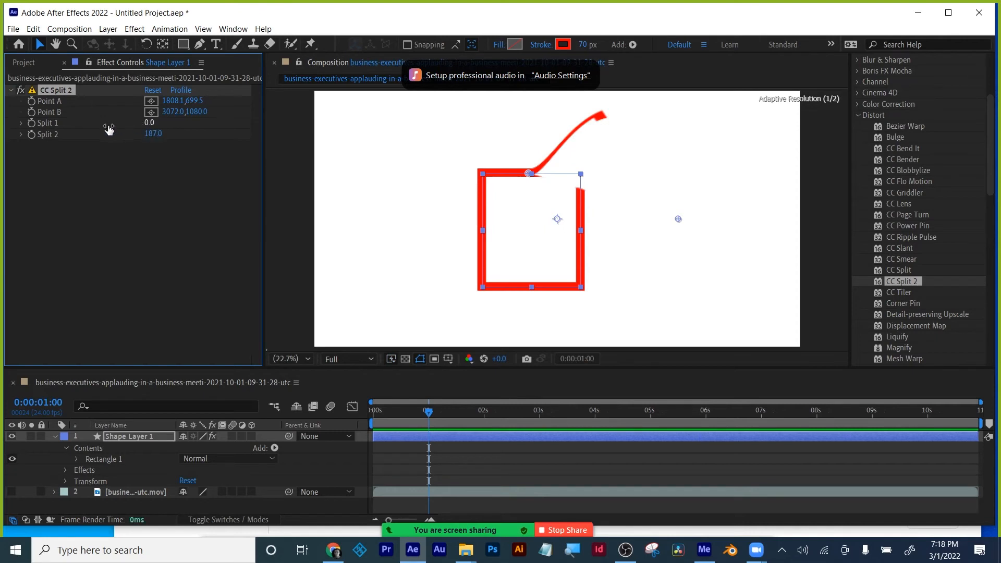
pyautogui.moveTo(109, 130); pyautogui.dragTo(197, 123)
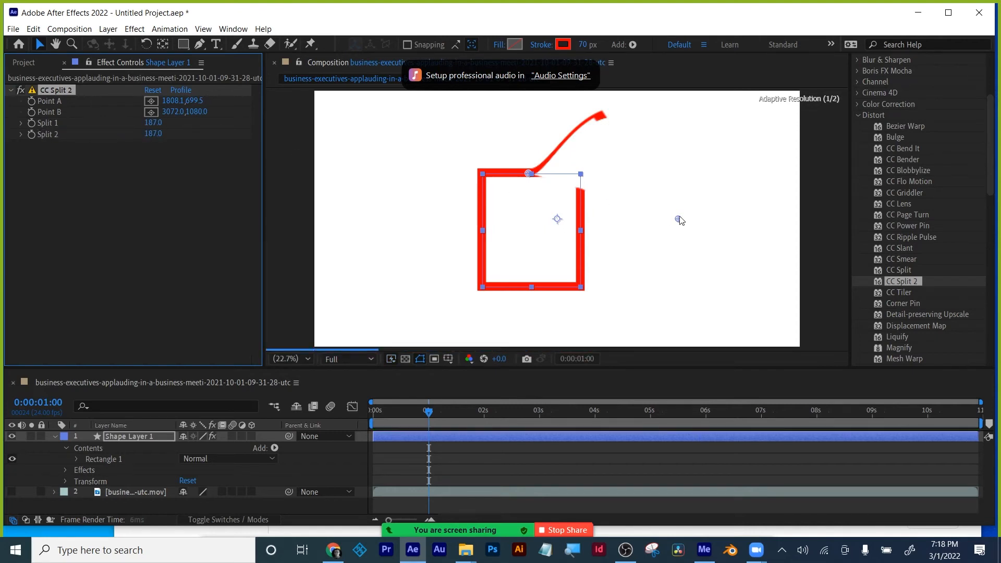
# - Move Point A to about 1346, 695 and Point B to about 2298, 1194, and set Split 2 to 250
pyautogui.moveTo(680, 228); pyautogui.dragTo(515, 263)
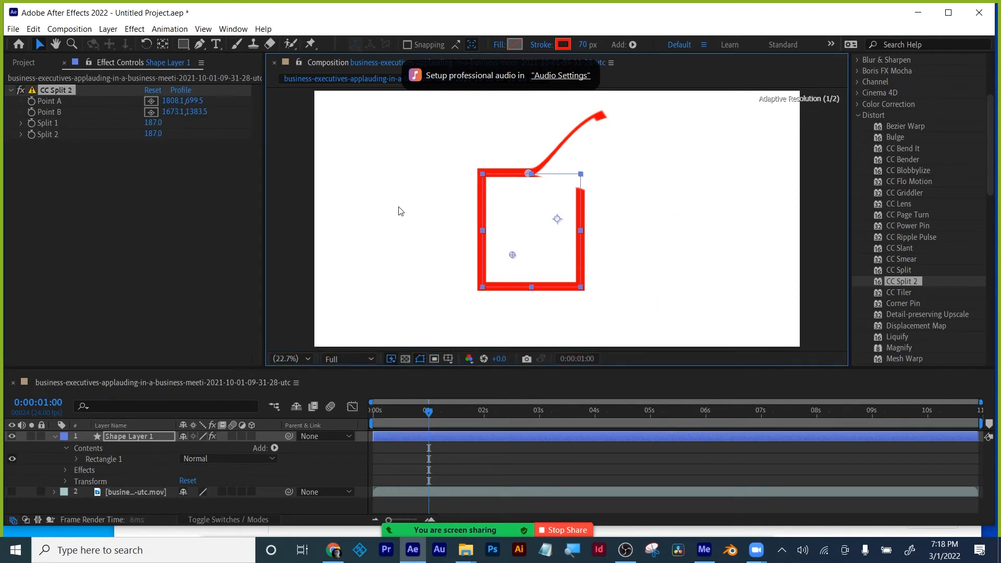
pyautogui.moveTo(399, 207); pyautogui.dragTo(633, 236)
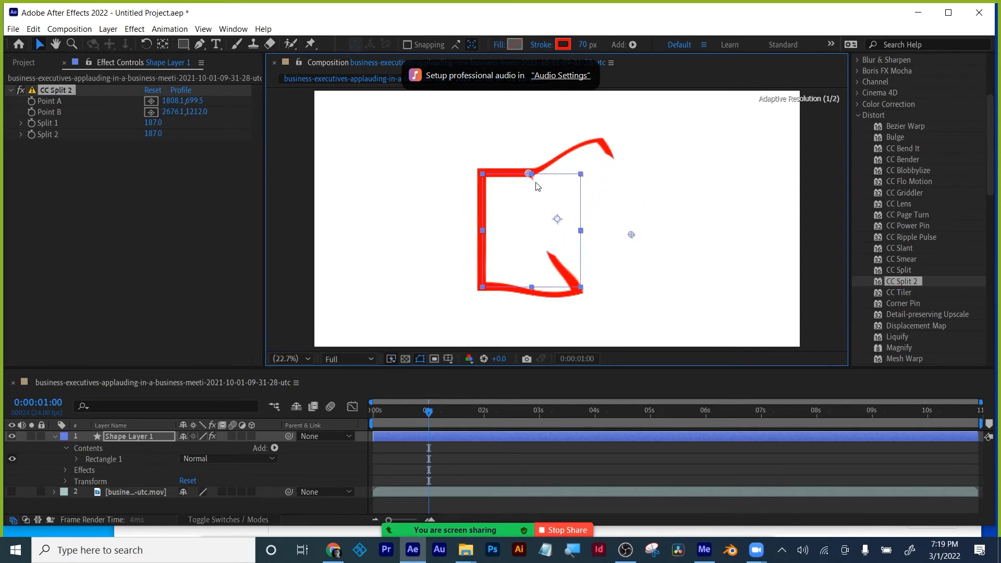
pyautogui.moveTo(475, 175); pyautogui.dragTo(474, 173)
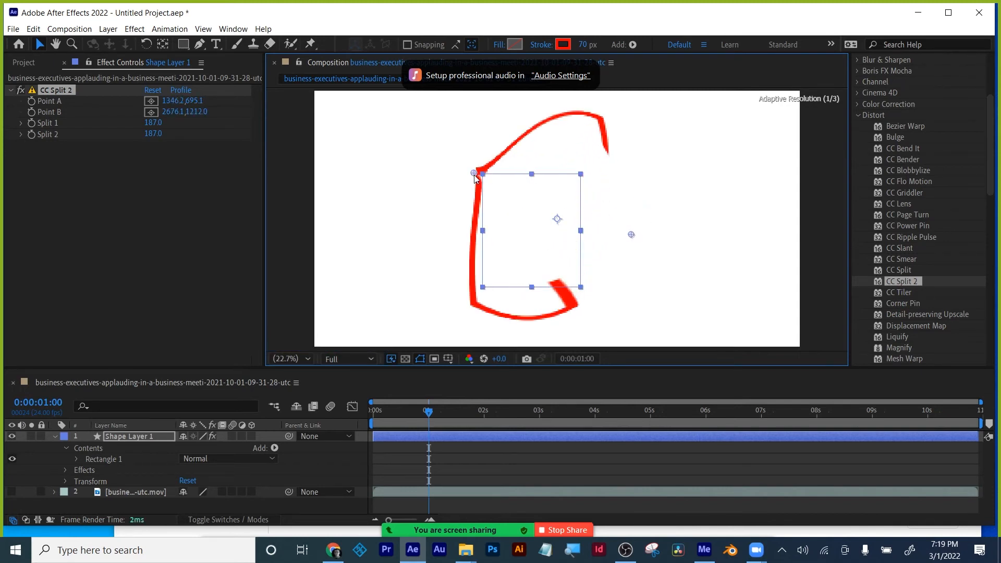
pyautogui.moveTo(631, 236)
pyautogui.mouseDown()
pyautogui.moveTo(572, 230)
pyautogui.moveTo(683, 228)
pyautogui.moveTo(586, 233)
pyautogui.mouseUp()
pyautogui.moveTo(184, 135); pyautogui.dragTo(276, 135)
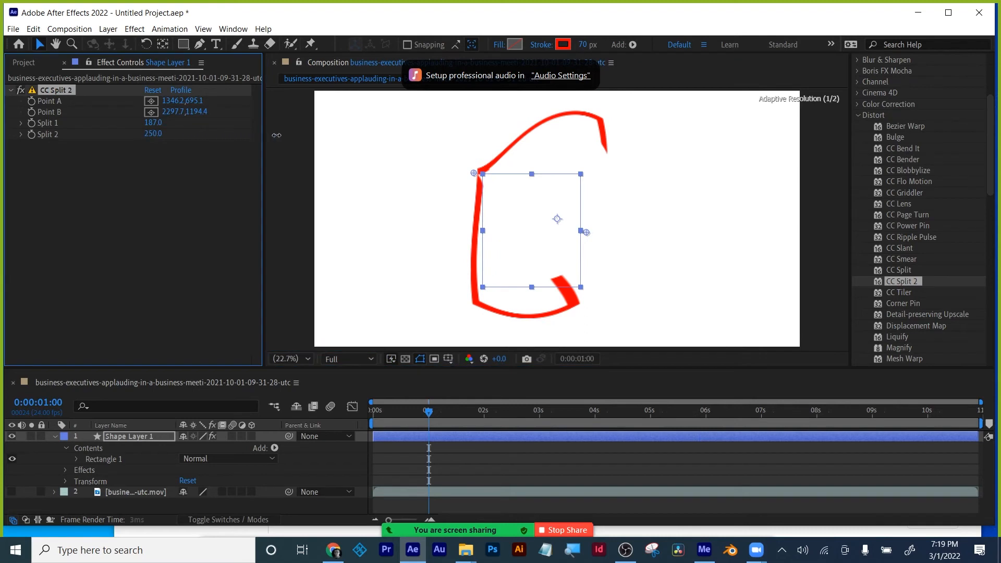
# - Set Split 2 to 156 and delete the CC Split 2 effect from the shape layer
pyautogui.moveTo(105, 142)
pyautogui.mouseDown()
pyautogui.moveTo(151, 138)
pyautogui.moveTo(174, 183)
pyautogui.mouseUp()
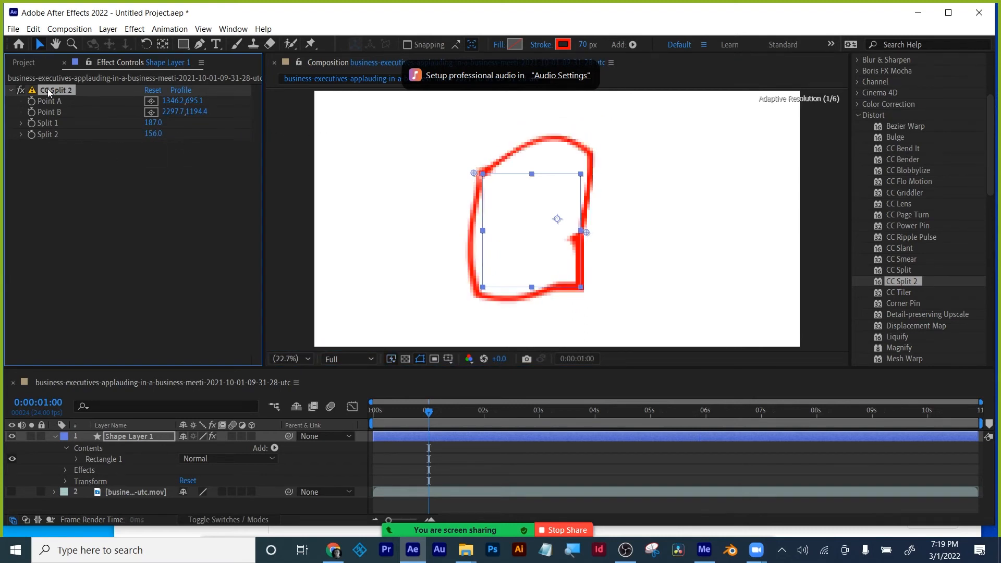
pyautogui.press('Delete')
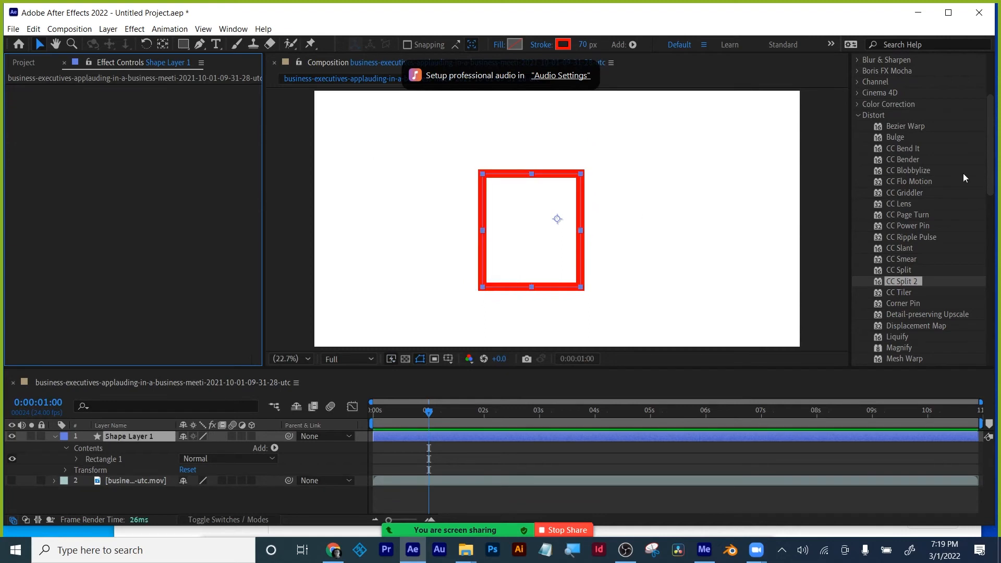
pyautogui.scroll(-4, 938, 168)
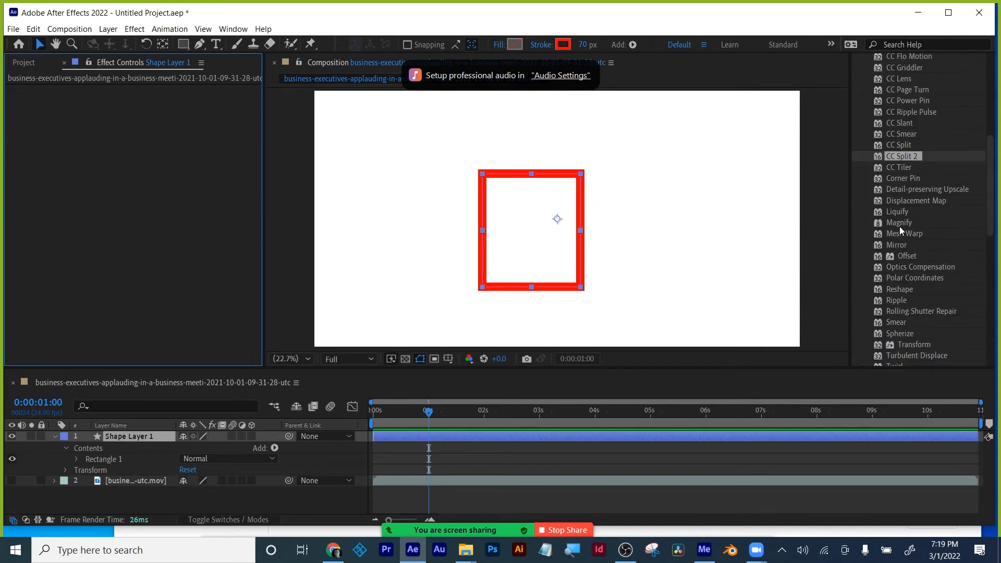
# - Make the applauding-executives video layer visible and delete Shape Layer 1
pyautogui.click(18, 439)
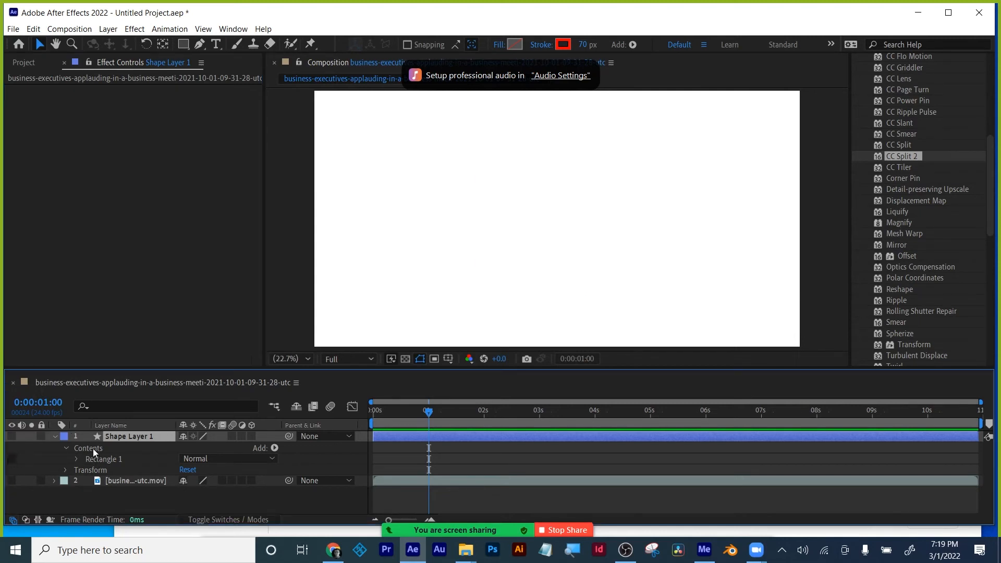
pyautogui.click(12, 480)
pyautogui.click(127, 439)
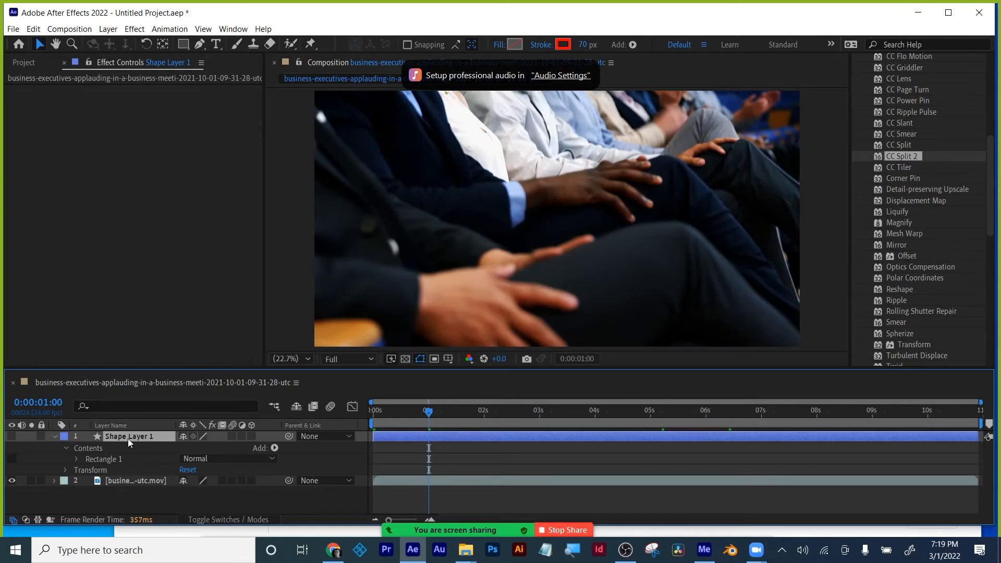
pyautogui.press('Delete')
# - Apply Mesh Warp to the video at 0:00:04:16 and pull several grid intersections around the faces out of place
pyautogui.moveTo(428, 411); pyautogui.dragTo(632, 412)
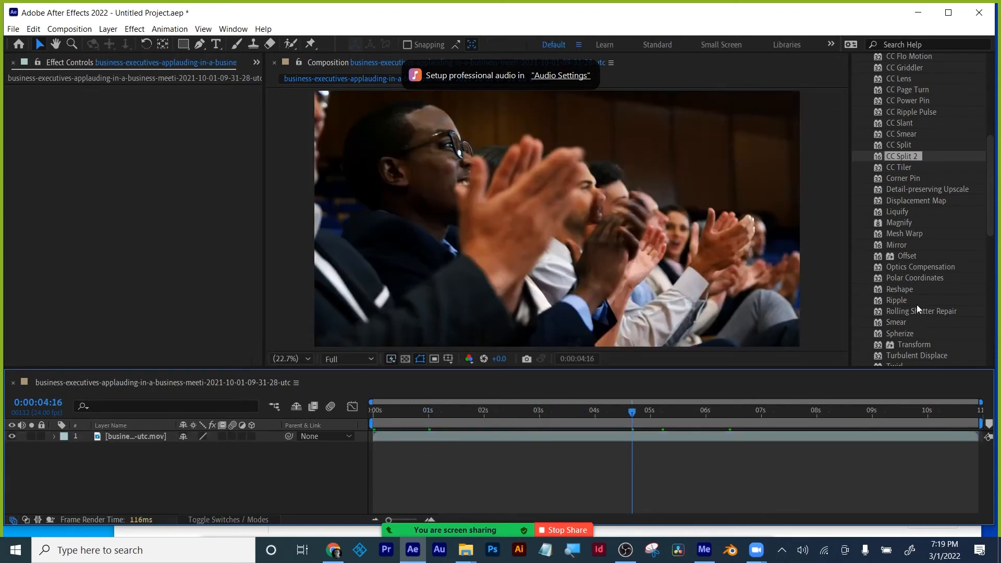
pyautogui.moveTo(912, 233); pyautogui.dragTo(662, 434)
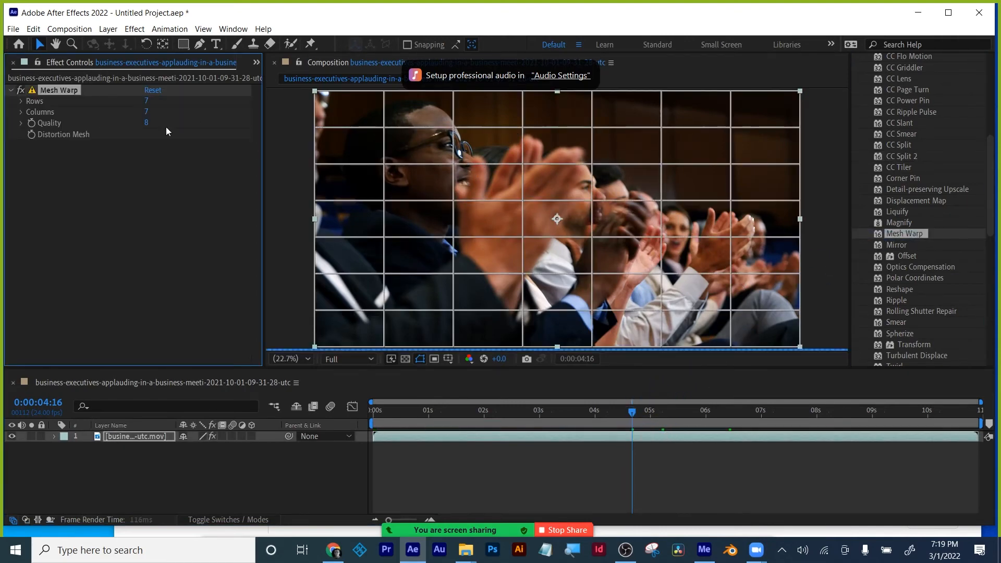
pyautogui.moveTo(316, 91); pyautogui.dragTo(315, 91)
pyautogui.moveTo(454, 127); pyautogui.dragTo(442, 116)
pyautogui.moveTo(453, 164)
pyautogui.mouseDown()
pyautogui.moveTo(468, 172)
pyautogui.moveTo(460, 163)
pyautogui.mouseUp()
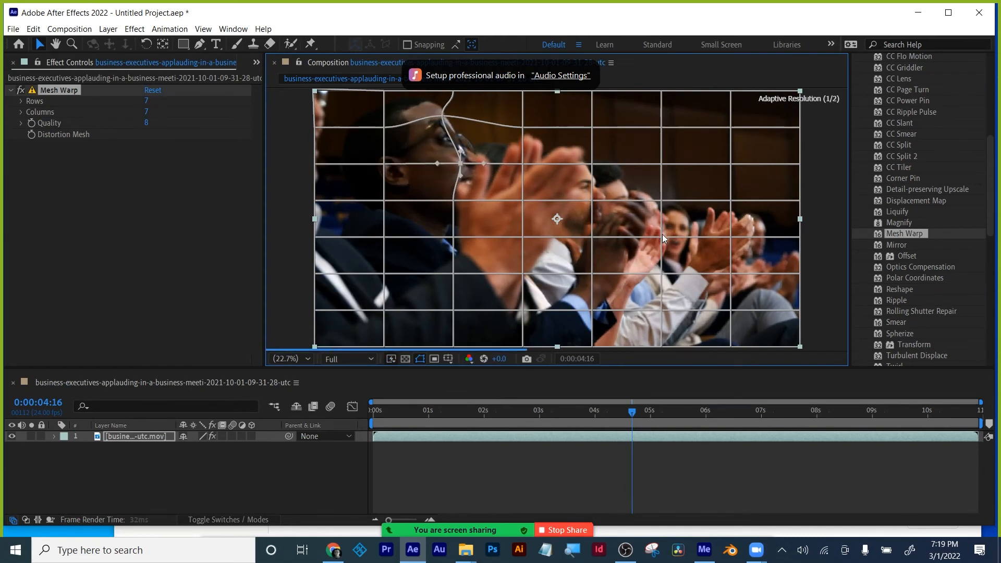
pyautogui.moveTo(662, 237); pyautogui.dragTo(673, 227)
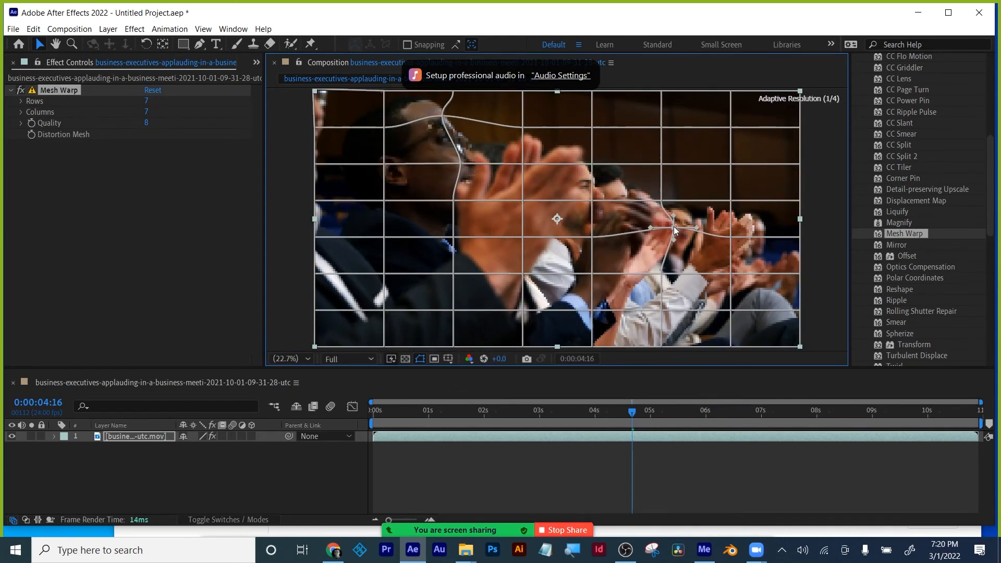
pyautogui.moveTo(728, 196); pyautogui.dragTo(735, 183)
# - Preview the mesh-warped video from the start and scrub to 0:00:06:10
pyautogui.moveTo(632, 411); pyautogui.dragTo(371, 444)
pyautogui.press('space')
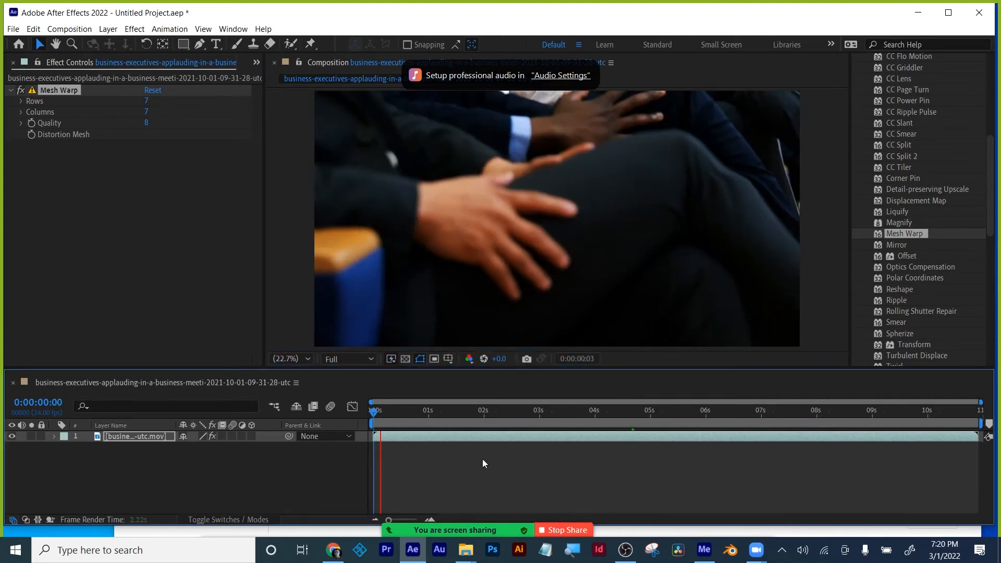
pyautogui.moveTo(412, 408); pyautogui.dragTo(741, 409)
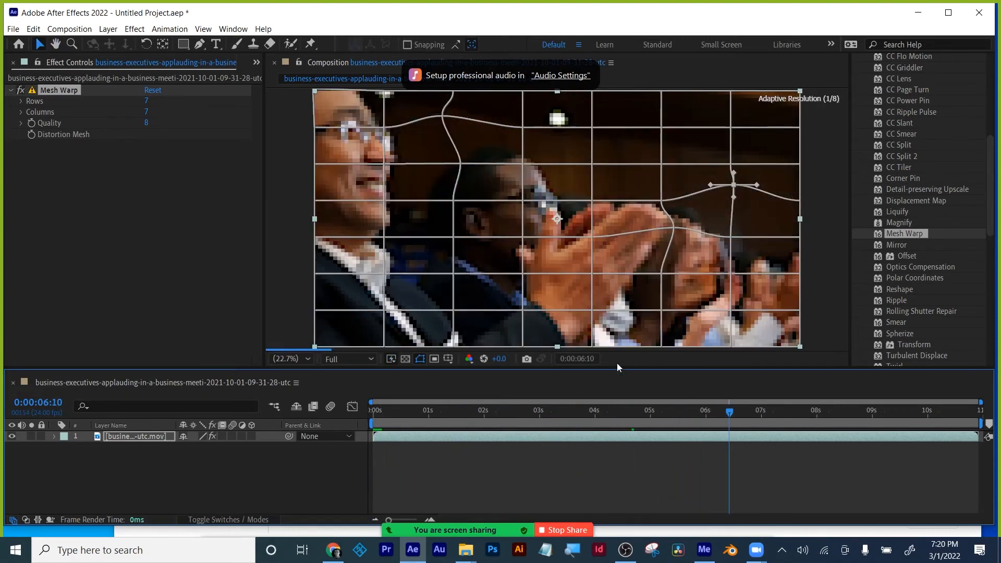
# - Try another Distort effect on the video layer
pyautogui.click(291, 244)
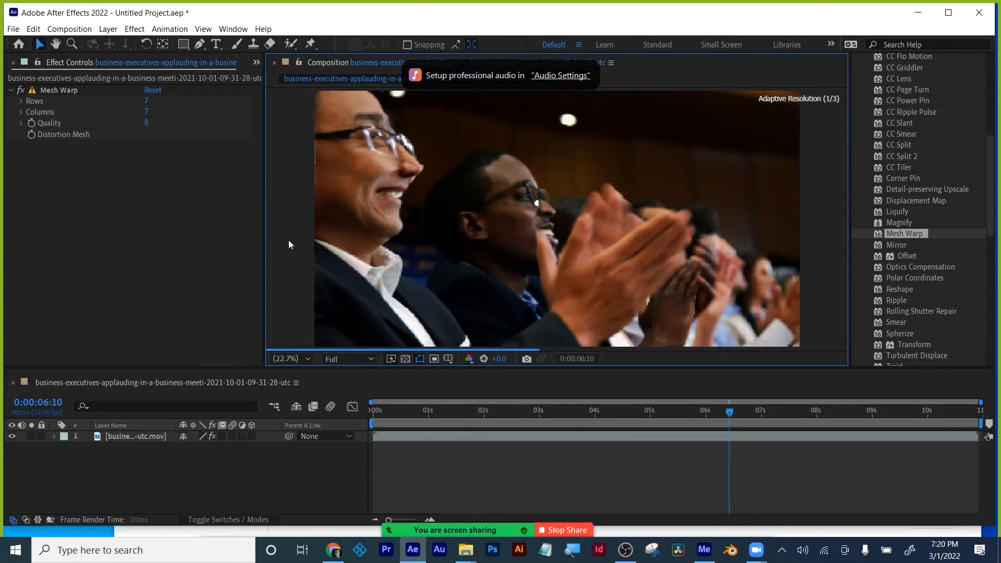
pyautogui.scroll(-3, 917, 219)
pyautogui.moveTo(896, 259); pyautogui.dragTo(659, 442)
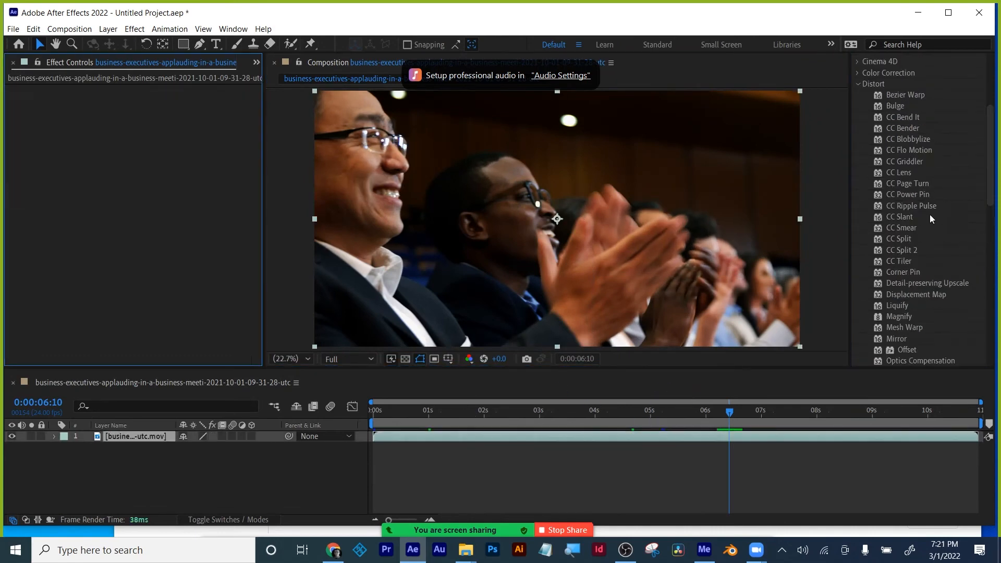
# - Apply CC Smear to the video, placing From on the nearest man's nose at 712.7, 642.3 and To at 1060.2, 483.9
pyautogui.scroll(-2, 932, 218)
pyautogui.moveTo(905, 165); pyautogui.dragTo(603, 439)
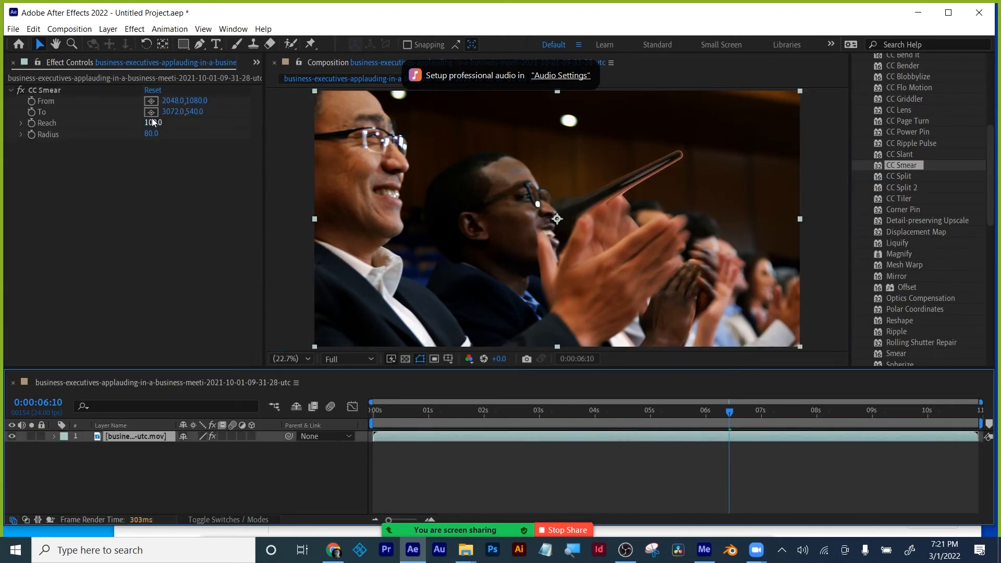
pyautogui.click(151, 101)
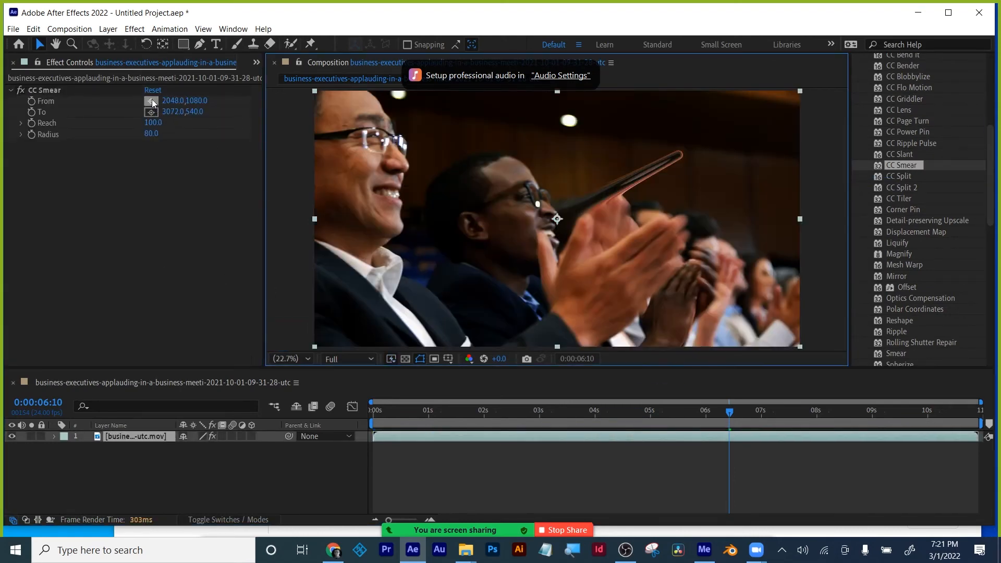
pyautogui.click(366, 158)
pyautogui.click(151, 112)
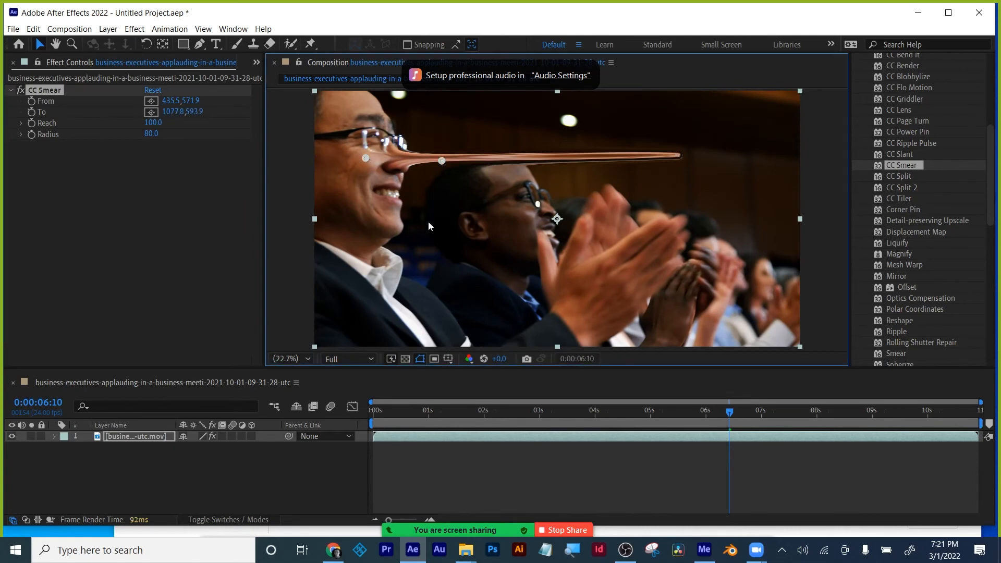
pyautogui.click(429, 167)
pyautogui.moveTo(429, 168); pyautogui.dragTo(431, 160)
pyautogui.moveTo(367, 159)
pyautogui.mouseDown()
pyautogui.moveTo(440, 148)
pyautogui.moveTo(404, 167)
pyautogui.mouseUp()
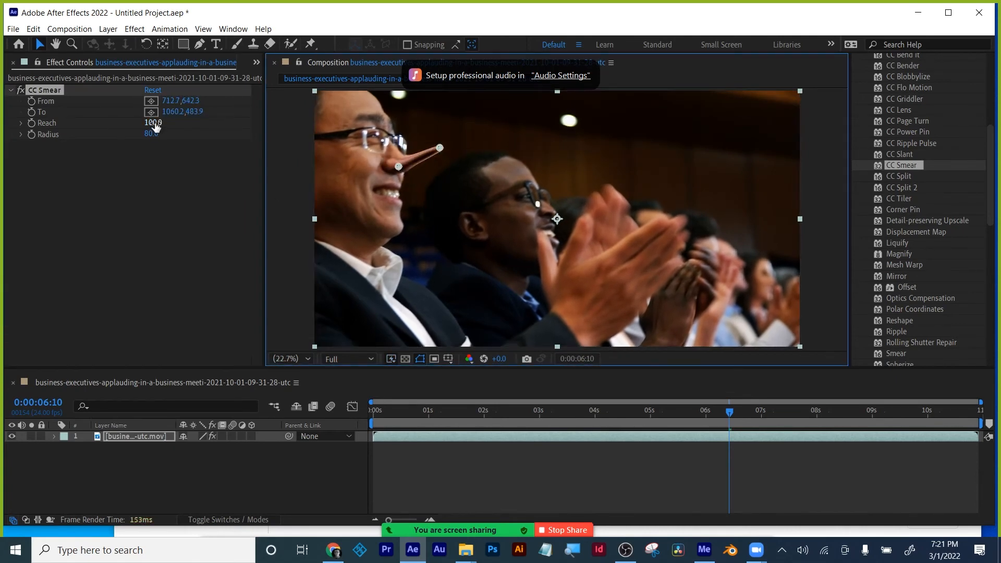
# - Keyframe the CC Smear Reach at 22 at 0:00:06:10 and at 138 at 0:00:07:03
pyautogui.moveTo(153, 123); pyautogui.dragTo(113, 127)
pyautogui.click(31, 123)
pyautogui.moveTo(730, 411); pyautogui.dragTo(768, 413)
pyautogui.moveTo(156, 123); pyautogui.dragTo(232, 123)
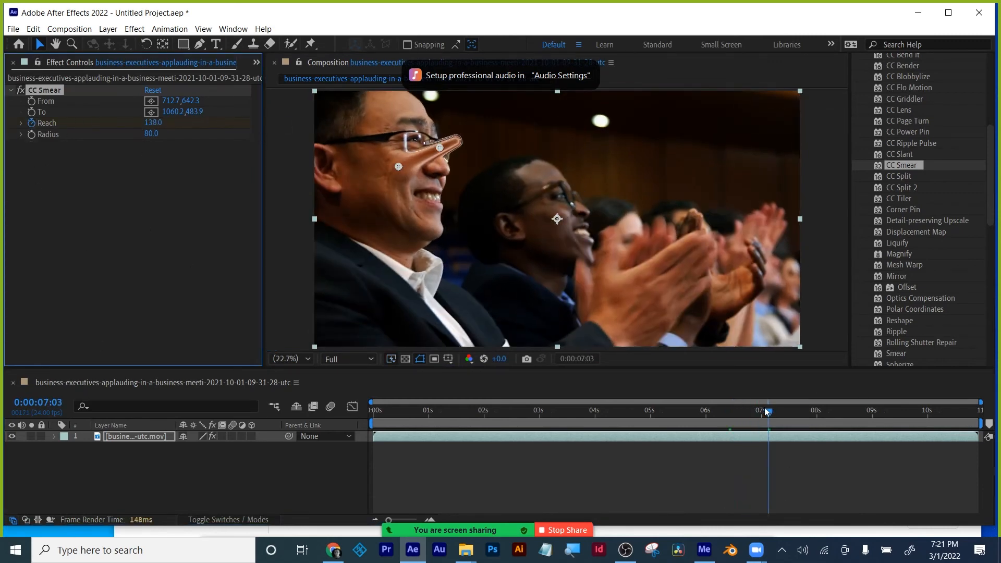
# - Keyframe the smear's From and To points to follow the man's nose up to 0:00:08:21
pyautogui.moveTo(767, 412)
pyautogui.mouseDown()
pyautogui.moveTo(706, 411)
pyautogui.moveTo(748, 412)
pyautogui.mouseUp()
pyautogui.moveTo(398, 167)
pyautogui.mouseDown()
pyautogui.moveTo(421, 175)
pyautogui.moveTo(457, 163)
pyautogui.mouseUp()
pyautogui.moveTo(748, 412); pyautogui.dragTo(767, 412)
pyautogui.moveTo(421, 174); pyautogui.dragTo(463, 164)
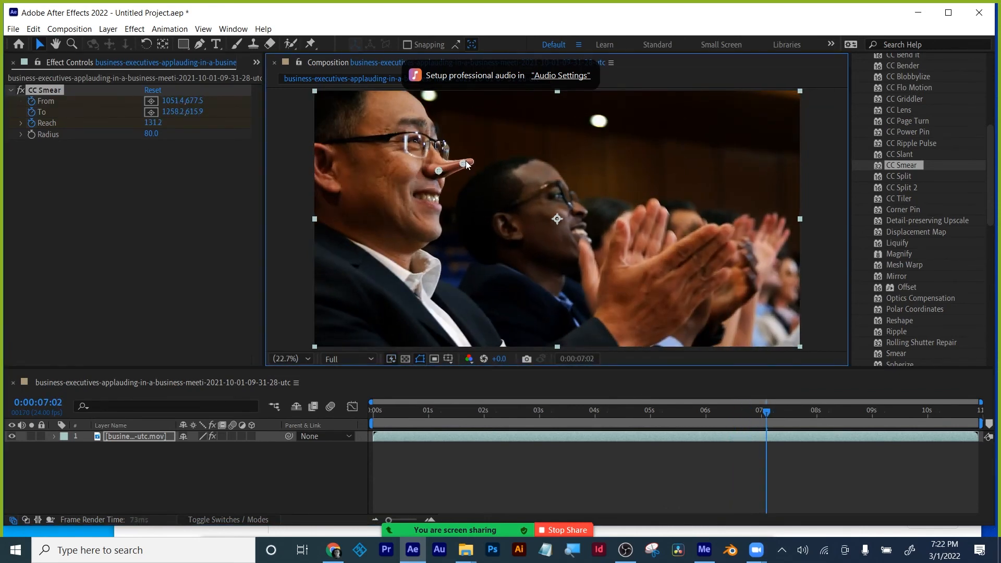
pyautogui.moveTo(768, 412); pyautogui.dragTo(823, 414)
pyautogui.moveTo(463, 163)
pyautogui.mouseDown()
pyautogui.moveTo(514, 162)
pyautogui.moveTo(480, 176)
pyautogui.moveTo(504, 173)
pyautogui.mouseUp()
pyautogui.moveTo(822, 411); pyautogui.dragTo(866, 413)
pyautogui.moveTo(504, 173)
pyautogui.mouseDown()
pyautogui.moveTo(540, 169)
pyautogui.moveTo(516, 180)
pyautogui.mouseUp()
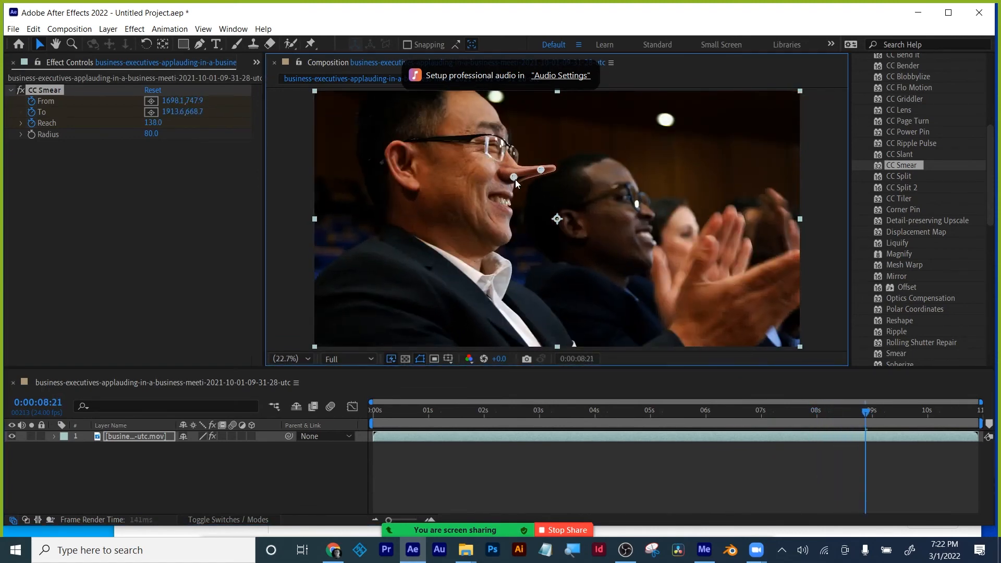
# - Reveal the layer's keyframes, set the work area from 0:00:06:10 to 0:00:08:21, and preview it
pyautogui.click(796, 436)
pyautogui.press('u')
pyautogui.click(729, 412)
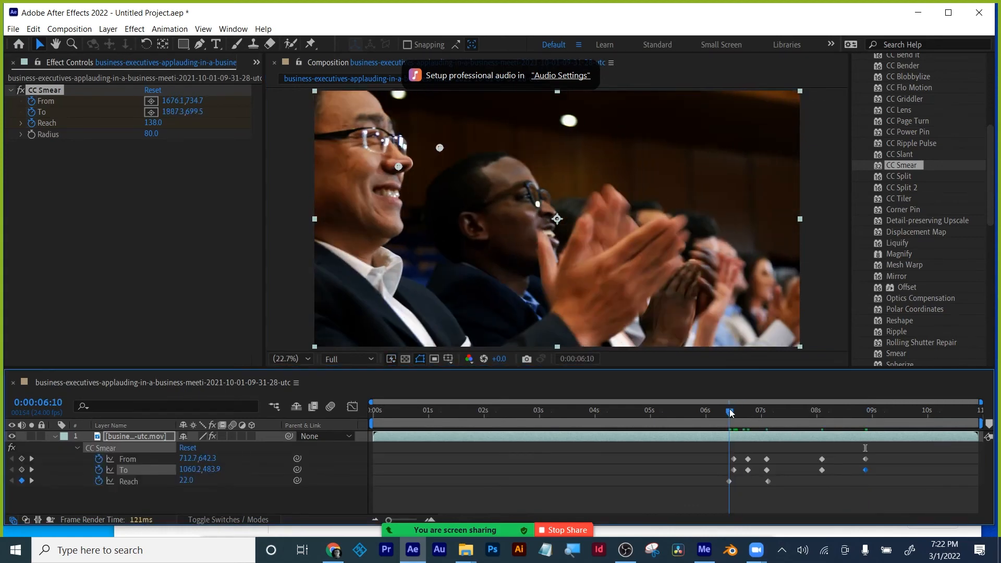
pyautogui.moveTo(375, 426)
pyautogui.mouseDown()
pyautogui.moveTo(608, 425)
pyautogui.moveTo(729, 441)
pyautogui.moveTo(816, 420)
pyautogui.moveTo(869, 425)
pyautogui.mouseUp()
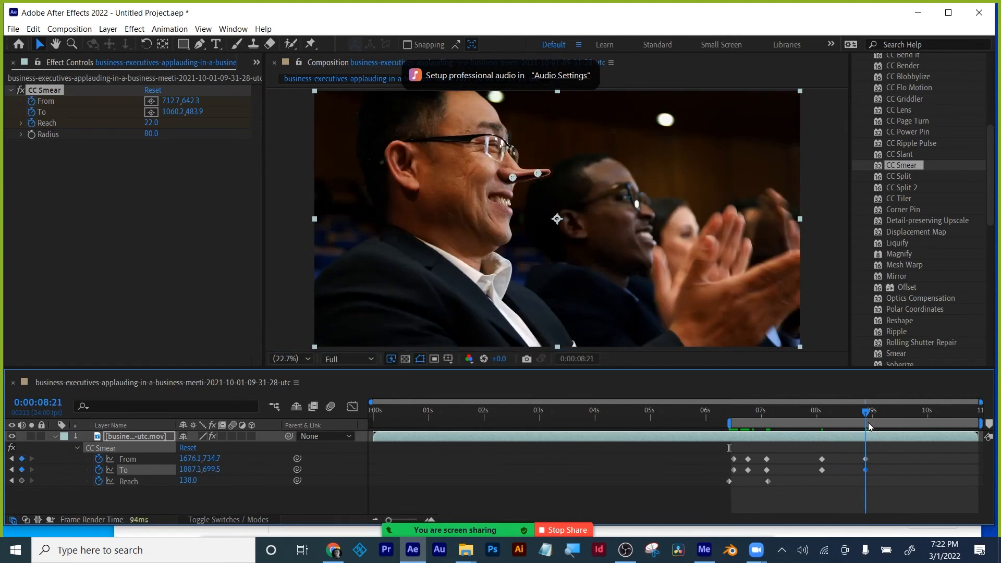
pyautogui.press('n')
pyautogui.press('space')
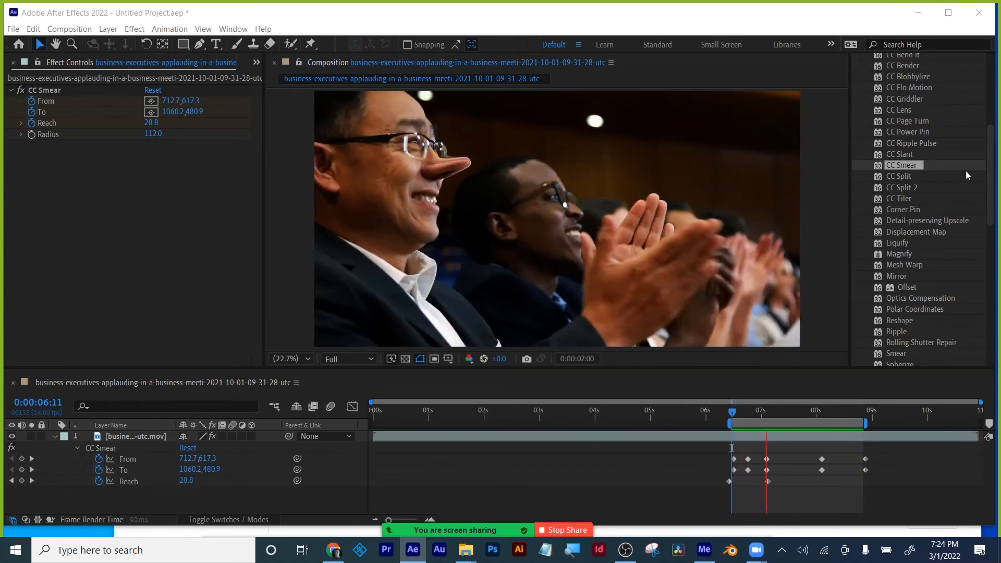
# - Apply Twirl to the video with its center at 886.6, 741.3 by the nearest man's nose, angle -38° and radius 16
pyautogui.moveTo(895, 304); pyautogui.dragTo(757, 440)
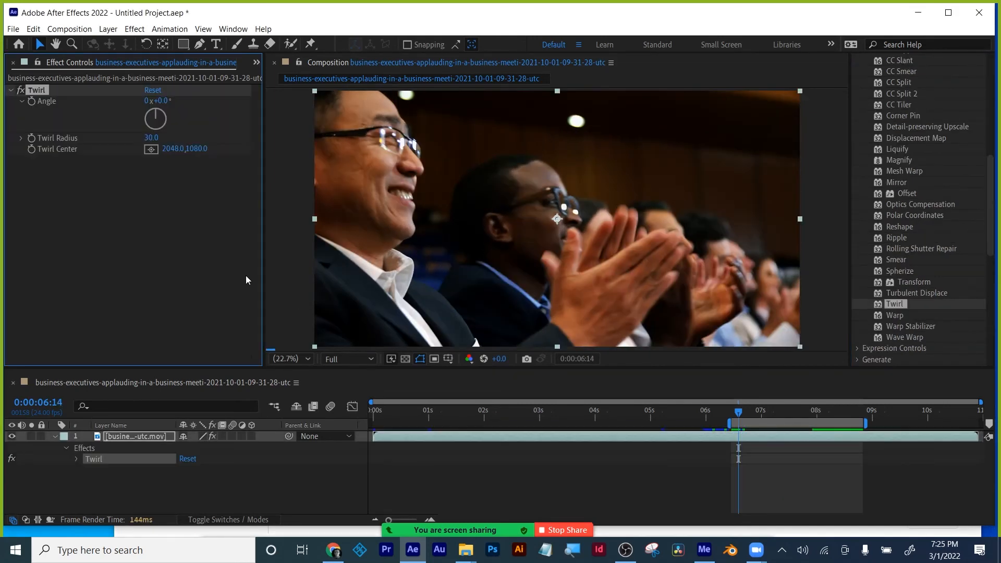
pyautogui.moveTo(161, 100); pyautogui.dragTo(178, 99)
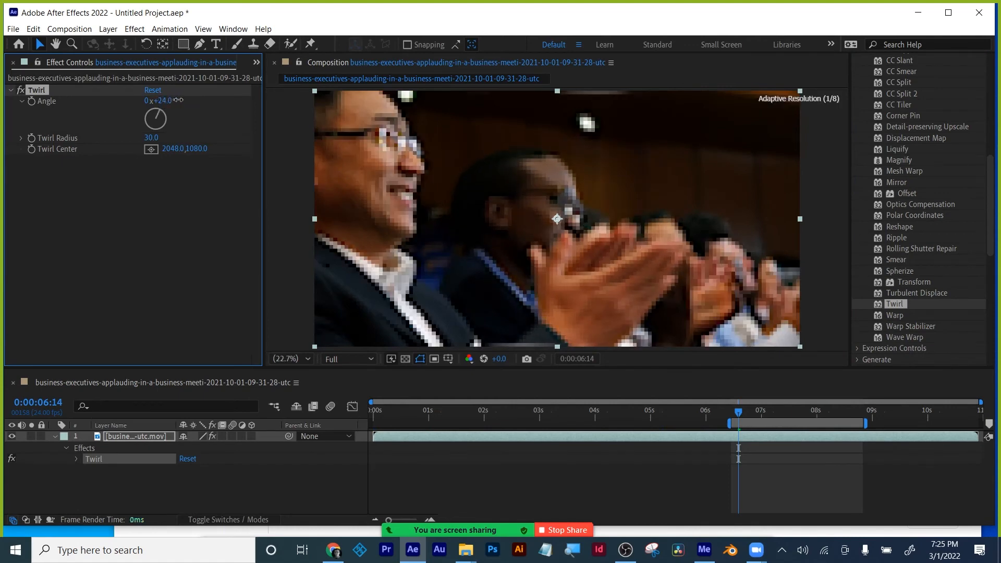
pyautogui.moveTo(553, 228); pyautogui.dragTo(408, 181)
pyautogui.moveTo(157, 115)
pyautogui.mouseDown()
pyautogui.moveTo(135, 116)
pyautogui.moveTo(135, 129)
pyautogui.moveTo(149, 112)
pyautogui.mouseUp()
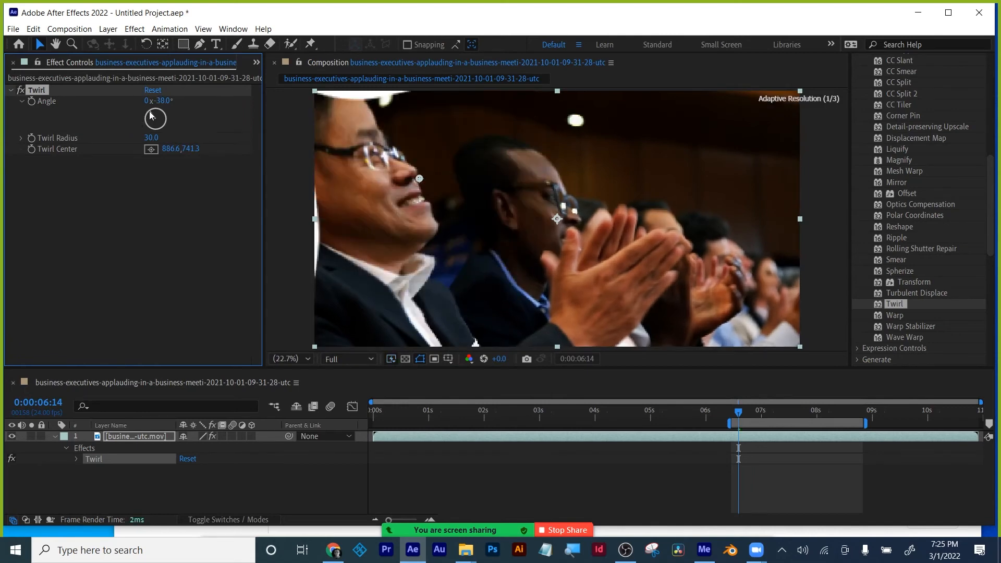
pyautogui.moveTo(150, 137); pyautogui.dragTo(144, 137)
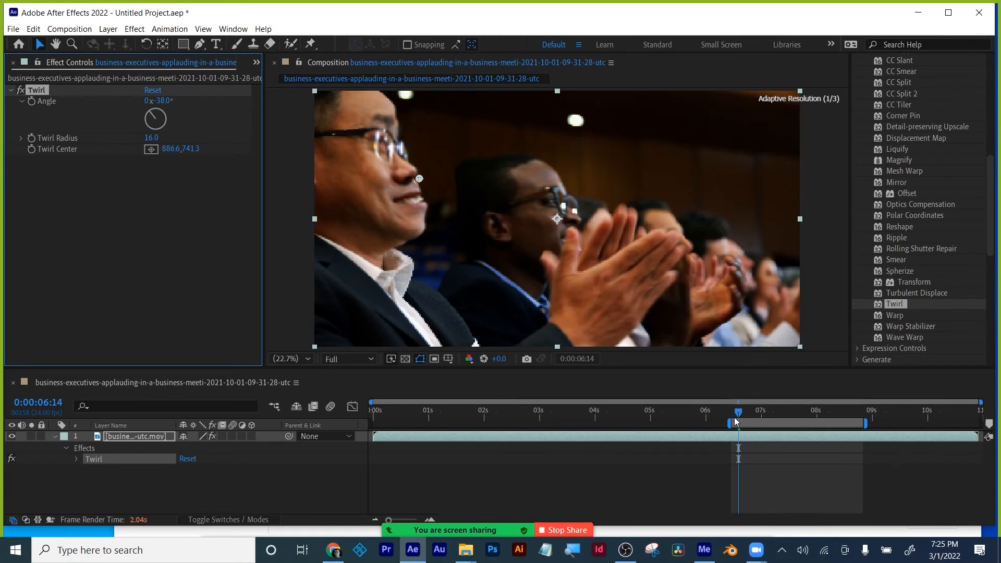
# - Keyframe the Twirl Center from 0:00:06:10 to follow the man's face, and reveal its keyframes in the timeline
pyautogui.moveTo(737, 421); pyautogui.dragTo(730, 422)
pyautogui.moveTo(419, 179); pyautogui.dragTo(418, 176)
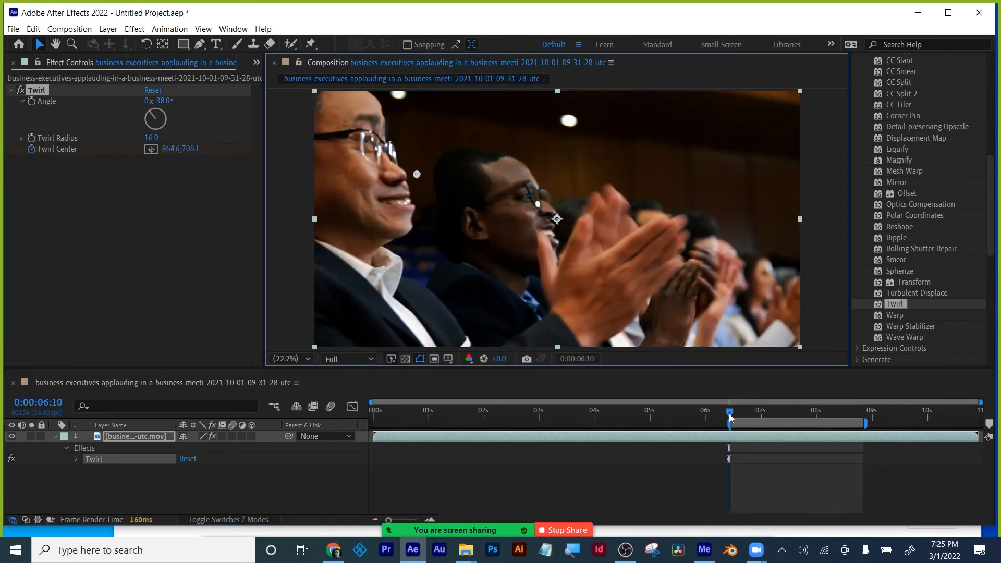
pyautogui.press('space')
pyautogui.moveTo(450, 167); pyautogui.dragTo(499, 177)
pyautogui.press('space')
pyautogui.press('space')
pyautogui.press('space')
pyautogui.press('space')
pyautogui.press('u')
pyautogui.press('j')
pyautogui.press('j')
pyautogui.press('j')
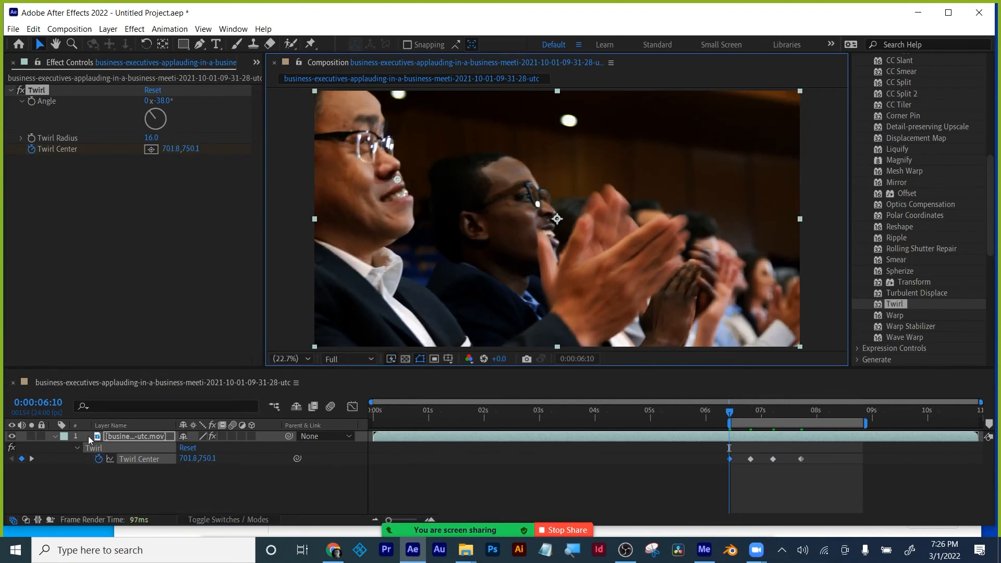
# - Continue the Twirl Center keyframes through 0:00:08:15, ending at 1550.9, 754.5, and return to the start of the work area
pyautogui.click(31, 458)
pyautogui.click(31, 459)
pyautogui.click(32, 459)
pyautogui.hotkey('shift', 'pagedown')
pyautogui.hotkey('shift', 'pagedown')
pyautogui.click(647, 452)
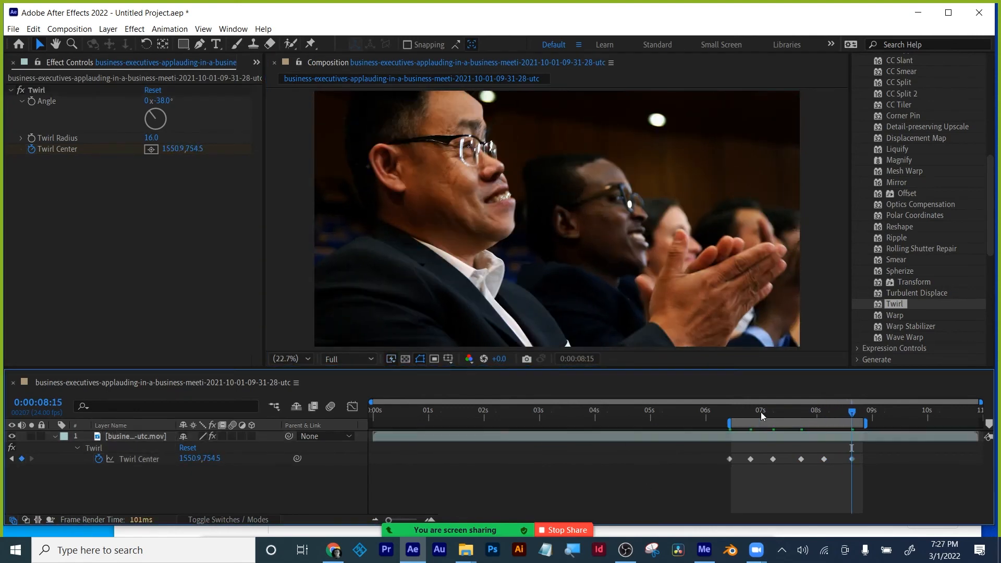
pyautogui.click(727, 410)
# - Apply the Liquify effect to the applauding executives video and go to 0:00:06:11
pyautogui.moveTo(697, 369); pyautogui.dragTo(696, 415)
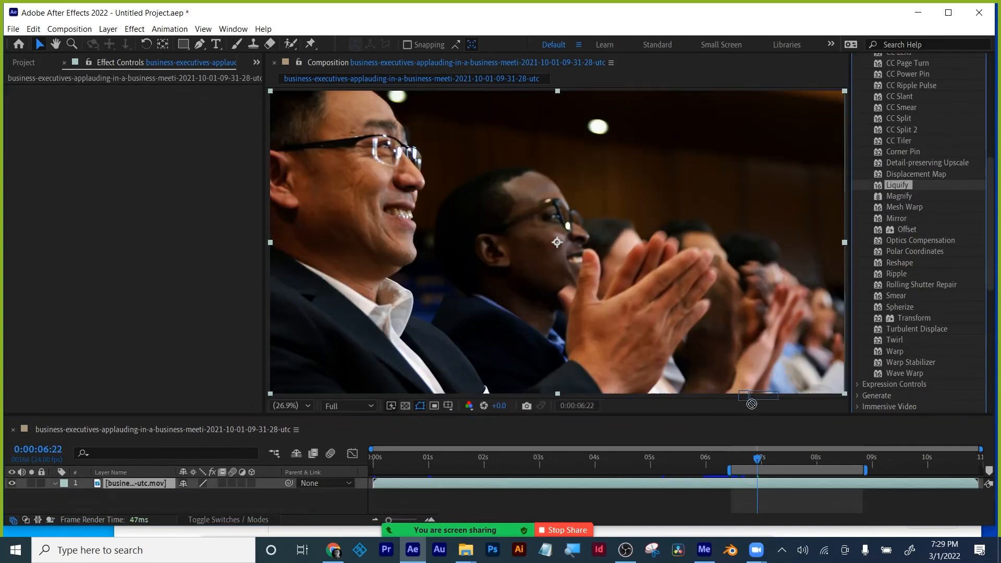
pyautogui.moveTo(897, 185)
pyautogui.mouseDown()
pyautogui.moveTo(753, 482)
pyautogui.moveTo(743, 462)
pyautogui.mouseUp()
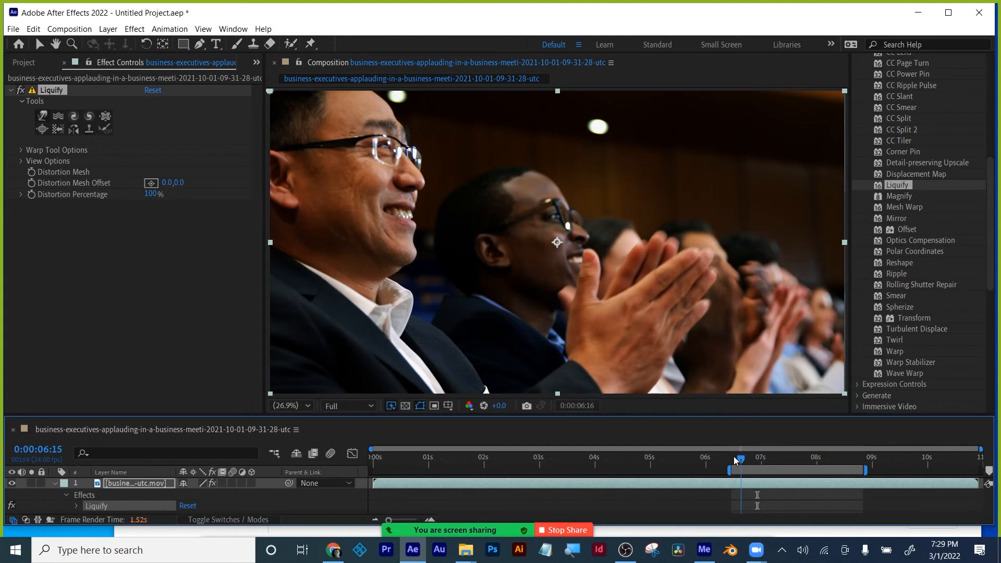
pyautogui.click(732, 457)
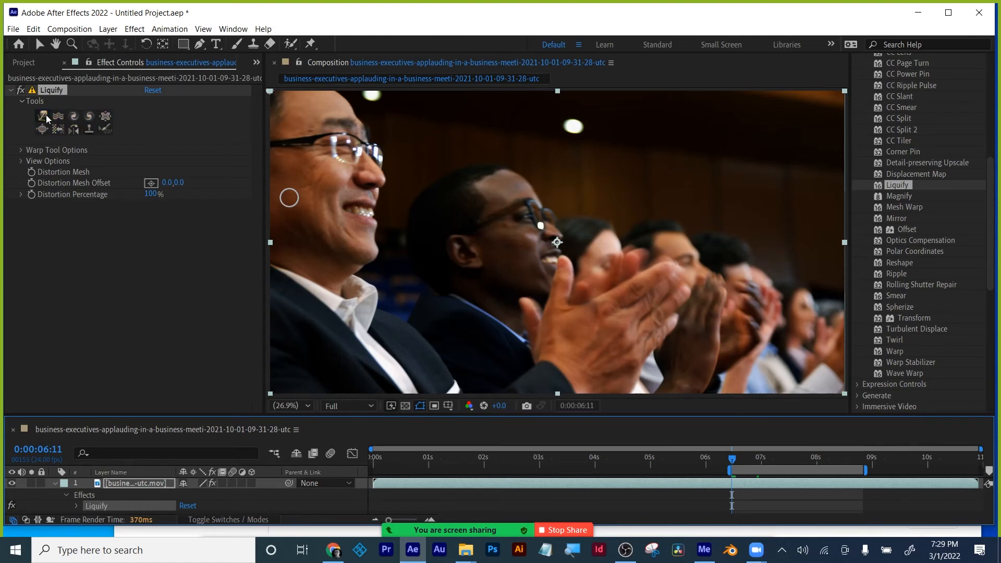
# - Stretch the nearest man's nose tip outward into a point with Liquify's Warp tool
pyautogui.click(47, 119)
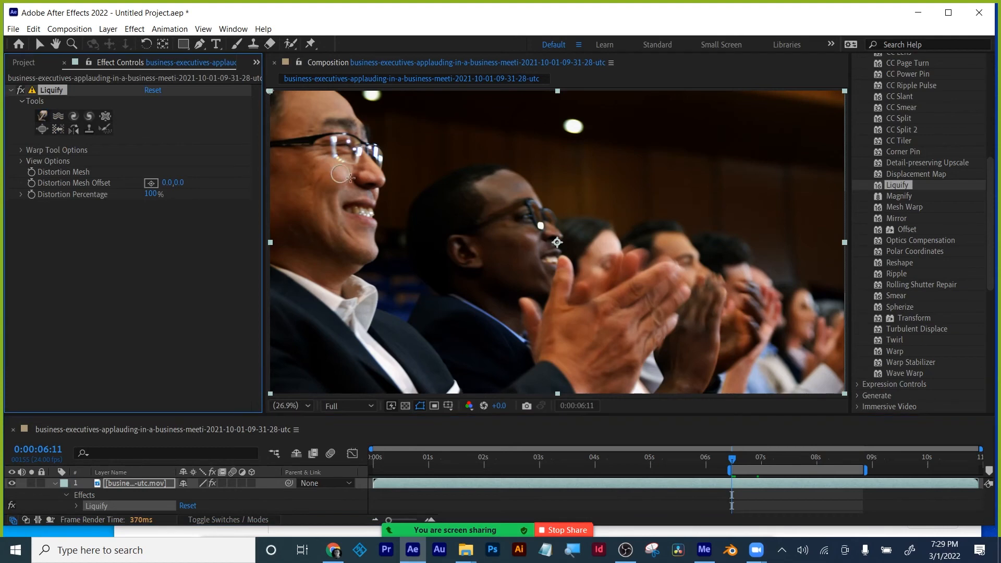
pyautogui.click(370, 182)
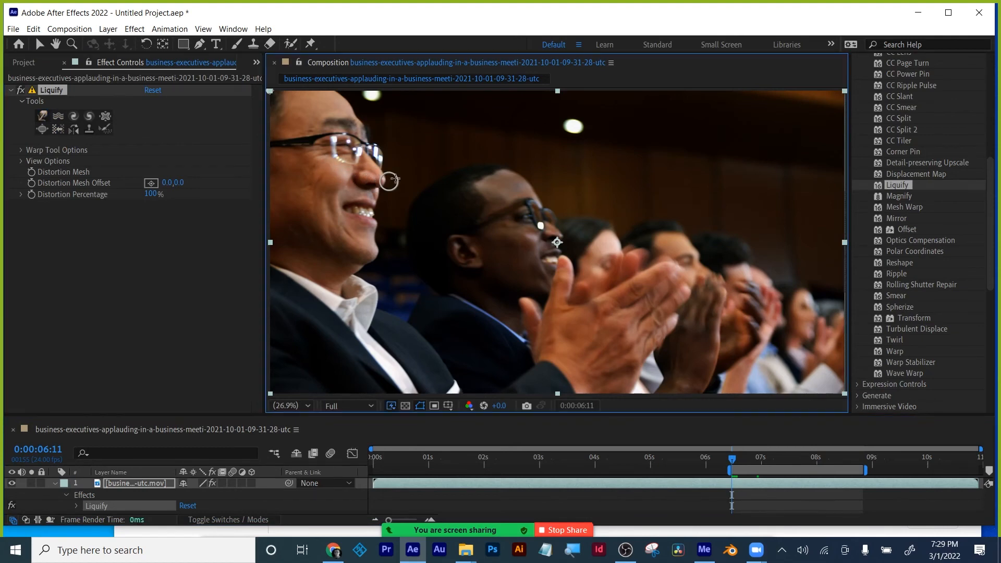
pyautogui.moveTo(395, 179); pyautogui.dragTo(401, 177)
pyautogui.moveTo(388, 182); pyautogui.dragTo(402, 174)
pyautogui.moveTo(407, 168); pyautogui.dragTo(420, 192)
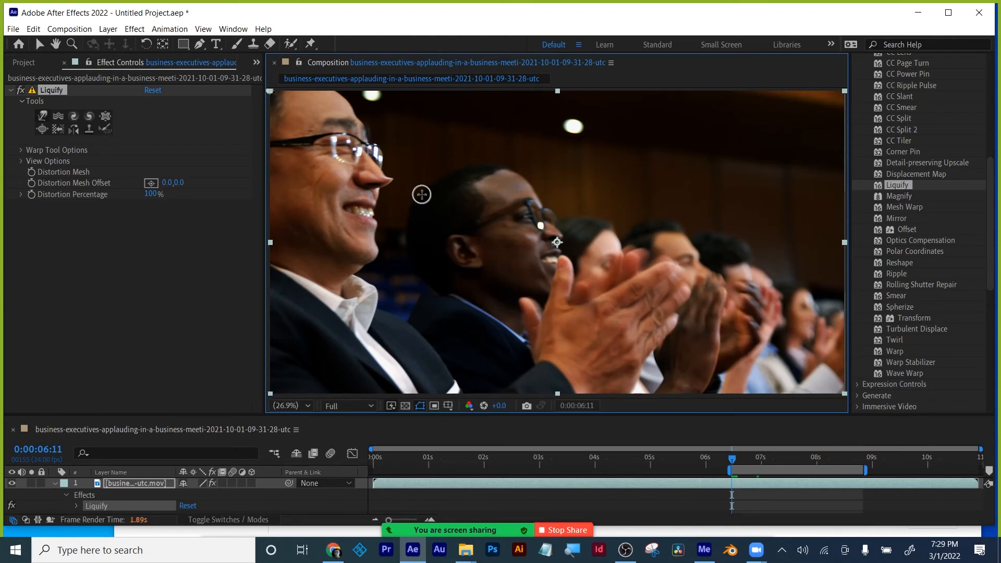
# - Keyframe the Distortion Mesh Offset at 0:00:06:11 to 706.4, 672.9 on the man's nose, and pull the nose tip outward again
pyautogui.click(33, 182)
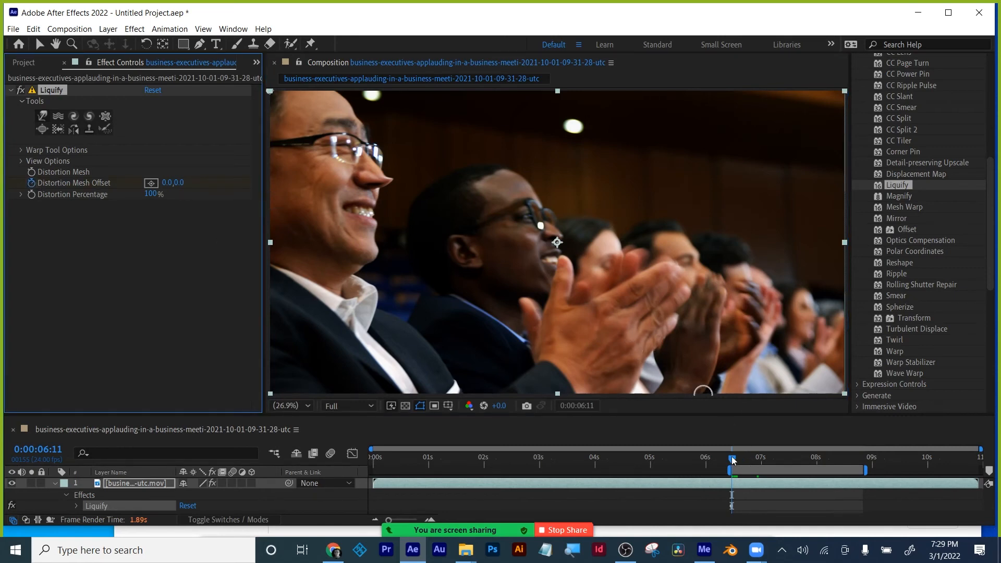
pyautogui.click(150, 181)
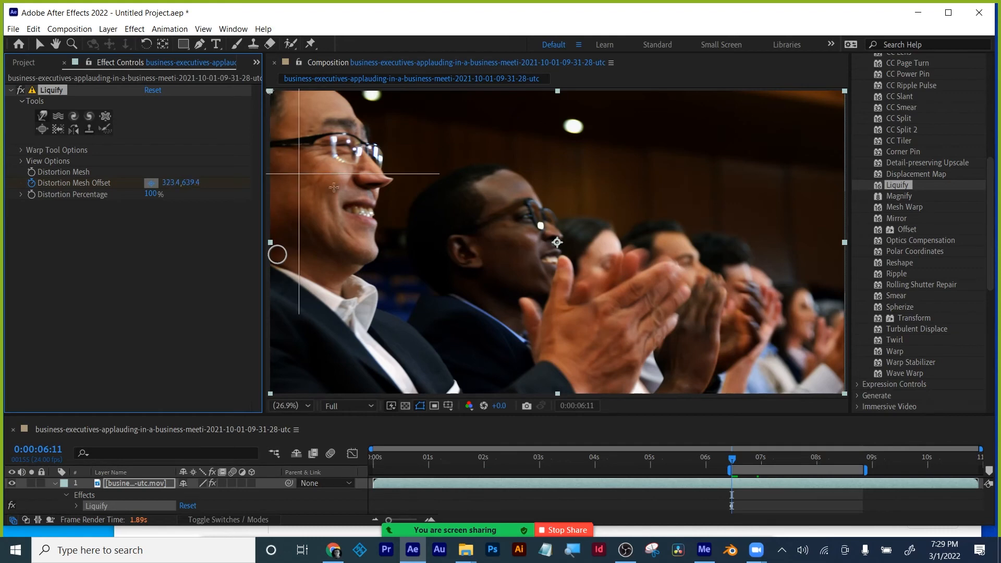
pyautogui.click(369, 184)
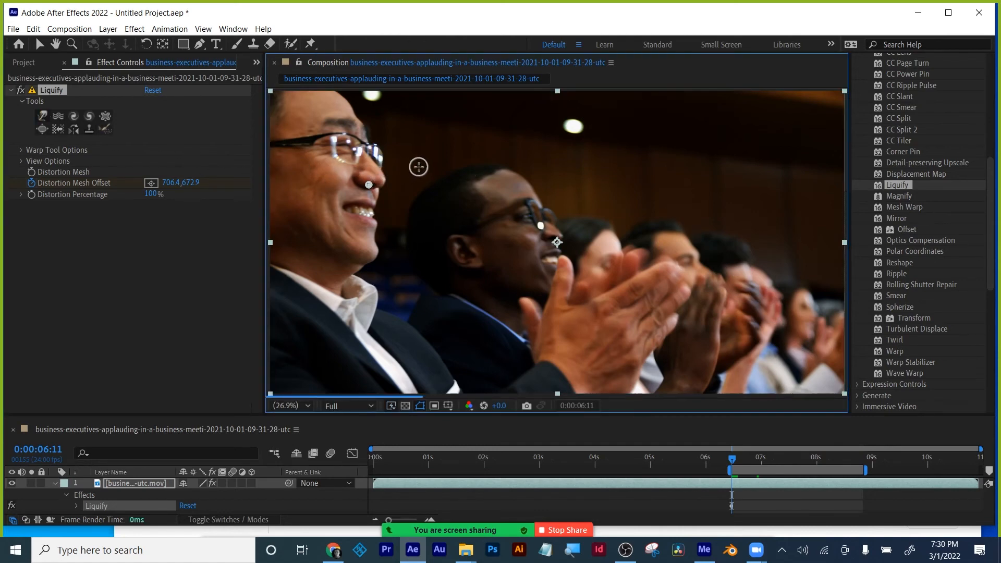
pyautogui.moveTo(387, 181)
pyautogui.mouseDown()
pyautogui.moveTo(408, 169)
pyautogui.moveTo(386, 180)
pyautogui.mouseUp()
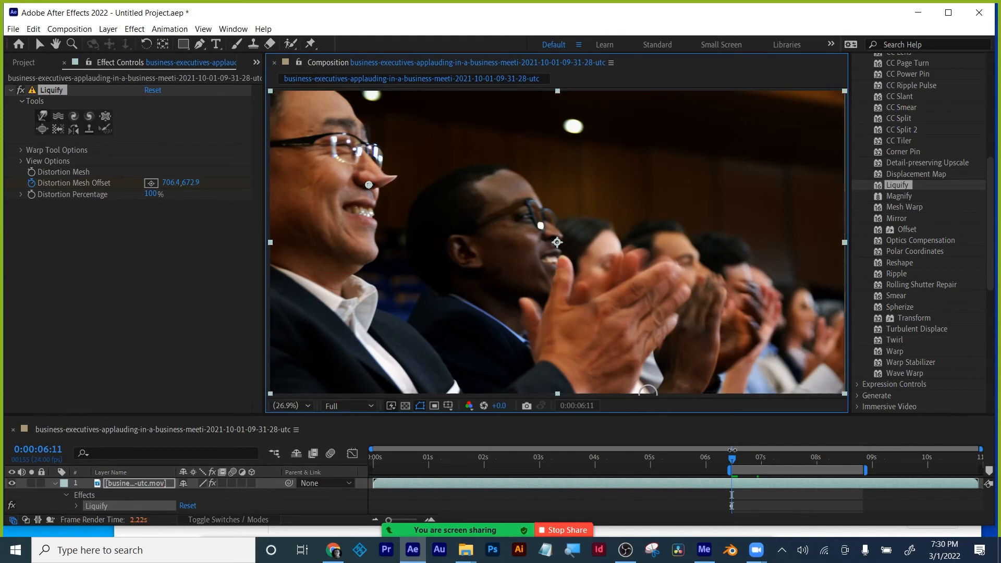
# - Keyframe the Distortion Mesh Offset on the man's nose at 0:00:06:18 to 918.3, 732.4 and at 0:00:06:23 to 1011.2, 702.7
pyautogui.moveTo(732, 449); pyautogui.dragTo(748, 450)
pyautogui.click(150, 183)
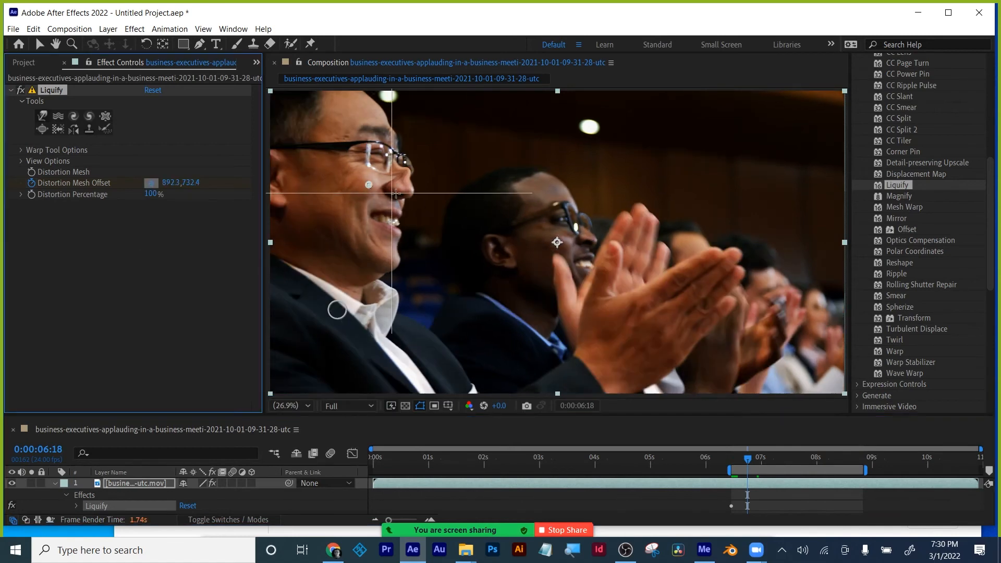
pyautogui.click(397, 194)
pyautogui.click(760, 460)
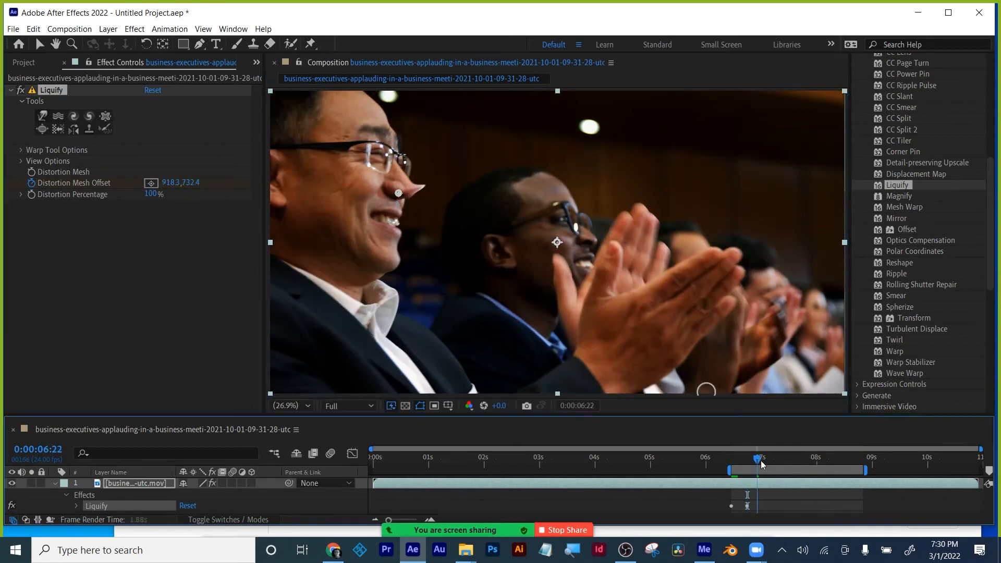
pyautogui.click(761, 463)
pyautogui.click(151, 183)
pyautogui.click(412, 190)
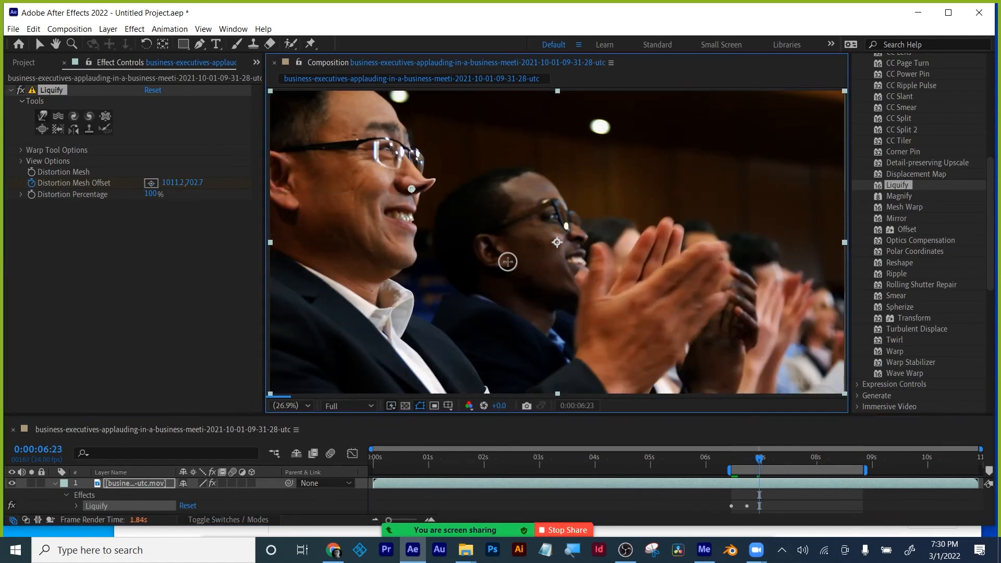
# - Keyframe the Distortion Mesh Offset to 1070.7, 691.5 at 0:00:07:05, 1163.6, 728.7 at 0:00:07:11 and 1286.3, 732.4 at 0:00:07:18
pyautogui.click(773, 461)
pyautogui.click(151, 183)
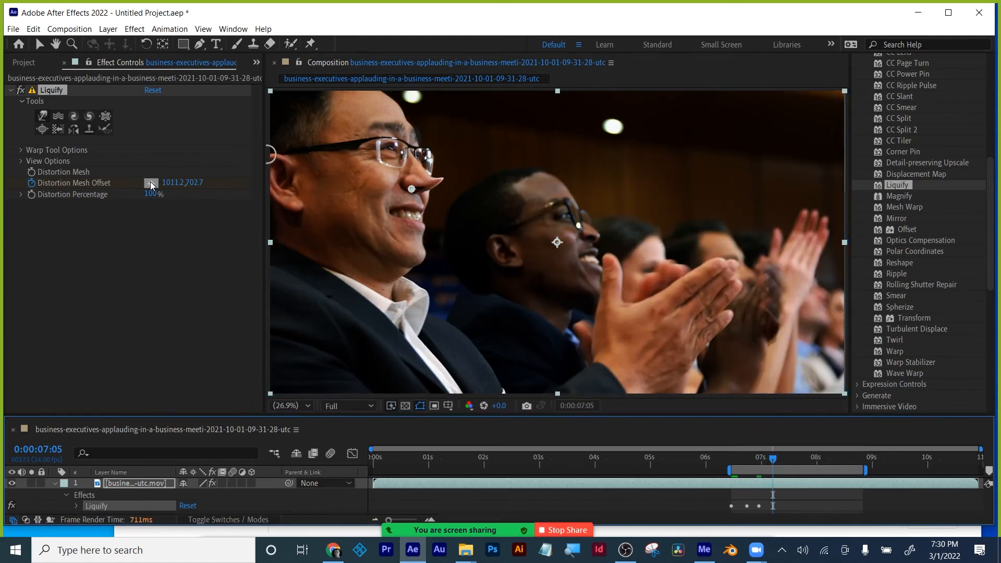
pyautogui.click(420, 188)
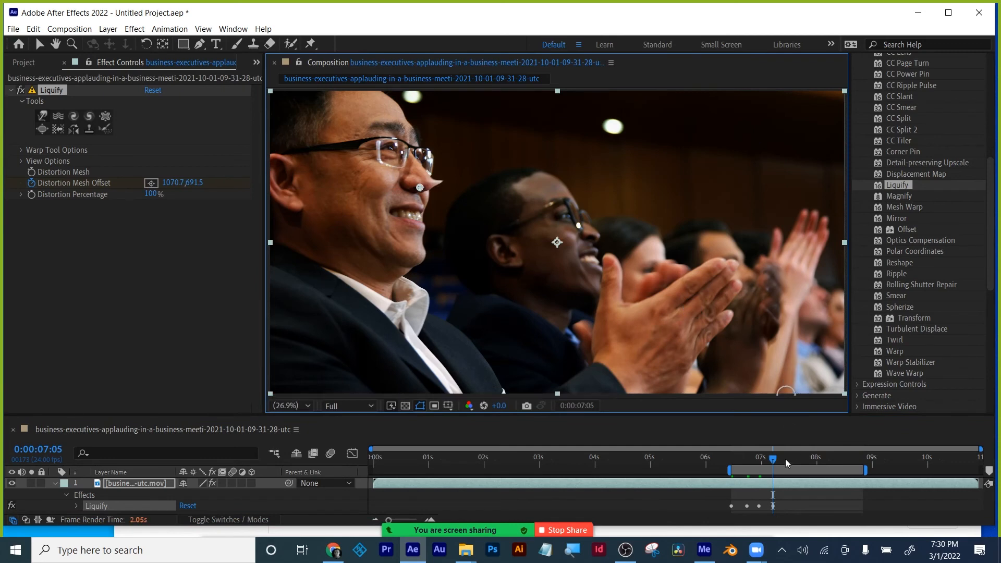
pyautogui.click(787, 458)
pyautogui.click(151, 183)
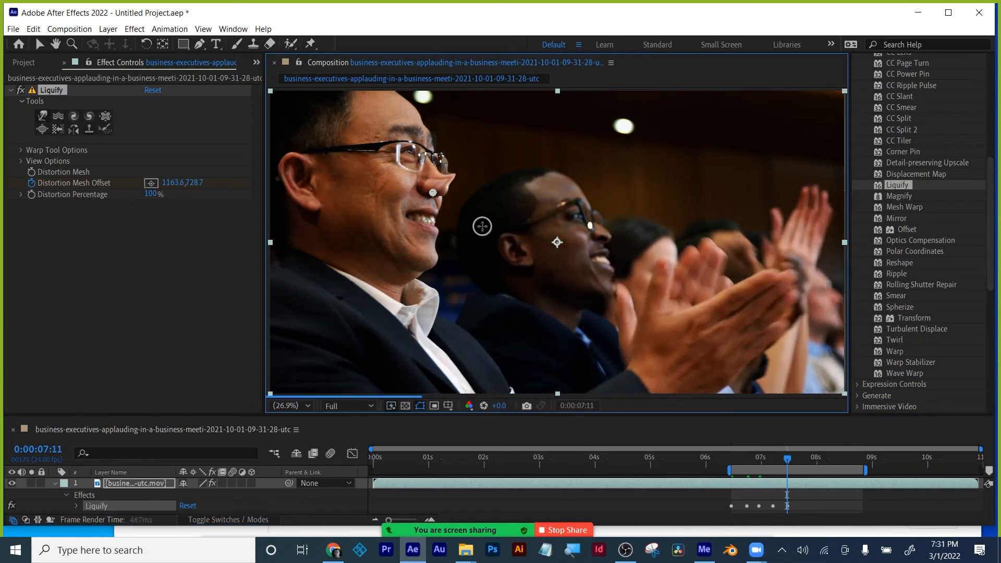
pyautogui.click(803, 460)
pyautogui.click(151, 183)
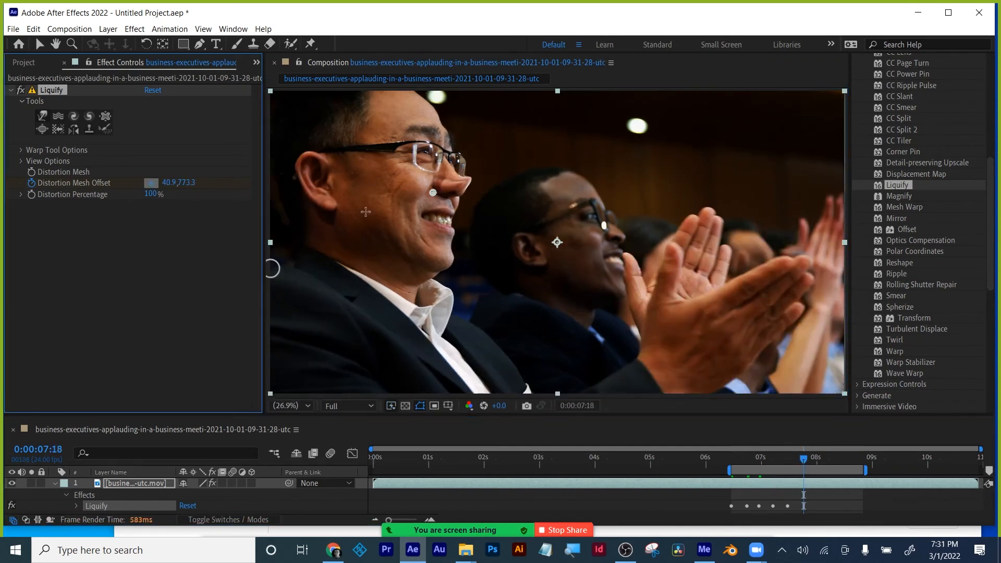
pyautogui.click(450, 193)
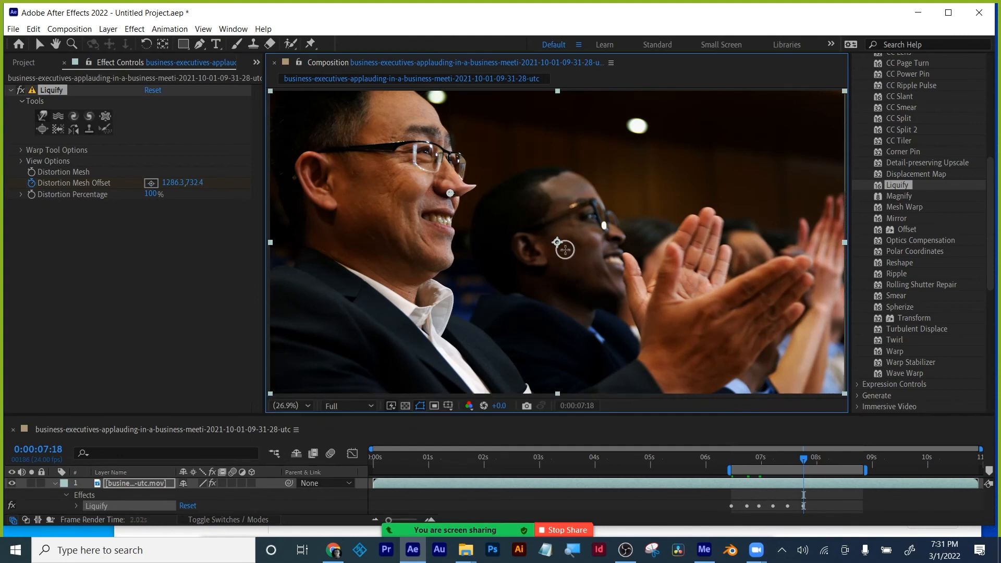
# - Keyframe the Distortion Mesh Offset on the nose to 1386.7, 713.8 at 0:00:08:00 and 1453.6, 725.0 at 0:00:08:06
pyautogui.click(816, 460)
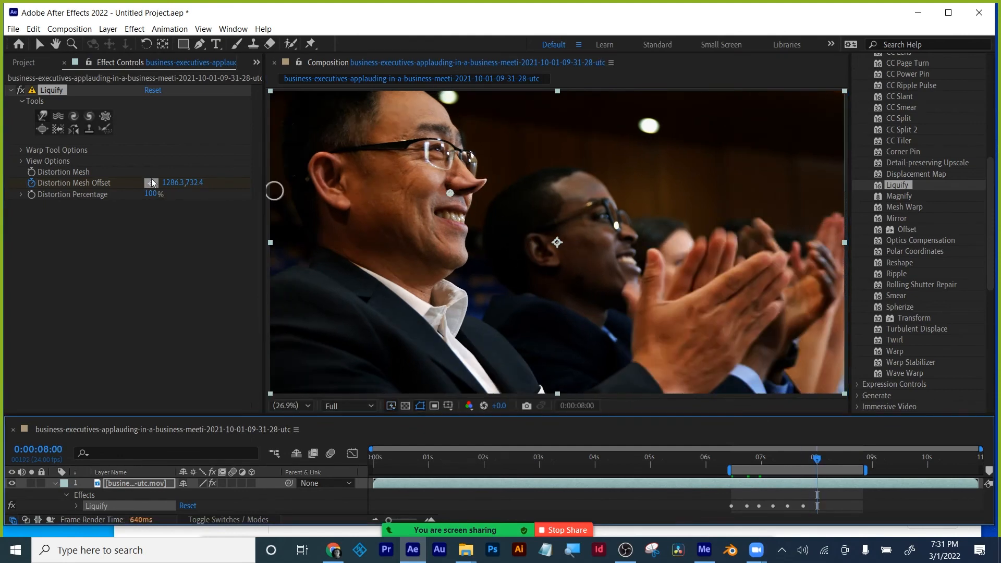
pyautogui.click(150, 183)
pyautogui.click(464, 190)
pyautogui.click(830, 461)
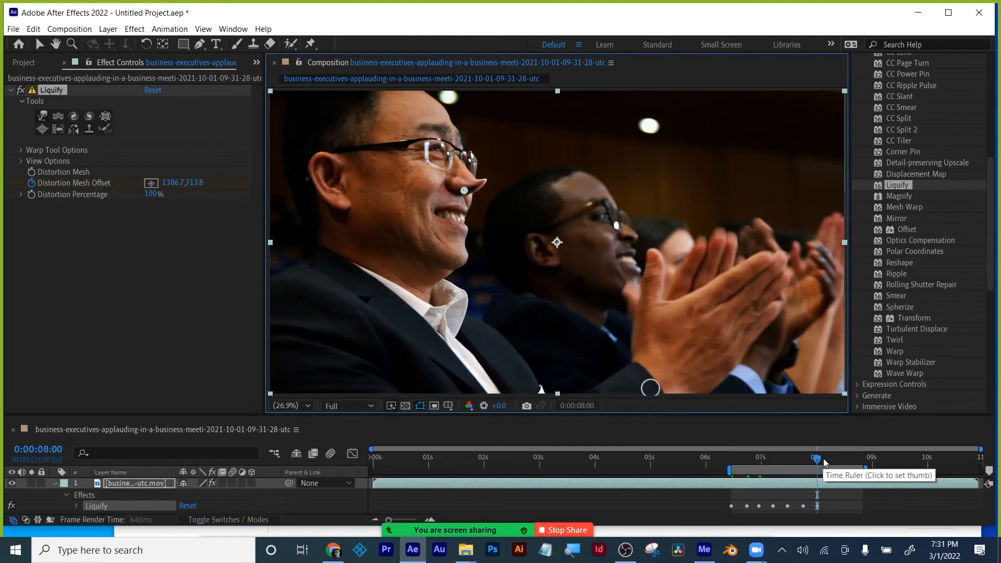
pyautogui.click(831, 461)
pyautogui.click(151, 183)
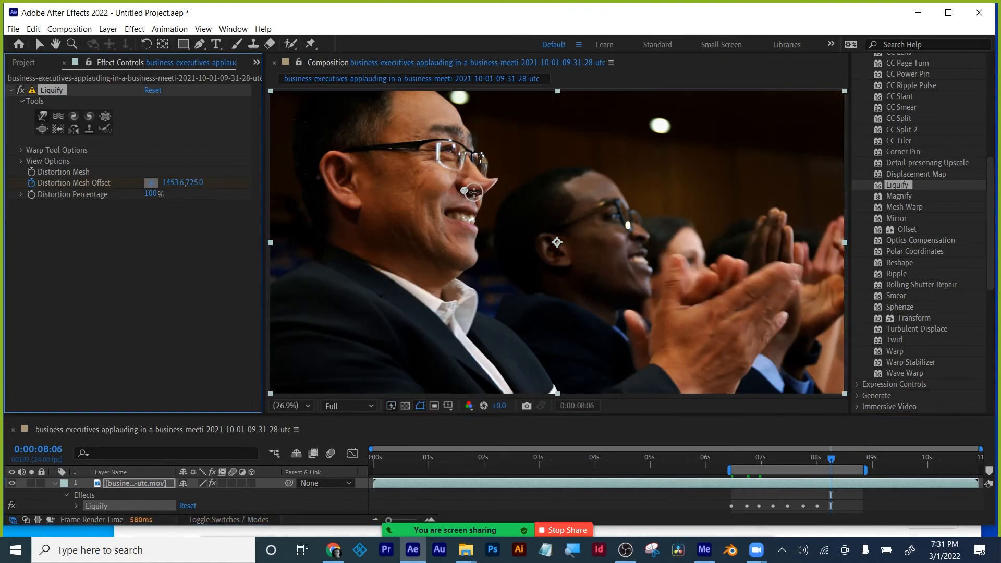
pyautogui.click(473, 192)
# - Keyframe the Distortion Mesh Offset to 1550.3, 721.2 at 0:00:08:14 and 1639.5, 725.0 at 0:00:08:19, and preview the work area
pyautogui.click(848, 460)
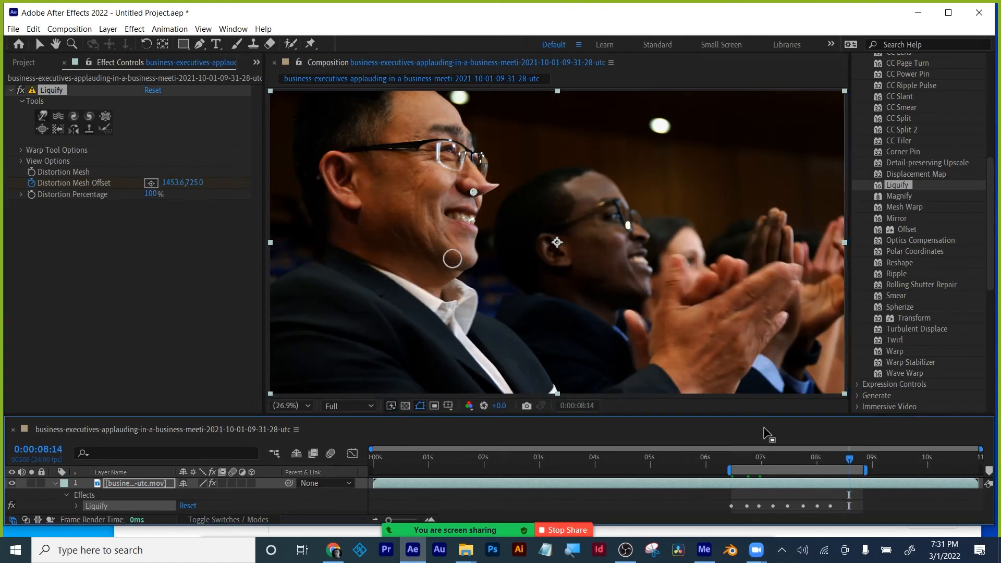
pyautogui.click(151, 183)
pyautogui.click(481, 193)
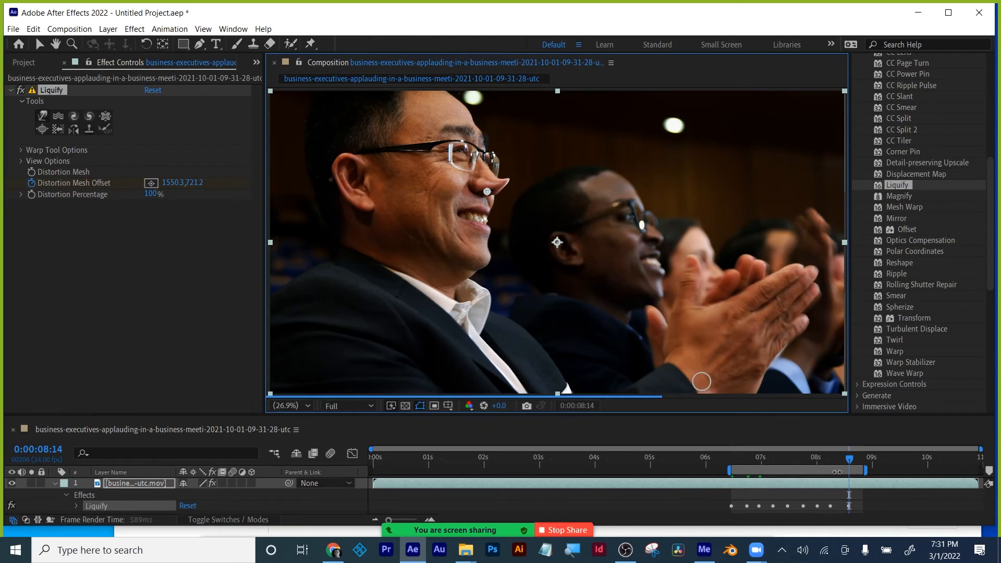
pyautogui.click(864, 458)
pyautogui.click(151, 183)
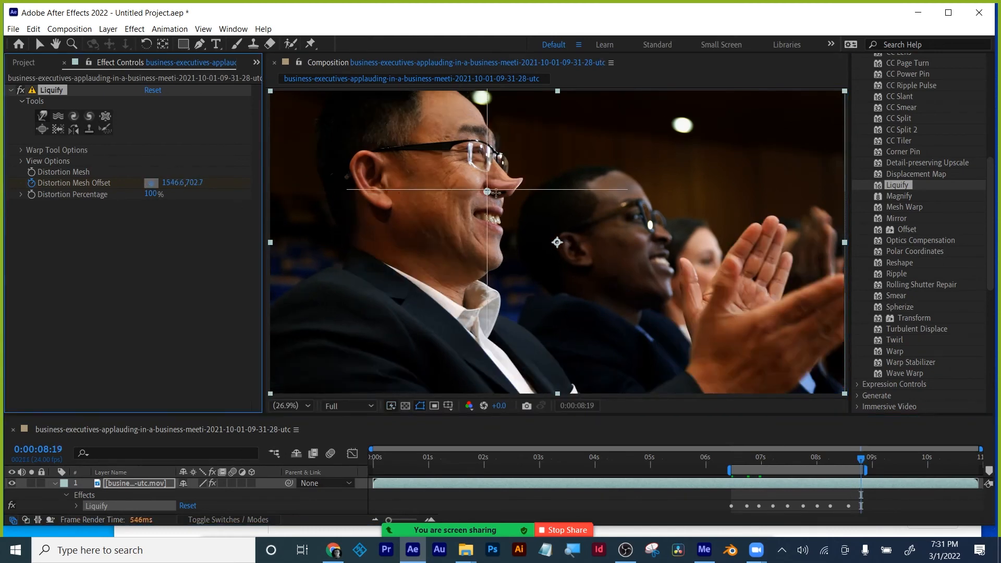
pyautogui.click(500, 193)
pyautogui.click(726, 456)
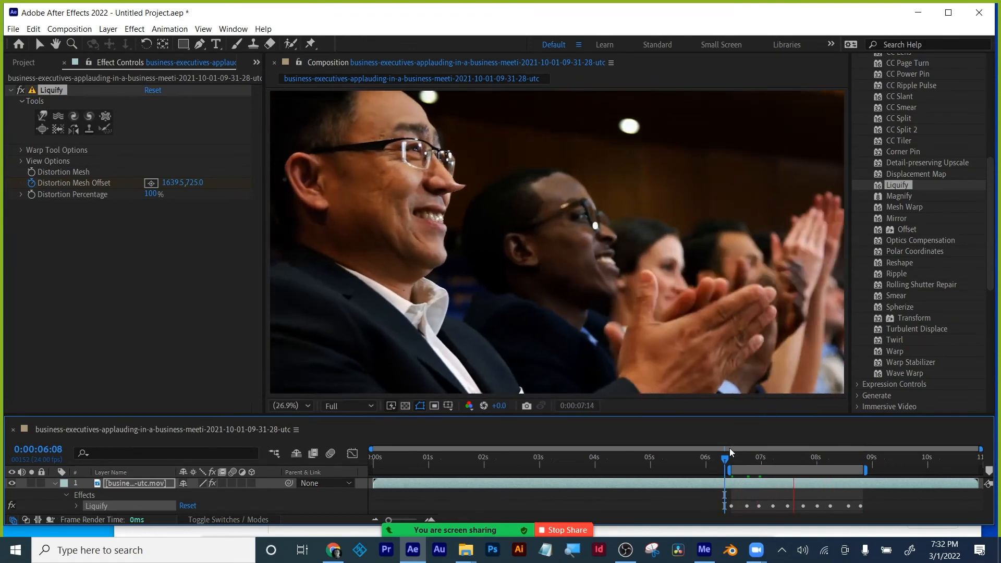
pyautogui.press('space')
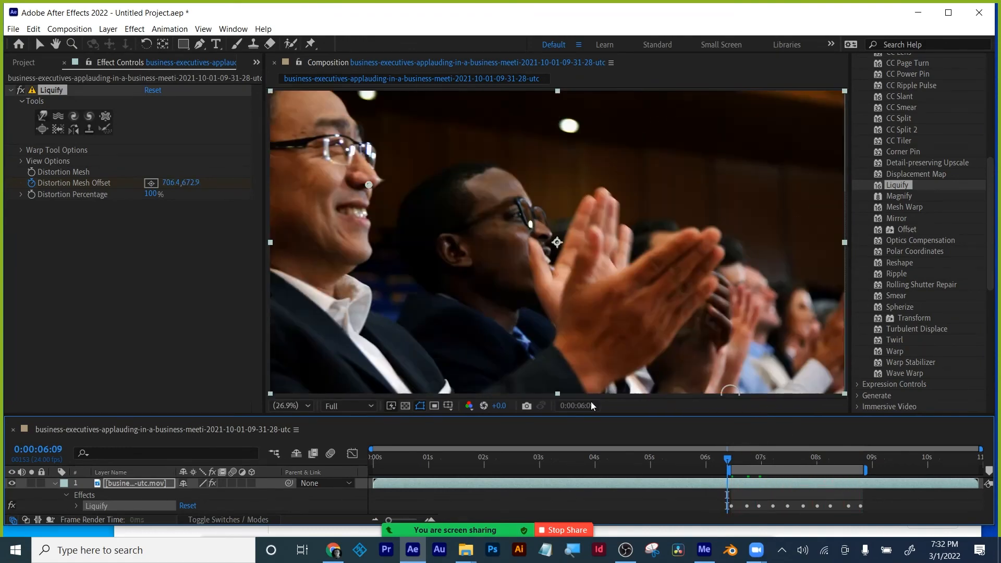
# - Apply CC Mr. Mercury to the video, go to 0:00:06:07, and place its Producer by the nearest man's forehead at 290.0, 174.7
pyautogui.moveTo(901, 214)
pyautogui.mouseDown()
pyautogui.moveTo(714, 494)
pyautogui.moveTo(725, 483)
pyautogui.mouseUp()
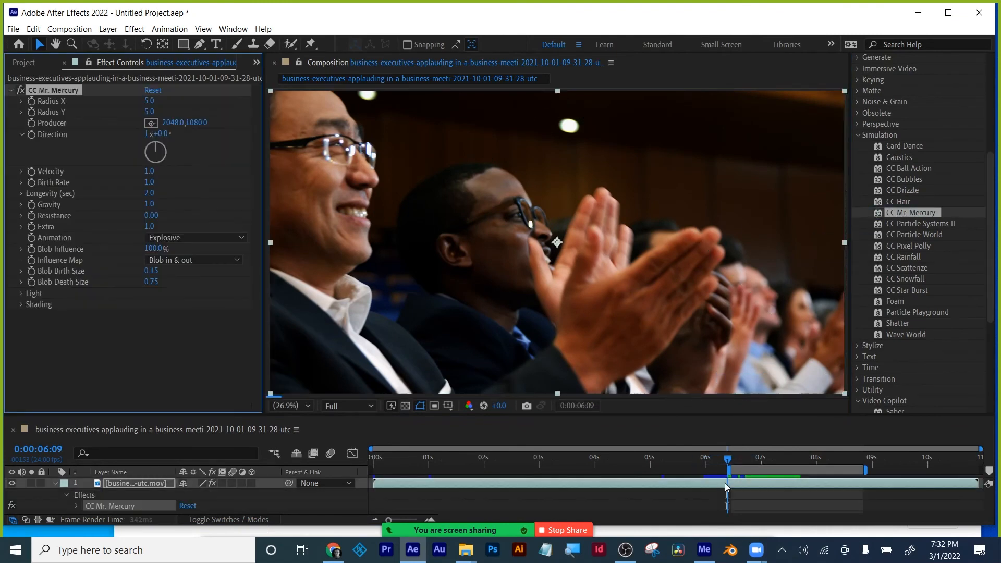
pyautogui.click(737, 458)
pyautogui.moveTo(740, 456); pyautogui.dragTo(722, 458)
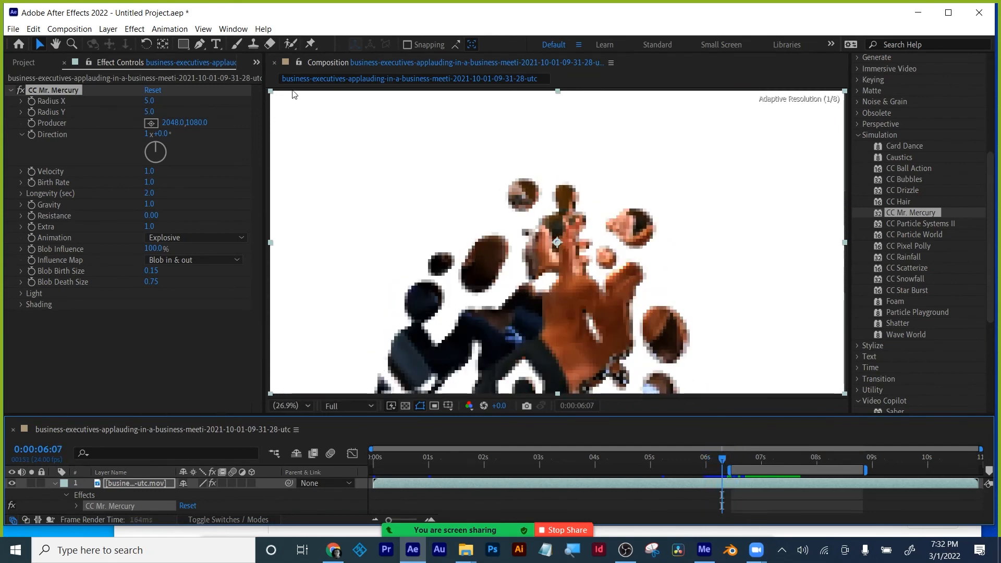
pyautogui.click(155, 127)
pyautogui.click(352, 160)
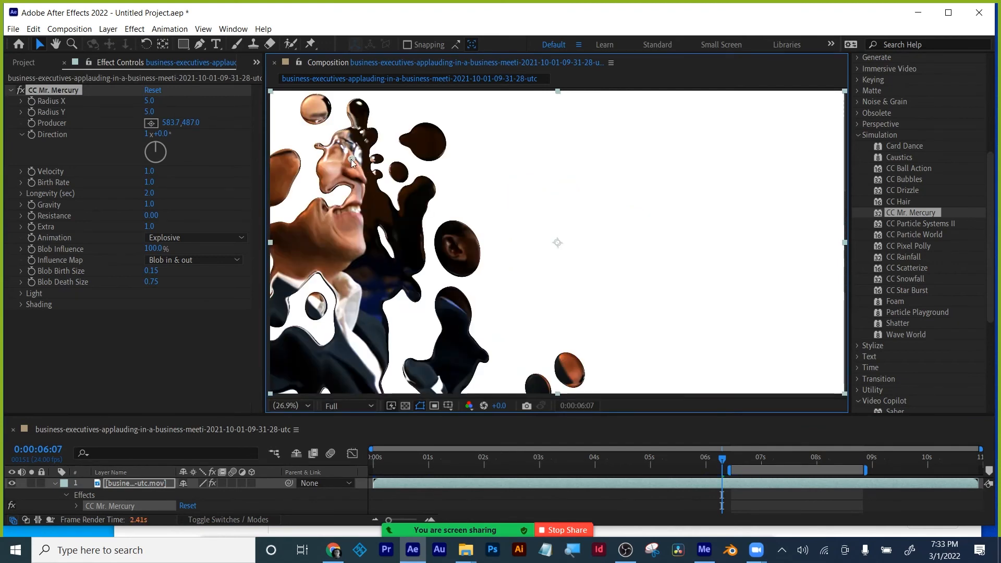
pyautogui.moveTo(352, 160); pyautogui.dragTo(309, 117)
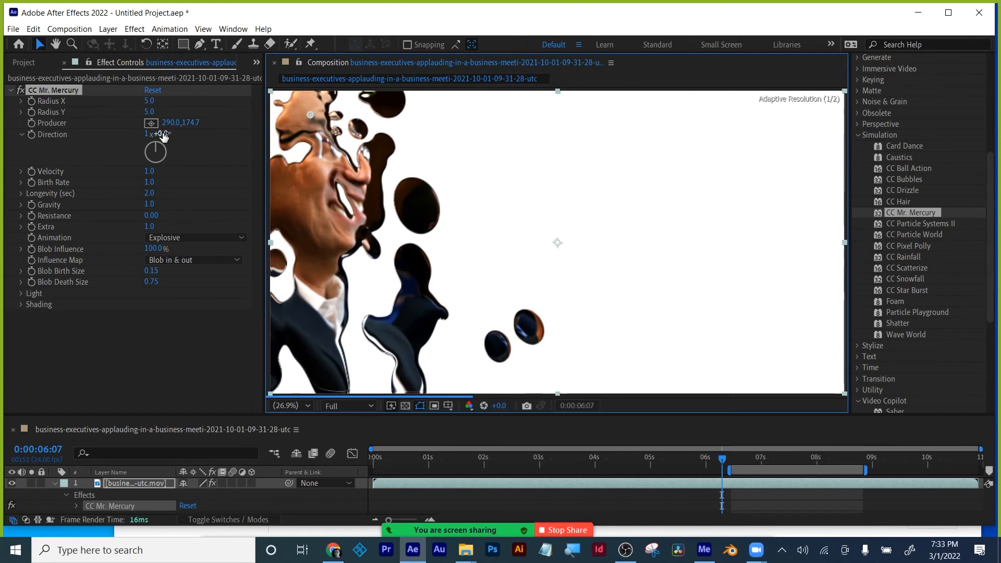
# - Set CC Mr. Mercury's Direction to 328°, Velocity to 0.3, Birth Rate to 1.3, Longevity to 2.4 and Radius X to 6.0
pyautogui.moveTo(151, 134); pyautogui.dragTo(126, 131)
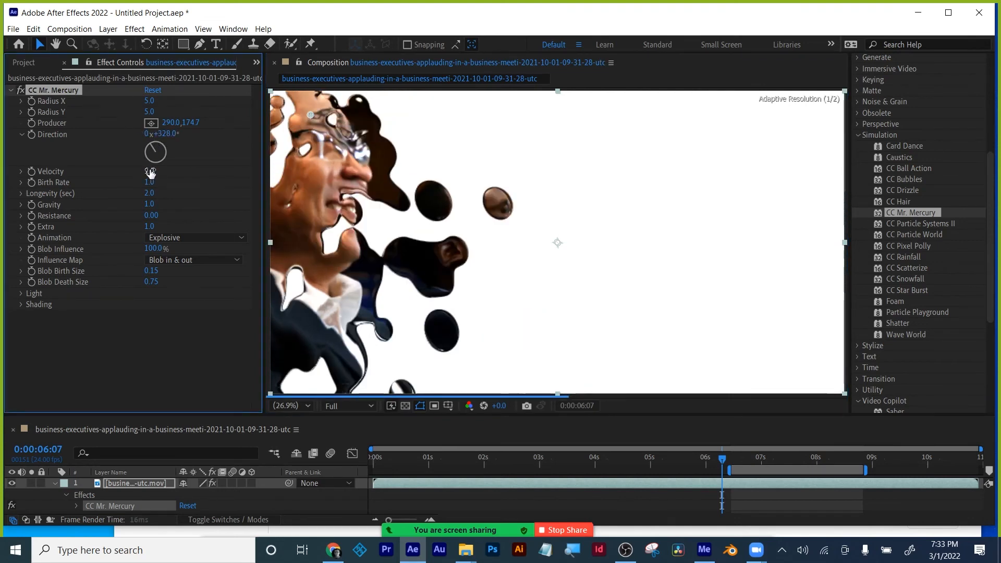
pyautogui.moveTo(149, 171); pyautogui.dragTo(176, 170)
pyautogui.moveTo(263, 172); pyautogui.dragTo(272, 176)
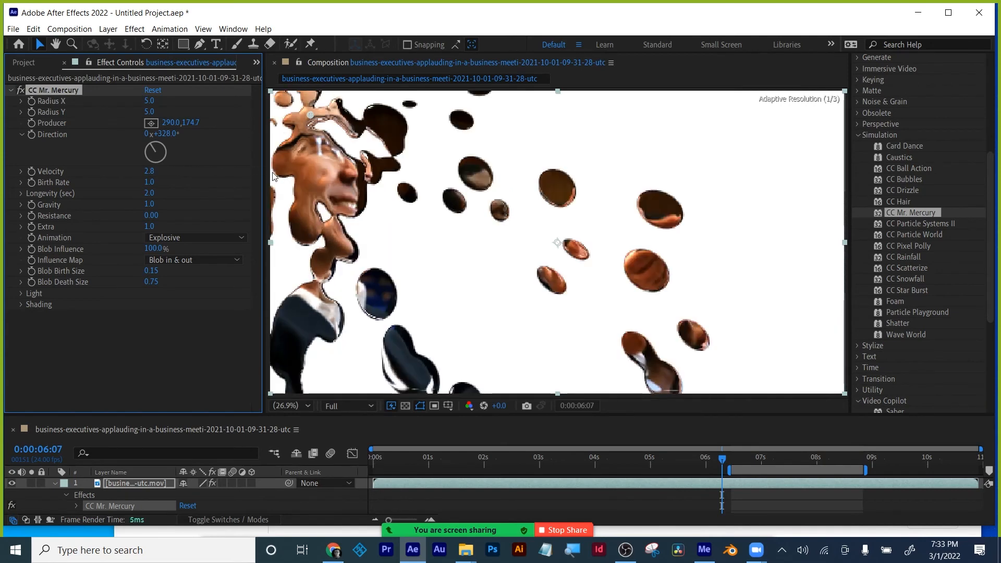
pyautogui.moveTo(148, 171); pyautogui.dragTo(69, 257)
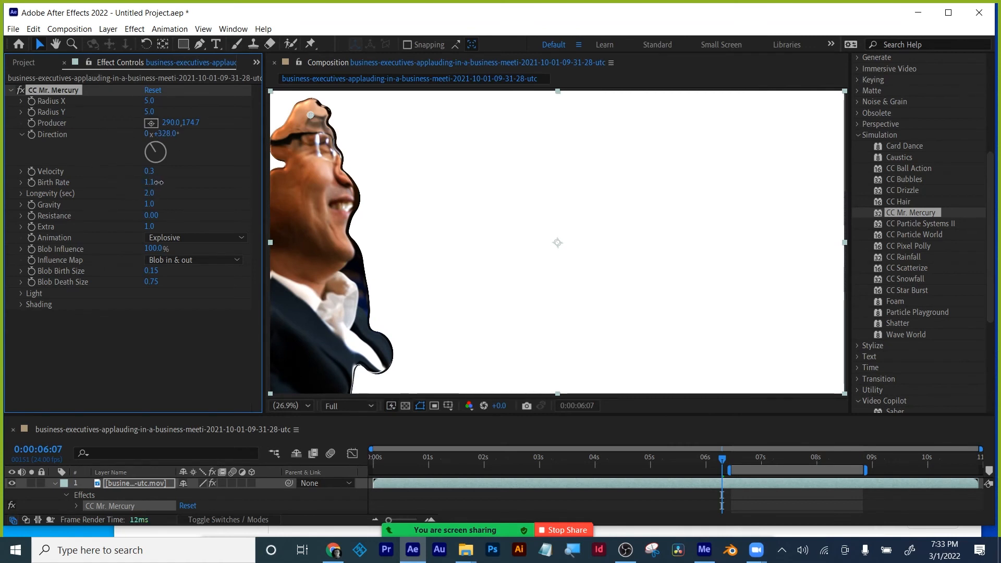
pyautogui.moveTo(158, 182)
pyautogui.mouseDown()
pyautogui.moveTo(115, 194)
pyautogui.moveTo(174, 187)
pyautogui.moveTo(157, 195)
pyautogui.mouseUp()
pyautogui.moveTo(152, 102); pyautogui.dragTo(158, 103)
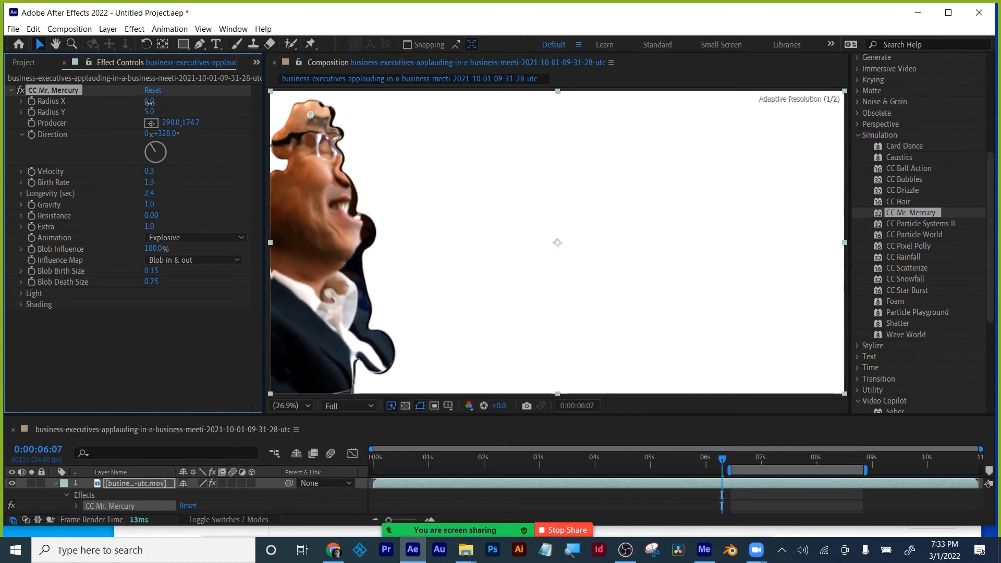
# - Try the Fractal Explosive and Twirl animations in CC Mr. Mercury, set Animation to Direction, and preview the work area
pyautogui.click(175, 238)
pyautogui.click(174, 263)
pyautogui.click(183, 237)
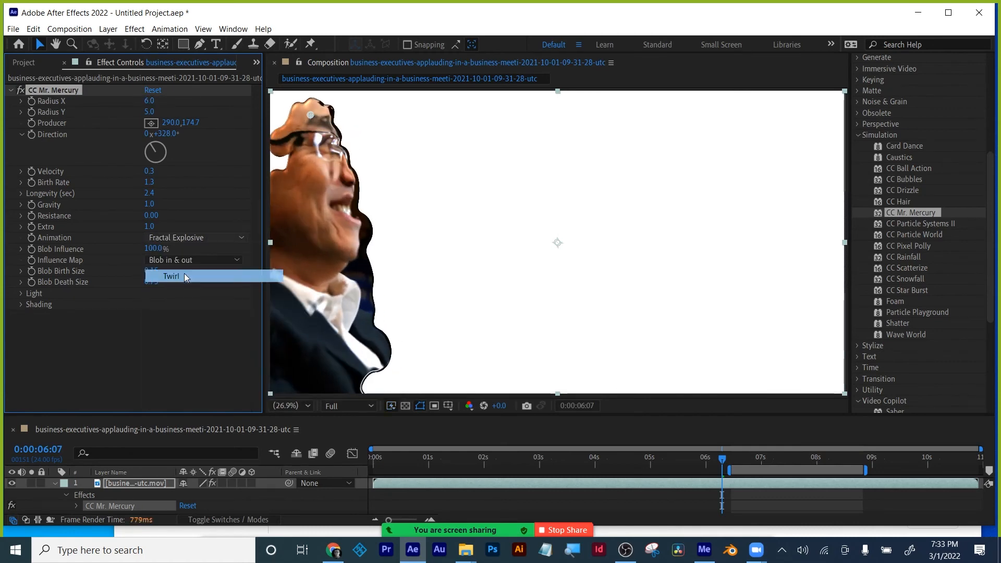
pyautogui.click(183, 273)
pyautogui.click(185, 240)
pyautogui.click(187, 327)
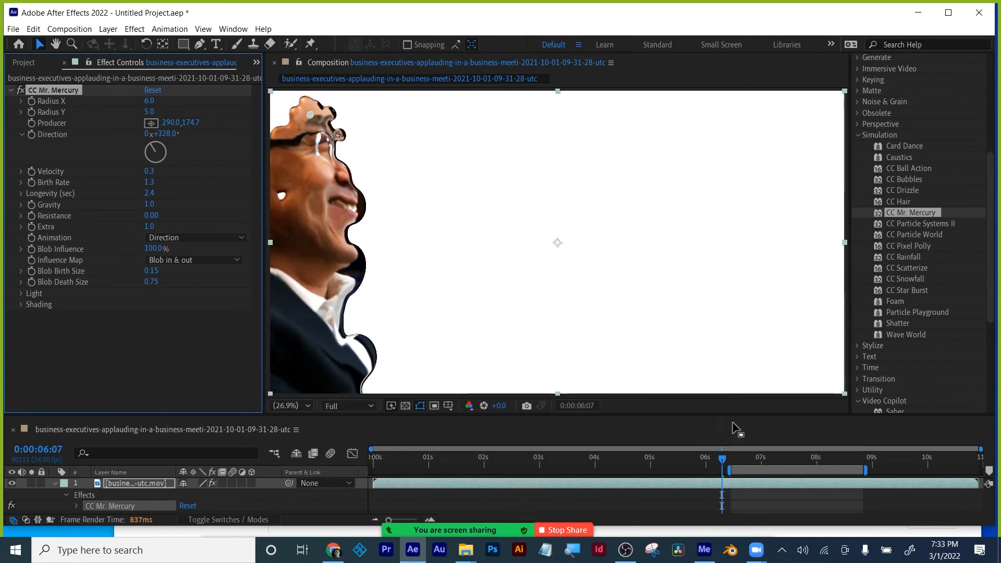
pyautogui.click(727, 439)
pyautogui.press('space')
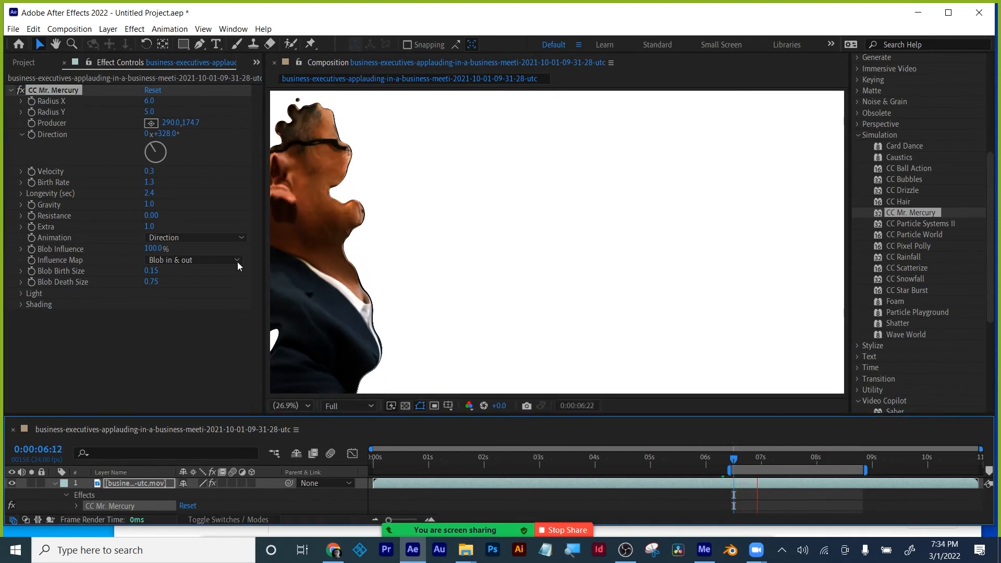
# - Set CC Mr. Mercury's Producer to 735.0, -198.3, Radius X to 20.0, Radius Y to 0.0, Birth Rate to 2.1, Gravity to 0.9 and Resistance to 0.06
pyautogui.click(151, 123)
pyautogui.click(373, 116)
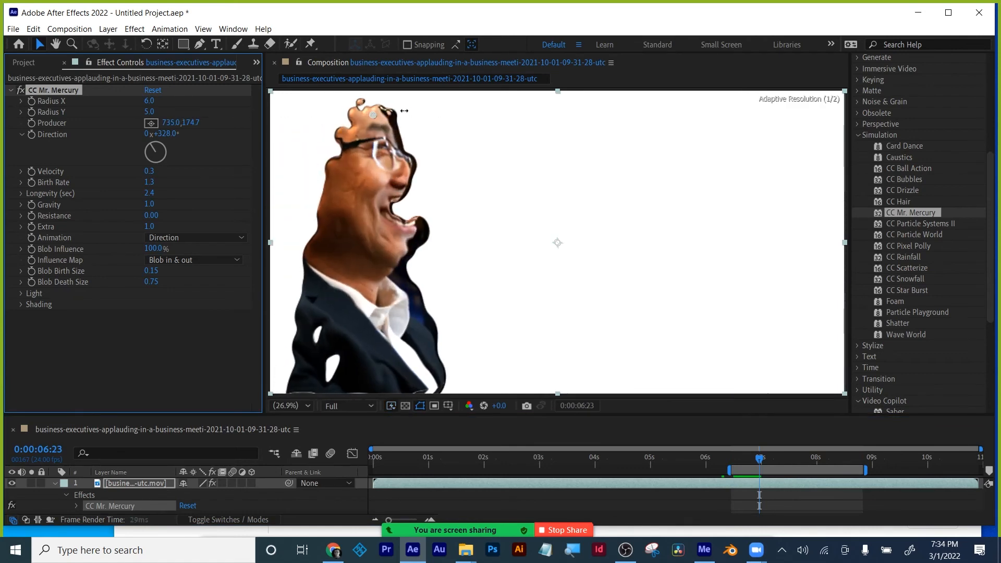
pyautogui.moveTo(190, 123); pyautogui.dragTo(3, 91)
pyautogui.moveTo(194, 124); pyautogui.dragTo(147, 111)
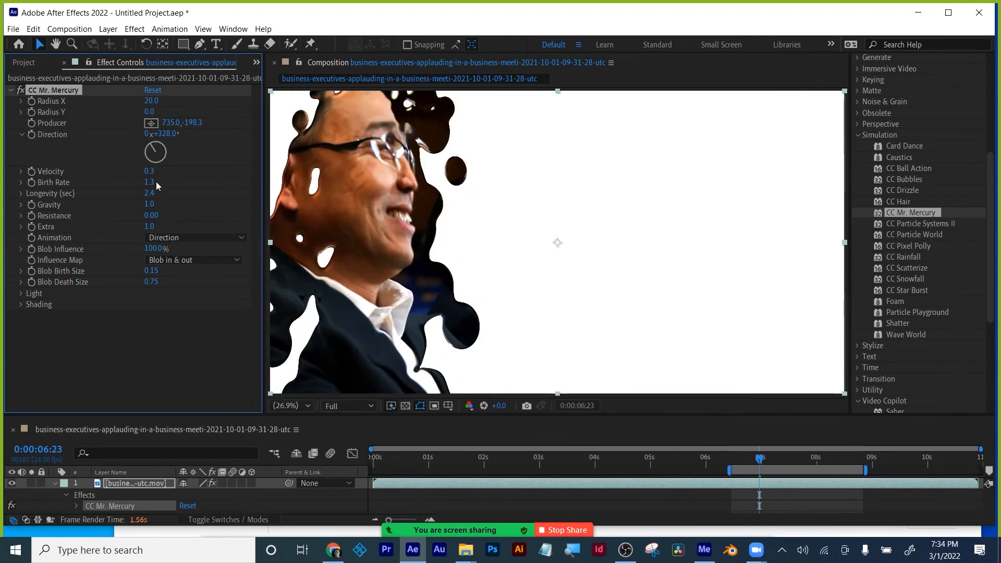
pyautogui.moveTo(156, 183); pyautogui.dragTo(197, 179)
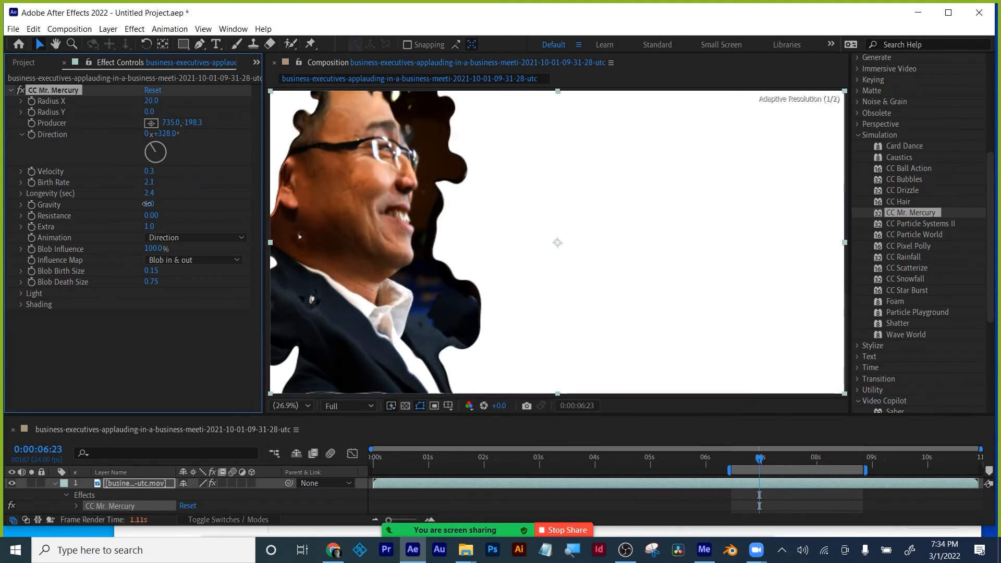
pyautogui.moveTo(147, 203)
pyautogui.mouseDown()
pyautogui.moveTo(114, 199)
pyautogui.moveTo(156, 214)
pyautogui.mouseUp()
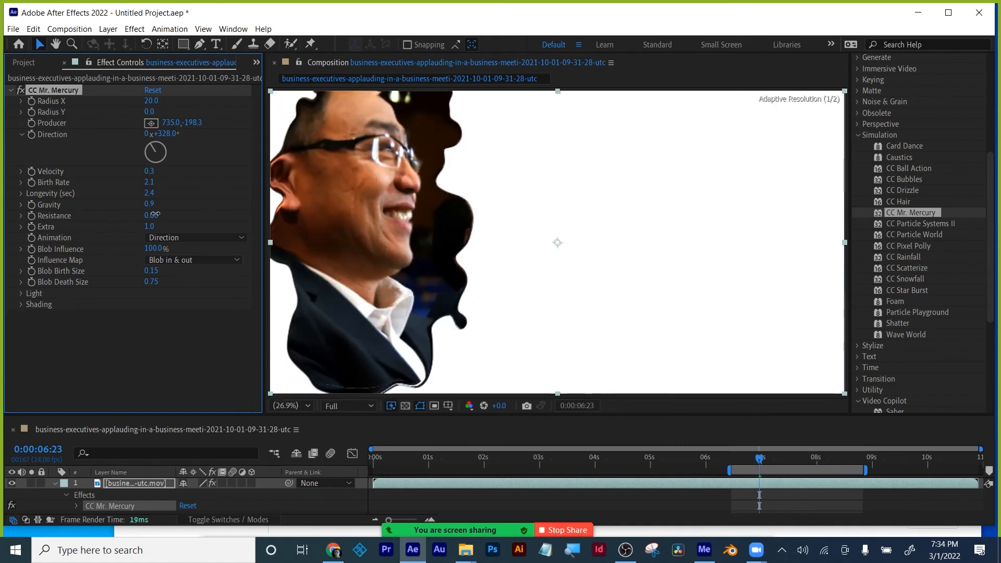
# - Preview the Mercury effect across the work area, starting from 0:00:06:06, and stop at 0:00:07:17
pyautogui.click(720, 458)
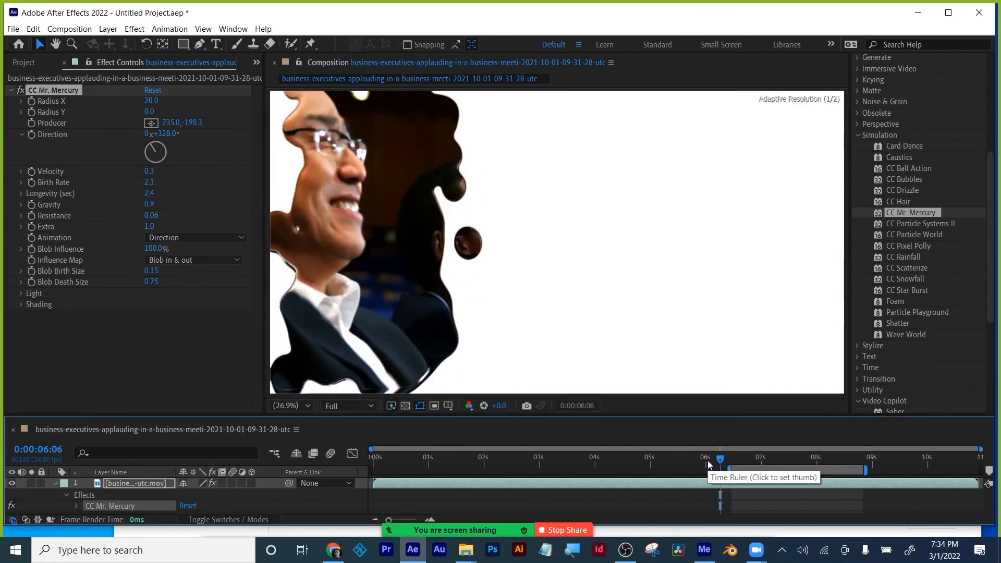
pyautogui.press('space')
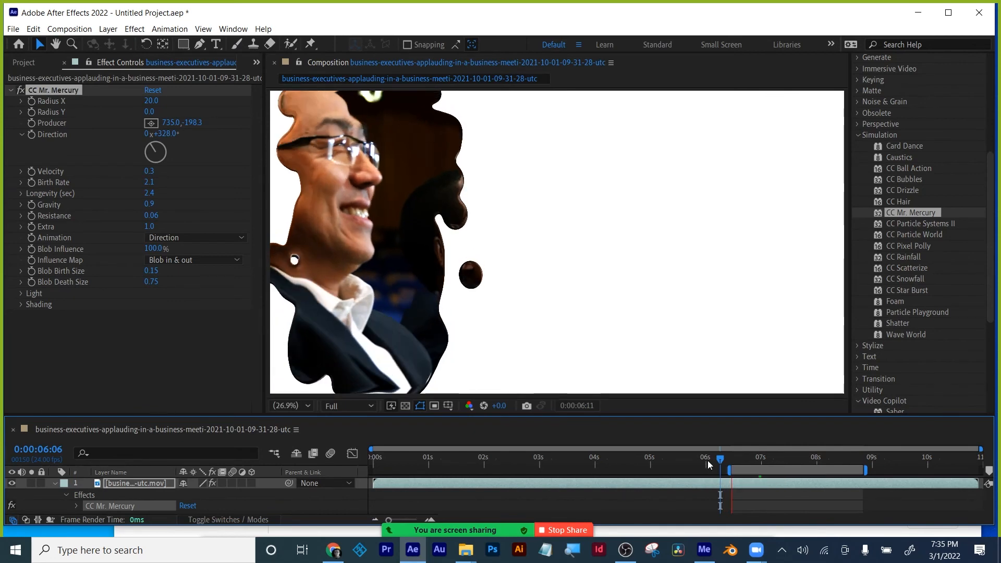
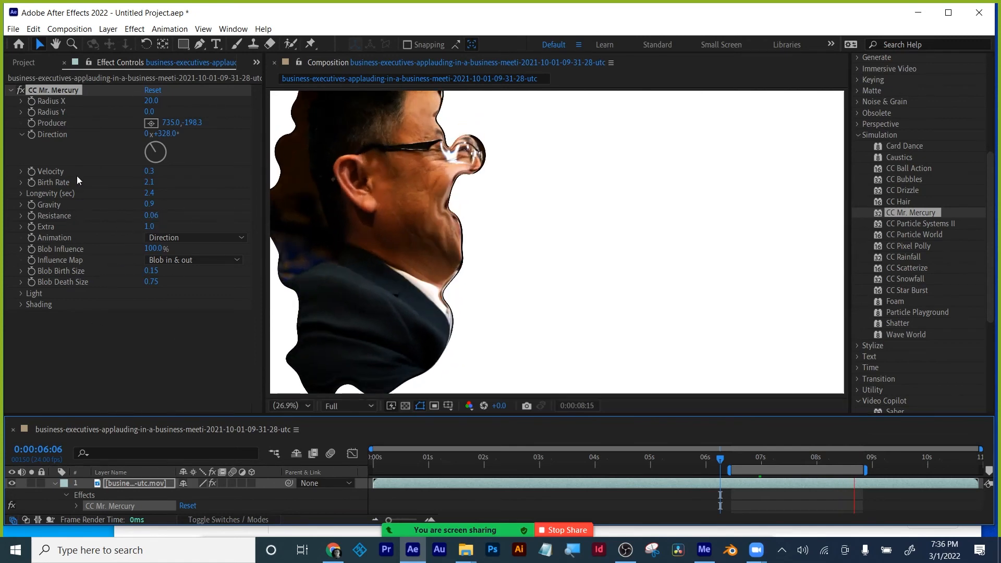
pyautogui.click(731, 455)
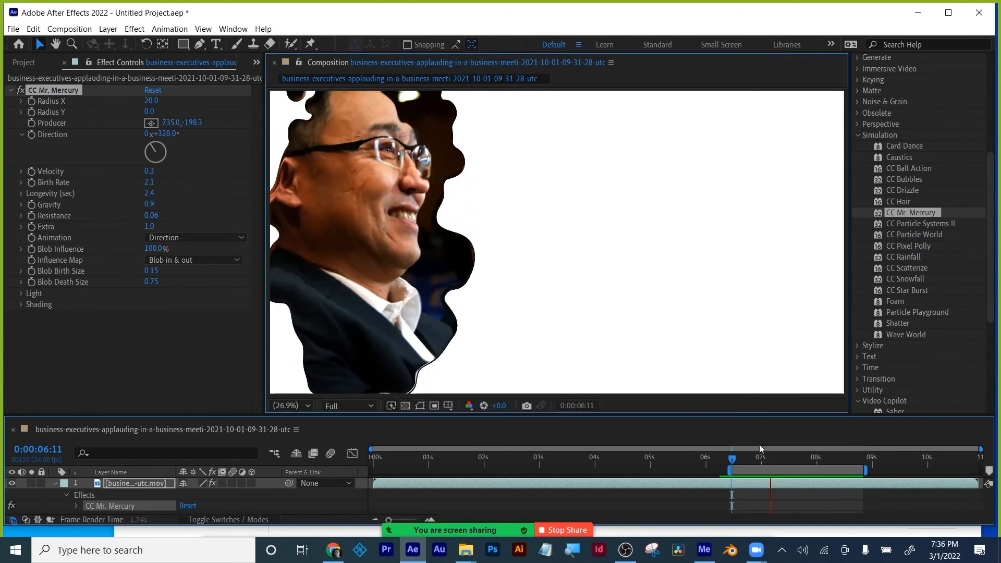
pyautogui.click(784, 460)
pyautogui.press('space')
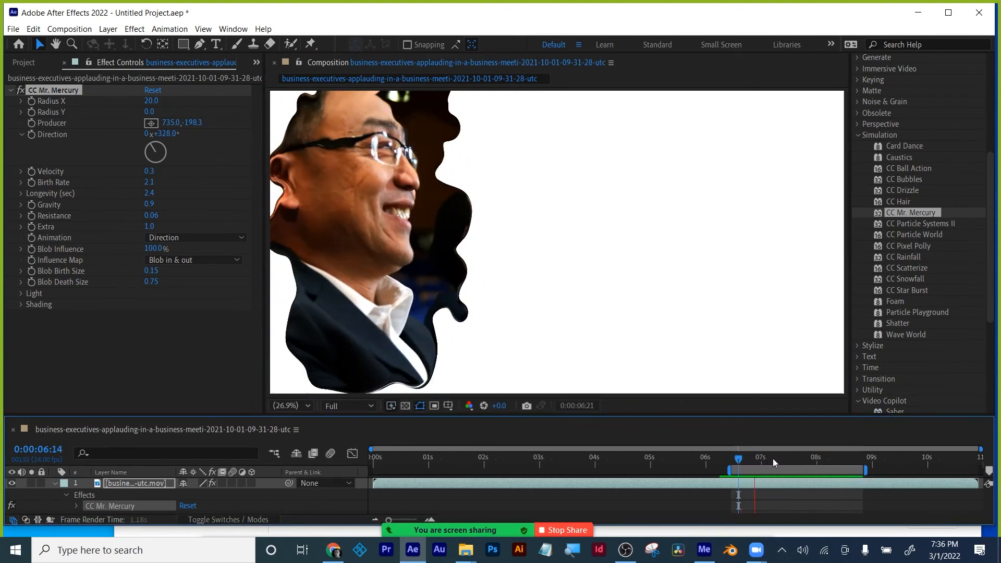
pyautogui.press('space')
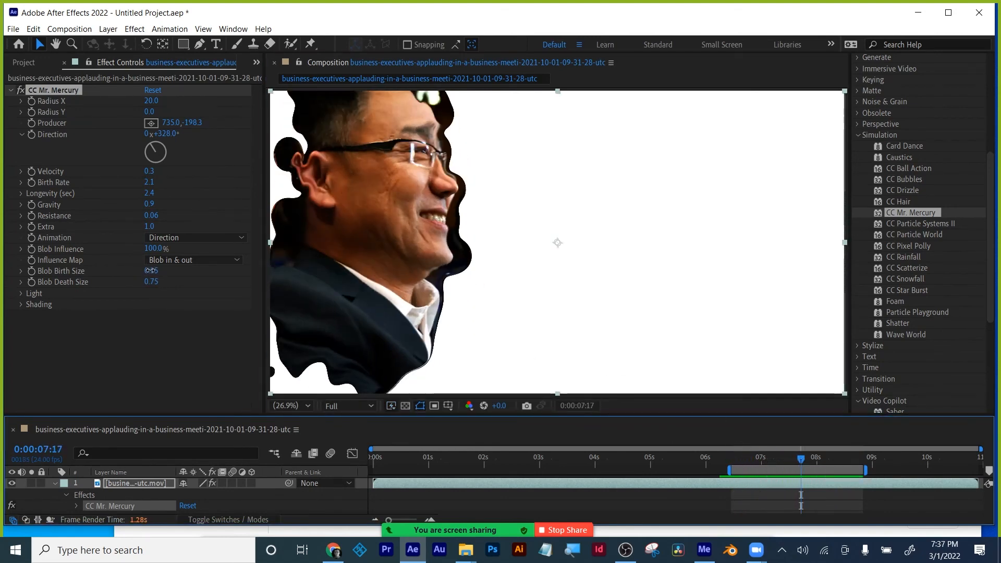
# - Set Blob Birth Size to 0.59, Blob Death Size to 1.06, Extra to 1.7, Velocity to 0.3 and Radius Y to 12.0
pyautogui.moveTo(151, 271); pyautogui.dragTo(170, 280)
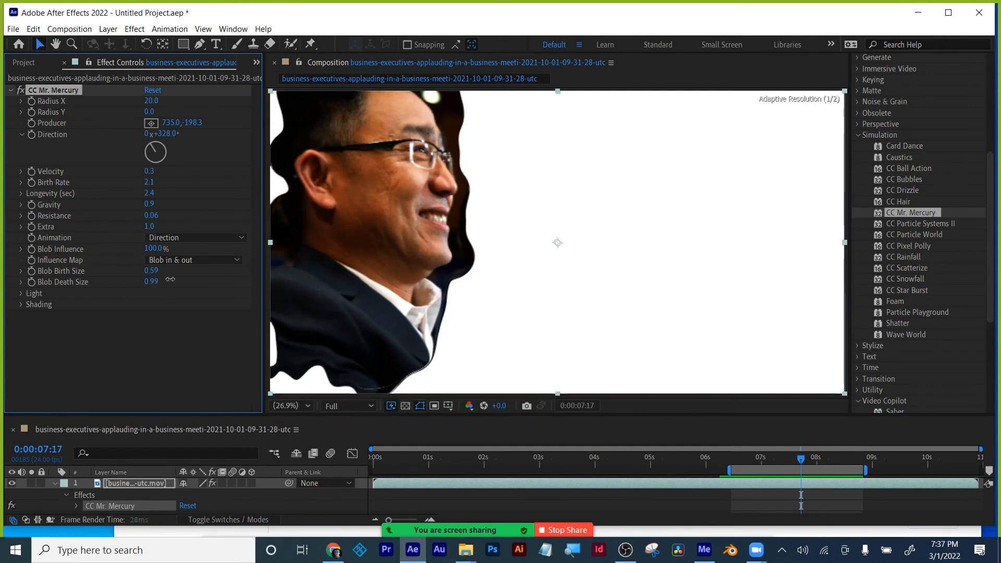
pyautogui.moveTo(148, 226); pyautogui.dragTo(137, 242)
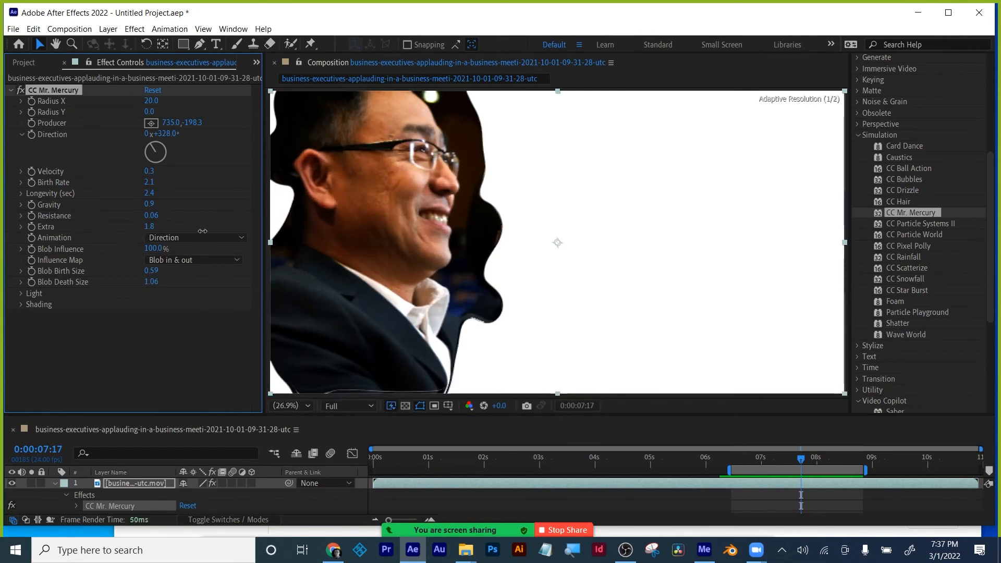
pyautogui.moveTo(202, 231); pyautogui.dragTo(200, 231)
pyautogui.moveTo(150, 172); pyautogui.dragTo(151, 179)
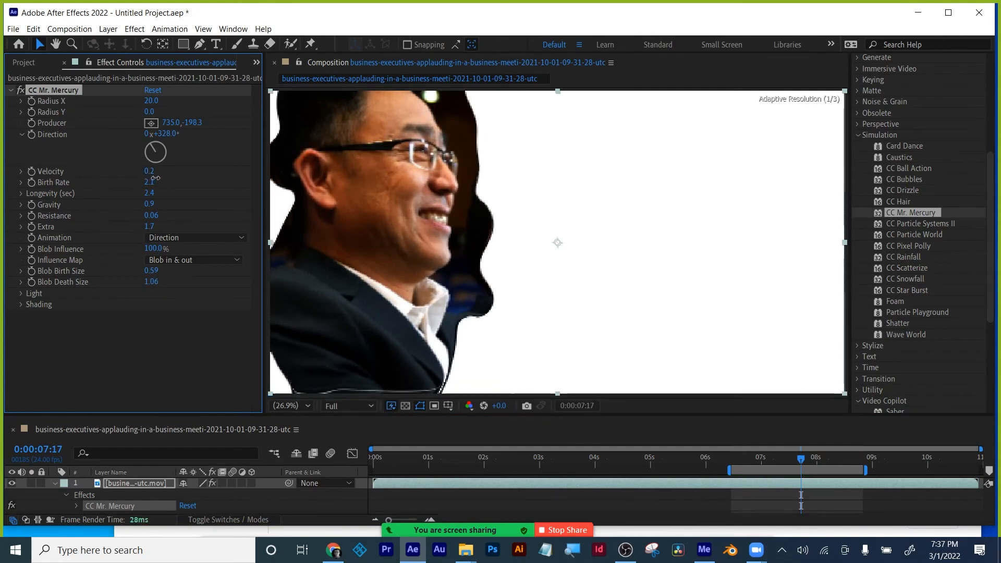
pyautogui.moveTo(149, 112)
pyautogui.mouseDown()
pyautogui.moveTo(176, 111)
pyautogui.moveTo(140, 121)
pyautogui.mouseUp()
# - Examine CC Mr. Mercury's Light and Shading settings, and scrub through the work area
pyautogui.click(22, 294)
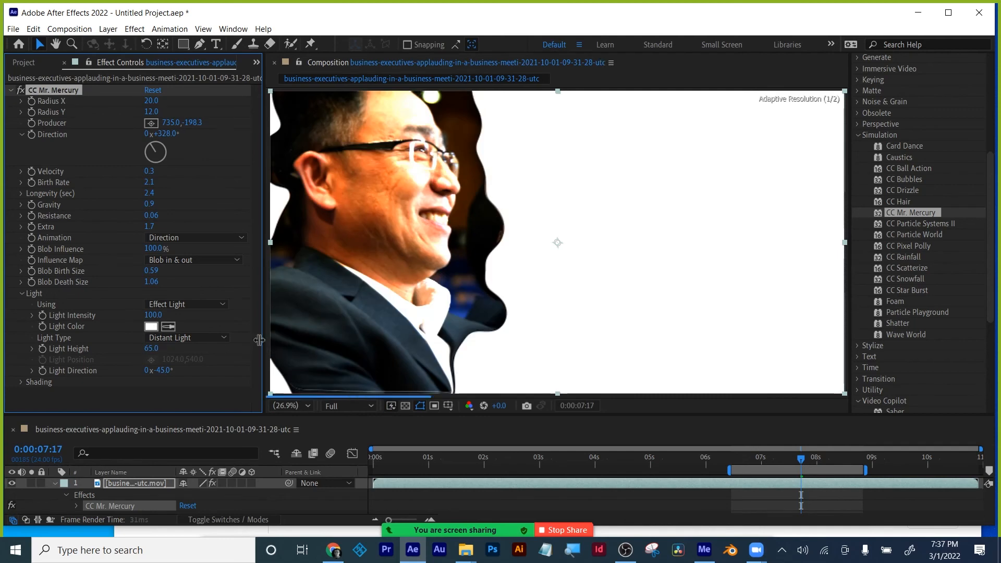
pyautogui.click(21, 382)
pyautogui.click(21, 252)
pyautogui.moveTo(151, 326); pyautogui.dragTo(218, 327)
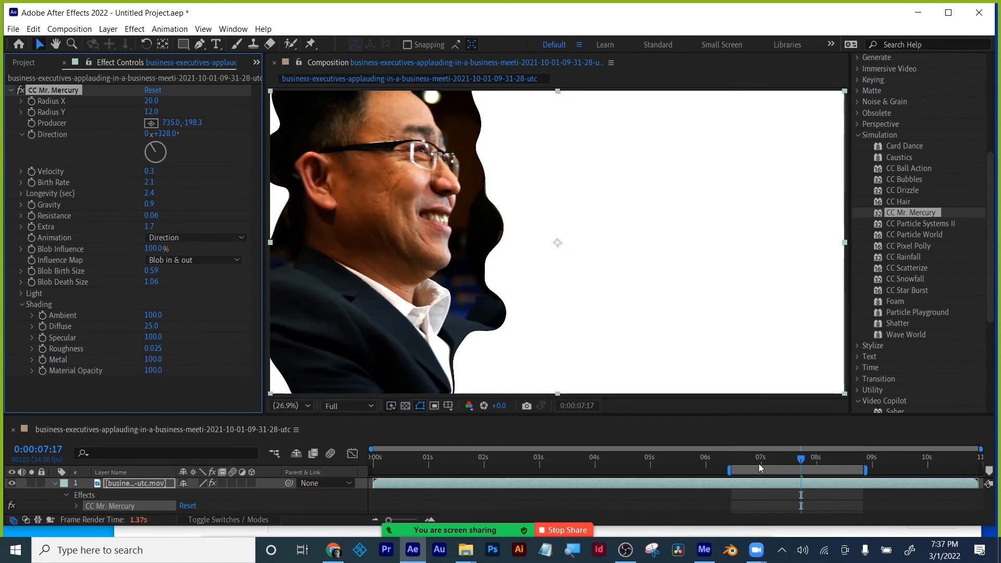
pyautogui.moveTo(725, 459); pyautogui.dragTo(831, 461)
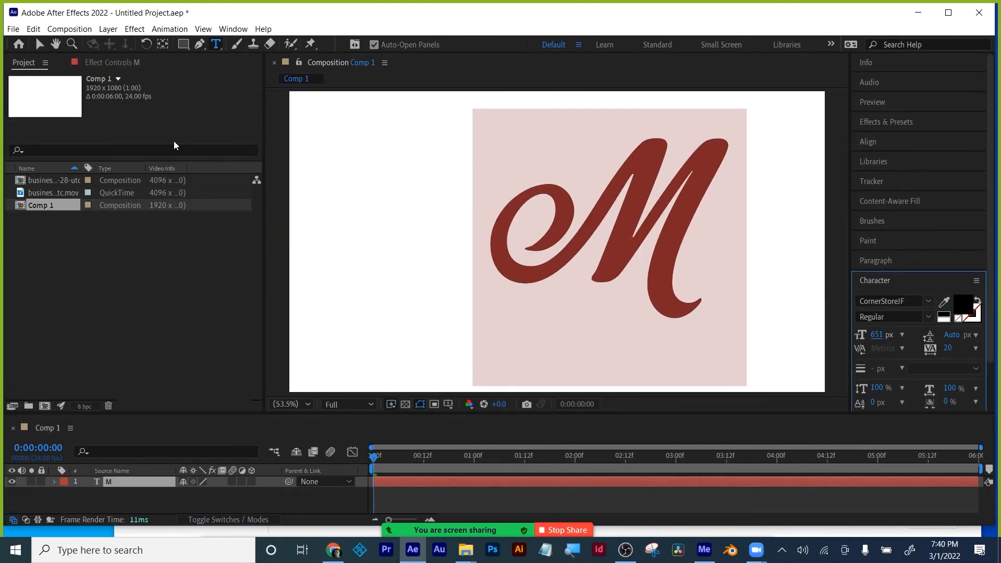
# - Move the letter M to the middle of Comp 1 and apply the 4-Color Gradient effect to it
pyautogui.click(40, 44)
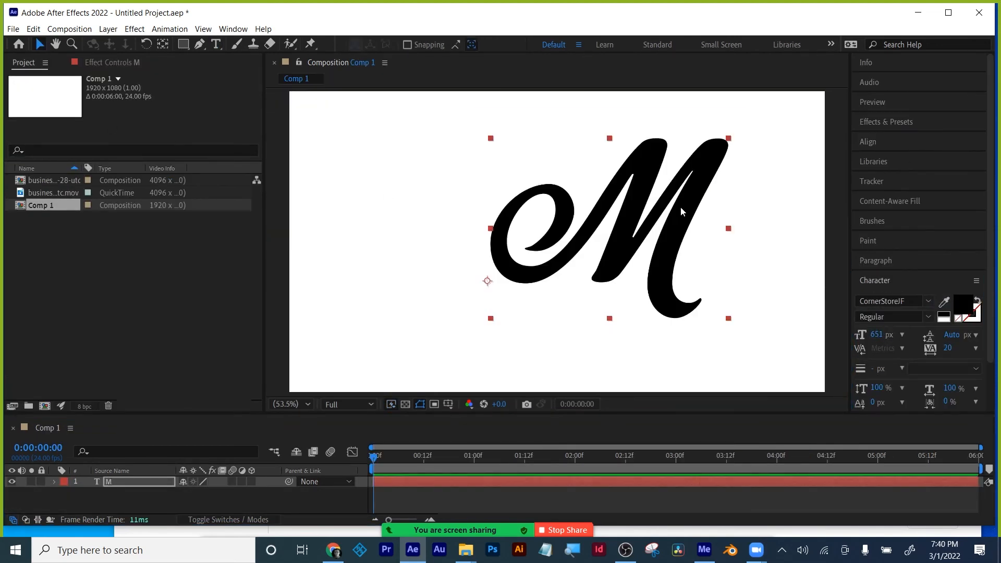
pyautogui.moveTo(682, 211); pyautogui.dragTo(601, 240)
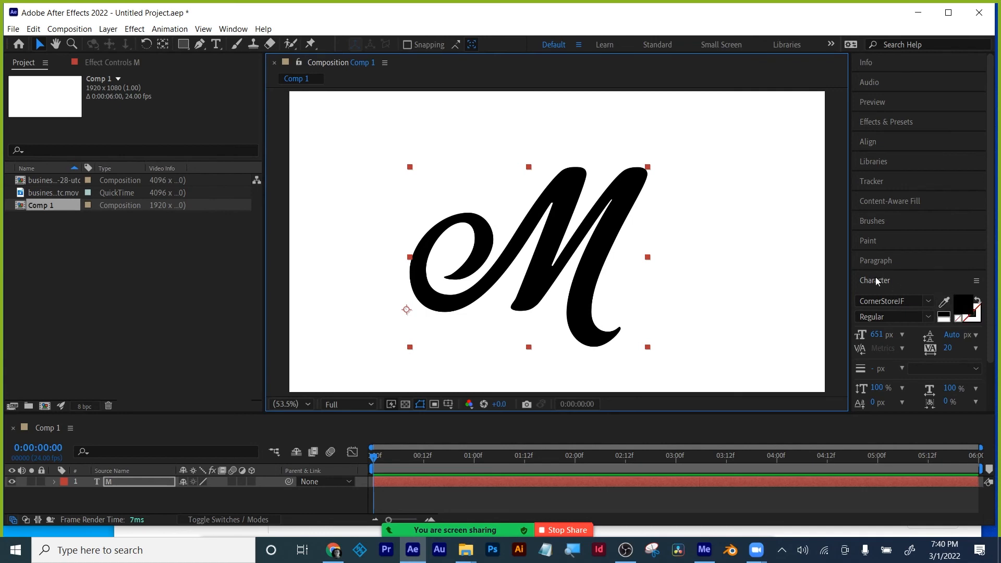
pyautogui.click(886, 122)
pyautogui.click(891, 138)
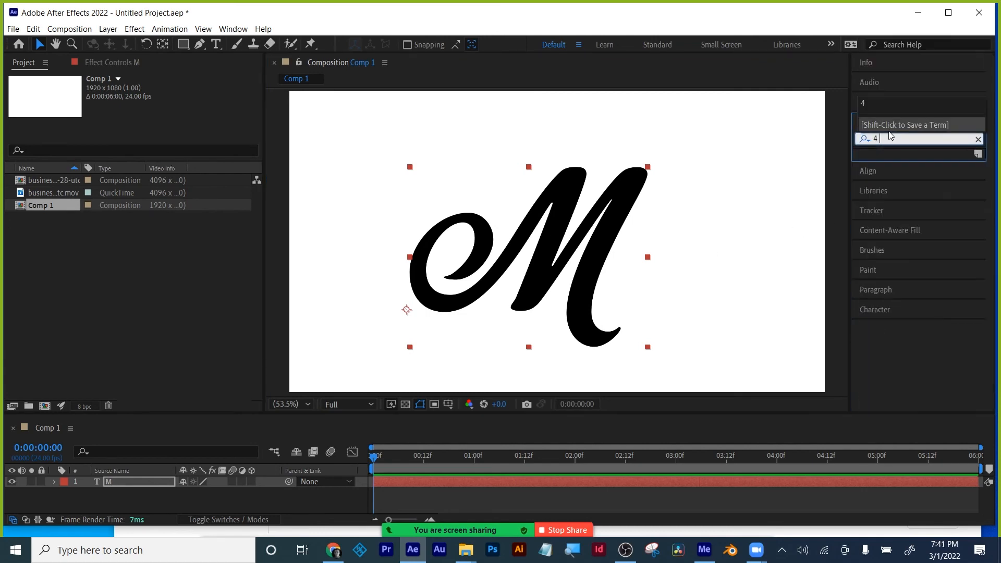
pyautogui.write('color')
pyautogui.moveTo(913, 373); pyautogui.dragTo(748, 477)
# - Set the gradient's Color 1 to a light tan and Color 2 to a medium brown
pyautogui.click(149, 123)
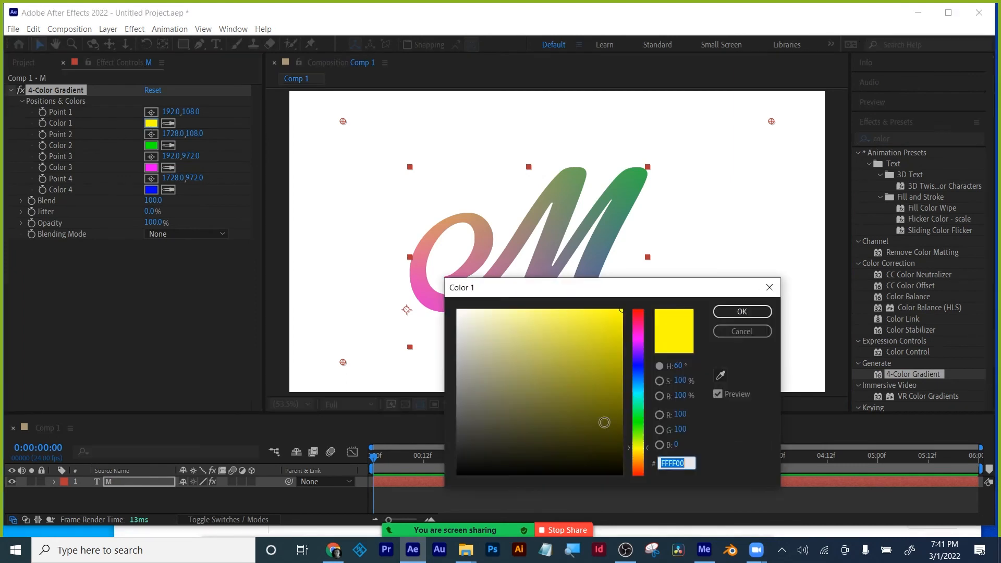
pyautogui.click(638, 457)
pyautogui.click(532, 339)
pyautogui.click(742, 312)
pyautogui.click(151, 145)
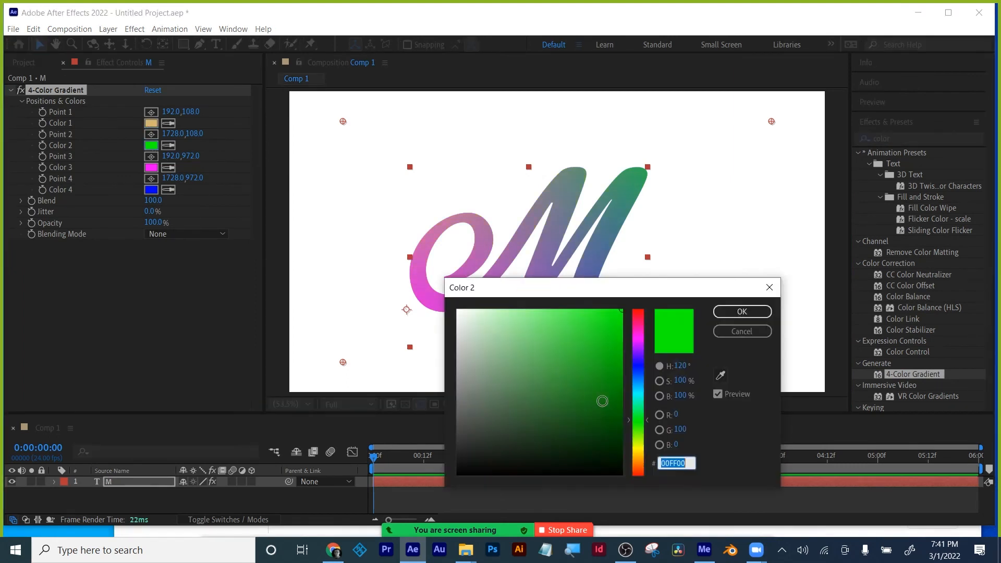
pyautogui.click(638, 459)
pyautogui.click(590, 385)
pyautogui.click(742, 312)
# - Set the gradient's Color 3 to a dark reddish brown
pyautogui.click(152, 167)
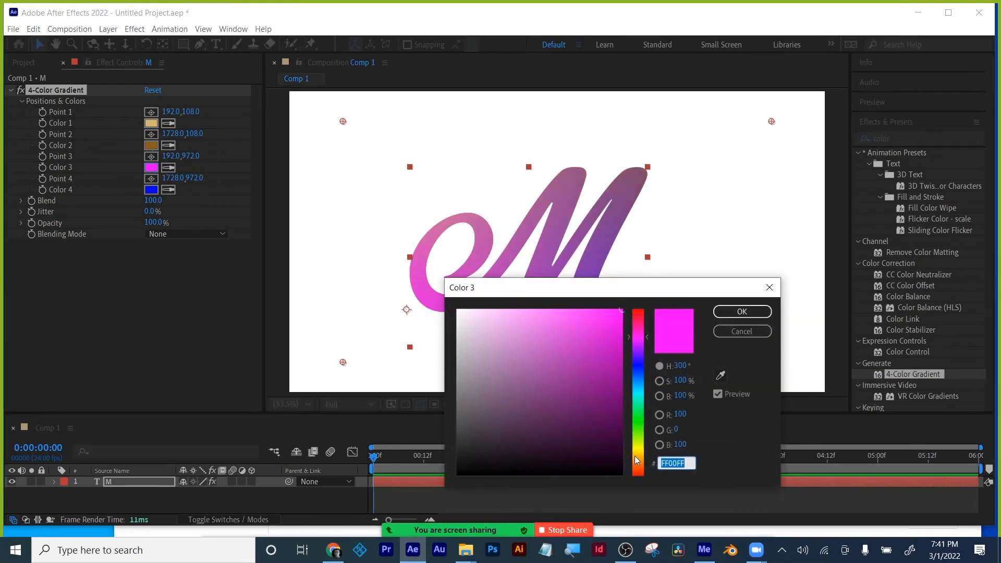
pyautogui.click(638, 465)
pyautogui.click(591, 418)
pyautogui.moveTo(610, 410); pyautogui.dragTo(613, 406)
pyautogui.click(742, 312)
# - Try a dark brown for the gradient's Color 4, and replace it with a bright orange
pyautogui.click(151, 190)
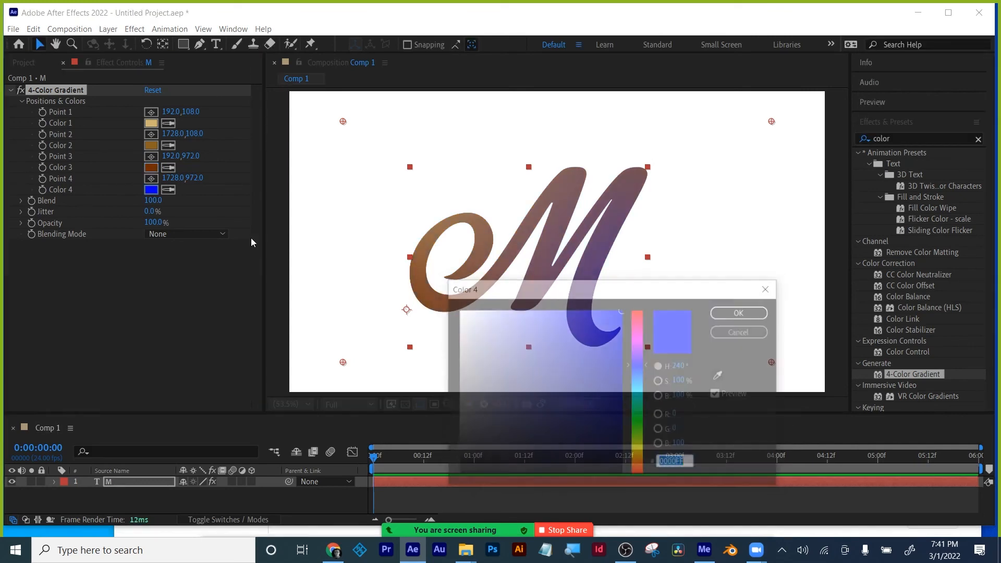
pyautogui.click(638, 460)
pyautogui.click(619, 431)
pyautogui.click(742, 311)
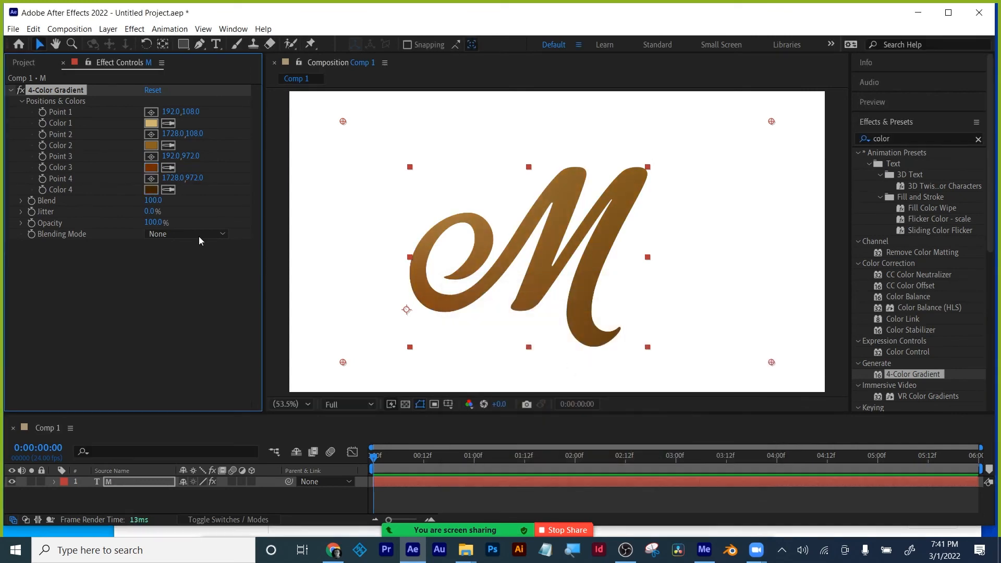
pyautogui.click(152, 190)
pyautogui.moveTo(530, 342); pyautogui.dragTo(646, 327)
pyautogui.click(742, 311)
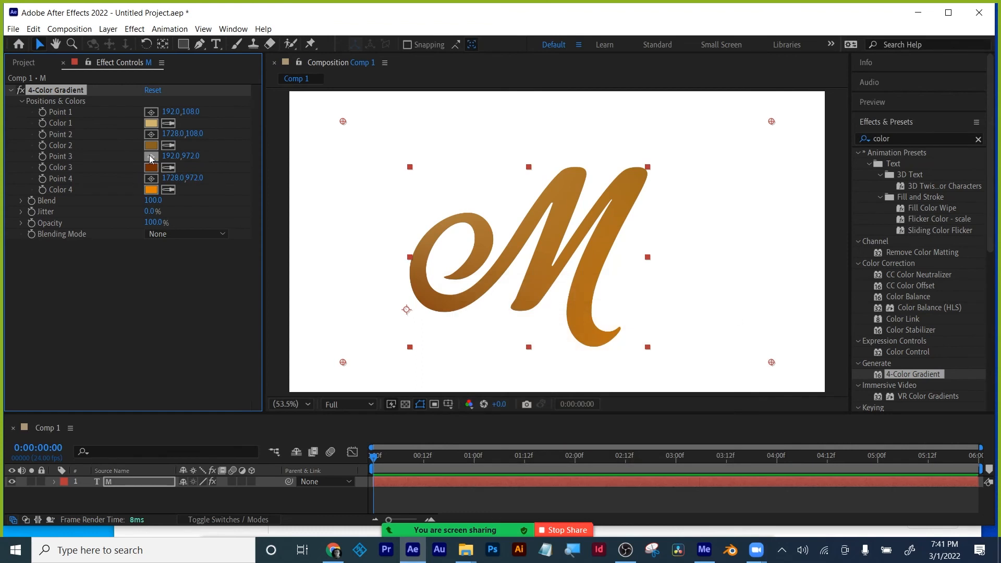
# - Place gradient Points 2, 3 and 4 at the letter's ends: 1268.7, 295.2; 441.0, 766.1; and 1177.2, 867.0
pyautogui.click(151, 134)
pyautogui.click(643, 173)
pyautogui.click(151, 156)
pyautogui.click(413, 305)
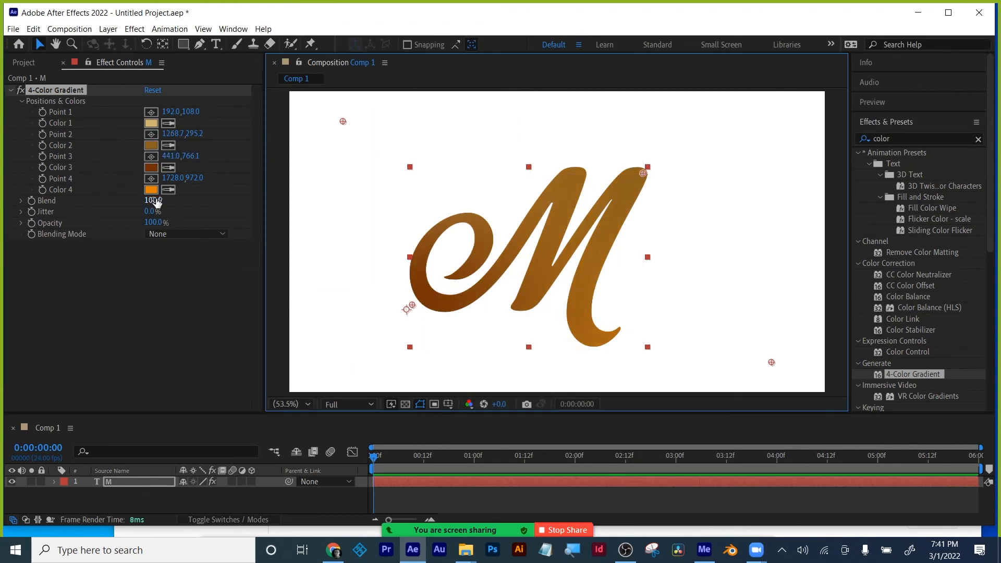
pyautogui.click(151, 178)
pyautogui.click(618, 334)
# - Apply CC Hair to the letter M with Thickness 1.32, Length 21.0 and Density 811.0, and preview up to 0:00:00:23
pyautogui.click(493, 482)
pyautogui.moveTo(895, 264); pyautogui.dragTo(662, 483)
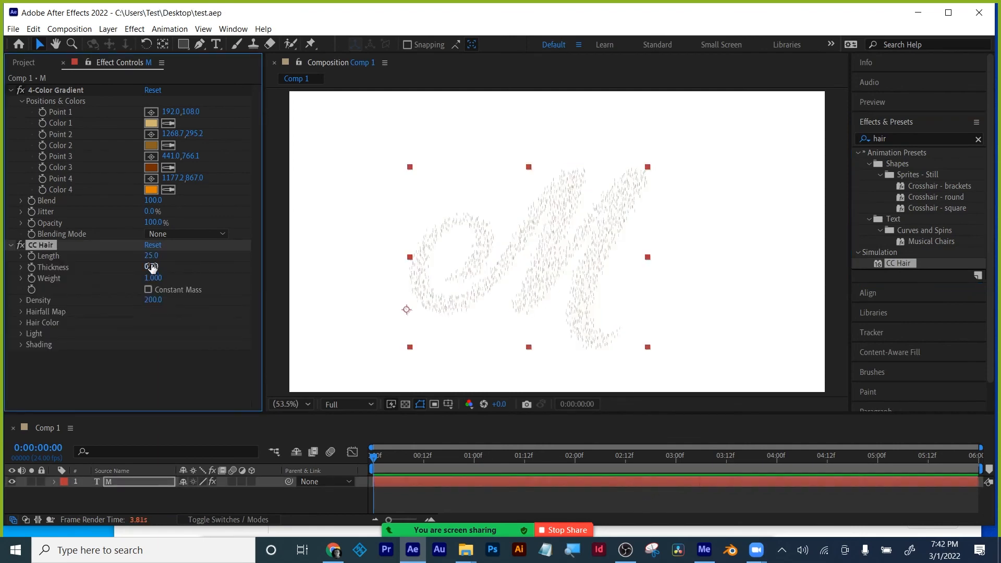
pyautogui.moveTo(154, 255); pyautogui.dragTo(156, 255)
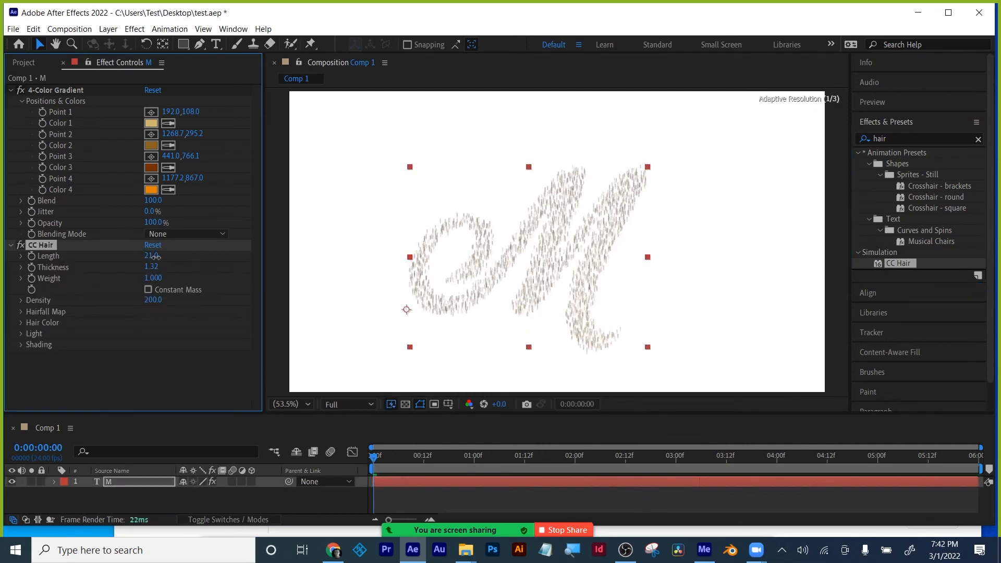
pyautogui.moveTo(153, 300); pyautogui.dragTo(618, 304)
pyautogui.click(266, 430)
pyautogui.press('space')
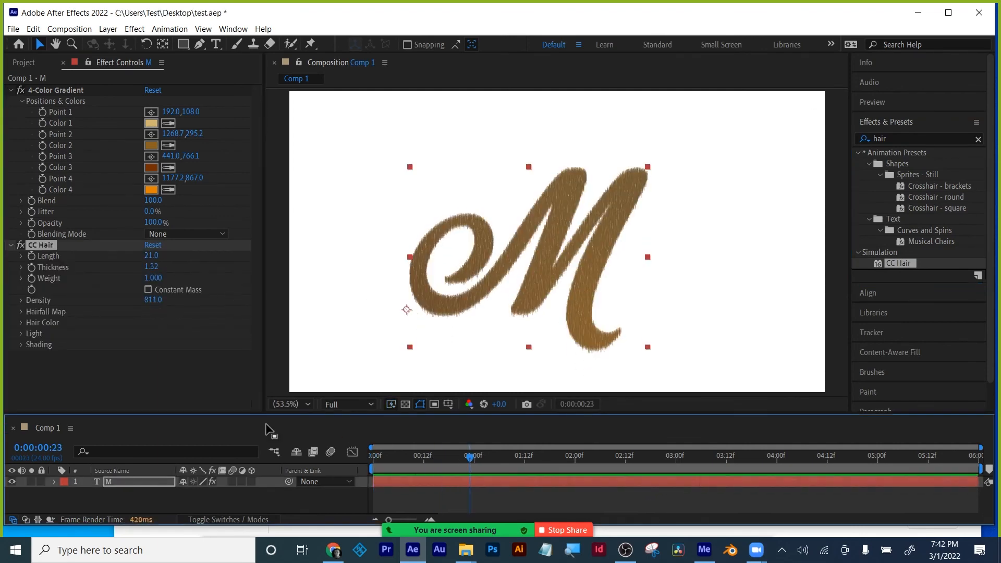
# - Set CC Hair's Length to 32.0, Thickness to 0.68 and Density to 829.0, and enable Constant Mass
pyautogui.moveTo(152, 255); pyautogui.dragTo(102, 261)
pyautogui.moveTo(158, 300); pyautogui.dragTo(168, 300)
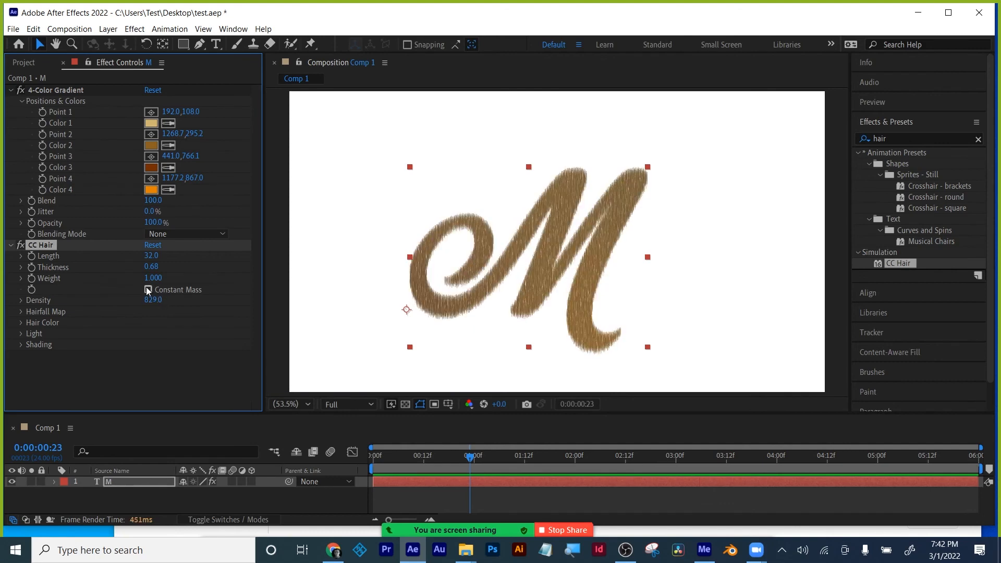
pyautogui.click(148, 289)
# - Set the Hairfall Map Strength to 105.0, and CC Hair's Length to 41.0, Thickness to 1.28 and Weight to -1.210
pyautogui.click(22, 311)
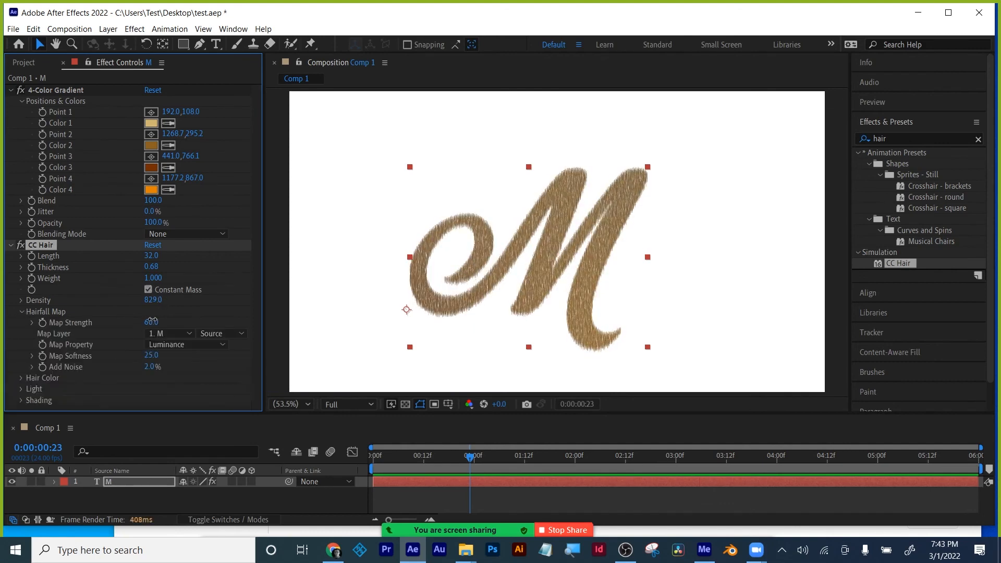
pyautogui.moveTo(154, 255); pyautogui.dragTo(154, 281)
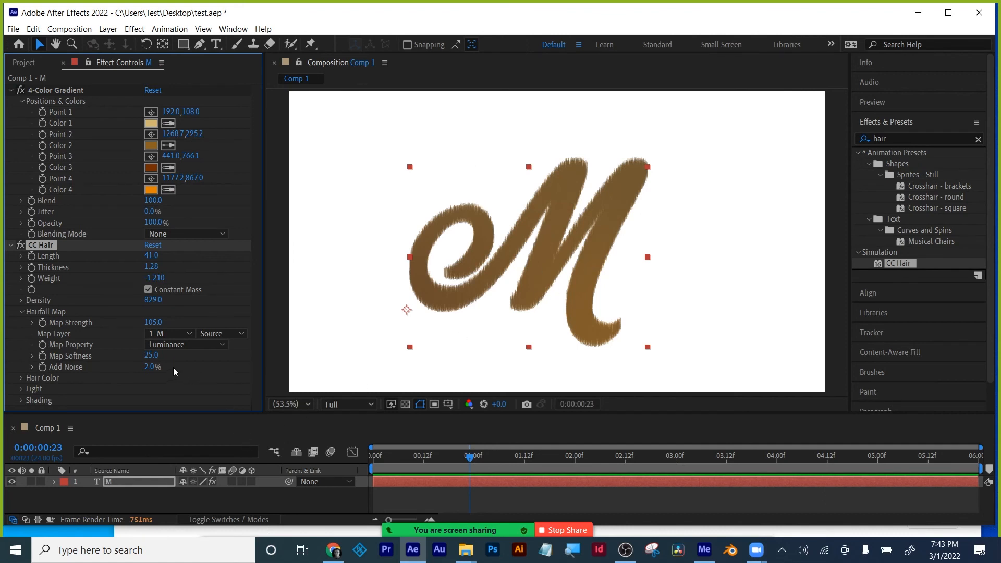
# - Set the Hairfall Map to Masks with Map Softness and Add Noise at 0.0, and Hair Color's Inheritance to 100.0% with higher Opacity
pyautogui.click(221, 333)
pyautogui.click(224, 358)
pyautogui.moveTo(151, 358); pyautogui.dragTo(278, 374)
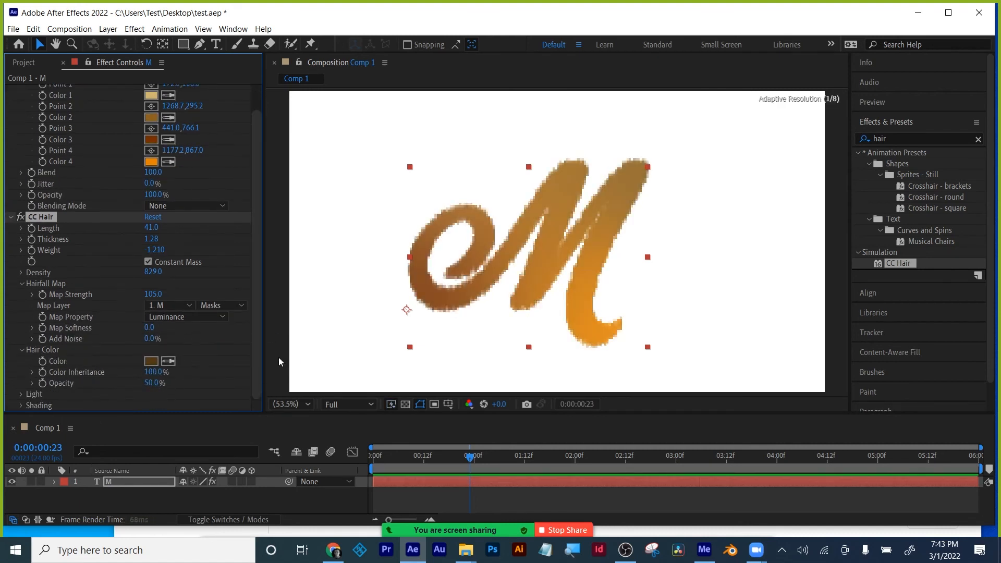
pyautogui.moveTo(151, 383); pyautogui.dragTo(251, 383)
pyautogui.click(20, 350)
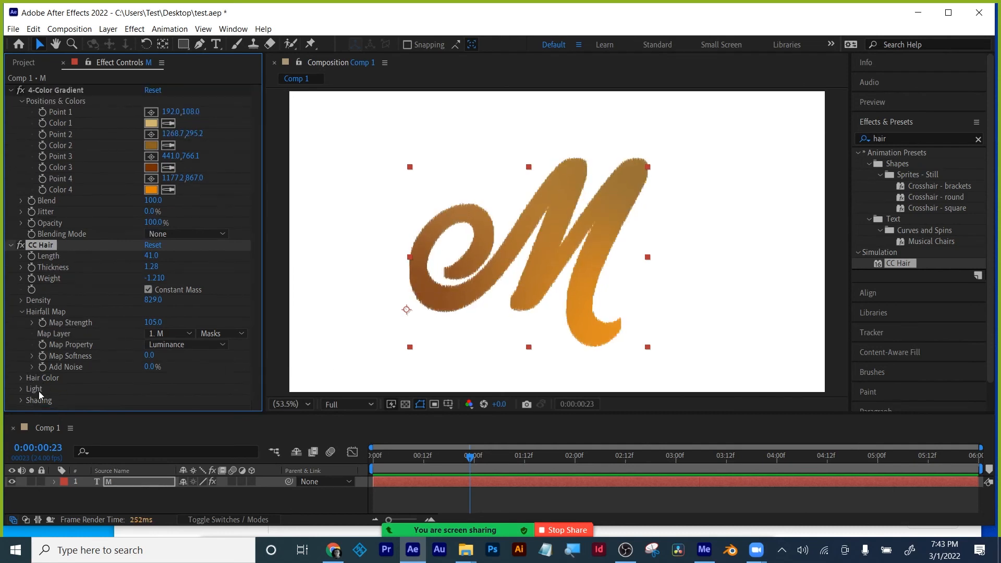
# - Set CC Hair's Length to 56.0, Thickness to 0.69 and Density to 993.0, and preview around 0:00:01:12
pyautogui.click(22, 311)
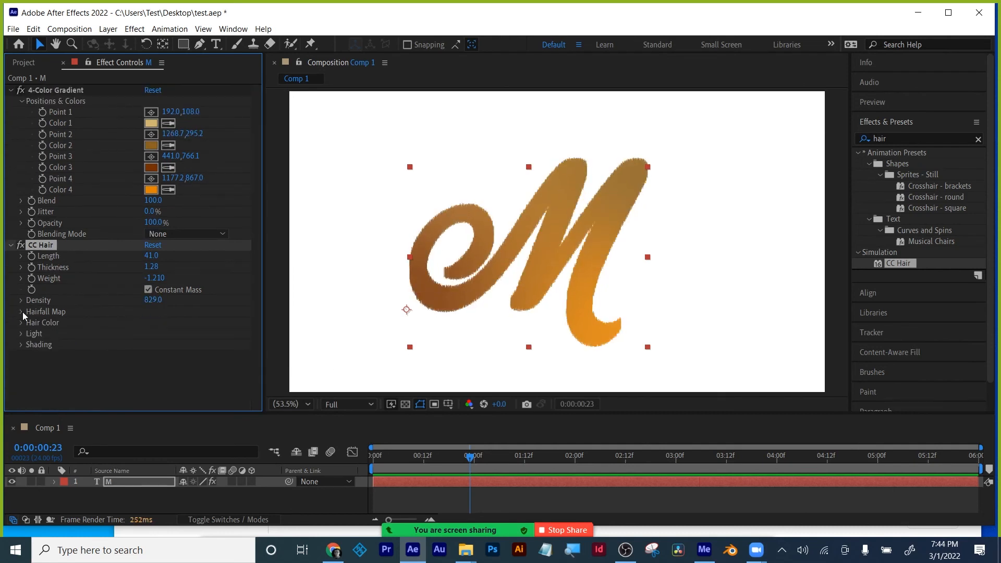
pyautogui.click(21, 333)
pyautogui.click(21, 333)
pyautogui.moveTo(154, 256); pyautogui.dragTo(114, 273)
pyautogui.moveTo(158, 301); pyautogui.dragTo(244, 299)
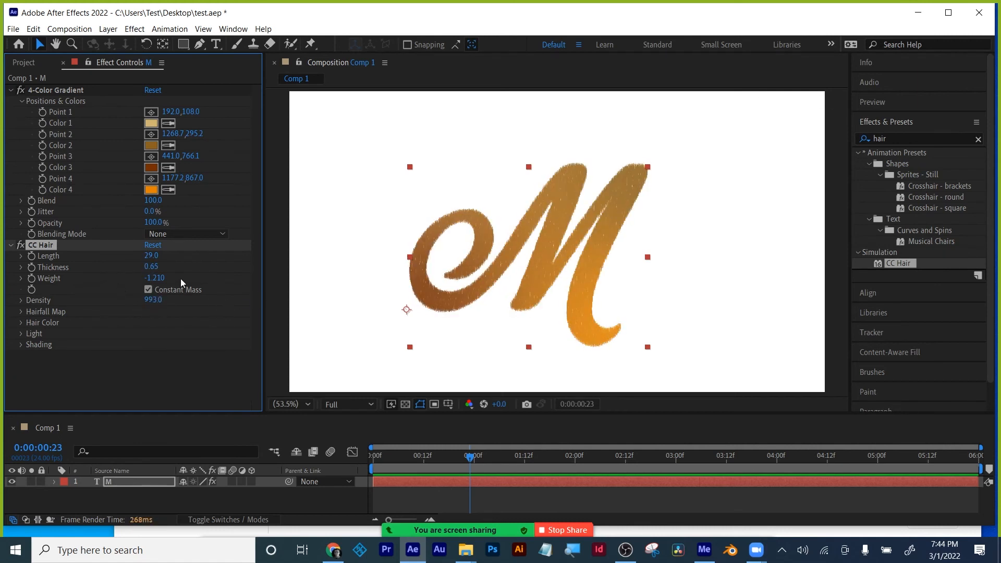
pyautogui.moveTo(151, 268); pyautogui.dragTo(164, 254)
pyautogui.click(516, 456)
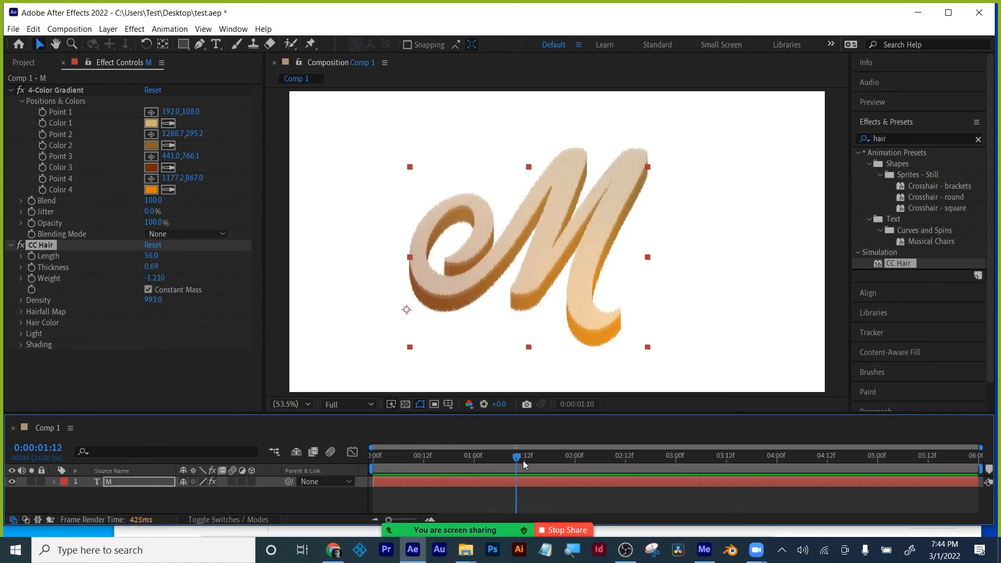
# - Set the Hairfall Map's Add Noise to 30.0%, and CC Hair's Length to 25.0 and Thickness to 0.89
pyautogui.click(22, 312)
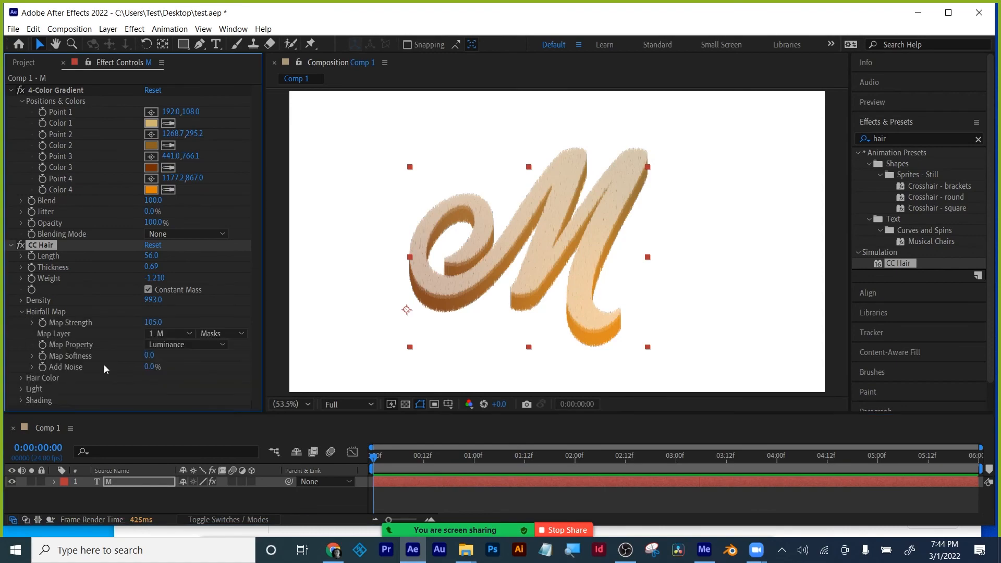
pyautogui.moveTo(149, 355); pyautogui.dragTo(610, 348)
pyautogui.moveTo(145, 372); pyautogui.dragTo(120, 368)
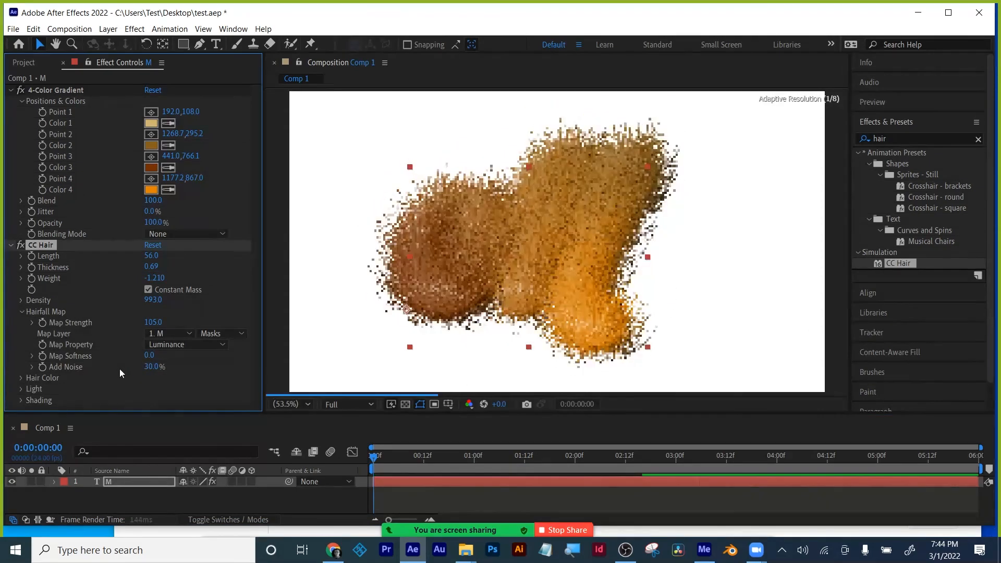
pyautogui.moveTo(150, 261); pyautogui.dragTo(167, 267)
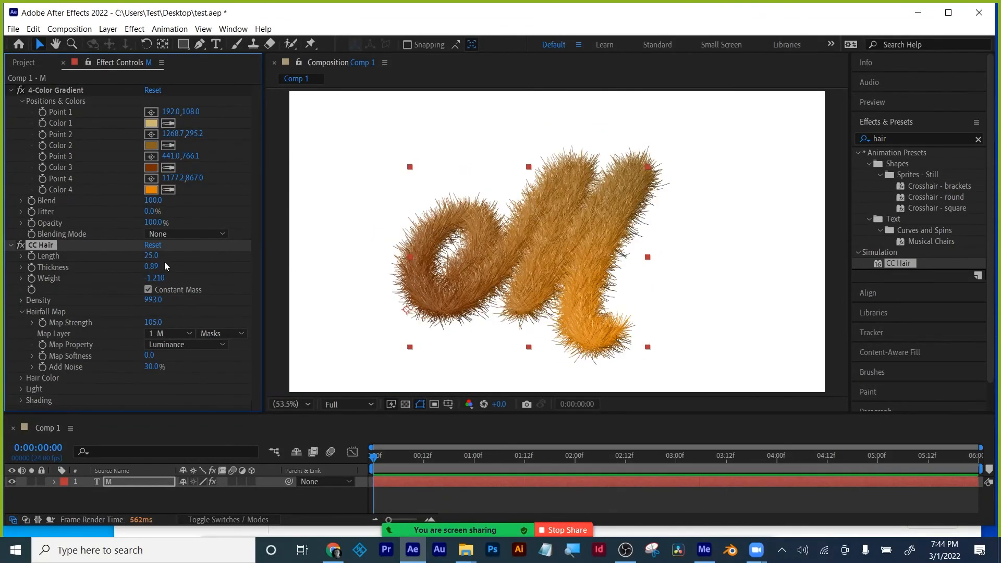
# - Keyframe Add Noise from 30.0% at 0:00:00:00, with varying values around 0:00:01:00 and 20.0% at 0:00:02:01
pyautogui.click(373, 458)
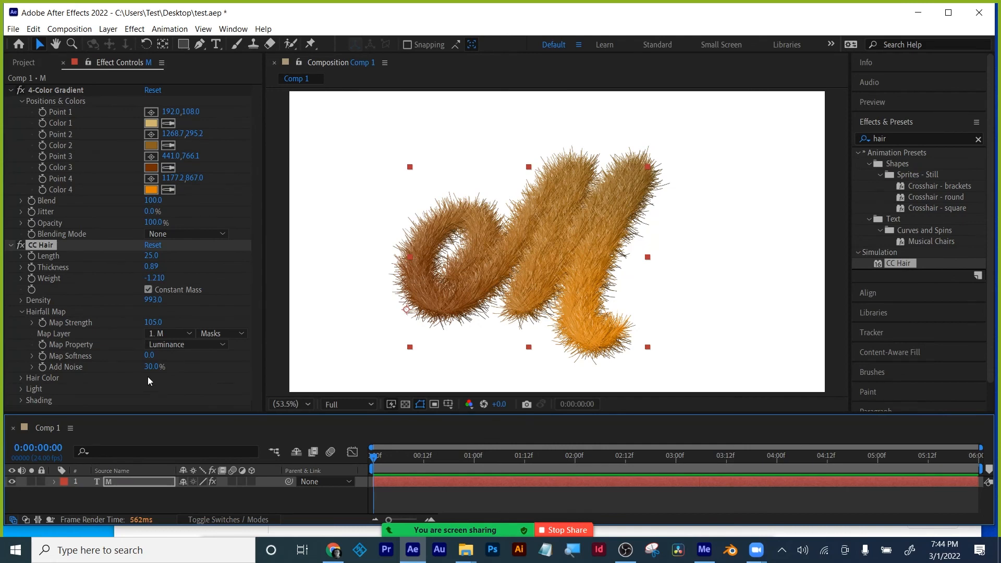
pyautogui.click(42, 366)
pyautogui.moveTo(381, 457); pyautogui.dragTo(474, 454)
pyautogui.moveTo(153, 368); pyautogui.dragTo(163, 371)
pyautogui.moveTo(527, 456); pyautogui.dragTo(579, 458)
pyautogui.moveTo(153, 368); pyautogui.dragTo(144, 372)
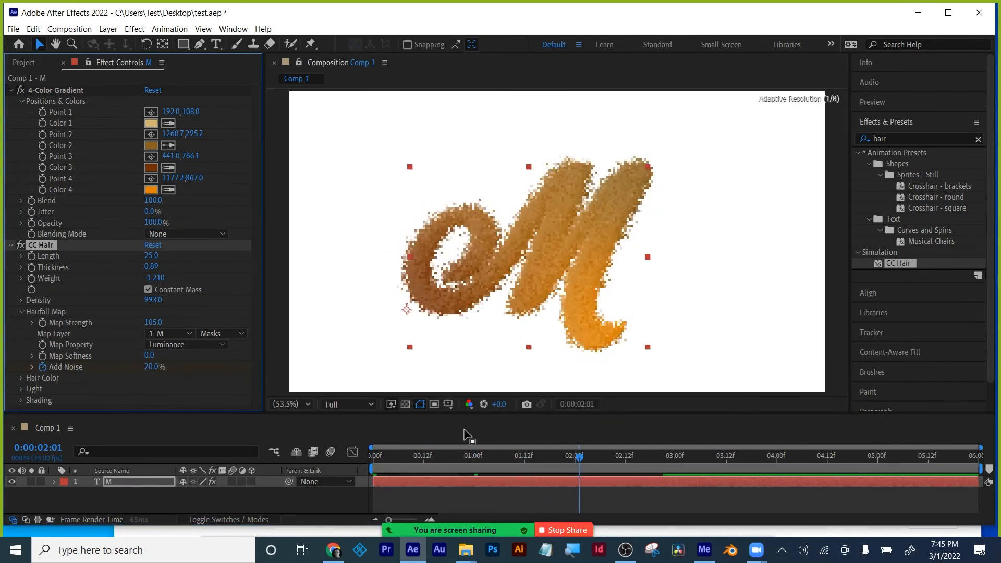
# - Add further Add Noise keyframes across the rest of the composition, ending at 44.0%, and return to 0:00:00:00
pyautogui.moveTo(580, 457); pyautogui.dragTo(688, 459)
pyautogui.moveTo(155, 368)
pyautogui.mouseDown()
pyautogui.moveTo(169, 372)
pyautogui.moveTo(138, 369)
pyautogui.moveTo(172, 368)
pyautogui.mouseUp()
pyautogui.click(810, 461)
pyautogui.click(896, 457)
pyautogui.moveTo(401, 458); pyautogui.dragTo(339, 457)
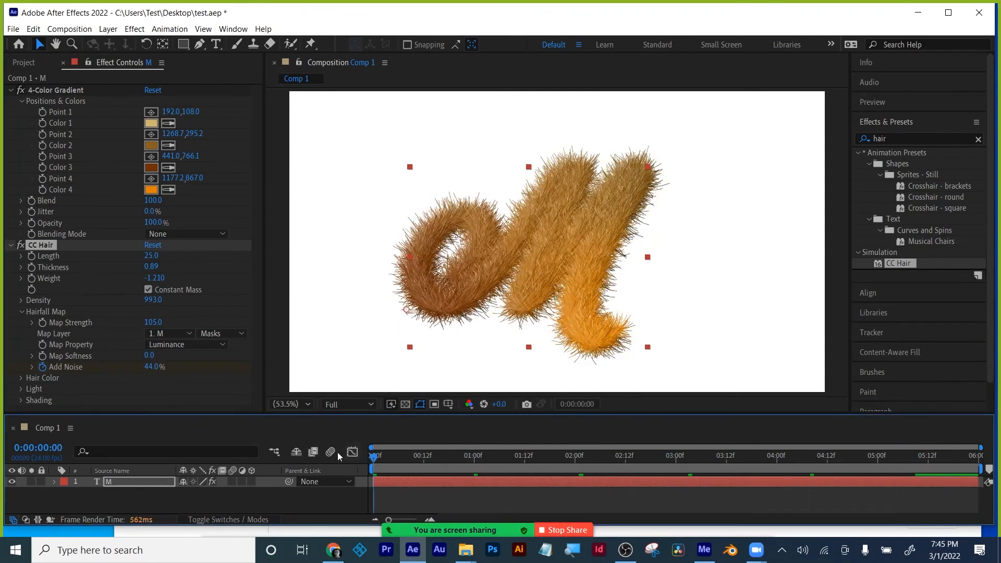
# - Animate CC Hair's light, keyframing Light Height to 39.0 at 0:00:02:22 and Light Direction to 0x+81.0° at 0:00:05:22
pyautogui.click(22, 389)
pyautogui.moveTo(151, 368); pyautogui.dragTo(212, 366)
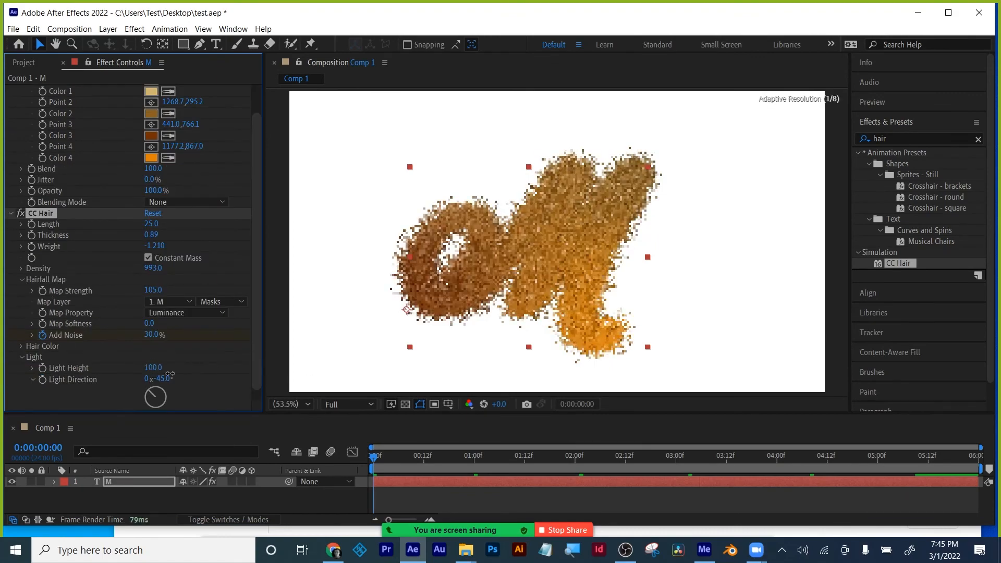
pyautogui.moveTo(97, 372); pyautogui.dragTo(98, 371)
pyautogui.click(42, 369)
pyautogui.moveTo(663, 457); pyautogui.dragTo(668, 457)
pyautogui.moveTo(151, 368); pyautogui.dragTo(178, 363)
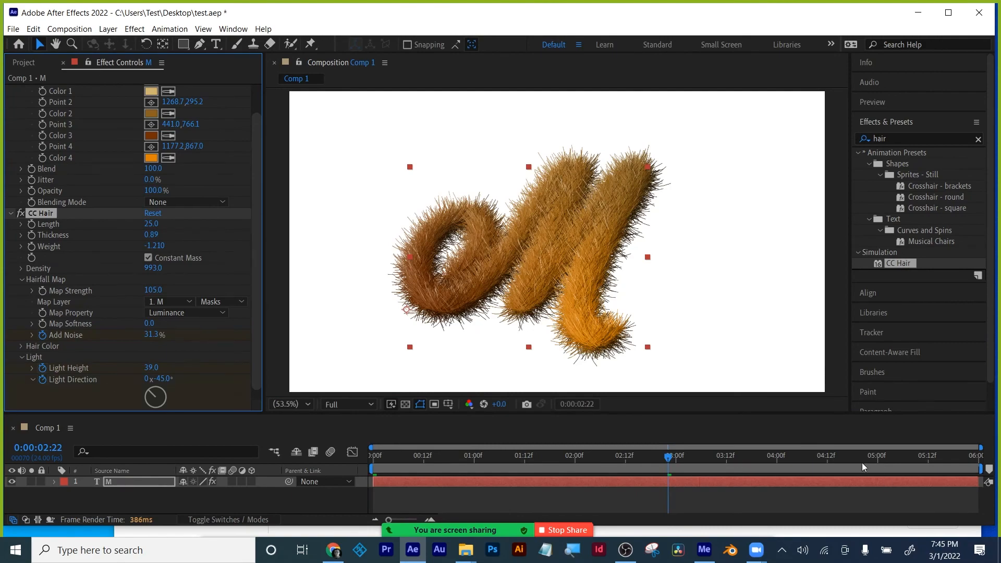
pyautogui.moveTo(916, 457); pyautogui.dragTo(971, 458)
pyautogui.moveTo(167, 379); pyautogui.dragTo(250, 383)
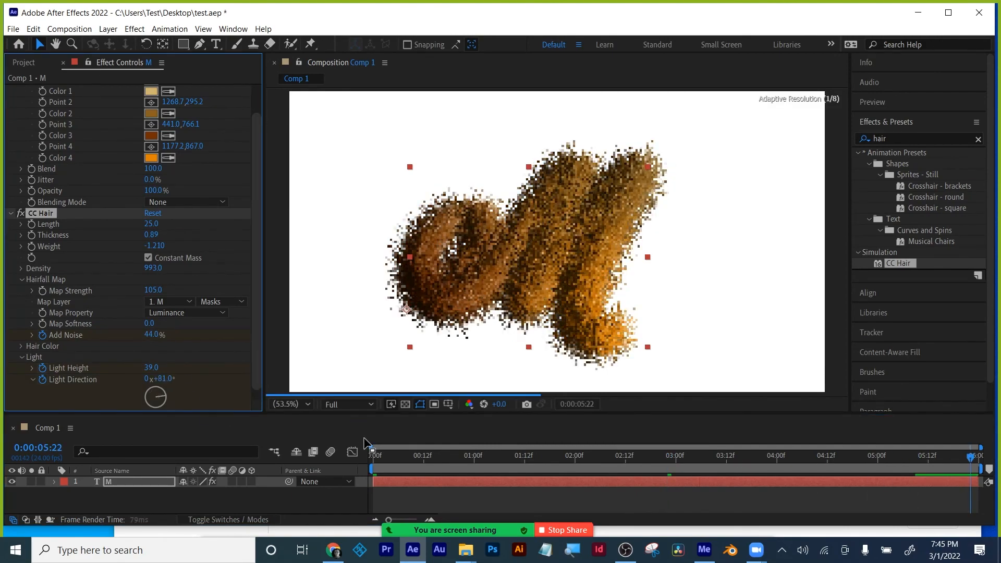
# - Return to the start of the composition to preview the hair animation, and collapse both effects' settings
pyautogui.click(372, 457)
pyautogui.click(7, 214)
pyautogui.click(11, 91)
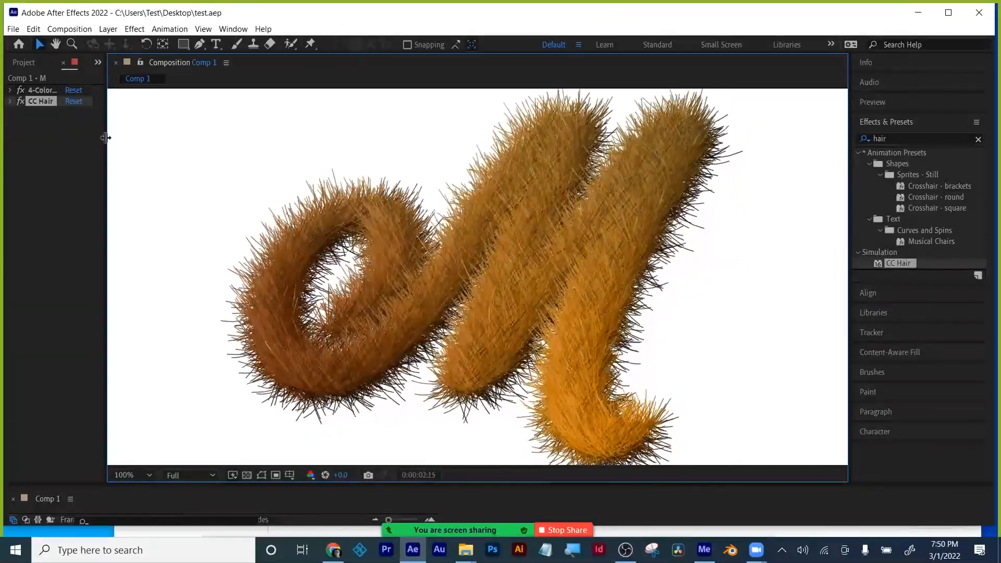
# - Remove CC Hair from the letter M and try applying CC Glass to its layer
pyautogui.click(10, 101)
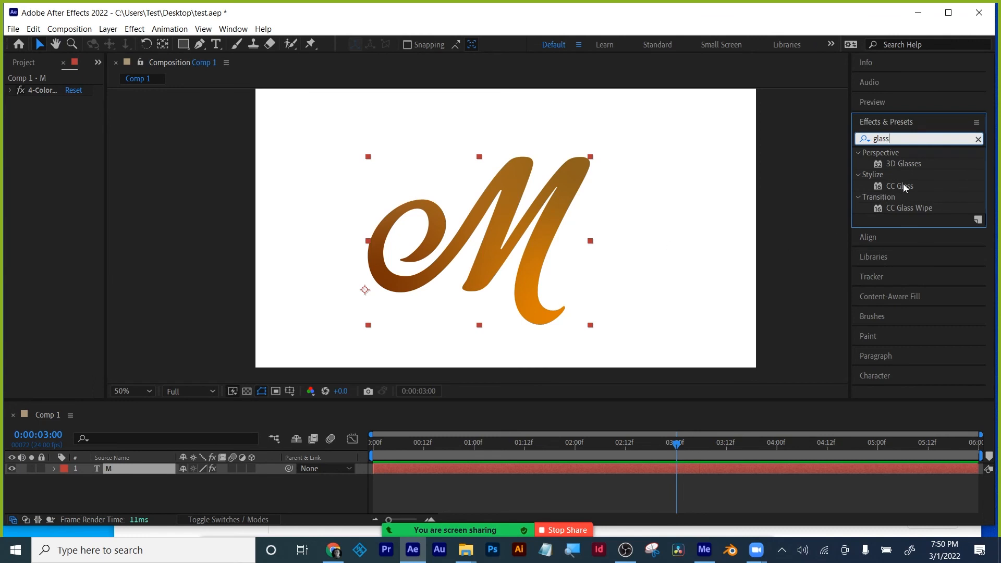
pyautogui.moveTo(904, 186); pyautogui.dragTo(645, 468)
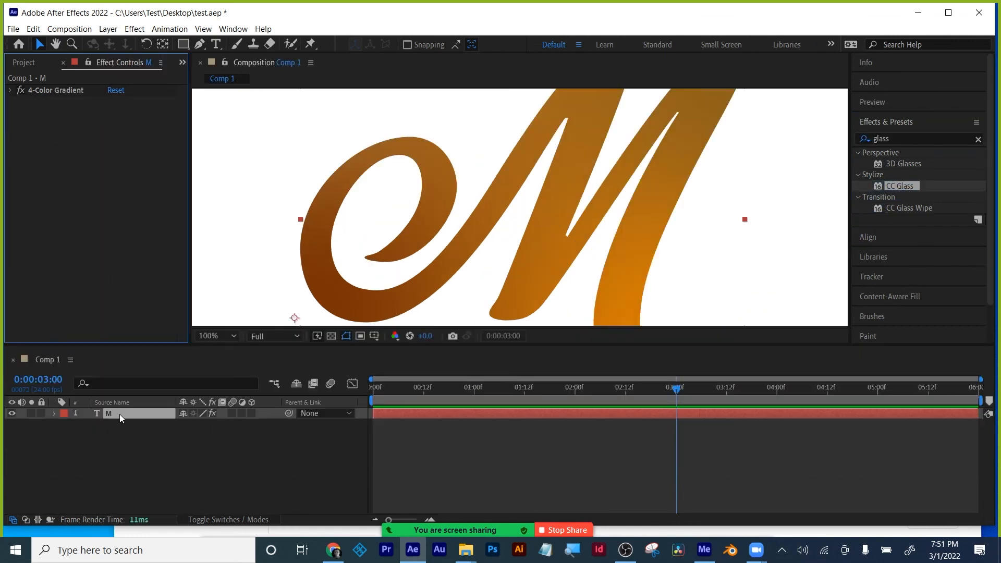
# - Pre-compose the M layer as M Comp 1, moving all attributes into the new composition
pyautogui.rightClick(120, 414)
pyautogui.click(163, 351)
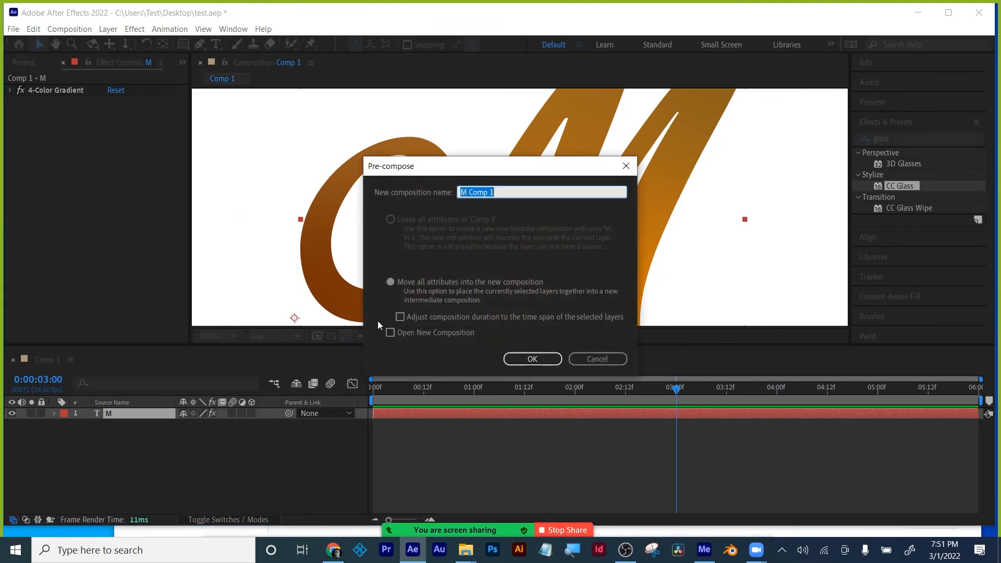
pyautogui.click(425, 277)
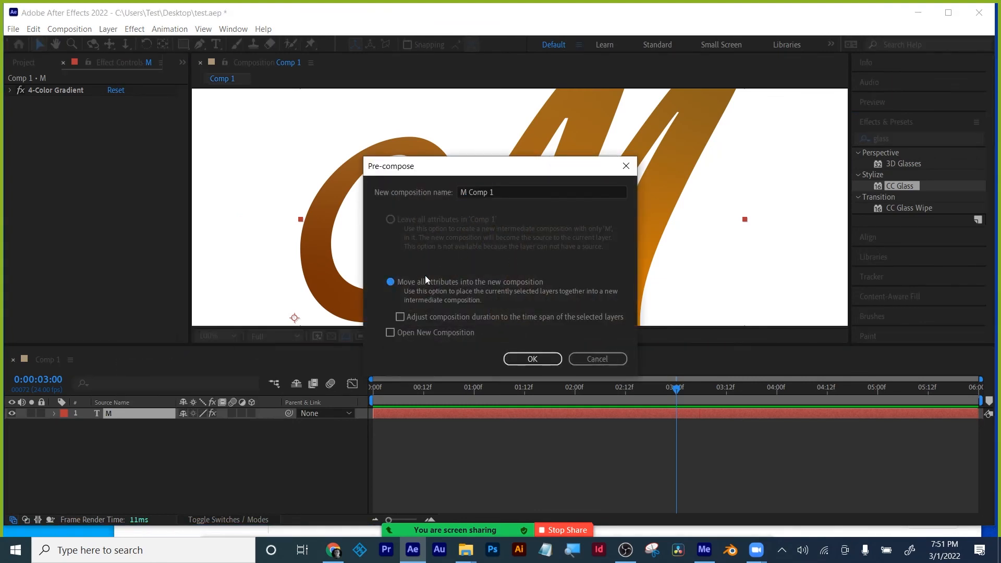
pyautogui.click(528, 359)
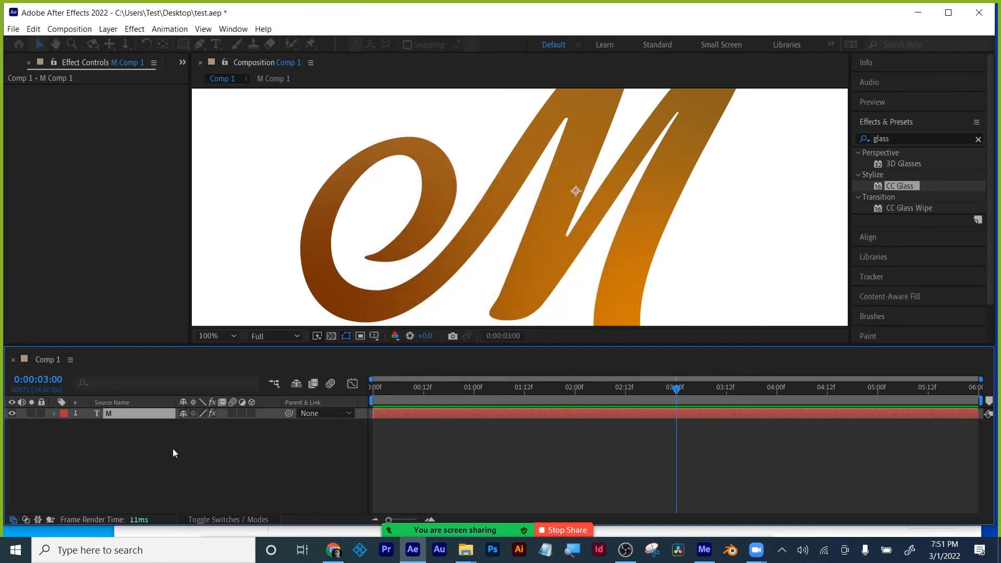
# - Apply Hue/Saturation to M Comp 1 with Master Saturation -100 and Master Lightness 10
pyautogui.click(904, 137)
pyautogui.write('hue')
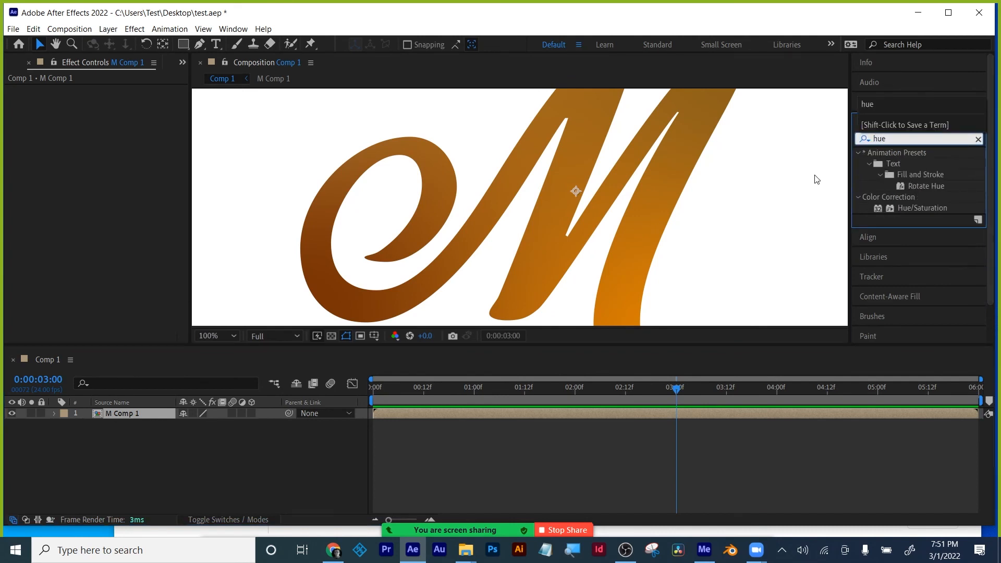
pyautogui.moveTo(910, 210); pyautogui.dragTo(606, 411)
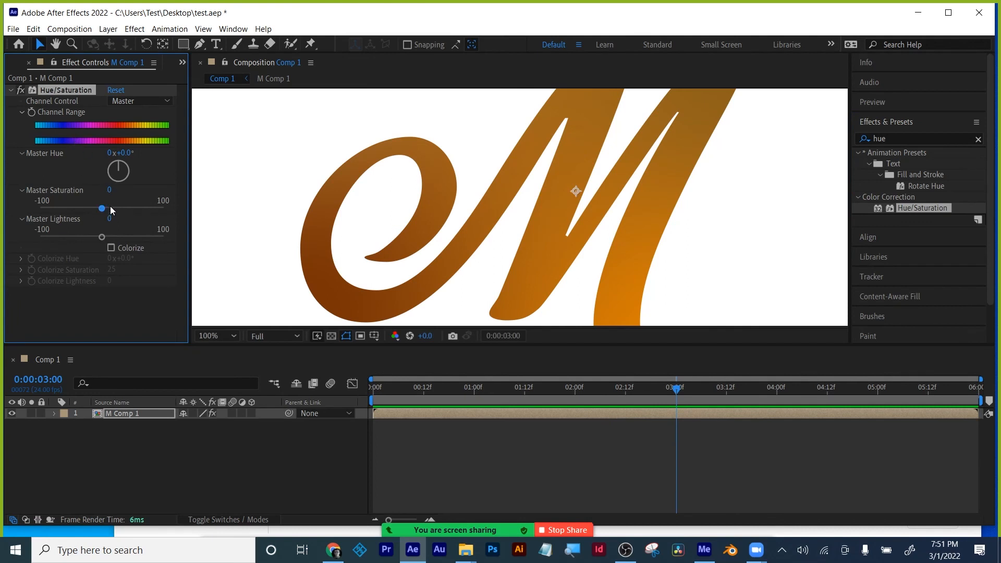
pyautogui.moveTo(112, 191); pyautogui.dragTo(30, 220)
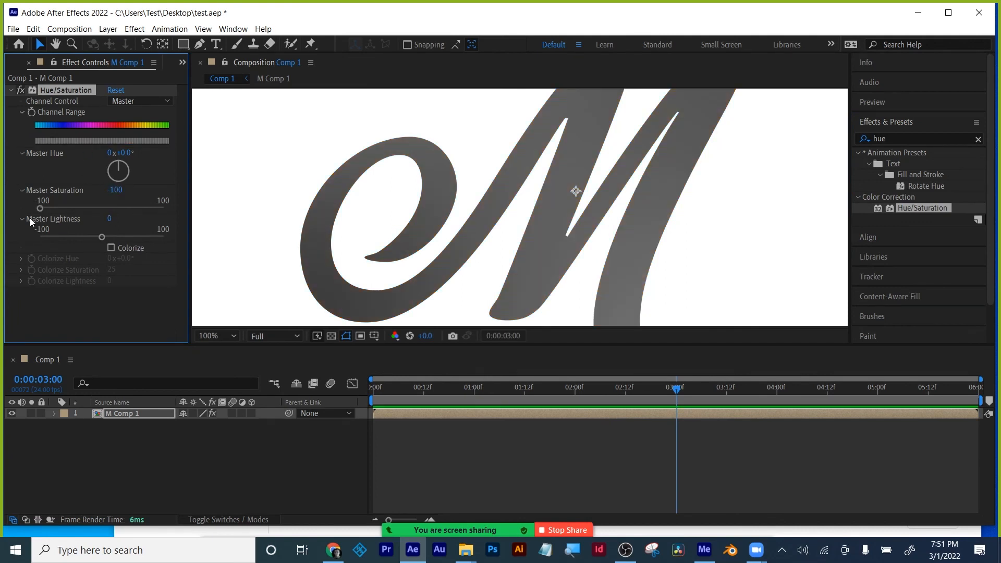
pyautogui.moveTo(102, 238); pyautogui.dragTo(109, 238)
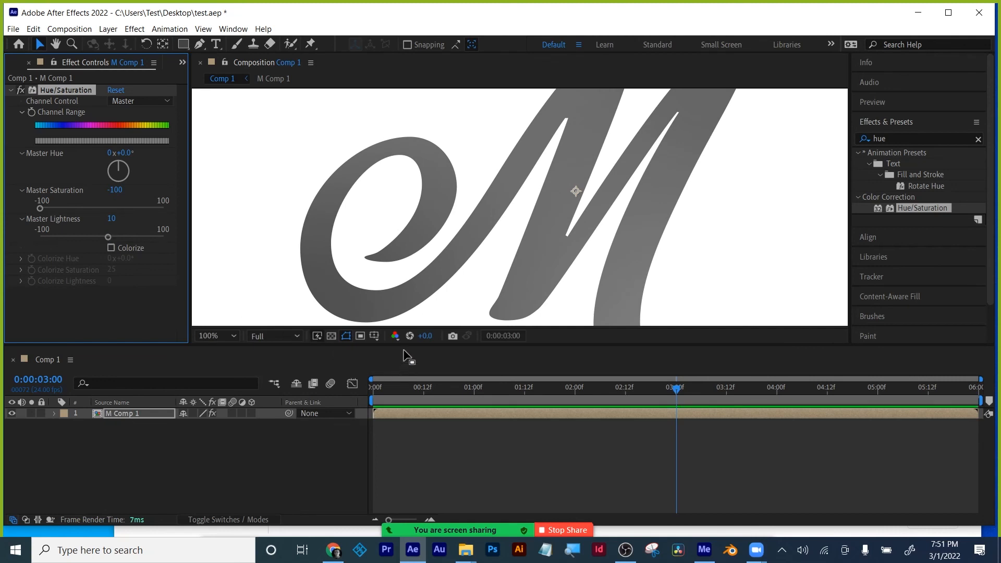
pyautogui.moveTo(410, 346); pyautogui.dragTo(409, 440)
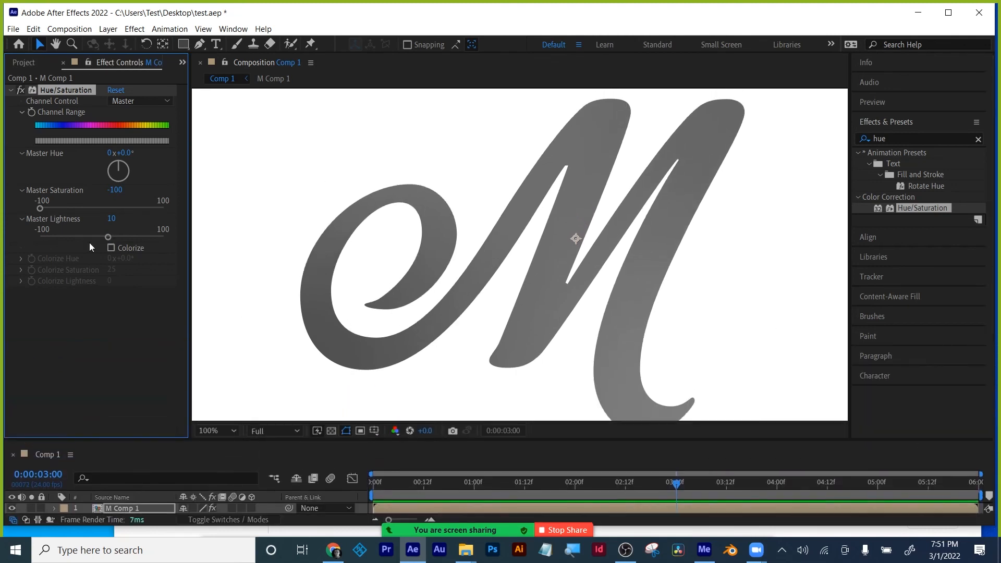
pyautogui.click(11, 90)
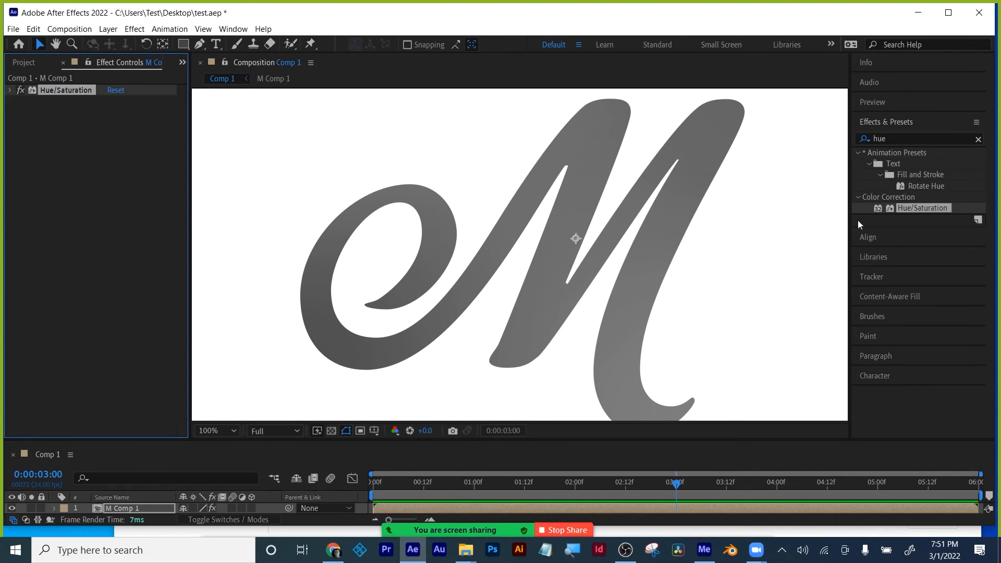
# - Search the effects for "glass" and apply CC Glass to M Comp 1
pyautogui.click(897, 135)
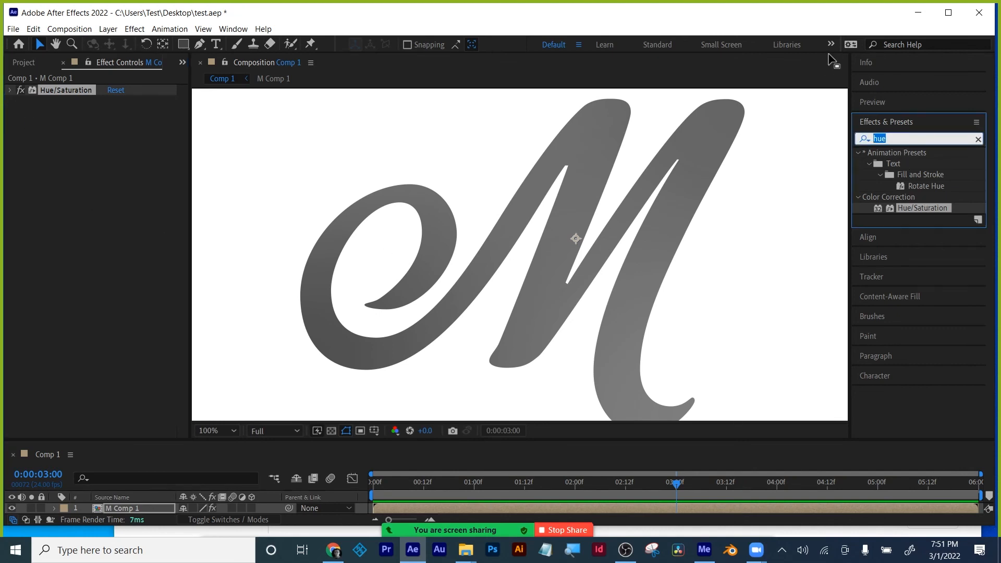
pyautogui.write('lass')
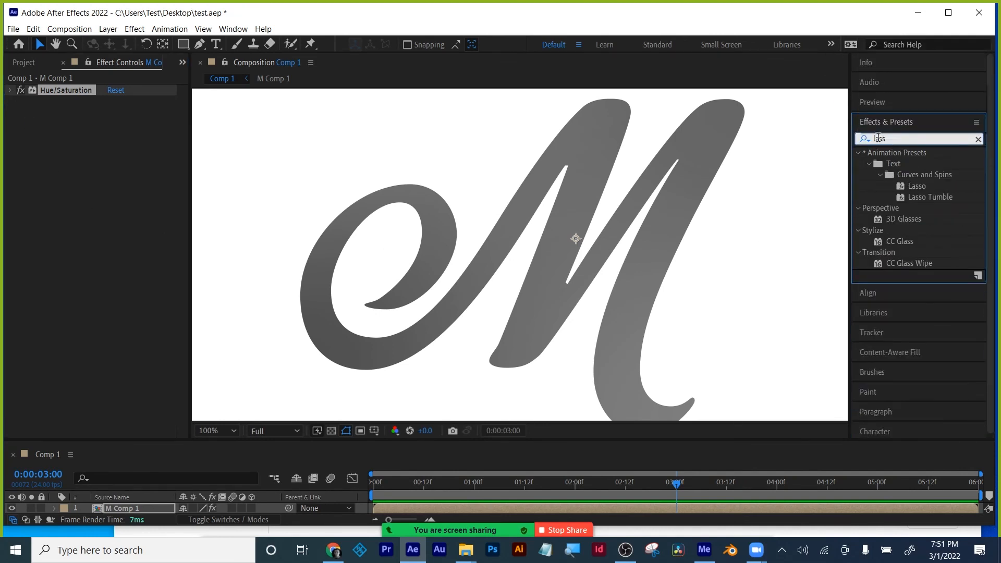
pyautogui.click(878, 137)
pyautogui.write('glass')
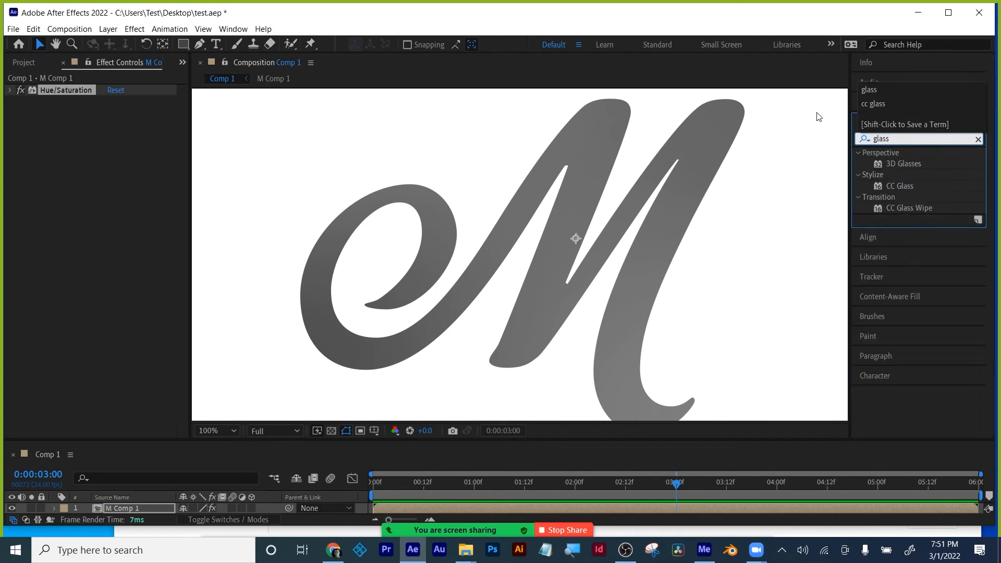
pyautogui.moveTo(446, 439); pyautogui.dragTo(445, 407)
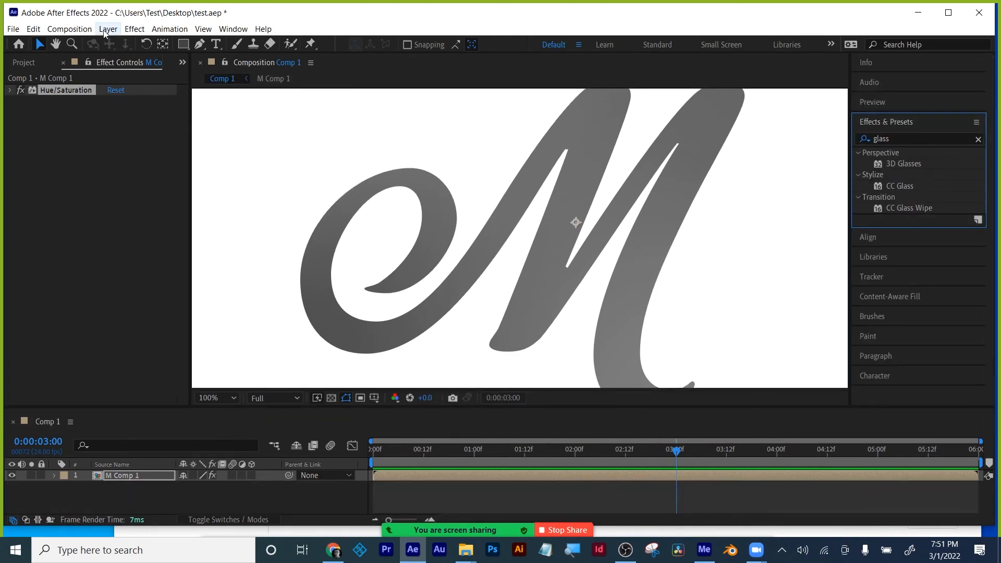
pyautogui.click(69, 29)
pyautogui.click(107, 29)
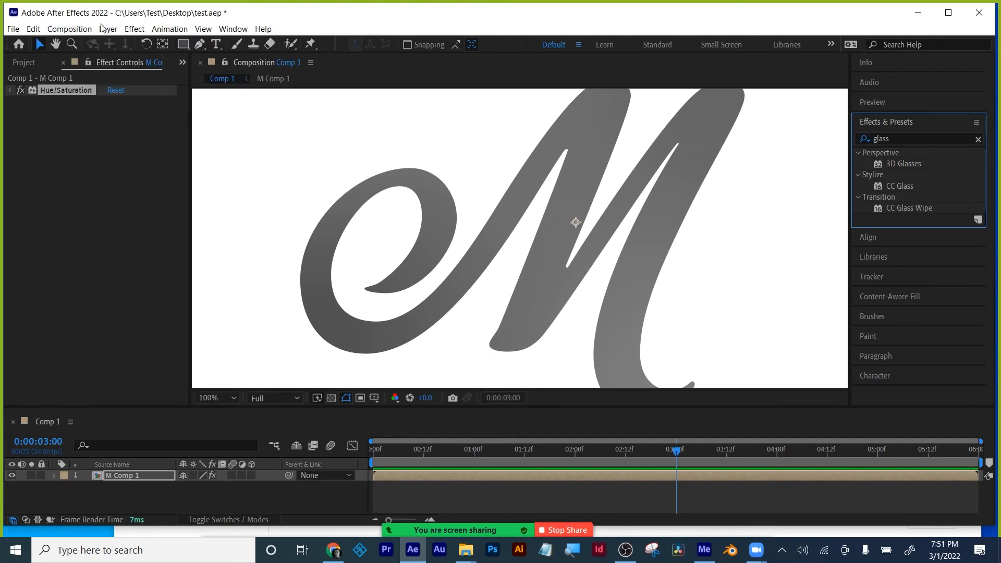
pyautogui.click(107, 29)
pyautogui.click(104, 28)
pyautogui.moveTo(898, 186); pyautogui.dragTo(766, 474)
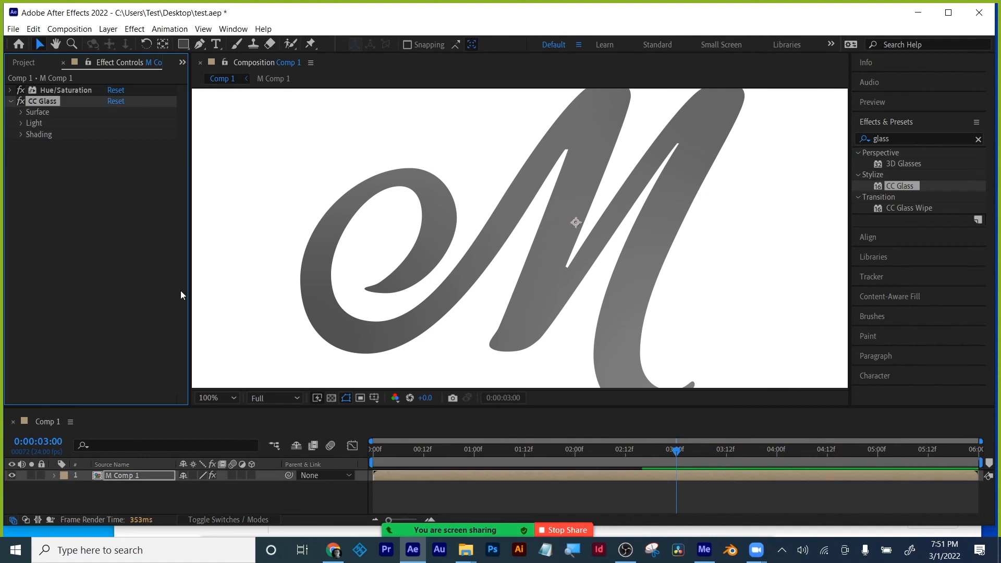
# - Set CC Glass's surface Height to 100.0 and disable the Hue/Saturation effect
pyautogui.click(21, 112)
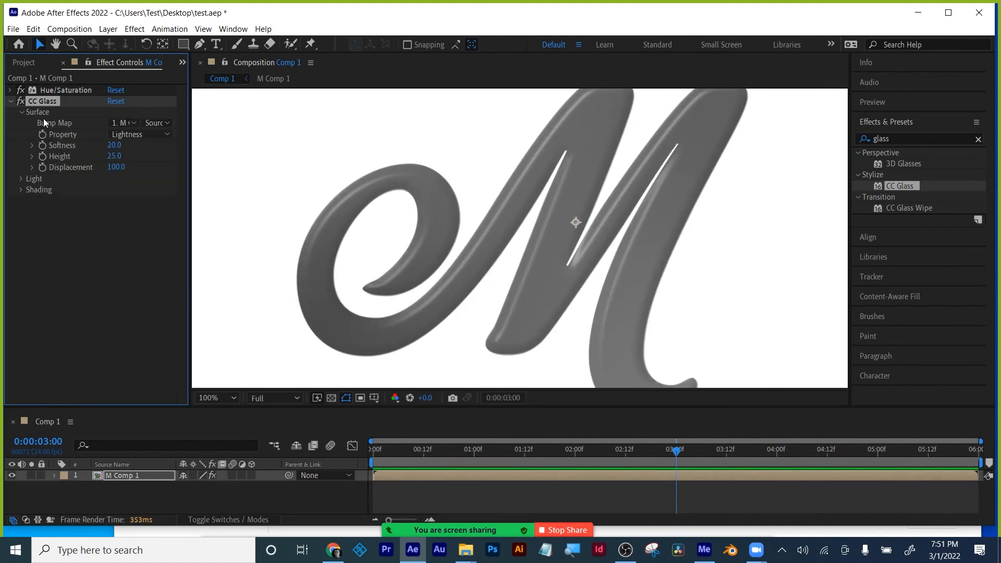
pyautogui.click(122, 123)
pyautogui.click(116, 151)
pyautogui.moveTo(226, 152); pyautogui.dragTo(245, 152)
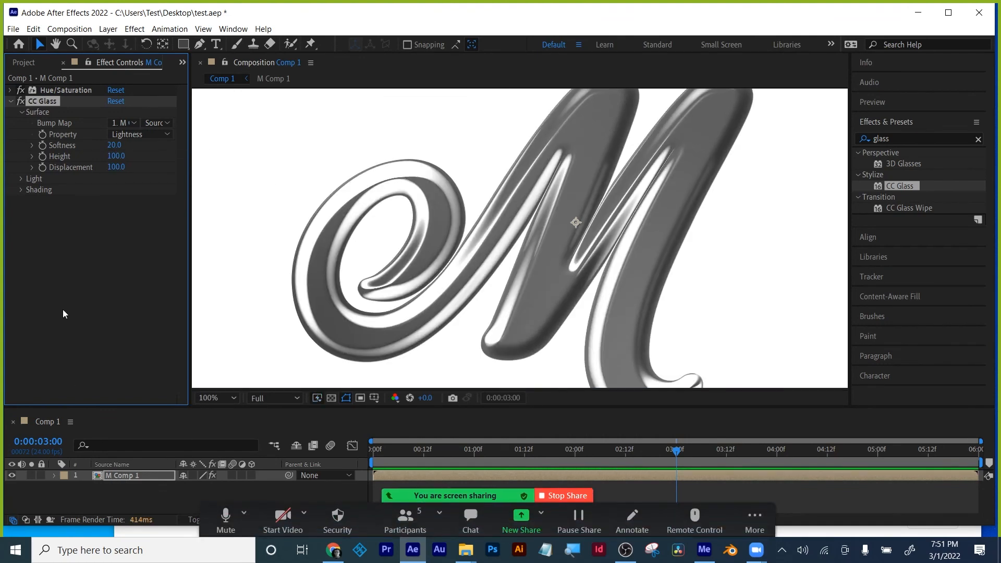
pyautogui.click(21, 90)
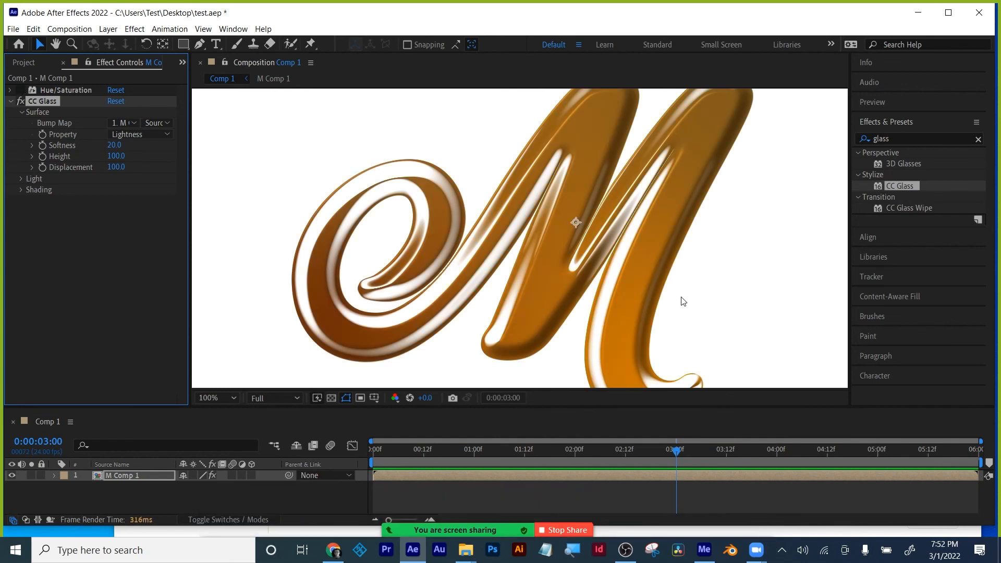
# - Set CC Glass's surface Softness to 39.6 and Height to 94.0
pyautogui.moveTo(657, 406); pyautogui.dragTo(660, 496)
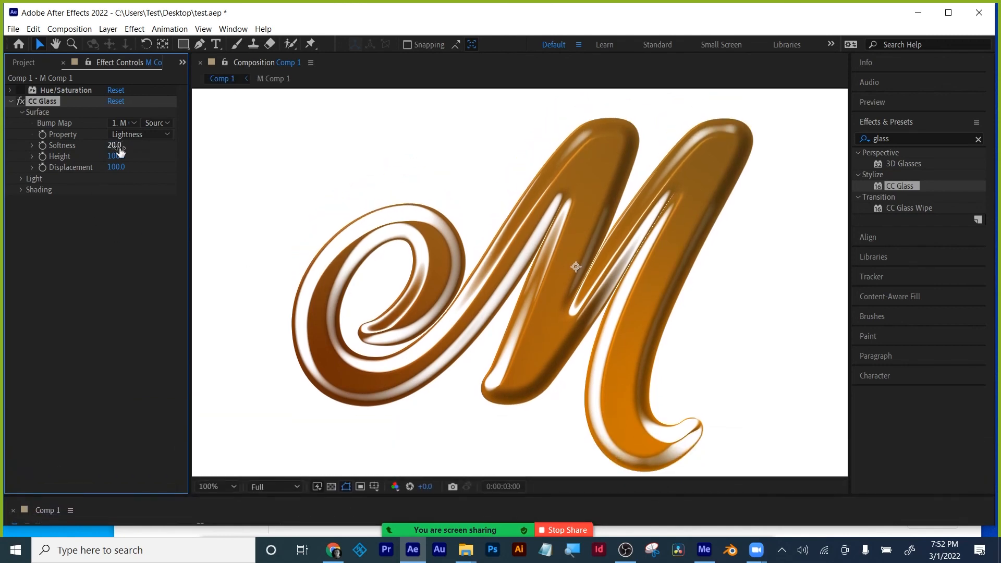
pyautogui.moveTo(116, 148); pyautogui.dragTo(40, 160)
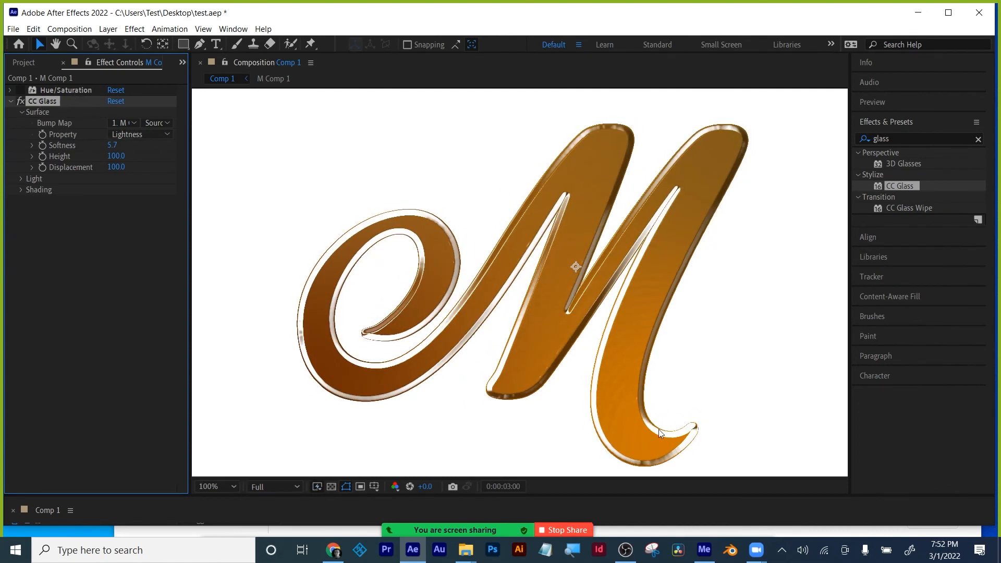
pyautogui.moveTo(116, 147); pyautogui.dragTo(338, 139)
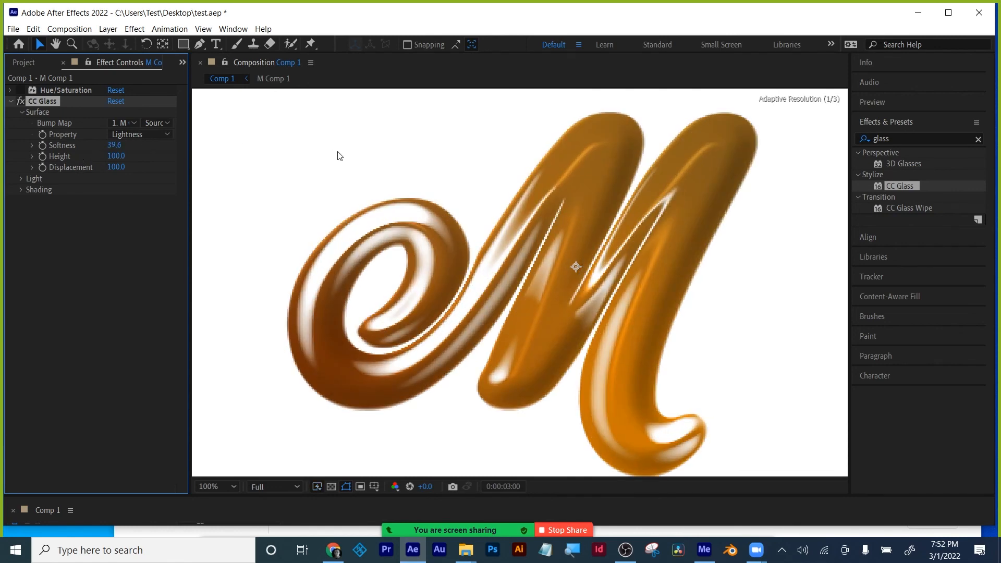
pyautogui.moveTo(126, 155); pyautogui.dragTo(119, 156)
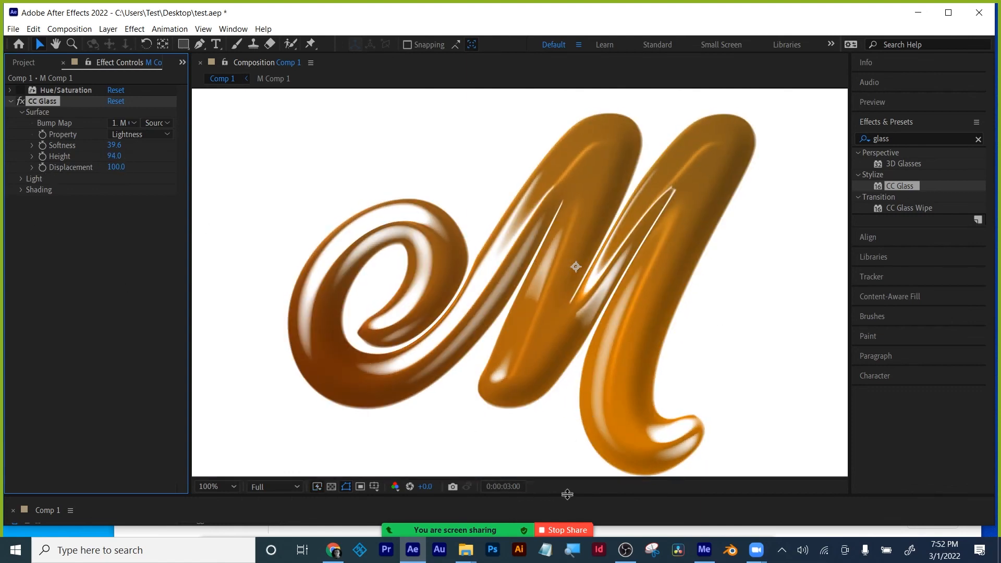
# - Open M Comp 1 and start a Pen tool path with a 12 px red stroke, tracing the M's curl from its inner tip to the first upstroke
pyautogui.moveTo(567, 495); pyautogui.dragTo(568, 498)
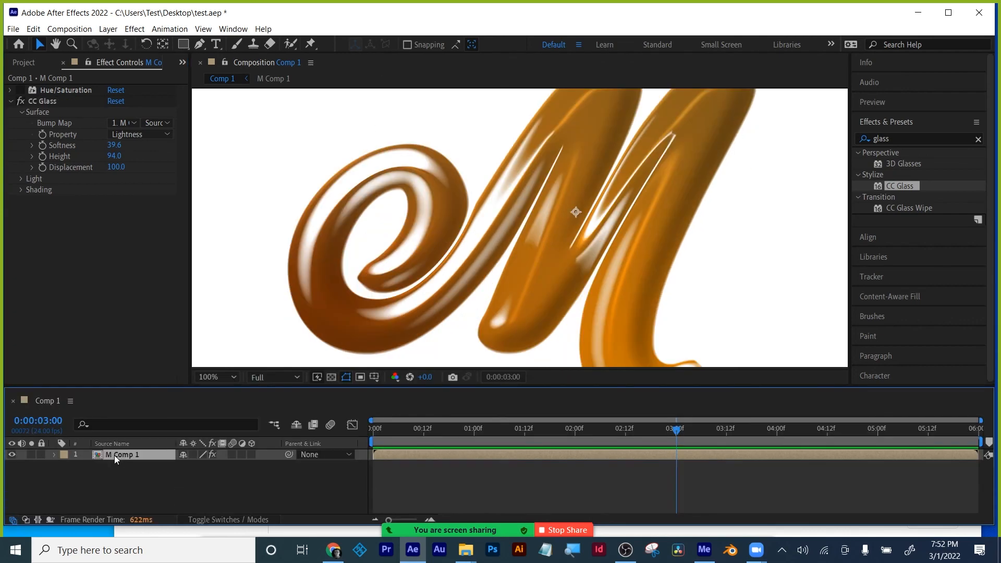
pyautogui.doubleClick(114, 455)
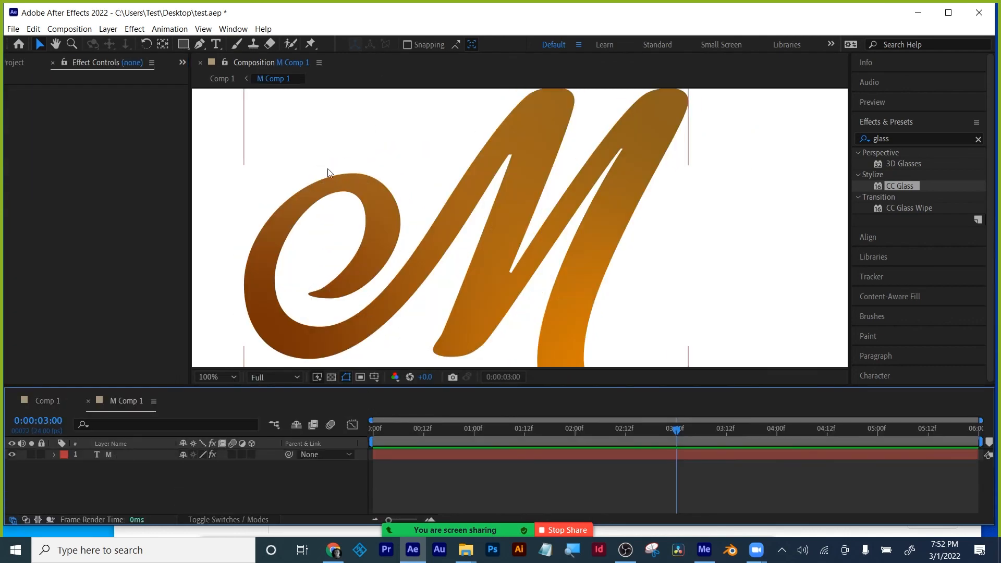
pyautogui.moveTo(630, 390); pyautogui.dragTo(637, 457)
pyautogui.moveTo(667, 328); pyautogui.dragTo(687, 285)
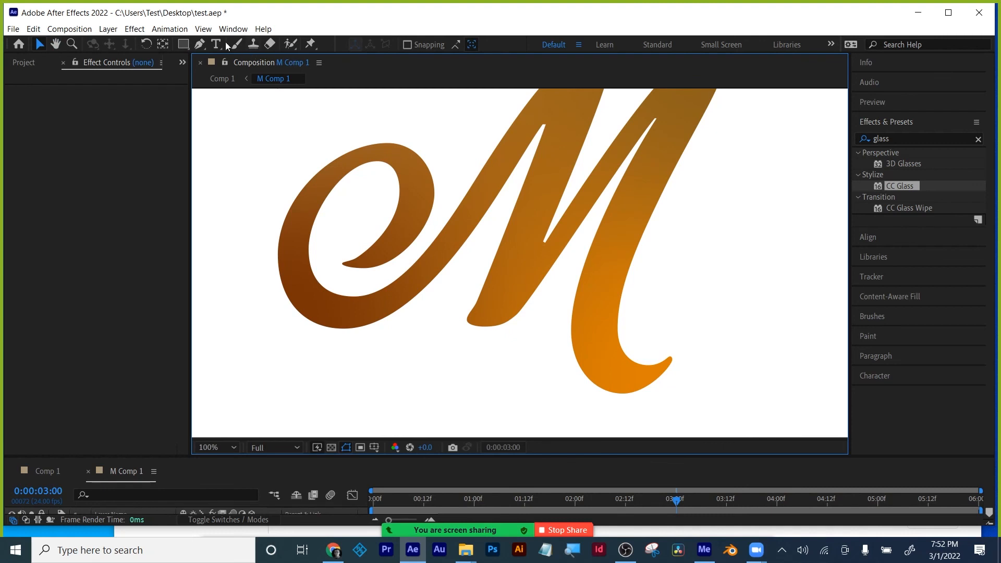
pyautogui.click(199, 44)
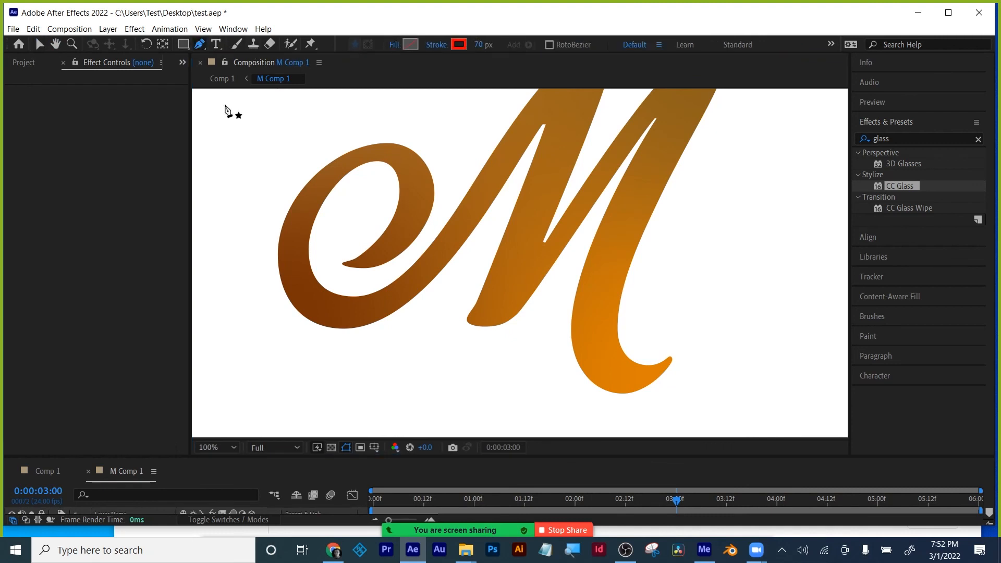
pyautogui.click(344, 263)
pyautogui.moveTo(409, 220); pyautogui.dragTo(418, 184)
pyautogui.moveTo(388, 153); pyautogui.dragTo(369, 155)
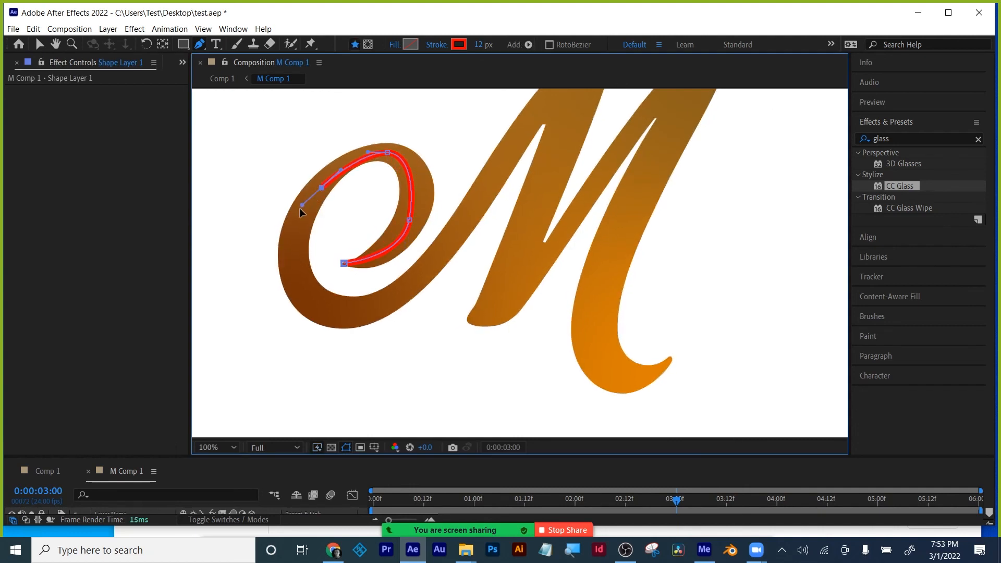
pyautogui.moveTo(299, 207); pyautogui.dragTo(293, 219)
pyautogui.moveTo(311, 306); pyautogui.dragTo(352, 326)
pyautogui.moveTo(403, 294); pyautogui.dragTo(423, 272)
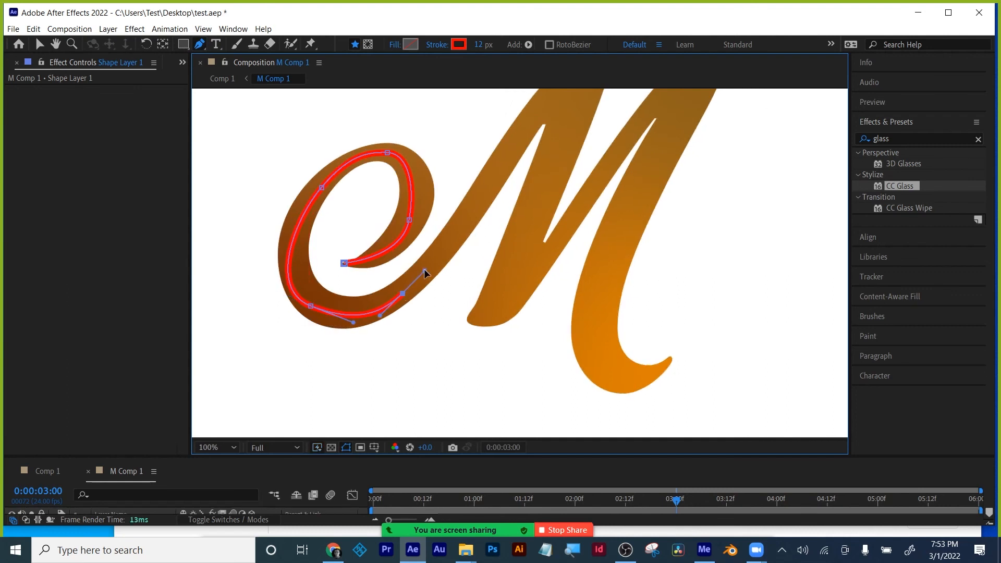
# - Continue the path along the centre of the M's upstrokes and downstrokes, over both peaks, ending at the tip of the tail
pyautogui.moveTo(558, 245); pyautogui.dragTo(527, 290)
pyautogui.click(501, 186)
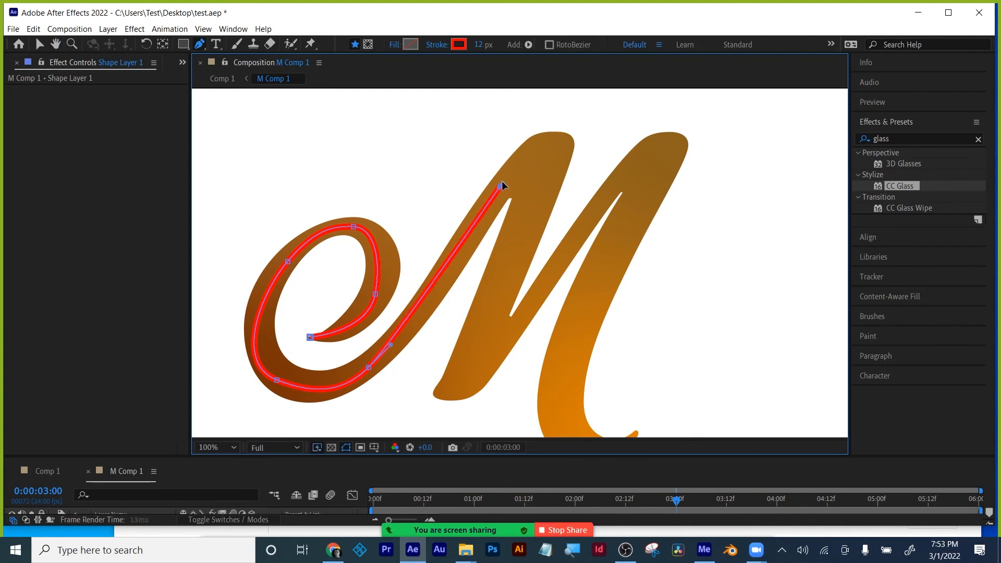
pyautogui.moveTo(547, 143); pyautogui.dragTo(547, 157)
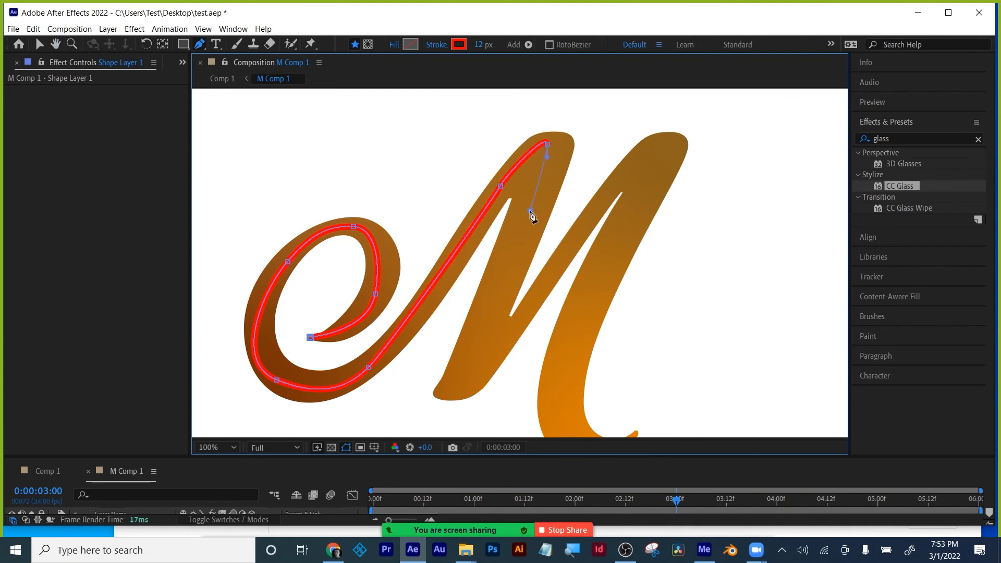
pyautogui.click(530, 212)
pyautogui.click(457, 389)
pyautogui.click(490, 358)
pyautogui.moveTo(556, 269); pyautogui.dragTo(560, 261)
pyautogui.click(630, 165)
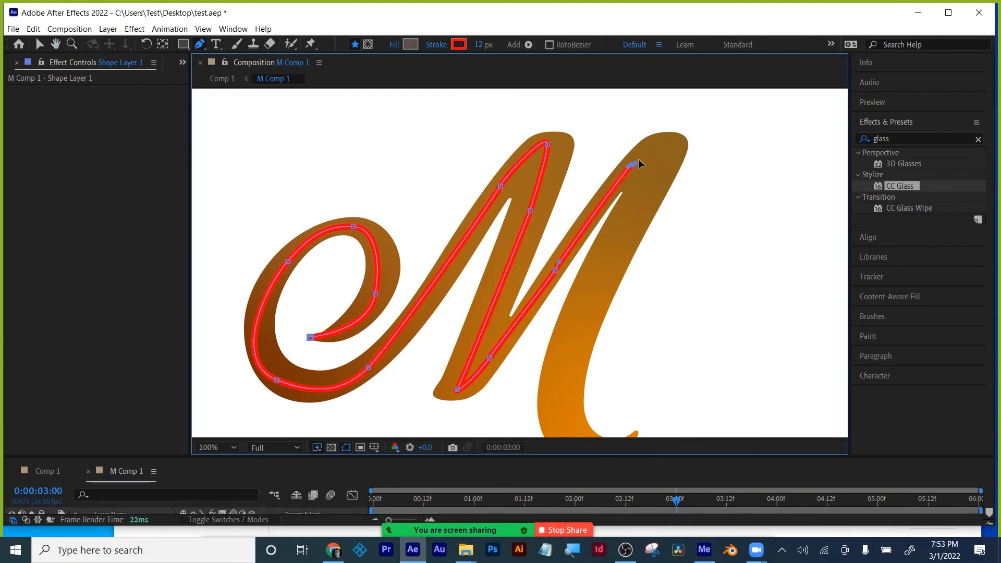
pyautogui.moveTo(658, 153); pyautogui.dragTo(664, 152)
pyautogui.moveTo(579, 333); pyautogui.dragTo(638, 293)
pyautogui.moveTo(589, 385)
pyautogui.mouseDown()
pyautogui.moveTo(601, 395)
pyautogui.moveTo(648, 362)
pyautogui.mouseUp()
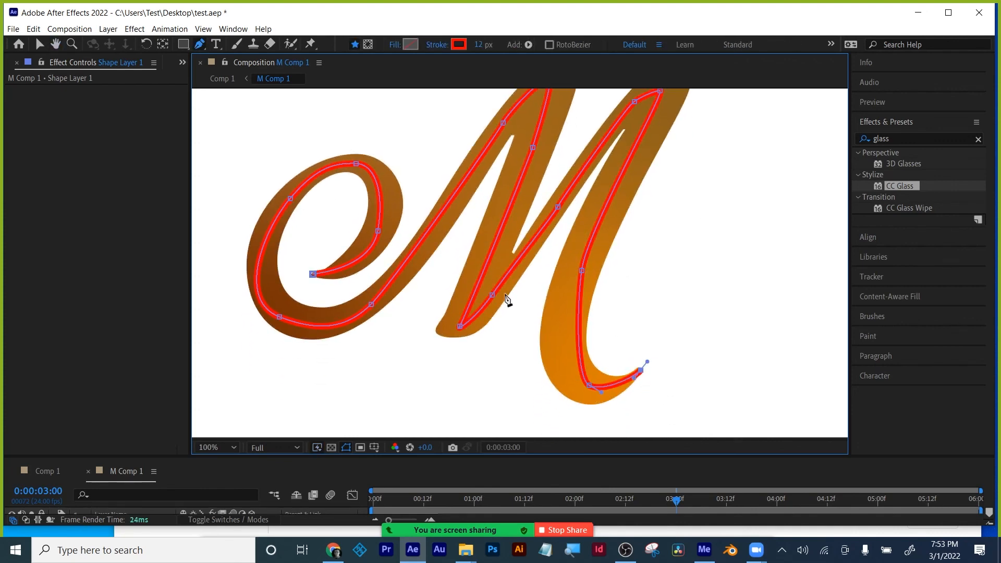
# - Widen the path's stroke to 86 px and reshape the path along the M's last leg to follow its curve
pyautogui.moveTo(480, 46); pyautogui.dragTo(518, 33)
pyautogui.moveTo(578, 324); pyautogui.dragTo(561, 335)
pyautogui.moveTo(577, 289); pyautogui.dragTo(588, 236)
pyautogui.moveTo(590, 386); pyautogui.dragTo(580, 377)
pyautogui.moveTo(560, 345); pyautogui.dragTo(557, 352)
pyautogui.moveTo(479, 45); pyautogui.dragTo(481, 46)
pyautogui.moveTo(727, 222); pyautogui.dragTo(709, 279)
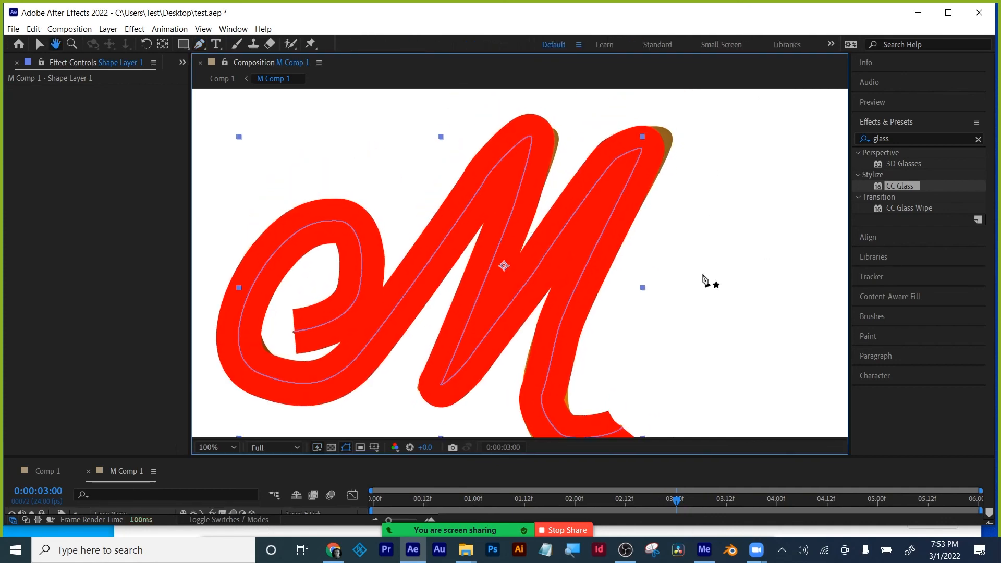
# - Shift the path points at the two peaks and around the curl so the stroke covers the M
pyautogui.moveTo(642, 148); pyautogui.dragTo(656, 141)
pyautogui.moveTo(533, 139); pyautogui.dragTo(538, 136)
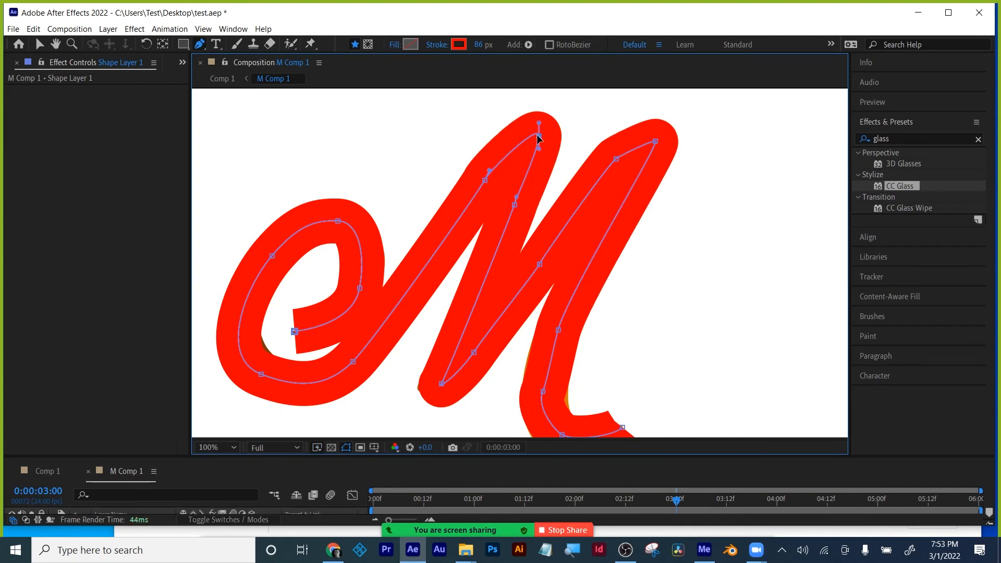
pyautogui.moveTo(262, 374); pyautogui.dragTo(265, 370)
pyautogui.moveTo(360, 288); pyautogui.dragTo(364, 266)
pyautogui.scroll(-1, 417, 339)
# - Return to time 0:00:00:00, add Trim Paths to the shape layer and expand its properties
pyautogui.click(372, 499)
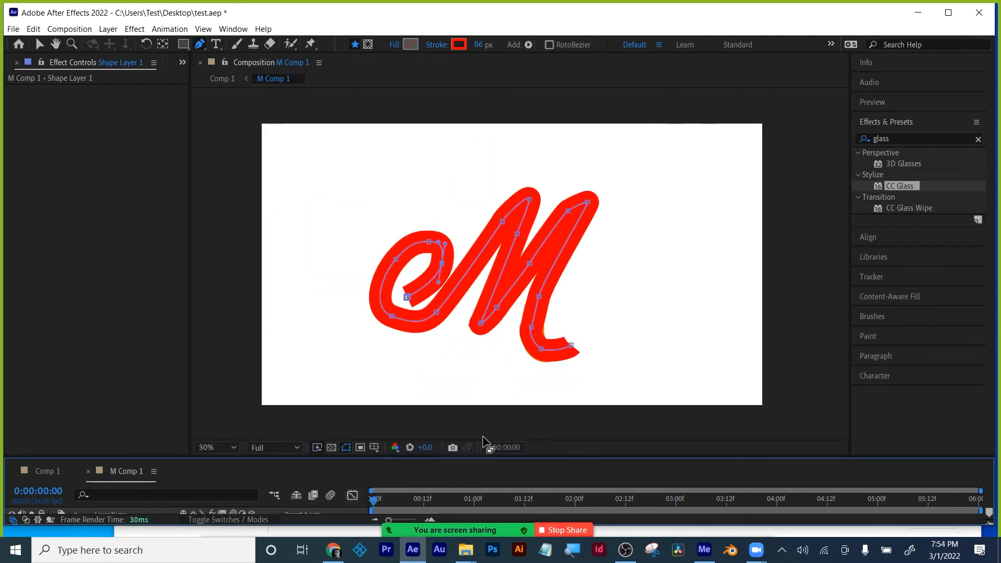
pyautogui.click(528, 45)
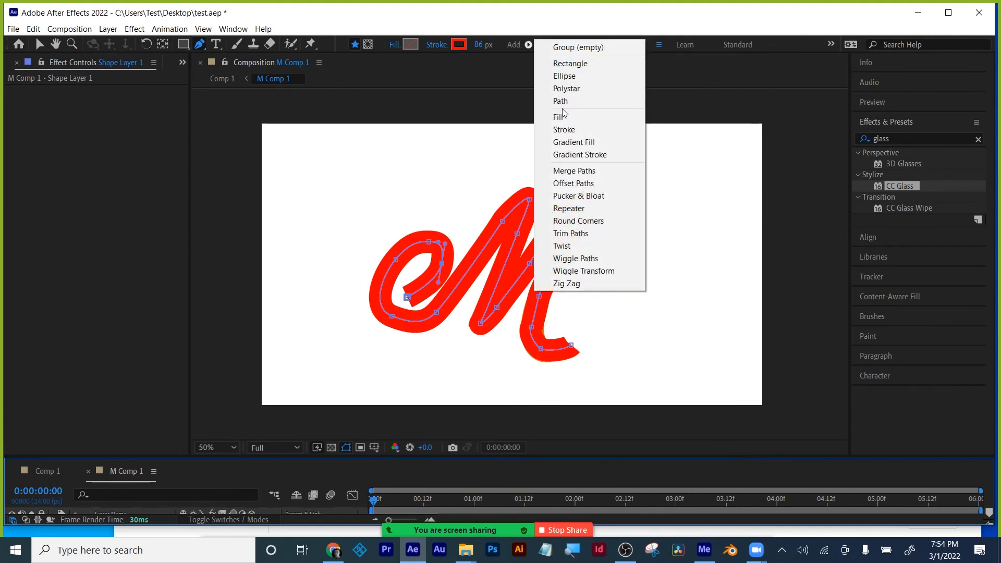
pyautogui.click(569, 235)
pyautogui.moveTo(648, 455); pyautogui.dragTo(630, 273)
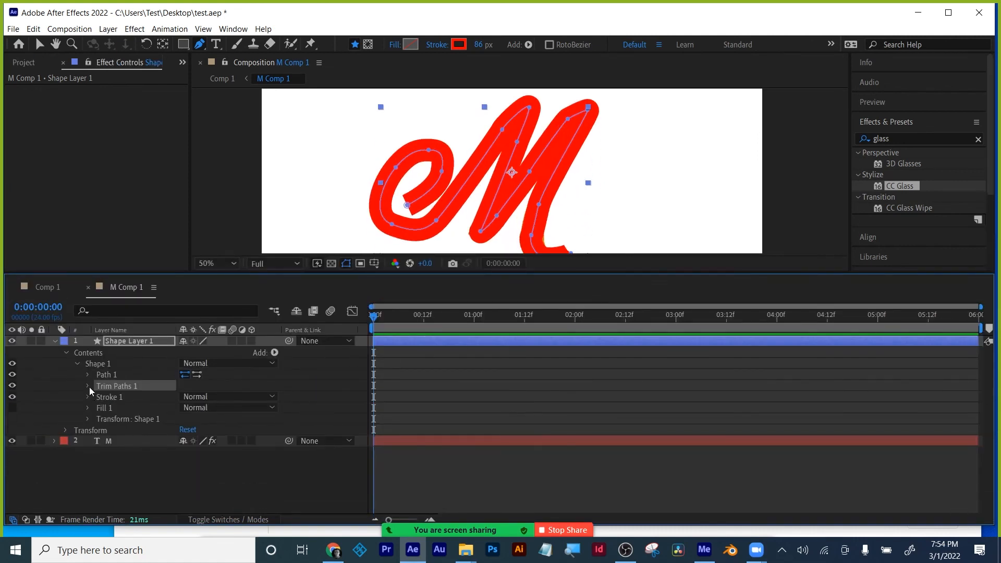
pyautogui.click(88, 387)
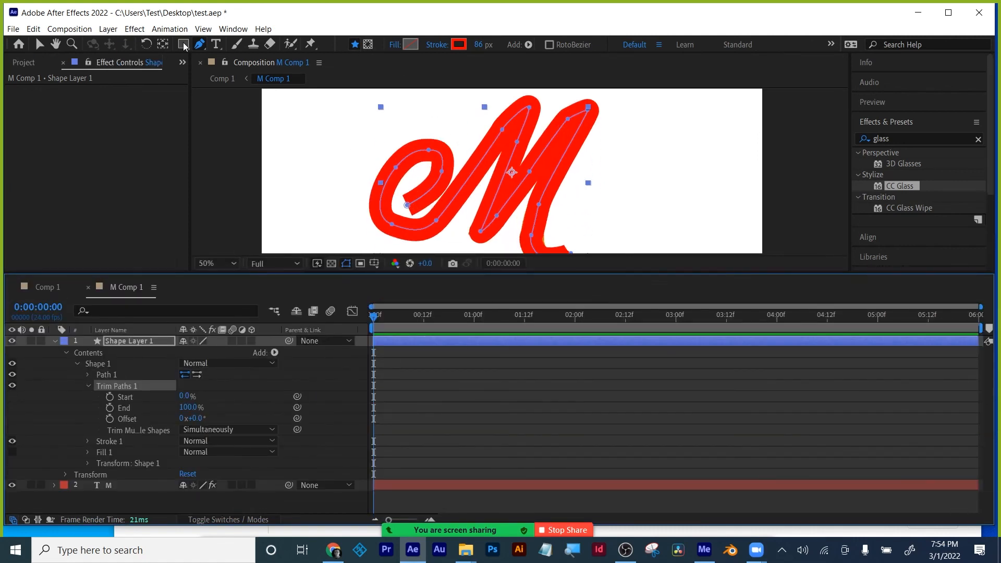
pyautogui.click(39, 45)
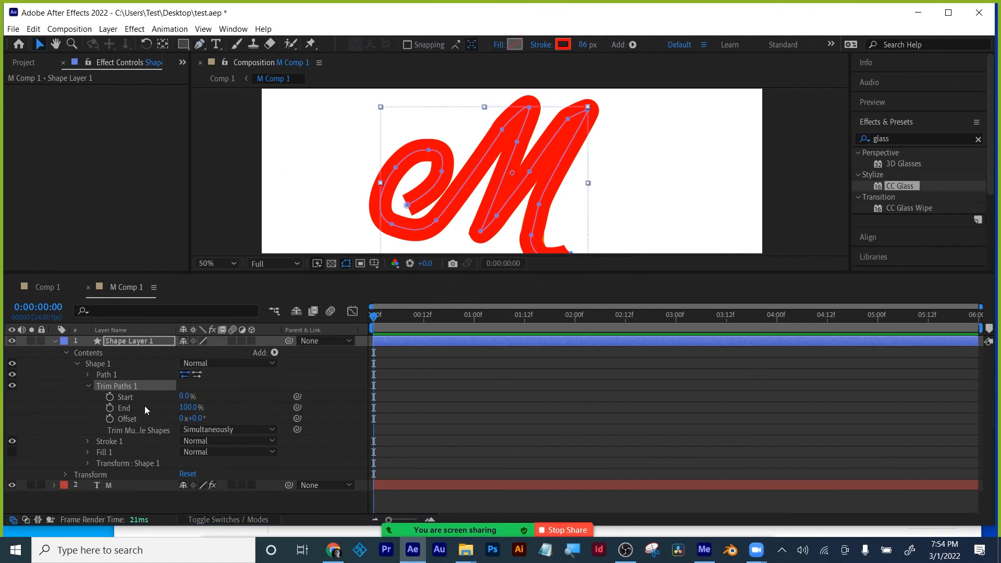
# - Keyframe Trim Paths End from 0% at the start to 100% at about 2 seconds, and preview the animation
pyautogui.moveTo(190, 407); pyautogui.dragTo(59, 406)
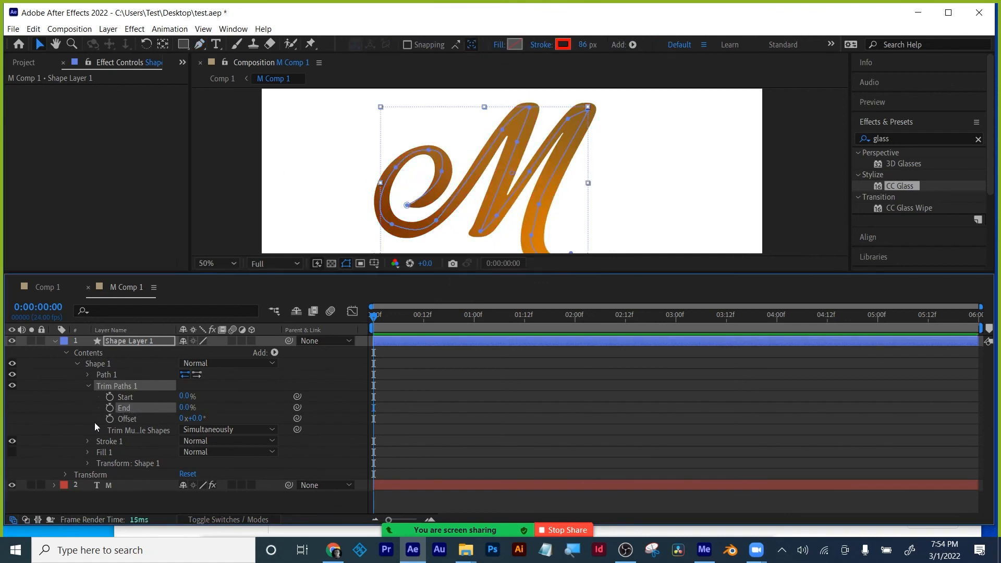
pyautogui.click(110, 408)
pyautogui.moveTo(377, 316); pyautogui.dragTo(579, 320)
pyautogui.moveTo(186, 408); pyautogui.dragTo(409, 399)
pyautogui.press('space')
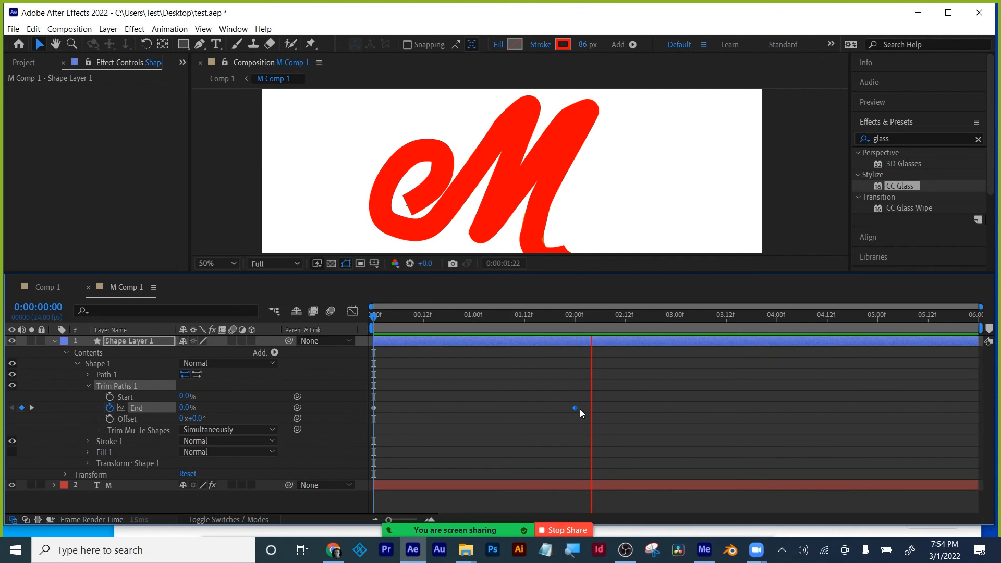
# - Move the final End keyframe to just before 3 seconds and apply Easy Ease to both End keyframes
pyautogui.moveTo(577, 409); pyautogui.dragTo(272, 418)
pyautogui.rightClick(374, 408)
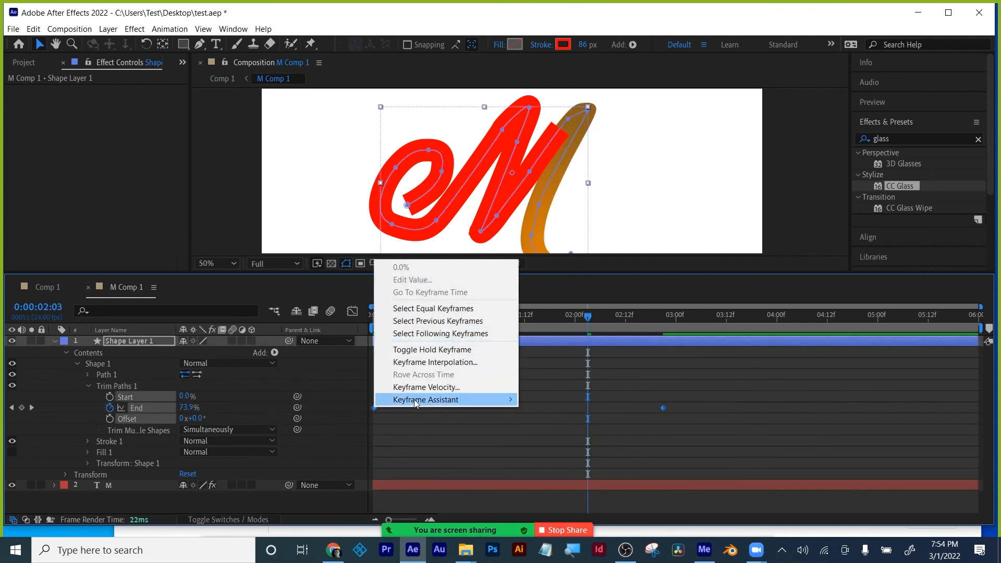
pyautogui.moveTo(414, 400)
pyautogui.click(553, 438)
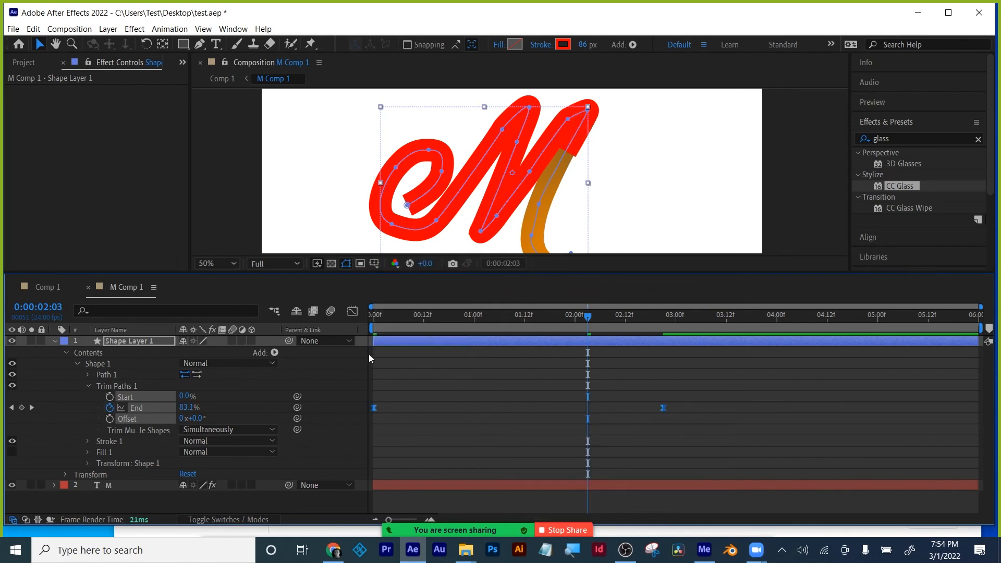
# - Lengthen the easing influence of both End keyframes in the Graph Editor, and return to the layer view
pyautogui.click(353, 312)
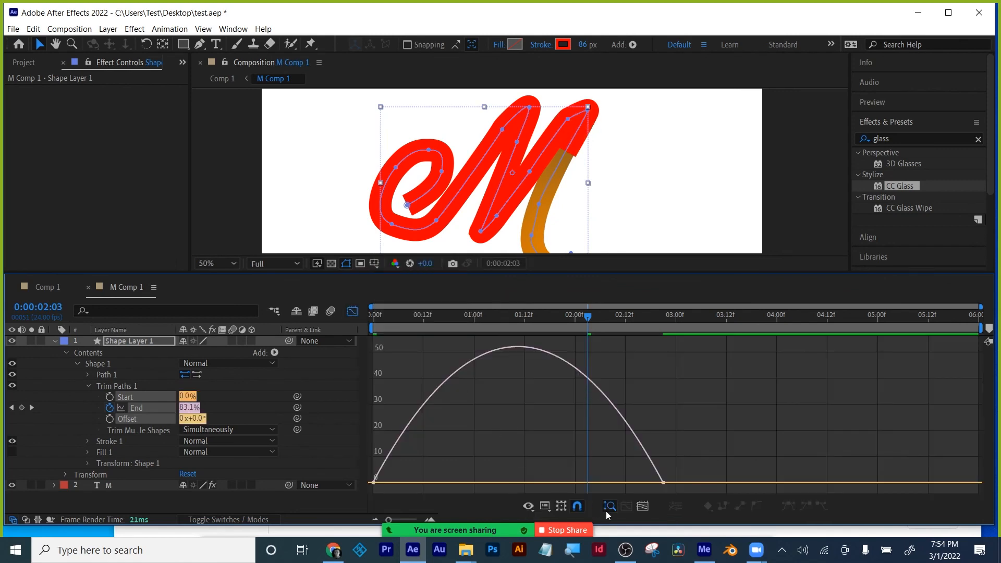
pyautogui.click(663, 483)
pyautogui.moveTo(621, 483); pyautogui.dragTo(565, 486)
pyautogui.moveTo(422, 483); pyautogui.dragTo(451, 484)
pyautogui.hotkey('shift', 'F3')
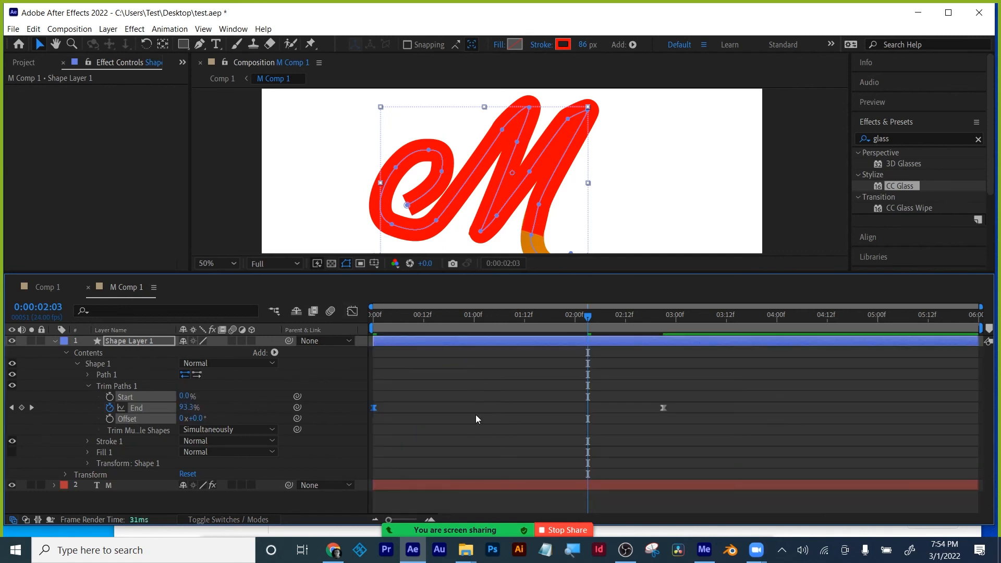
pyautogui.click(405, 421)
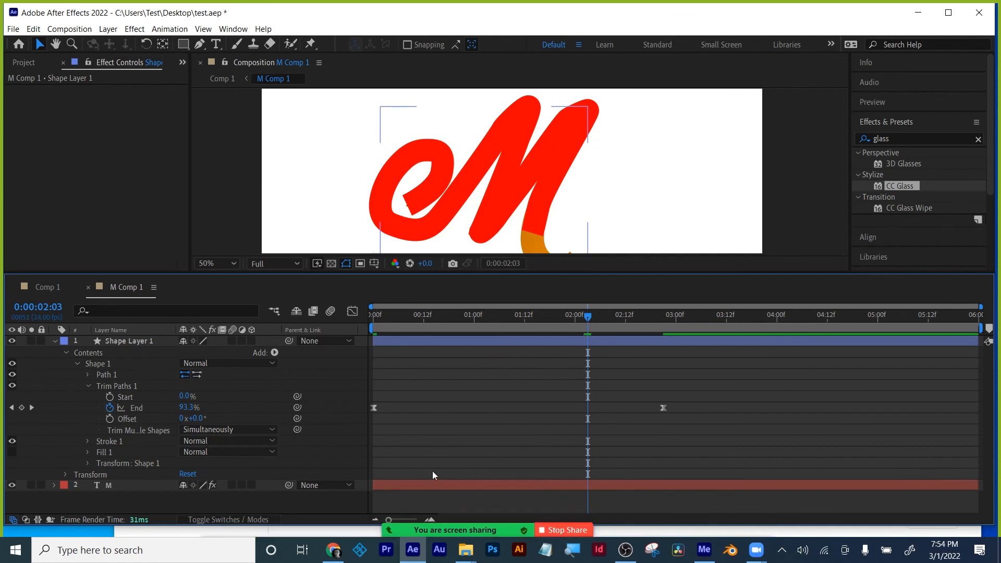
# - Collapse Shape Layer 1 and set the M text layer's track matte to an alpha matte using that shape layer
pyautogui.click(125, 341)
pyautogui.click(54, 341)
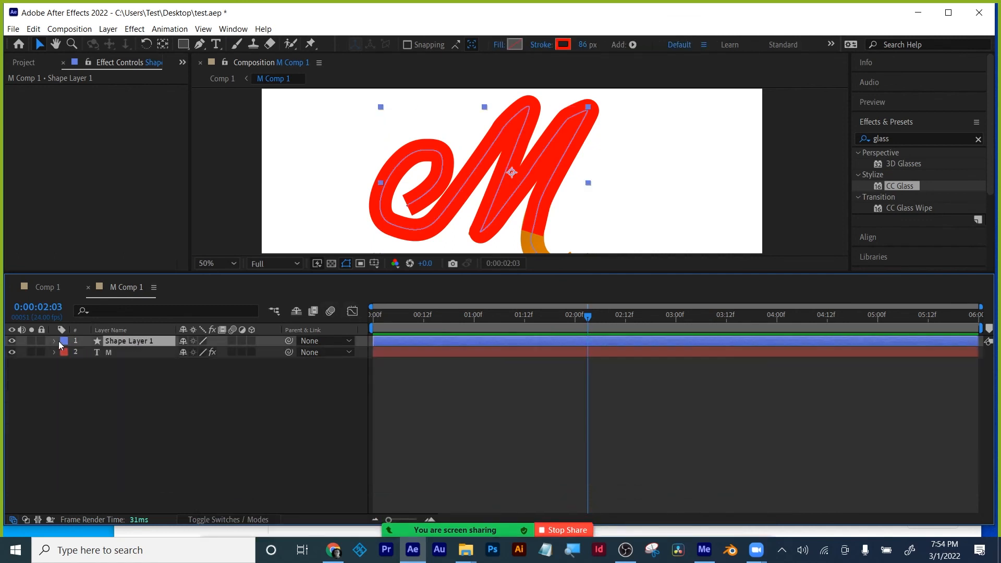
pyautogui.click(114, 355)
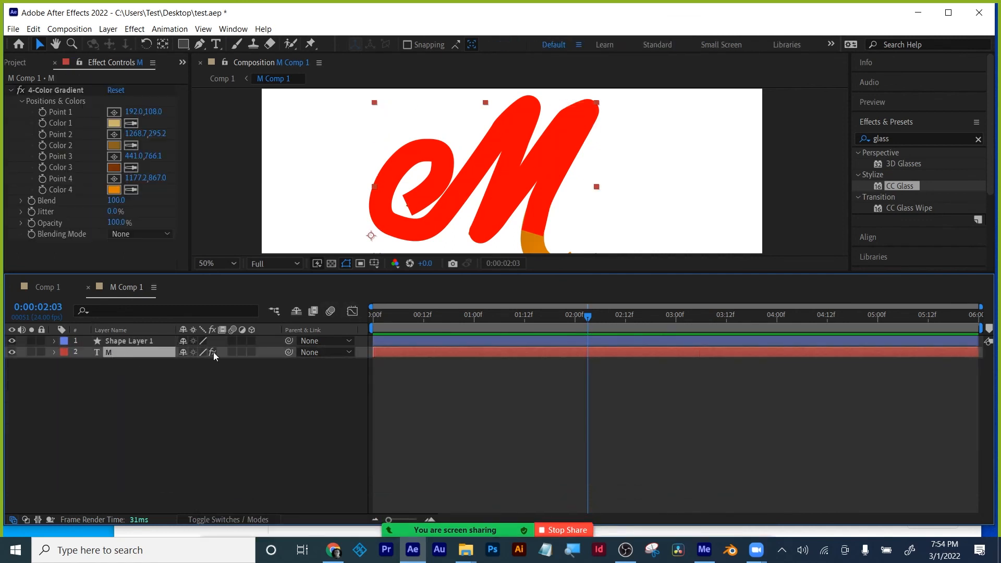
pyautogui.click(218, 517)
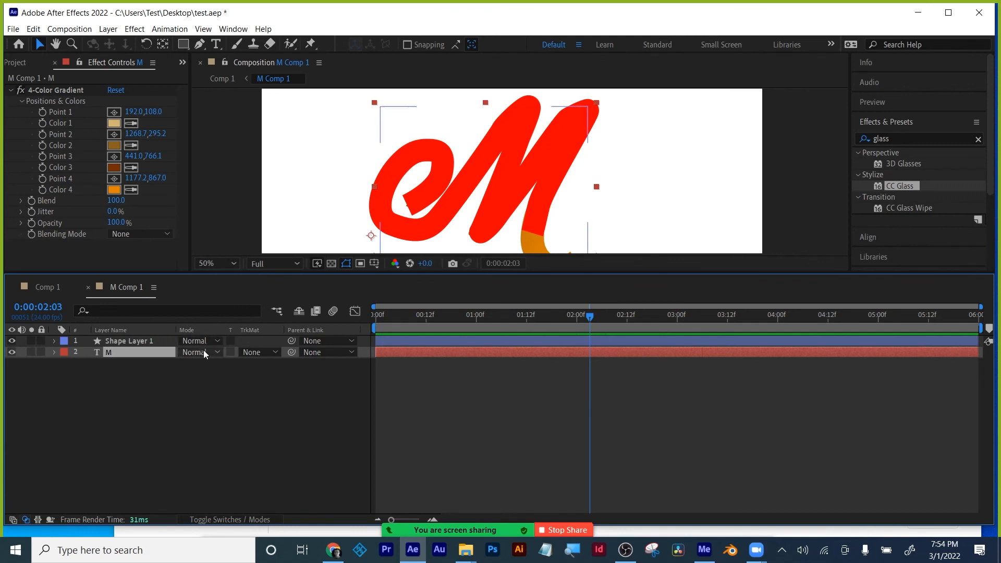
pyautogui.click(250, 352)
pyautogui.click(262, 383)
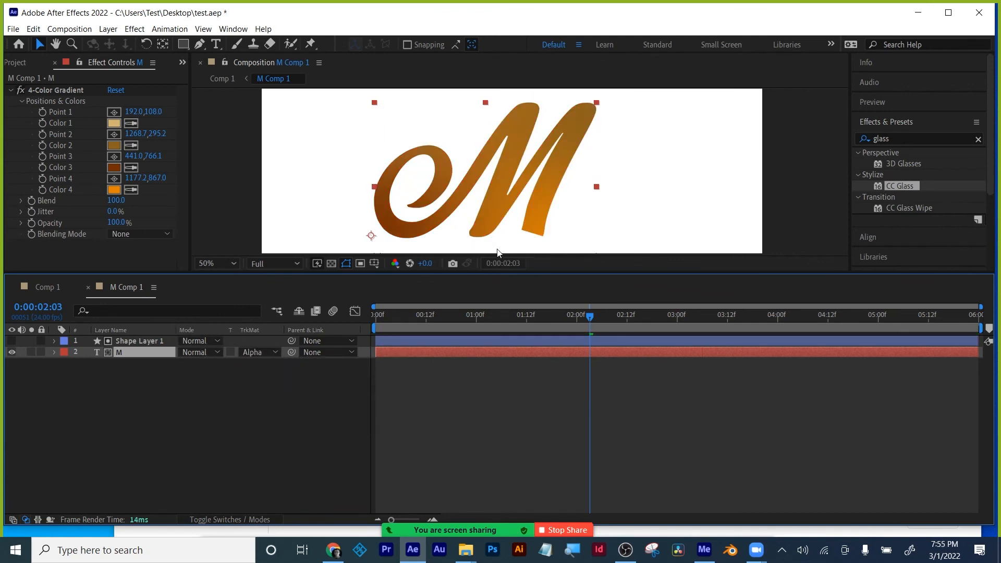
# - Preview the M's write-on animation from the start, and return to Comp 1 to view it with CC Glass
pyautogui.moveTo(445, 317); pyautogui.dragTo(340, 322)
pyautogui.press('space')
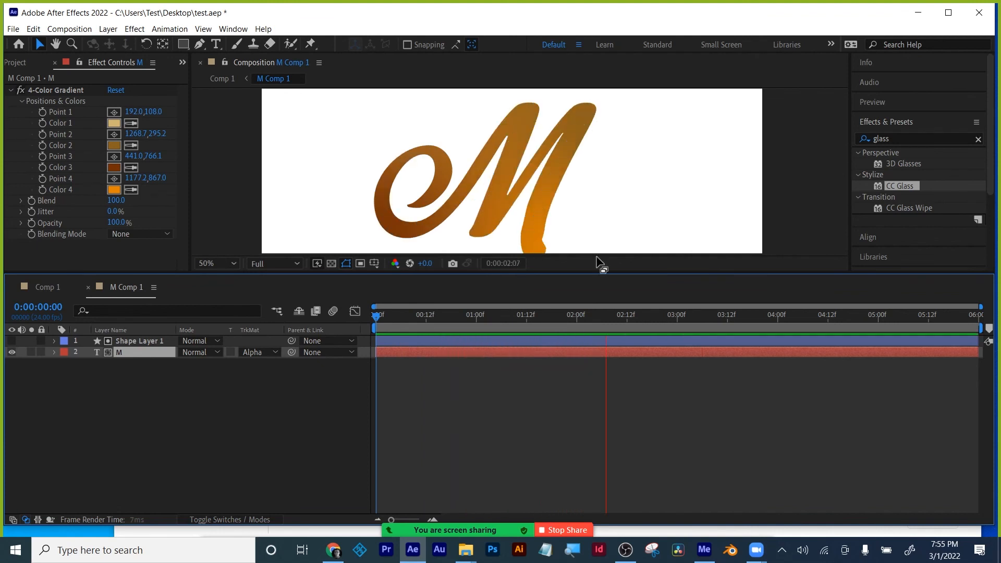
pyautogui.press('space')
pyautogui.moveTo(528, 273); pyautogui.dragTo(529, 375)
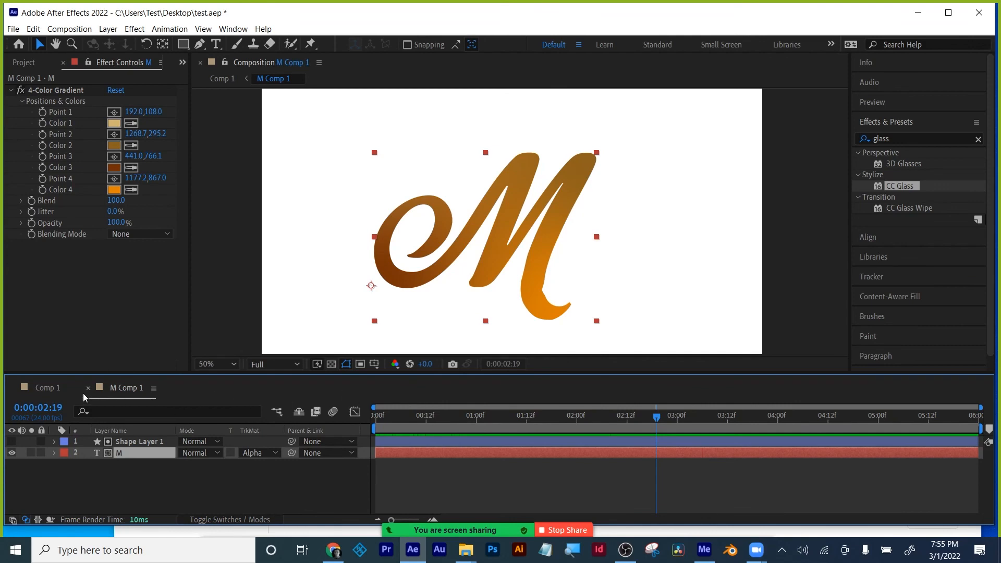
pyautogui.click(31, 387)
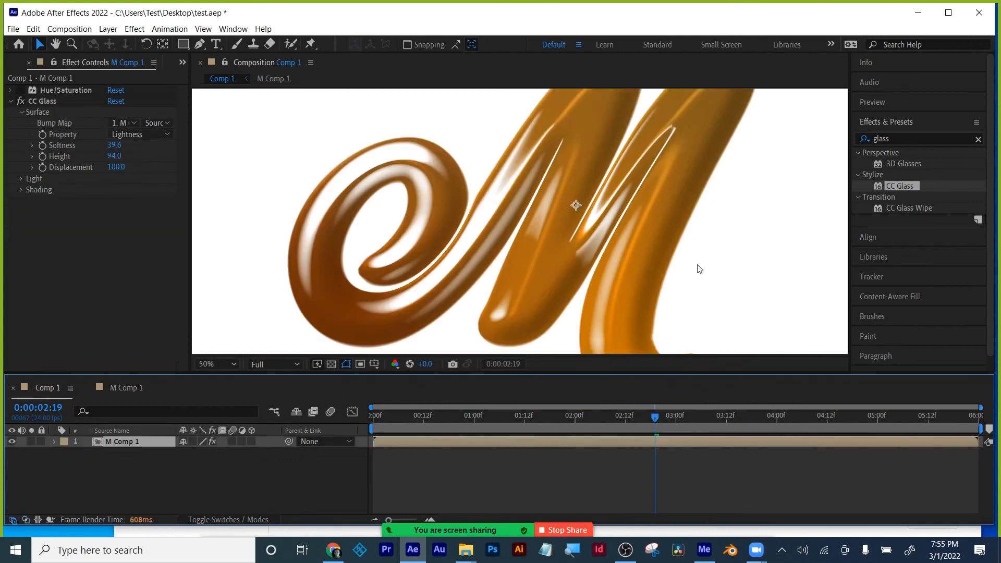
# - Shorten Comp 1's work area so that it ends at 0:00:03:21
pyautogui.scroll(-3, 688, 276)
pyautogui.press('.')
pyautogui.moveTo(612, 373); pyautogui.dragTo(603, 498)
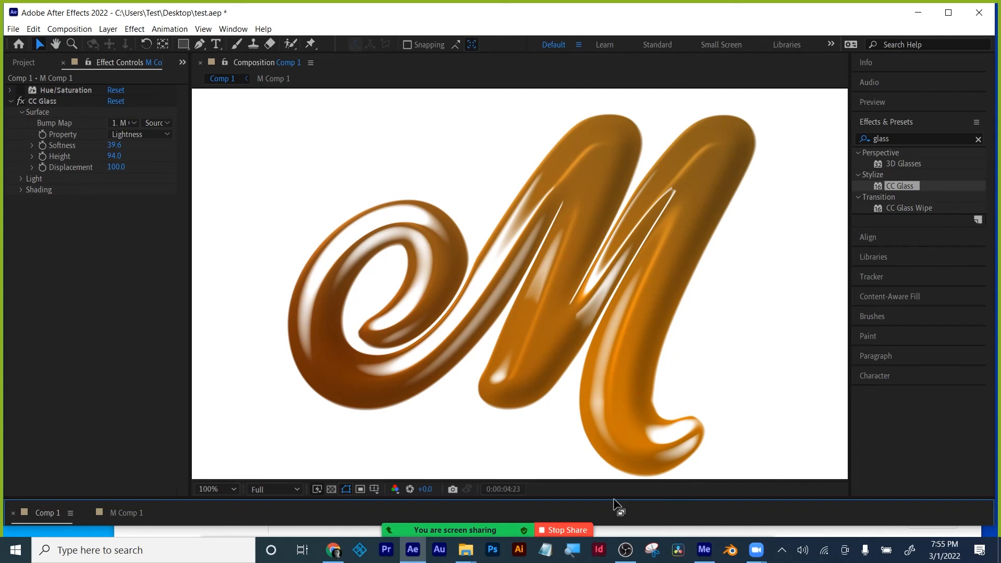
pyautogui.moveTo(617, 500); pyautogui.dragTo(616, 309)
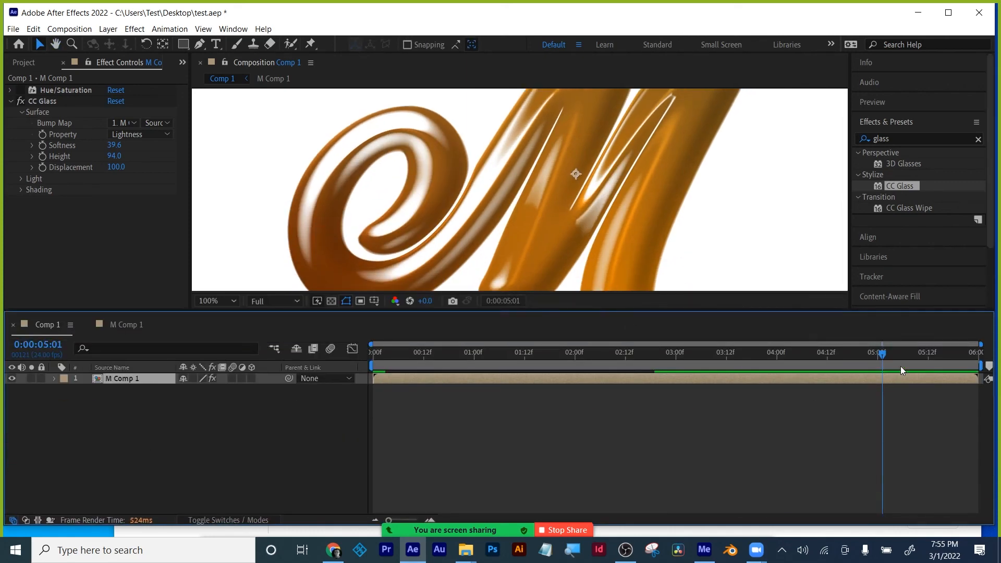
pyautogui.moveTo(883, 354); pyautogui.dragTo(764, 359)
pyautogui.moveTo(977, 364); pyautogui.dragTo(766, 365)
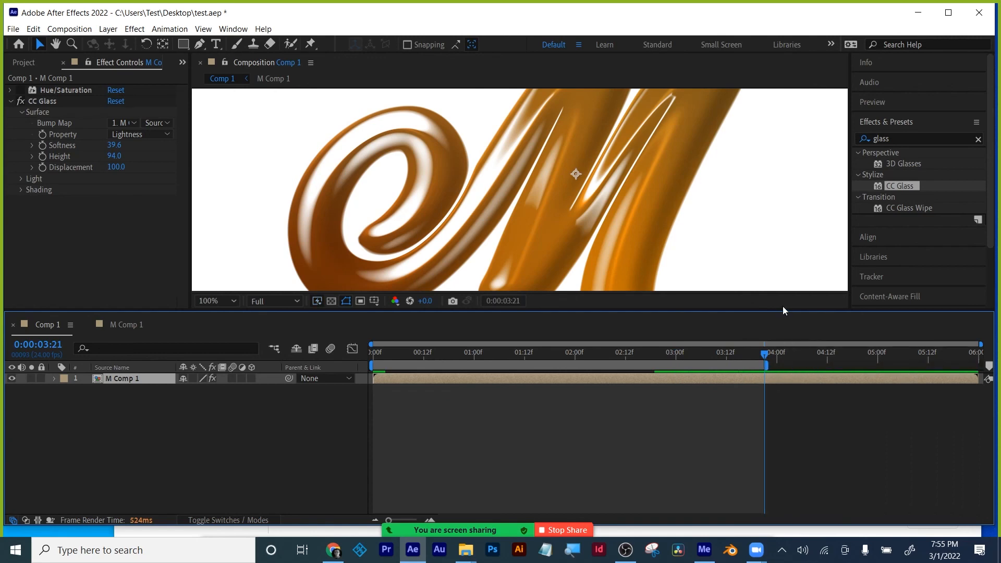
# - Enlarge the composition view to fit the whole M, save the project, and preview the CC Glass write-on animation
pyautogui.moveTo(783, 311); pyautogui.dragTo(782, 506)
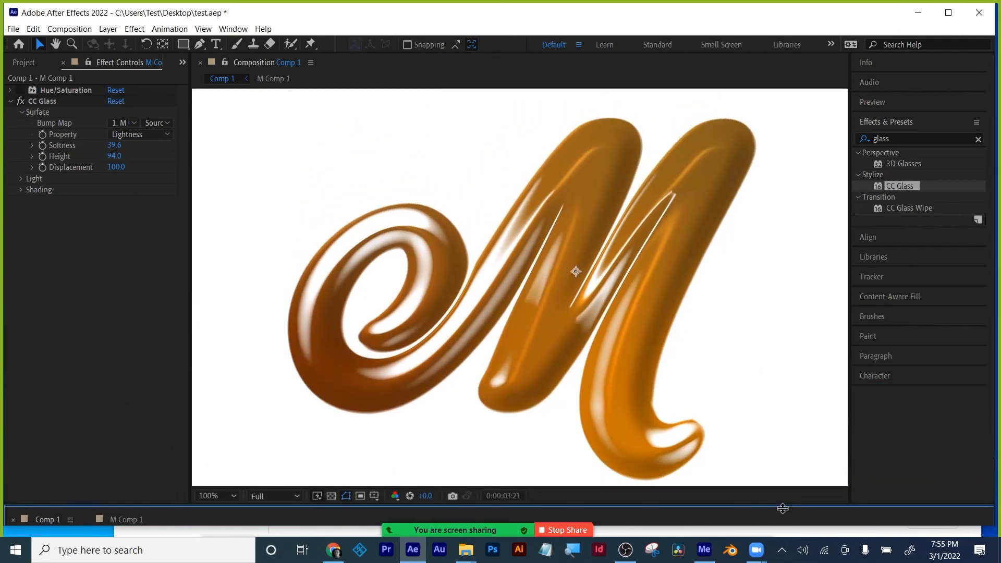
pyautogui.press('h')
pyautogui.moveTo(597, 315); pyautogui.dragTo(600, 296)
pyautogui.press('v')
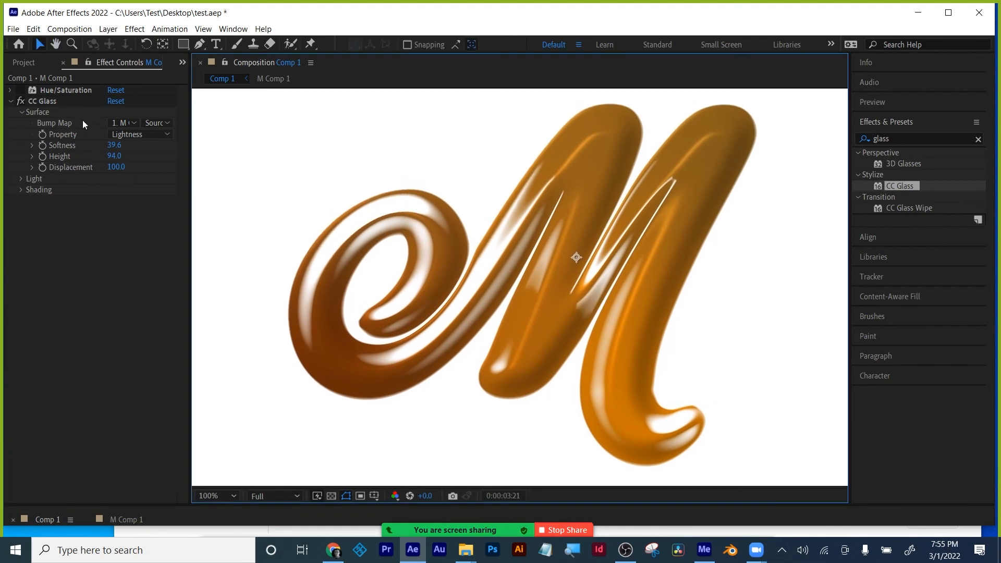
pyautogui.hotkey('ctrl', 's')
pyautogui.press('space')
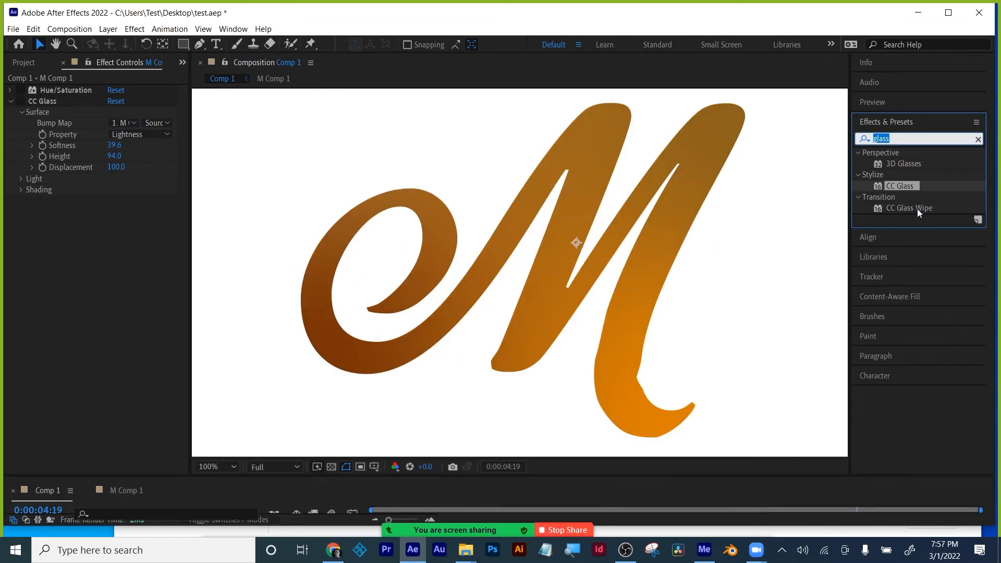
# - Apply the CC Glass Wipe effect to the M Comp 1 layer and turn its CC Glass effect back on
pyautogui.moveTo(917, 208); pyautogui.dragTo(698, 199)
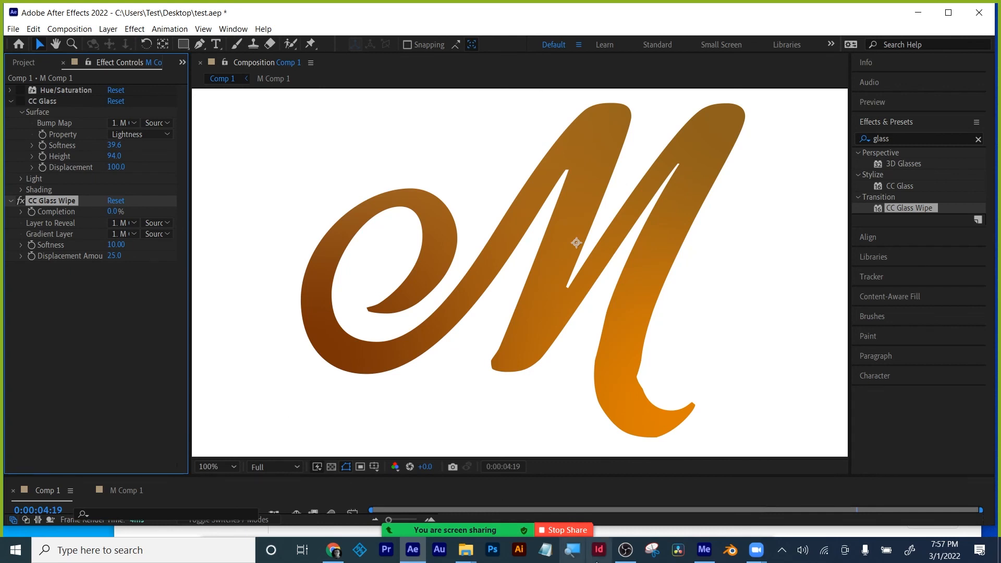
pyautogui.moveTo(473, 520)
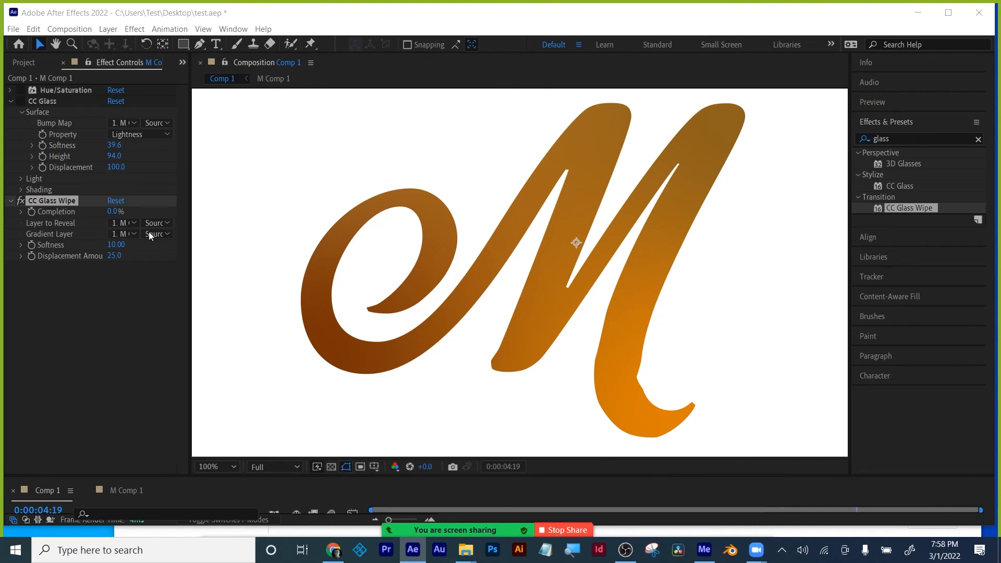
pyautogui.click(19, 100)
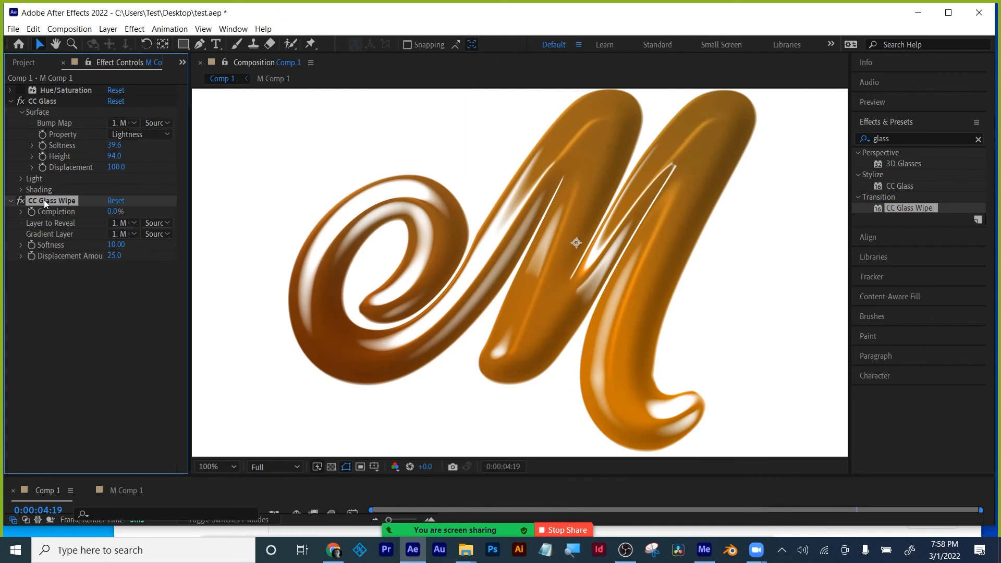
# - Delete the CC Glass Wipe effect from M Comp 1 and preview the animation with CC Glass alone
pyautogui.click(20, 201)
pyautogui.press('space')
pyautogui.press('space')
pyautogui.press('Delete')
pyautogui.press('space')
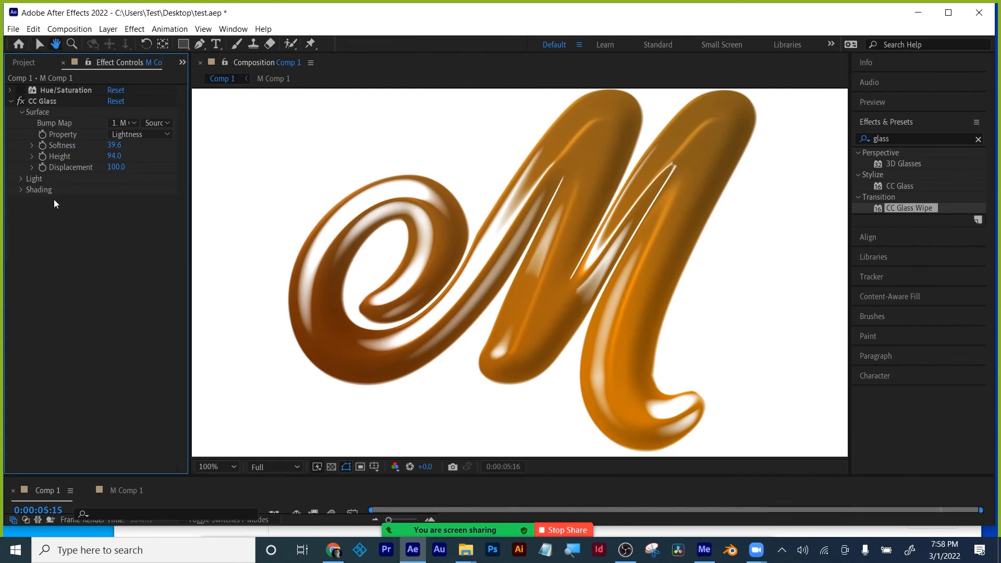